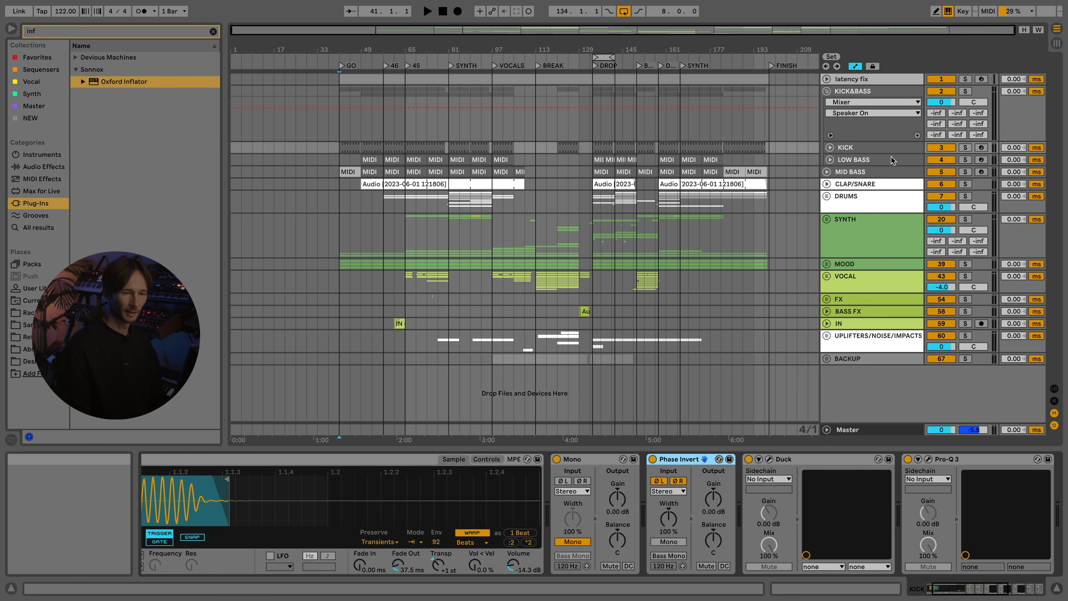
- Open the KICK track's devices and examine its sample and the volume curve of its first Duck
click(856, 151)
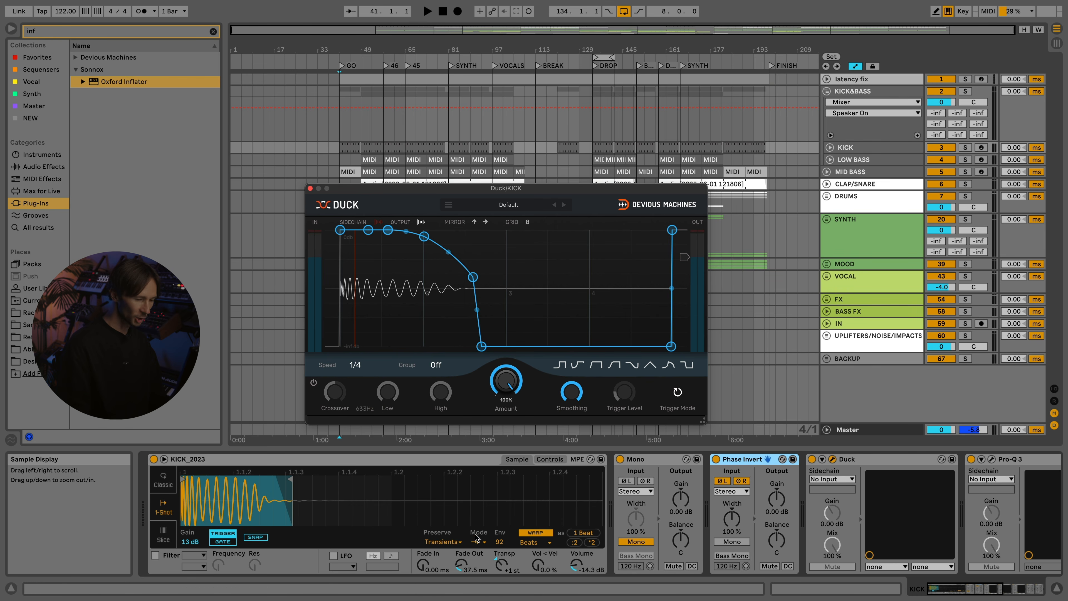
mouse_move(291, 480)
mouse_down()
mouse_move(280, 481)
mouse_move(290, 480)
mouse_up()
click(376, 461)
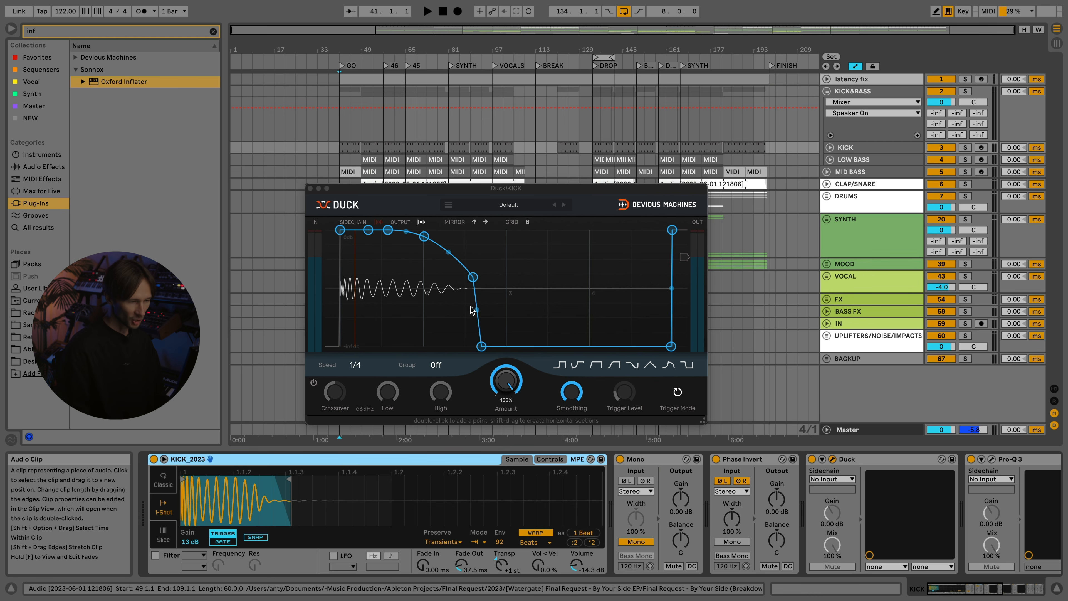
drag(481, 345, 480, 347)
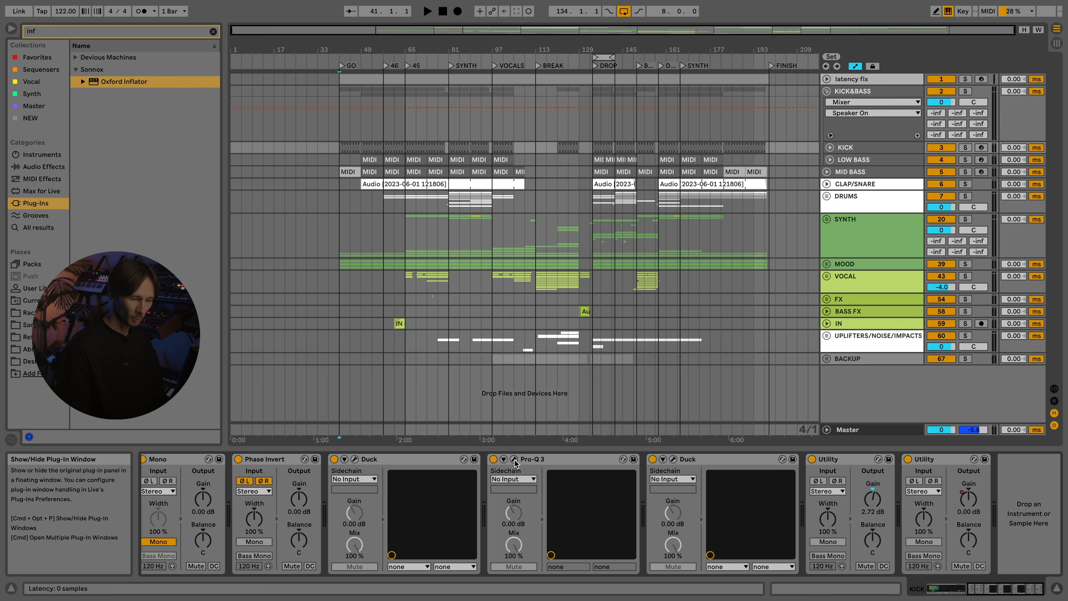
- Inspect the low-mid dip and the high-cut band in the KICK track's Pro-Q 3, and close the equalizer
click(514, 460)
click(421, 201)
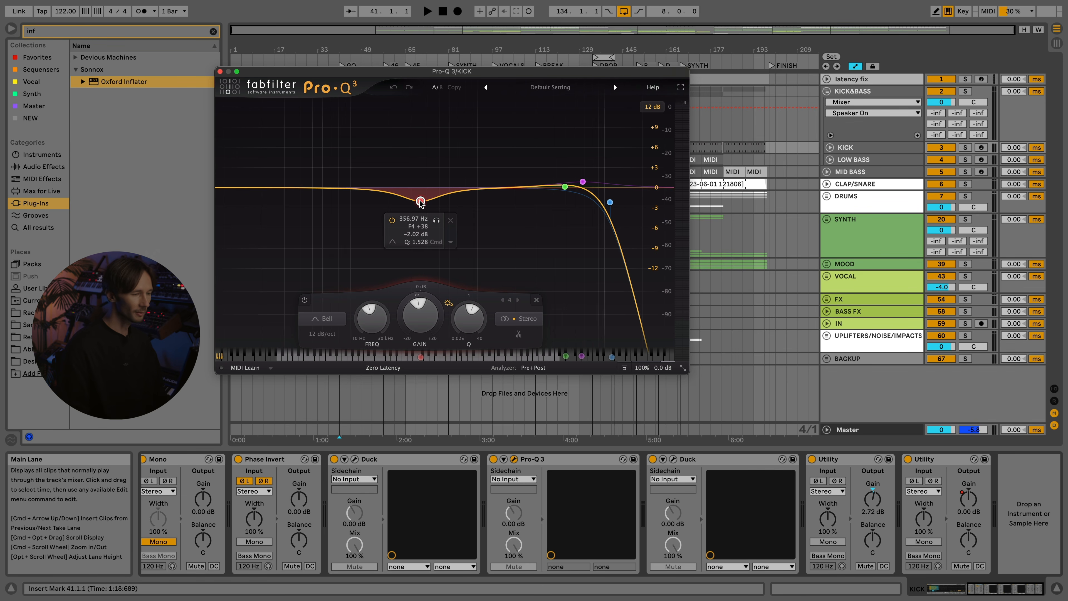
click(609, 202)
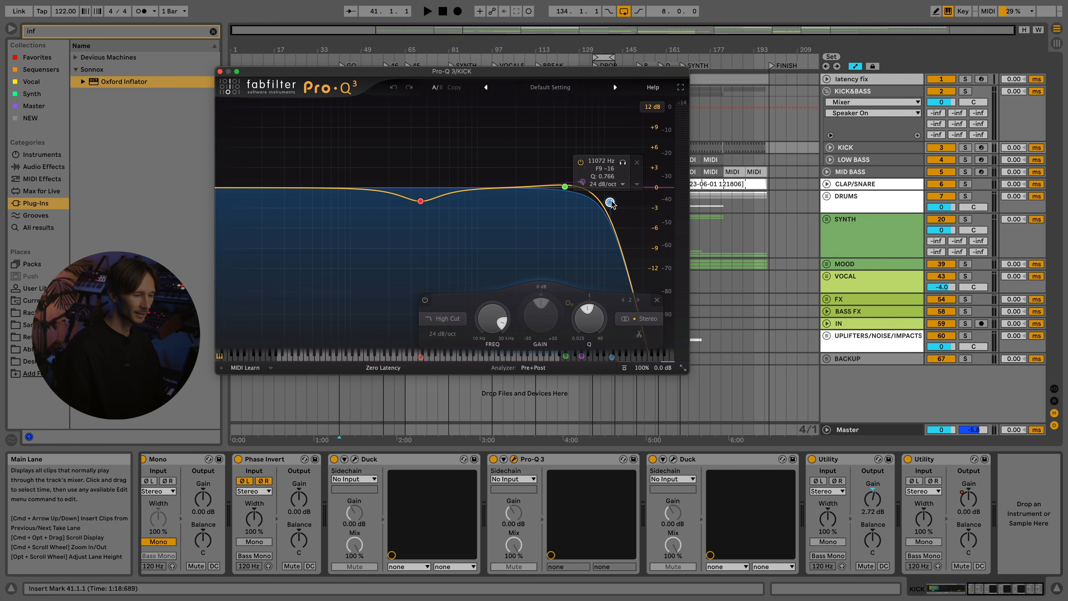
click(220, 72)
- Examine the volume curve of the KICK track's second Duck and close its window
click(673, 459)
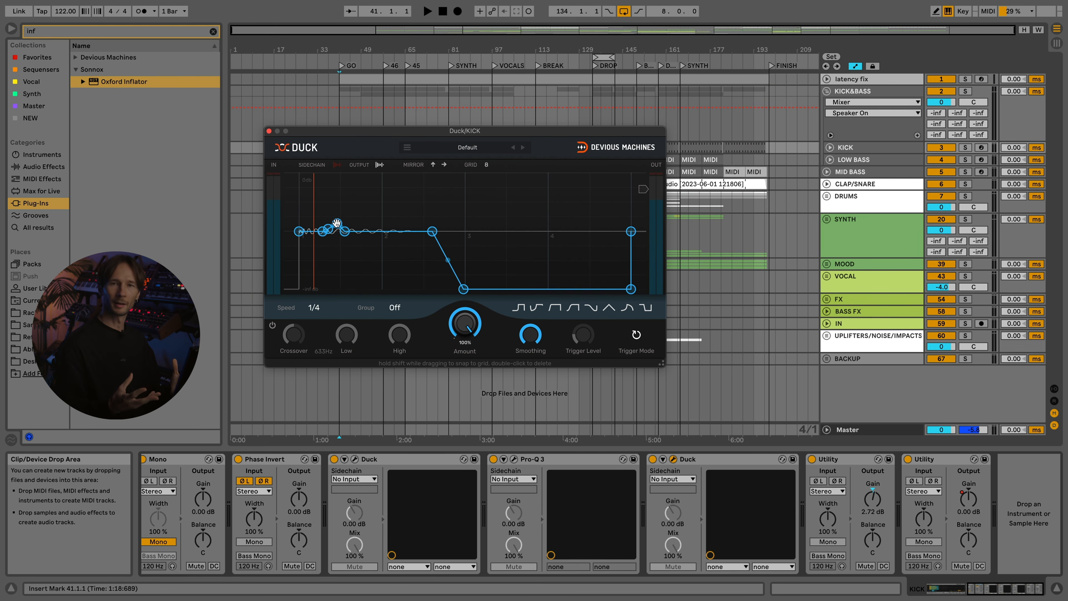
click(877, 431)
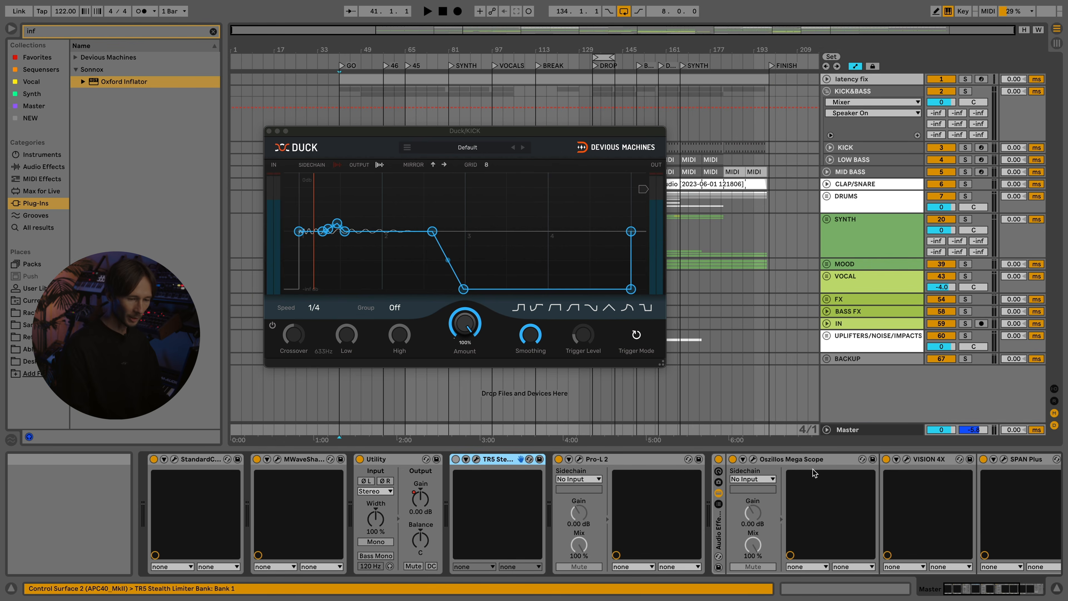
scroll(830, 474, right, 5)
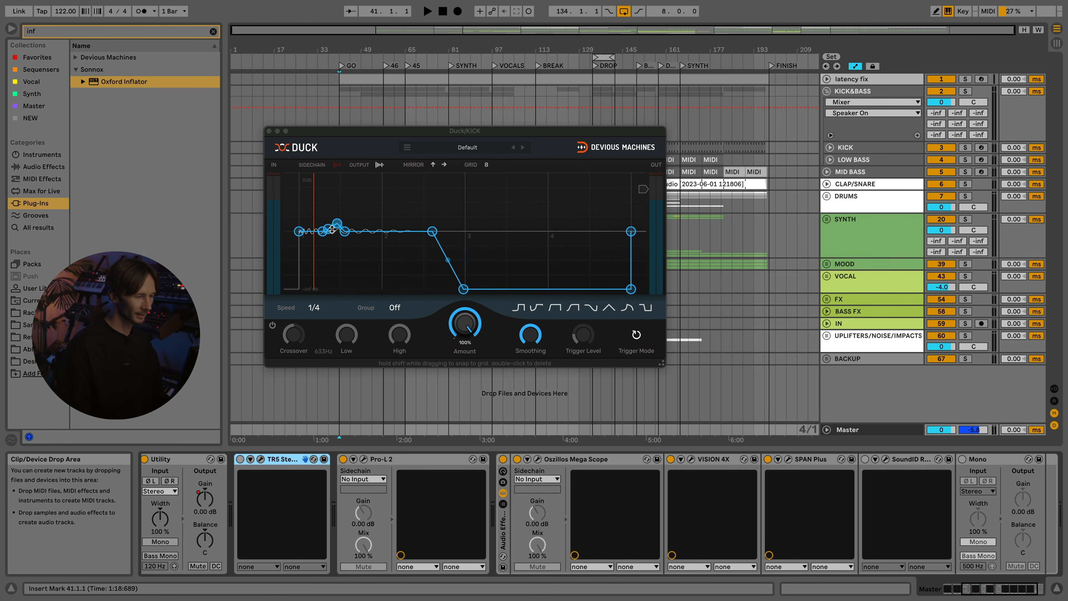
click(270, 131)
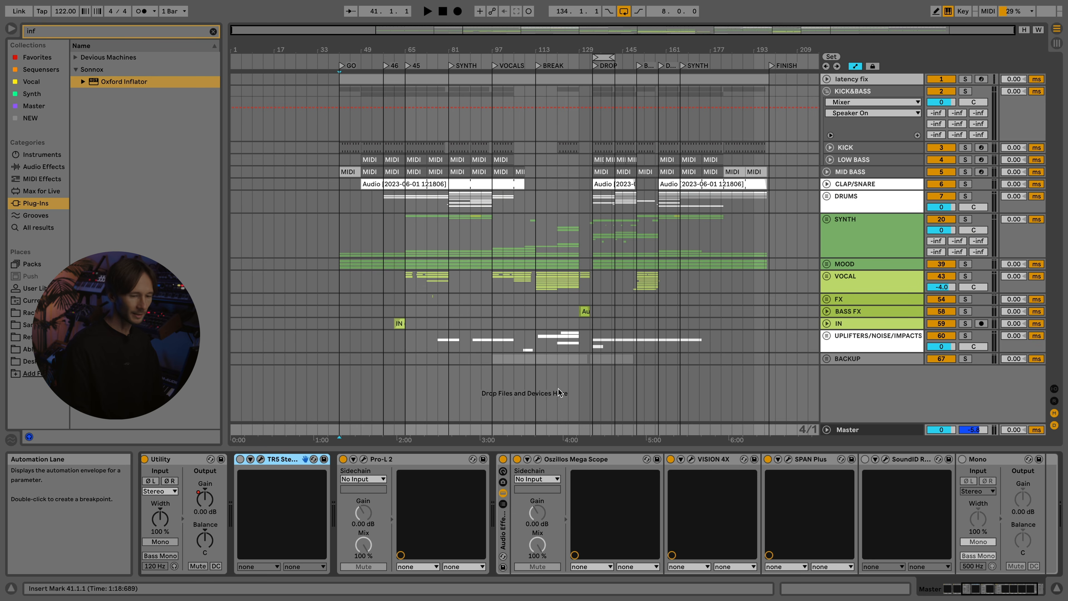
- Show the master's Oszillos Mega Scope with the KICK track's second Duck window moved clear of the waveform
click(870, 431)
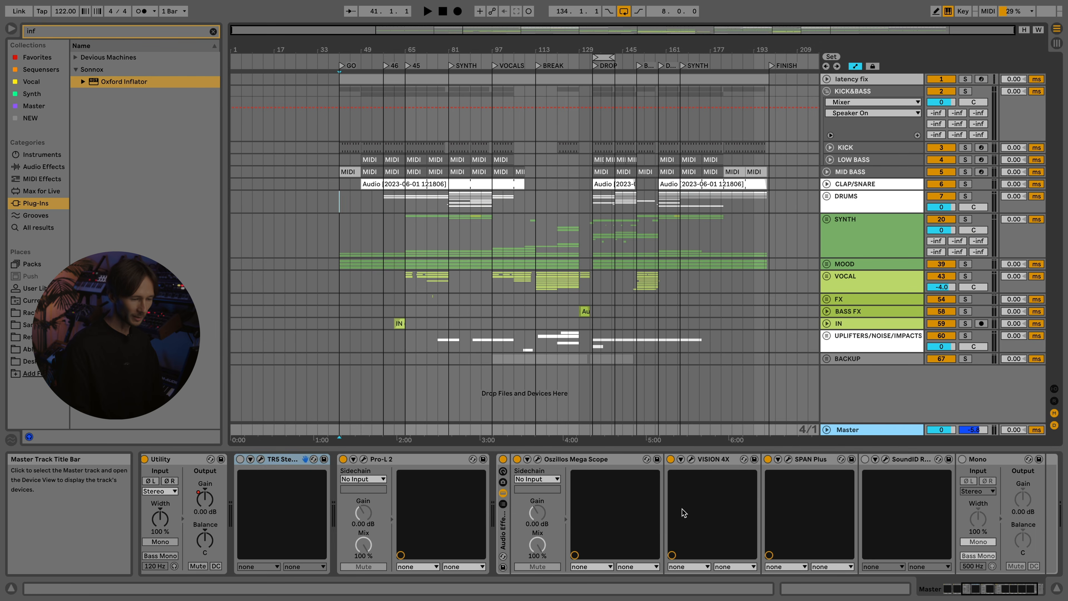
click(538, 459)
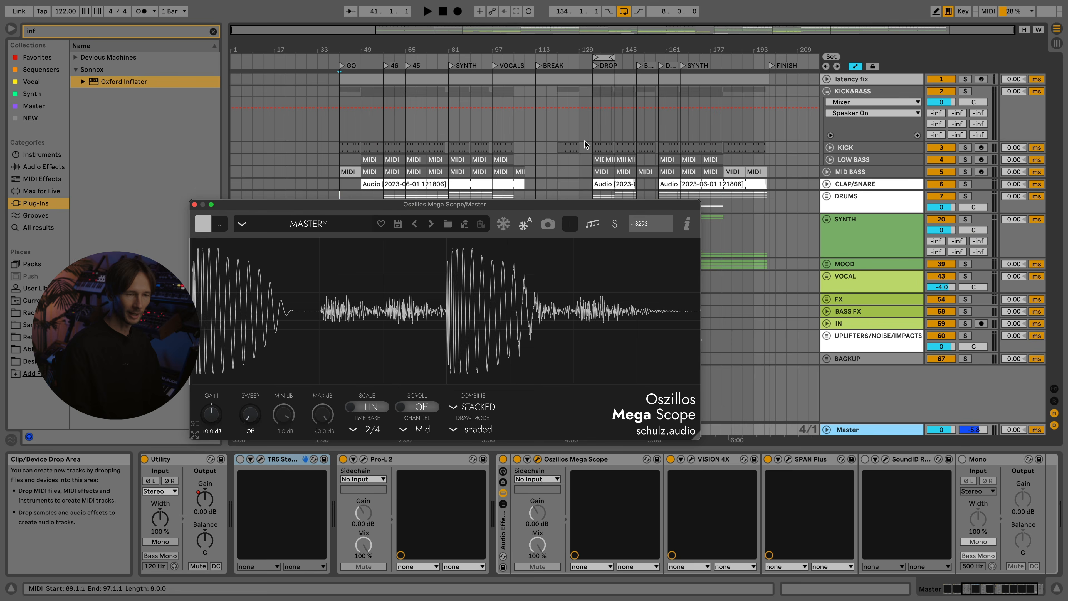
click(855, 147)
scroll(873, 499, right, 9)
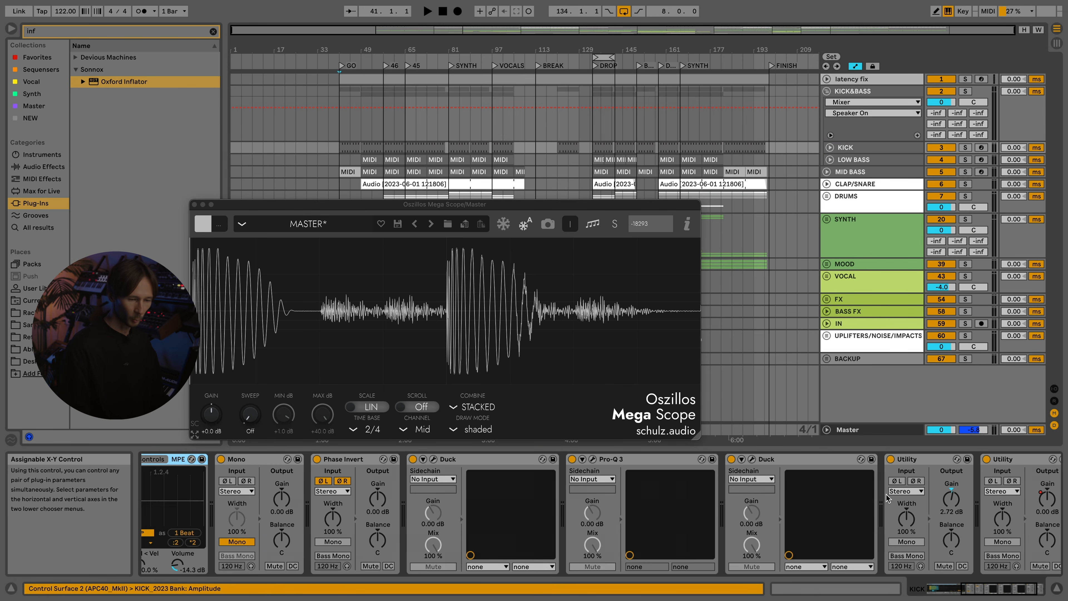
click(753, 460)
drag(407, 135, 755, 310)
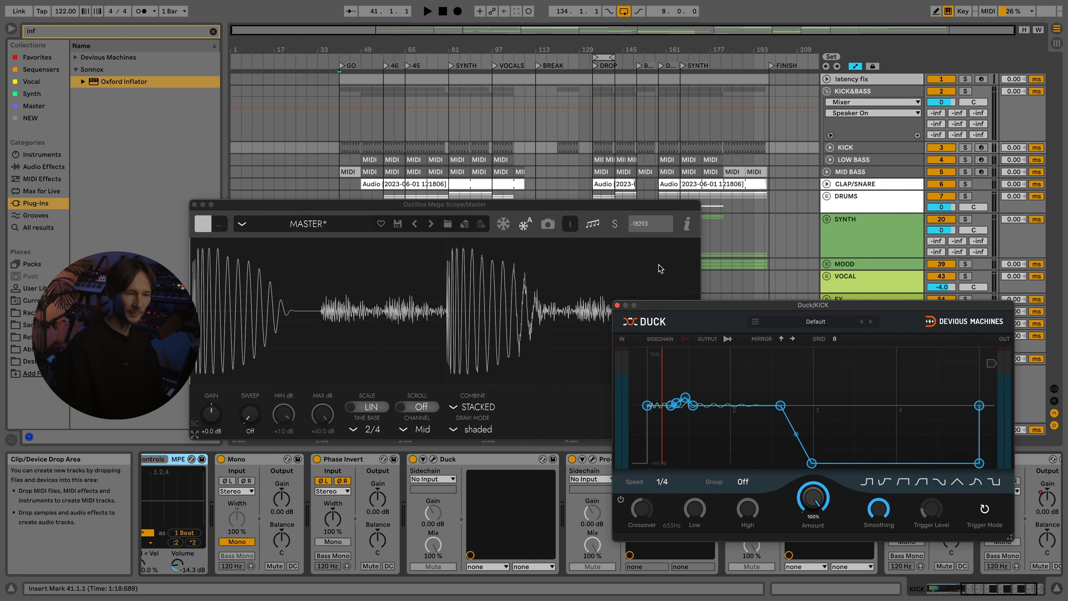
- Solo the KICK track and play it from bar 49 to view its waveform in the scope
click(964, 147)
click(404, 147)
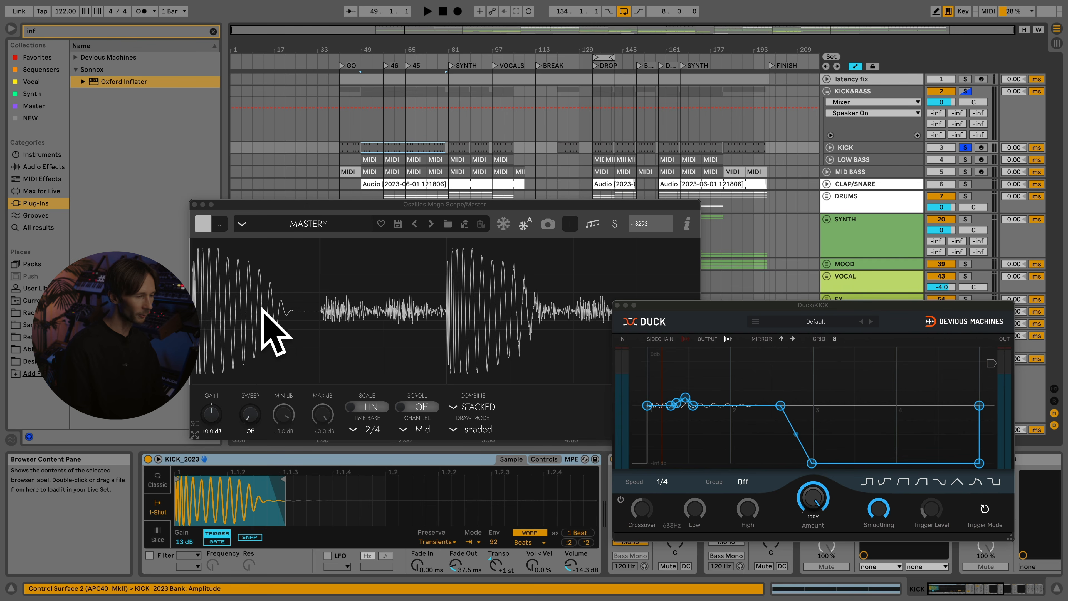
key(space)
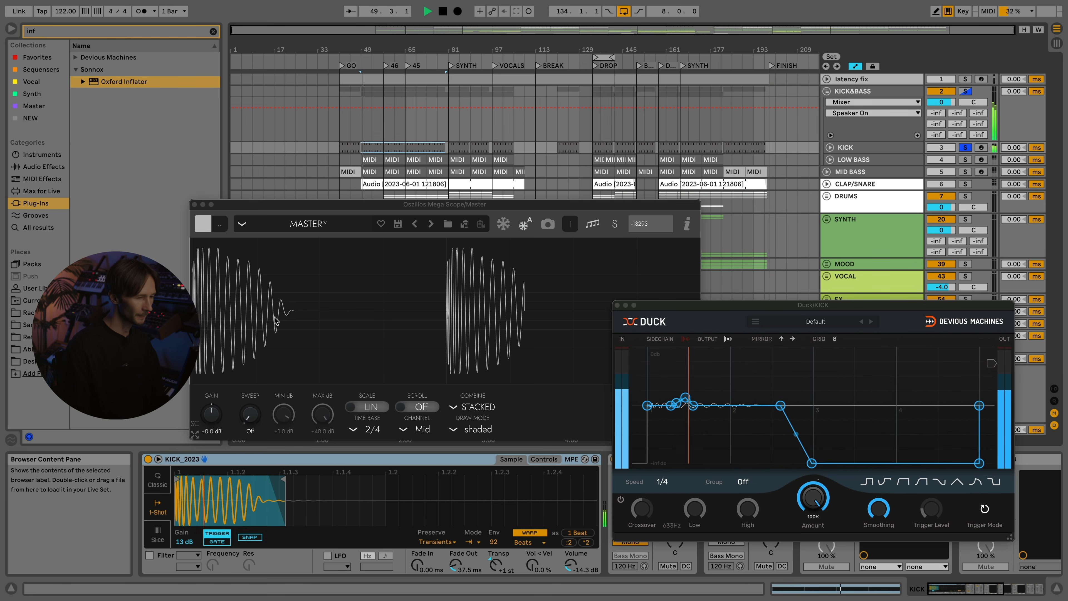
- Compare the kick with its second Duck bypassed and re-enabled during playback, and stop playback
click(845, 147)
drag(804, 301, 855, 172)
scroll(841, 504, right, 10)
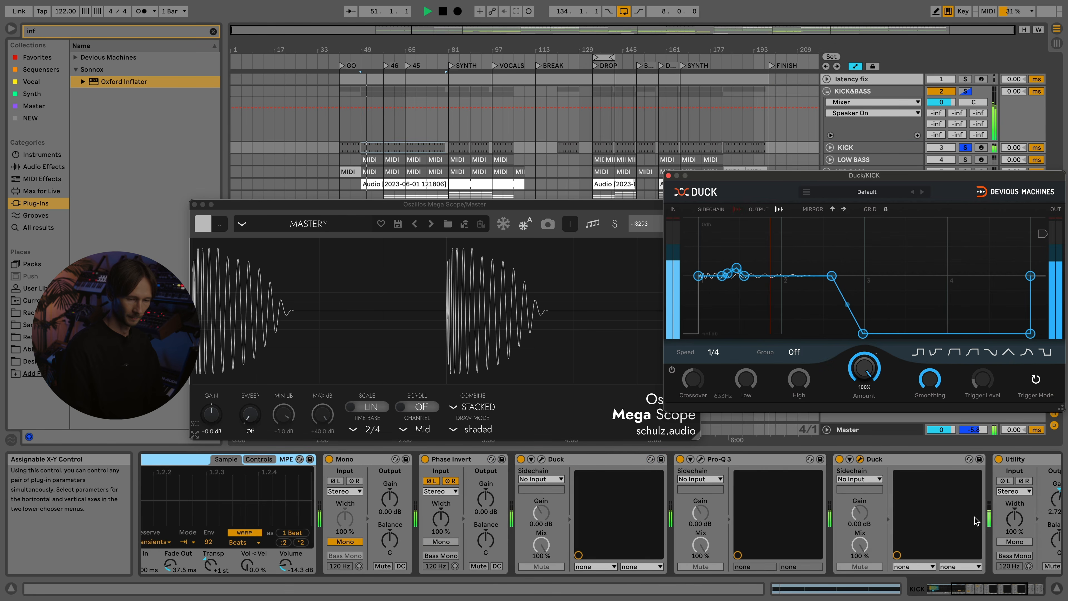
click(839, 459)
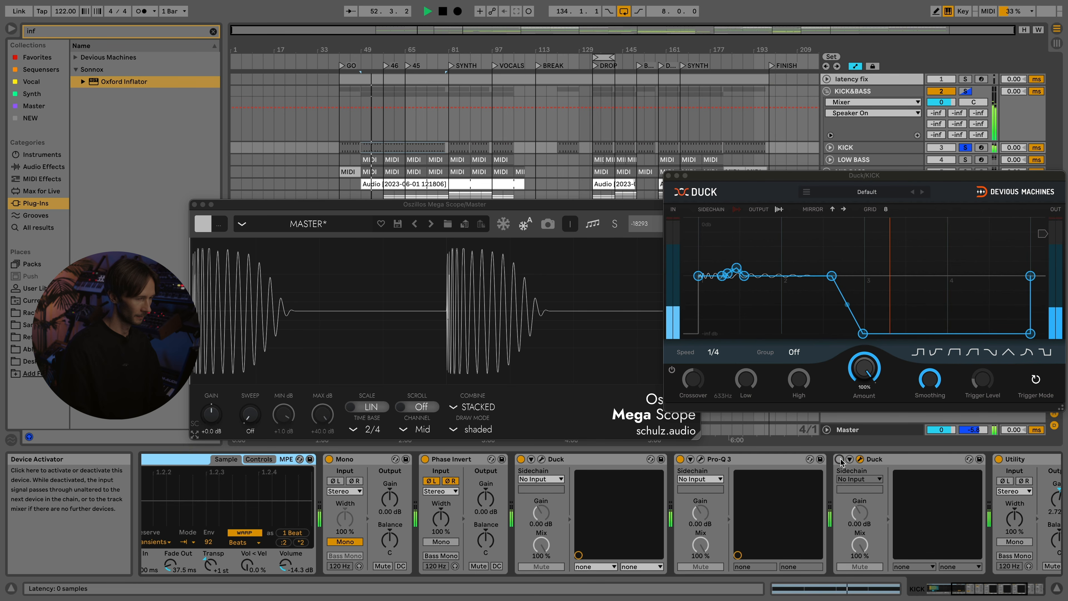
click(839, 459)
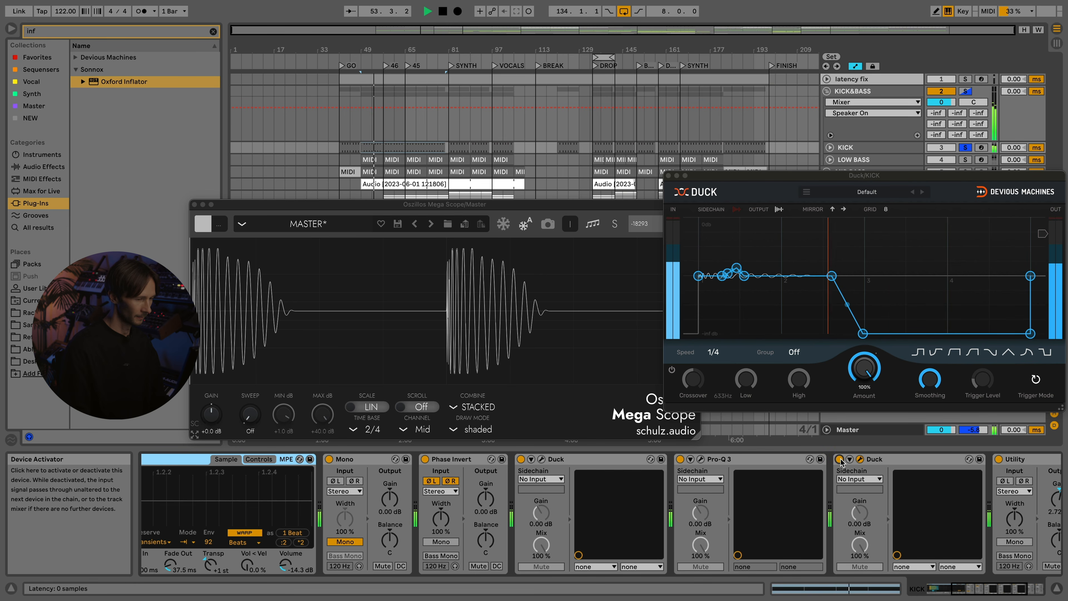
key(space)
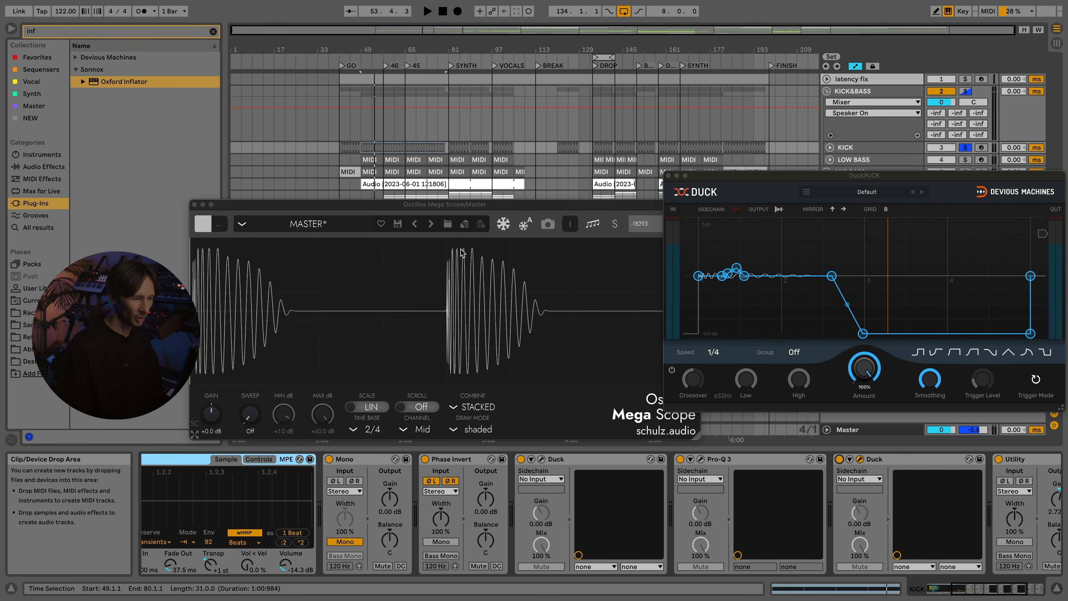
- Hide the plug-in windows and review the gain settings of the two Utility devices on the KICK track
key(super+alt+p)
scroll(757, 513, right, 5)
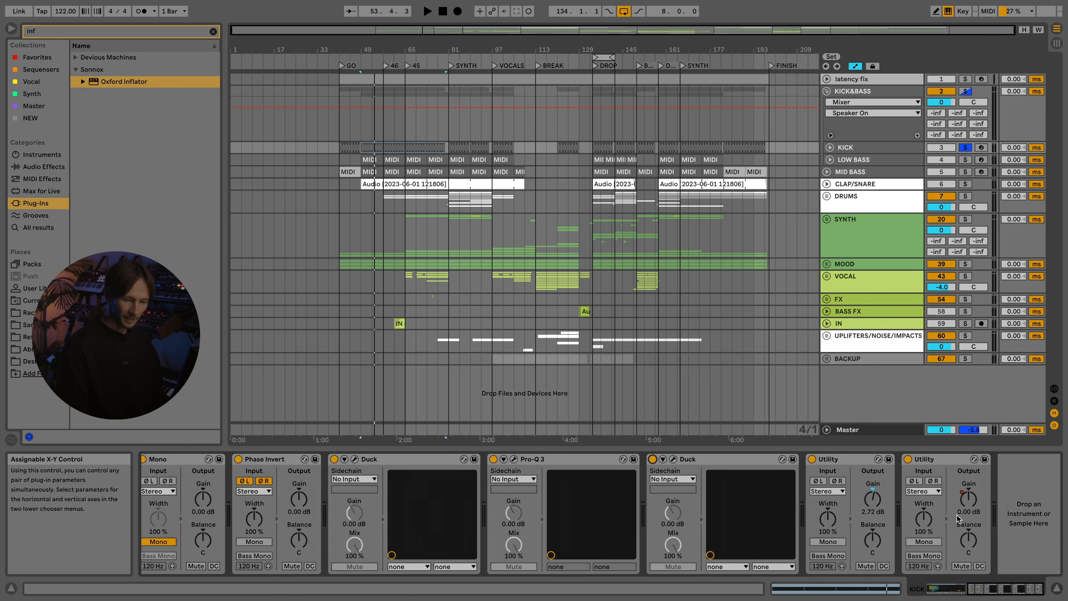
click(850, 458)
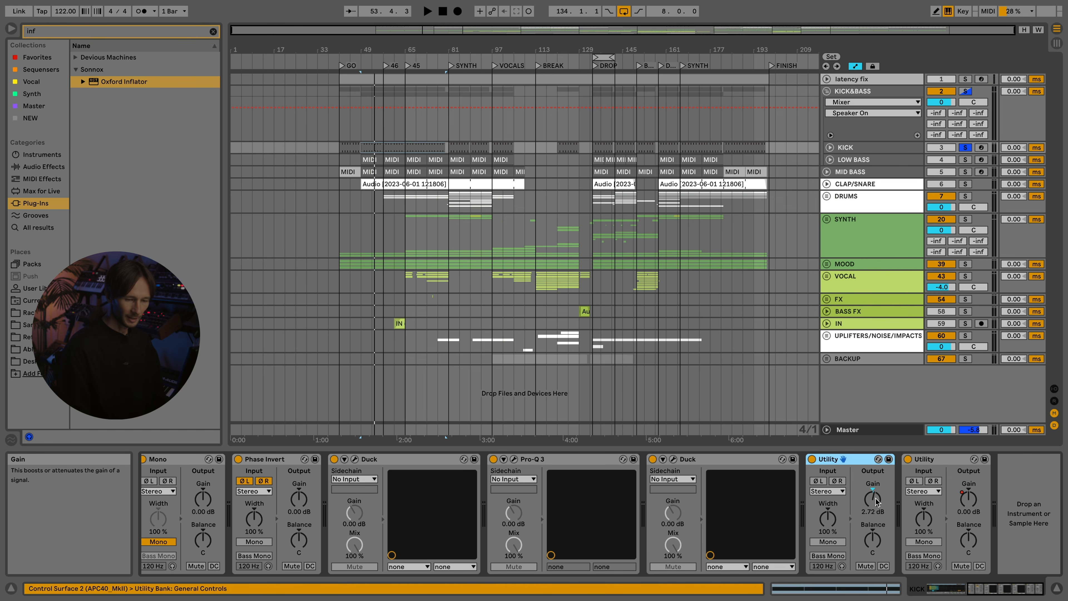
click(937, 459)
click(968, 499)
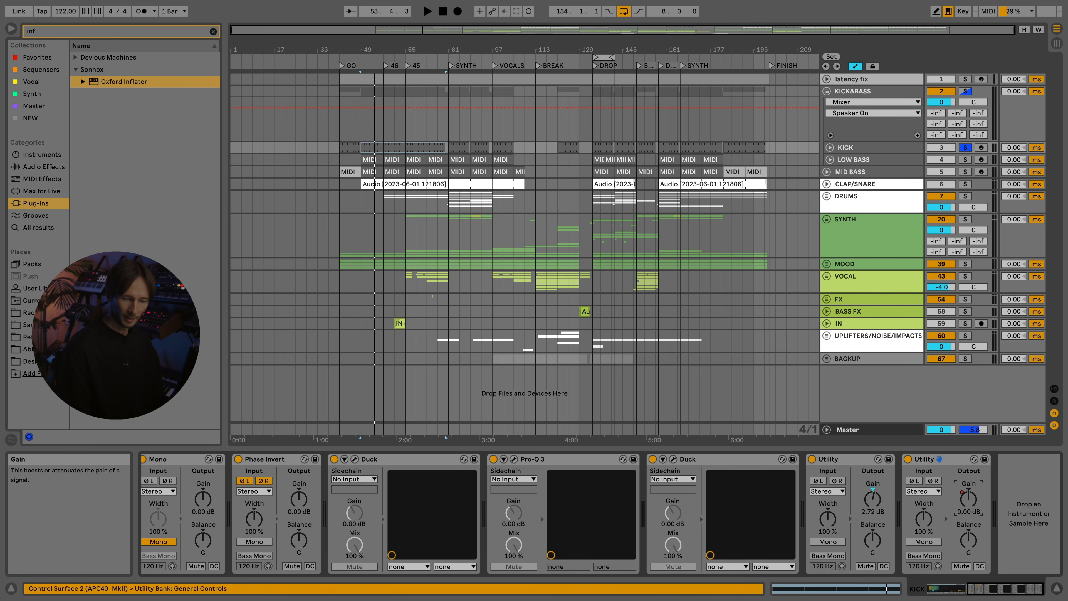
- Unfold the LOW BASS track, solo it and play it briefly from bar 49
click(830, 147)
scroll(558, 165, up, 4)
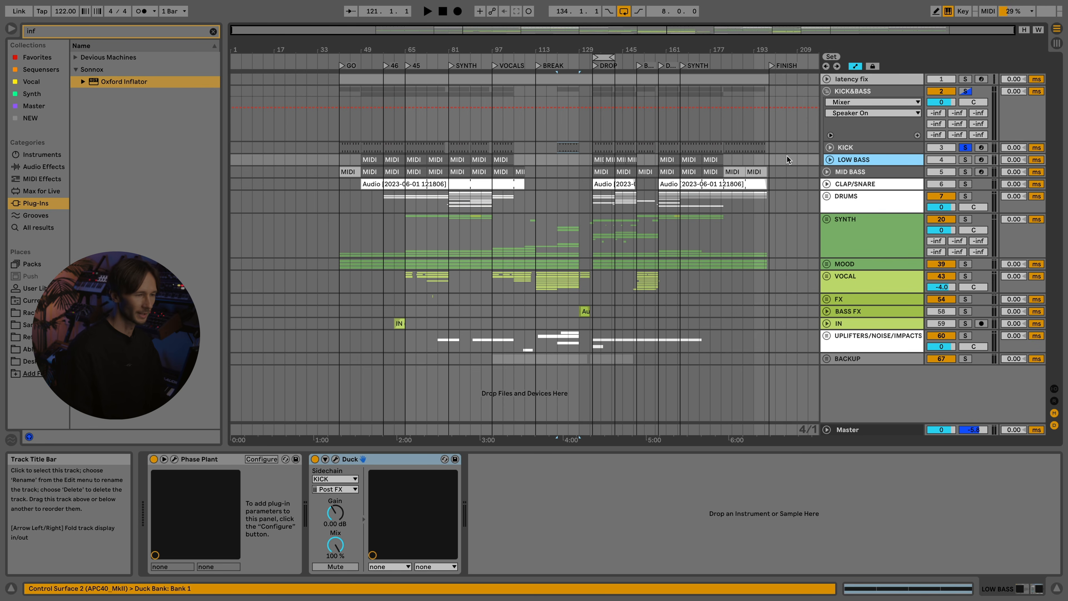
key(Right)
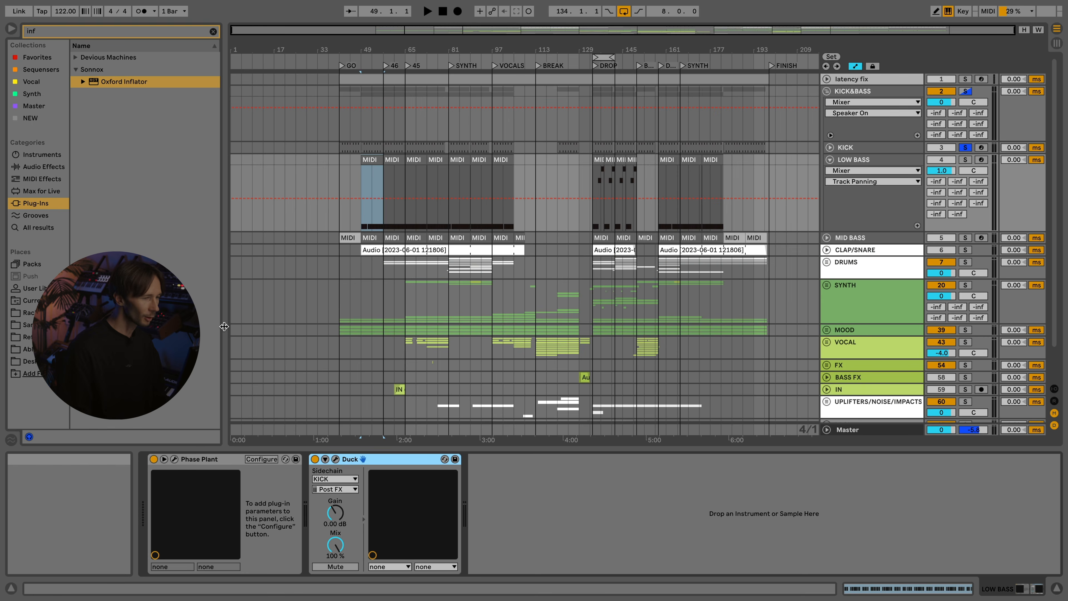
click(965, 159)
key(space)
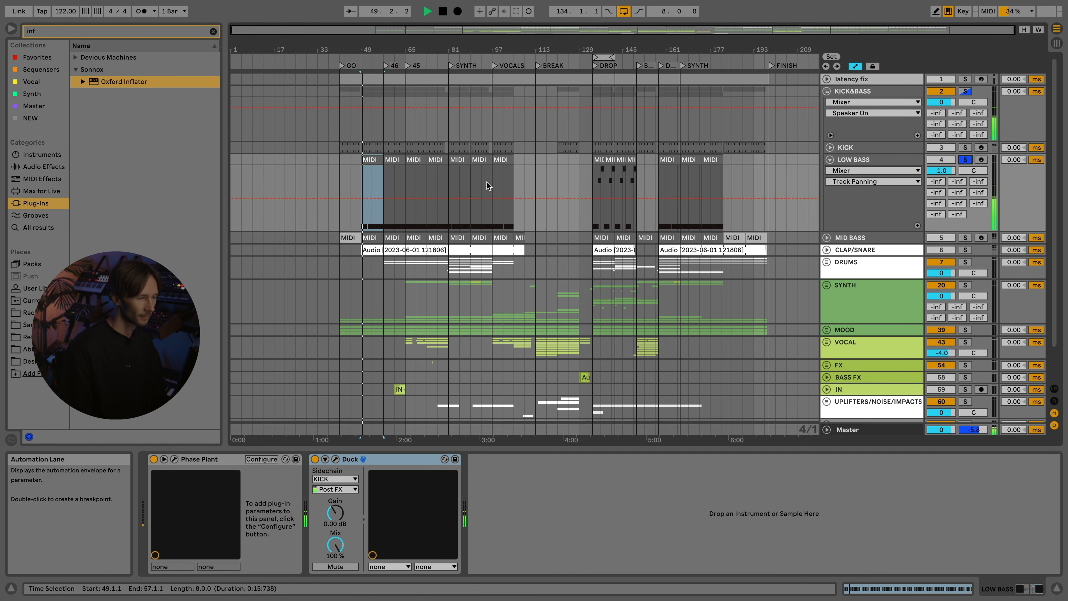
key(space)
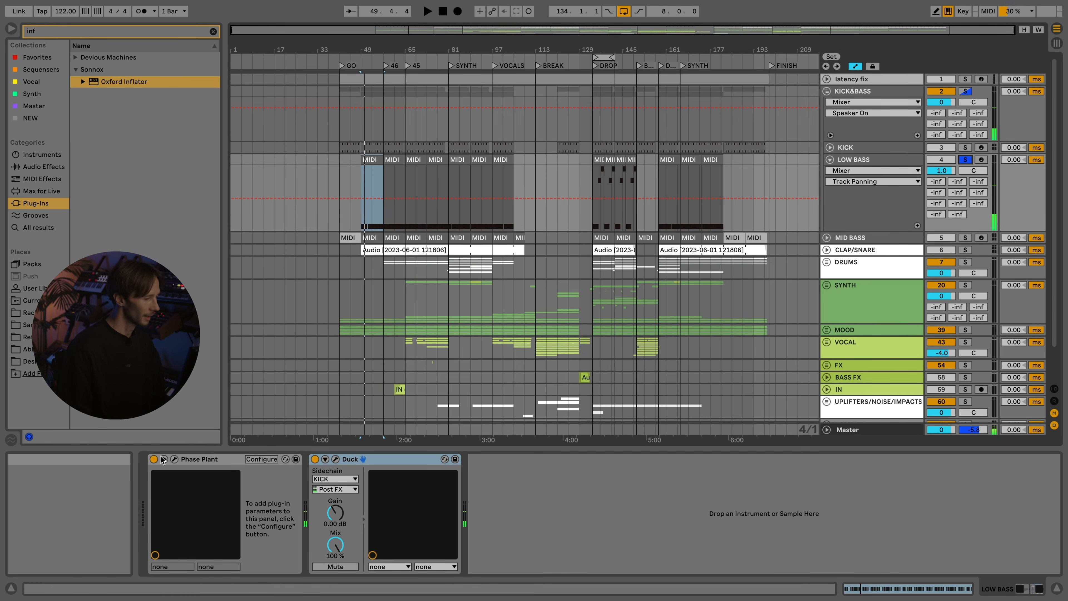
- Open Phase Plant on the LOW BASS track and examine its wavetable and frame setting
click(174, 459)
drag(520, 79, 513, 97)
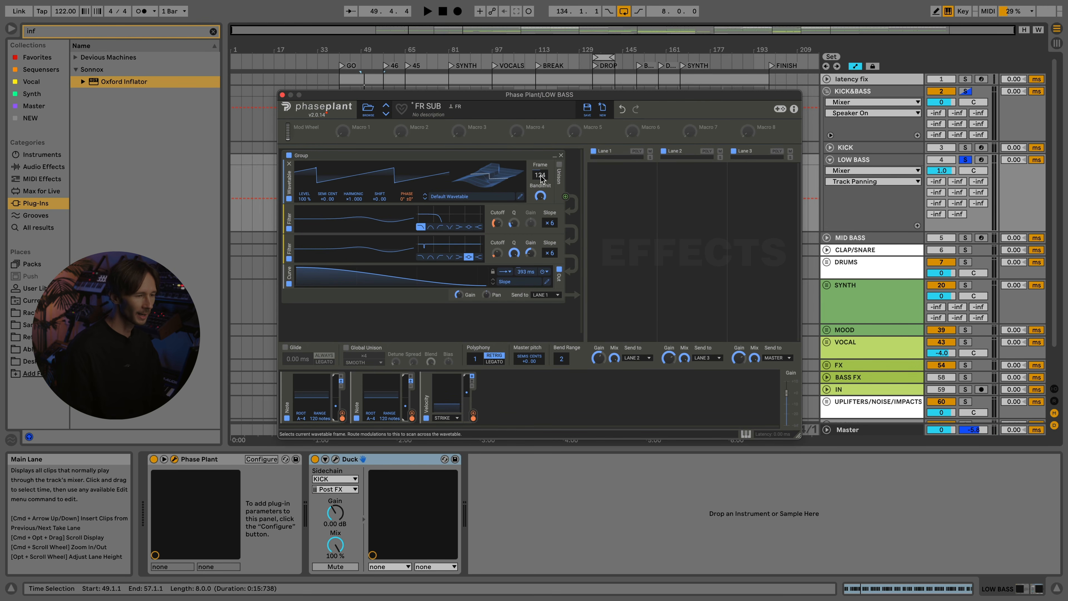
drag(540, 175, 540, 145)
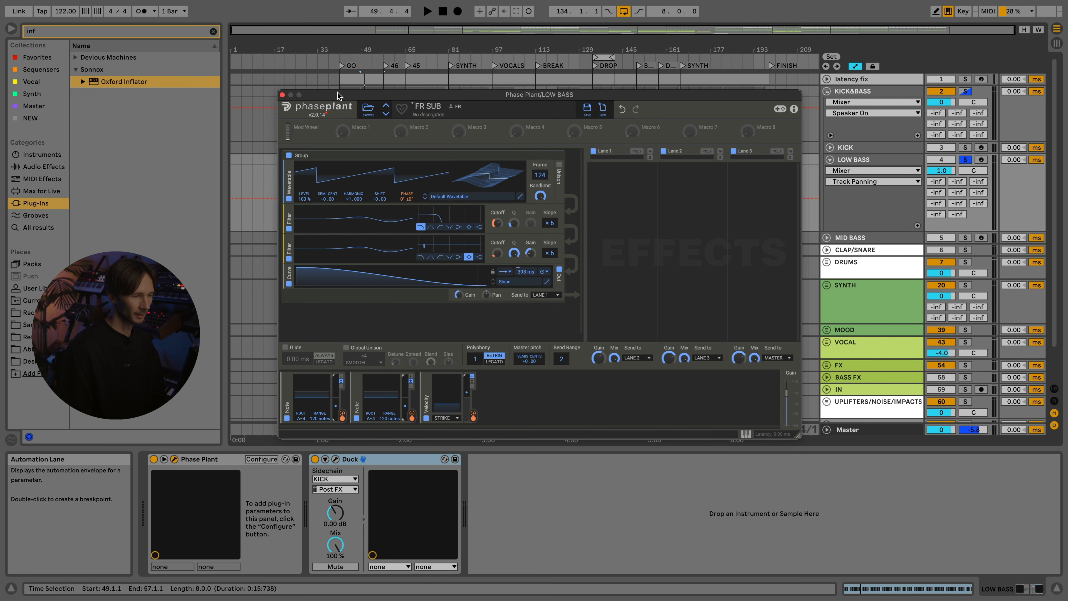
- Open SPAN Plus on the master and play the soloed LOW BASS to examine its spectrum
drag(338, 95, 306, 68)
click(847, 429)
click(793, 459)
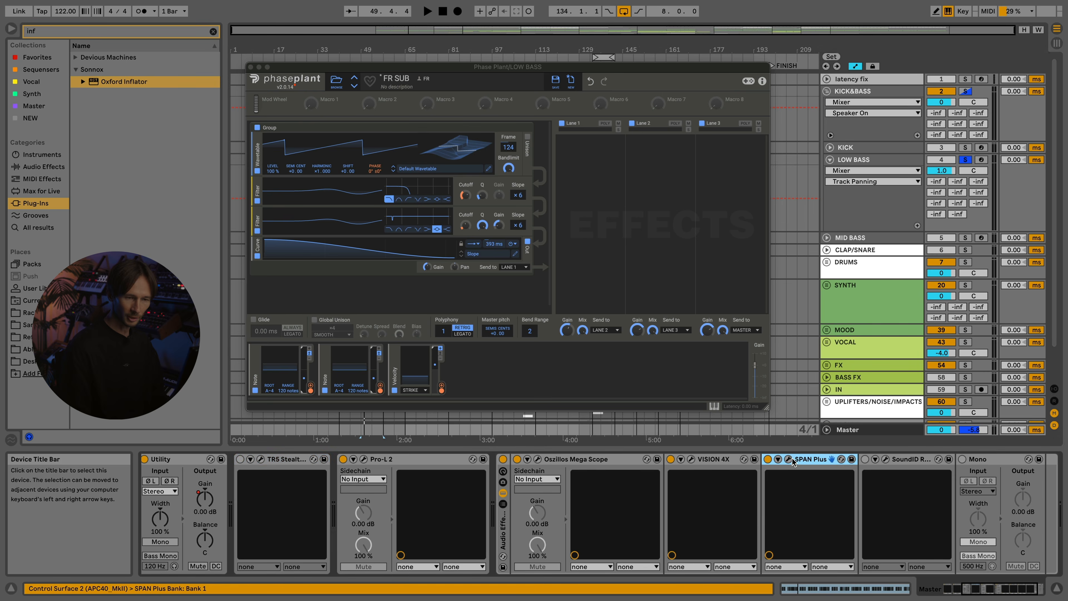
click(790, 460)
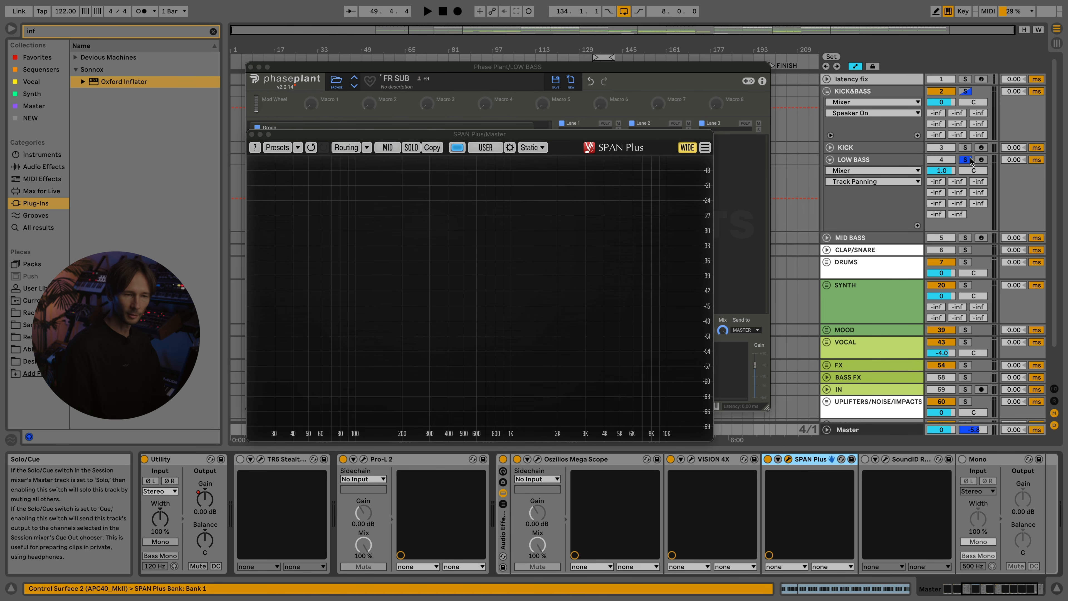
key(space)
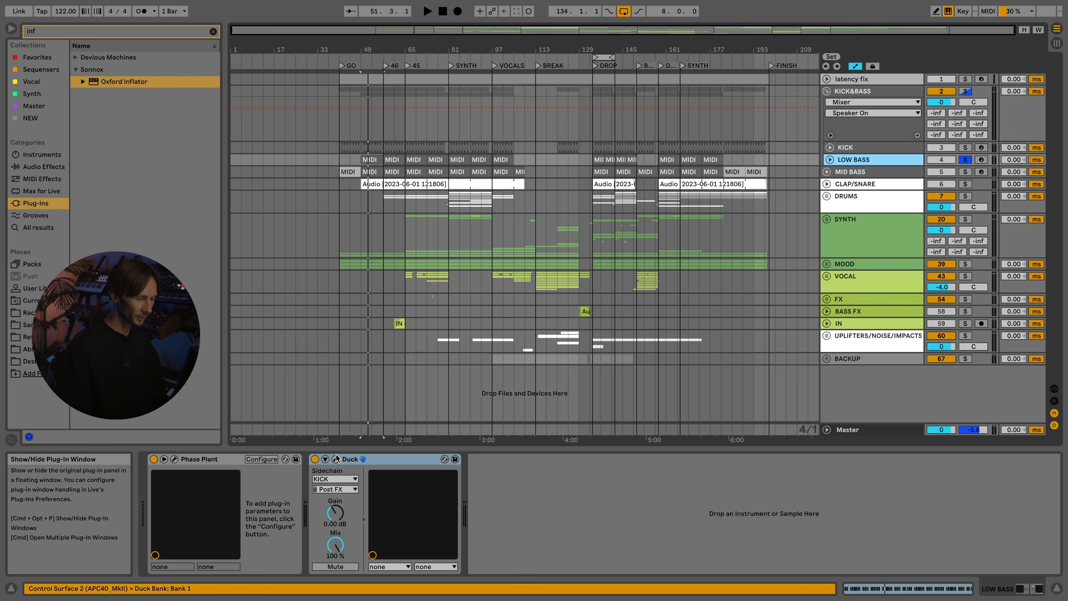
- Open the LOW BASS track's Duck and play the KICK&BASS group in solo from bar 65 to examine its sidechain curve
click(335, 459)
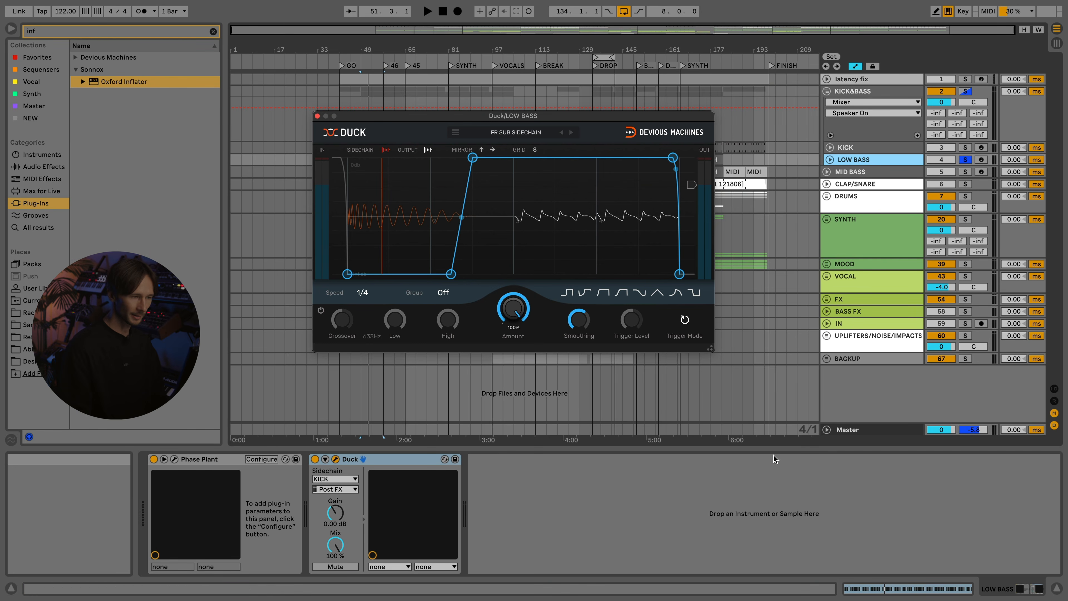
drag(521, 120, 512, 219)
click(950, 92)
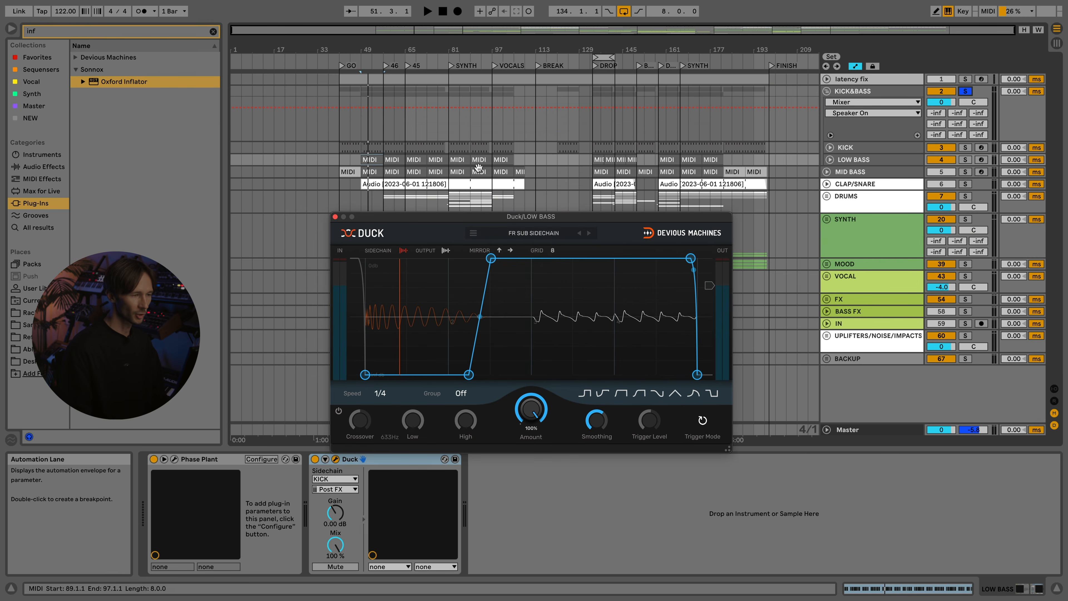
click(394, 148)
click(393, 159)
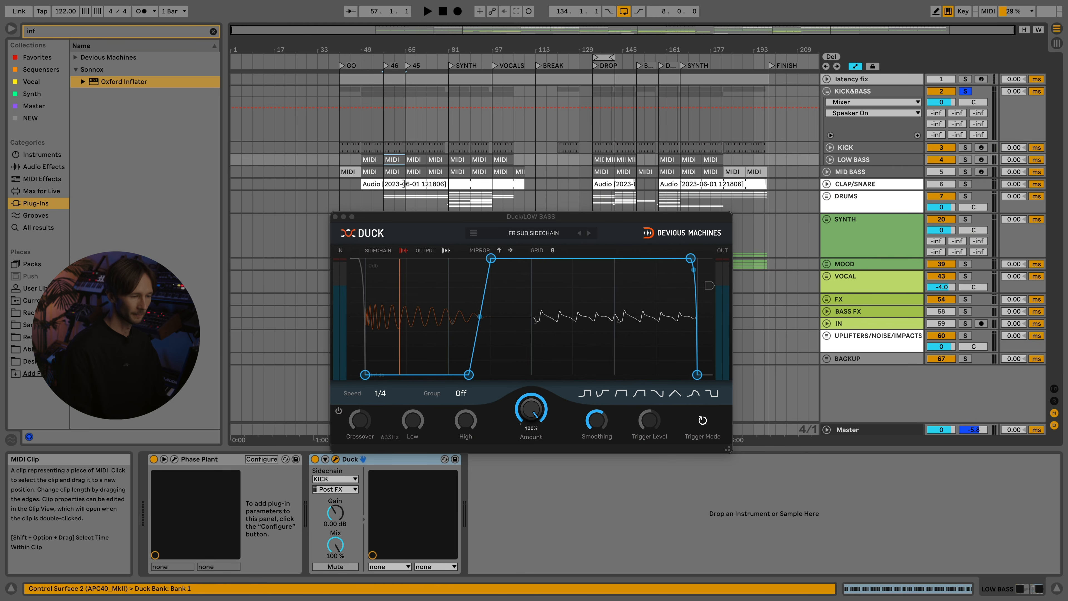
click(414, 158)
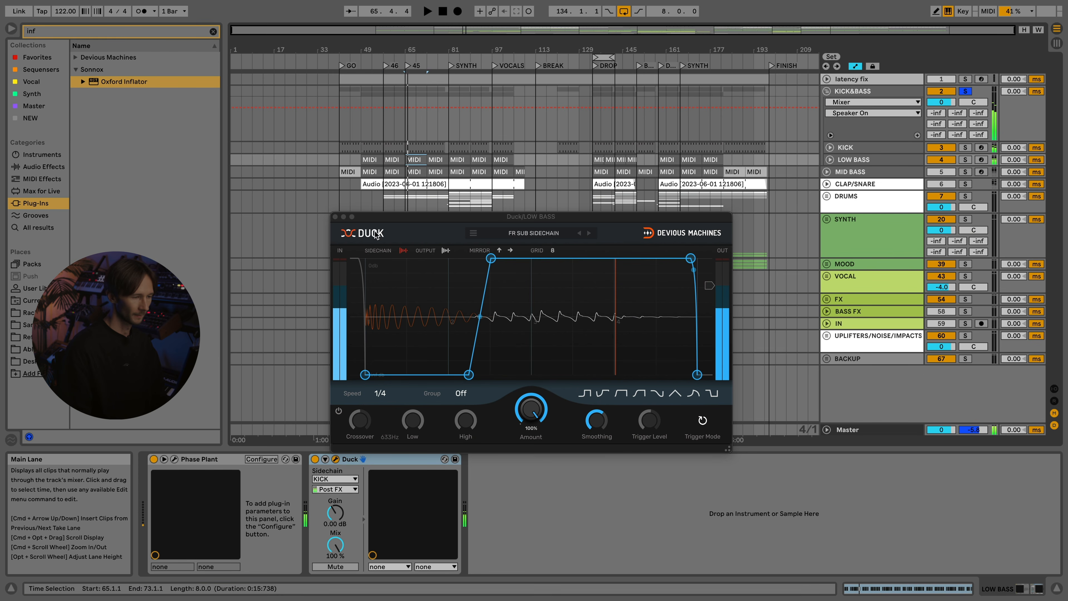
- Close the LOW BASS track's Duck, reopen it for another look at the sidechain curve, and close it again
click(335, 216)
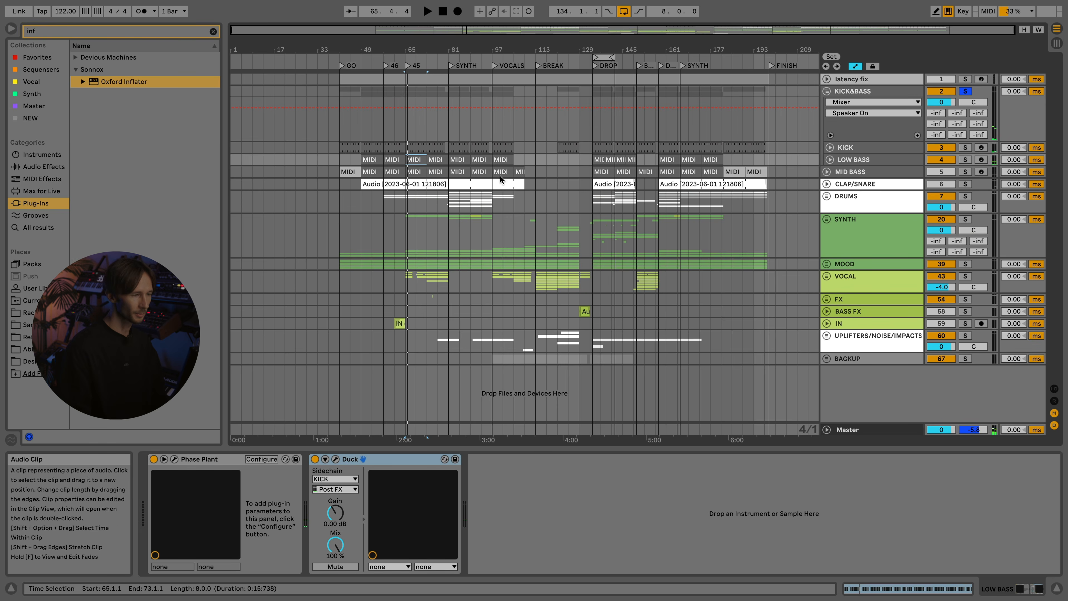
click(853, 159)
click(335, 458)
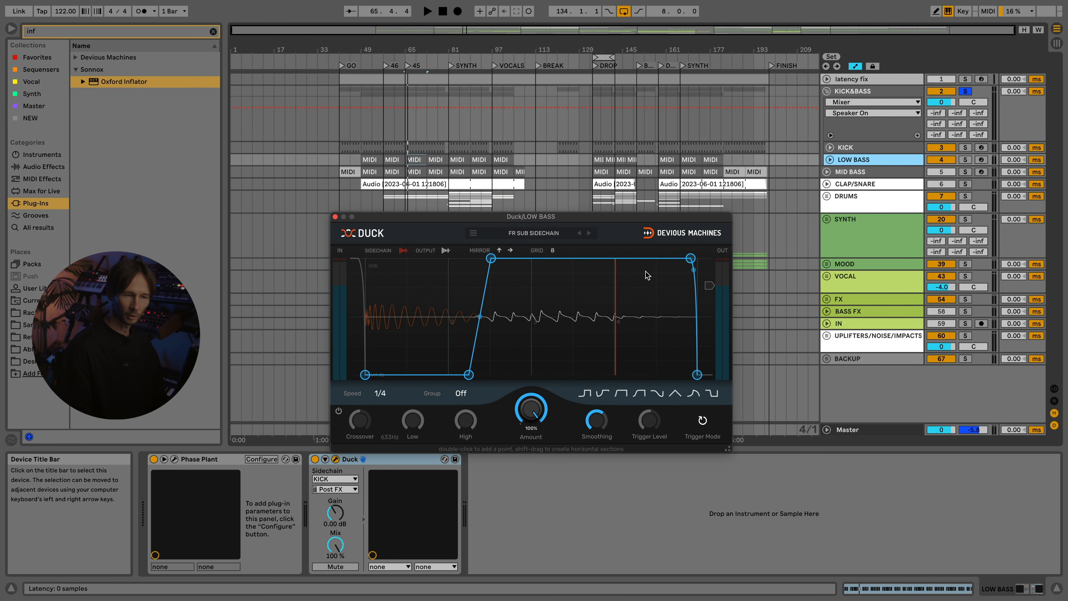
click(336, 218)
- Open Diva on the MID BASS track, solo and play the track from bar 65 to examine the BS Cube patch, and close Diva
click(823, 175)
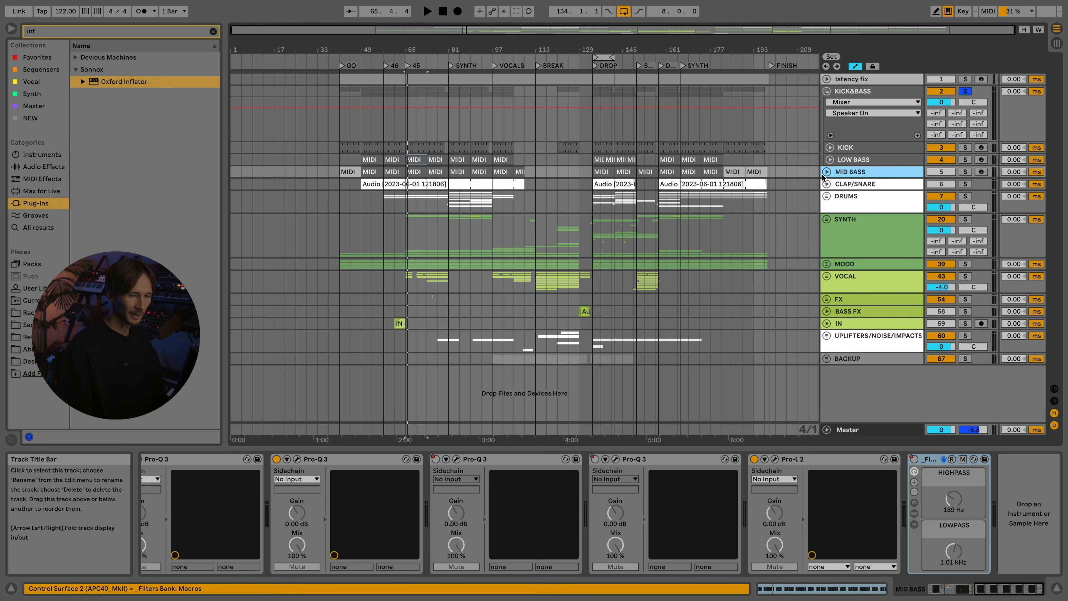
scroll(436, 493, left, 10)
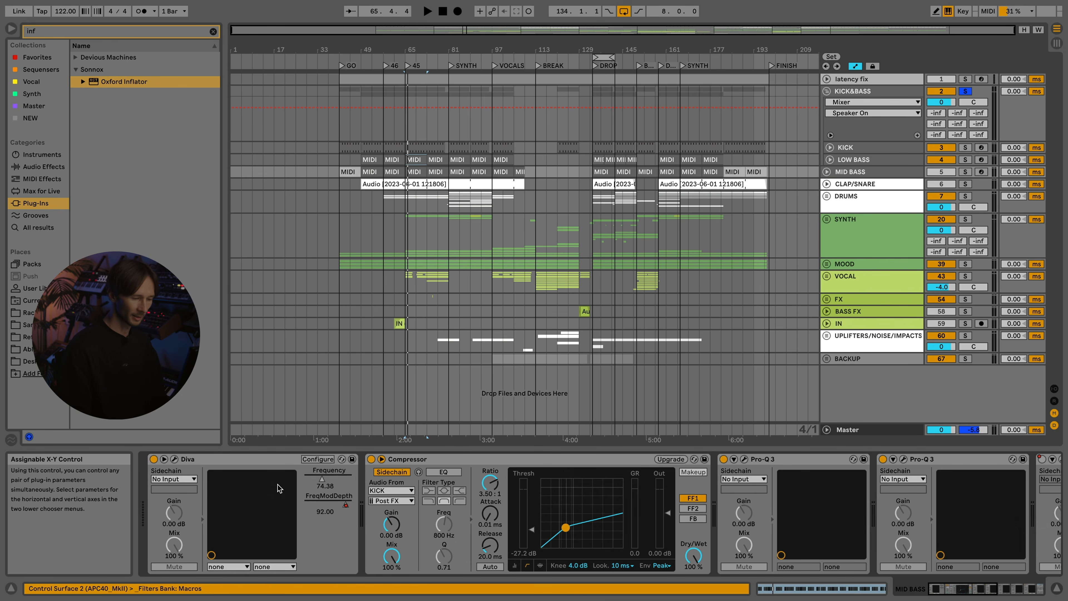
click(520, 461)
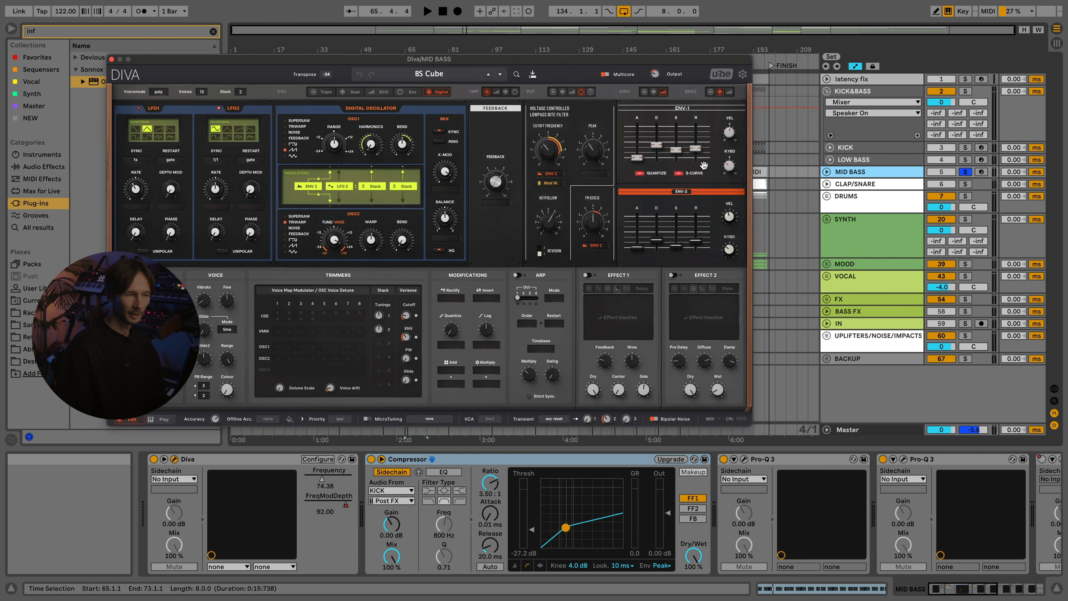
drag(483, 55, 506, 106)
key(space)
drag(571, 107, 564, 55)
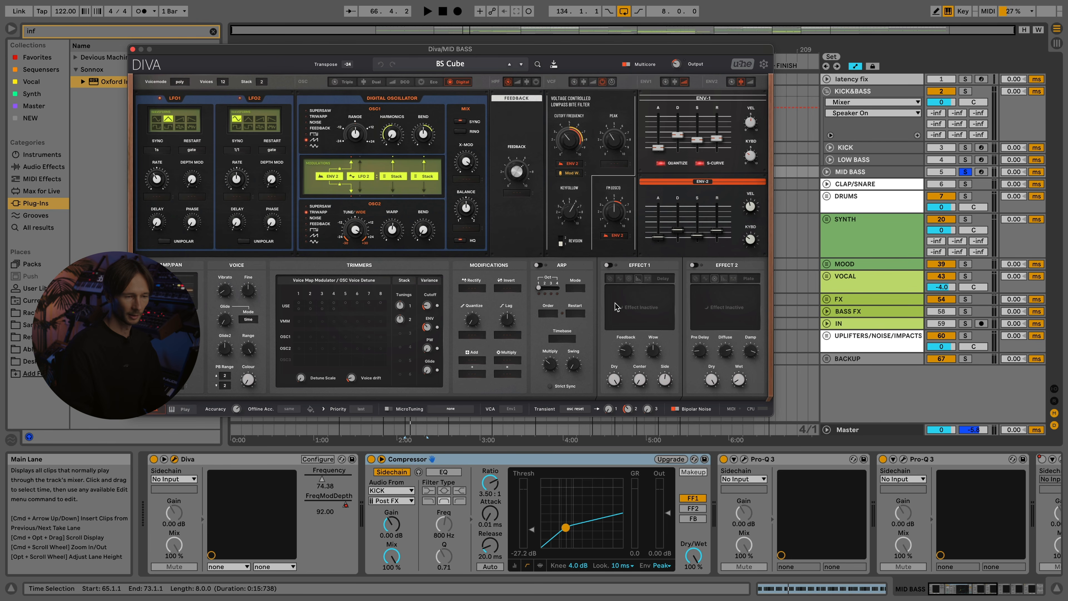
click(132, 49)
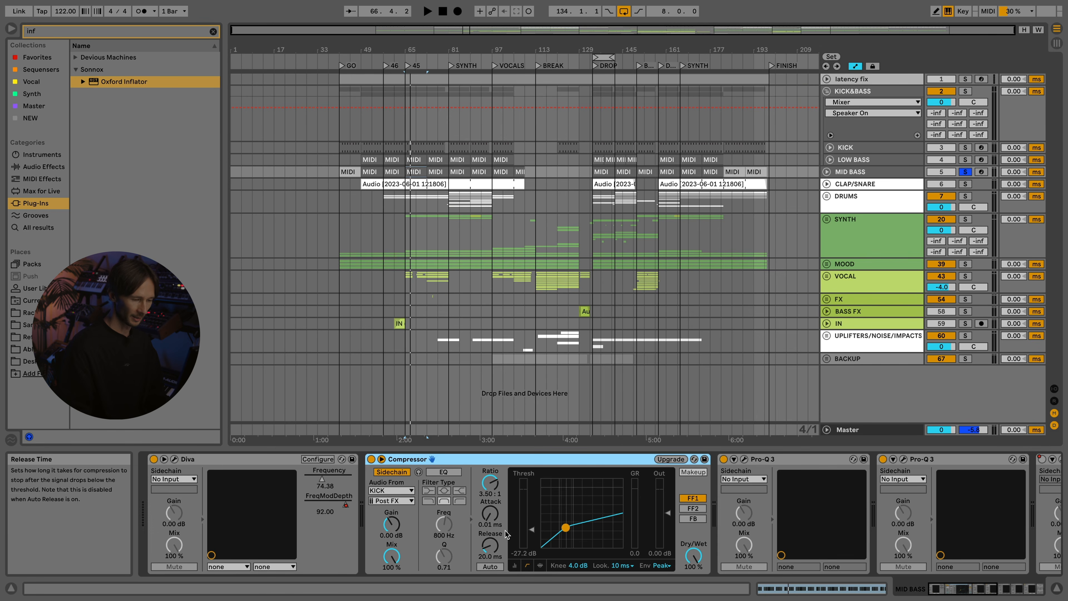
- Open the first Pro-Q 3 after the Compressor on the MID BASS track and examine its EQ bands
scroll(507, 534, right, 5)
scroll(507, 534, right, 3)
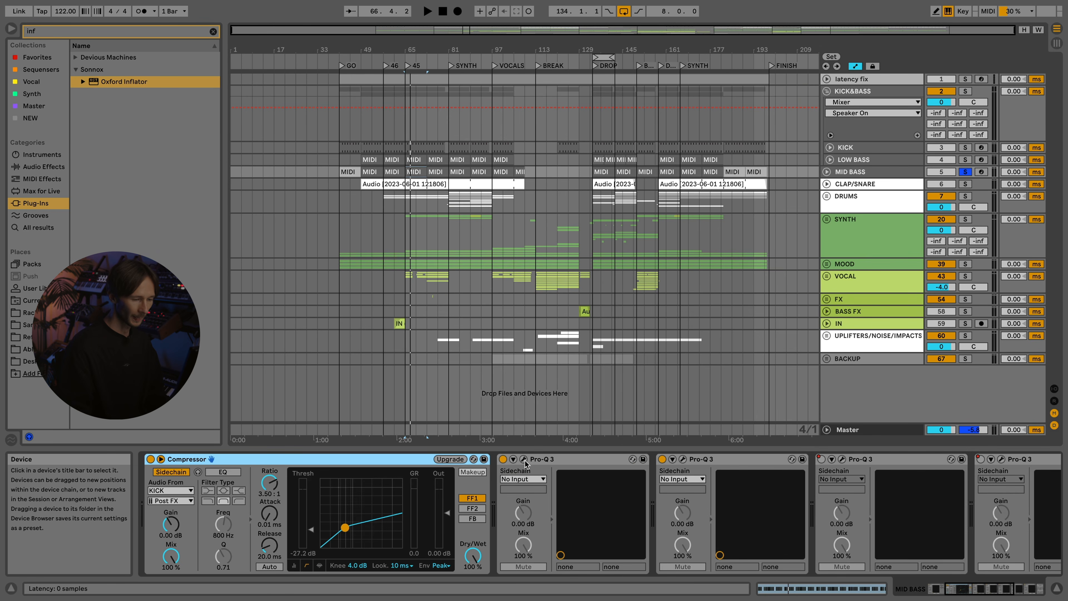
click(523, 458)
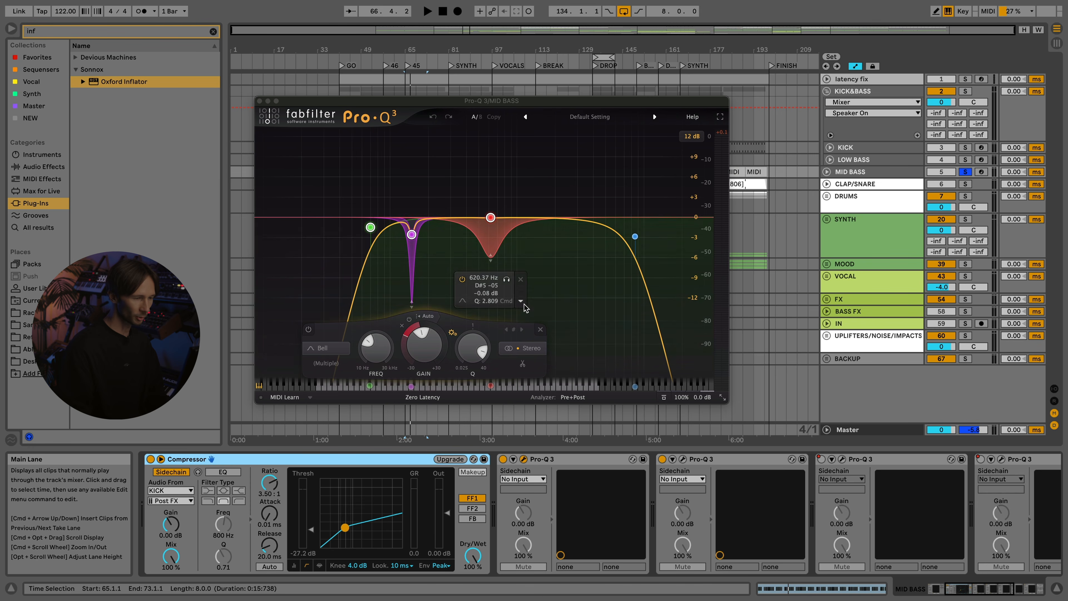
click(490, 288)
drag(389, 101, 395, 251)
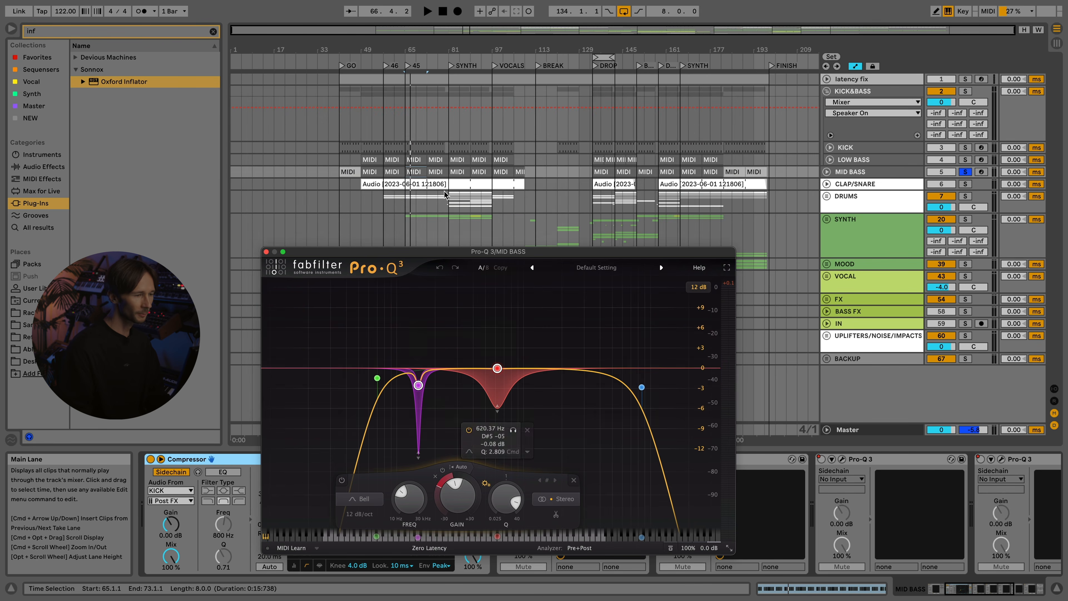
- Unfold the MID BASS track and play it from bar 65 to watch the first Pro-Q 3's bands respond
key(plus)
key(Right)
key(plus)
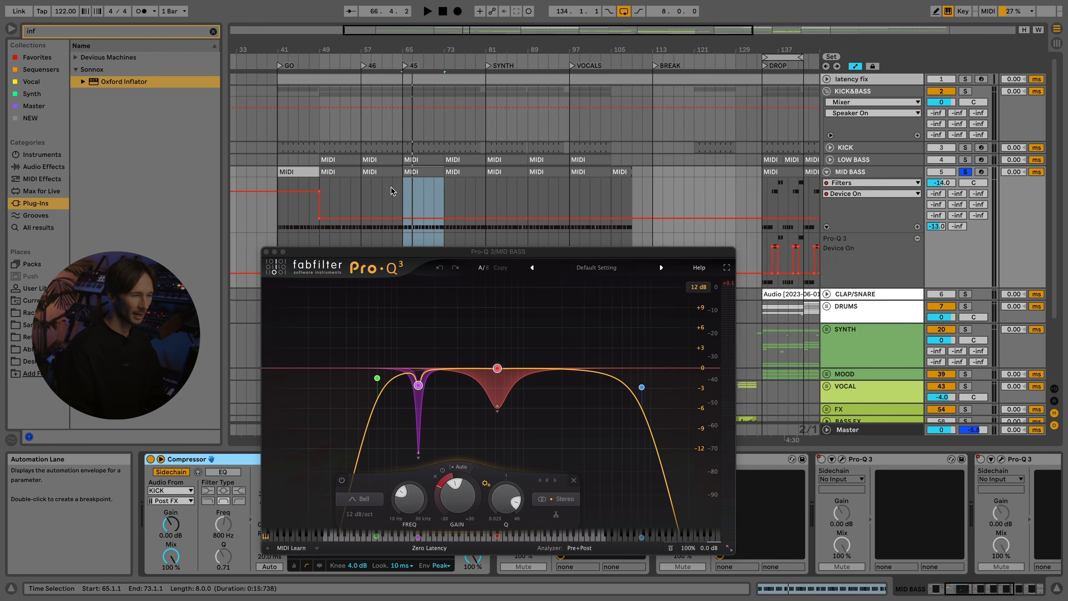
drag(447, 252, 467, 127)
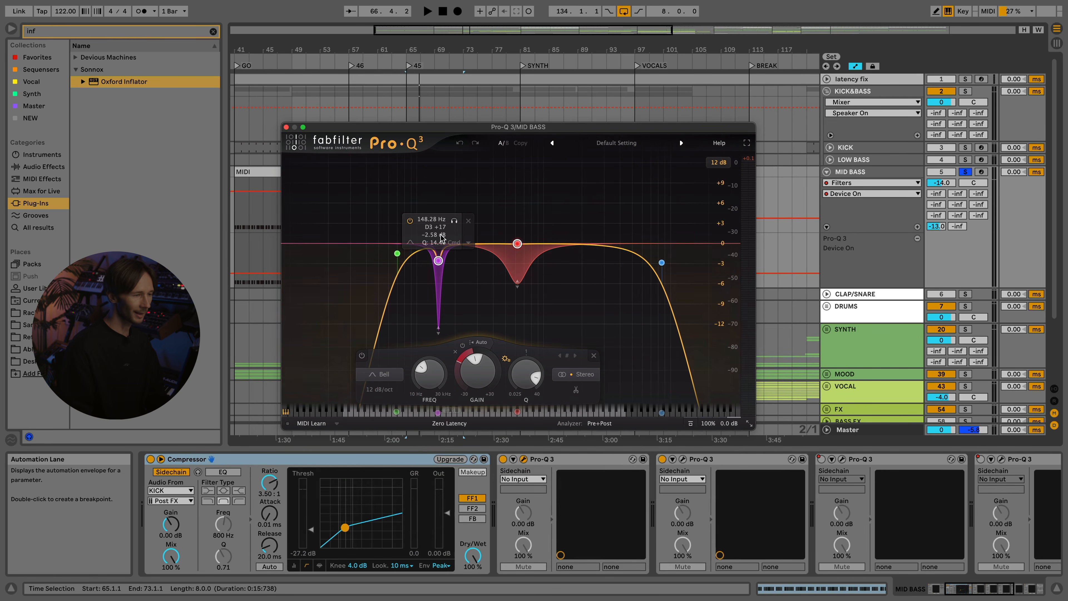
key(space)
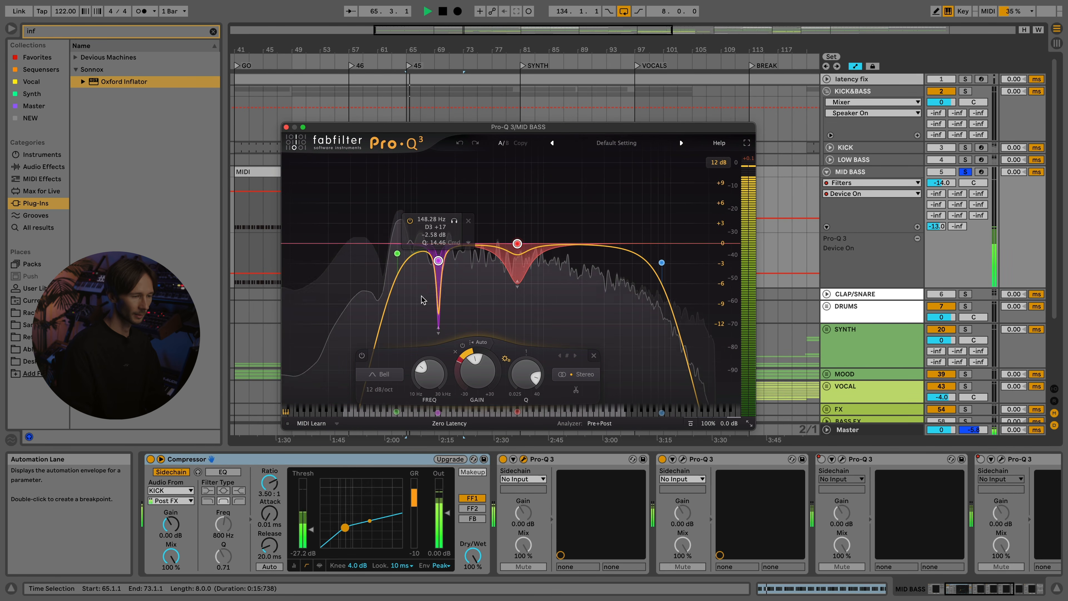
- Examine the MID BASS track's second Pro-Q 3 during playback, stop playback and hide the plug-in windows
click(682, 459)
mouse_move(391, 205)
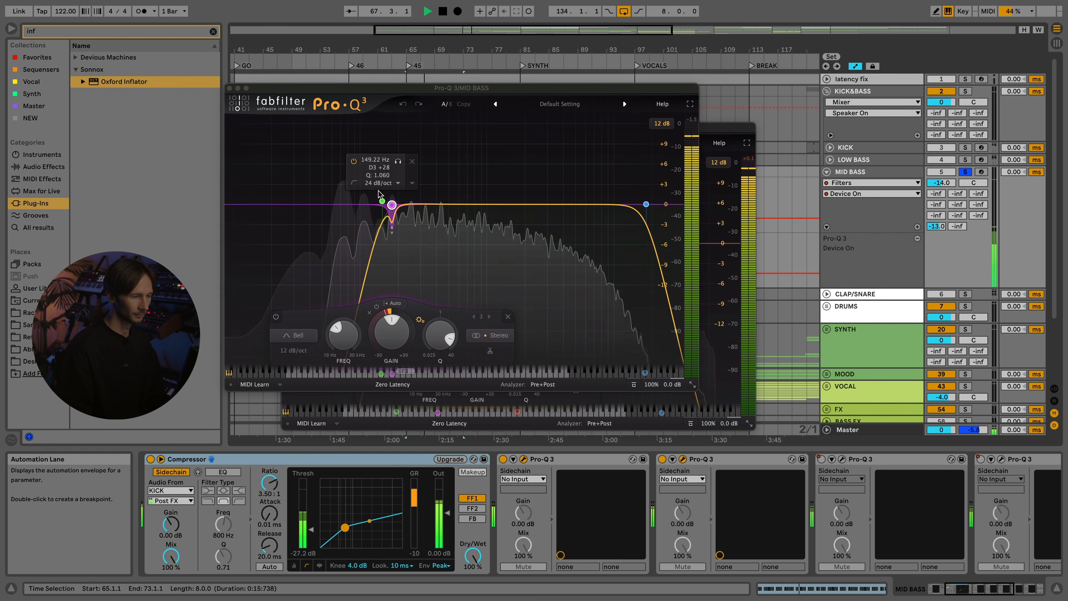
key(space)
key(super+alt+p)
- Select the third and fourth Pro-Q 3 devices on MID BASS and examine the track's automation in the drop from bar 134
scroll(901, 516, right, 5)
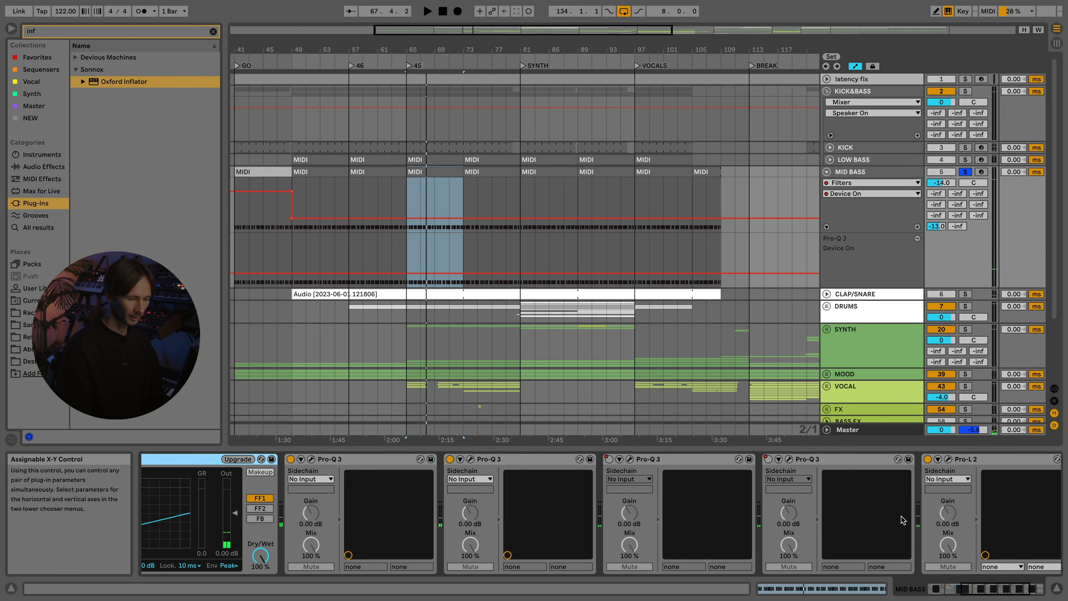
click(669, 464)
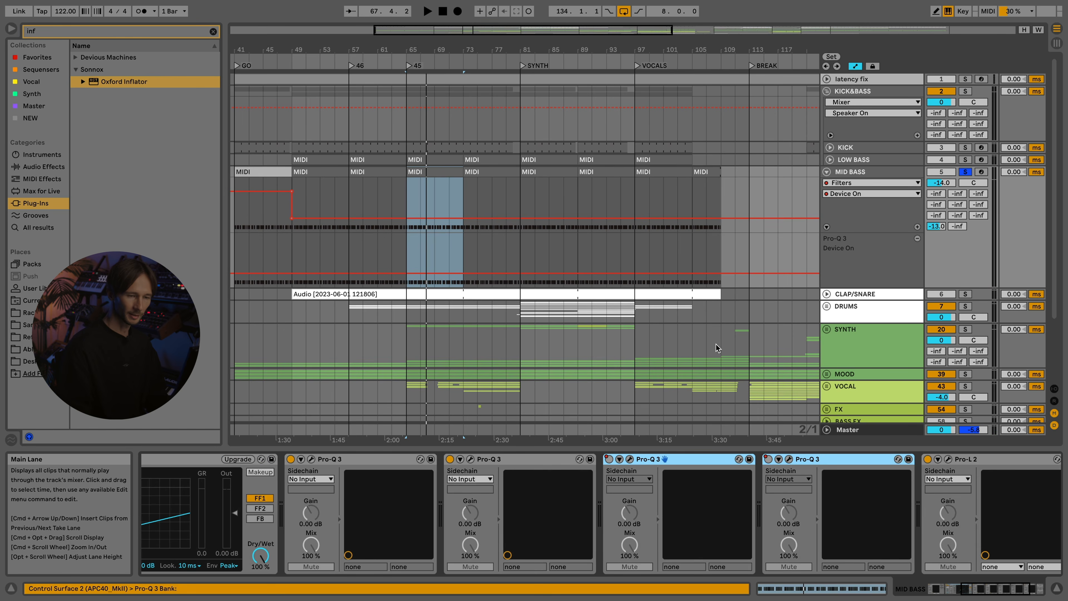
scroll(650, 250, down, 2)
scroll(608, 219, right, 10)
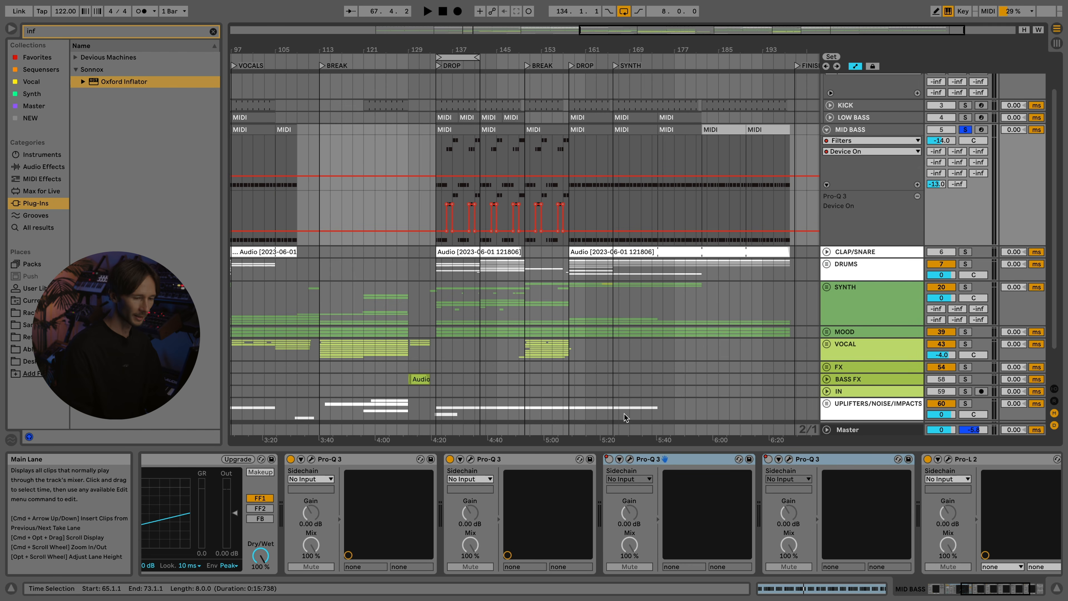
scroll(528, 313, up, 3)
scroll(528, 313, up, 1)
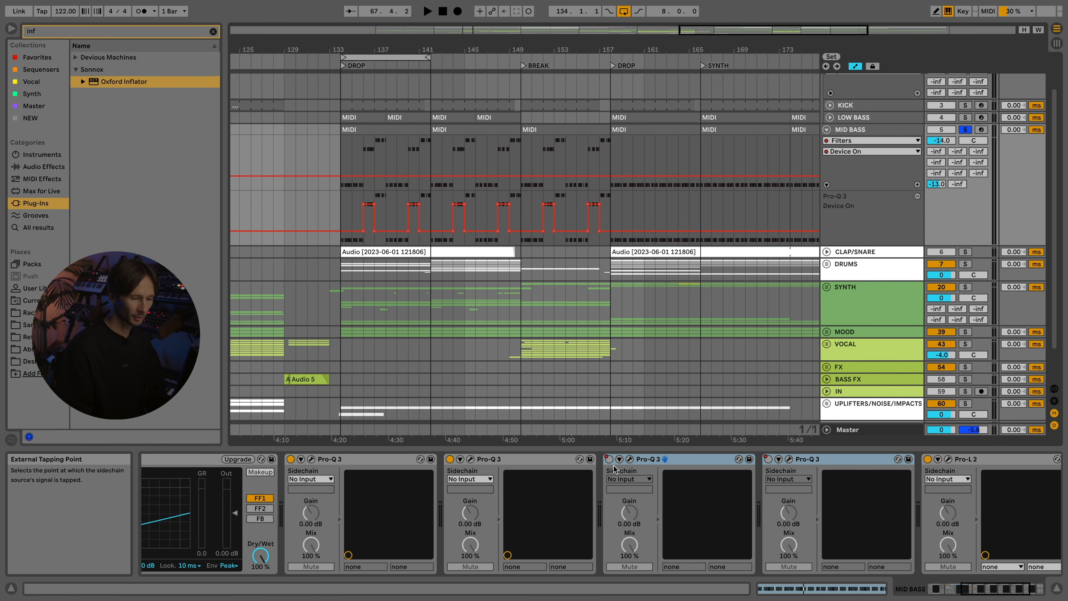
- Compare the Device On automation of the third and fourth Pro-Q 3 on MID BASS, and select bars 134 to 138
click(860, 141)
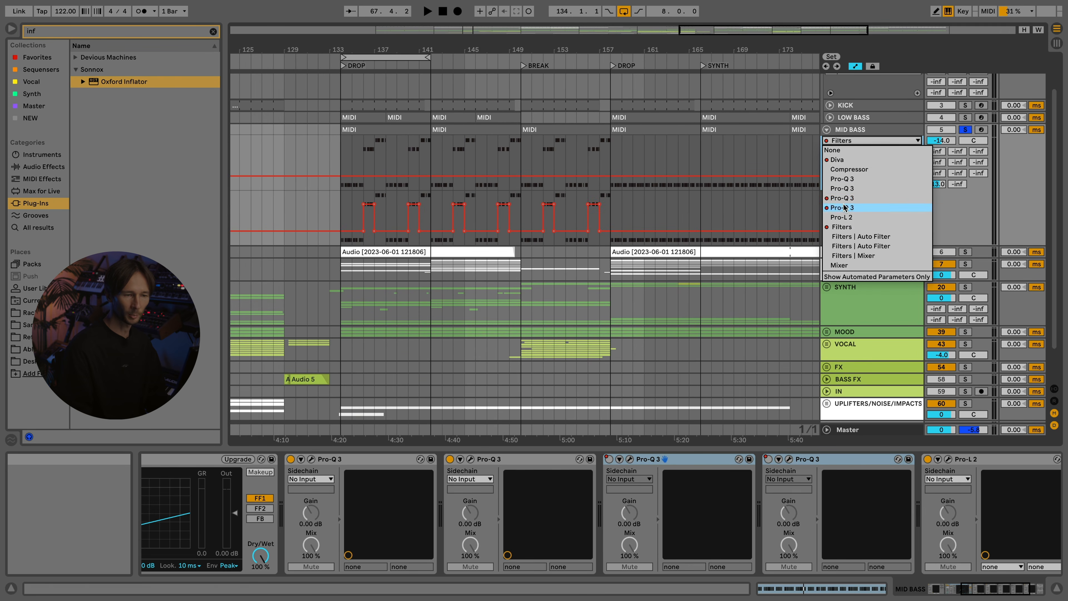
click(842, 197)
click(846, 150)
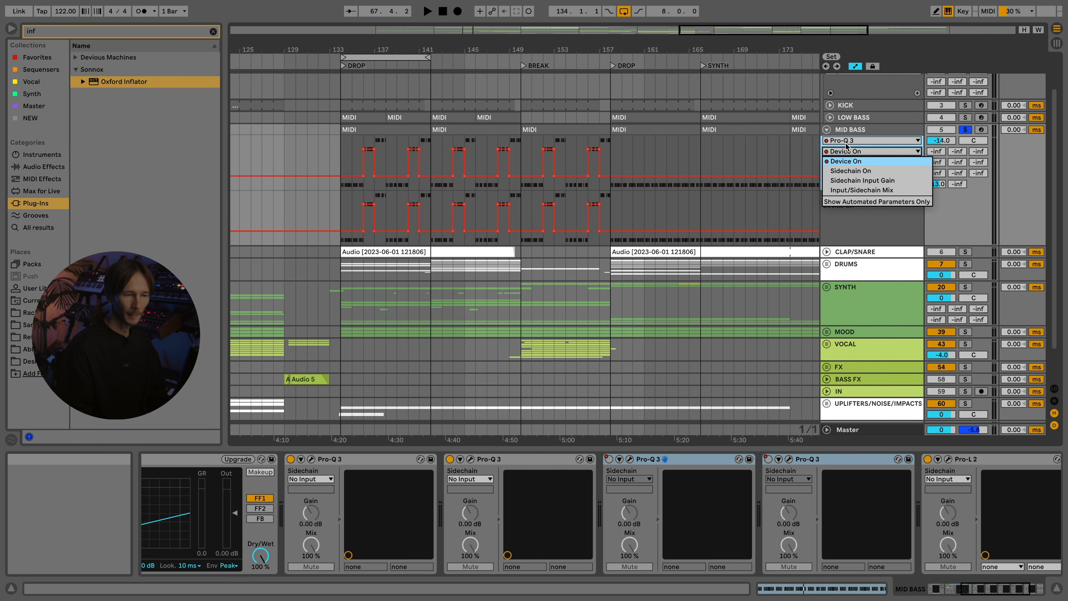
click(846, 141)
click(843, 207)
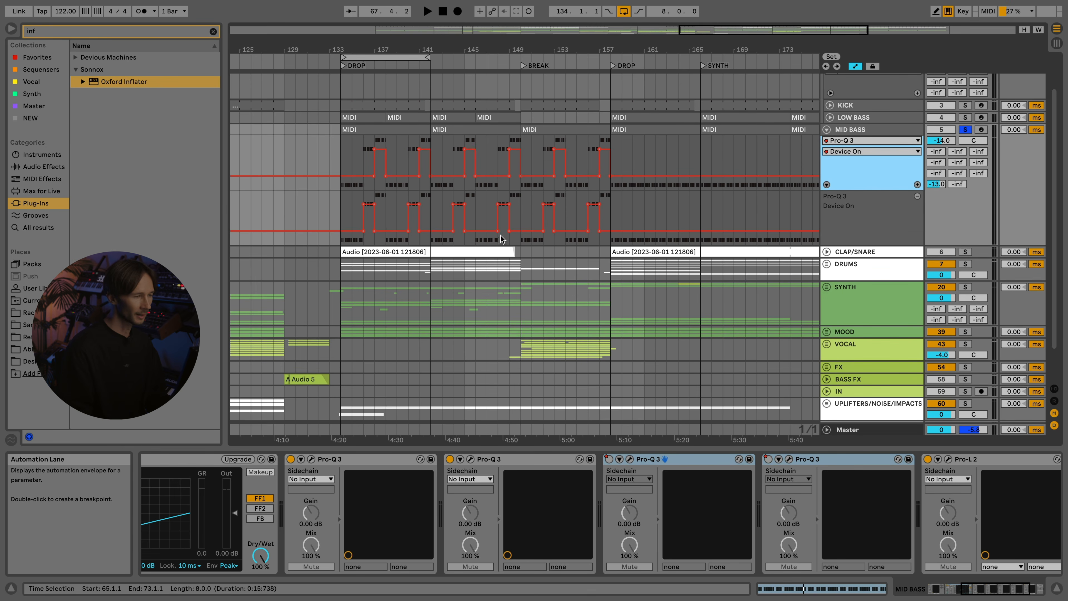
scroll(352, 148, up, 4)
click(336, 156)
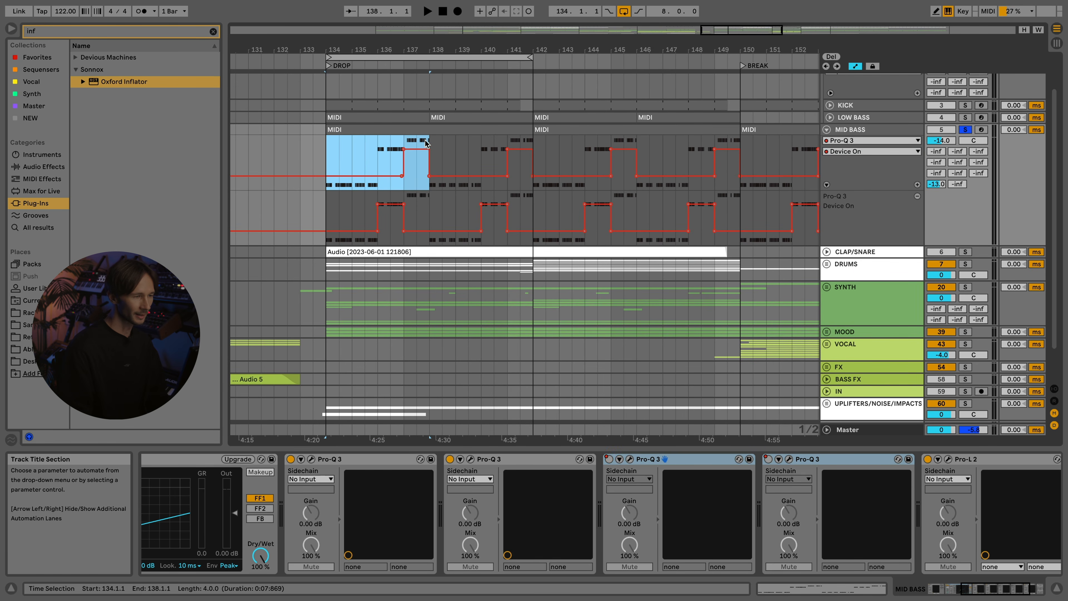
- Open the third and fourth Pro-Q 3 on MID BASS and stack their windows to compare the narrow notches
click(629, 458)
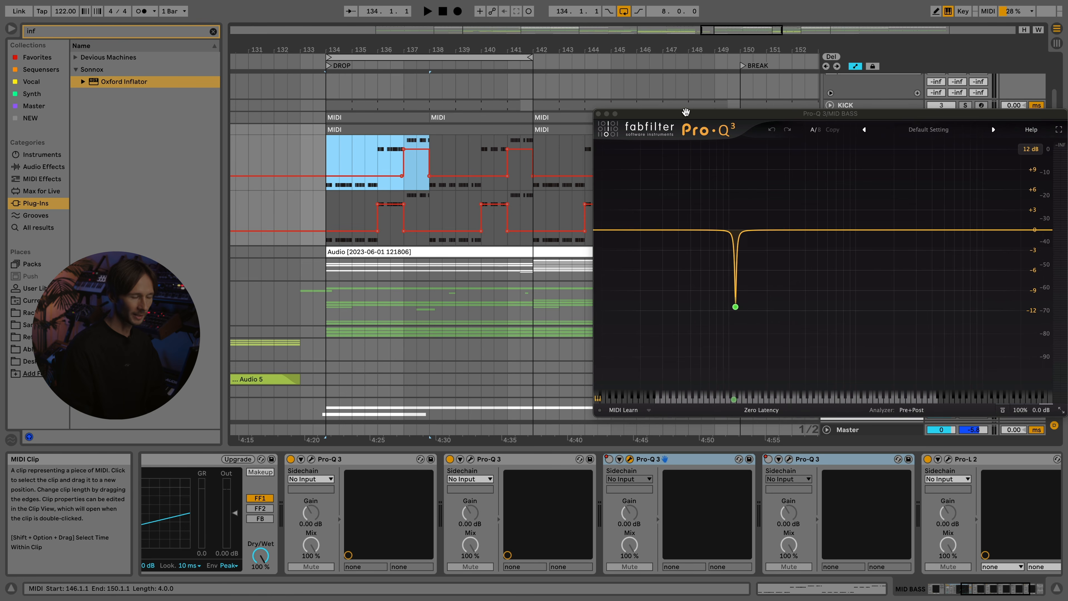
drag(685, 112, 759, 111)
mouse_move(807, 320)
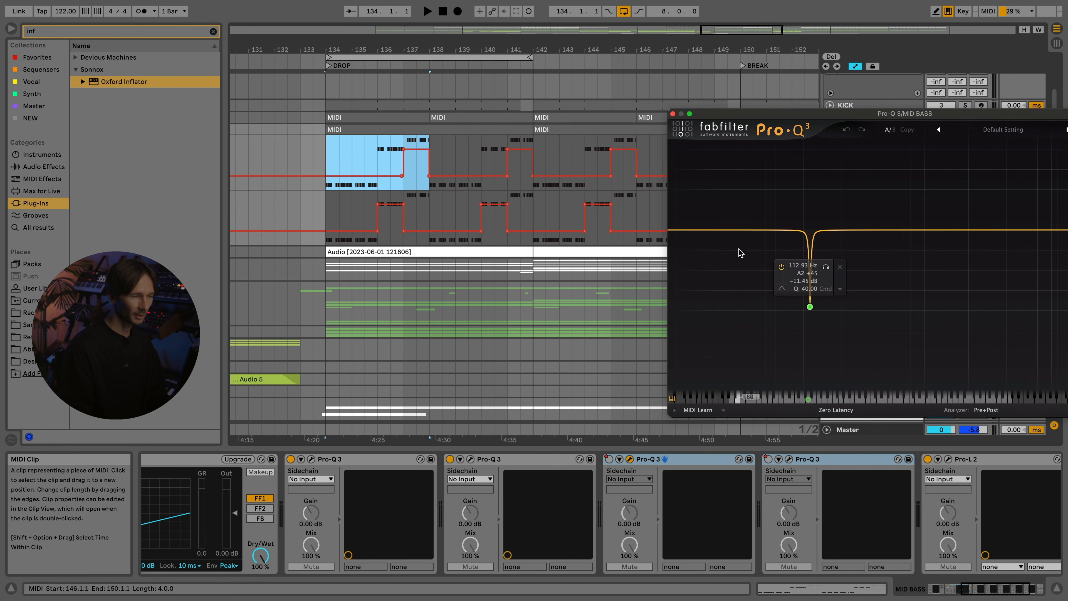
drag(716, 114, 834, 70)
drag(834, 71, 824, 72)
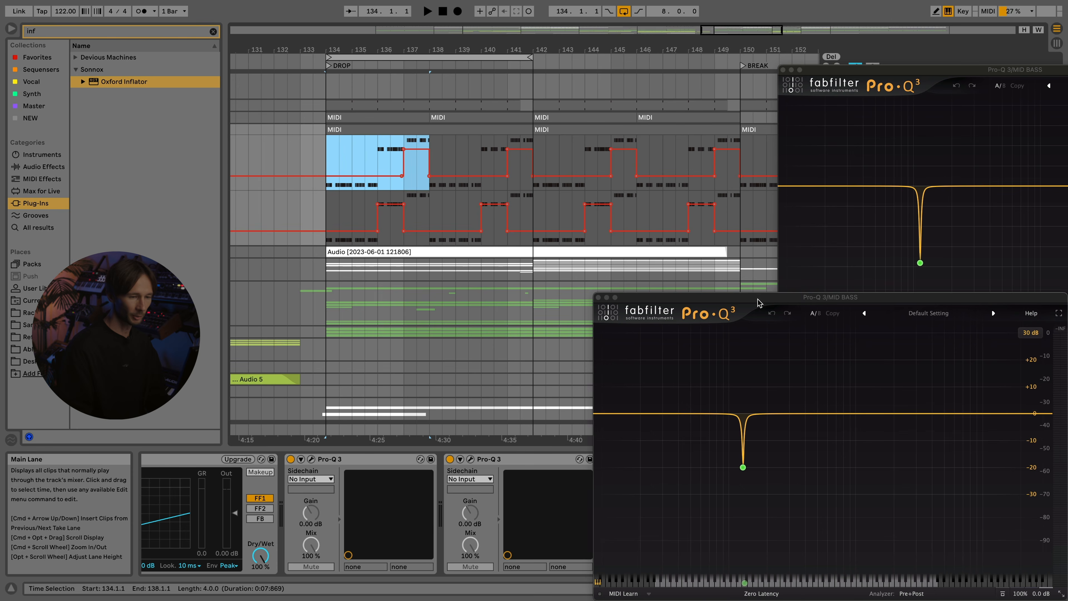
drag(758, 300, 781, 299)
click(832, 102)
drag(850, 72, 691, 44)
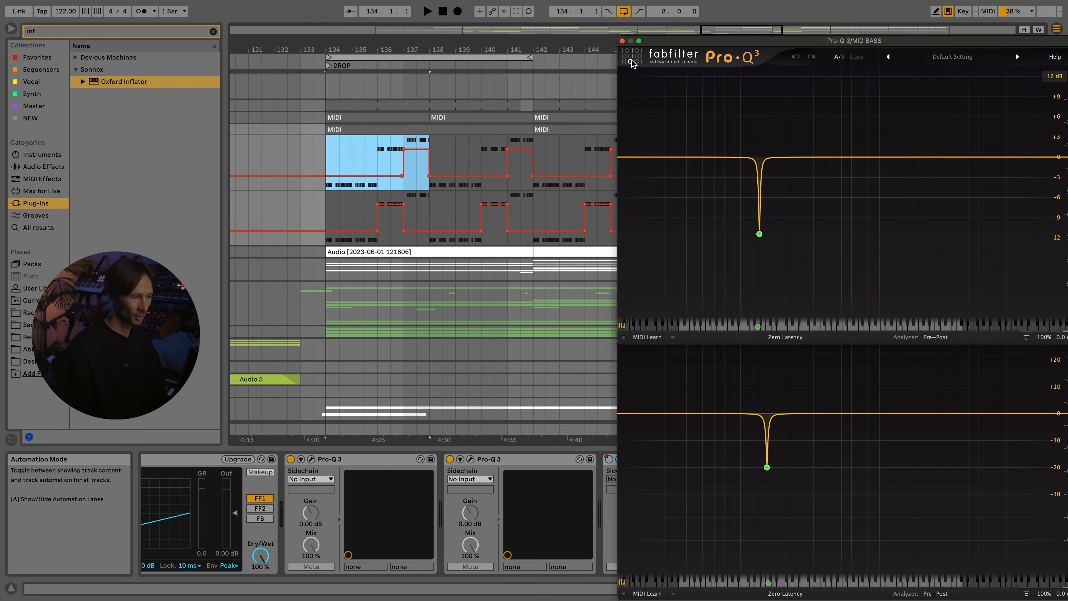
- Play MID BASS from bar 135 to watch both automated notches, stop playback and hide the plug-in windows
click(353, 212)
key(space)
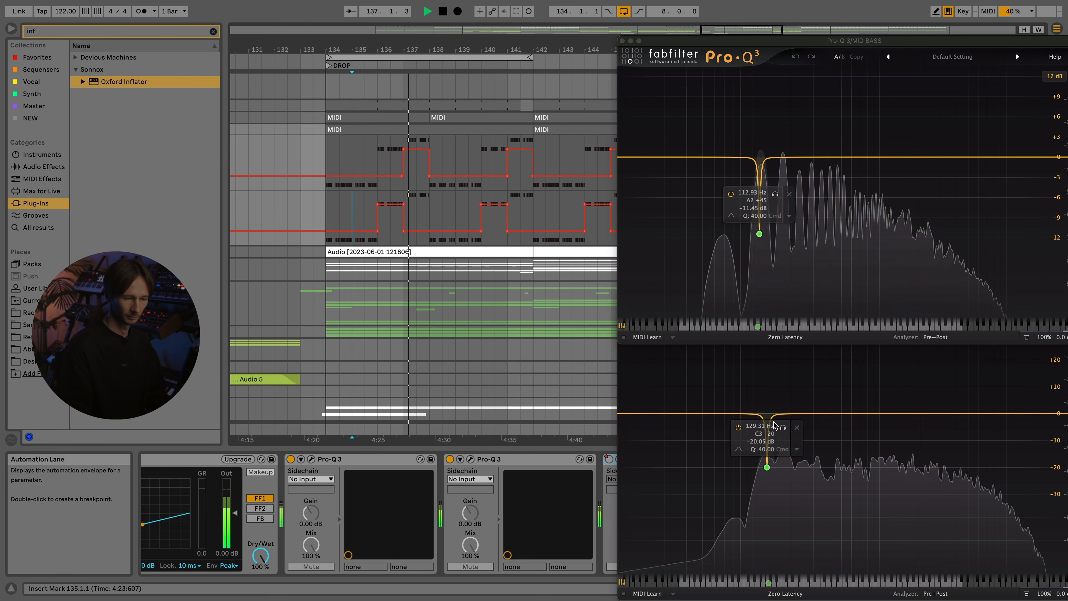
key(space)
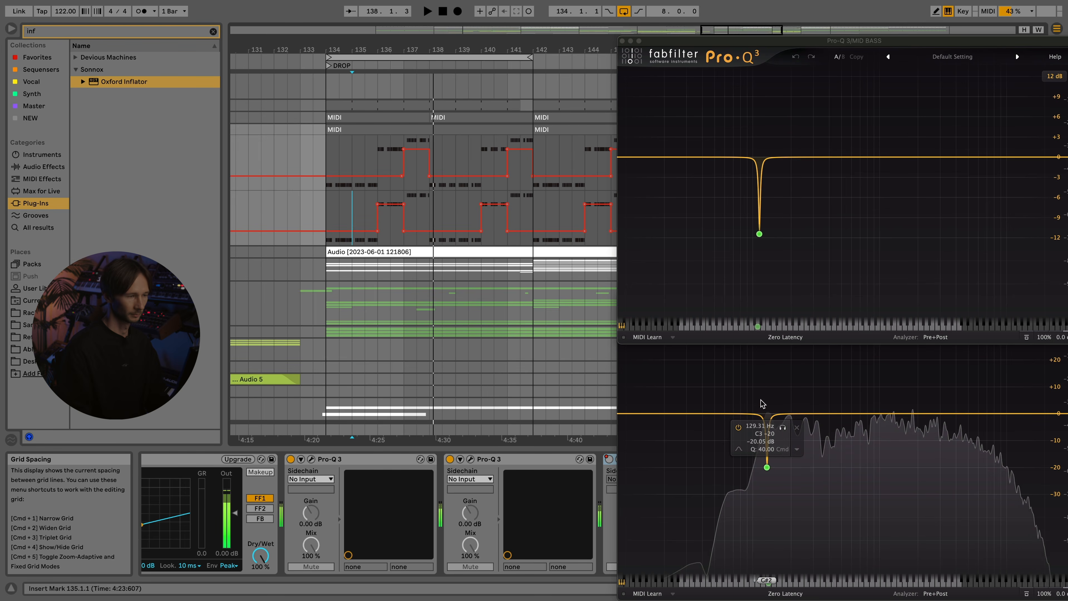
key(alt+super+p)
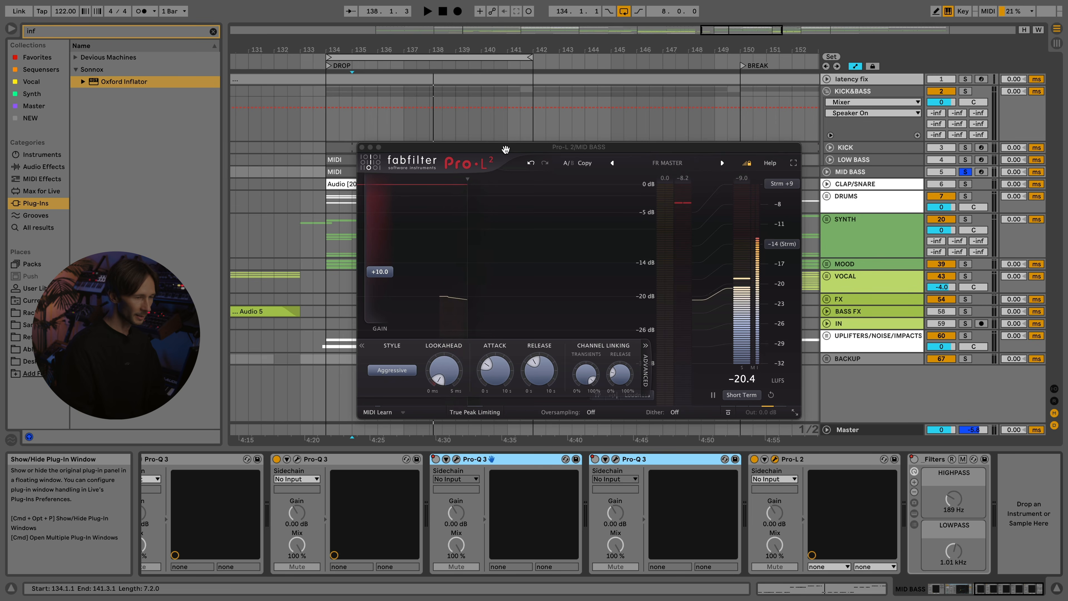
- Play the unfolded MID BASS track from bar 134 to examine its Pro-L 2 limiting, and close the limiter window
drag(505, 148, 407, 252)
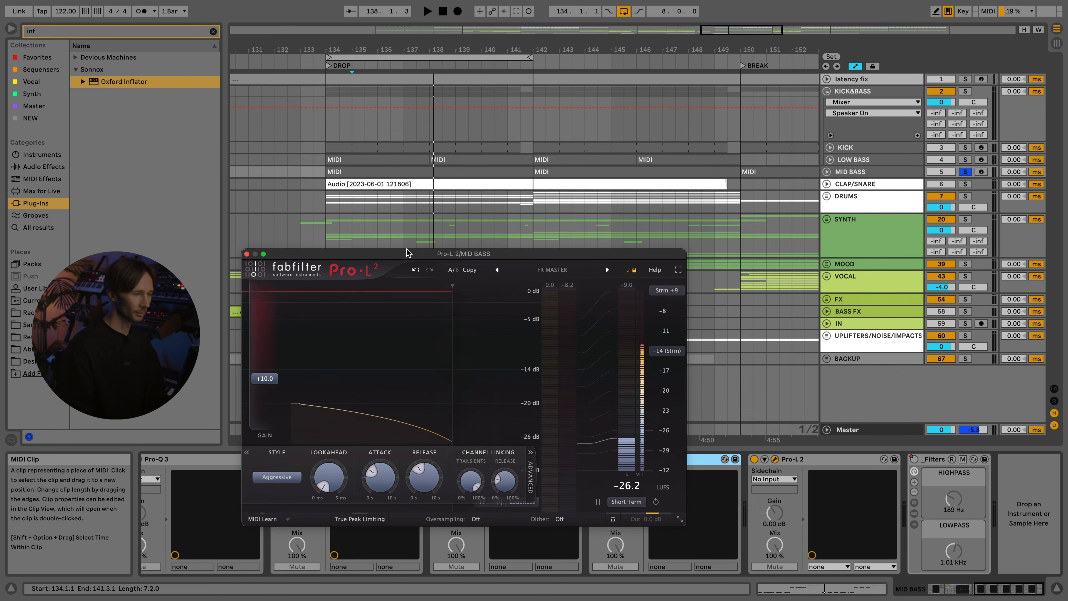
click(827, 171)
click(326, 201)
key(space)
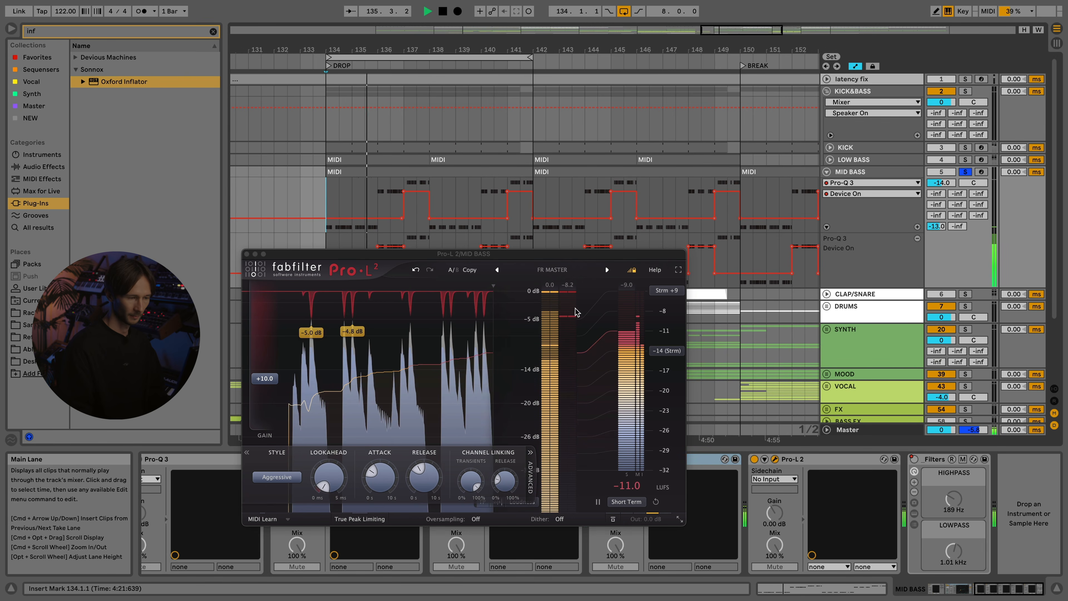
click(247, 254)
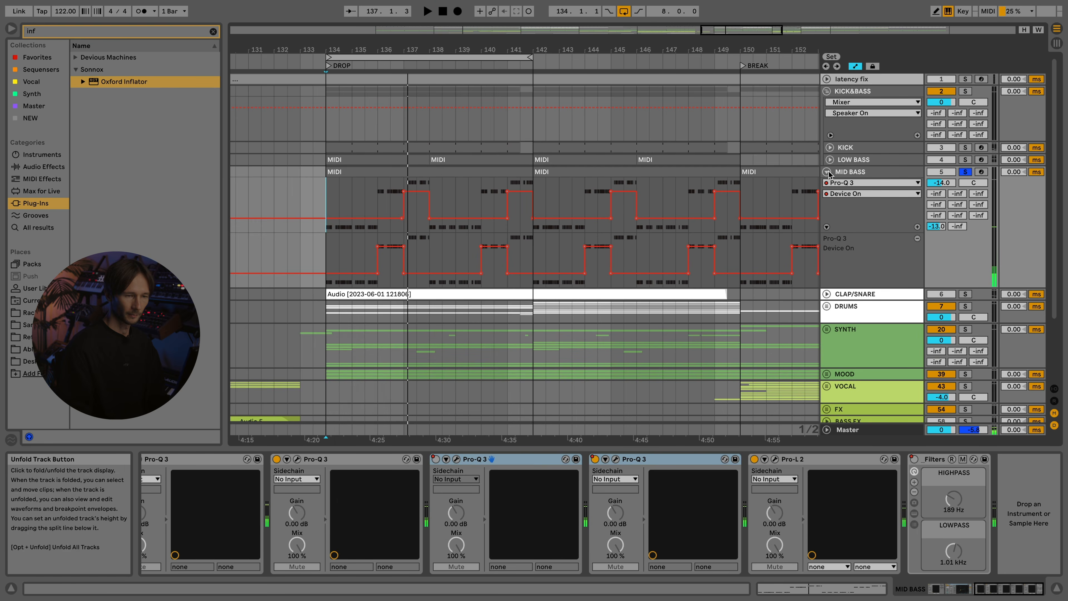
- Fold MID BASS, add the KICK&BASS group to the solo, and play from bar 134 while viewing the group's effects and the full arrangement
click(826, 172)
super+click(965, 91)
scroll(545, 144, down, 3)
scroll(545, 144, down, 2)
key(space)
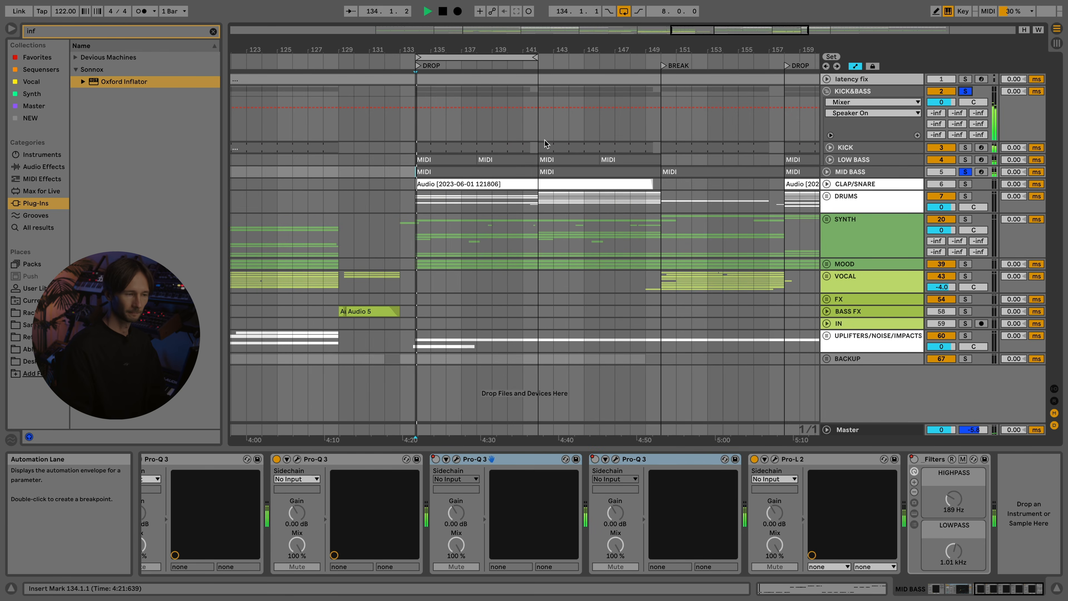
click(849, 92)
click(850, 92)
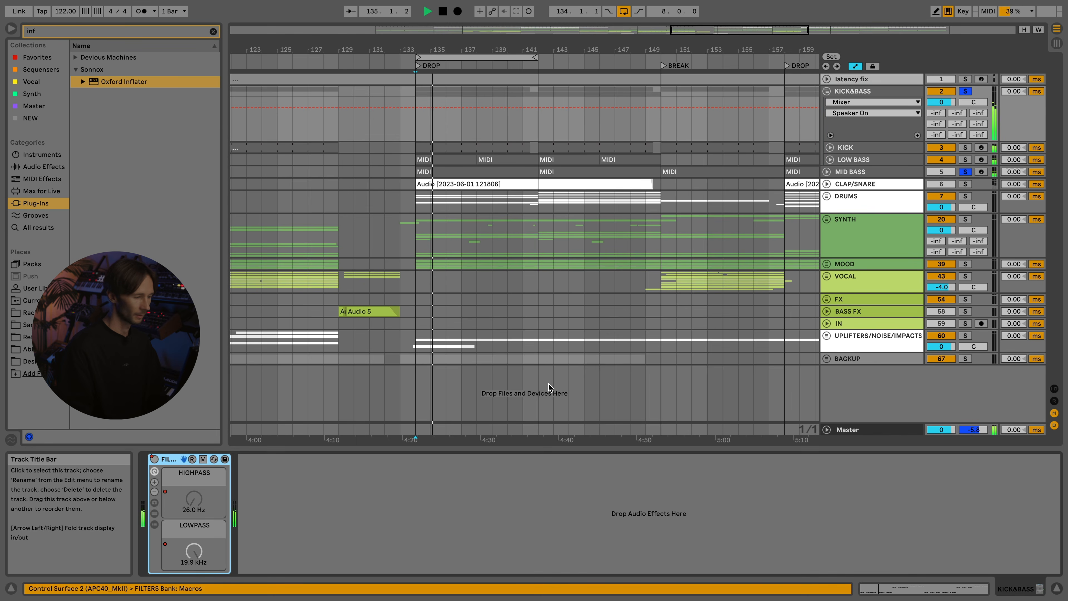
key(w)
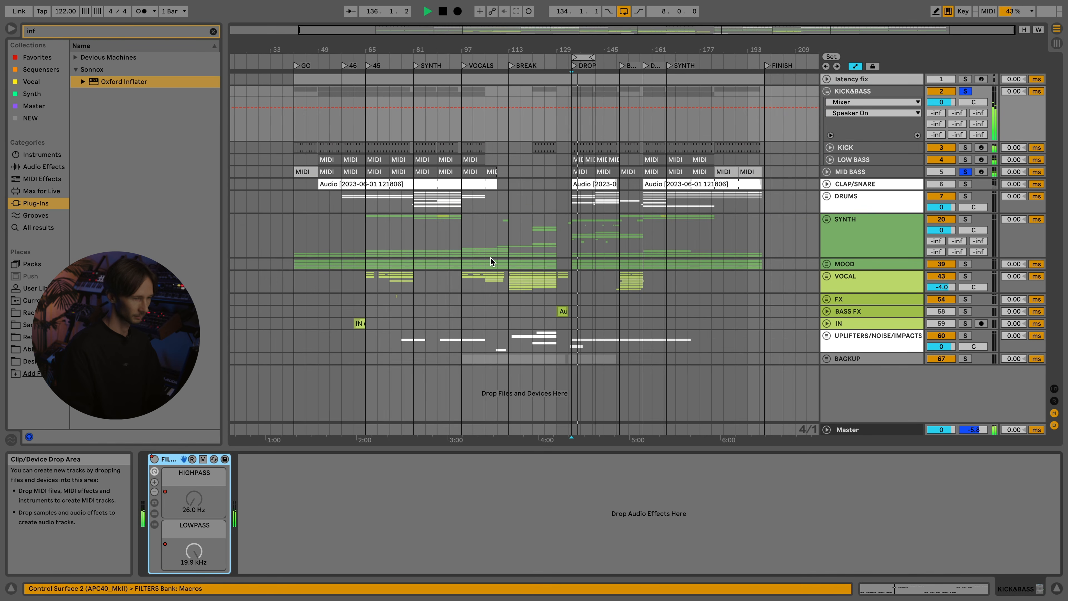
- Stop playback and show the FILTERS HIGHPASS automation of the KICK&BASS group to examine its envelope across the arrangement
key(space)
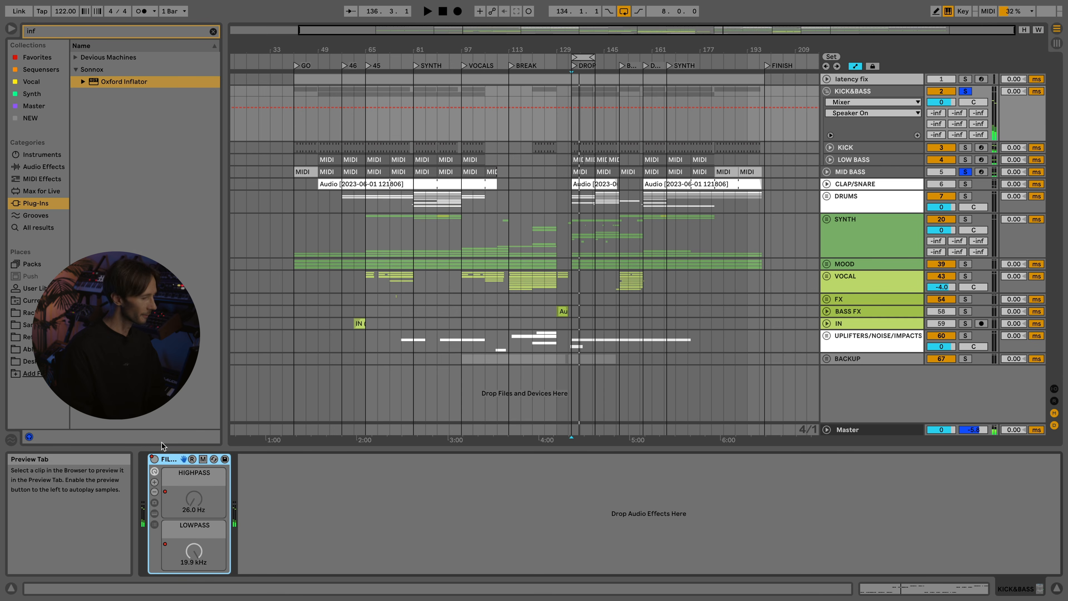
click(859, 90)
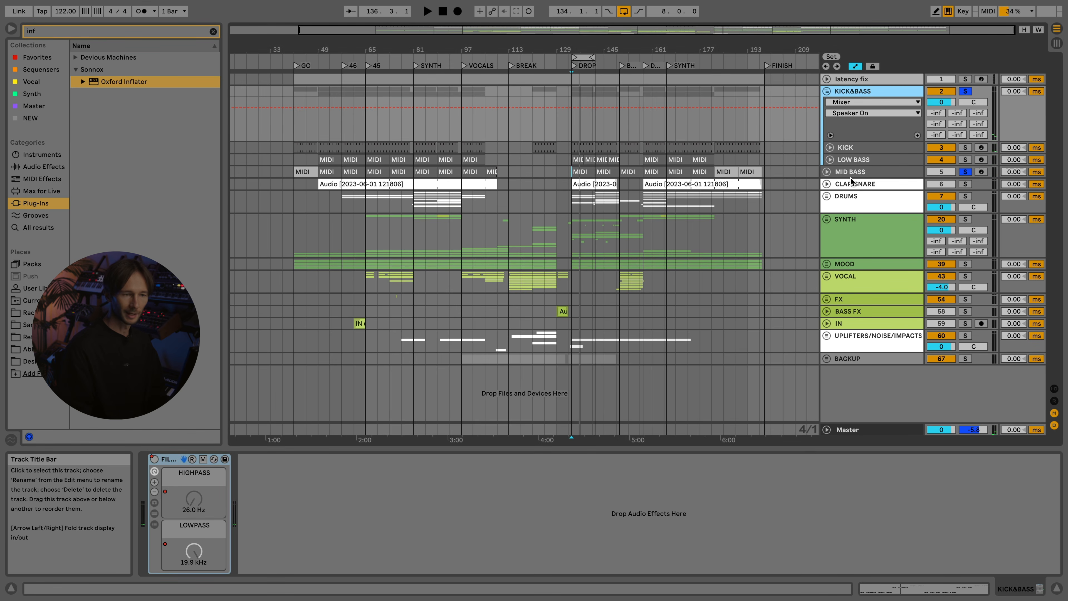
click(841, 103)
click(846, 122)
scroll(313, 119, up, 4)
click(356, 109)
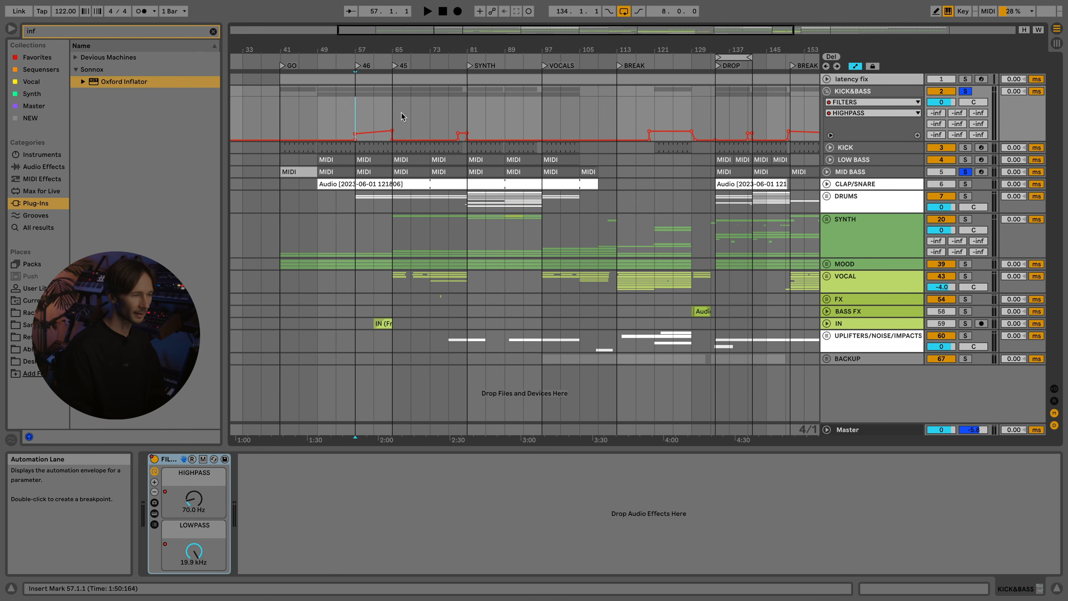
scroll(401, 117, down, 2)
scroll(451, 113, up, 5)
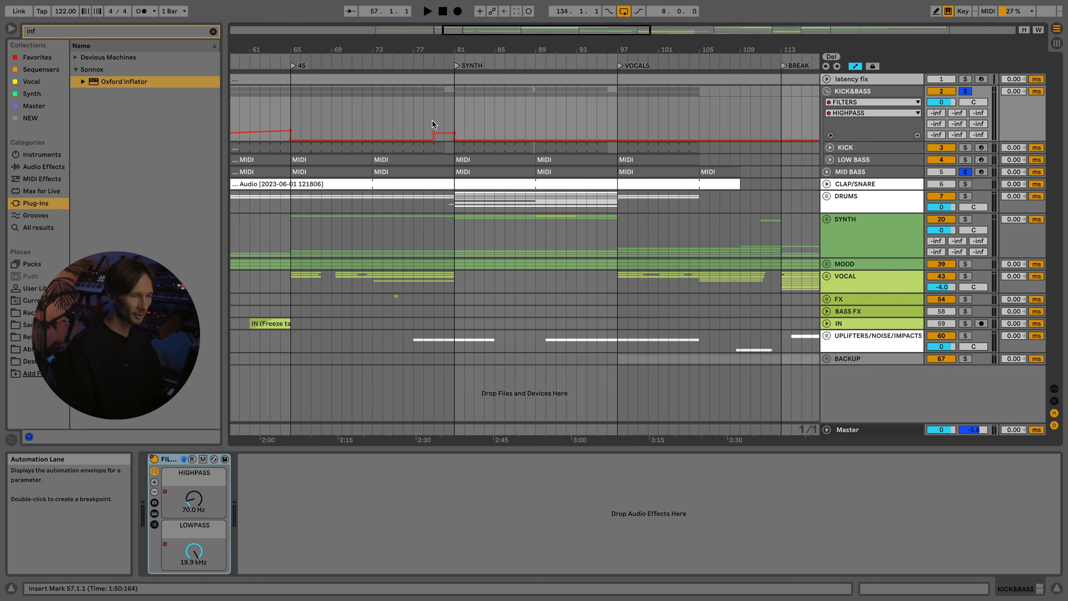
scroll(431, 119, down, 6)
scroll(680, 127, up, 4)
- Fold the KICK&BASS group so only its header row shows in the arrangement
click(827, 91)
click(836, 92)
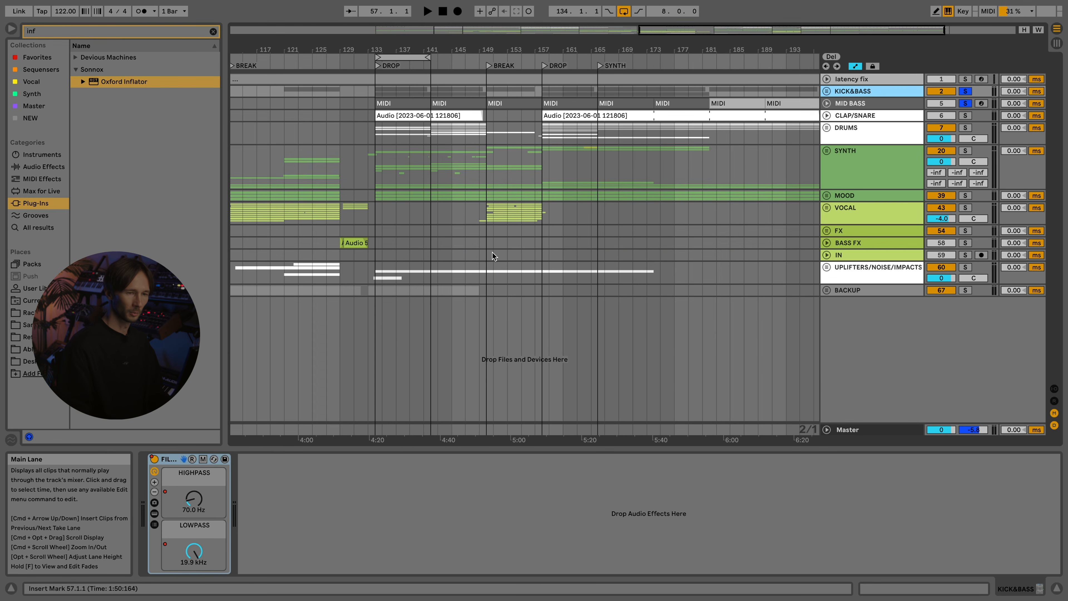
click(826, 91)
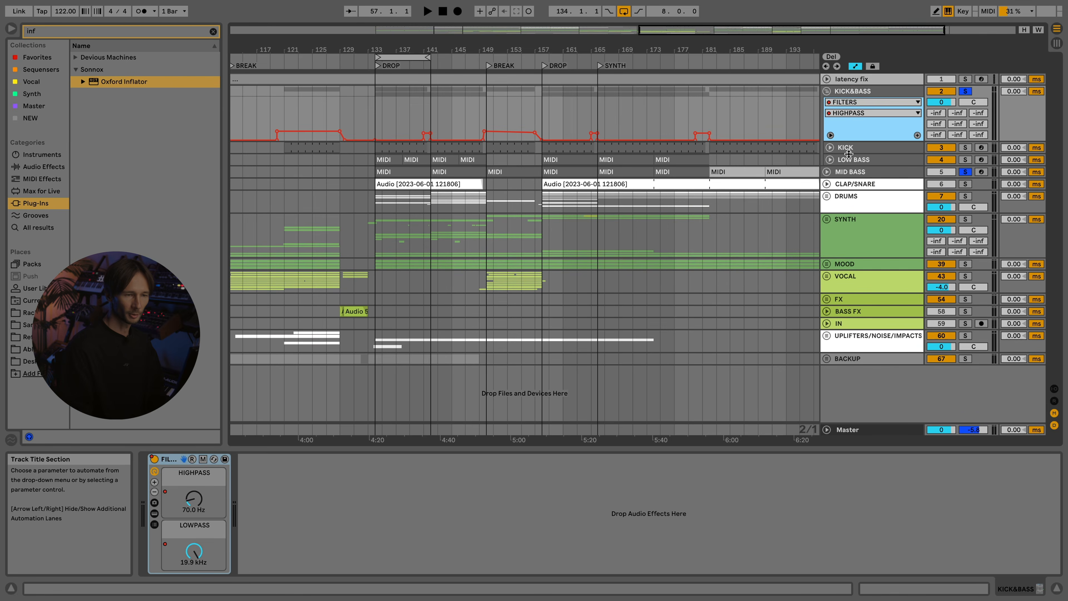
click(848, 147)
click(827, 91)
scroll(589, 122, down, 4)
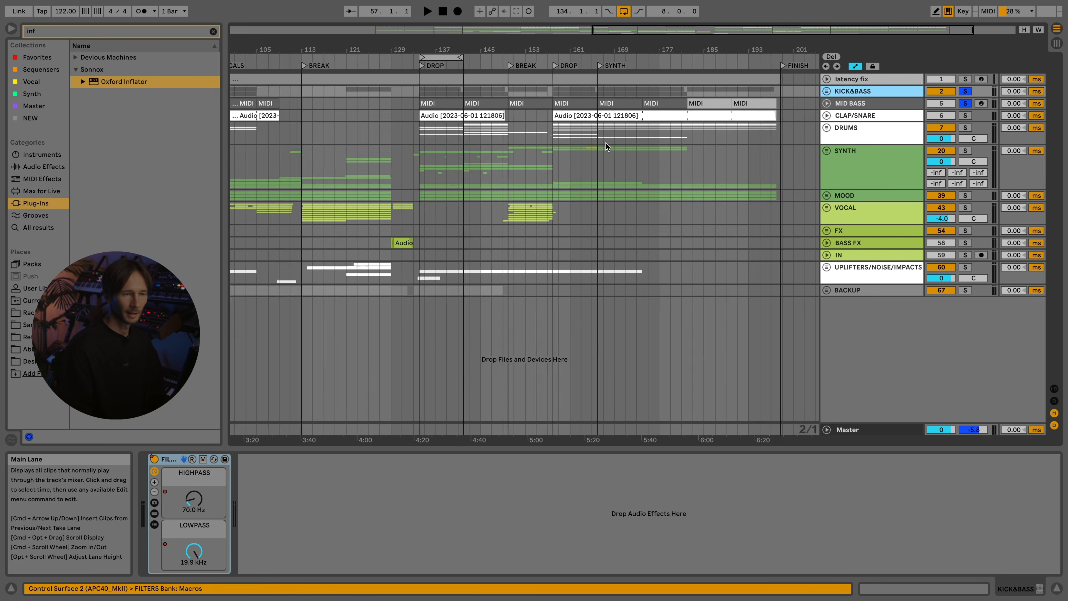
- Unfold the CLAP/SNARE track, solo it and listen to it from bar 81
click(851, 115)
scroll(559, 130, down, 3)
click(826, 116)
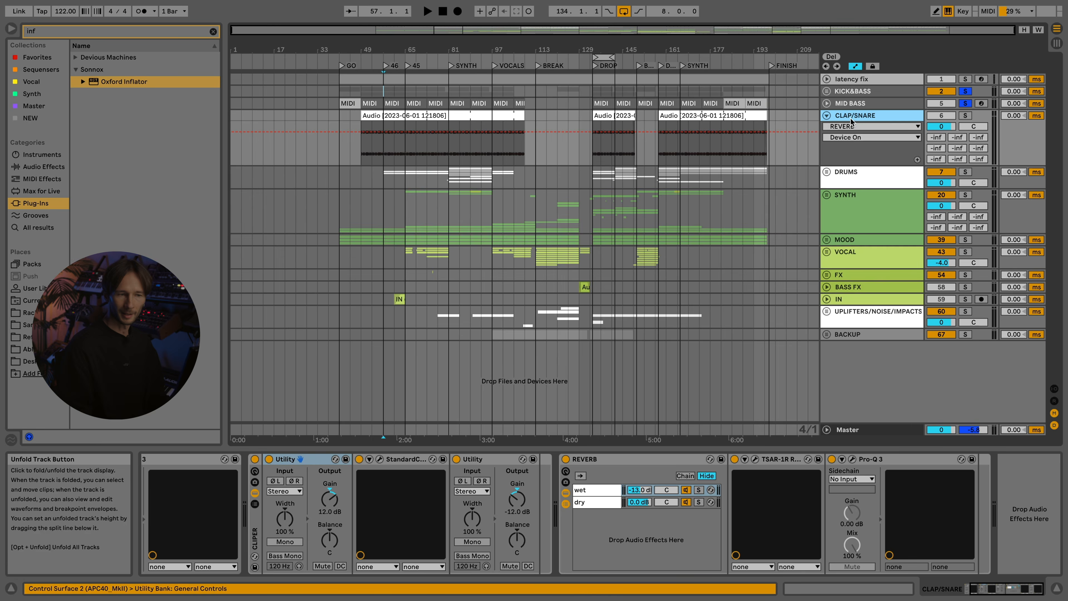
click(614, 115)
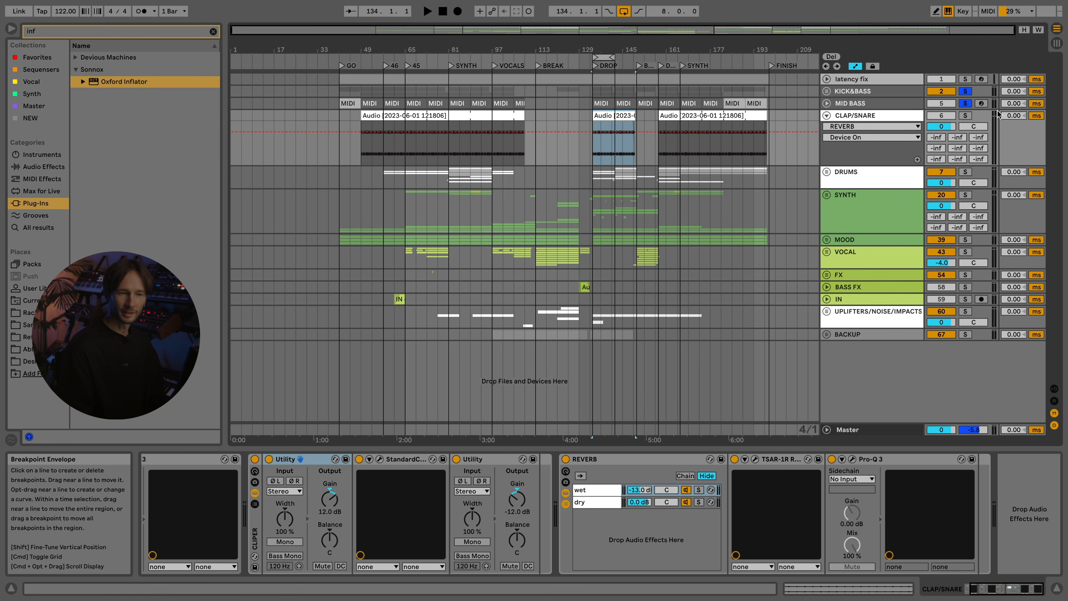
key(s)
click(438, 156)
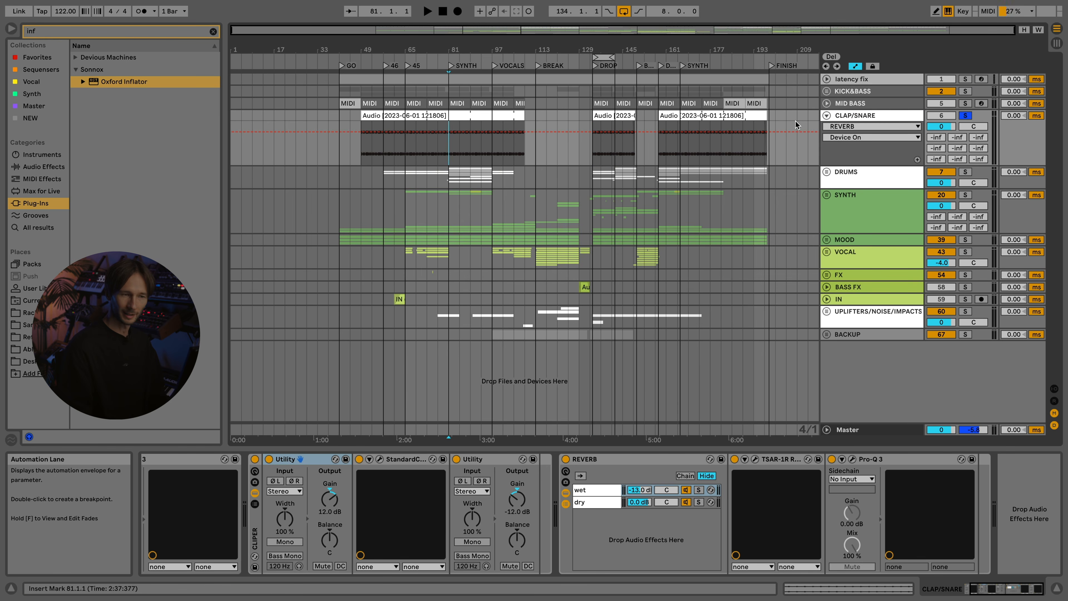
scroll(214, 513, left, 2)
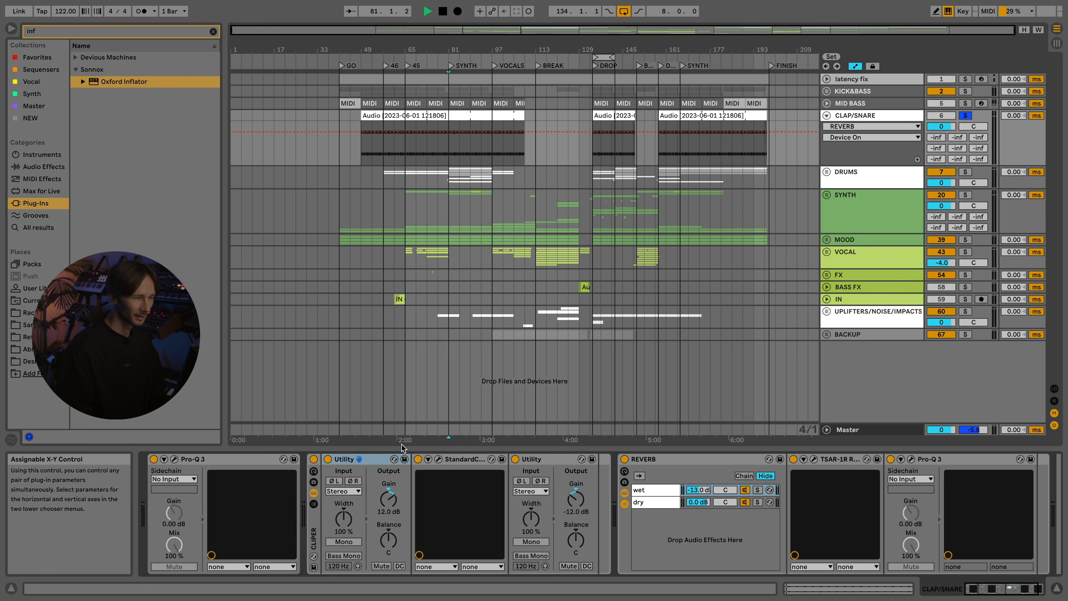
key(space)
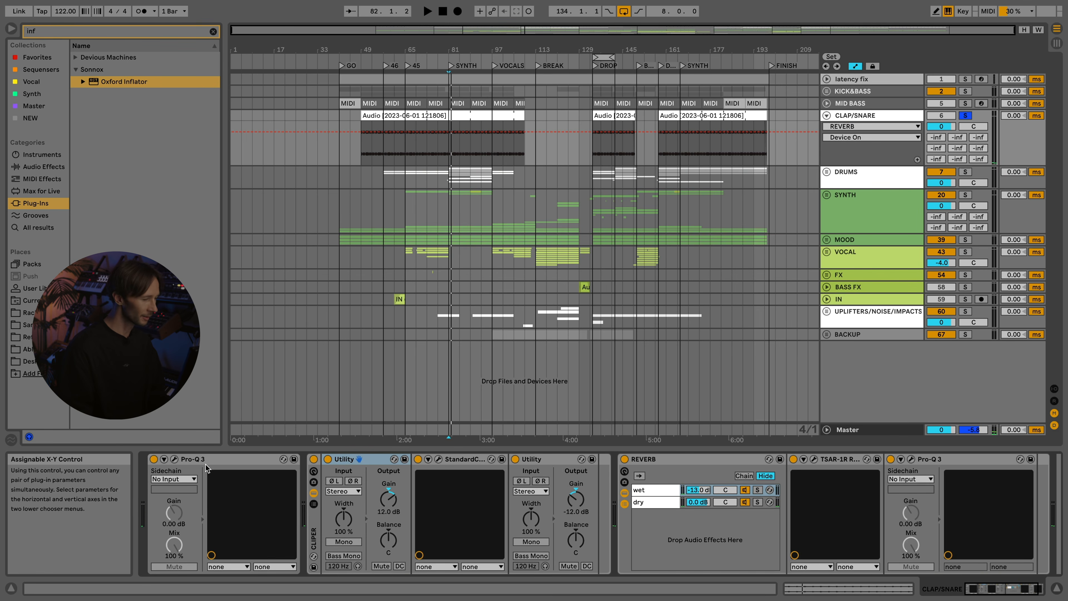
- Open the first Pro-Q 3 on CLAP/SNARE, inspect its high bell boost and low cut, and close it
click(175, 459)
drag(459, 244, 480, 138)
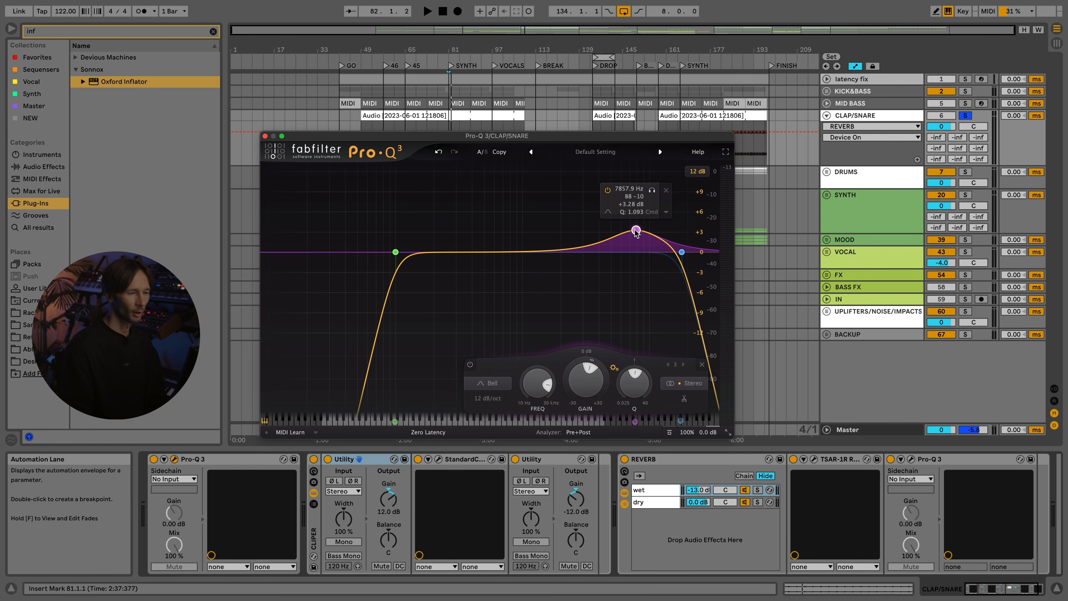
click(395, 252)
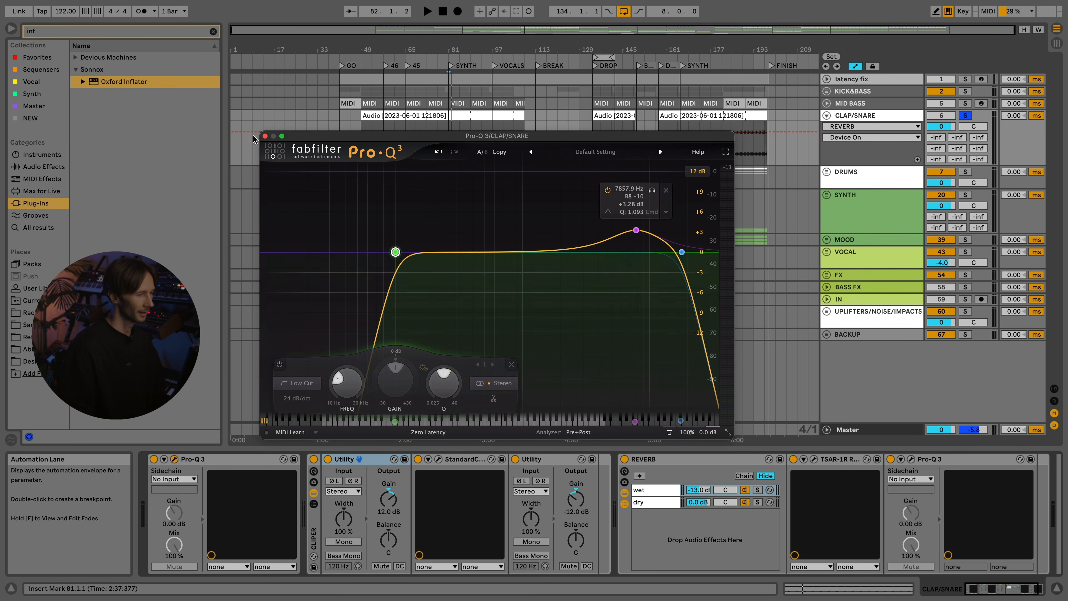
click(265, 136)
- Play CLAP/SNARE from bar 81 with StandardCLIP open to watch its soft clipping, stop playback and close the plug-in
click(438, 459)
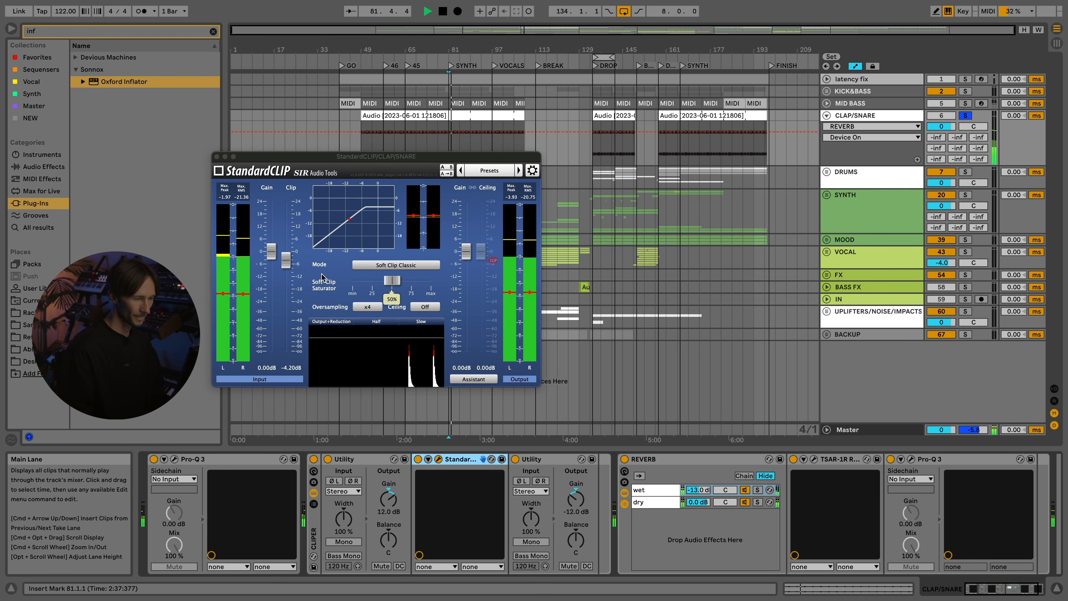
key(space)
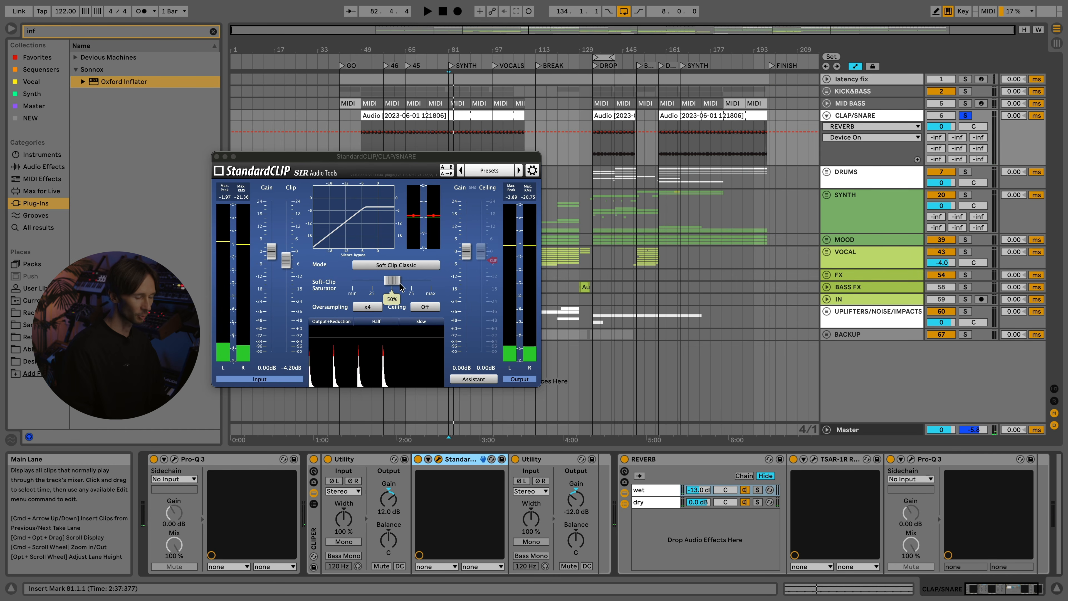
click(216, 157)
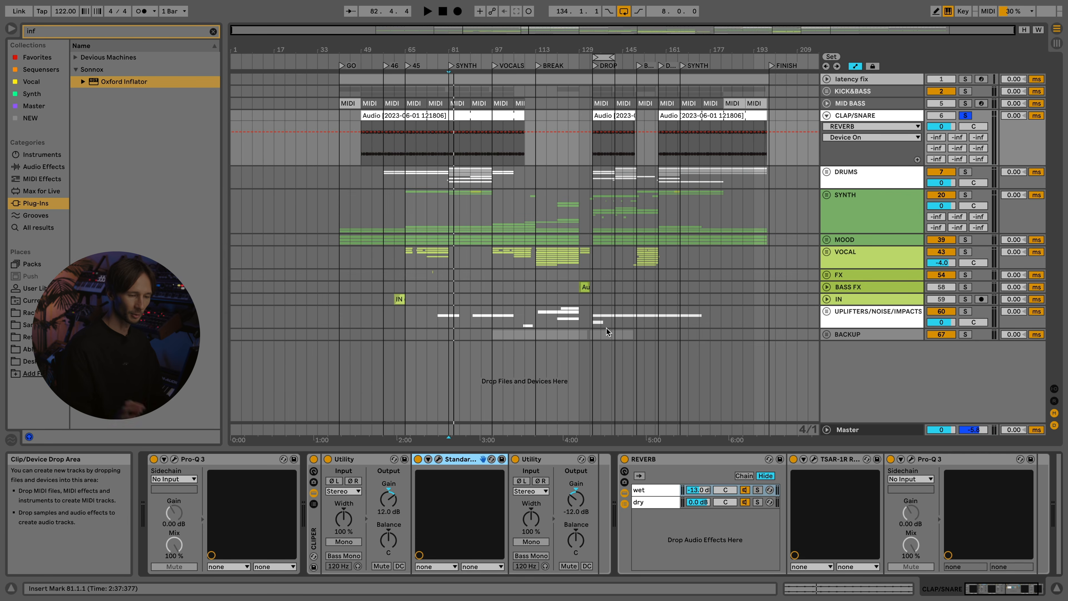
- View the TSAR-1R reverb settings, select the wet chain of the REVERB rack and inspect its Pro-Q 3 filters
scroll(745, 520, right, 3)
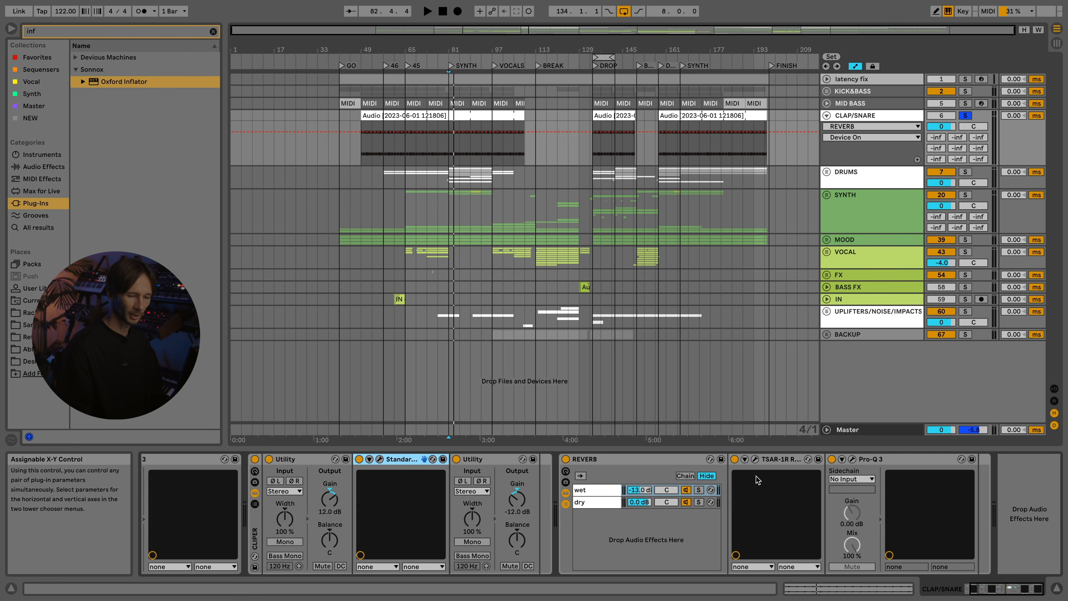
click(755, 459)
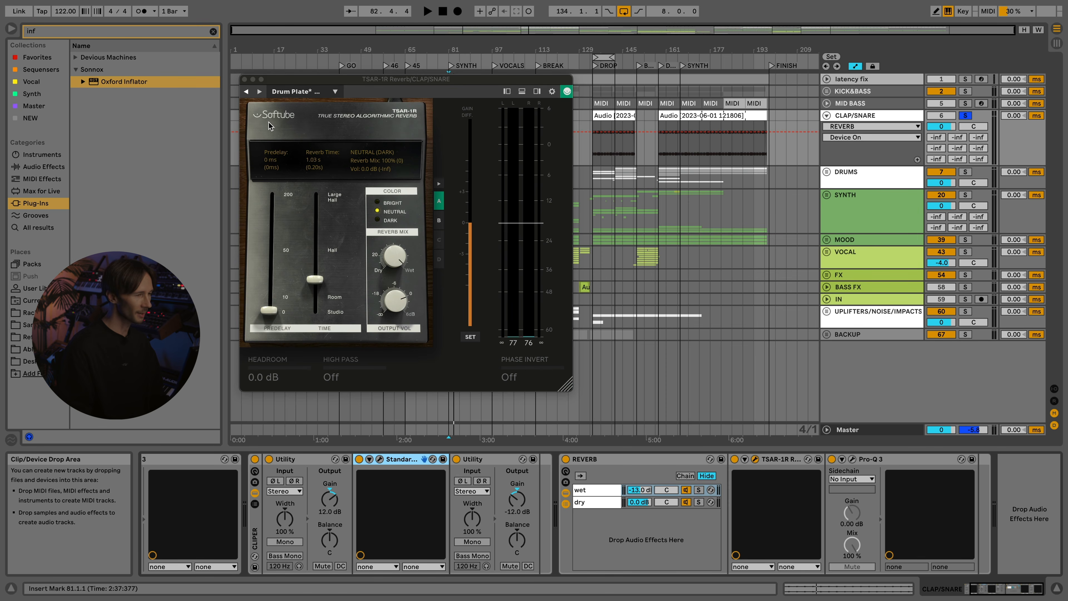
click(244, 79)
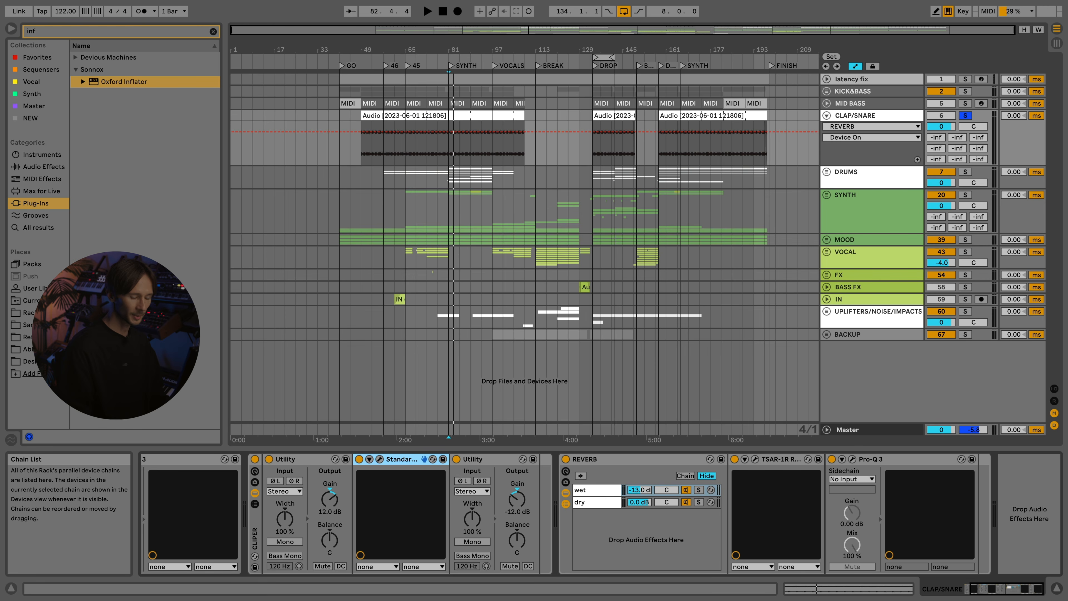
click(592, 502)
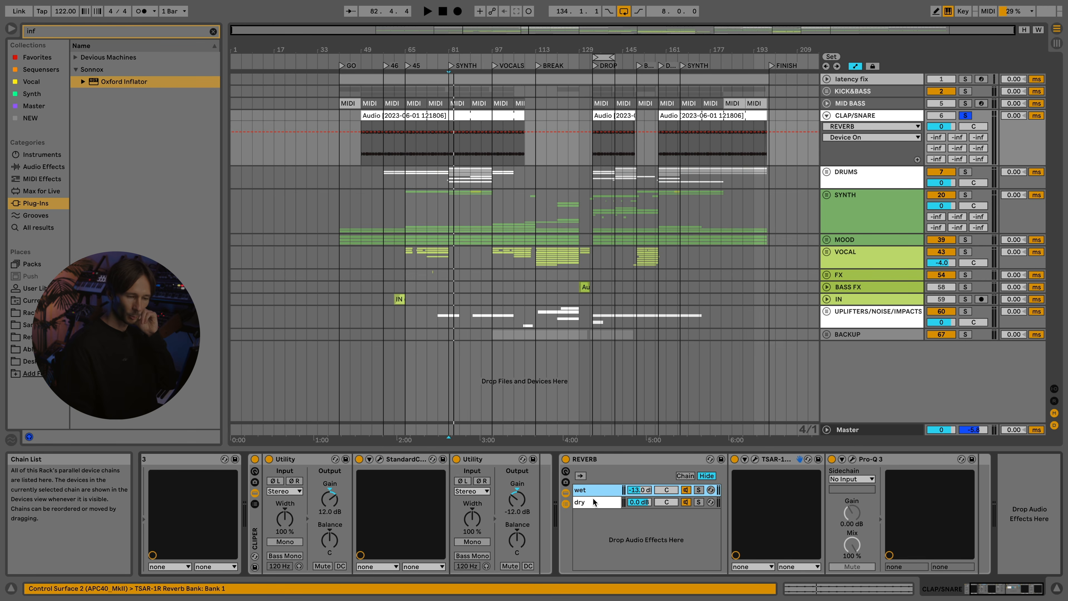
click(605, 495)
click(852, 459)
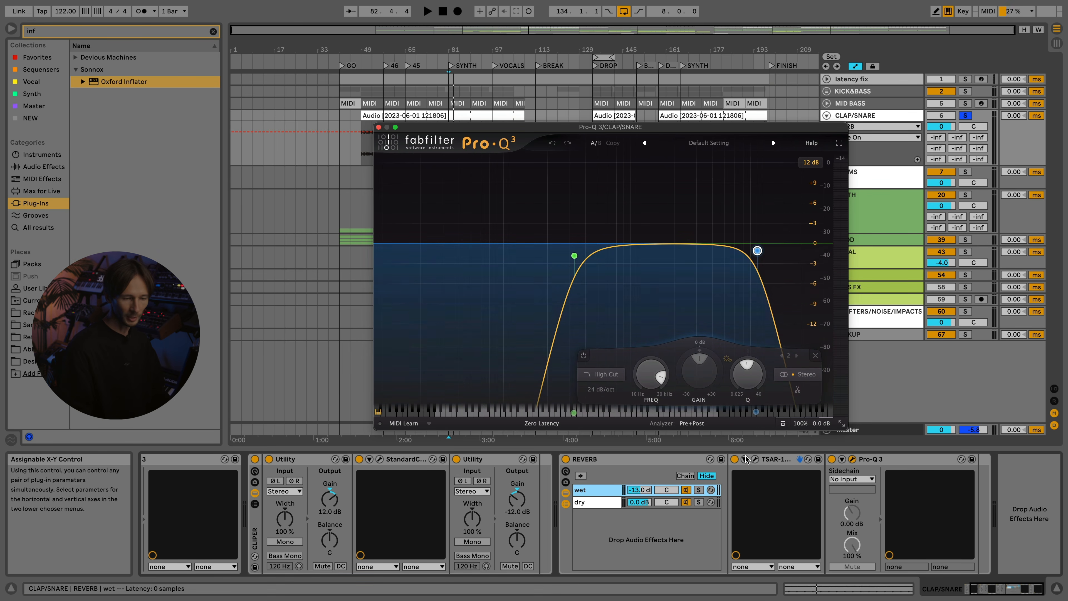
- Reopen TSAR-1R, show its input meters, toggle the lower strip with the high-pass setting, and close the plug-in
click(755, 459)
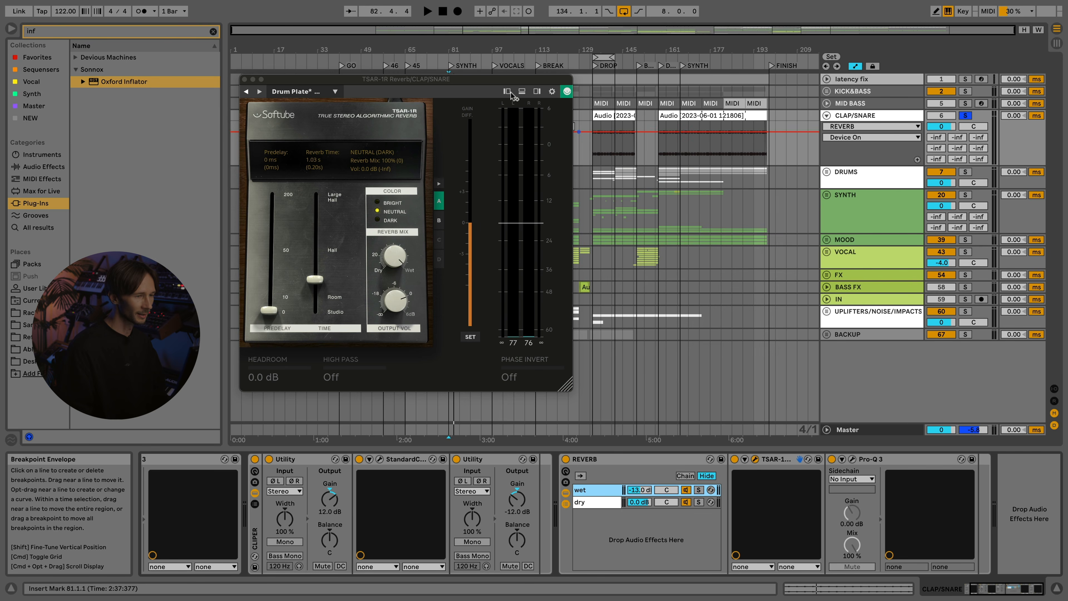
click(508, 91)
click(611, 92)
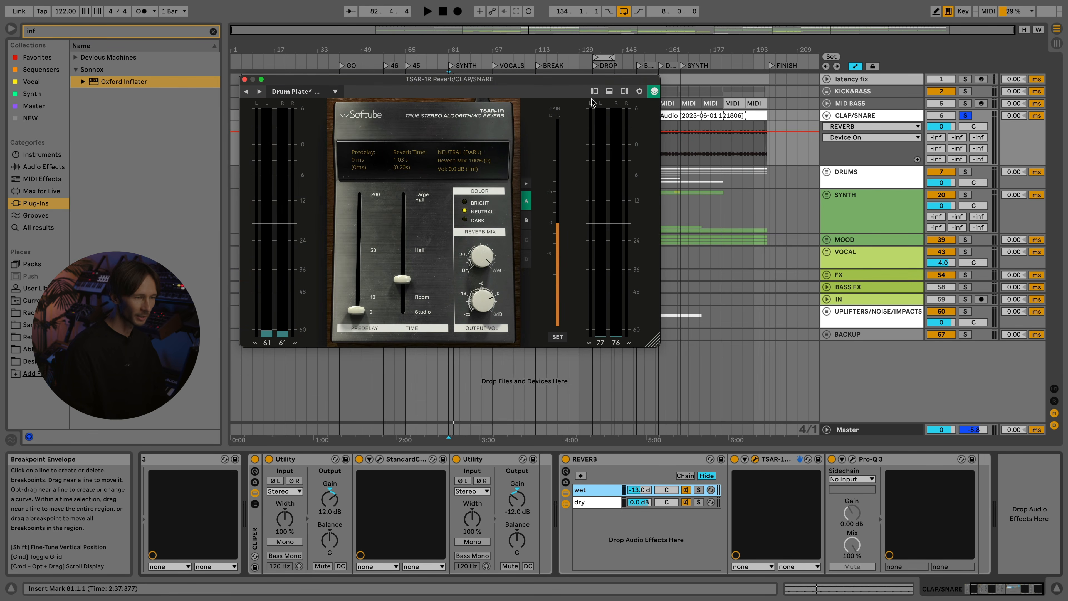
click(609, 92)
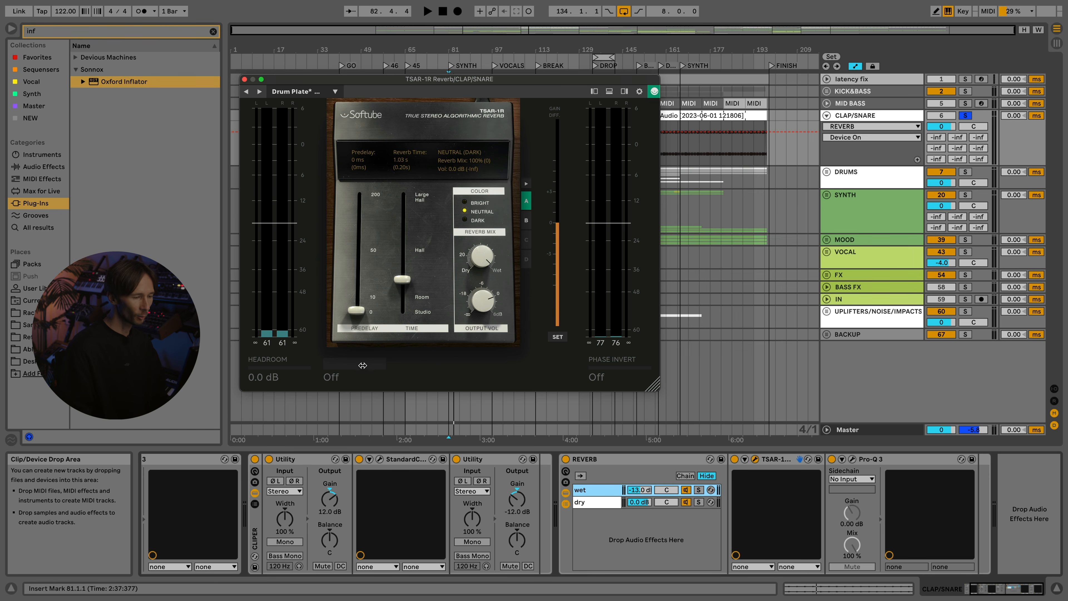
click(244, 79)
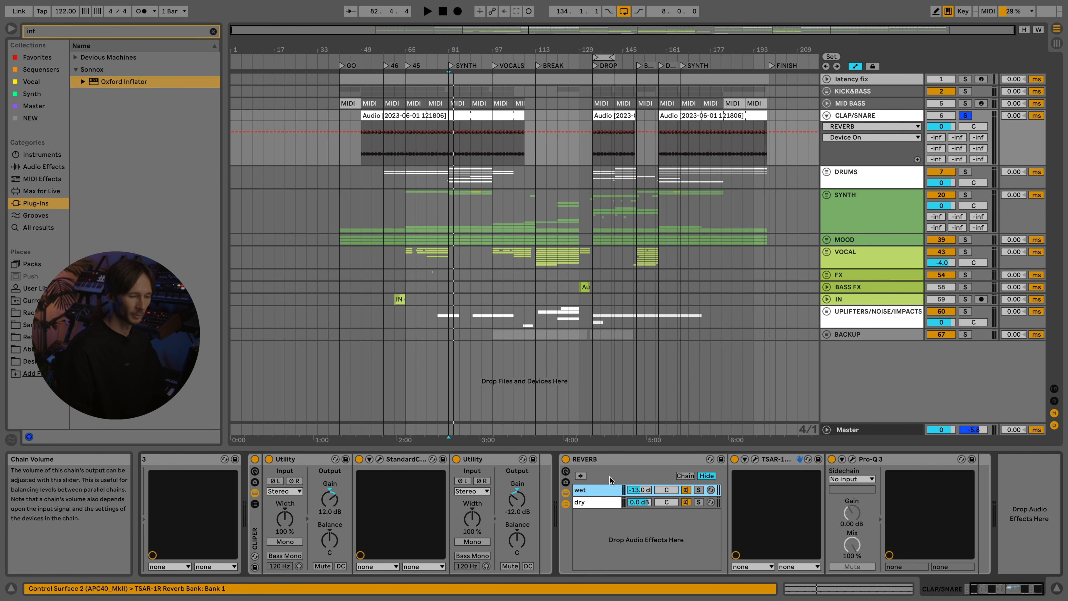
- Play CLAP/SNARE from bar 81 with the REVERB rack bypassed, and reactivate the rack to compare
click(566, 459)
key(space)
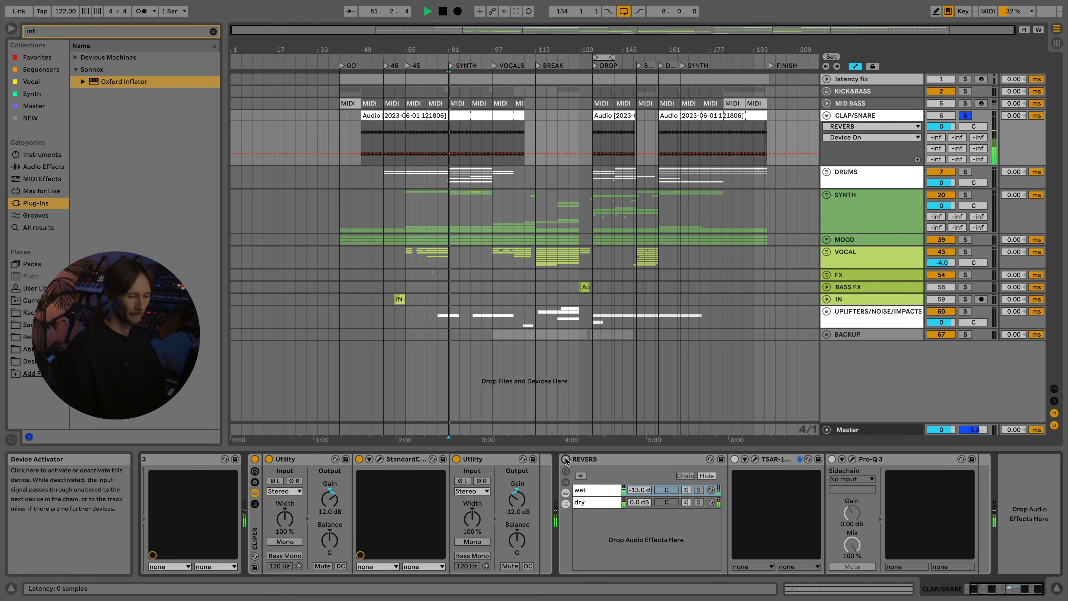
click(566, 459)
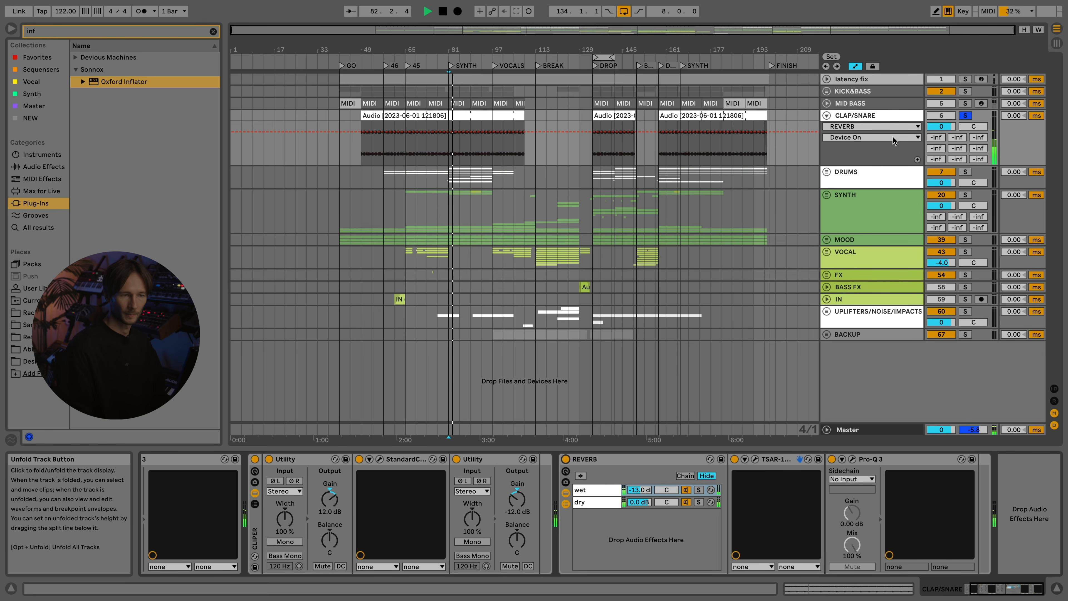
- Fold CLAP/SNARE and unfold the DRUMS group with the group soloed
click(826, 116)
click(827, 133)
click(826, 129)
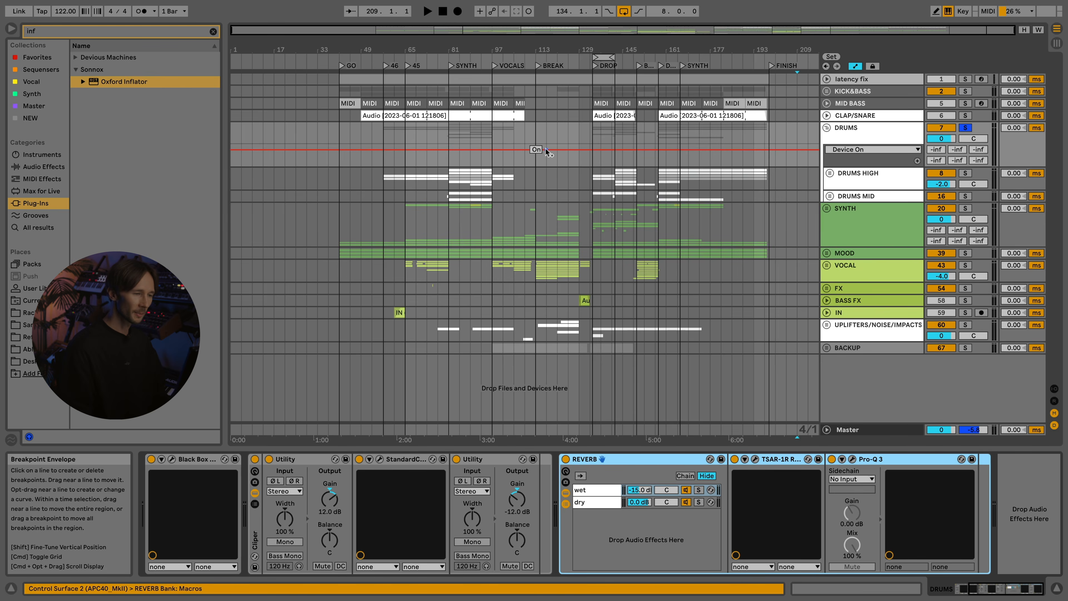
- Unfold DRUMS HIGH, solo and unfold the OFF BEAT HAT group, and show the devices on the NOSIE HAT track
click(857, 183)
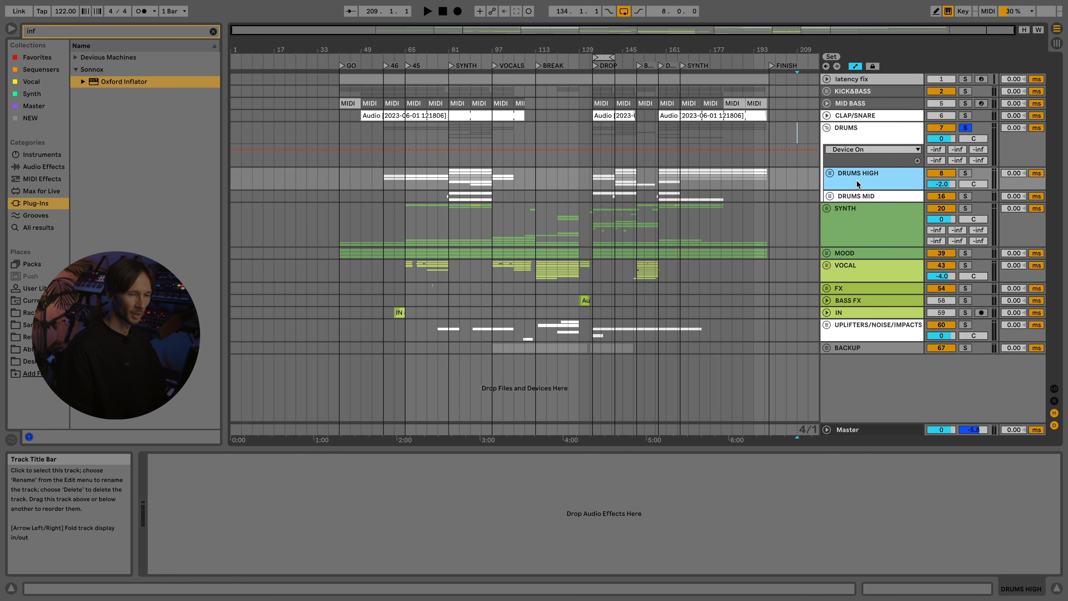
click(828, 175)
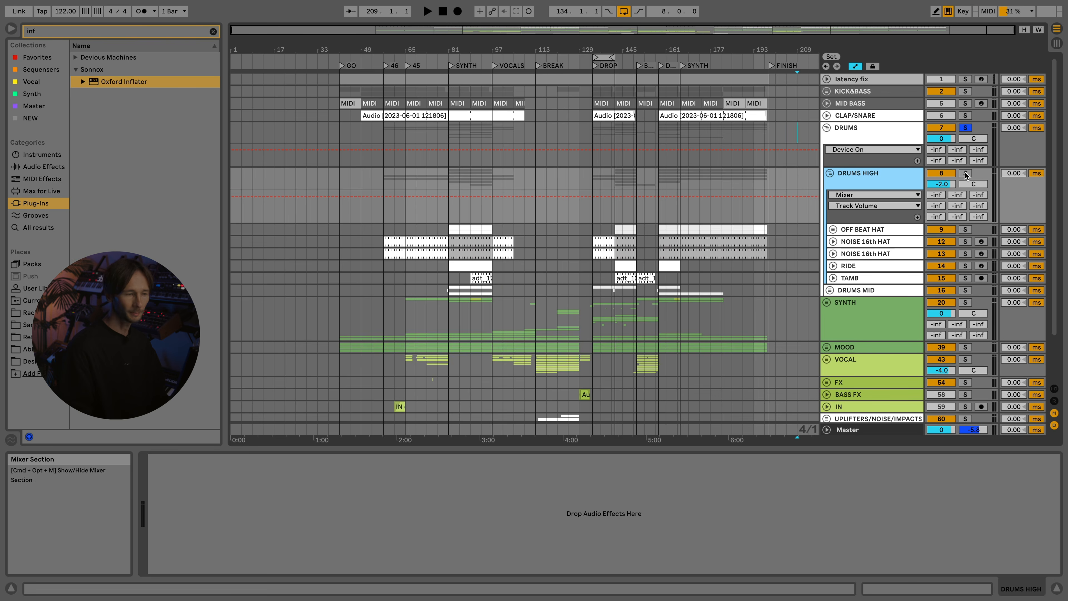
click(965, 229)
click(833, 229)
click(859, 274)
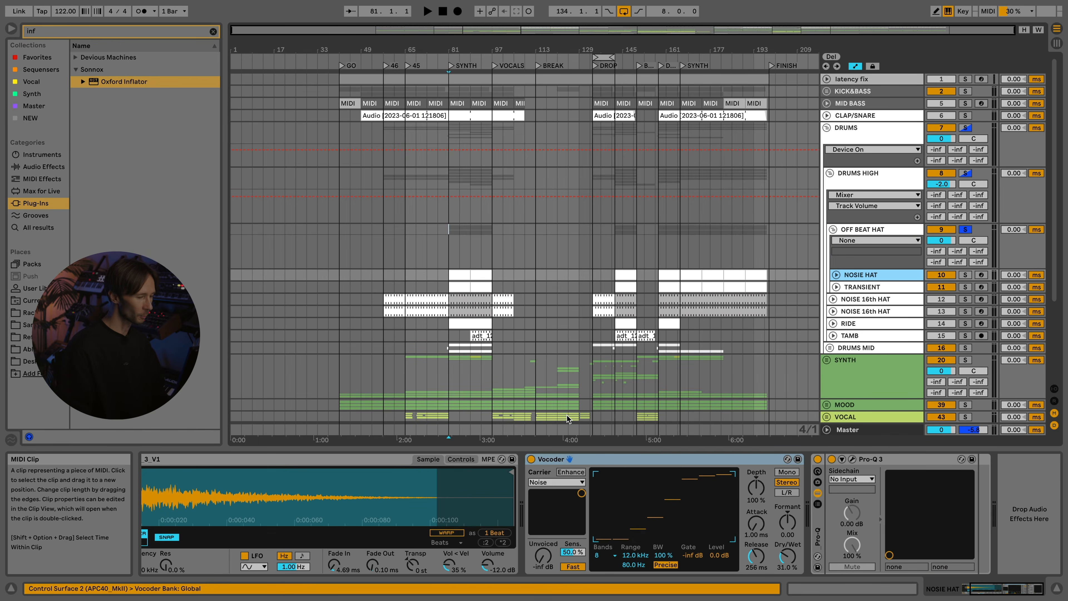
- Set the NOSIE HAT sample's fade-in to 3.22 ms and unfold the track in the arrangement
click(395, 491)
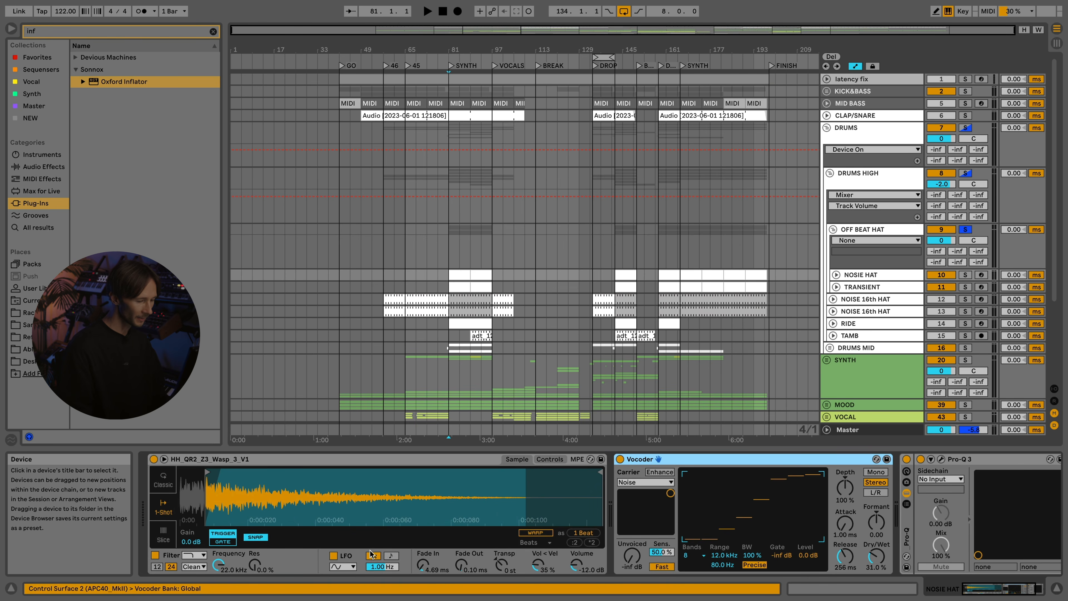
drag(422, 565, 422, 567)
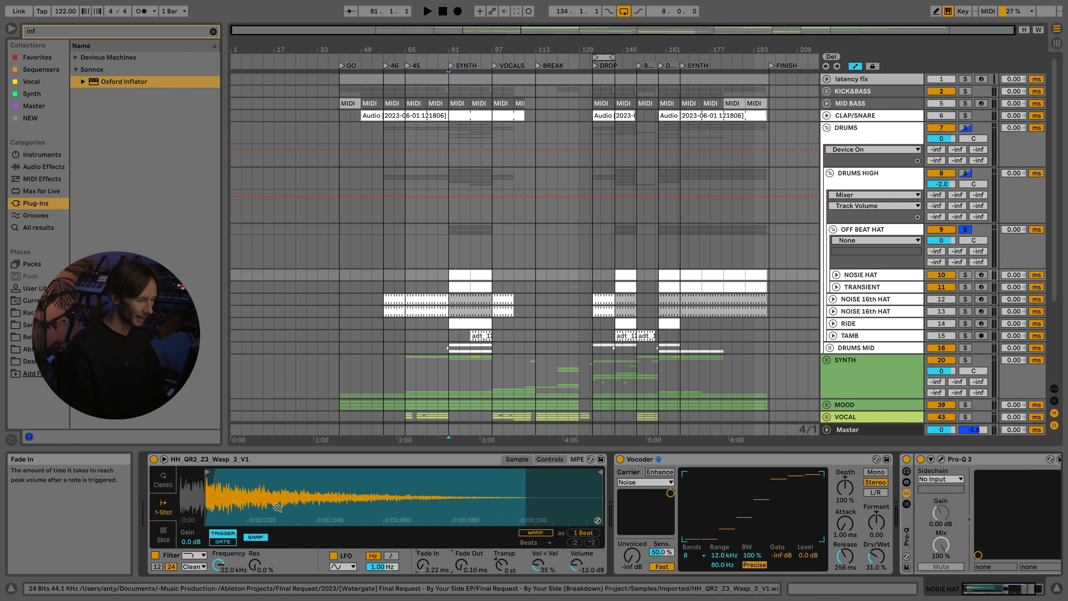
click(470, 274)
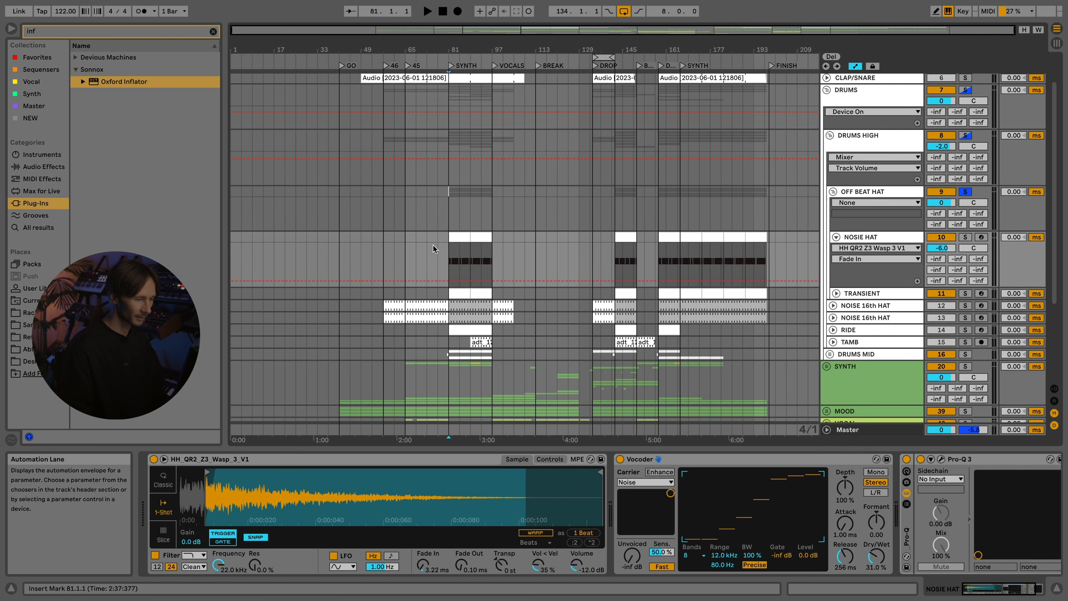
- Solo NOSIE HAT, play it from bar 81, and set its Vocoder Dry/Wet to 30.5%
scroll(465, 239, up, 5)
scroll(465, 239, up, 1)
click(462, 237)
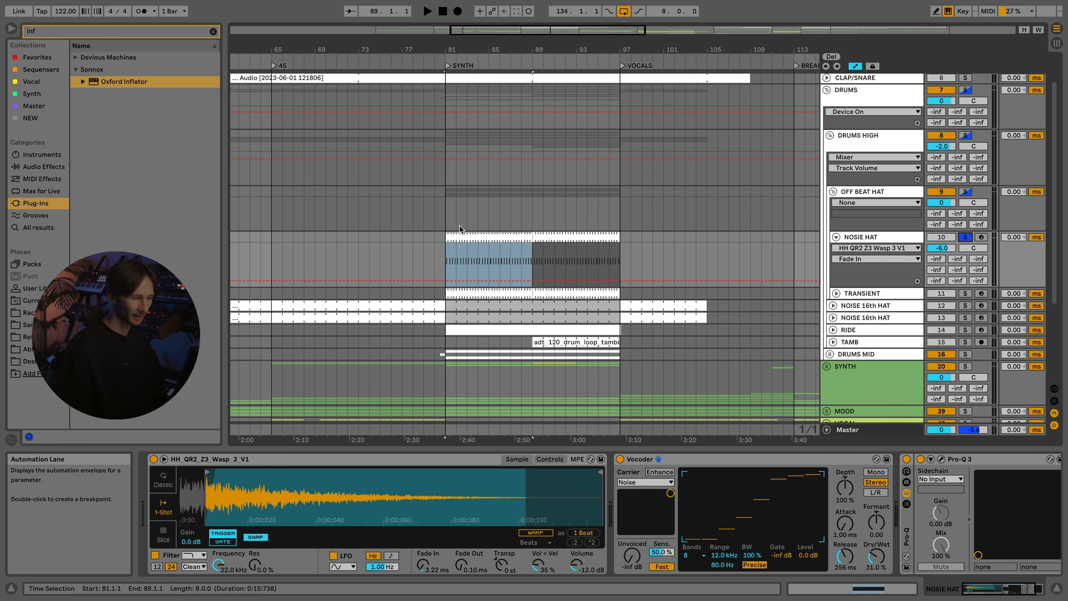
scroll(744, 498, right, 3)
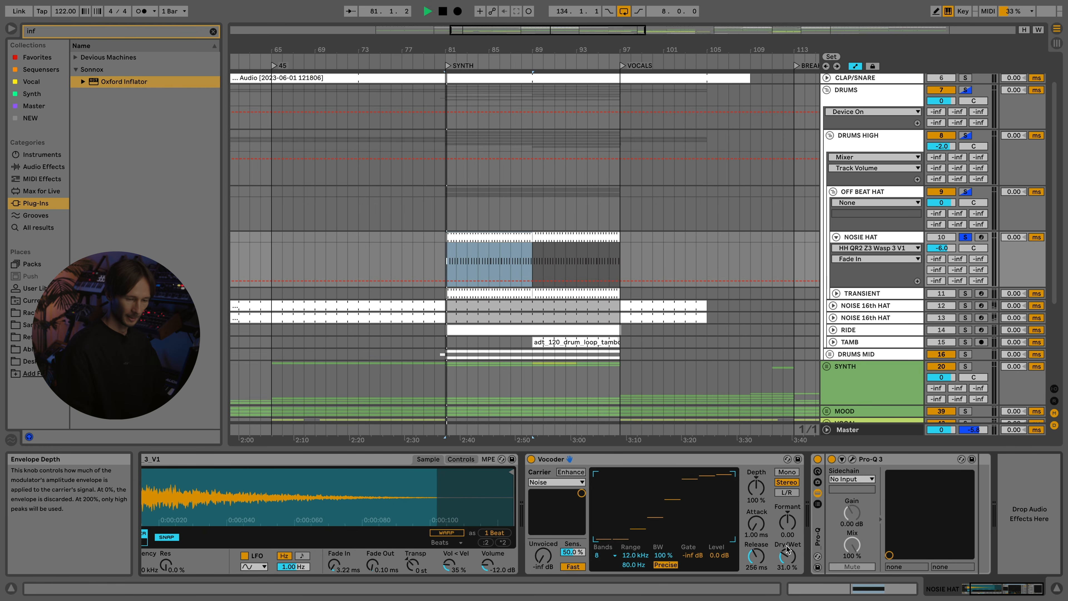
key(space)
drag(786, 556, 786, 565)
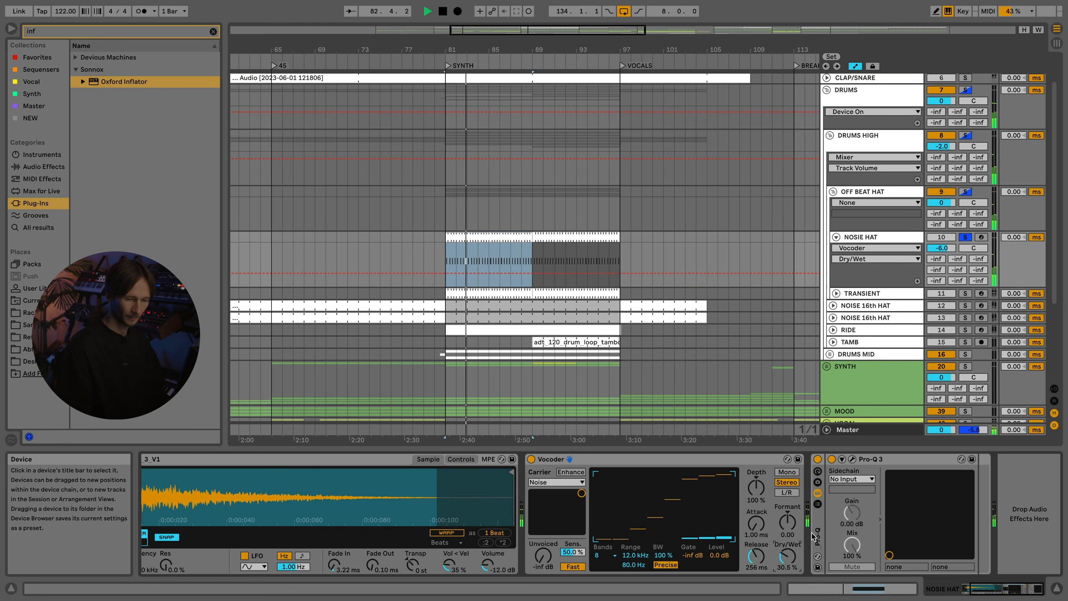
- Open the Pro-Q 3 on NOSIE HAT, examine its low cut band, and close the plug-in window
click(853, 459)
mouse_move(516, 236)
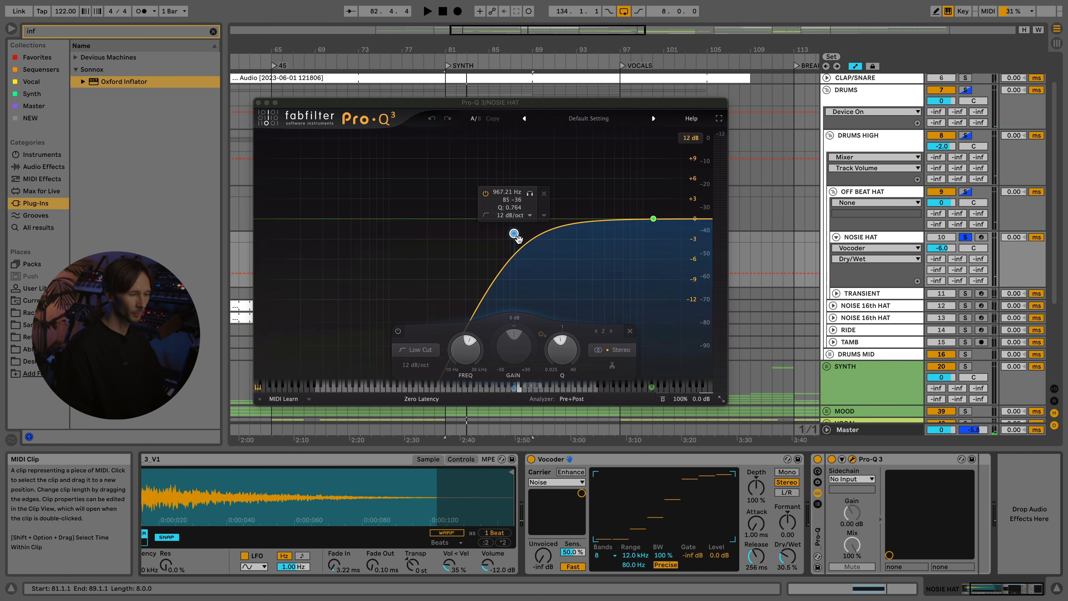
click(259, 103)
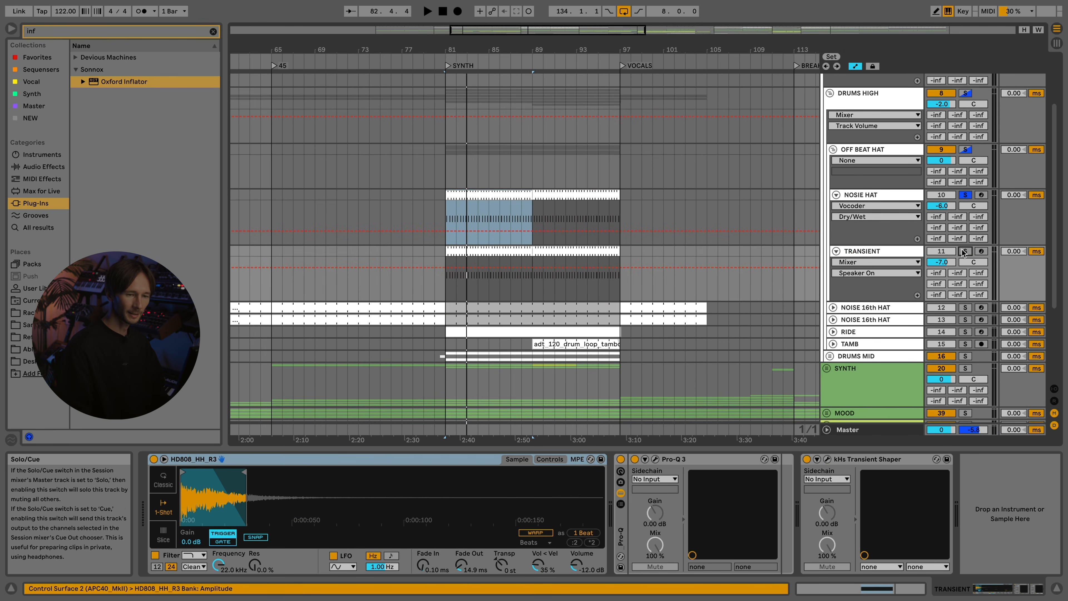
- Solo the TRANSIENT track and play it briefly from bar 81
click(964, 252)
key(z)
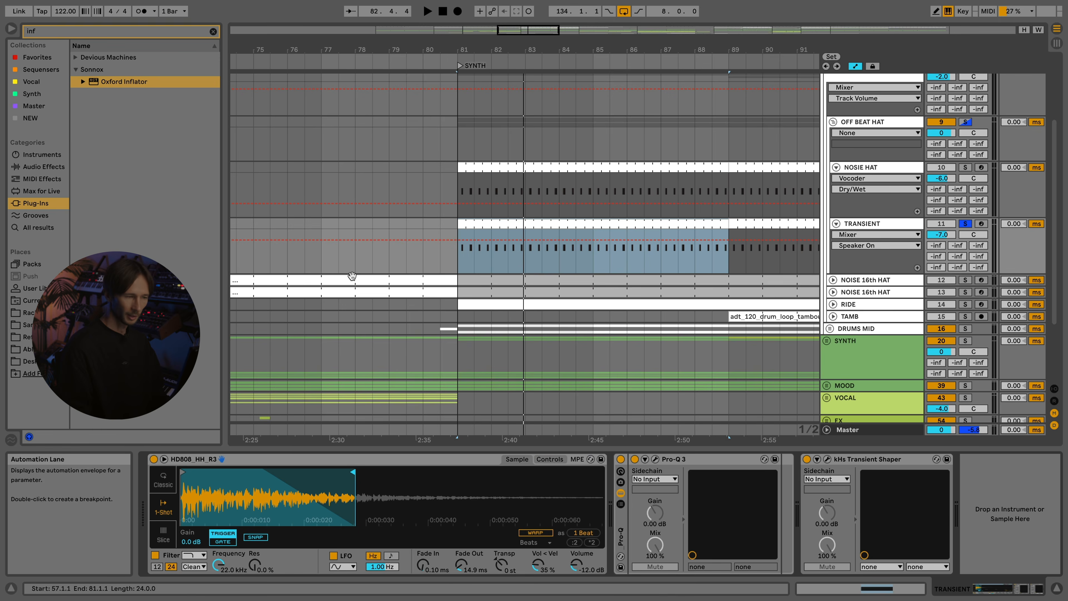
key(x)
key(space)
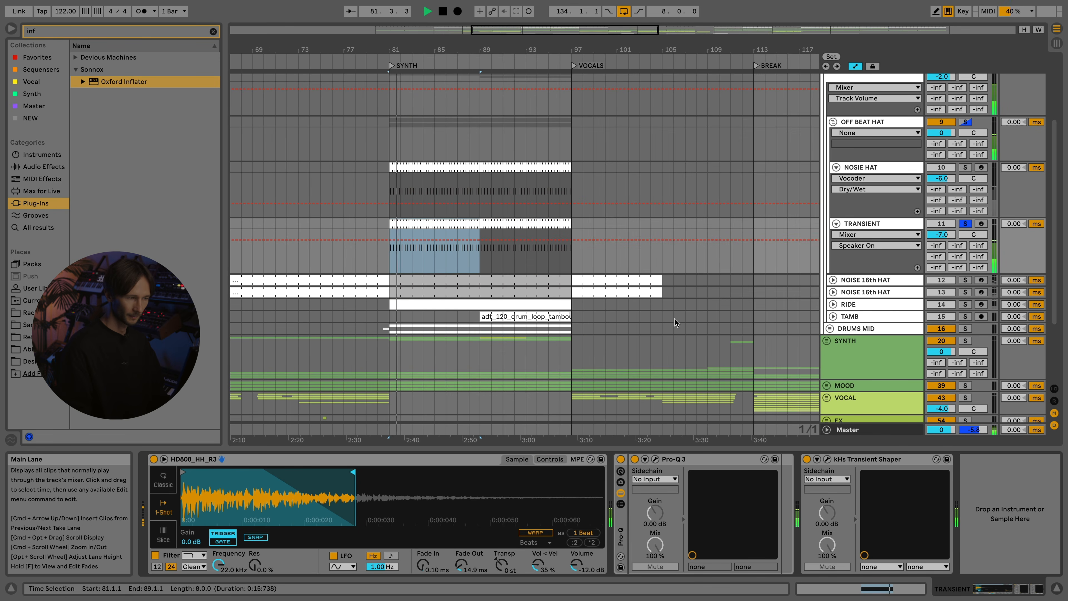
key(space)
- Open the Pro-Q 3 on TRANSIENT, examine its low shelf band, and close the plug-in window
click(655, 458)
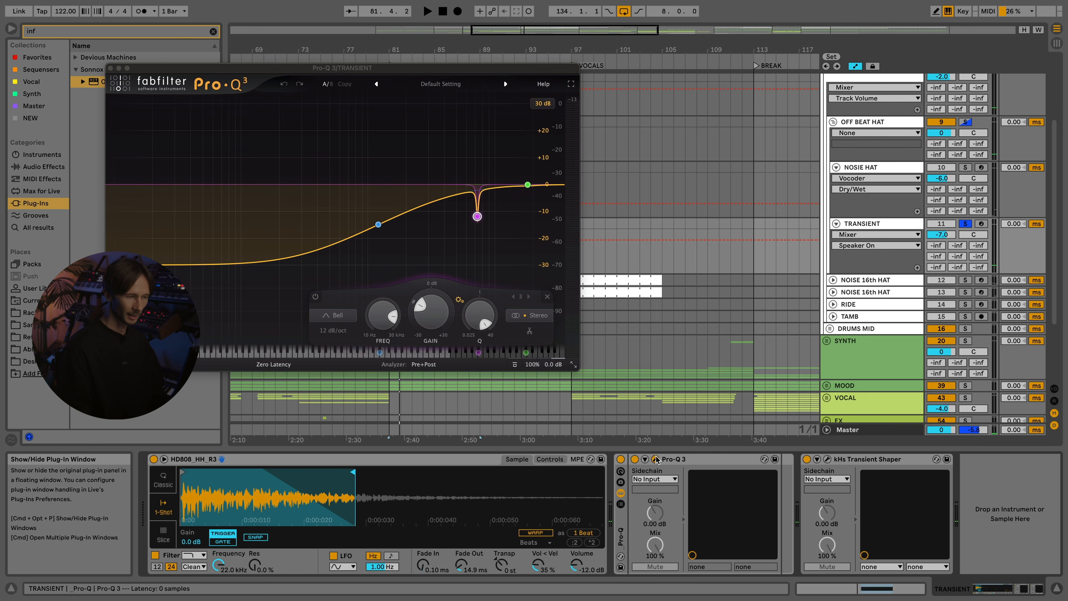
click(377, 224)
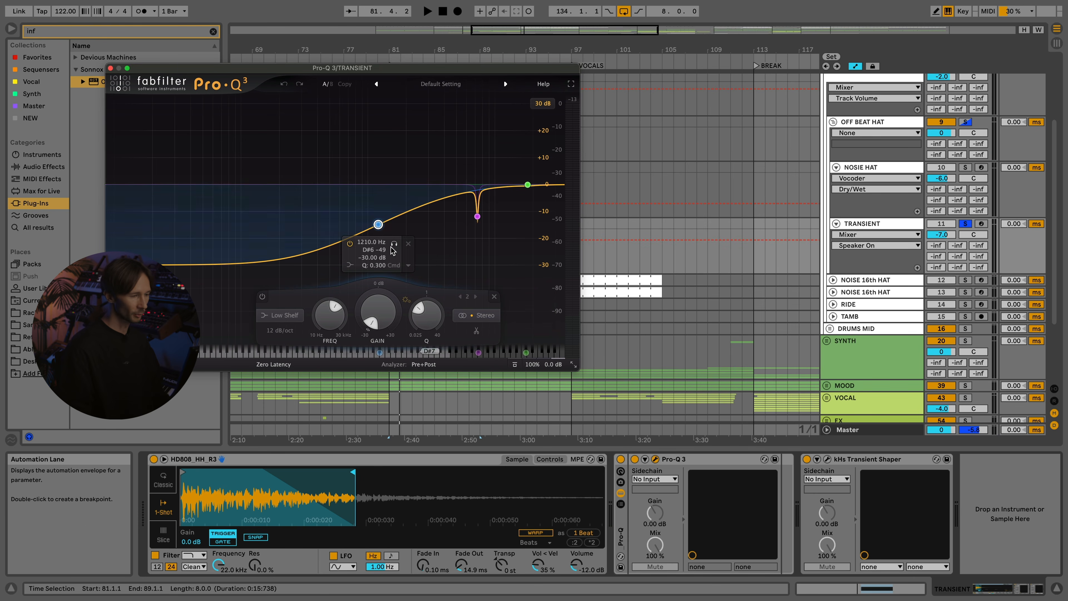
click(110, 68)
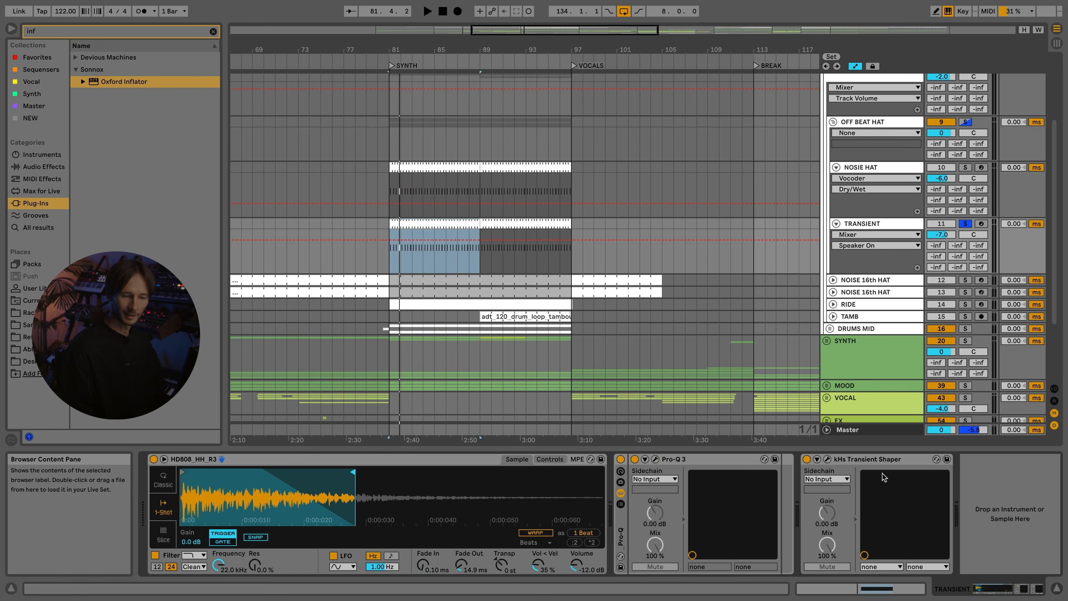
- Open the kHs Transient Shaper on TRANSIENT to examine its settings and move its window clear of the clips
click(826, 459)
click(414, 272)
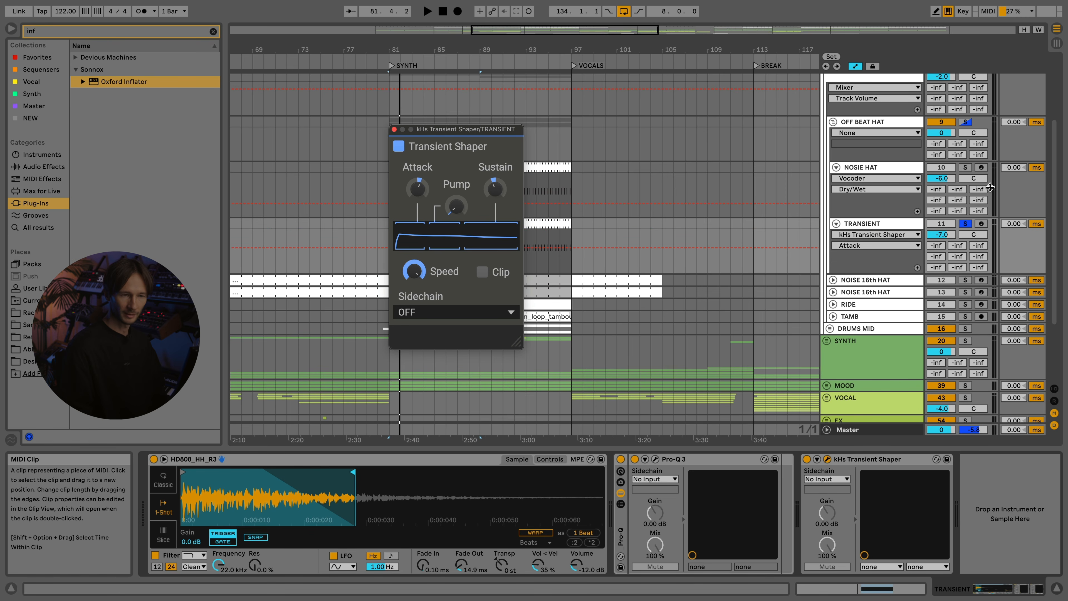
drag(464, 129, 290, 135)
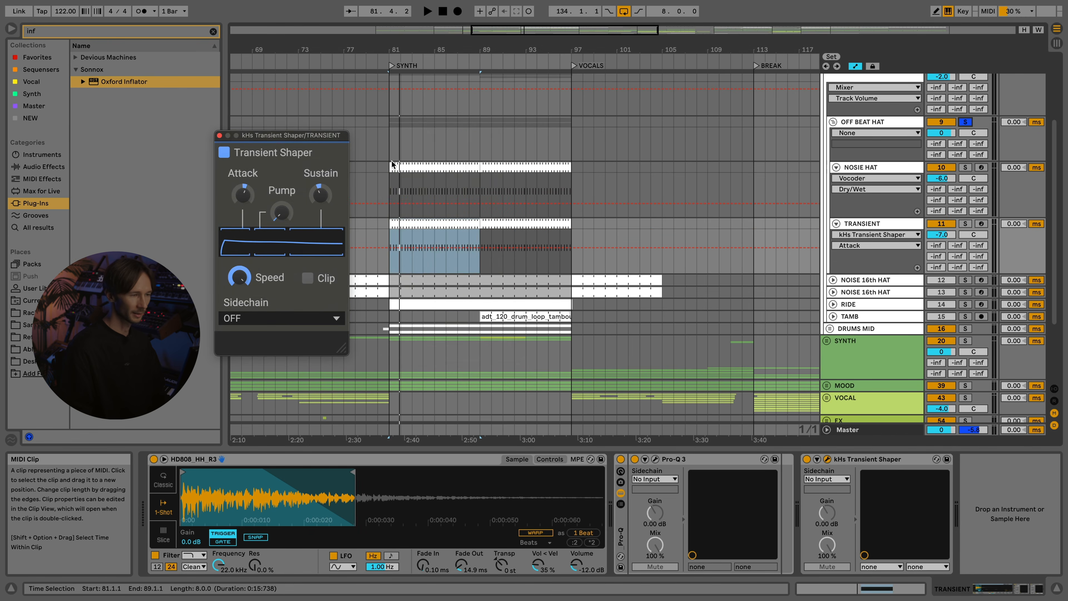
- Play both OFF BEAT HAT layers from bar 81, deactivating and reactivating TRANSIENT to compare, and hide the plug-in window
click(393, 166)
key(space)
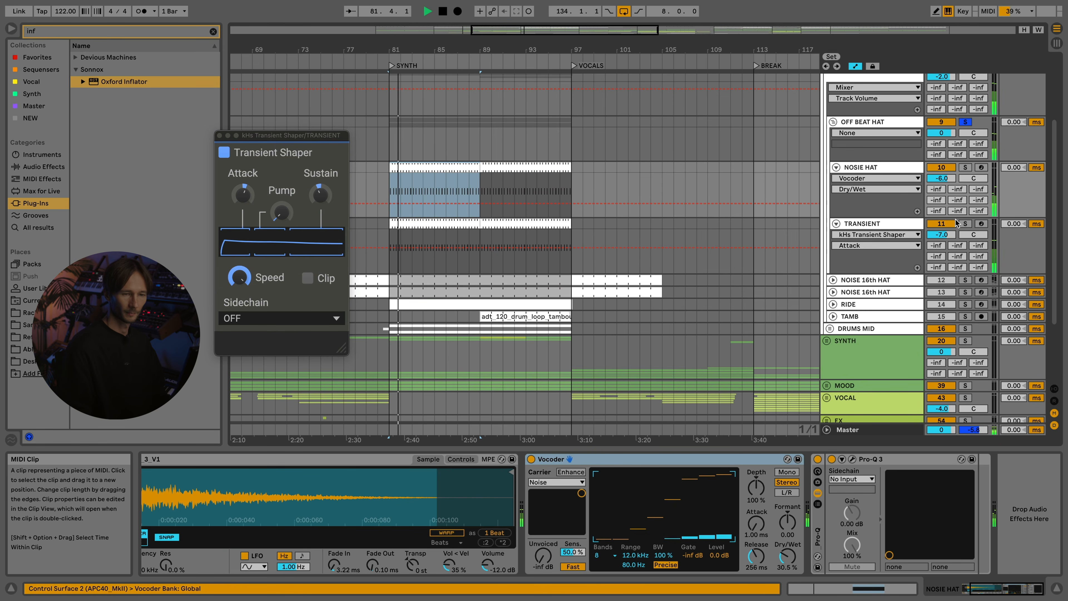
click(941, 224)
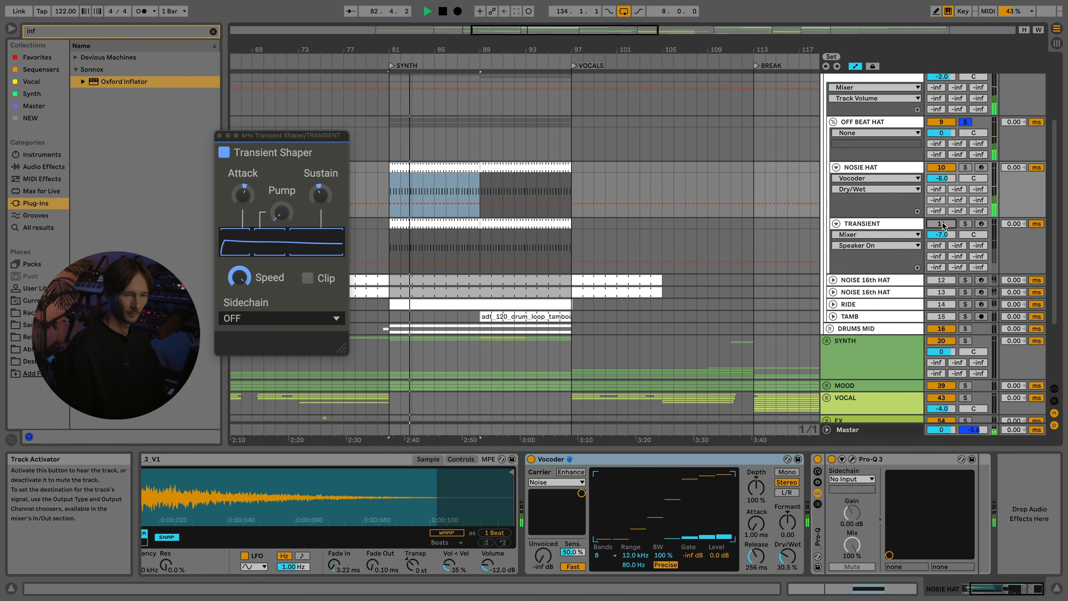
click(941, 224)
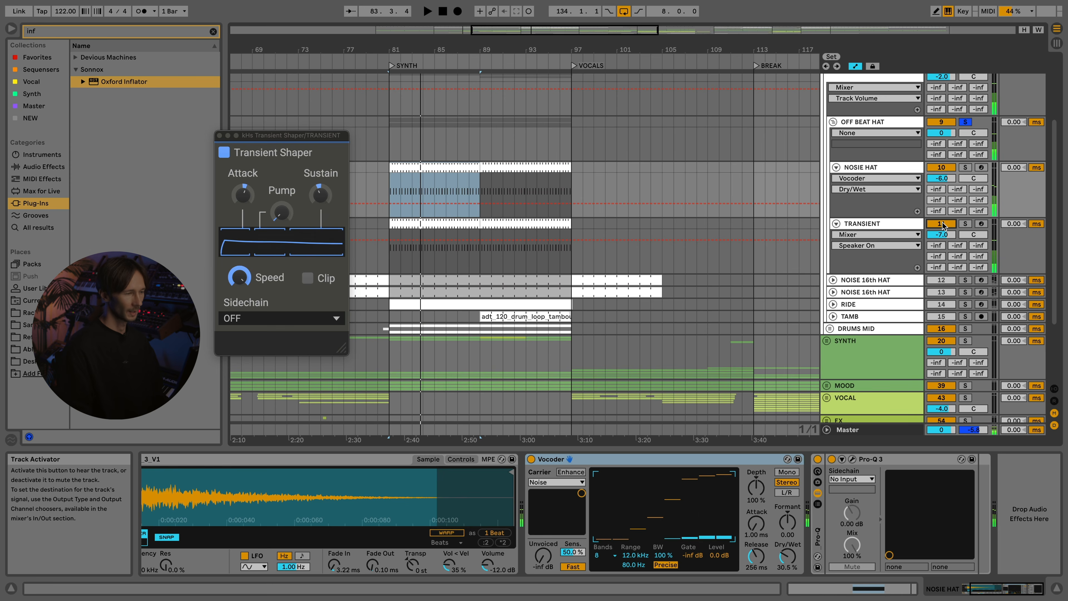
key(ctrl+alt+p)
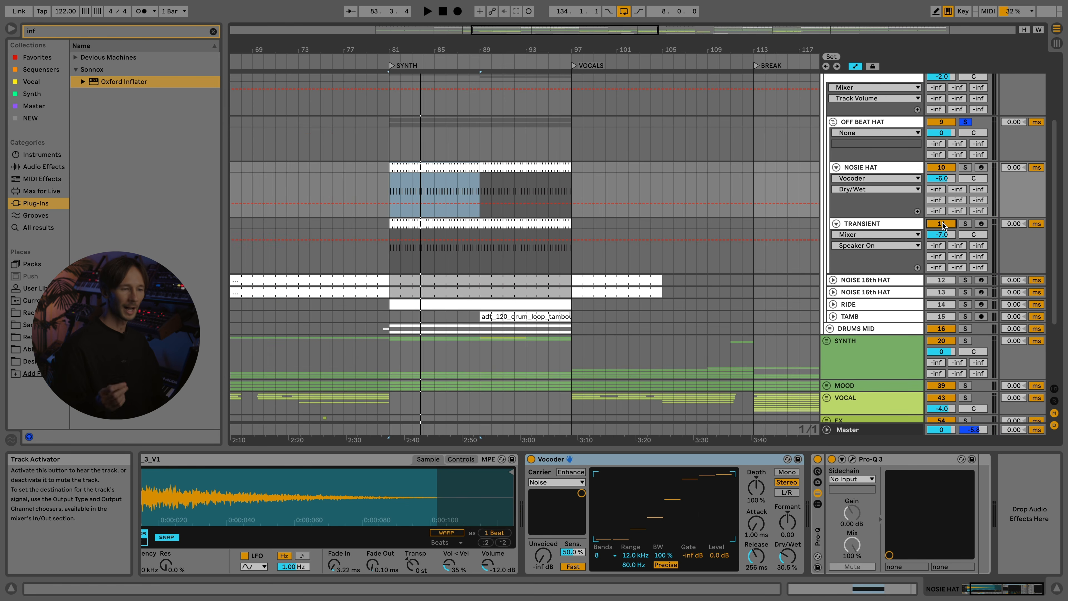
- Fold the NOSIE HAT and TRANSIENT tracks and the OFF BEAT HAT group
click(835, 167)
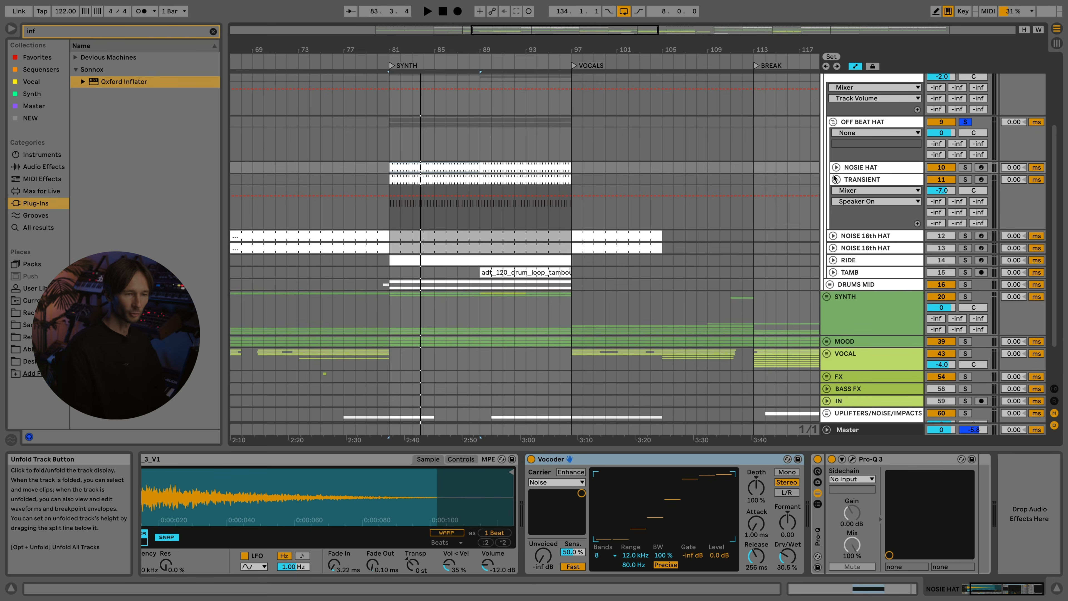
click(835, 179)
click(860, 122)
scroll(481, 162, down, 3)
click(833, 122)
- Select both NOISE 16th HAT tracks and solo them together
click(865, 134)
shift+click(883, 145)
click(966, 145)
click(856, 136)
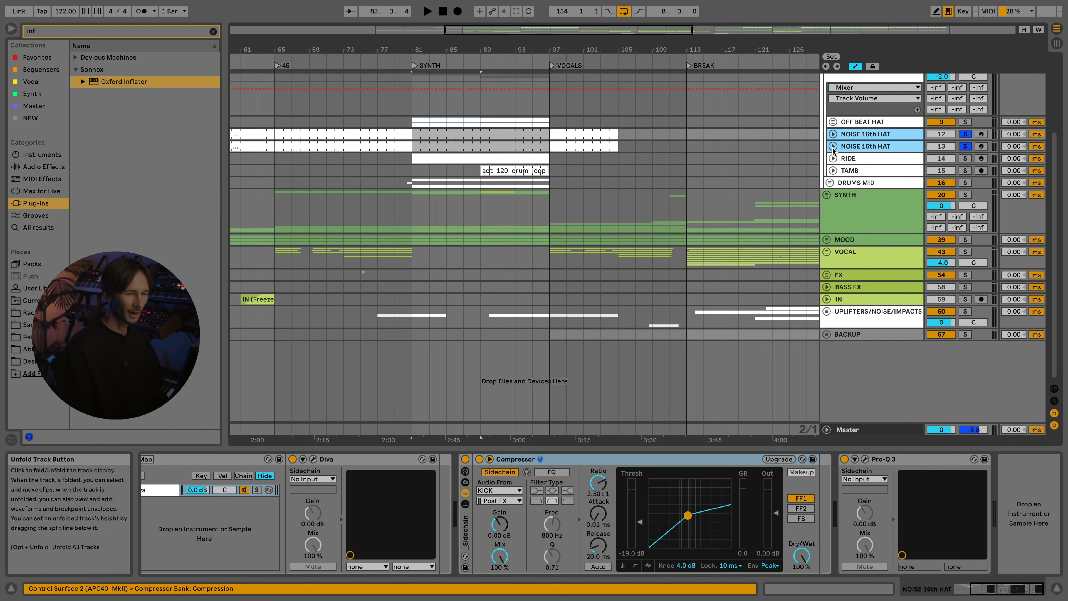
- Unfold both NOISE 16th HAT tracks to show their note patterns and Decay automation
click(833, 146)
scroll(418, 160, up, 1)
scroll(380, 166, down, 4)
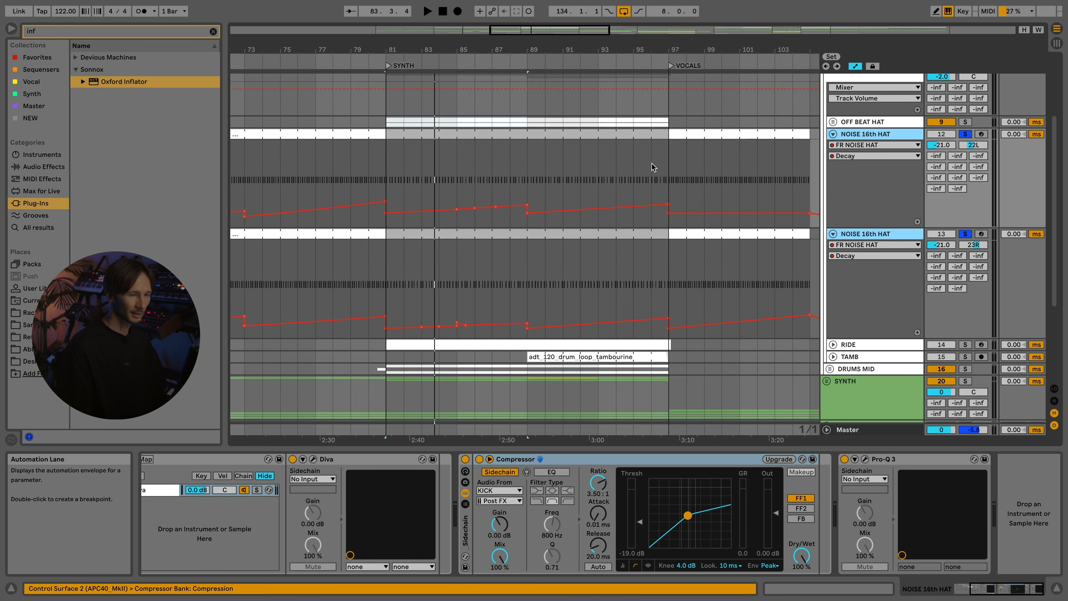
click(856, 123)
click(856, 133)
scroll(389, 276, down, 2)
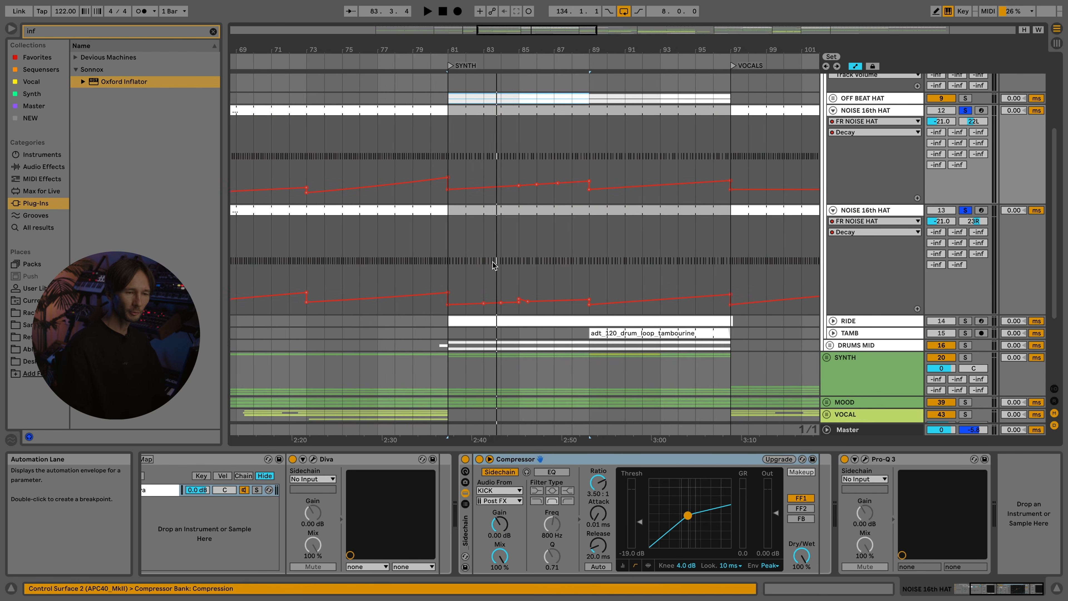
- Compare the FR NOISE HAT racks and Decay macros of the two NOISE 16th HAT tracks at bar 81
click(280, 528)
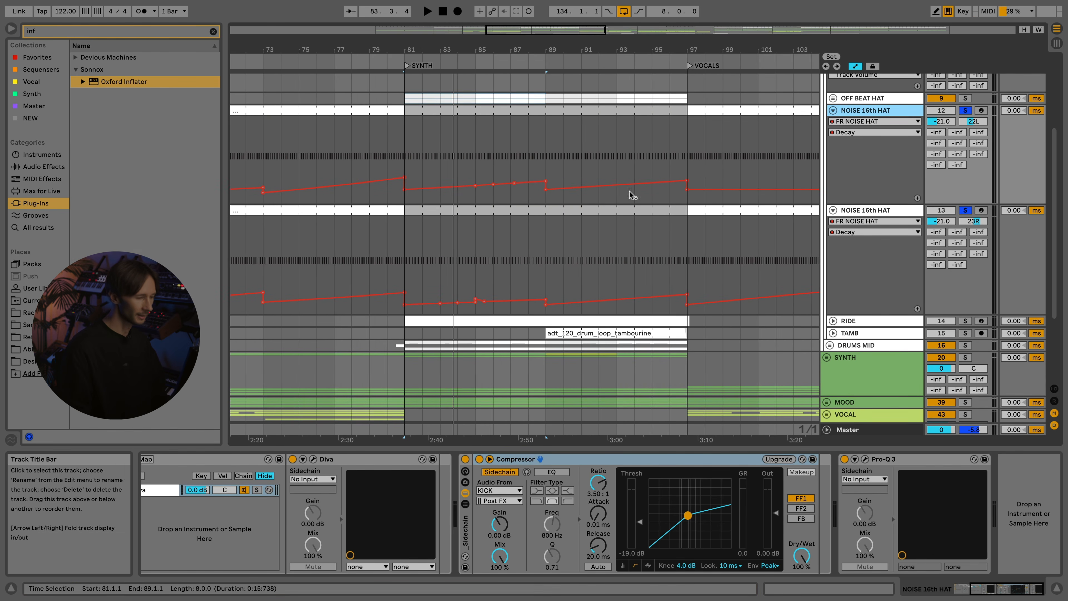
click(404, 156)
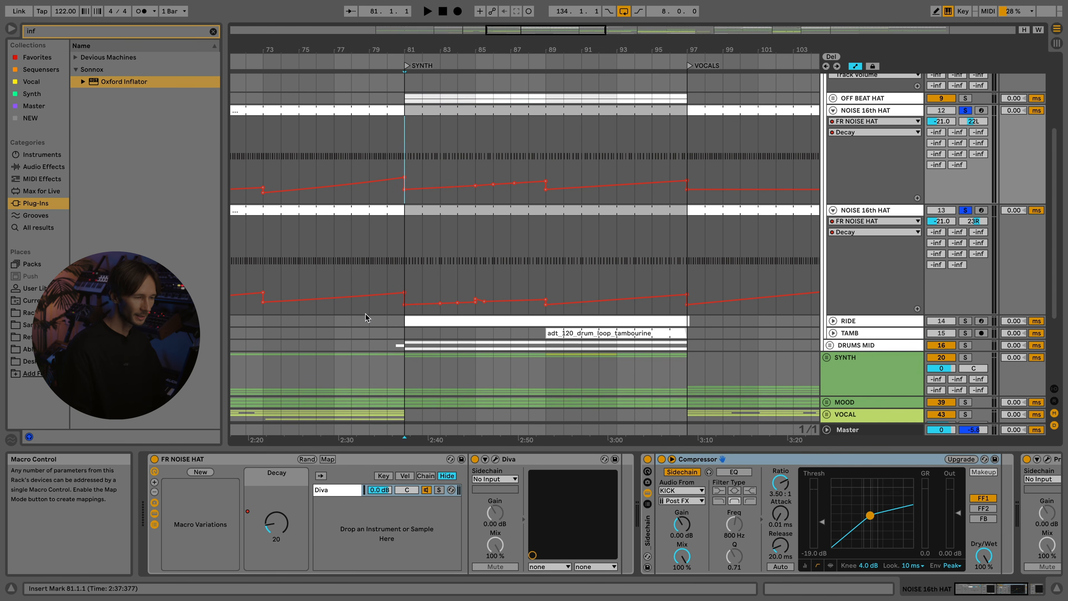
click(405, 260)
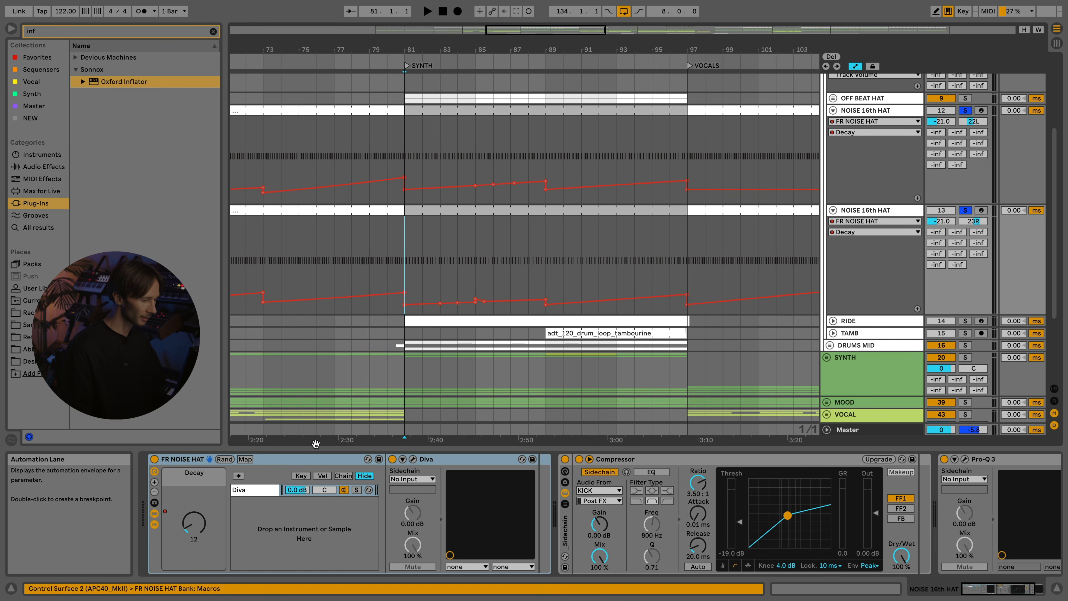
- Examine how the notes alternate between the two NOISE 16th HAT tracks from bar 81 by highlighting successive 16ths in turn
key(minus)
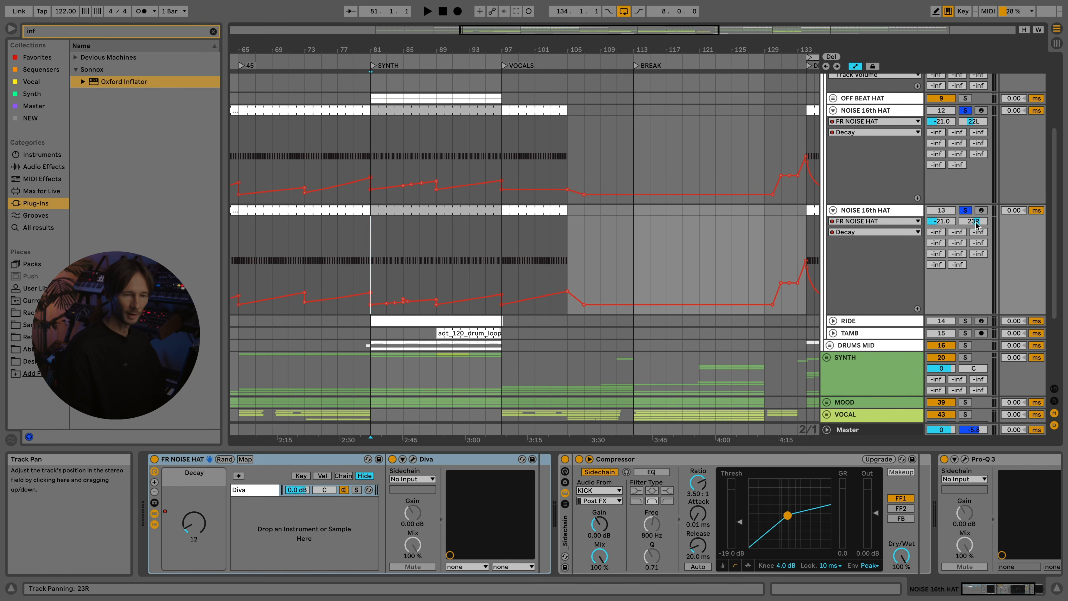
key(plus)
key(plus)
key(plus)
key(plus)
key(plus)
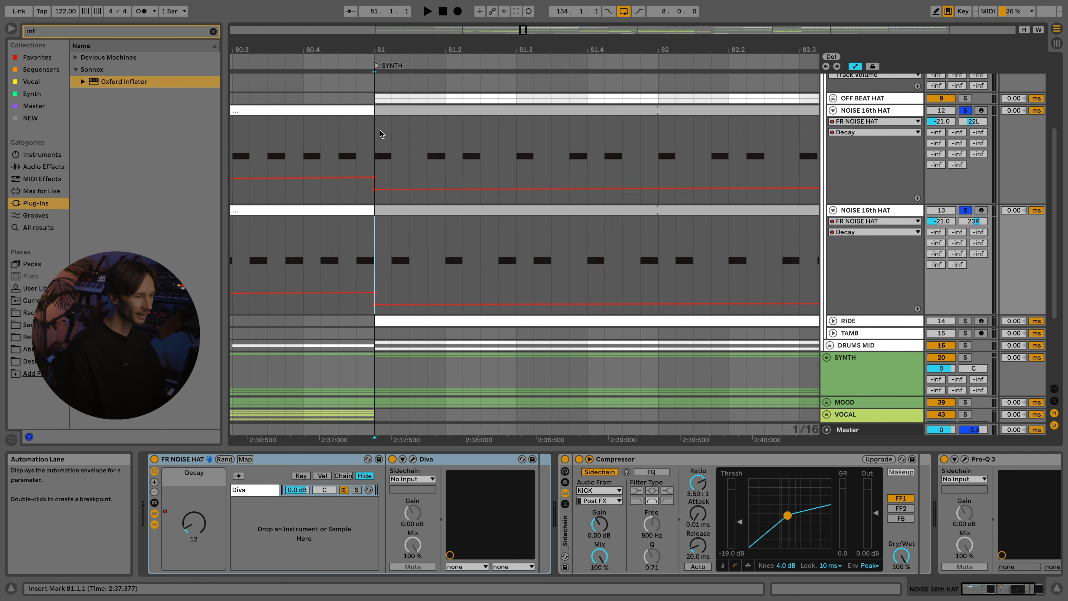
drag(373, 137, 397, 109)
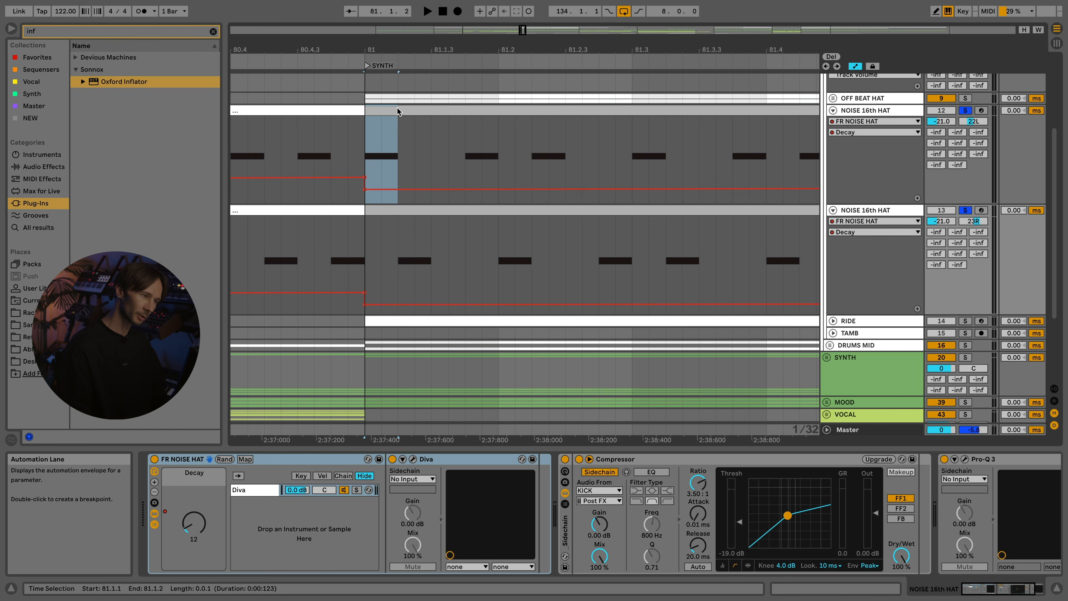
drag(399, 236, 431, 233)
drag(465, 152, 498, 154)
drag(499, 253, 530, 251)
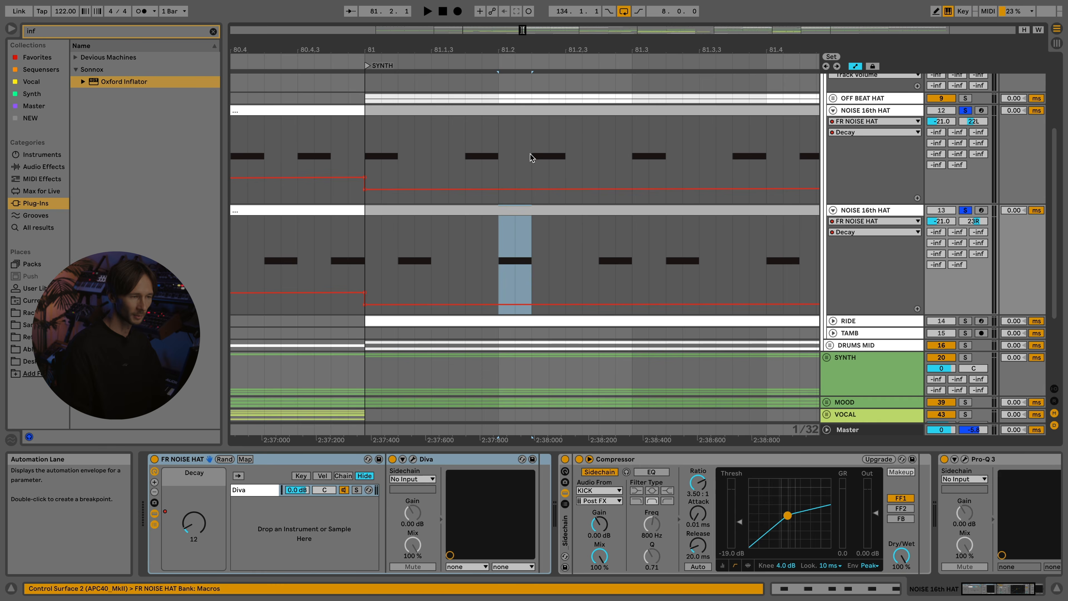
drag(531, 155, 565, 147)
- Remove the extra Decay automation breakpoints between bars 81 and 89 on both NOISE 16th HAT tracks
scroll(395, 148, down, 8)
scroll(395, 147, up, 1)
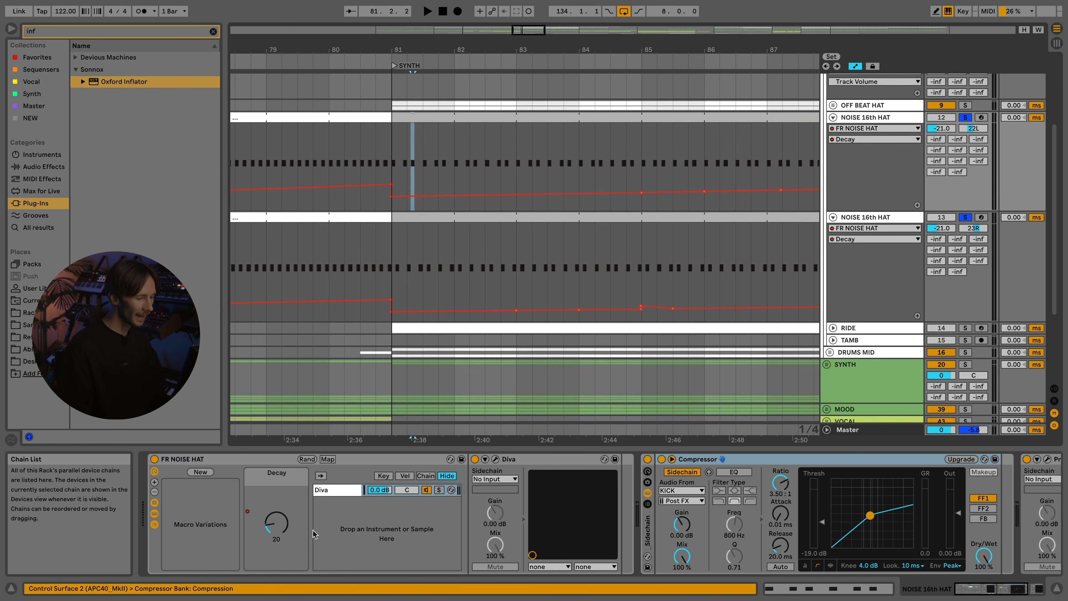
scroll(402, 210, down, 6)
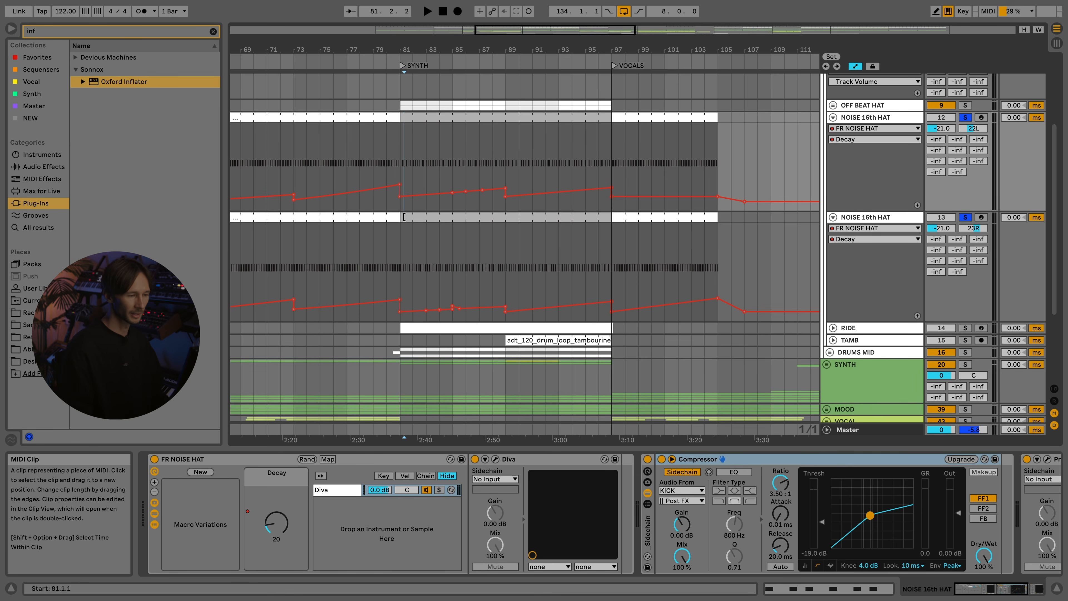
click(457, 307)
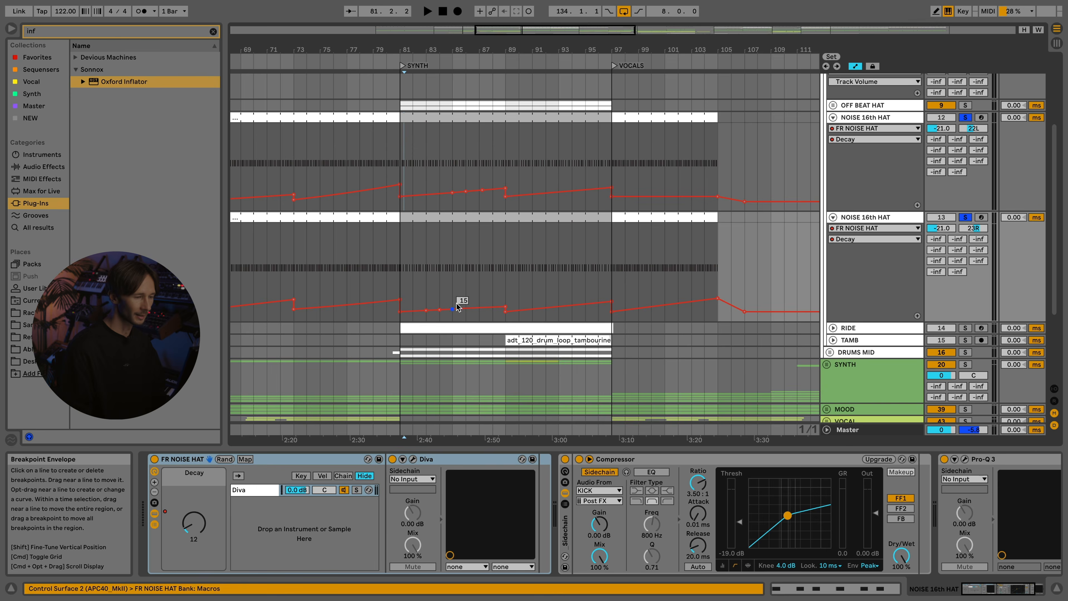
scroll(427, 299, up, 3)
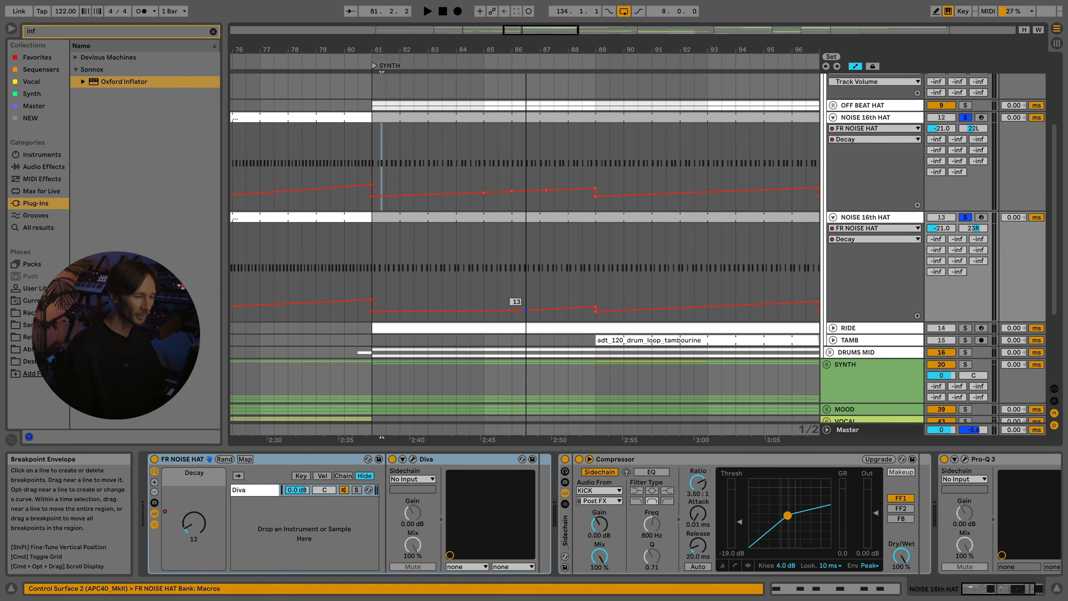
click(535, 180)
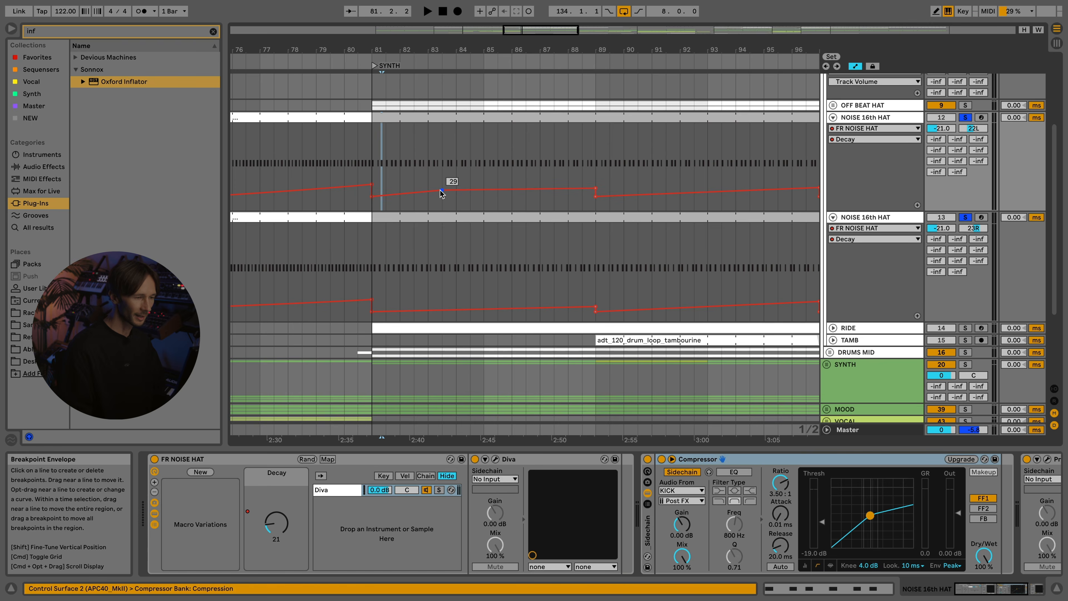
- Add differing Decay automation breakpoints between bars 81 and 89 on both NOISE 16th HAT tracks, raising one near bar 86
scroll(442, 328, down, 2)
click(441, 327)
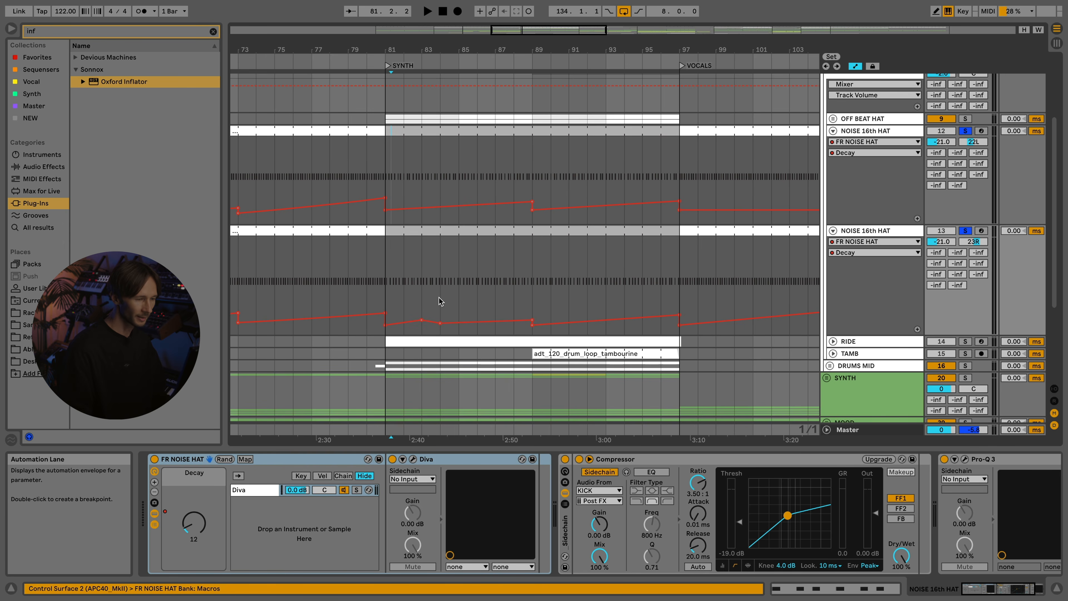
click(445, 207)
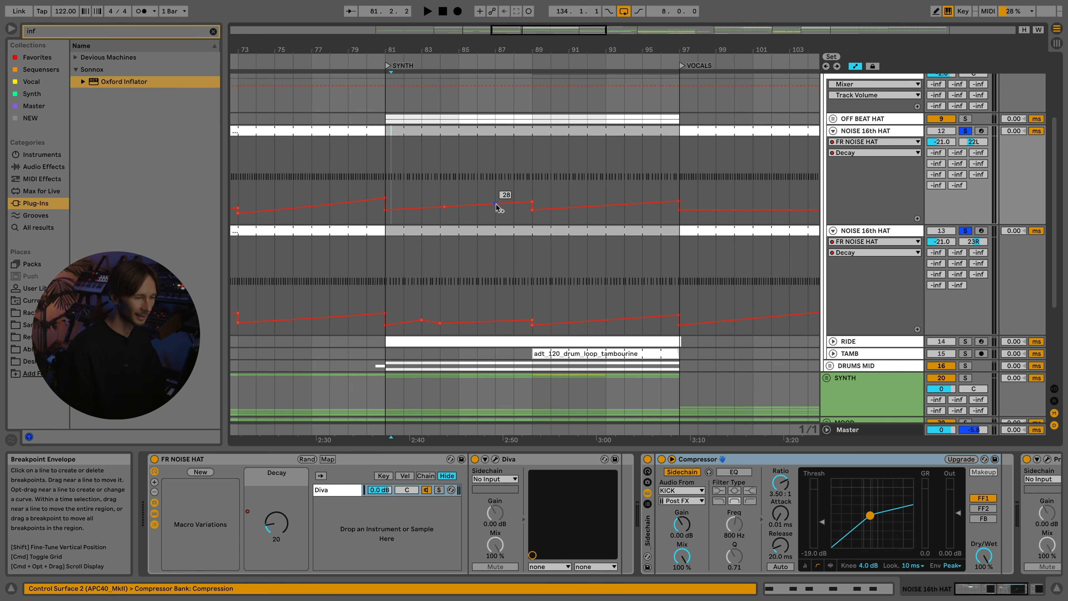
drag(478, 204, 478, 201)
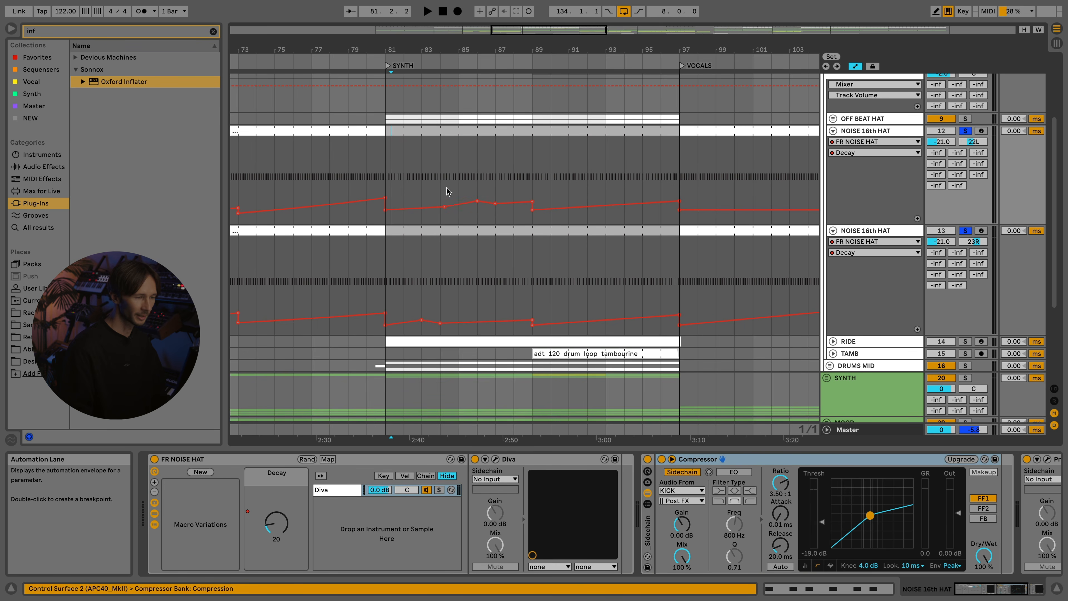
- Collapse the automation lanes of both NOISE 16th HAT tracks
scroll(411, 187, down, 3)
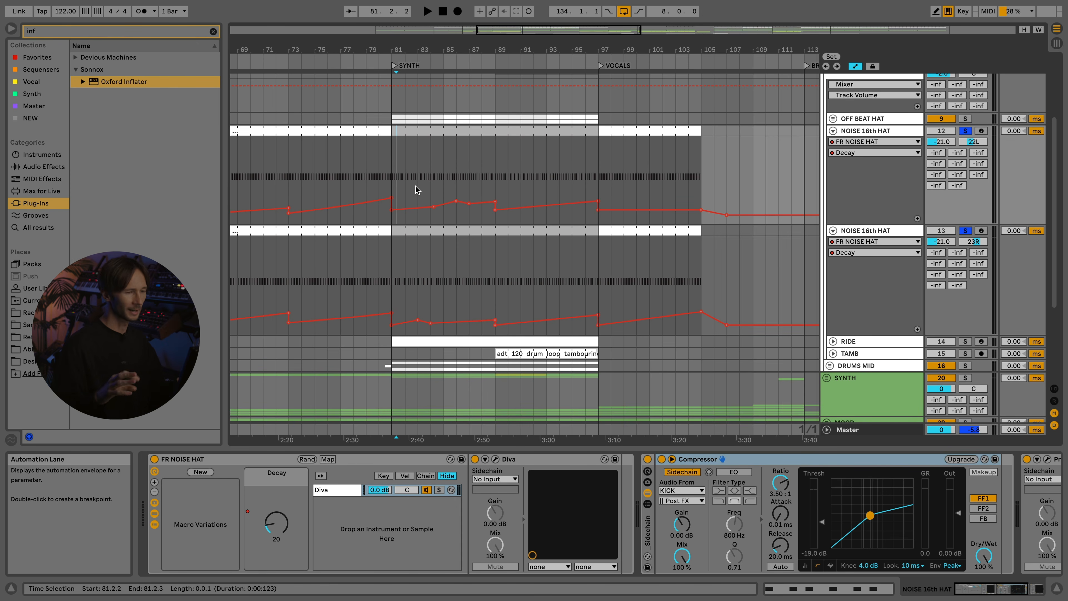
click(833, 130)
click(833, 143)
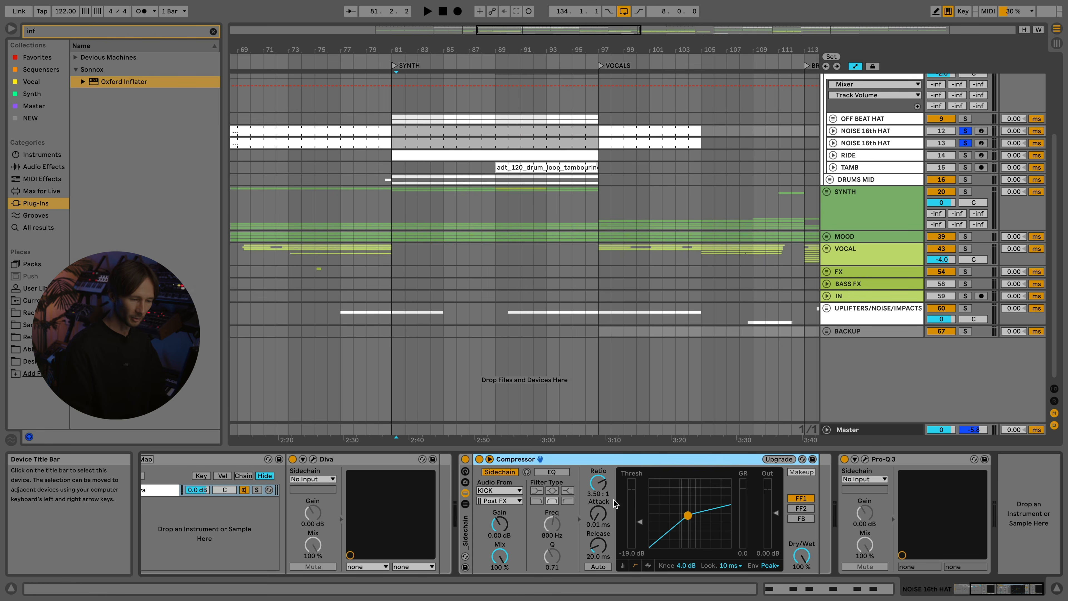
- Open the NOISE 16th HAT's Pro-Q 3 and examine its low-cut and high-cut bands
click(864, 458)
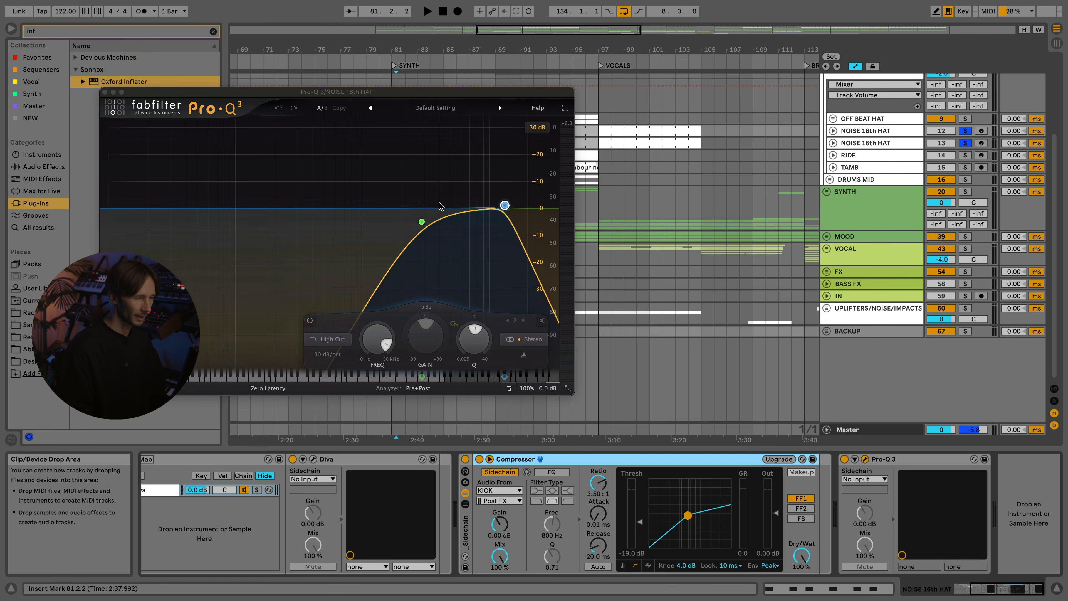
click(421, 222)
click(504, 206)
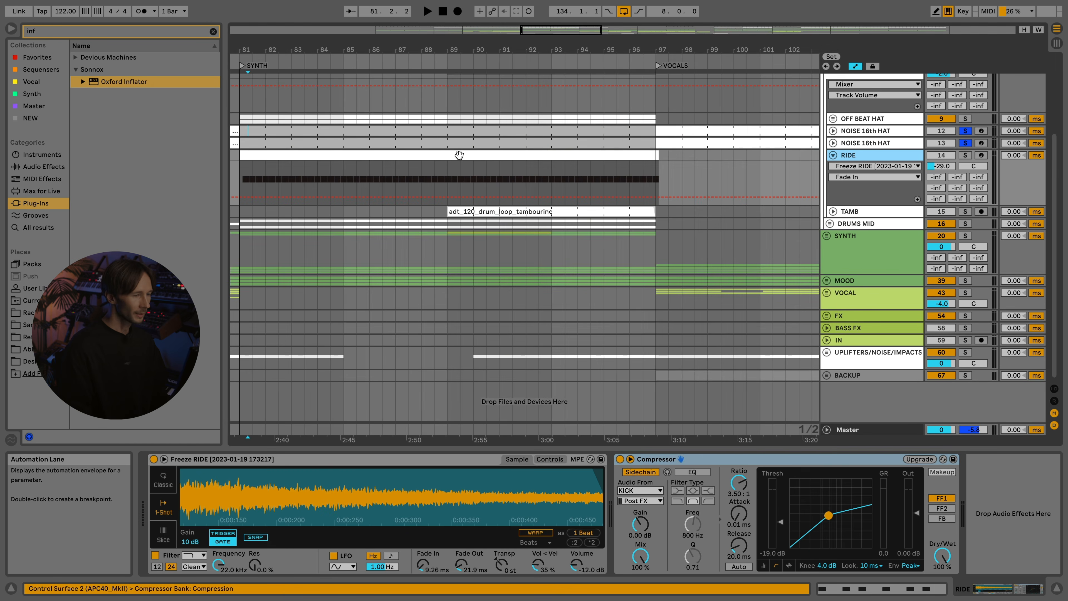
- Solo the RIDE track, play it from bar 81 and zoom in on the start of its sample to inspect the fade-in
click(459, 155)
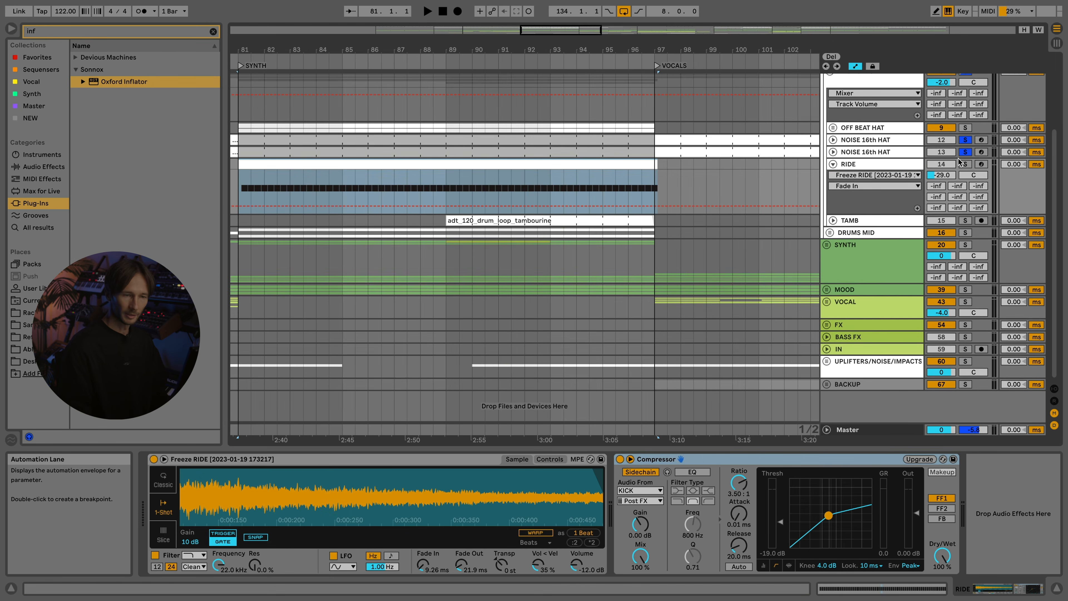
click(965, 164)
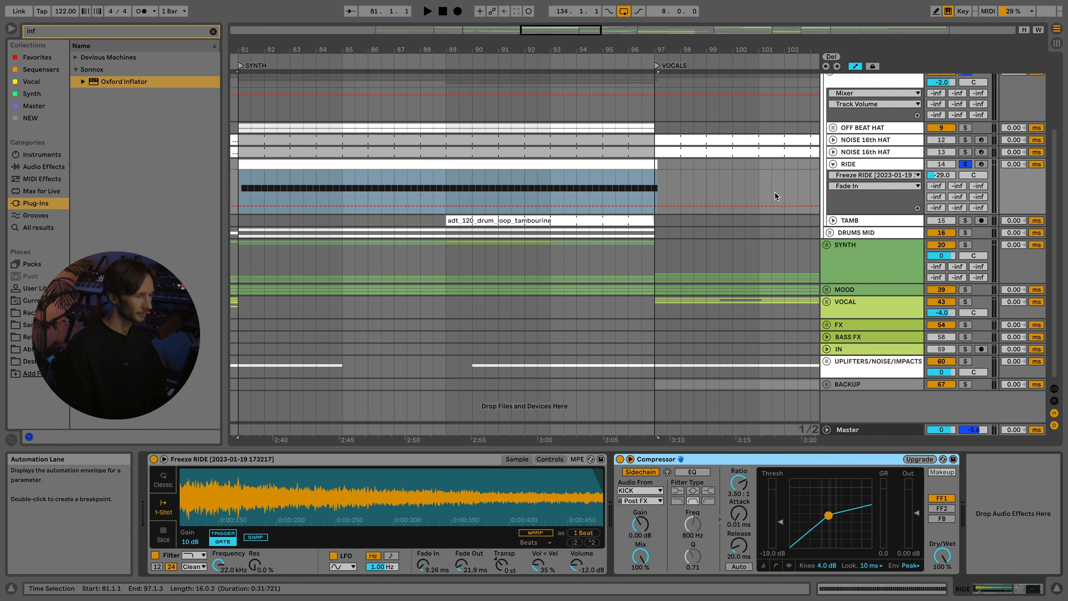
key(space)
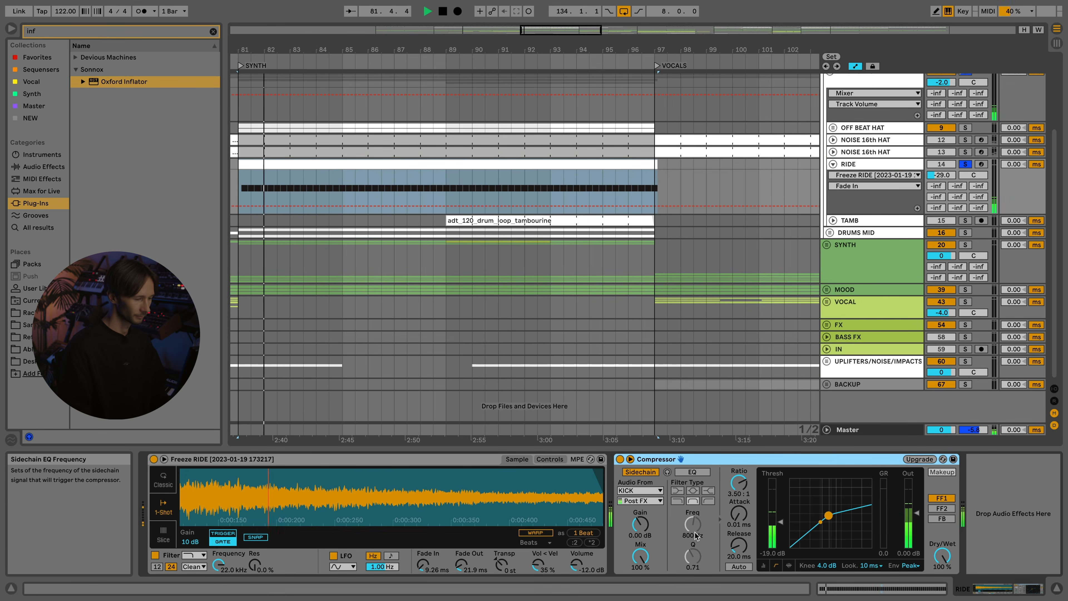
key(space)
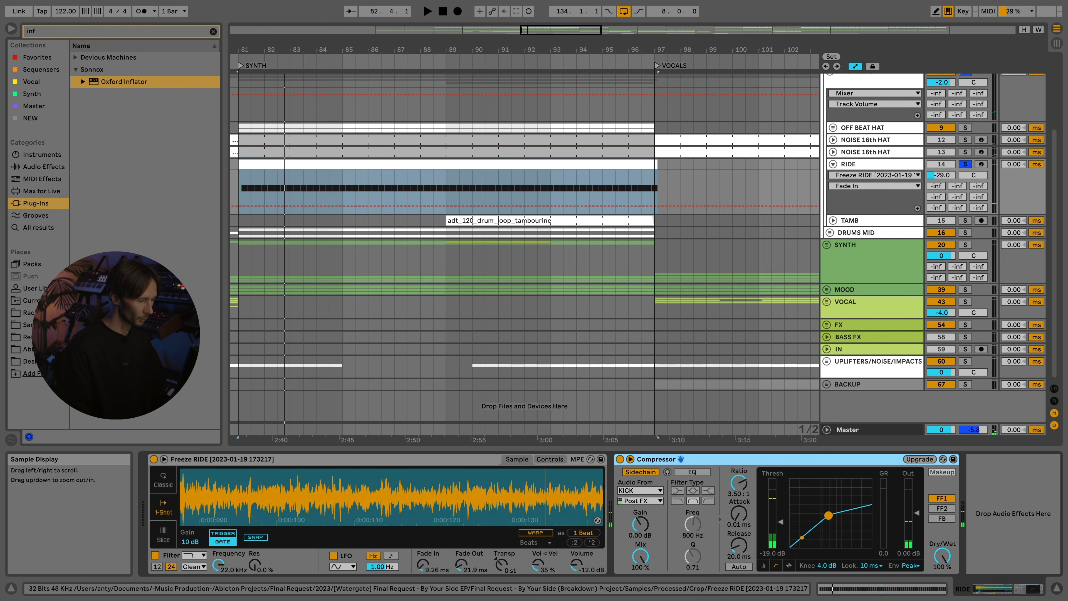
drag(422, 564, 423, 557)
drag(255, 499, 256, 483)
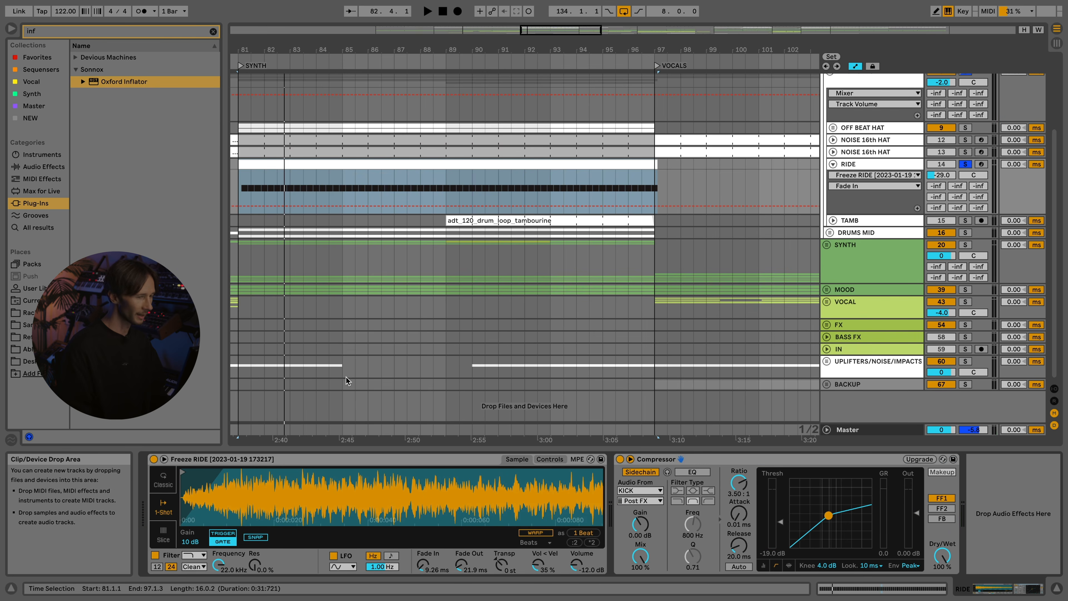
- Solo OFF BEAT HAT alongside RIDE and highlight its part from bar 81 to compare the two layers
scroll(527, 154, down, 5)
click(965, 127)
click(371, 126)
click(522, 129)
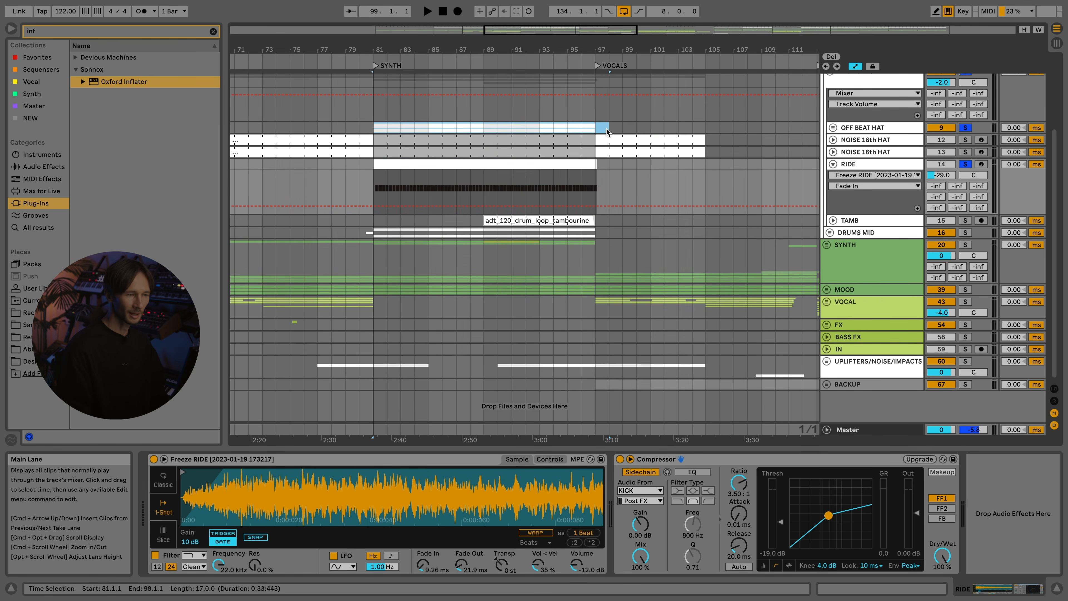
click(868, 174)
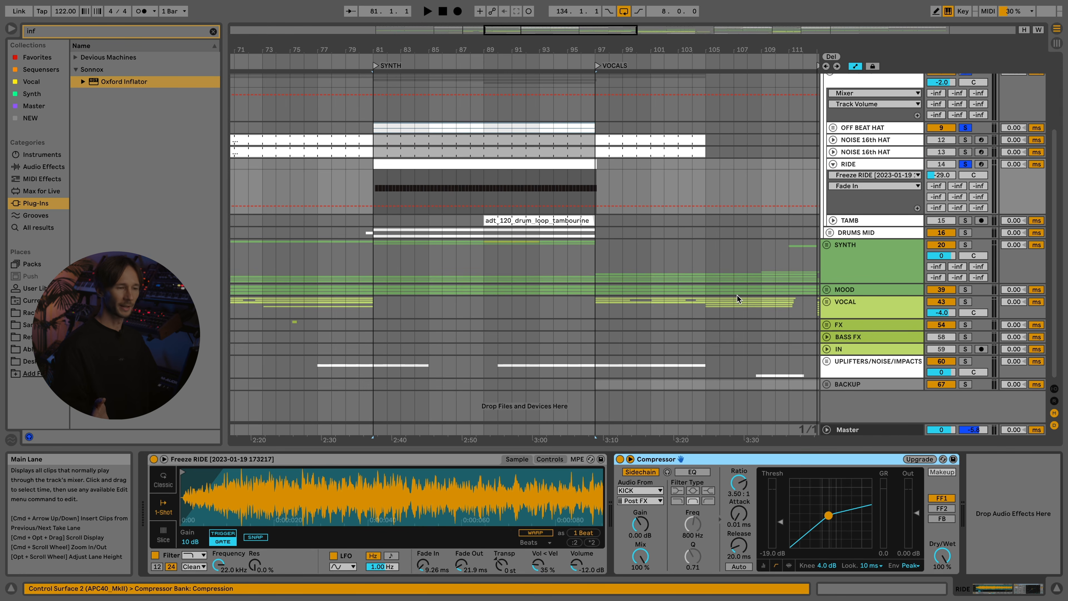
- Add a Pro-Q 3 with low and high cuts after the RIDE track's Compressor and move its window clear of the clips
scroll(323, 502, down, 3)
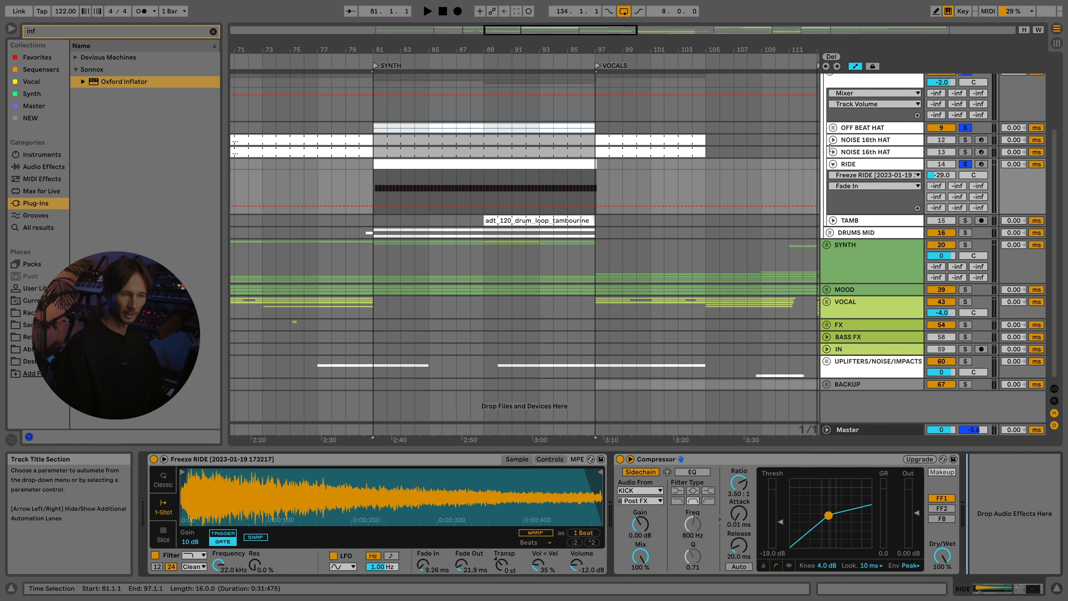
click(1018, 503)
click(1004, 499)
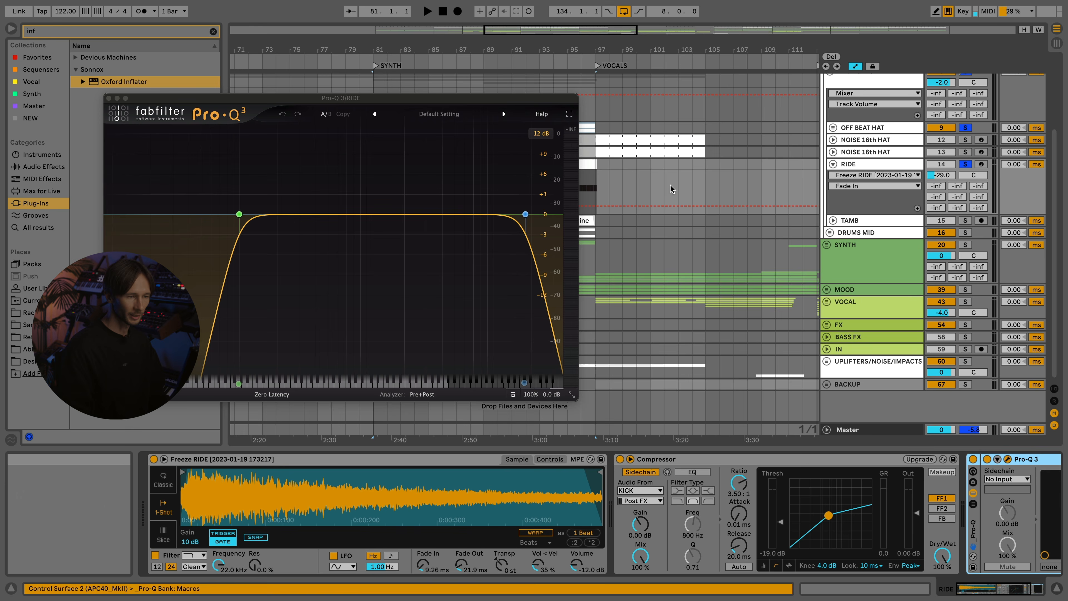
drag(474, 99, 618, 223)
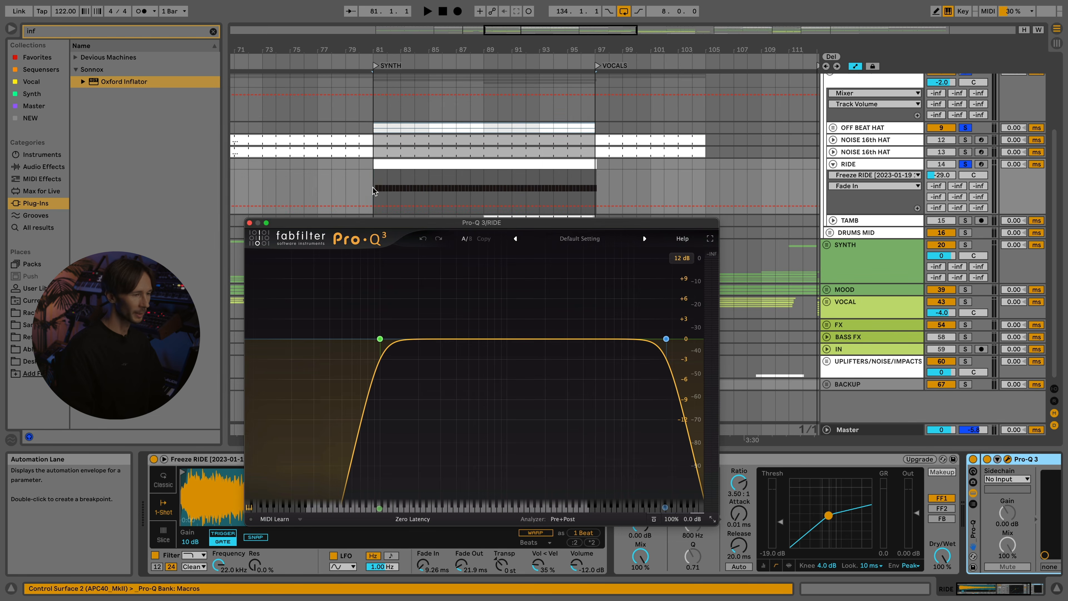
- Audition a higher low-cut frequency in the RIDE's added Pro-Q 3 from bar 81 and delete that EQ
click(374, 191)
key(space)
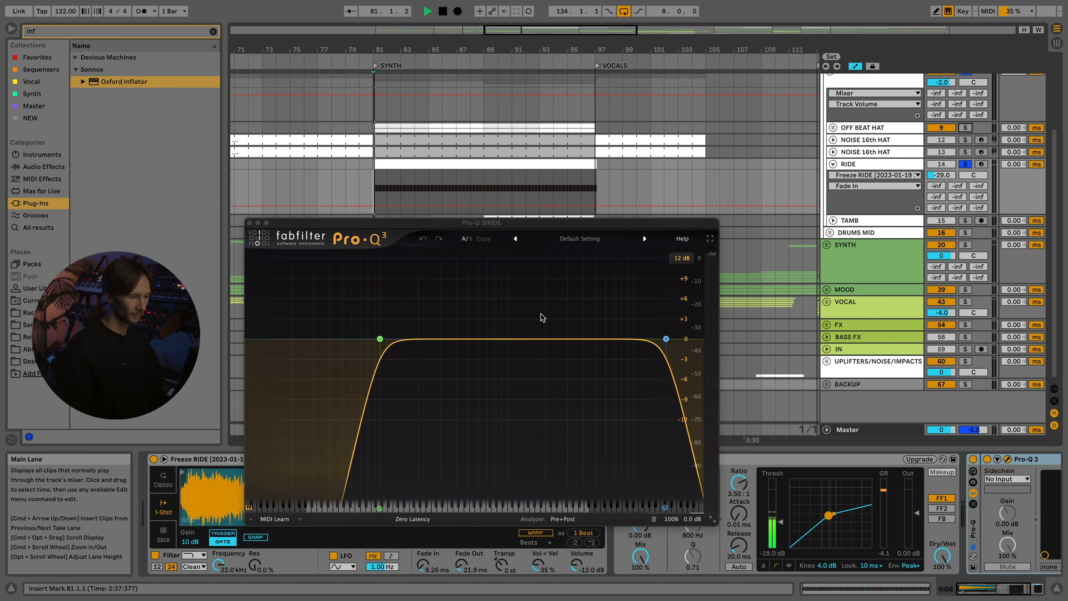
click(853, 165)
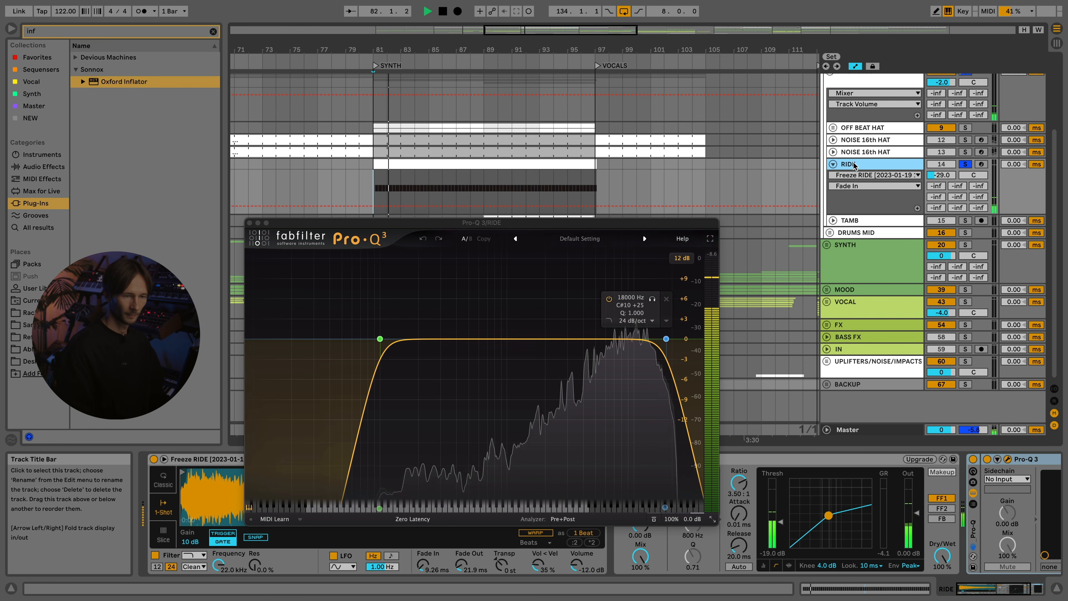
click(380, 339)
drag(381, 339, 491, 366)
key(space)
key(super+w)
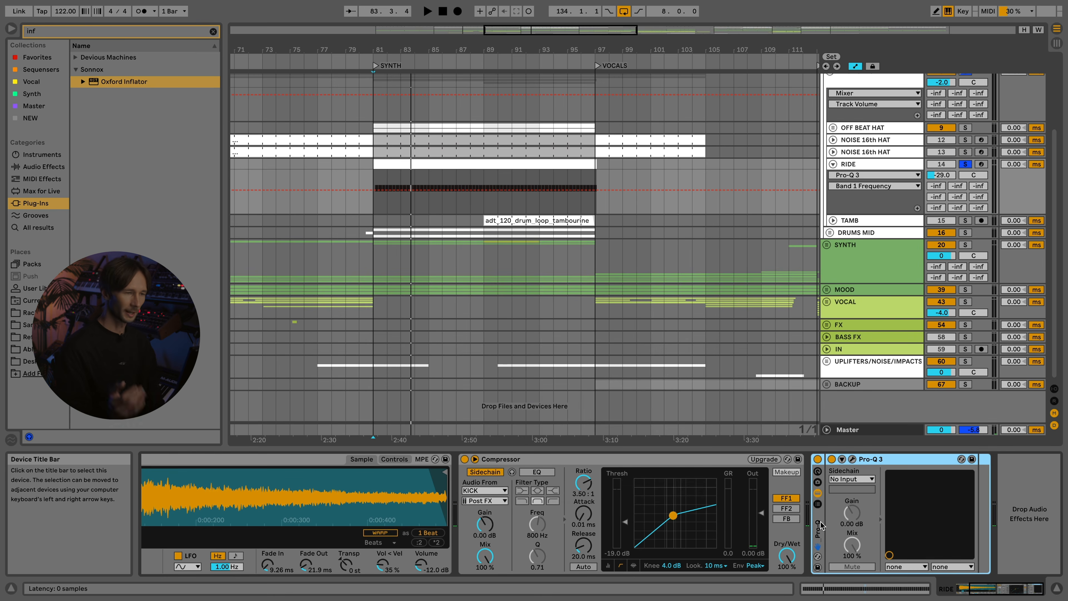
key(Delete)
- Collapse the RIDE track, and expand and solo the TAMB track with its tambourine loop selected
click(834, 164)
click(831, 164)
click(912, 176)
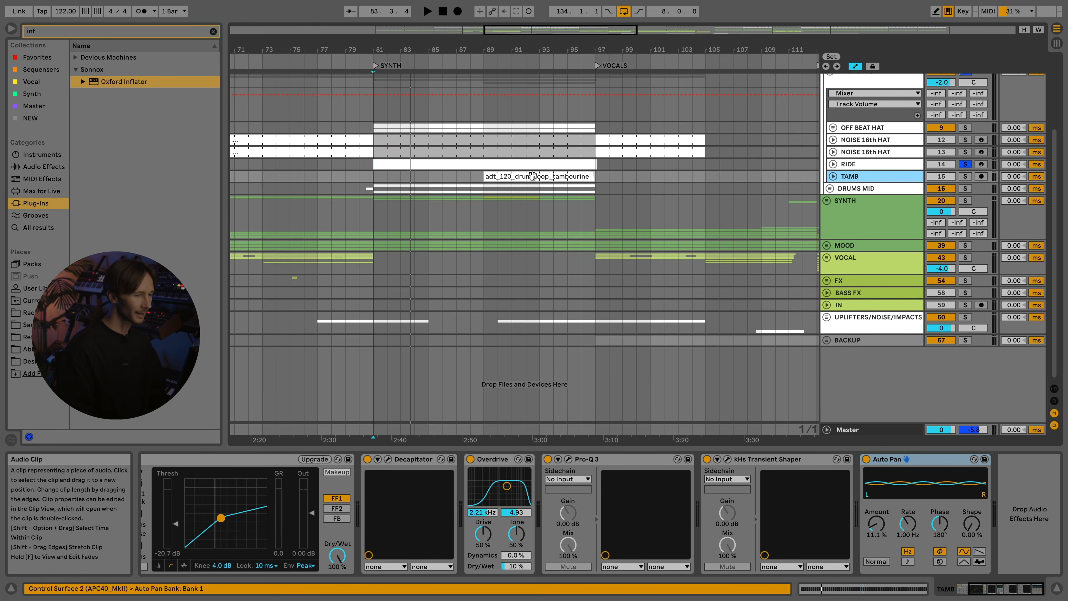
click(833, 176)
click(523, 178)
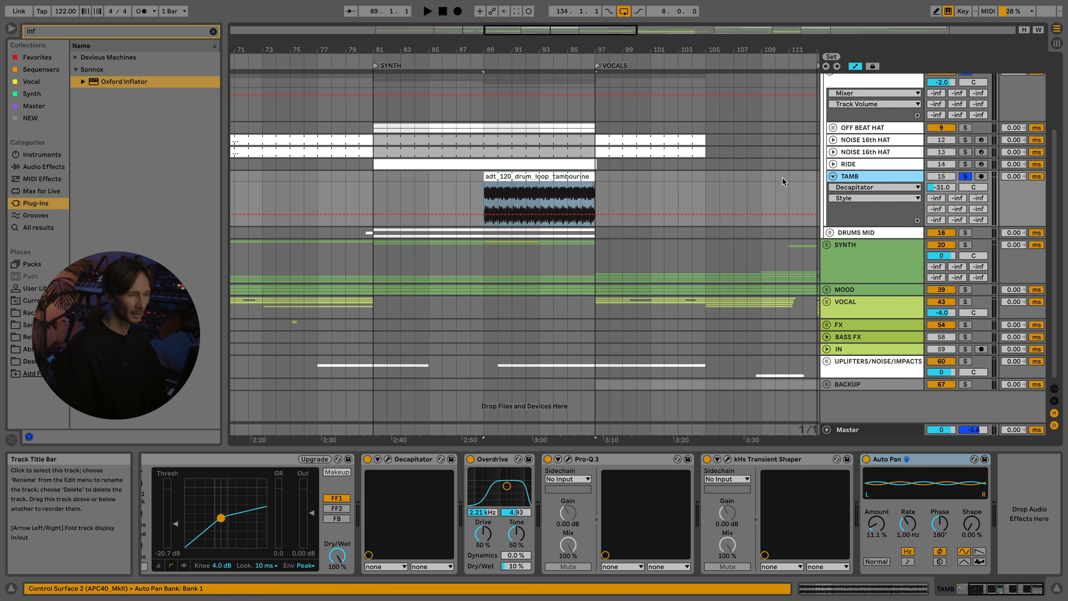
- Open the adt_120_drum_loop_tambourine clip and check its Beats warp settings for preserving transients and the transient loop mode
double_click(523, 177)
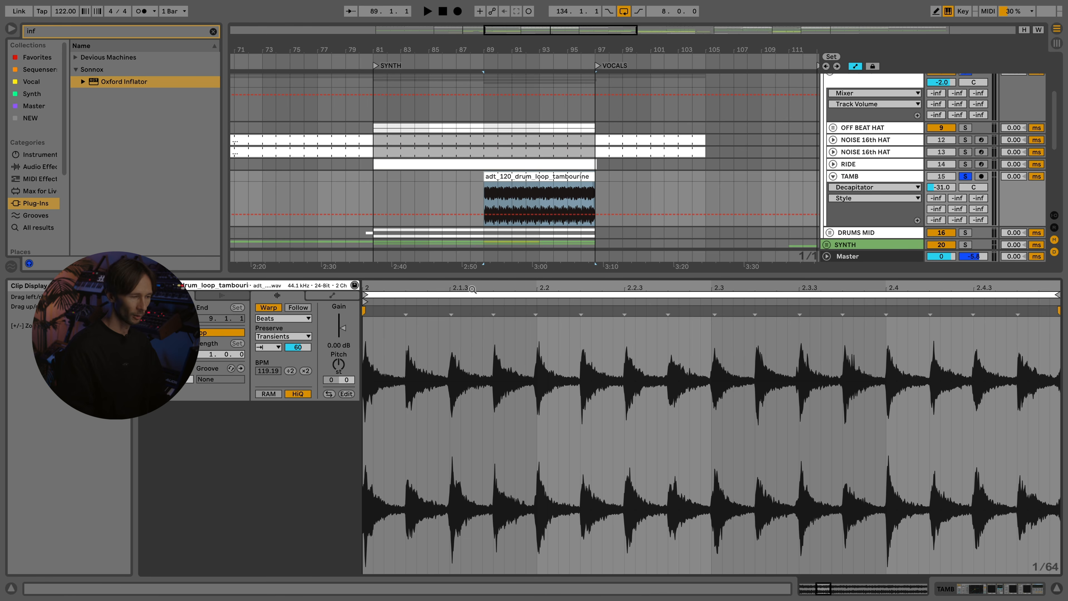
click(291, 336)
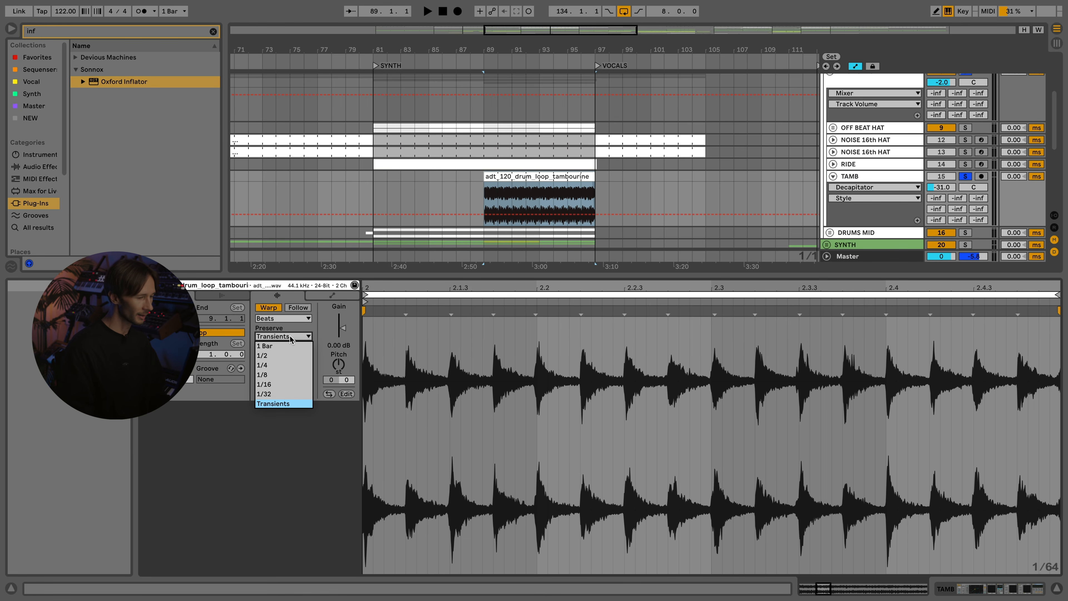
click(280, 404)
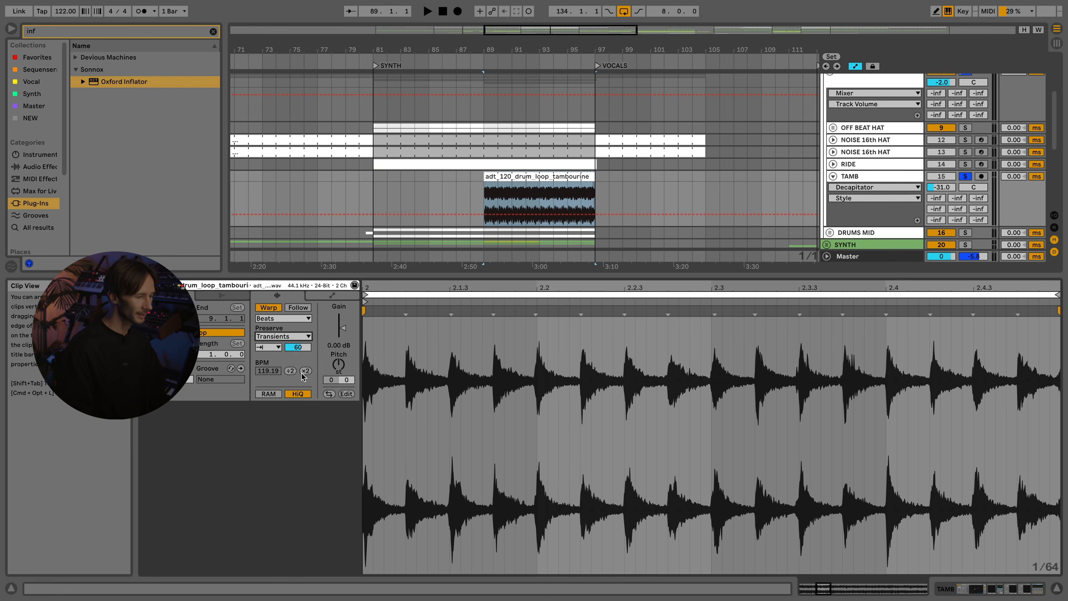
click(268, 347)
click(270, 359)
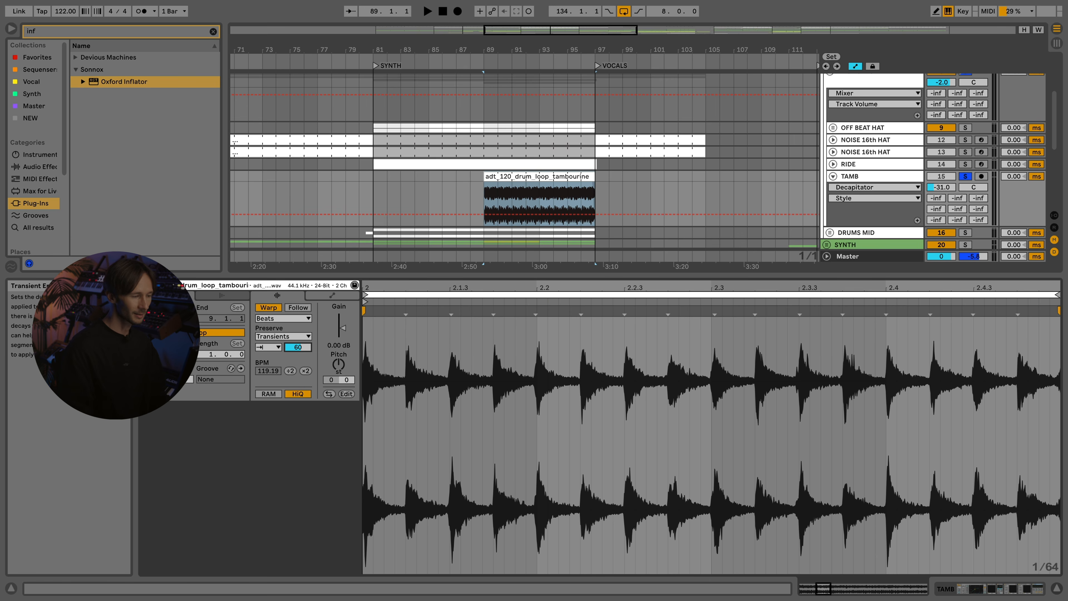
- Play the tambourine loop with its transient envelope at 0, and set the envelope to 62
click(510, 174)
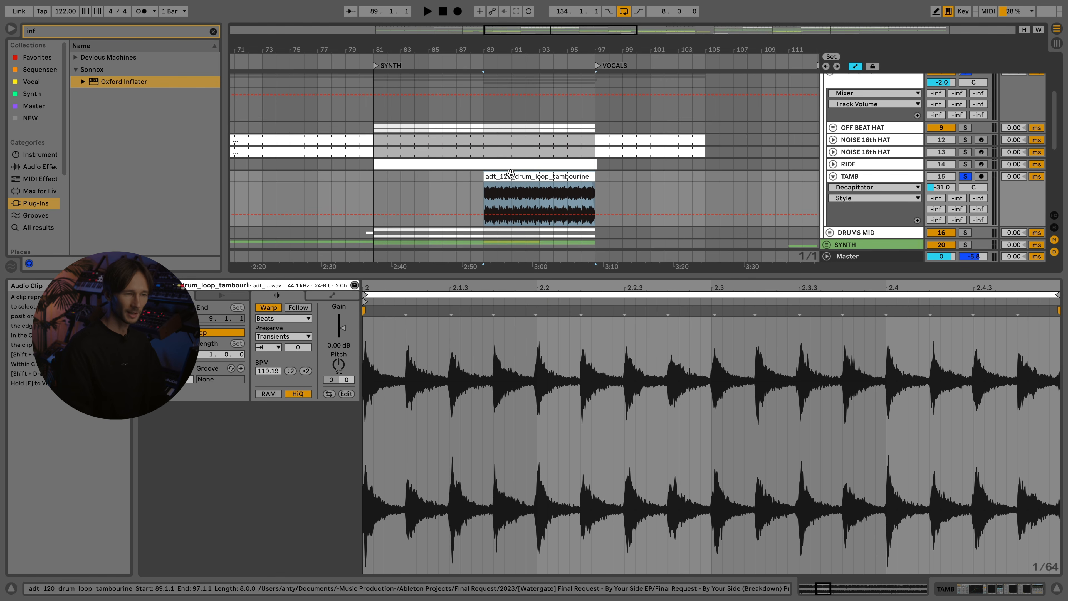
key(space)
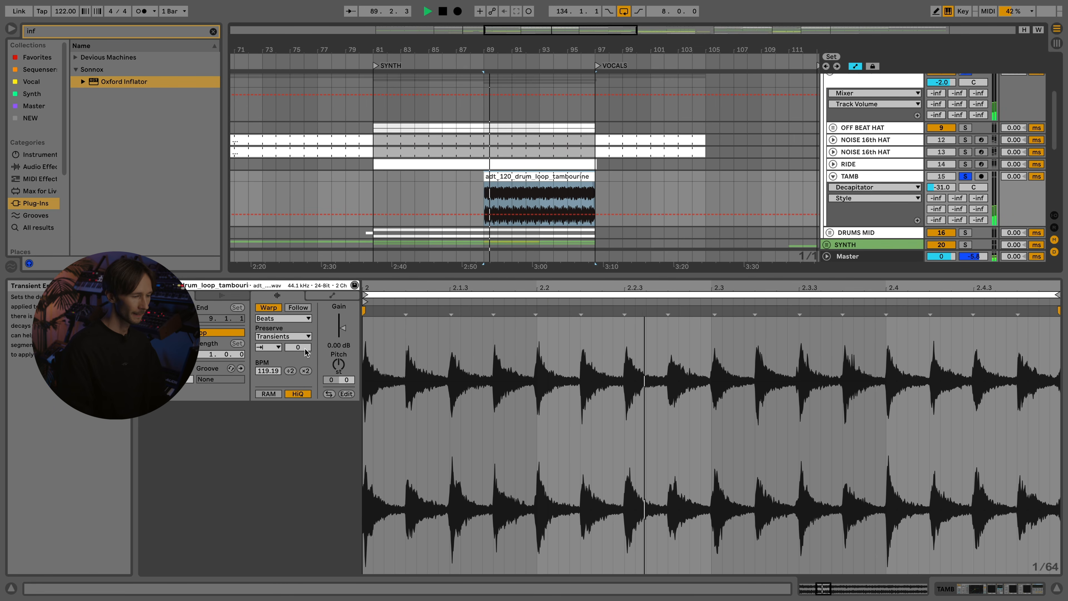
key(space)
mouse_move(299, 349)
mouse_down()
mouse_move(298, 336)
mouse_move(299, 351)
mouse_up()
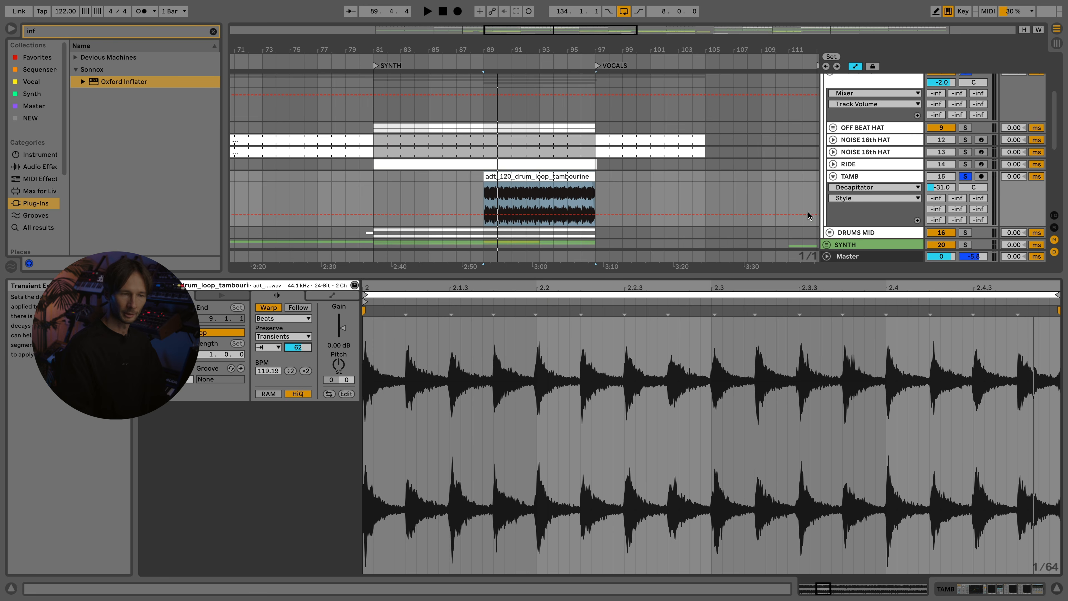
- Show the TAMB track's device chain and open Decapitator to examine its saturation alongside Overdrive
click(885, 170)
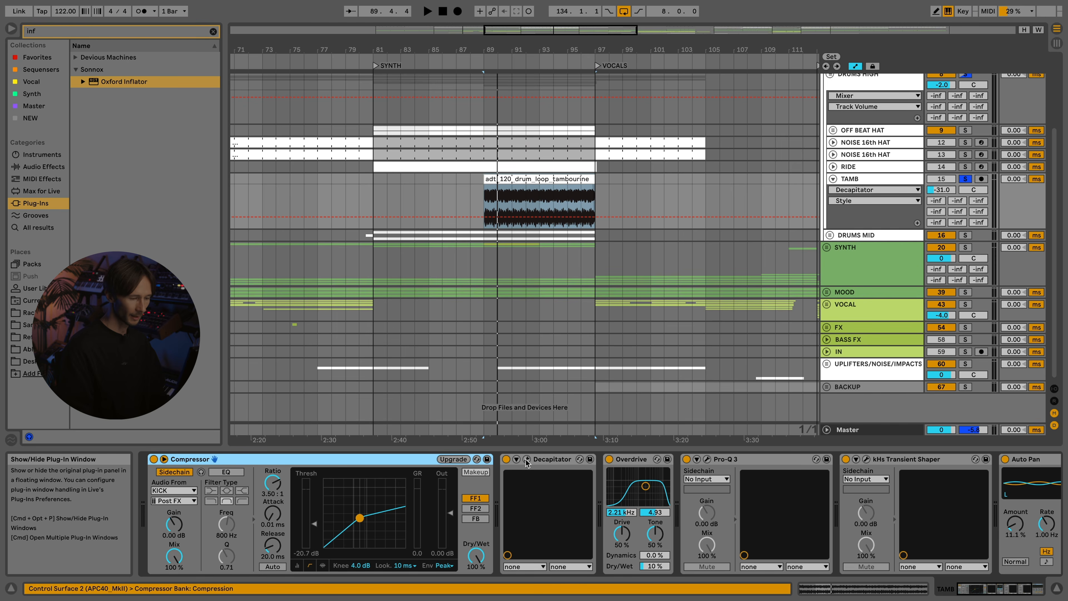
drag(498, 51, 500, 135)
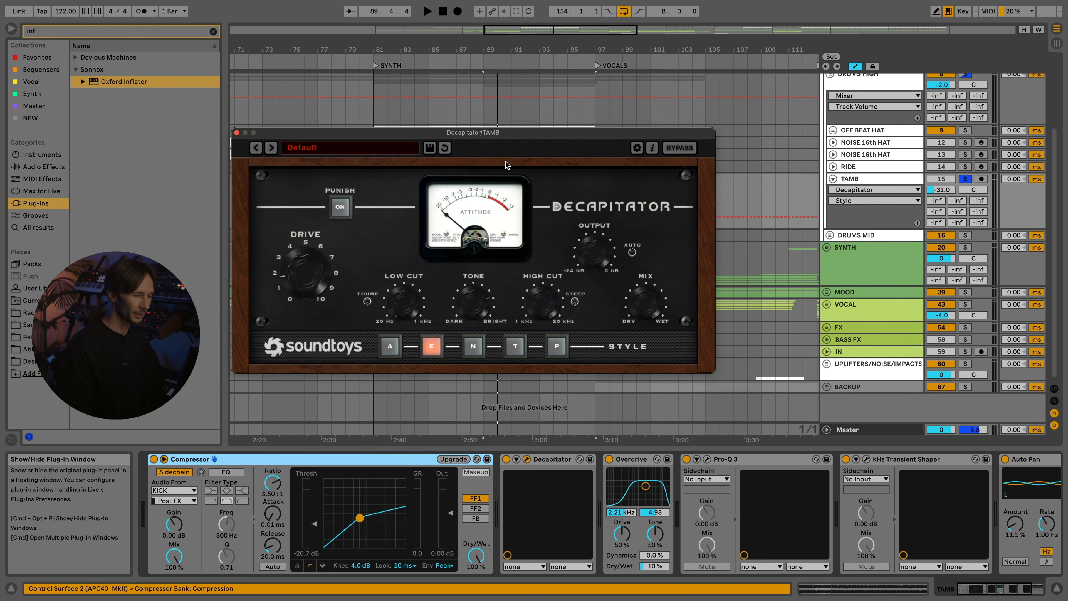
click(665, 461)
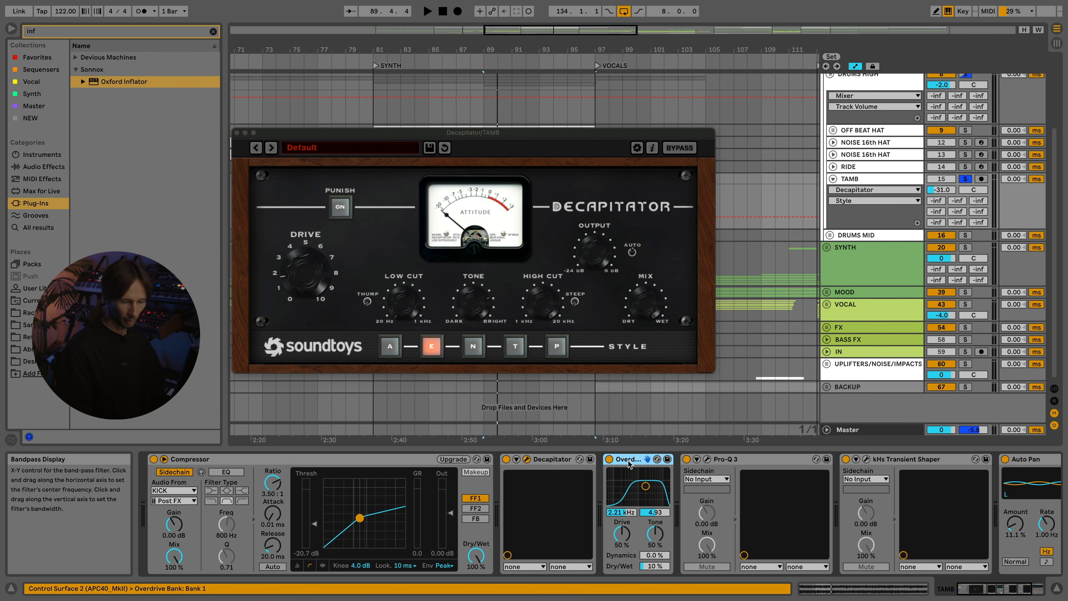
- Play the tambourine from bar 89 while bypassing and re-enabling Decapitator and Overdrive to compare the sound
key(space)
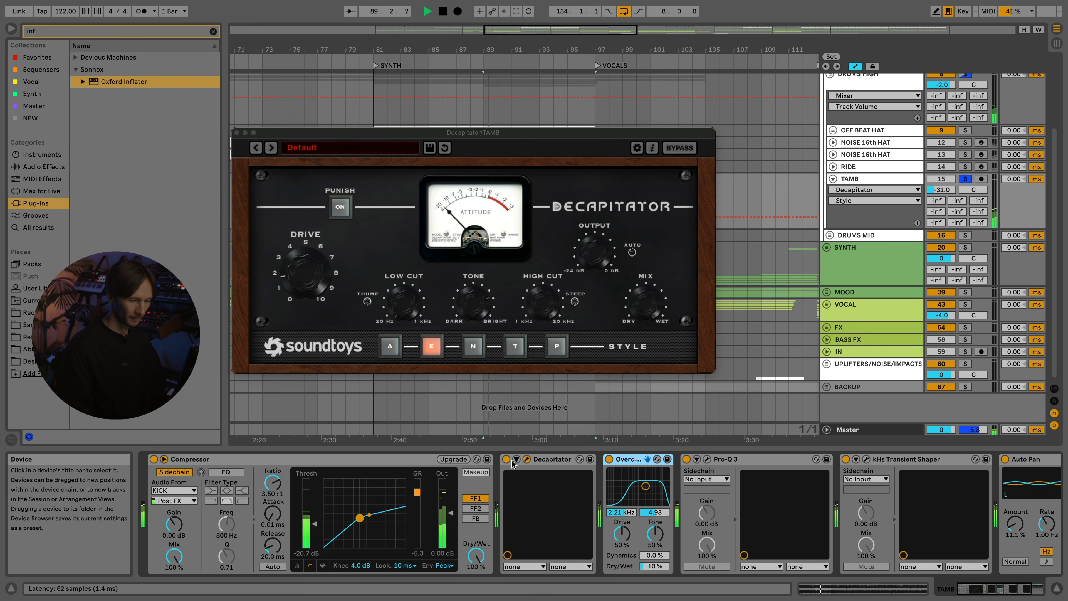
click(609, 459)
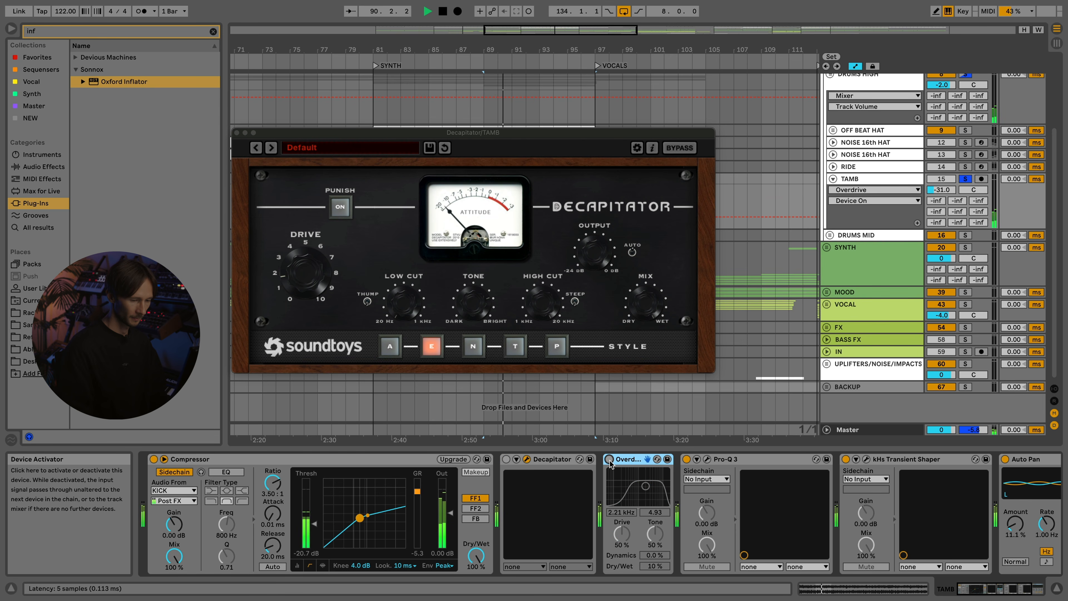
click(609, 460)
click(506, 459)
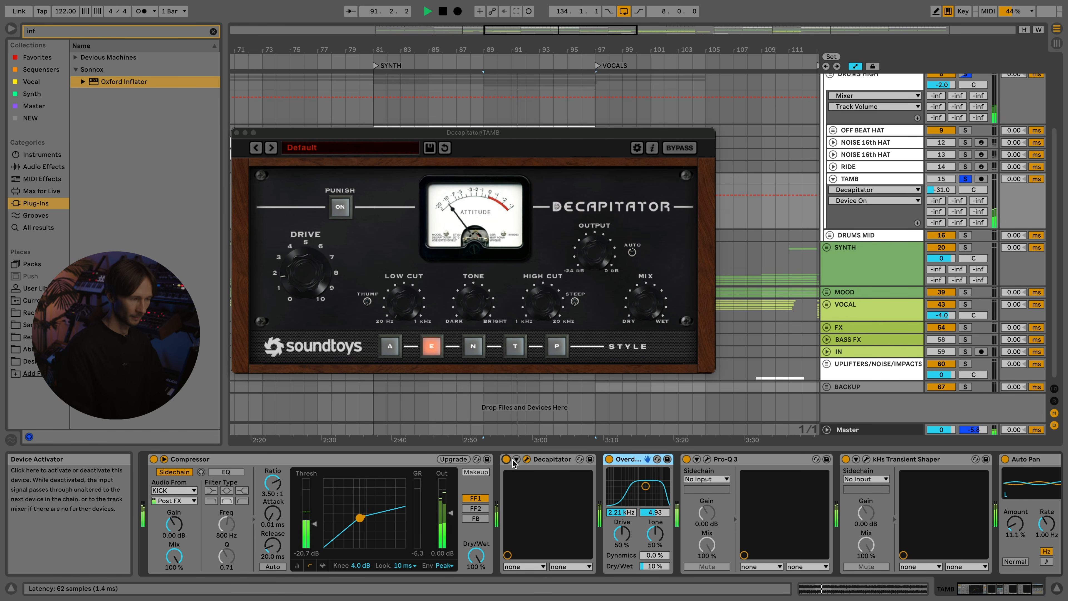
key(super+alt+p)
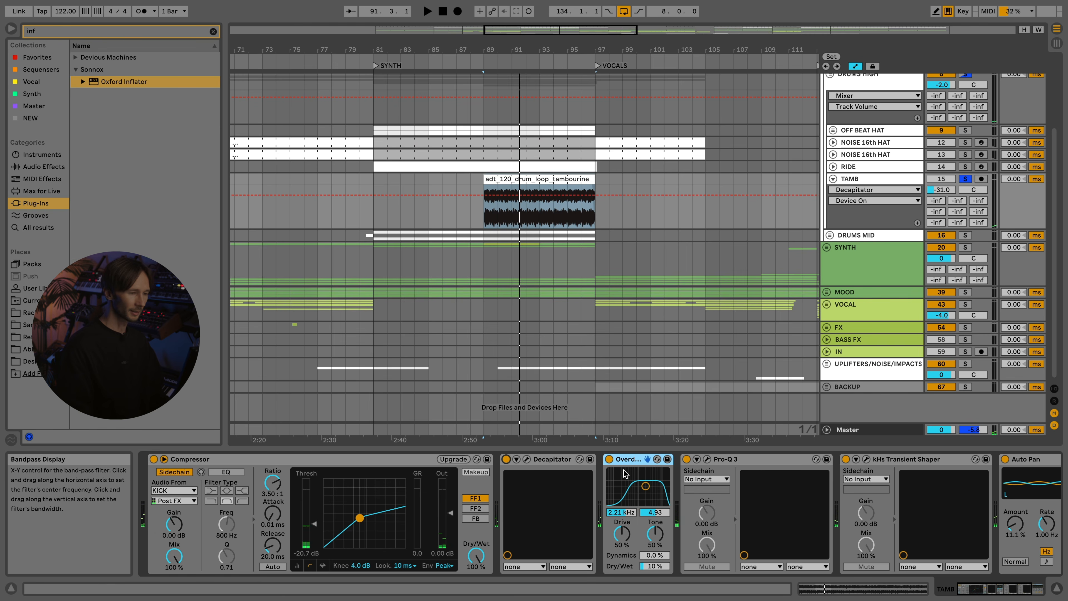
- Open the TAMB track's Pro-Q 3 and play the loop to examine how its EQ curve shapes the tambourine
scroll(630, 471, right, 3)
click(652, 459)
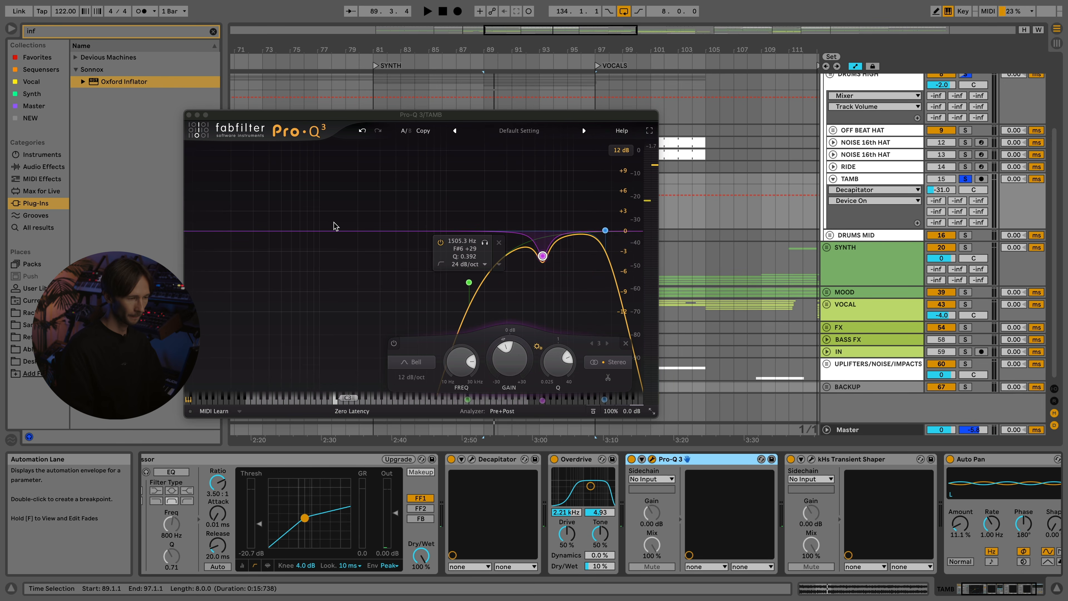
key(space)
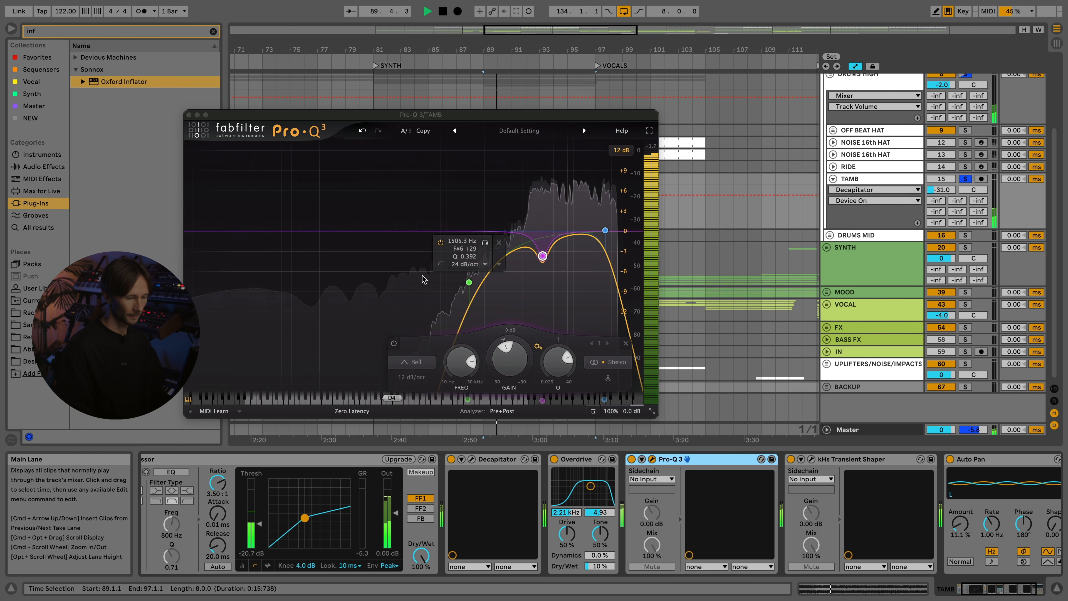
- Stop playback and examine the kHs Transient Shaper and Auto Pan settings on the TAMB track
key(space)
click(810, 459)
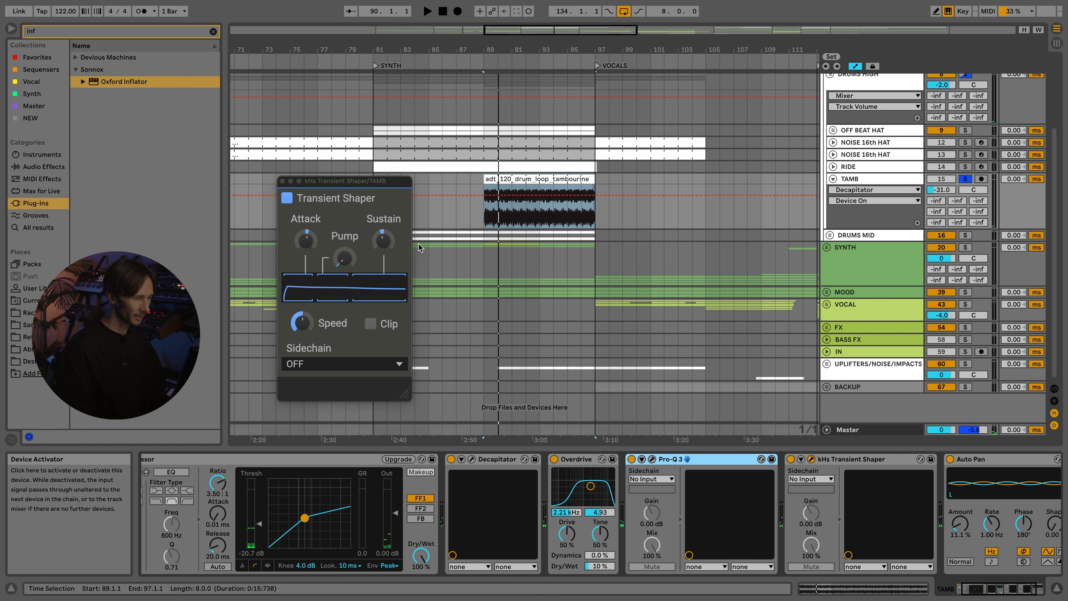
drag(345, 181, 299, 170)
scroll(880, 489, right, 3)
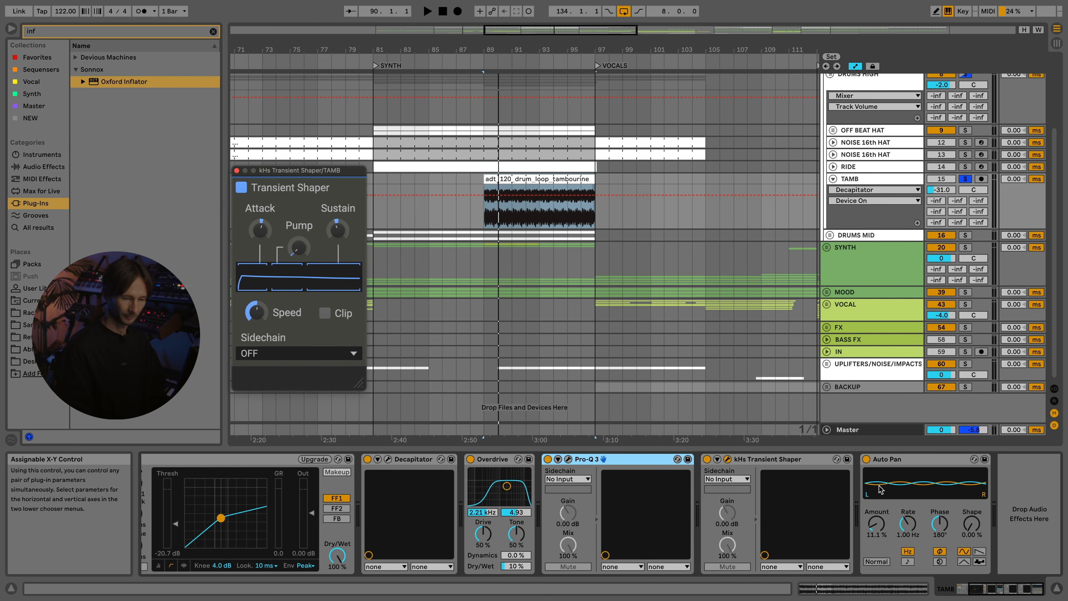
click(892, 460)
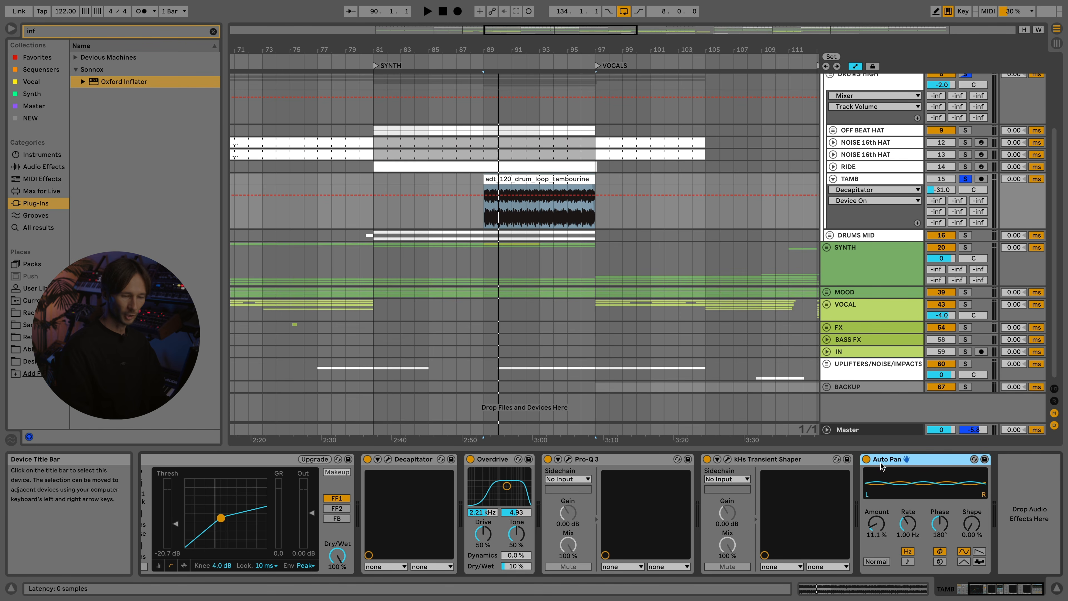
click(876, 523)
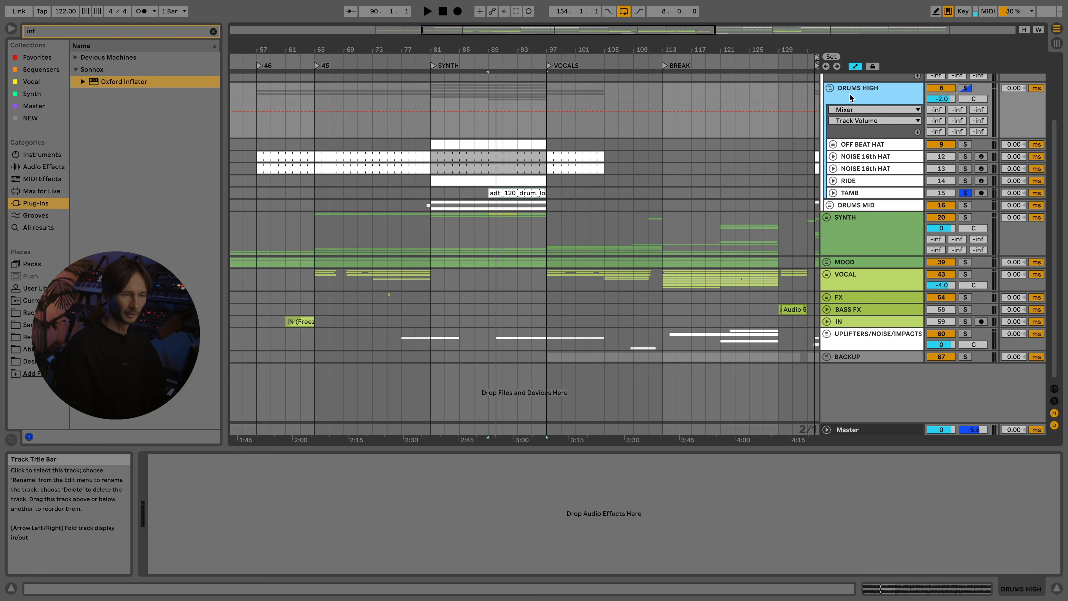
- Fold the DRUMS HIGH group, unfold DRUMS MID, and select the PERC clip at bar 81
scroll(848, 150, up, 3)
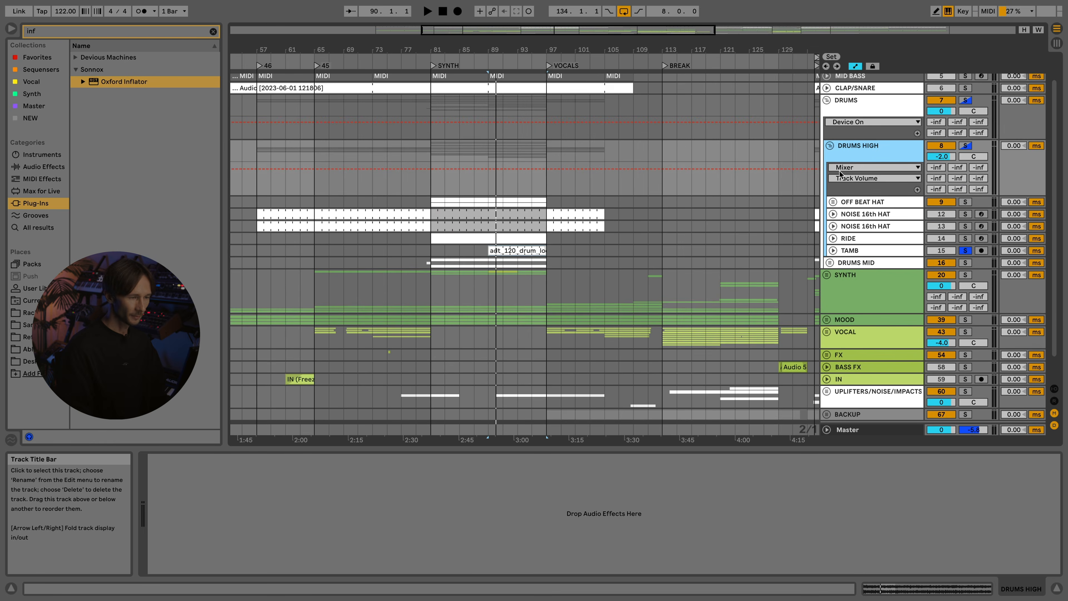
click(829, 145)
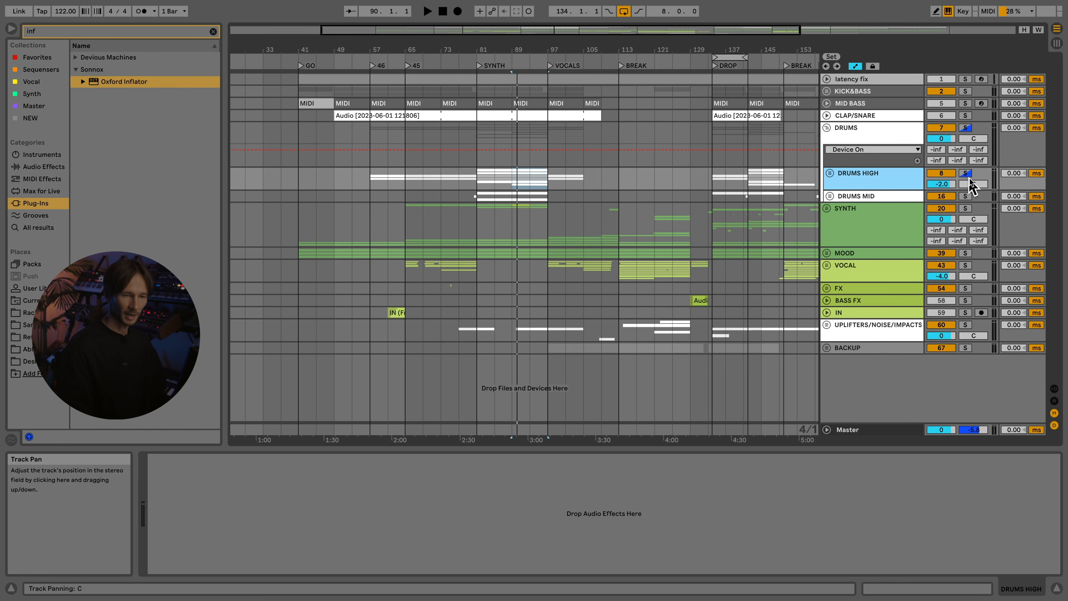
click(513, 181)
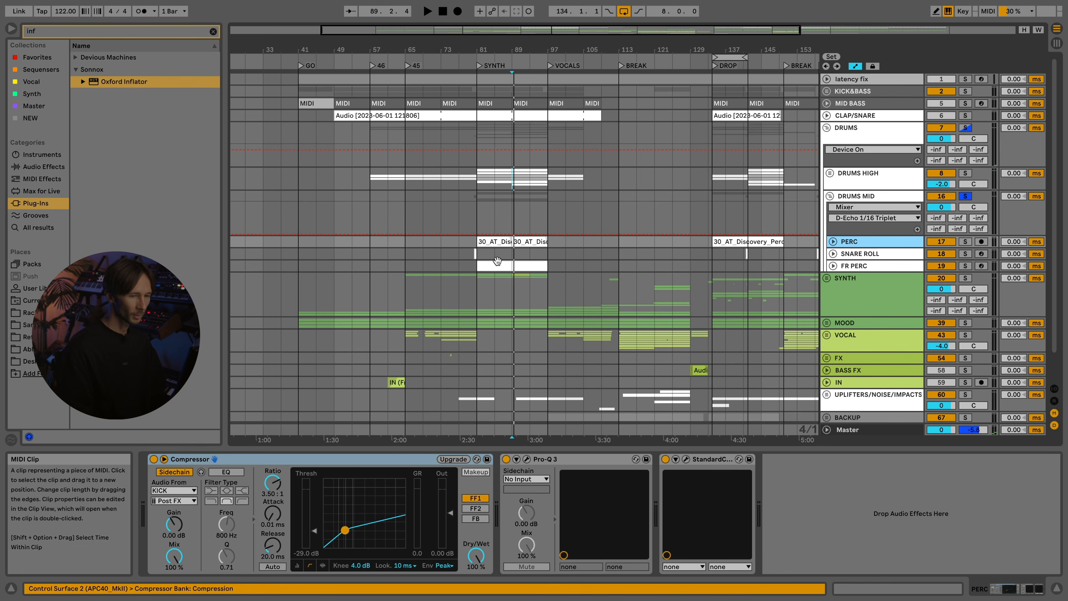
scroll(500, 256, up, 3)
click(493, 241)
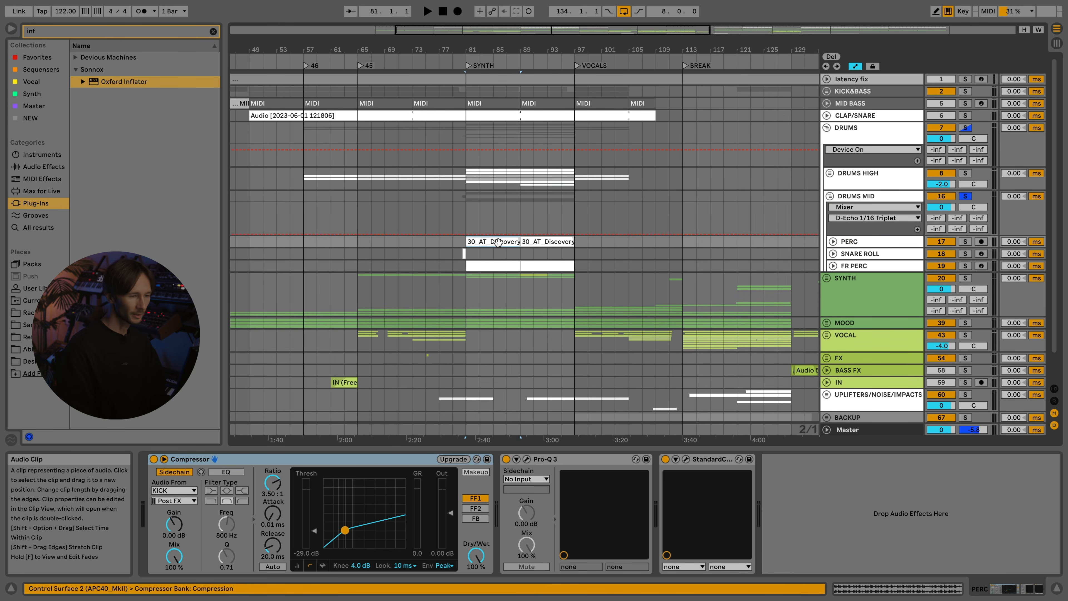
- Unfold and solo the PERC track, and play its loop from bar 81
click(833, 241)
click(964, 242)
key(space)
- Open the PERC clip, keep its Beats warp preserving Transients with the envelope at 81, and close the clip view
double_click(493, 241)
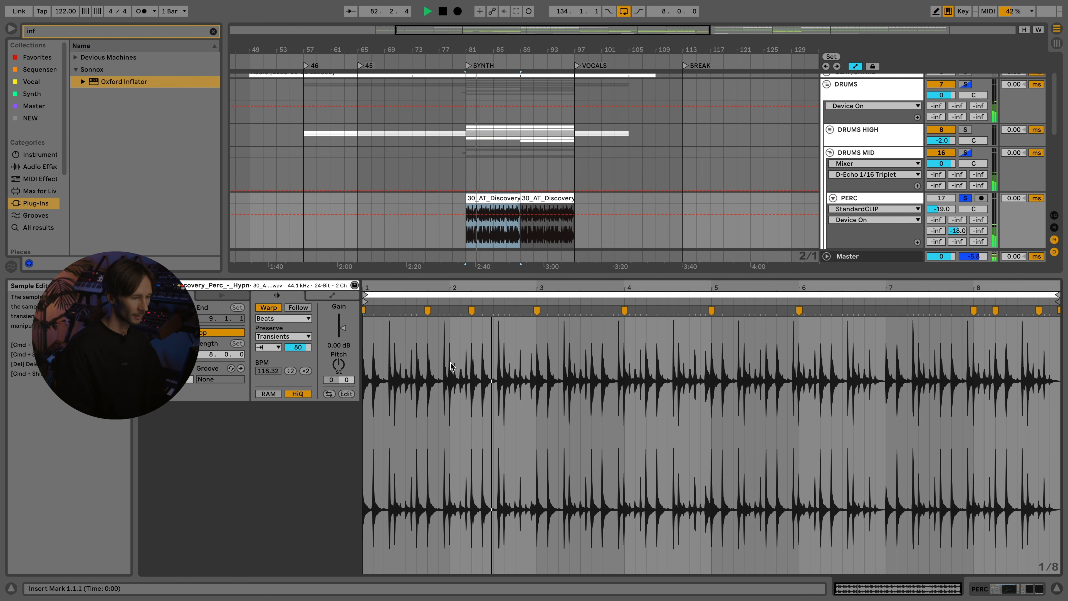
click(282, 335)
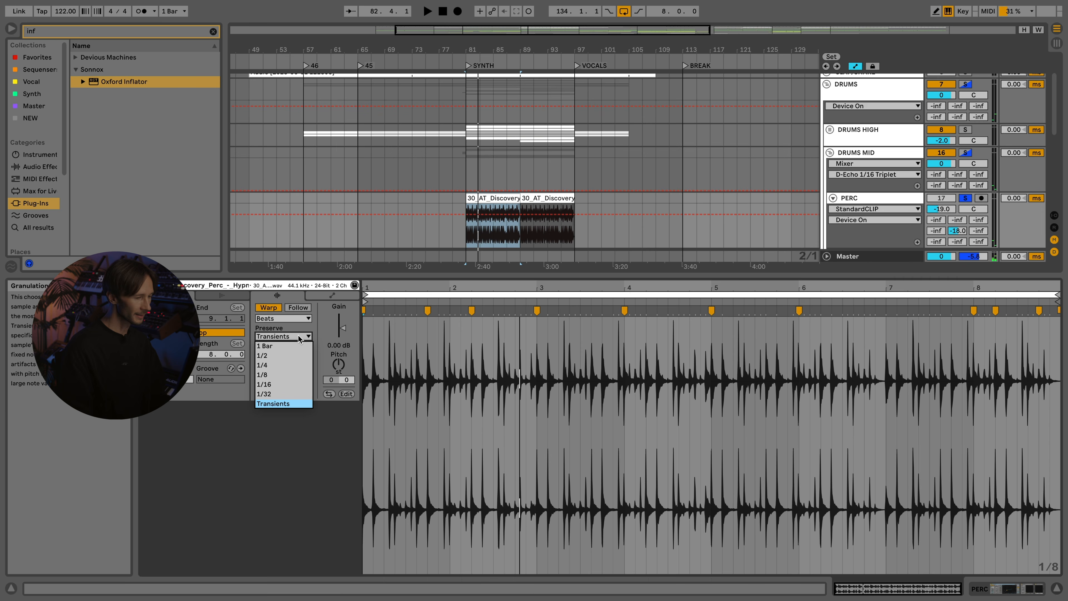
click(274, 404)
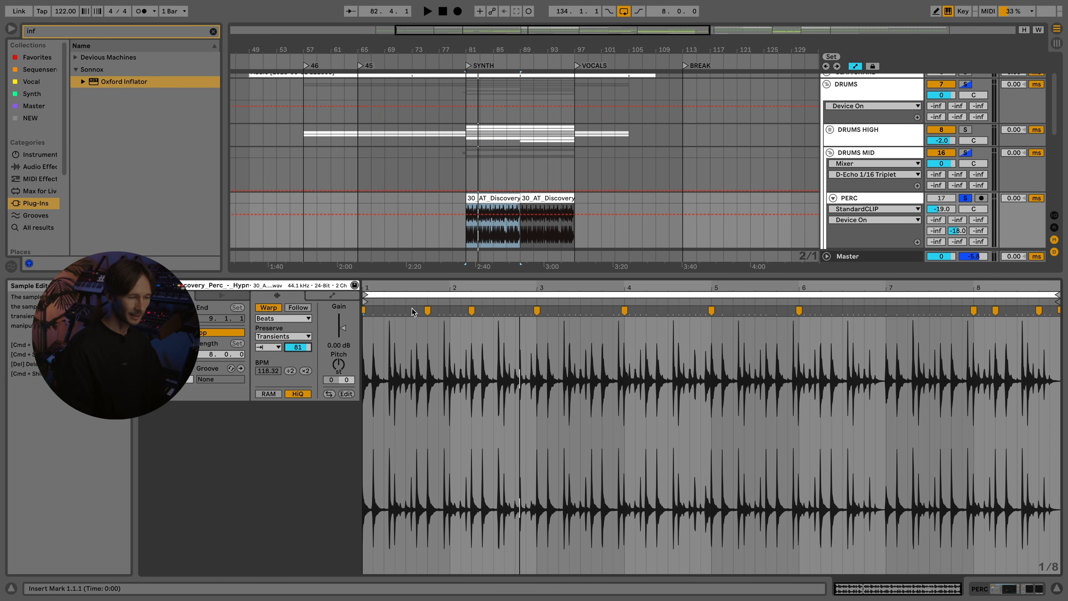
mouse_move(387, 287)
mouse_down()
mouse_move(387, 330)
mouse_move(387, 288)
mouse_up()
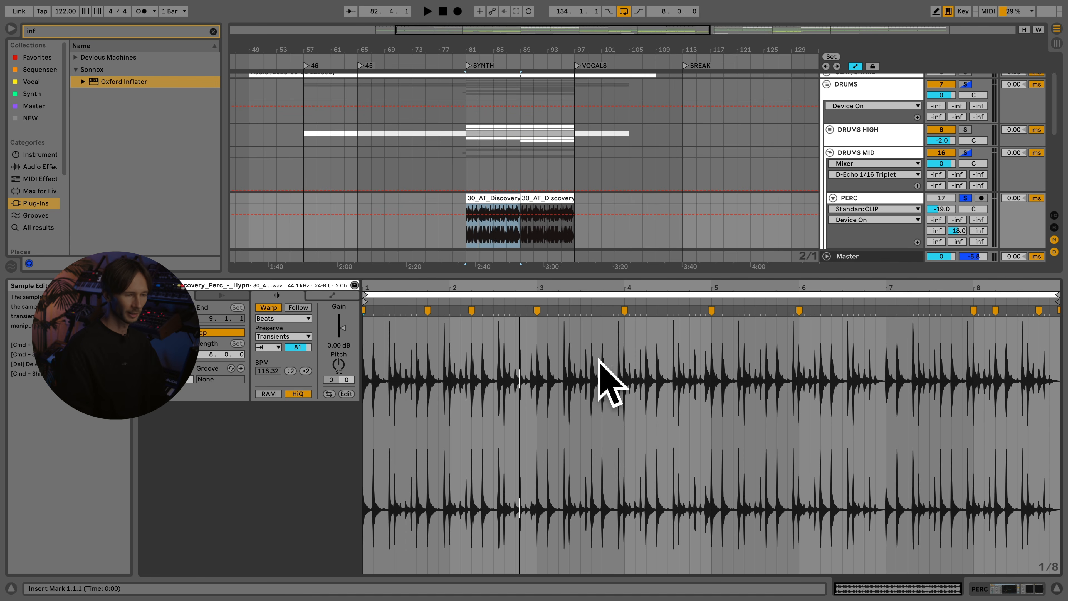
click(1056, 588)
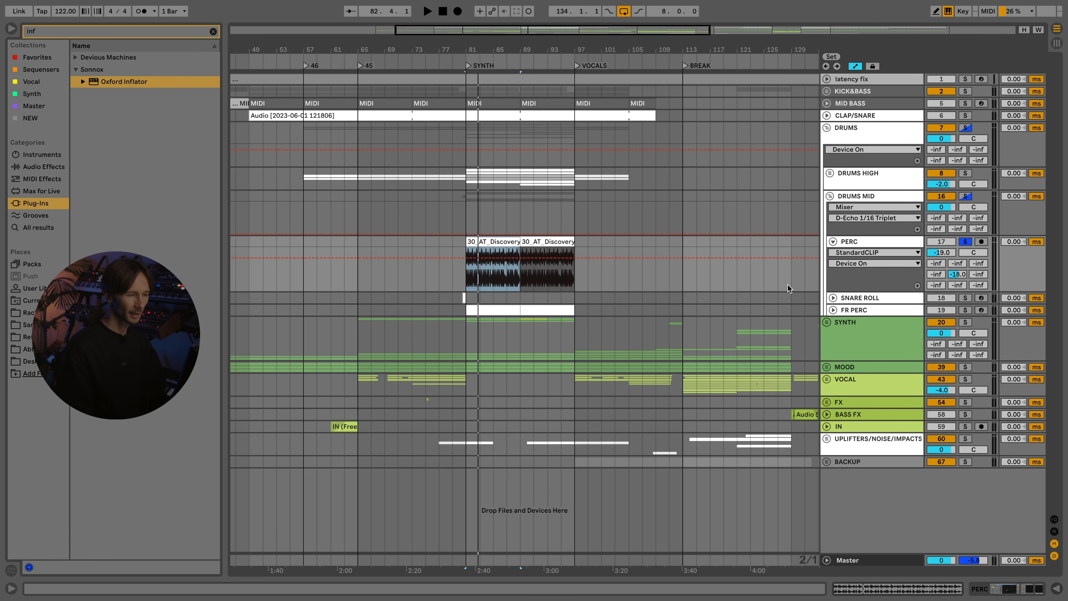
- Show the PERC track's device chain and examine the low-cut and high-cut bands in its Pro-Q 3
scroll(487, 251, up, 3)
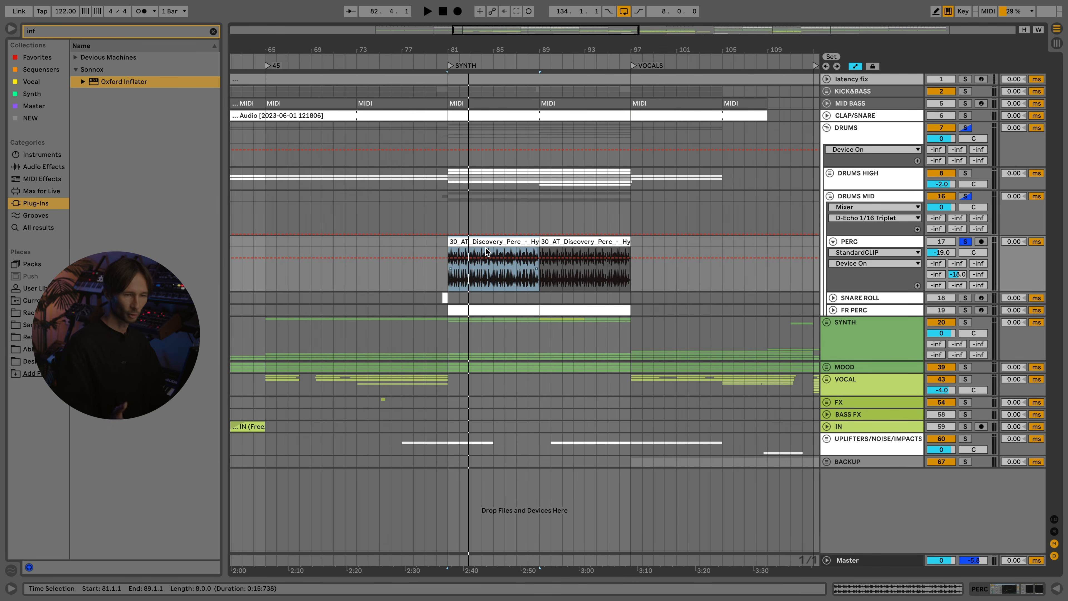
click(832, 298)
double_click(849, 243)
click(526, 459)
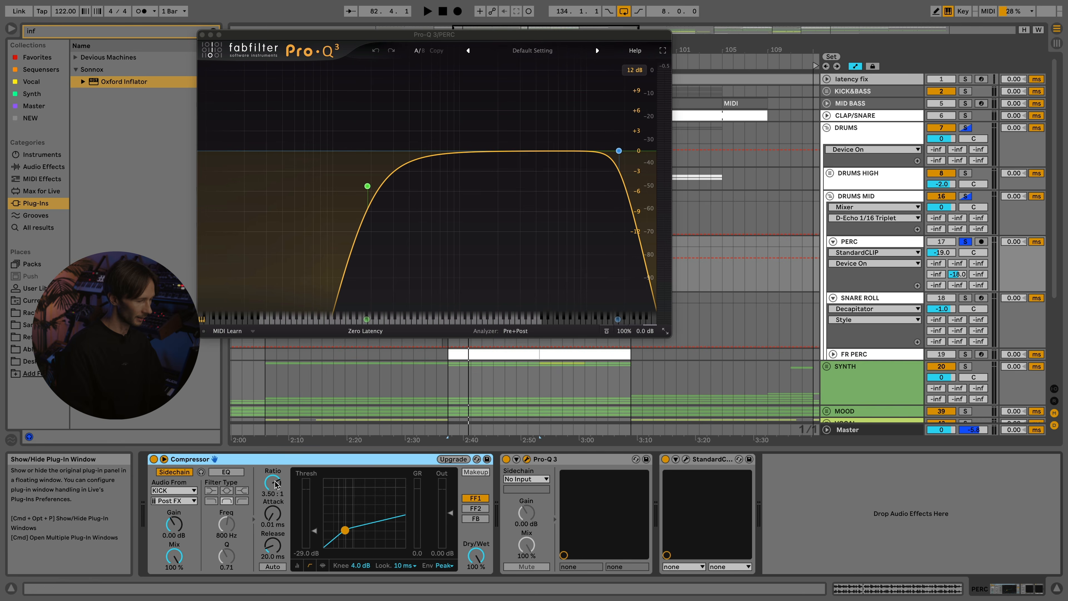
click(367, 185)
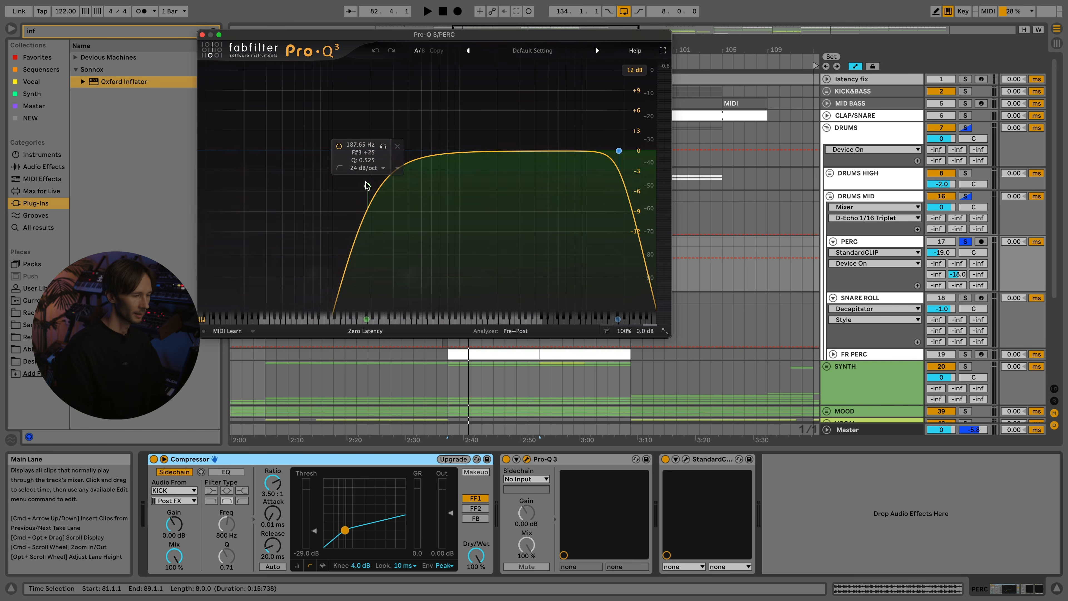
click(565, 171)
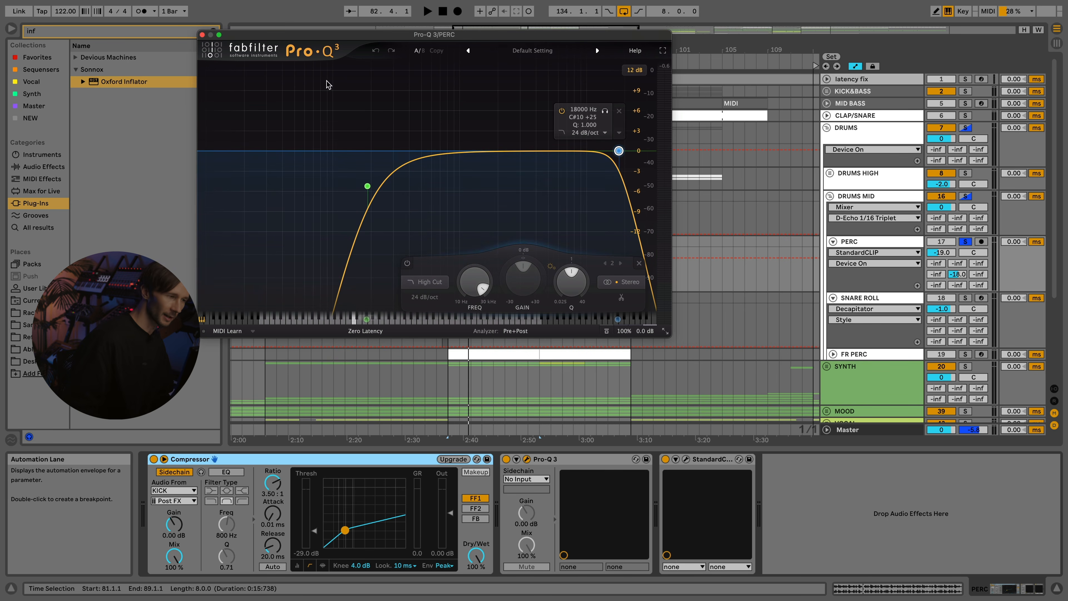
click(202, 36)
- Open the PERC track's StandardCLIP and play the loop to examine how it clips the percussion
click(685, 459)
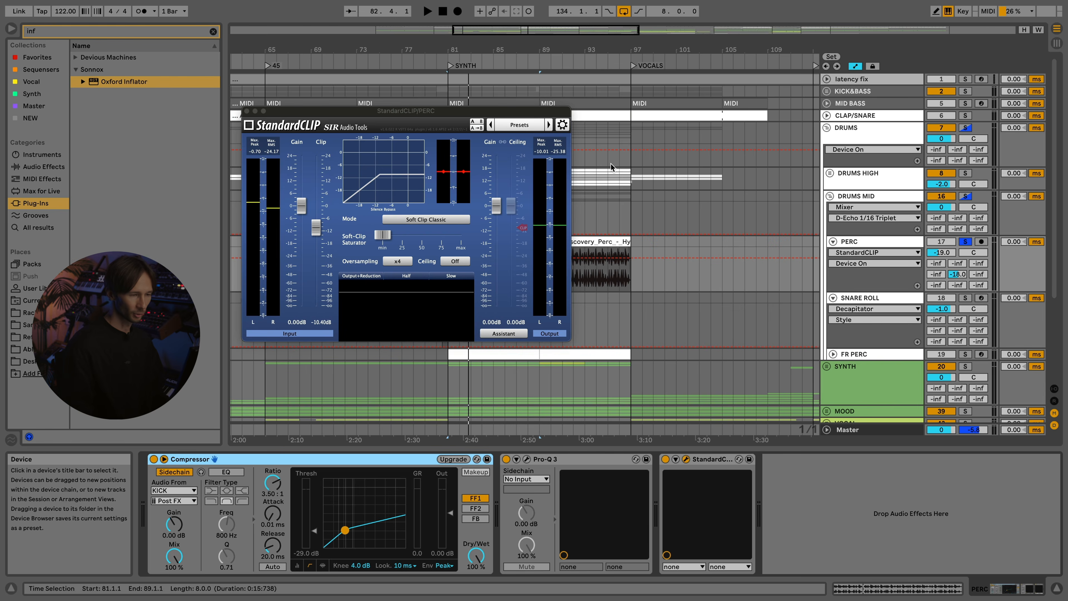
drag(505, 109, 399, 71)
click(492, 236)
key(space)
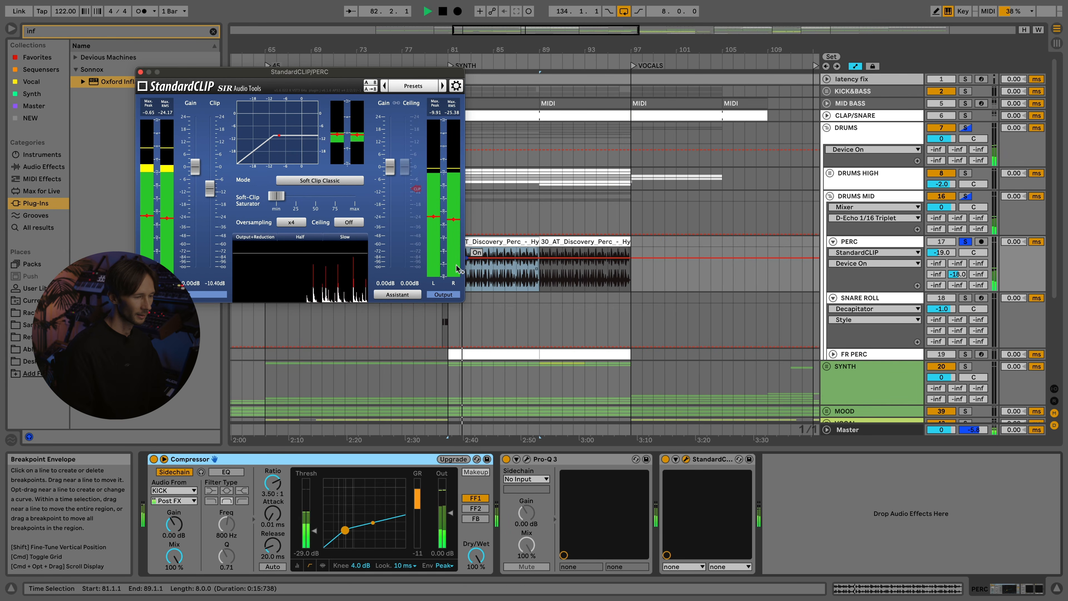
key(space)
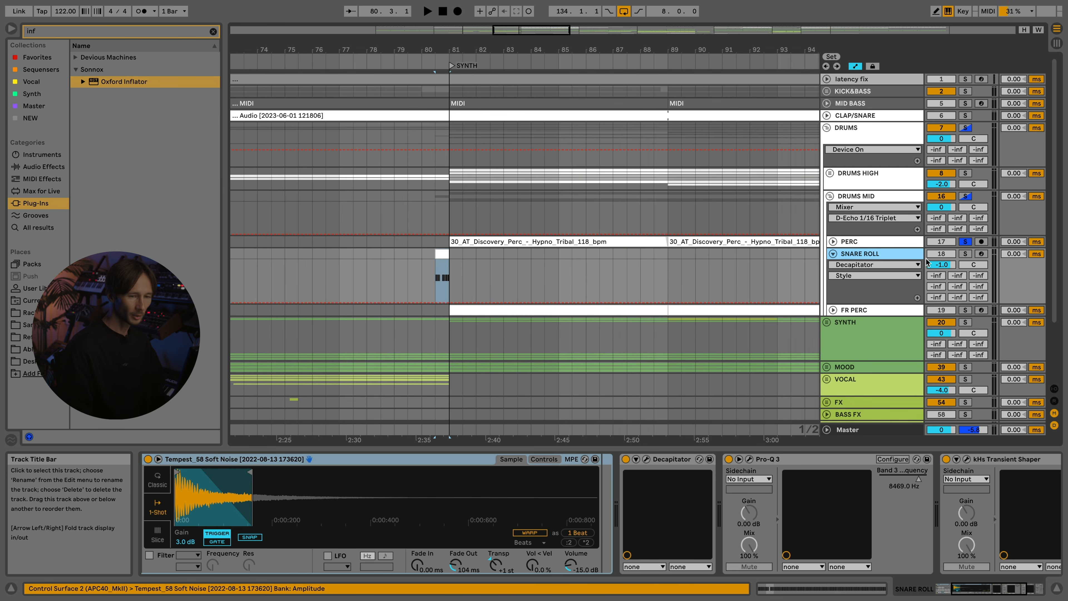
- Solo the SNARE ROLL track and play it while examining its Decapitator and Pro-Q 3 settings
click(970, 254)
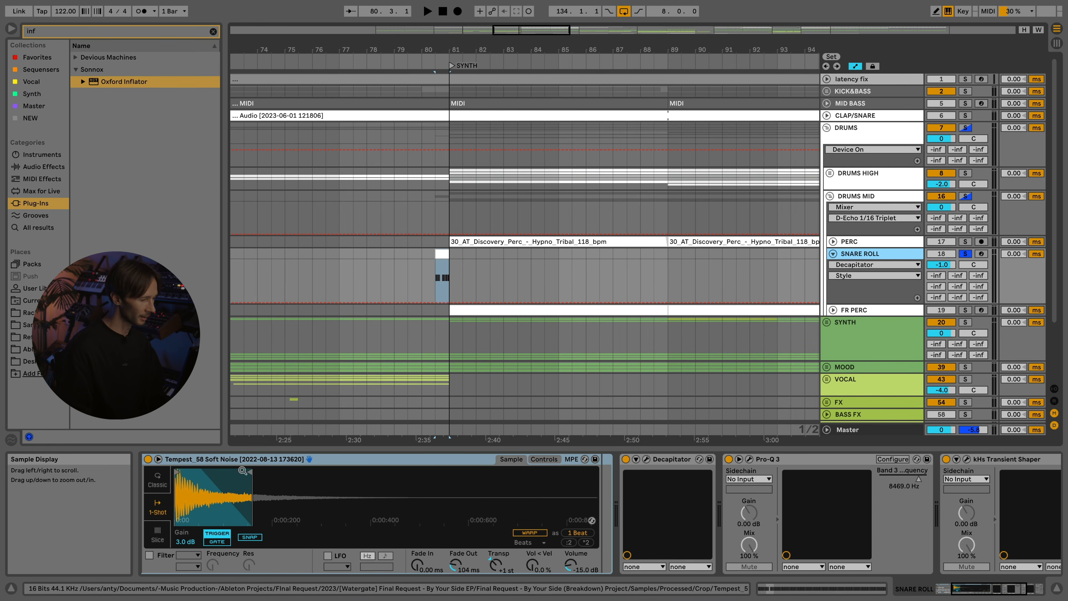
click(646, 459)
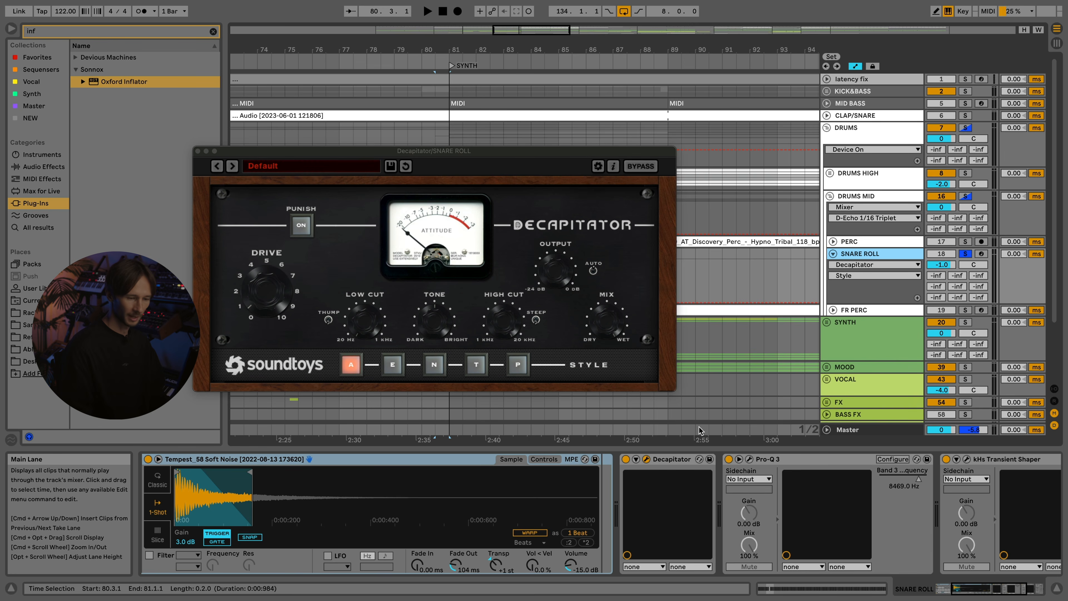
click(750, 458)
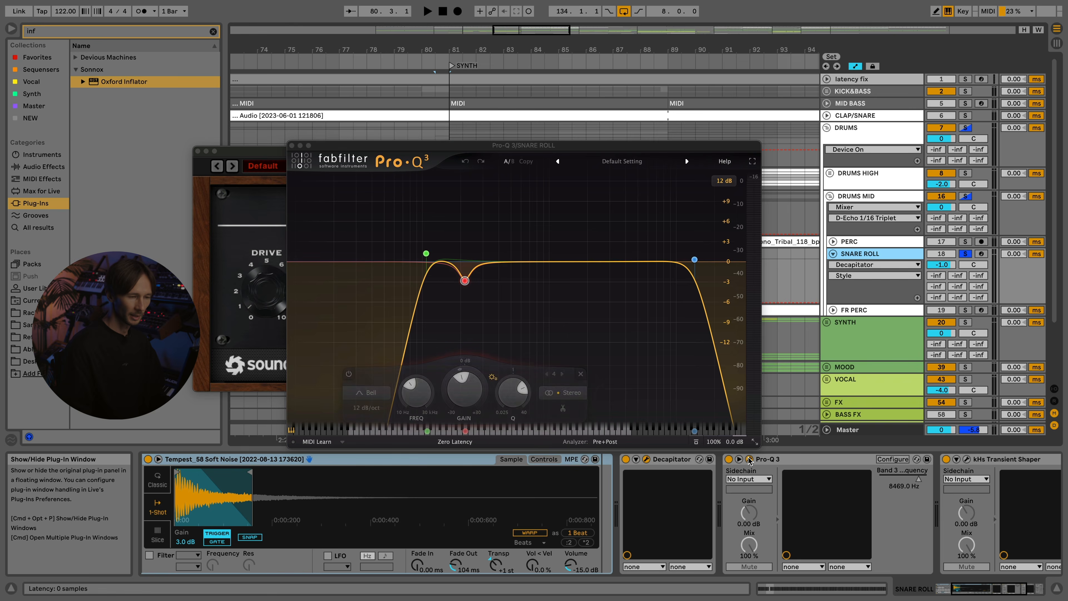
click(396, 254)
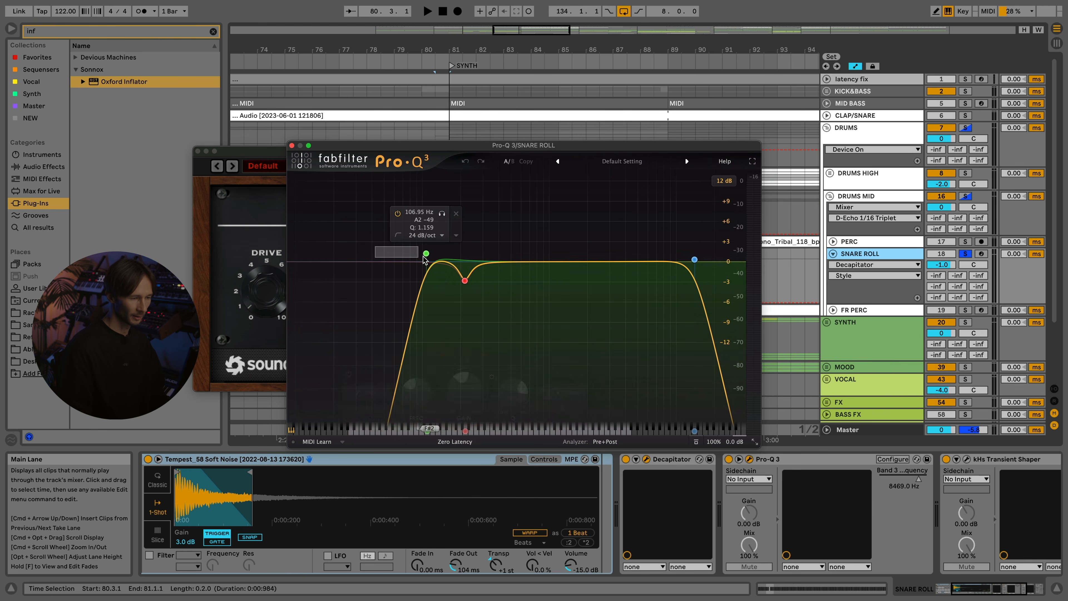
click(465, 281)
drag(479, 142, 477, 233)
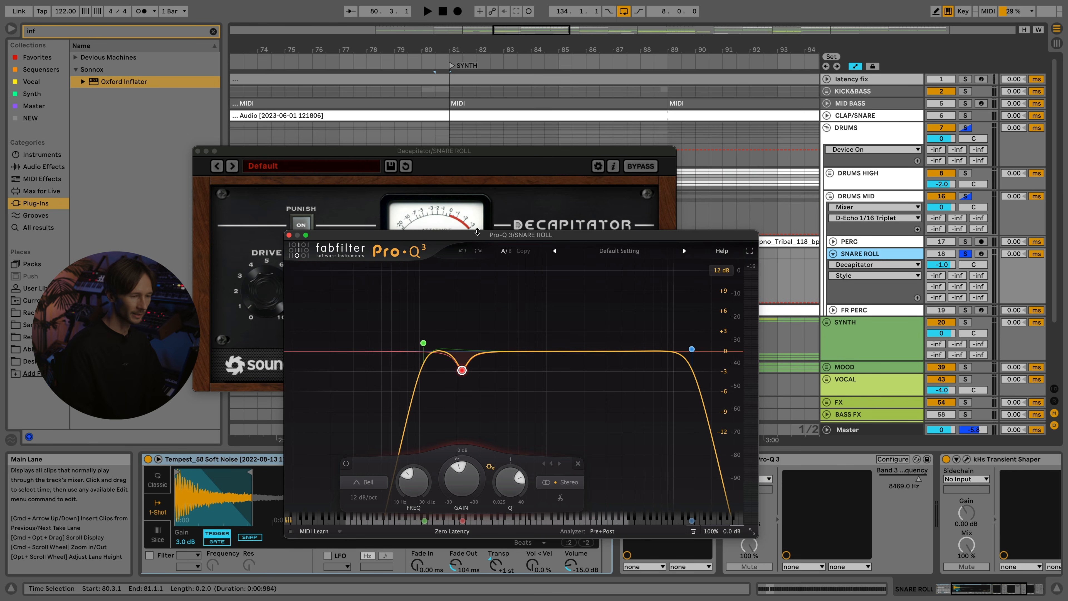
key(space)
mouse_move(498, 391)
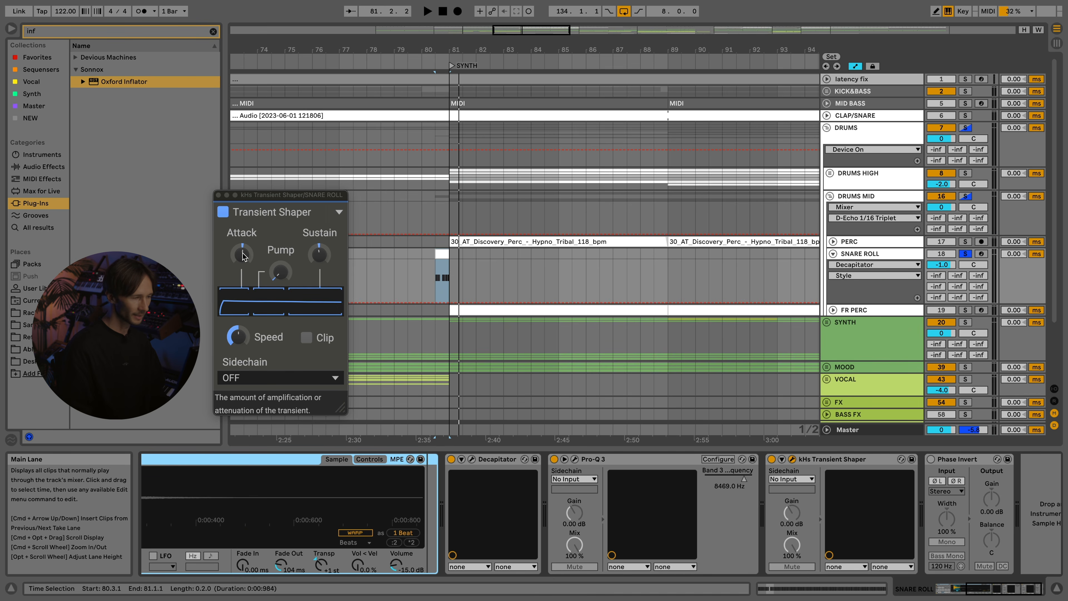
- Examine the attack amount in the SNARE ROLL track's kHs Transient Shaper, and check its Phase Invert device
click(243, 254)
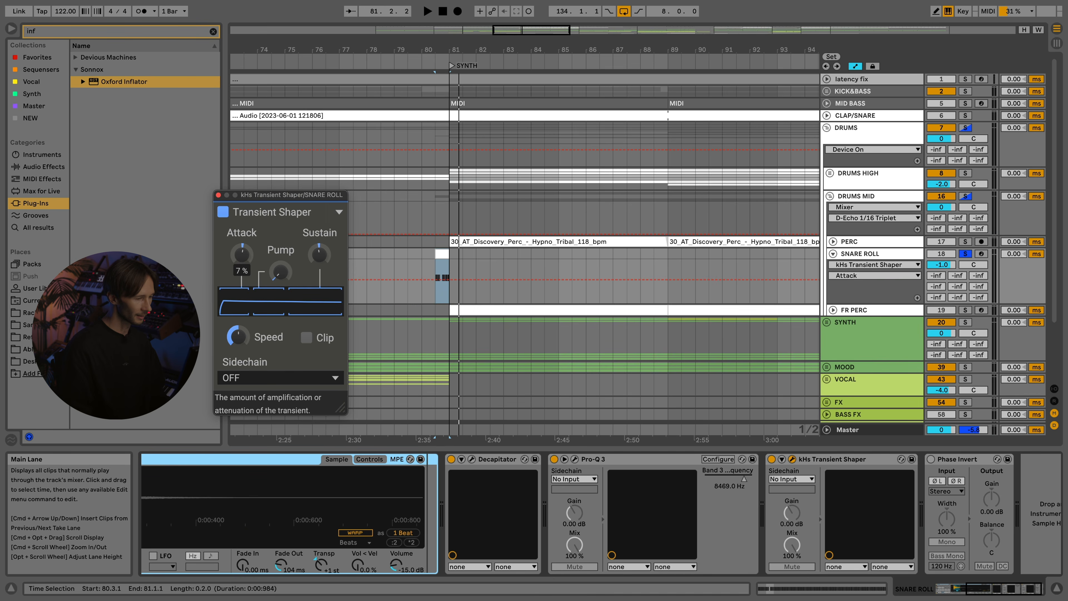
click(219, 195)
click(953, 460)
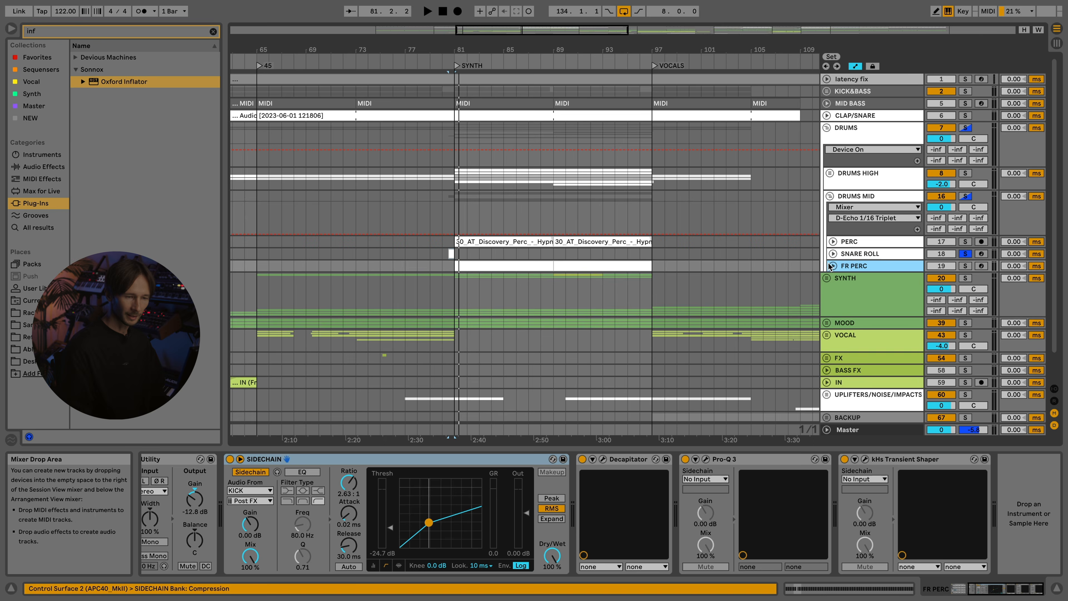
- Unfold the FR PERC track and examine the Noise Kit 1 drum rack at the start of its device chain
key(Right)
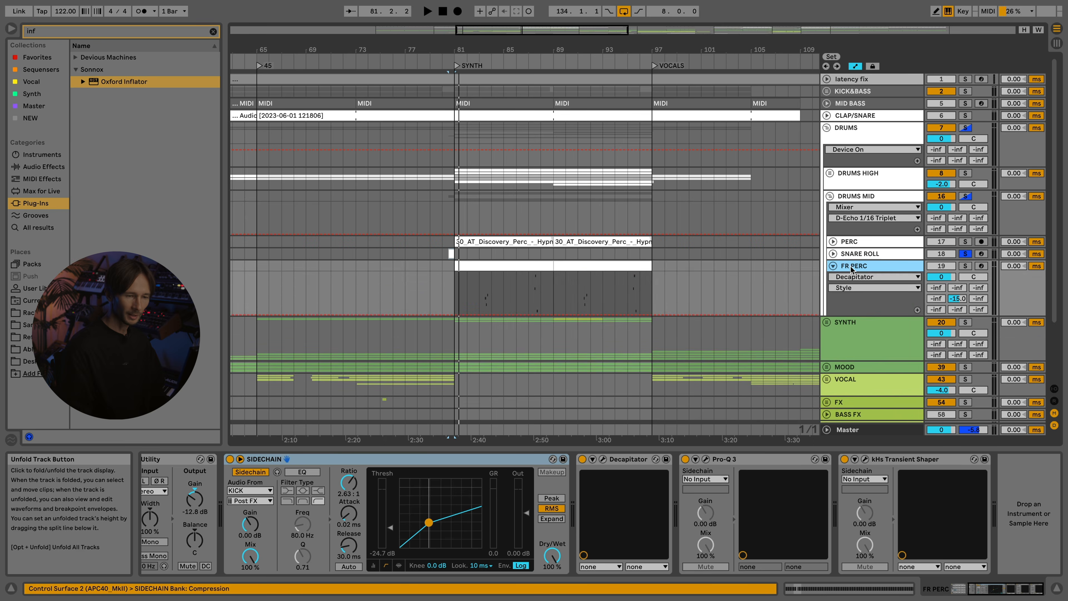
scroll(373, 490, left, 5)
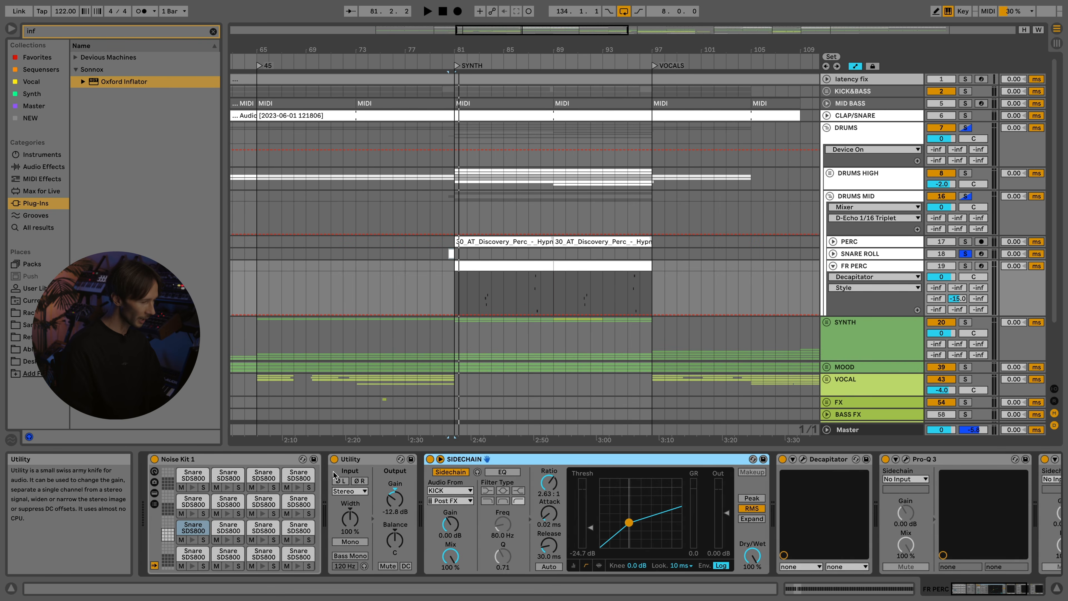
click(210, 459)
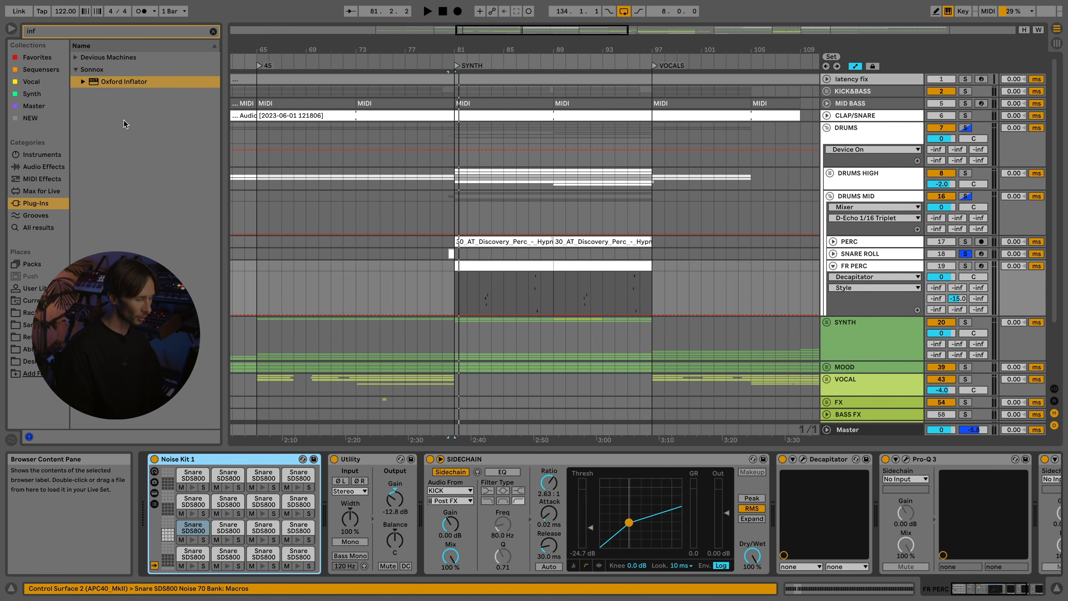
- Solo the FR PERC track and play its first group of hits from bar 83.3
scroll(476, 266, up, 10)
click(523, 294)
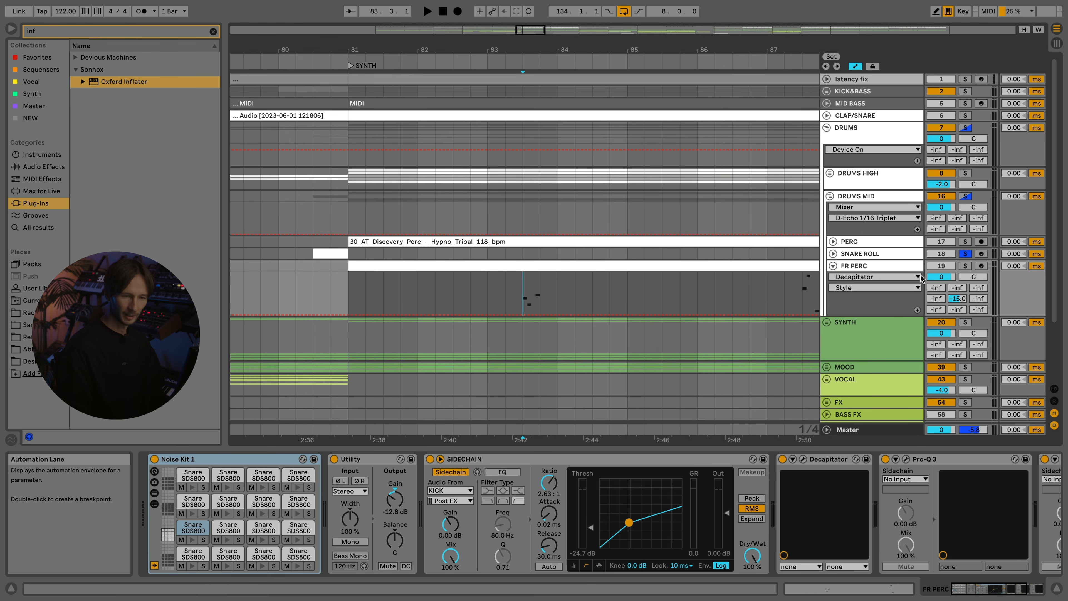
key(s)
key(space)
scroll(341, 303, down, 2)
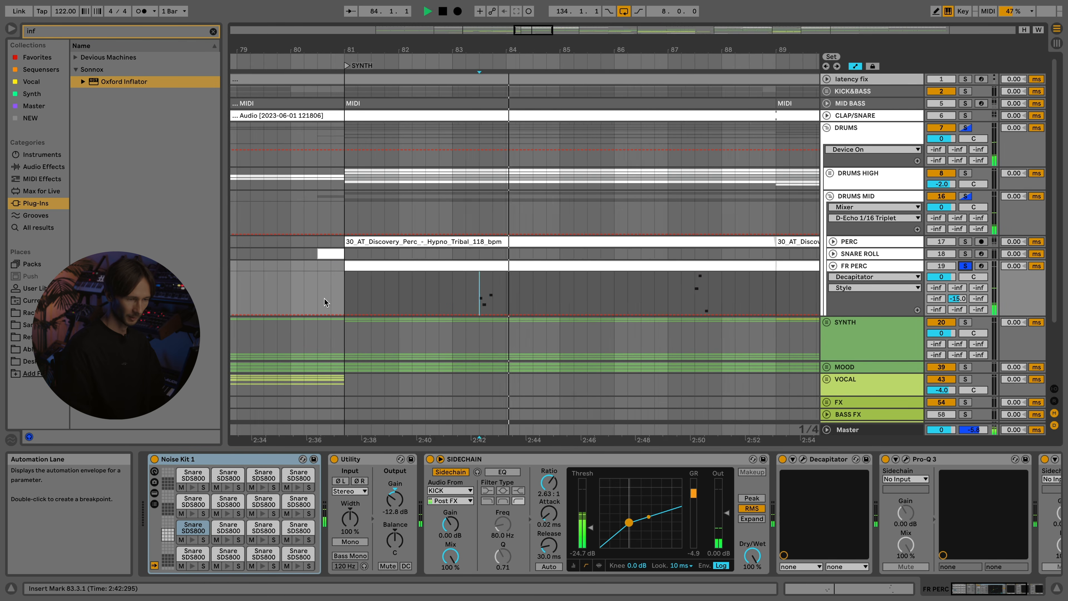
- Play the next FR PERC hits from bar 87.3, stop playback and fold the track
scroll(701, 312, right, 3)
scroll(701, 312, up, 3)
click(602, 294)
key(space)
key(space)
scroll(435, 293, down, 4)
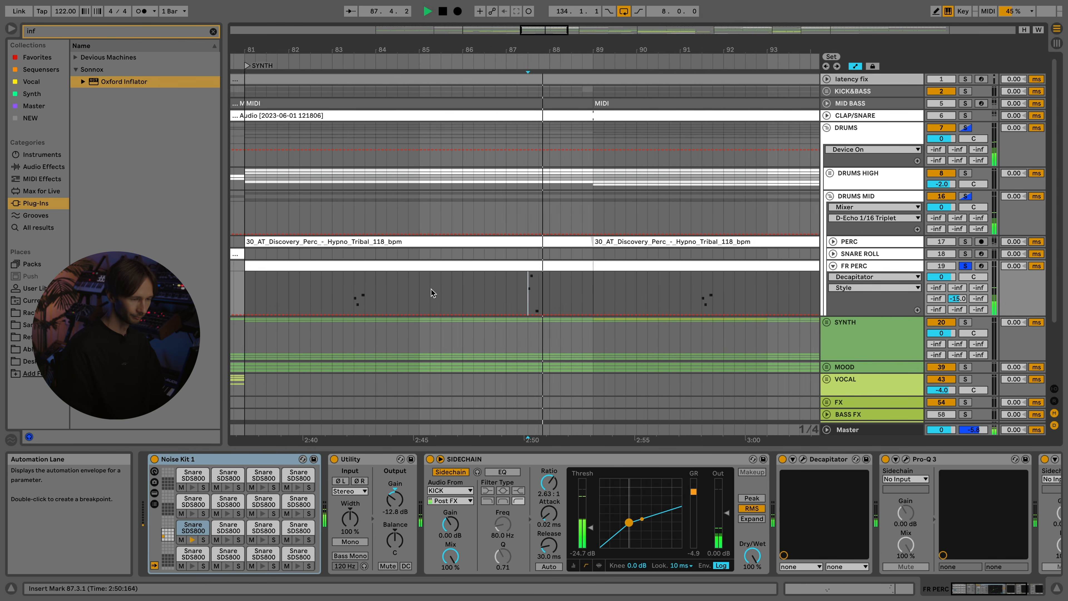
key(space)
click(828, 269)
click(832, 266)
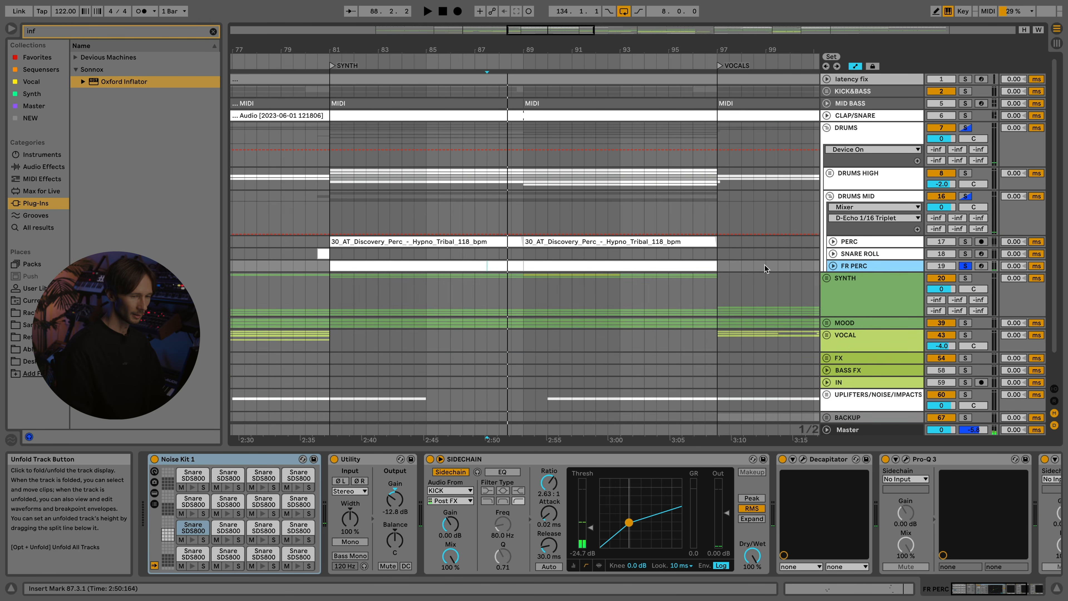
- Examine the FR PERC track's SIDECHAIN compressor keyed from KICK, and open its Decapitator
scroll(437, 266, down, 3)
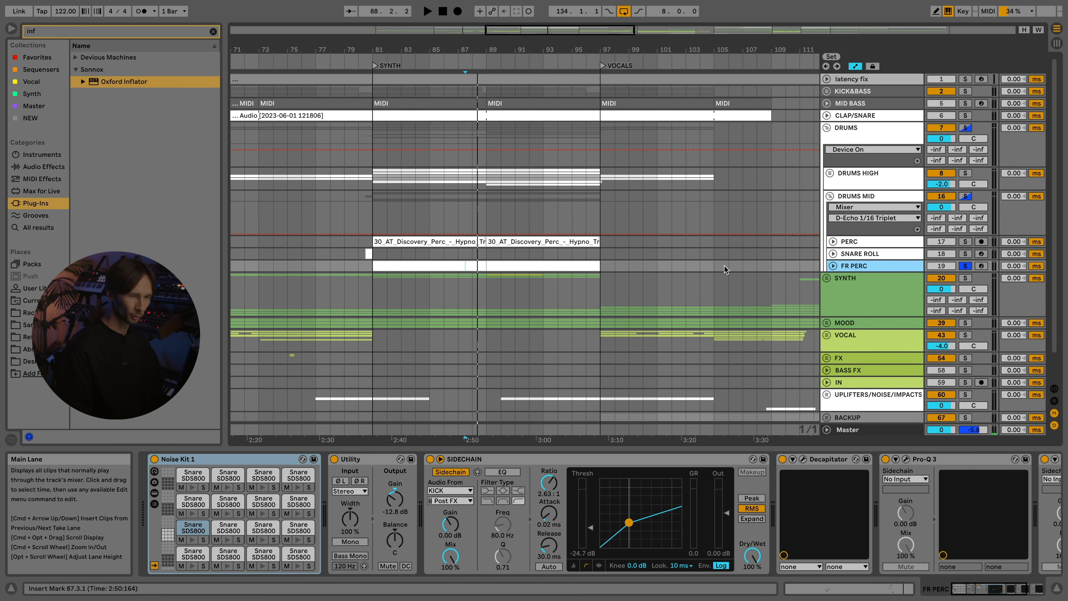
click(487, 459)
scroll(550, 478, right, 3)
click(673, 459)
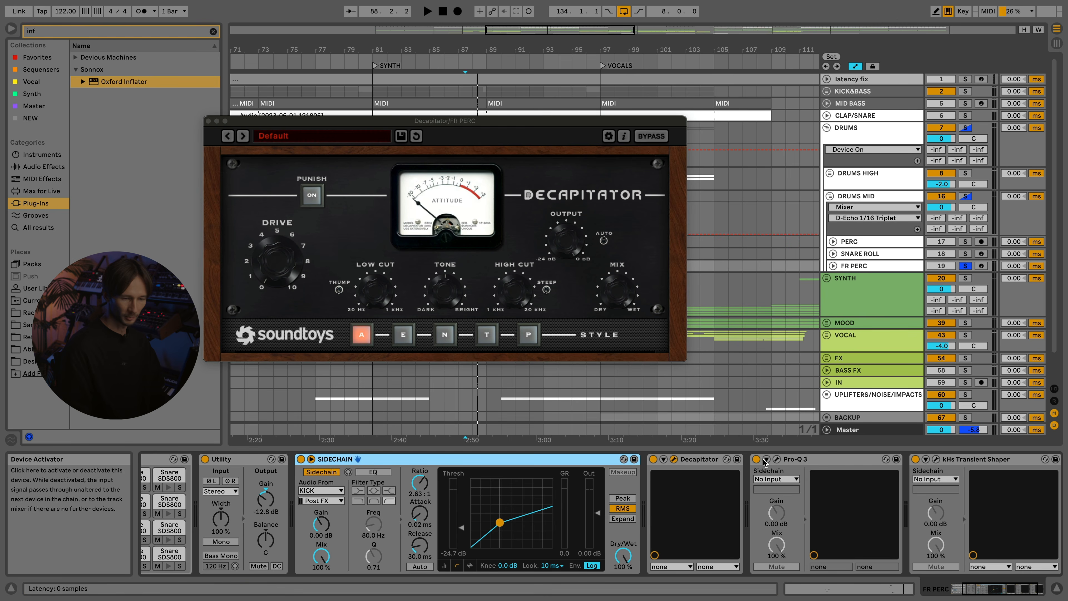
- Examine the low-cut and high-cut bands in the FR PERC track's Pro-Q 3 and close it
click(777, 459)
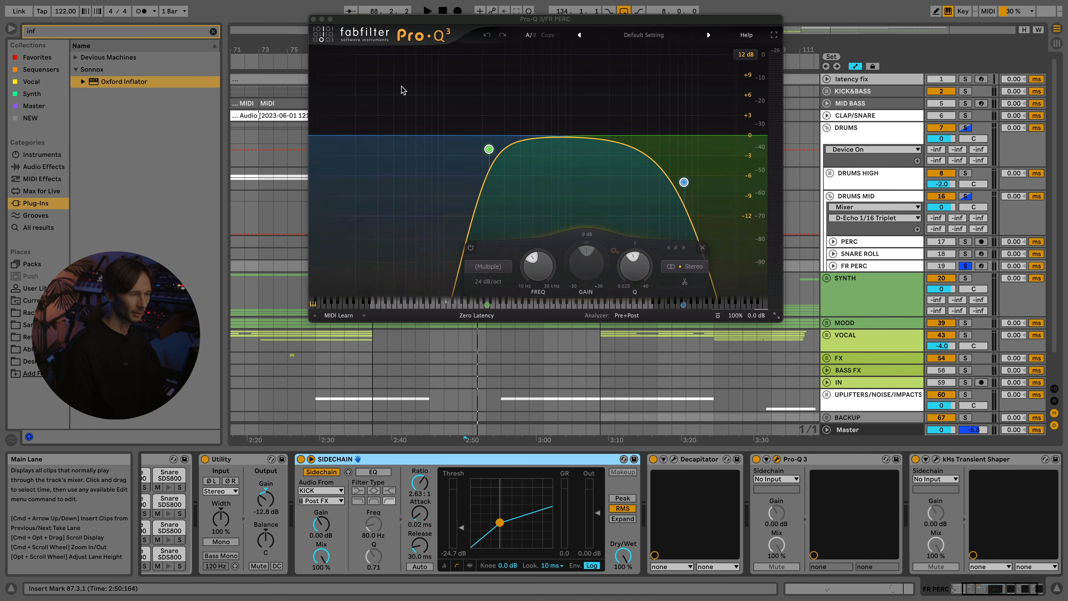
click(488, 149)
click(683, 182)
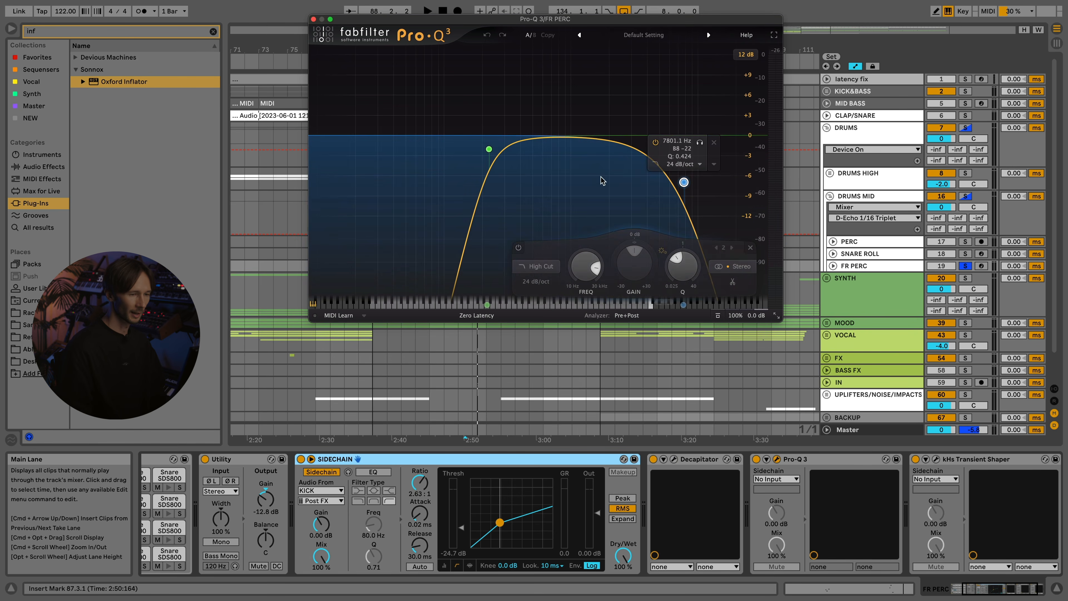
click(313, 18)
- Check the kHs Transient Shaper at the end of the FR PERC device chain and close it
scroll(820, 505, right, 3)
click(864, 459)
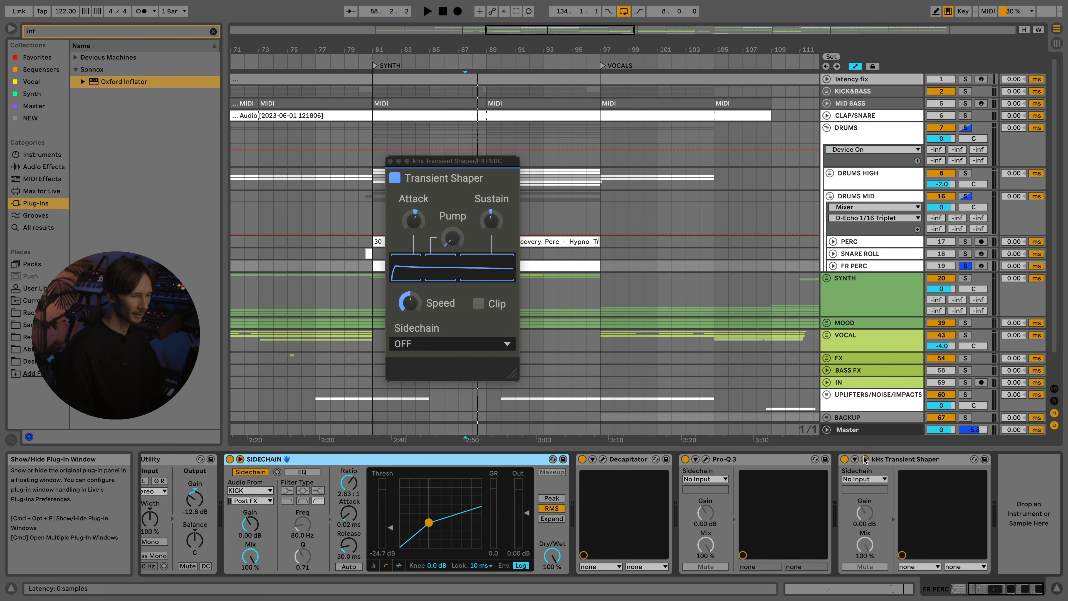
click(391, 161)
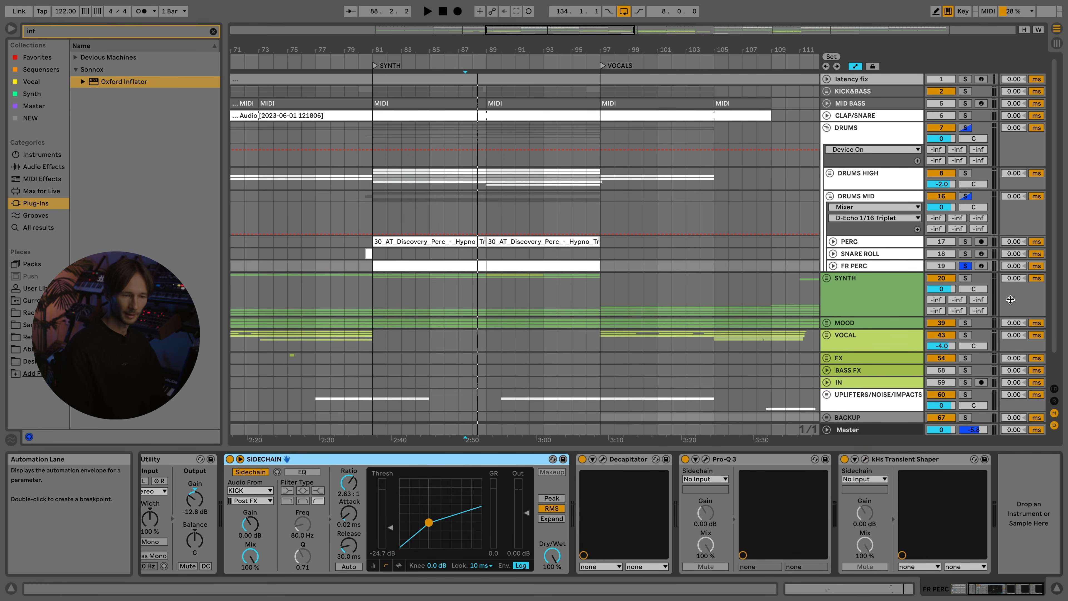
- Fold the DRUMS MID group and open the Shadow Hills Class A Mastering Comp on the soloed DRUMS group
click(830, 196)
click(856, 131)
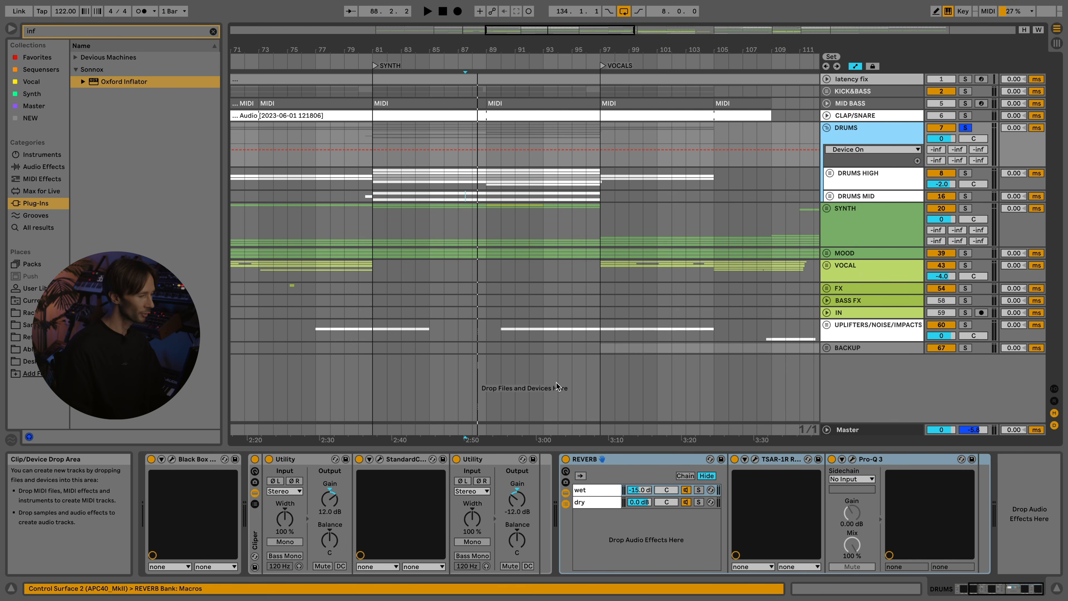
scroll(213, 476, left, 5)
click(174, 460)
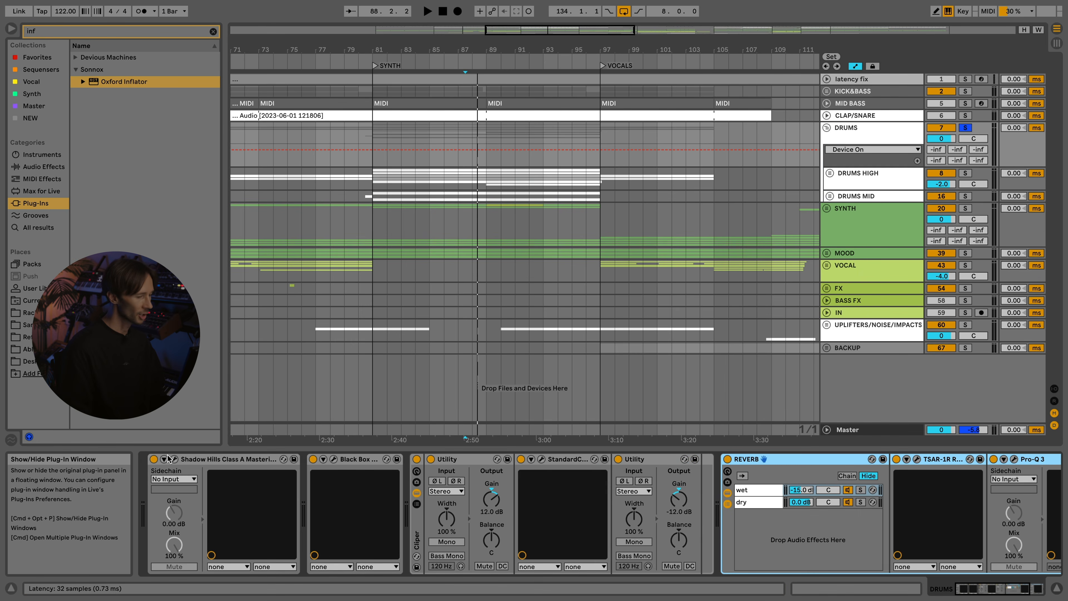
- Play the DRUMS group around bar 89 while watching the Shadow Hills compressor's meters, keeping its whole window in view
drag(547, 43, 531, 256)
click(493, 164)
scroll(493, 165, up, 3)
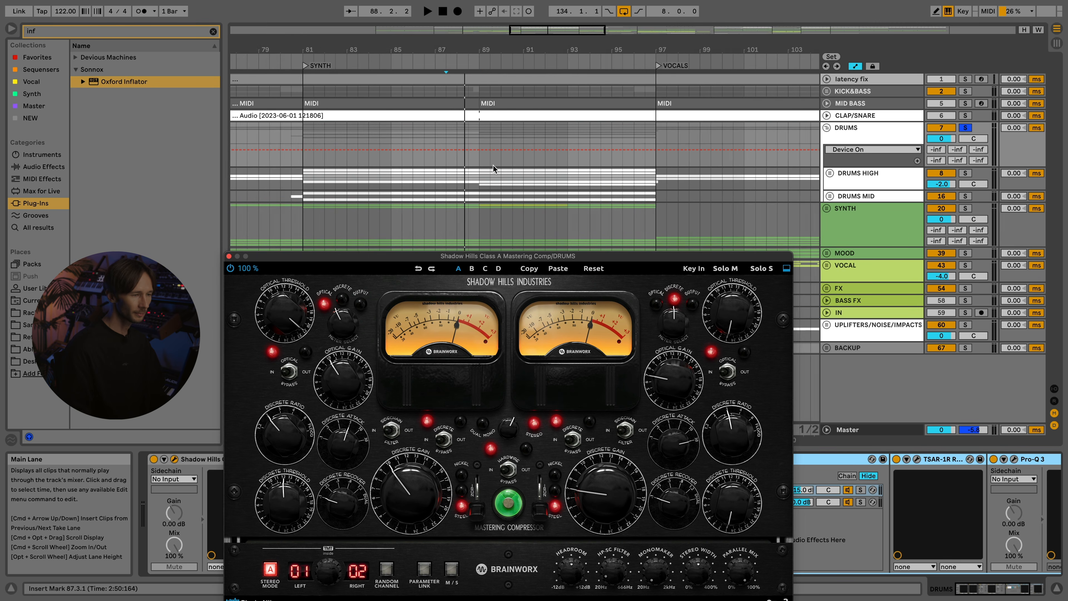
key(space)
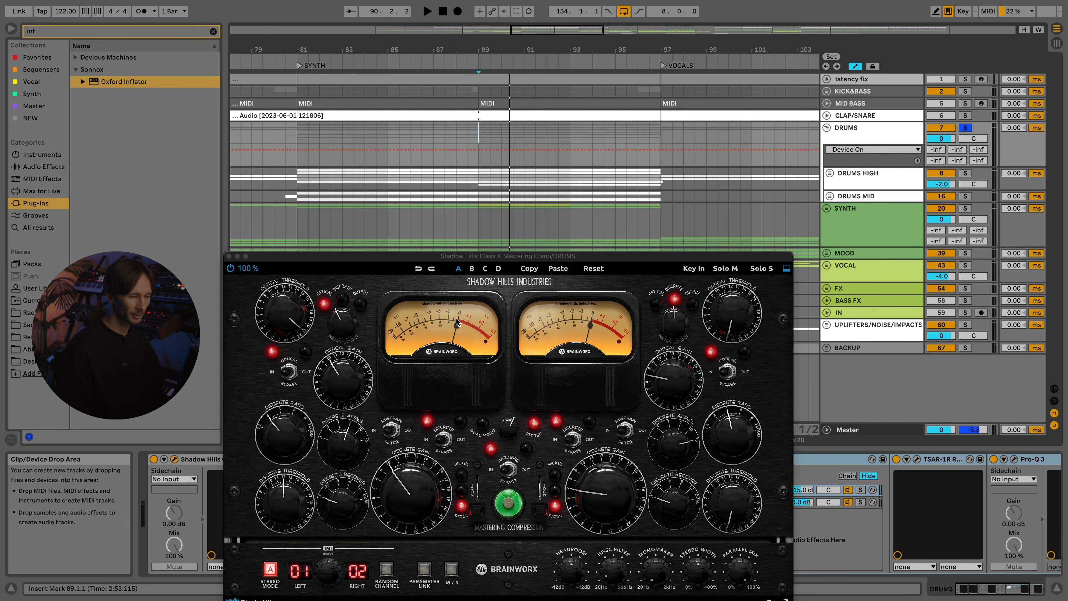
drag(577, 257, 554, 123)
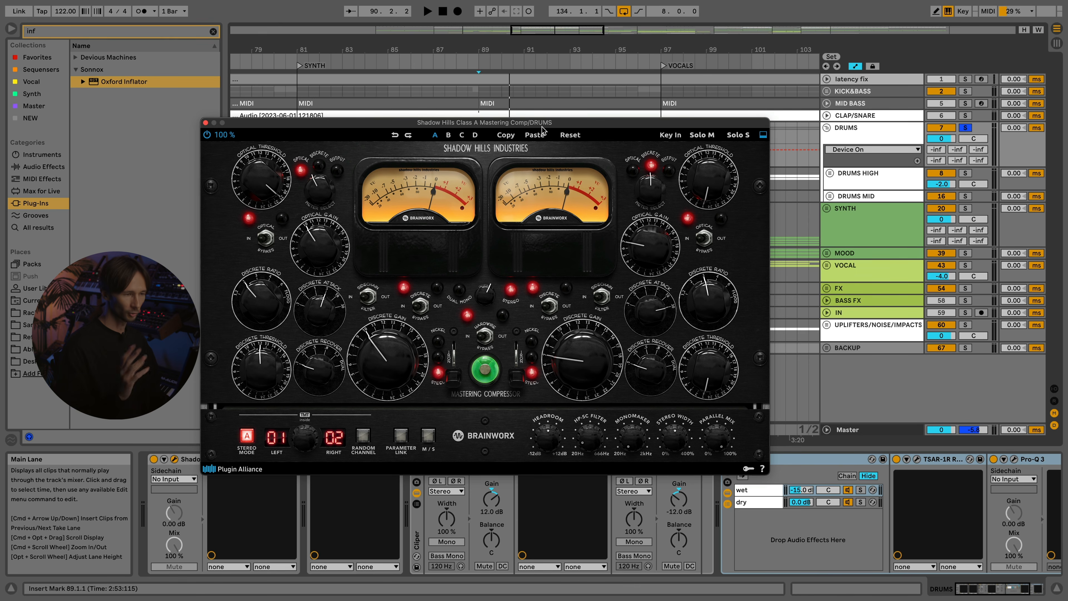
- Switch from the Shadow Hills compressor to the DRUMS group's Black Box HG-2 and examine its Air Amount
key(super+alt+p)
click(334, 458)
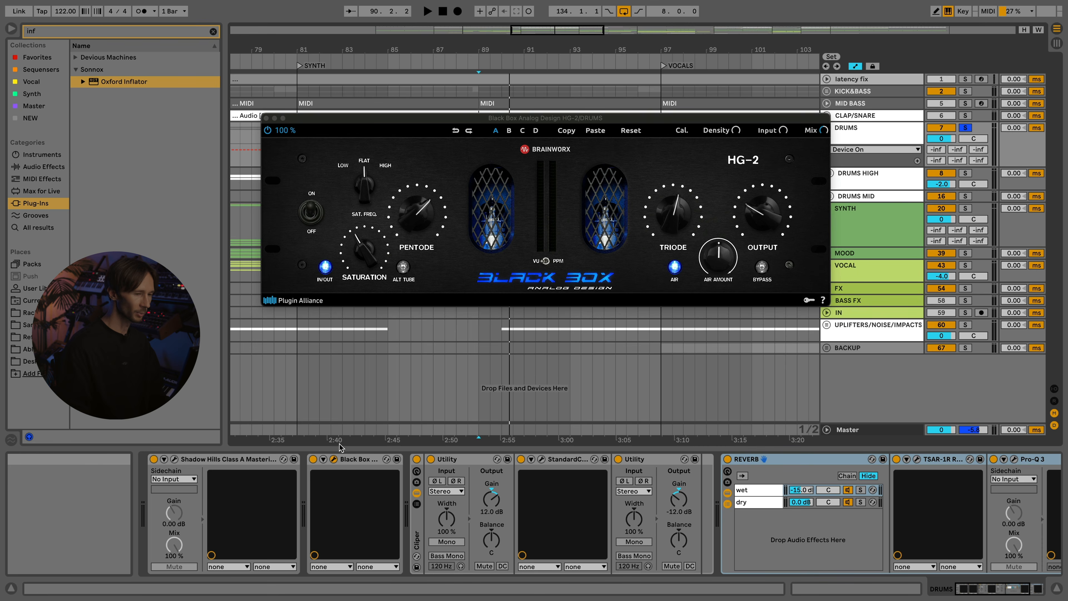
click(720, 259)
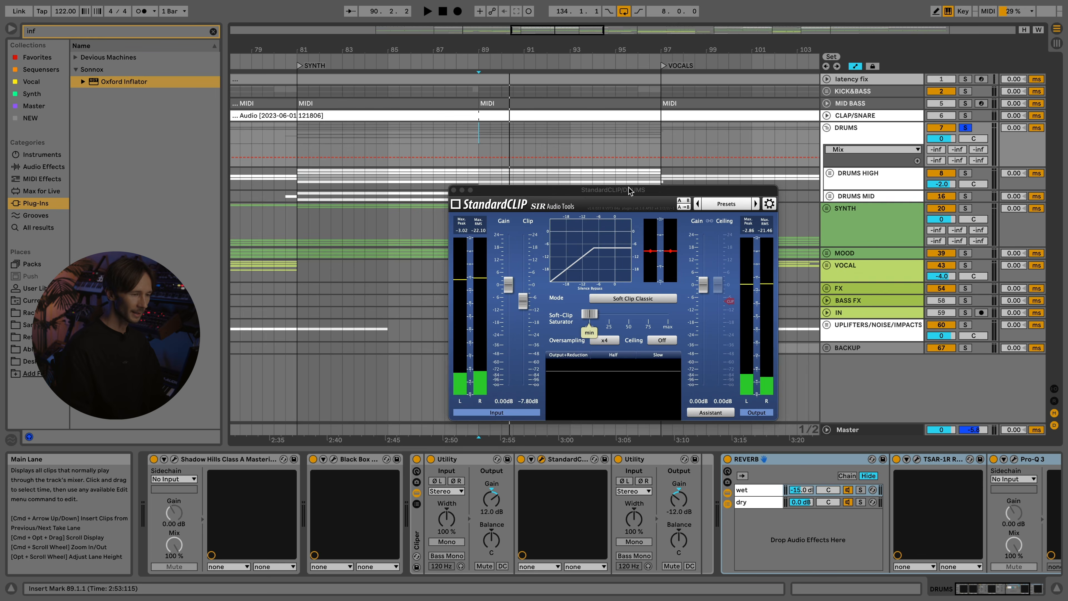
- Play the drums from bar 89.1 while watching the clipping in StandardCLIP, and close the plug-in
click(482, 153)
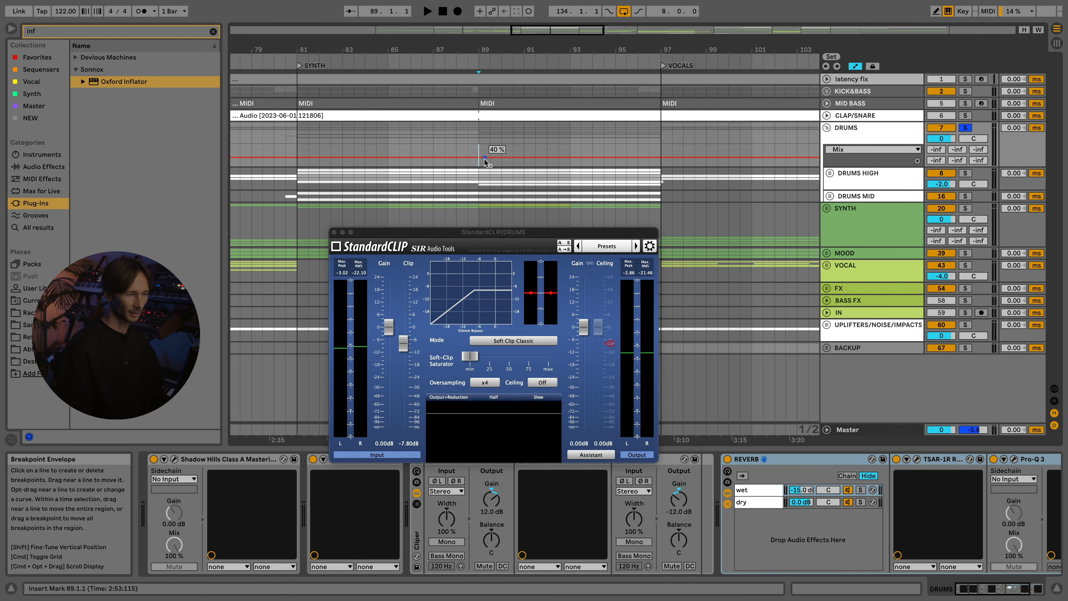
key(space)
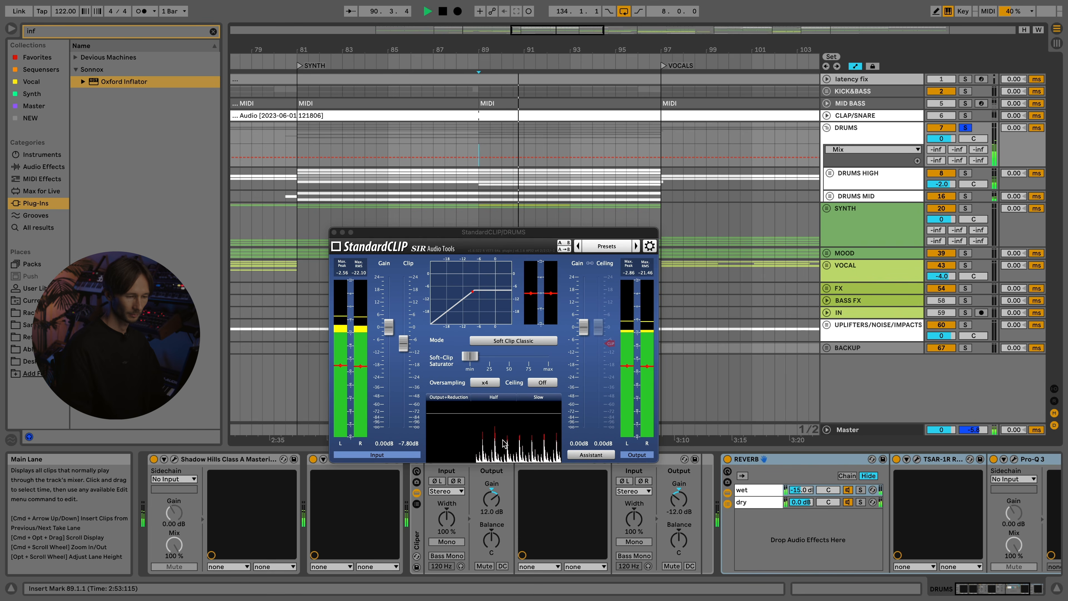
key(space)
key(super+alt+p)
- Play the drums from bar 89.1 to hear the DRUMS group's REVERB rack, and stop playback
click(848, 512)
scroll(849, 512, right, 4)
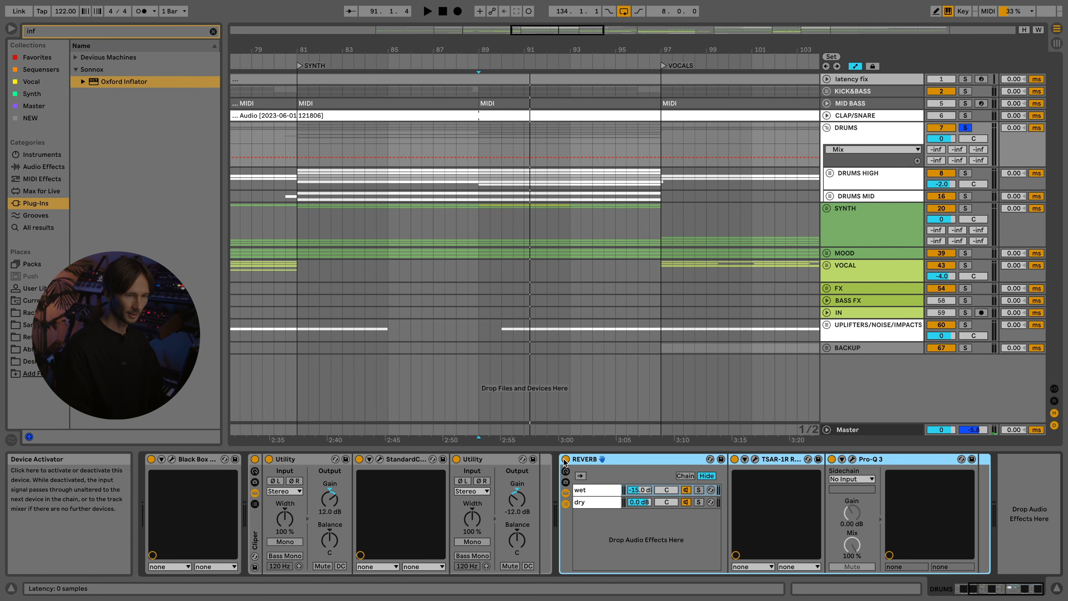
key(space)
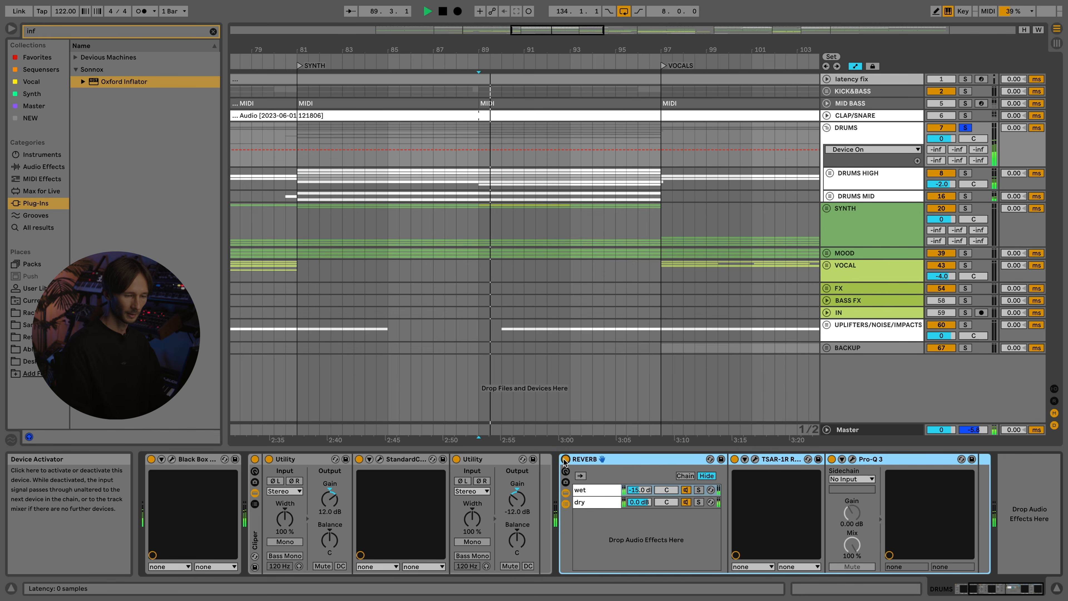
key(space)
- Examine the DRUMS group's TSAR-1R Reverb, compare it with the CLAP/SNARE track's reverb chain, and close the plug-in
click(754, 459)
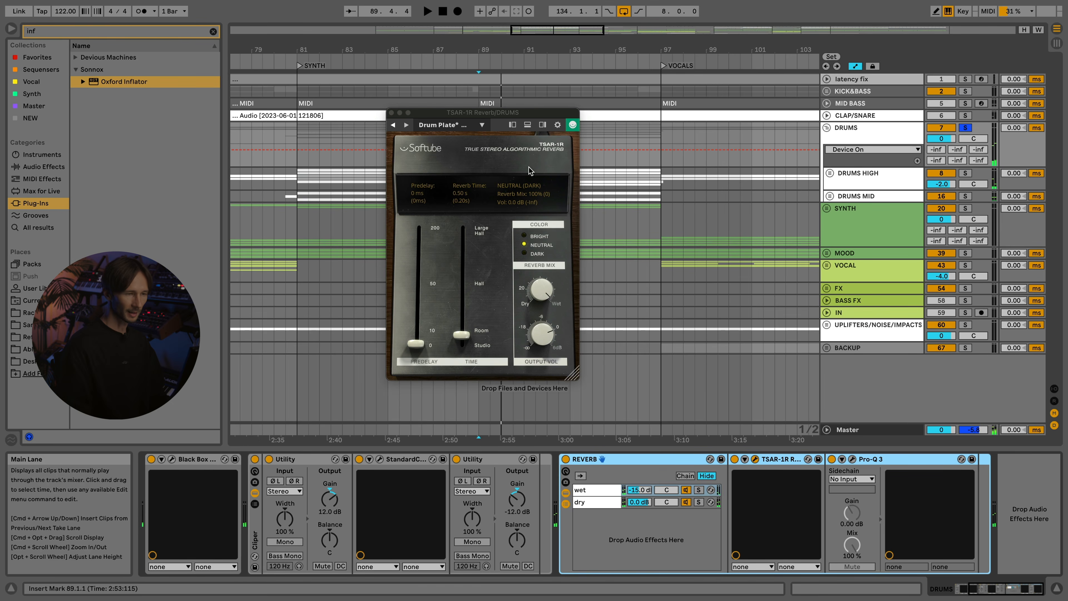
click(879, 119)
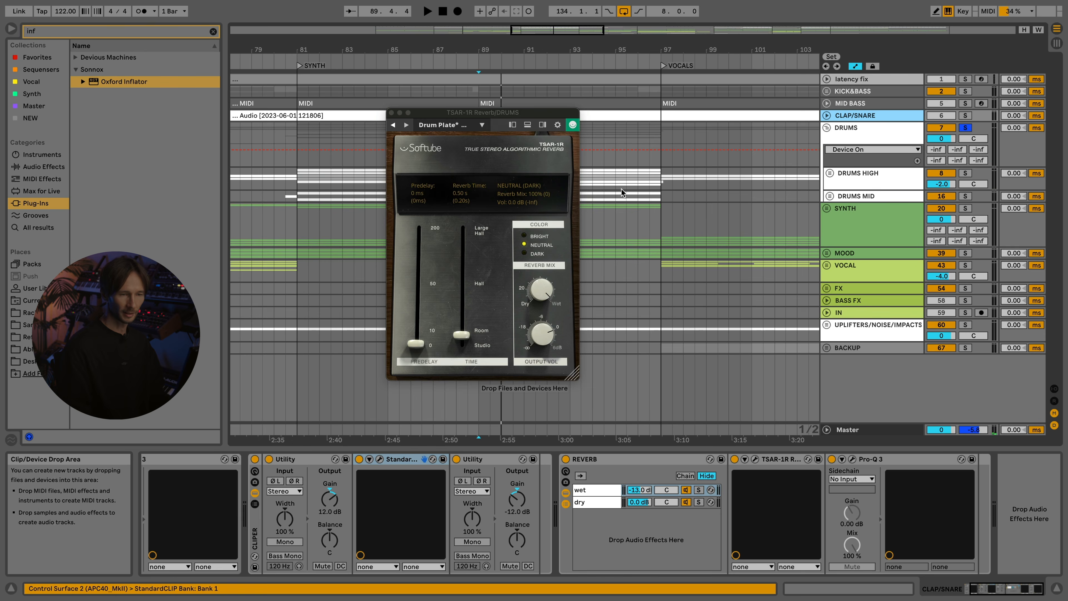
click(391, 112)
- Fold the DRUMS group and solo the SYNTH group instead
click(826, 128)
click(903, 160)
click(965, 151)
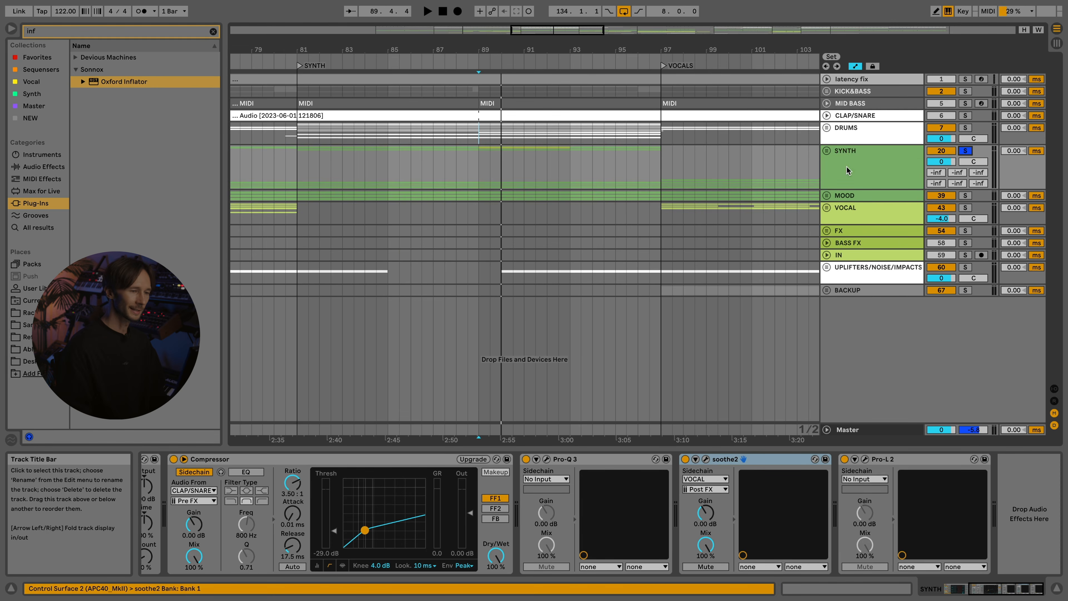
- Solo the MAIN SYNTH track inside the SYNTH group and unfold it to show its automation lanes
click(826, 229)
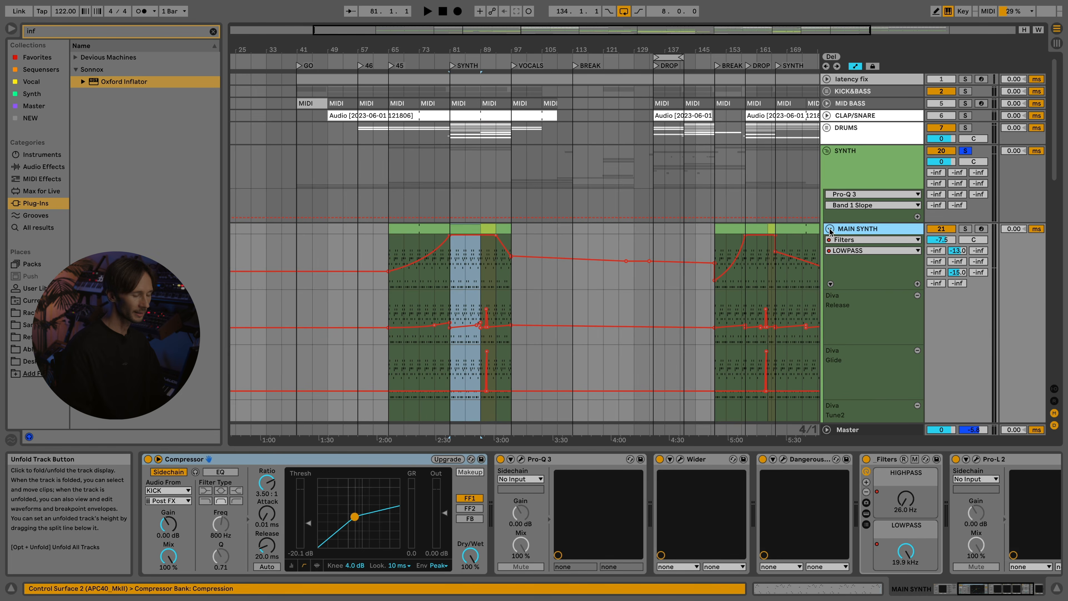
click(827, 229)
click(965, 229)
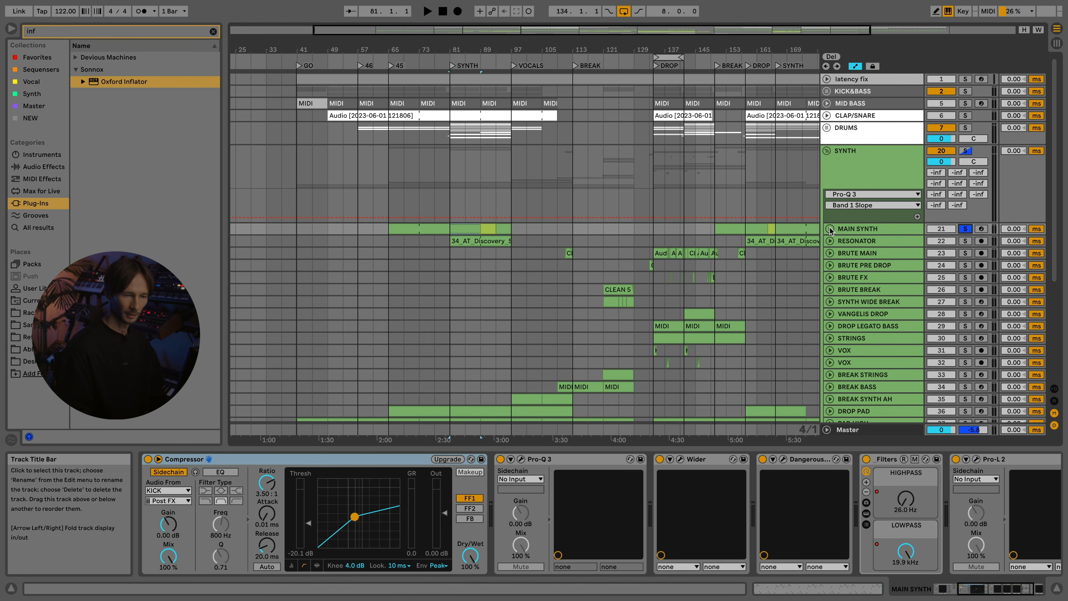
click(829, 228)
- Play MAIN SYNTH from bar 81 while examining its lowpass, Release, Glide and Tune2 automation, and stop
scroll(450, 276, up, 8)
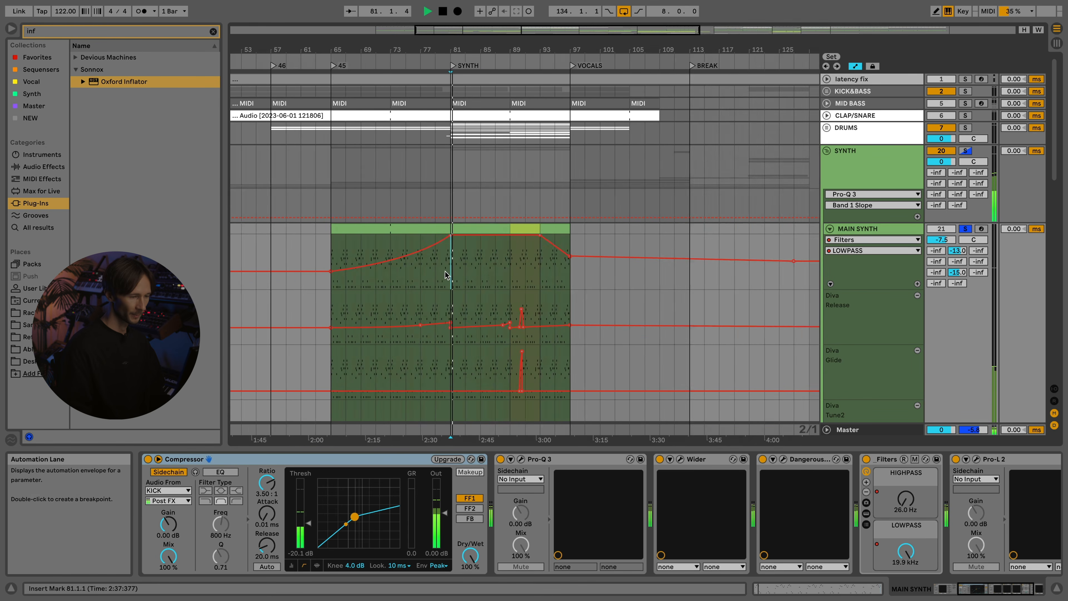
scroll(492, 278, down, 3)
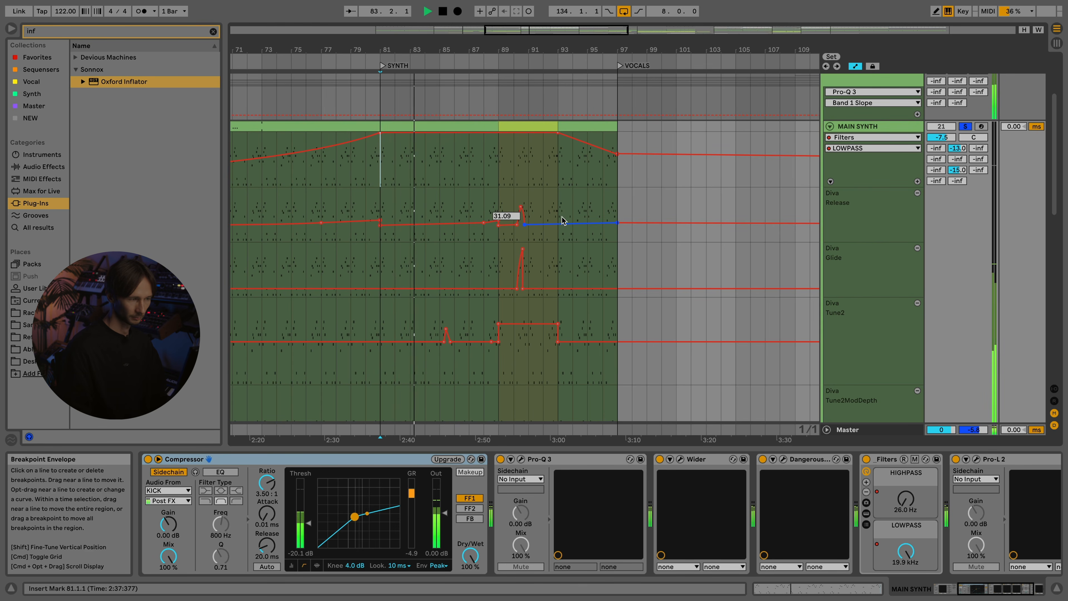
key(space)
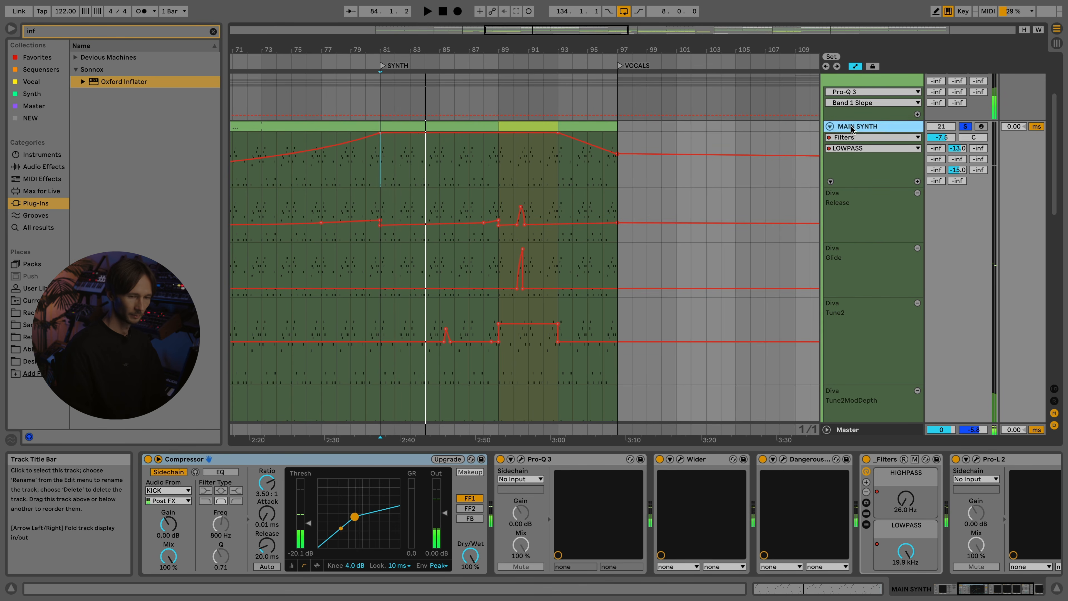
- Examine the Detuned_03 patch in MAIN SYNTH's Diva and move its window clear of the automation lanes
scroll(176, 463, up, 3)
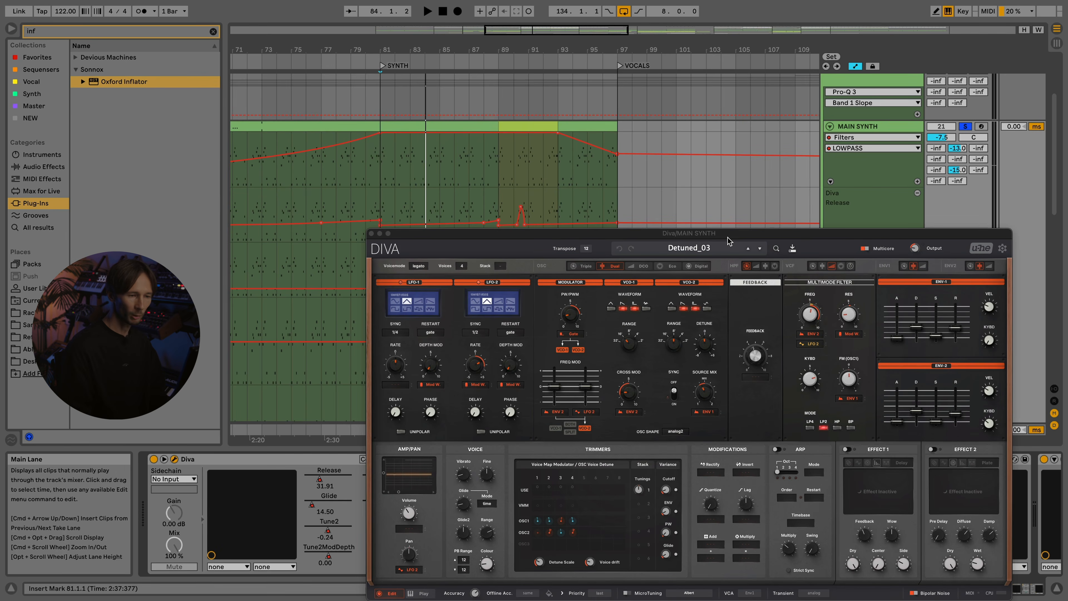
drag(715, 237, 437, 80)
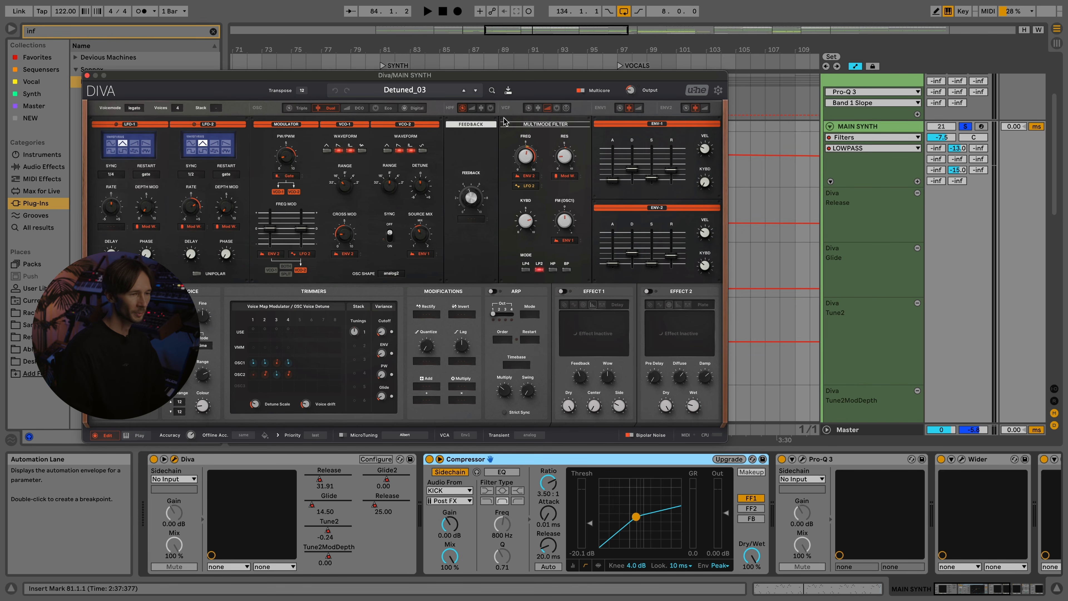
drag(542, 77, 250, 98)
- Play MAIN SYNTH from bar 88.2 to hear the Diva Tune2 automation, and stop playback
scroll(512, 252, down, 2)
scroll(440, 295, down, 1)
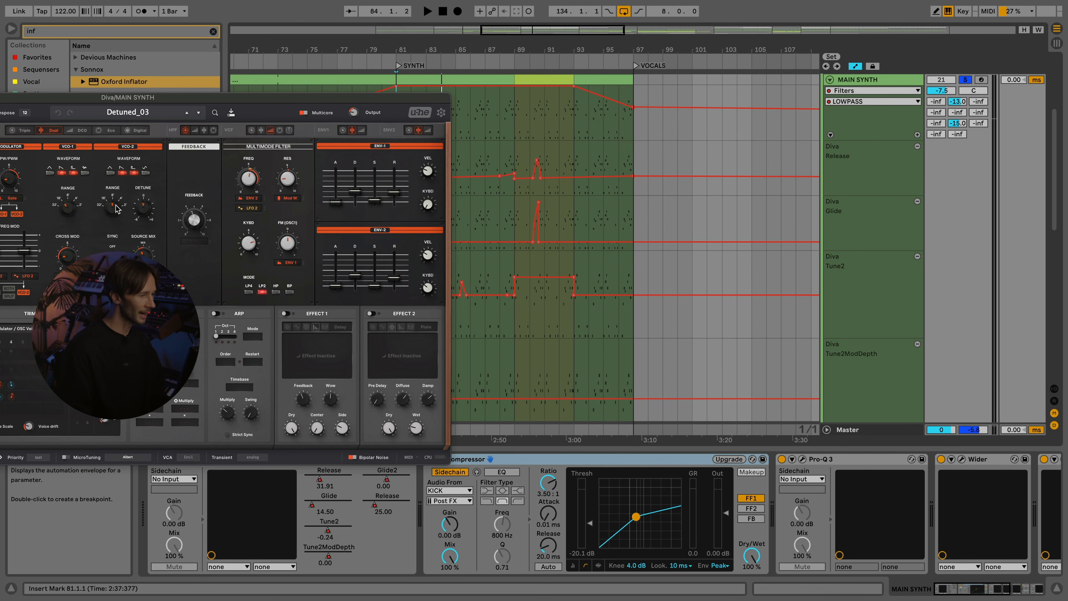
scroll(518, 279, up, 5)
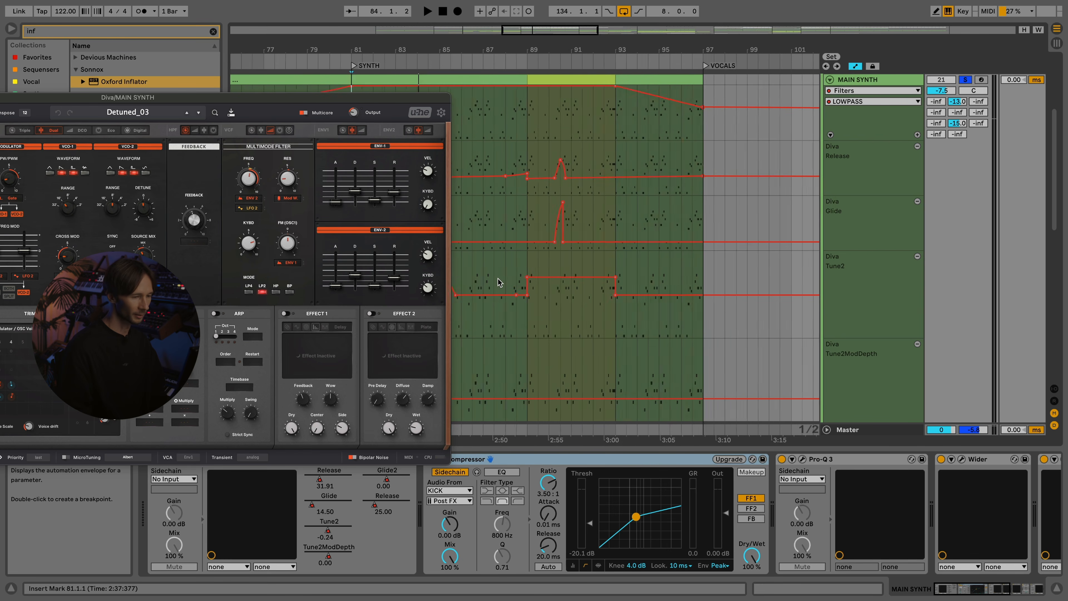
scroll(521, 275, up, 2)
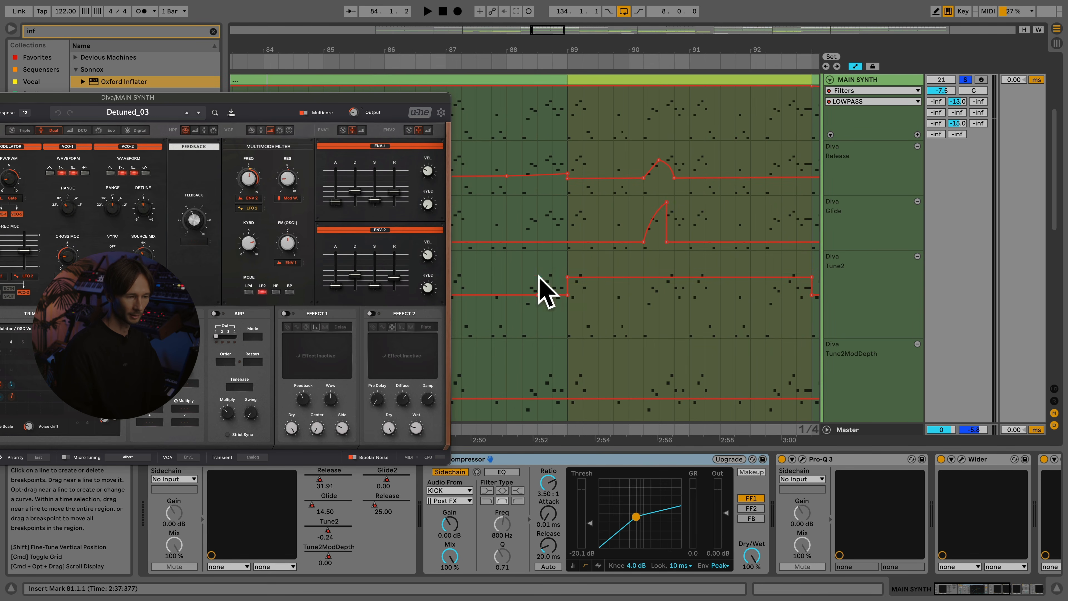
click(522, 275)
key(space)
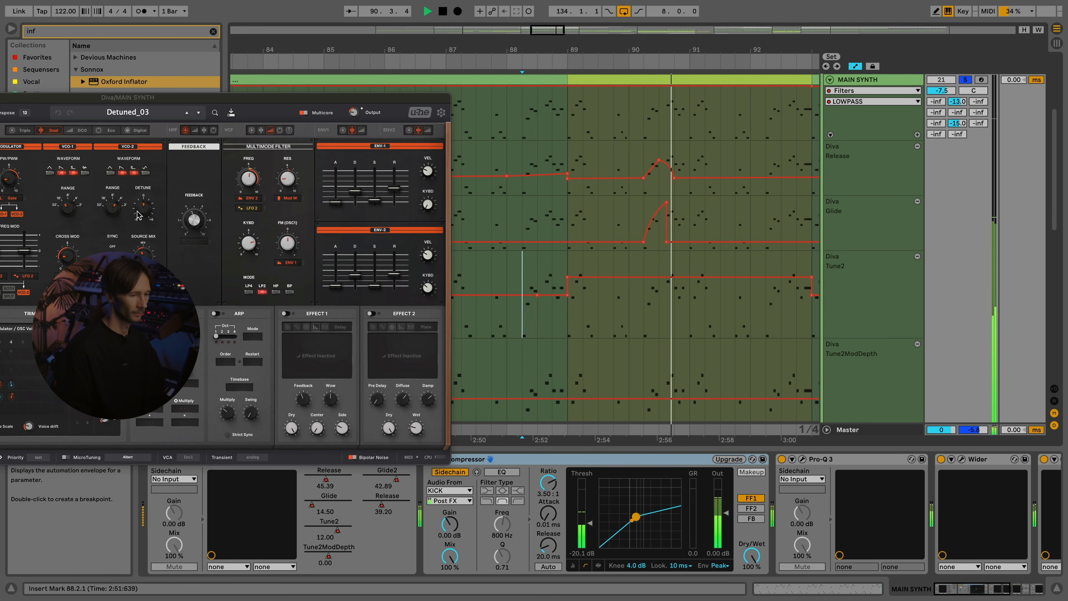
key(space)
- Highlight the Diva Glide automation from 90.2 to 91.1 and play that passage from bar 90.1
scroll(547, 252, right, 3)
drag(567, 210, 617, 218)
scroll(627, 223, up, 2)
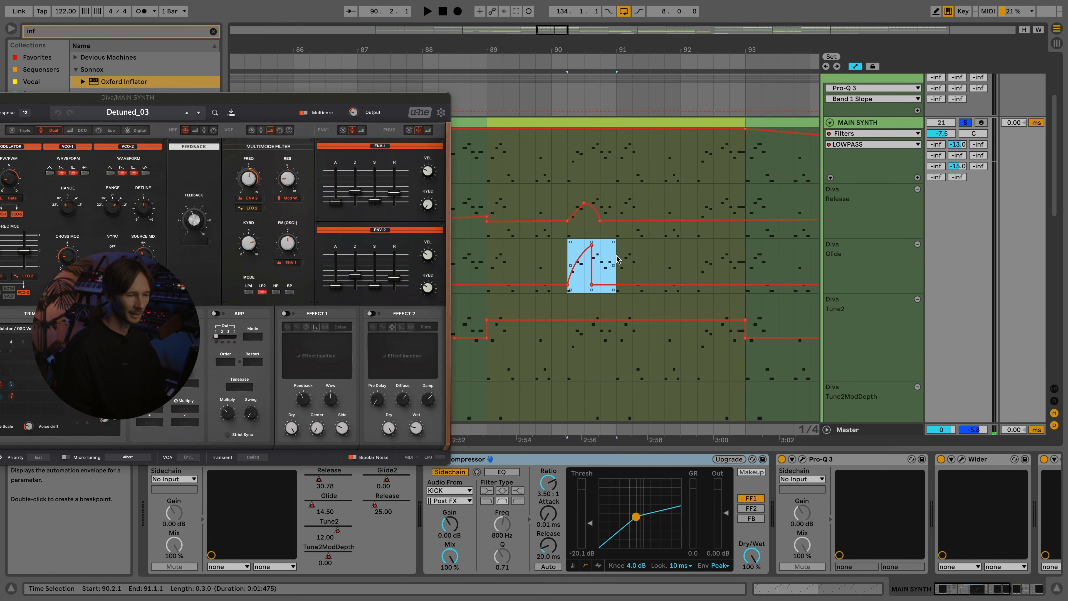
click(551, 251)
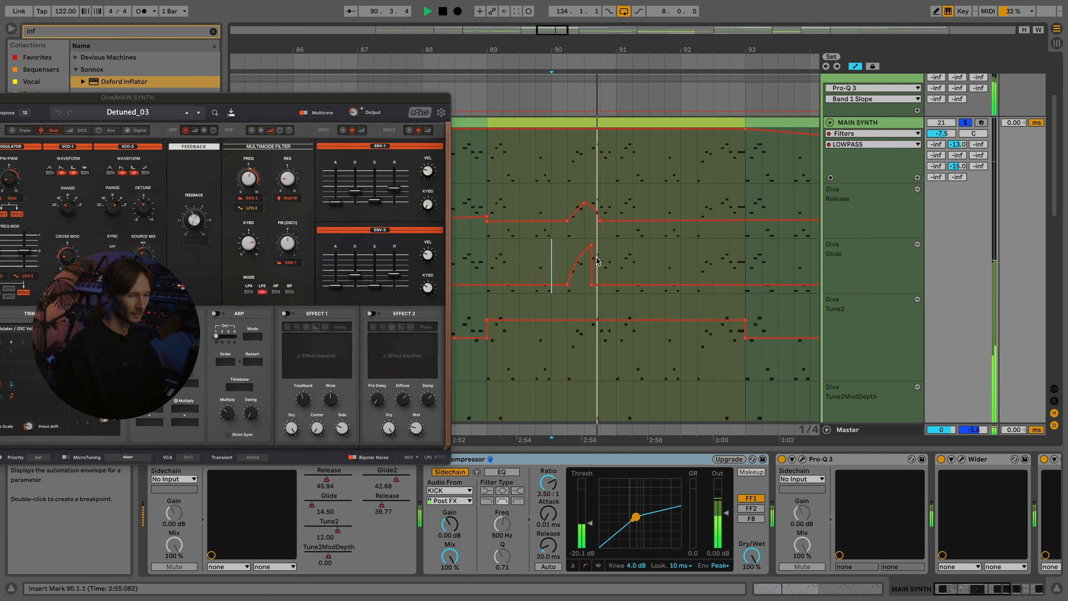
- Bring the Diva controls back into view, close the plug-in, and look over the whole MAIN SYNTH clip's automation
drag(368, 101, 575, 137)
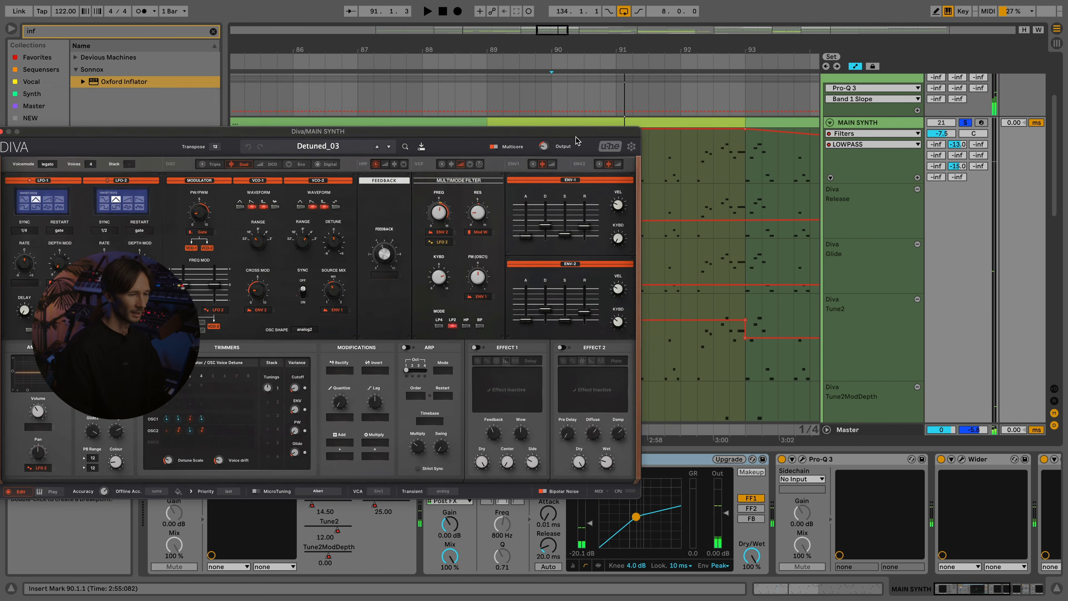
key(super+w)
scroll(579, 209, down, 10)
scroll(520, 337, up, 5)
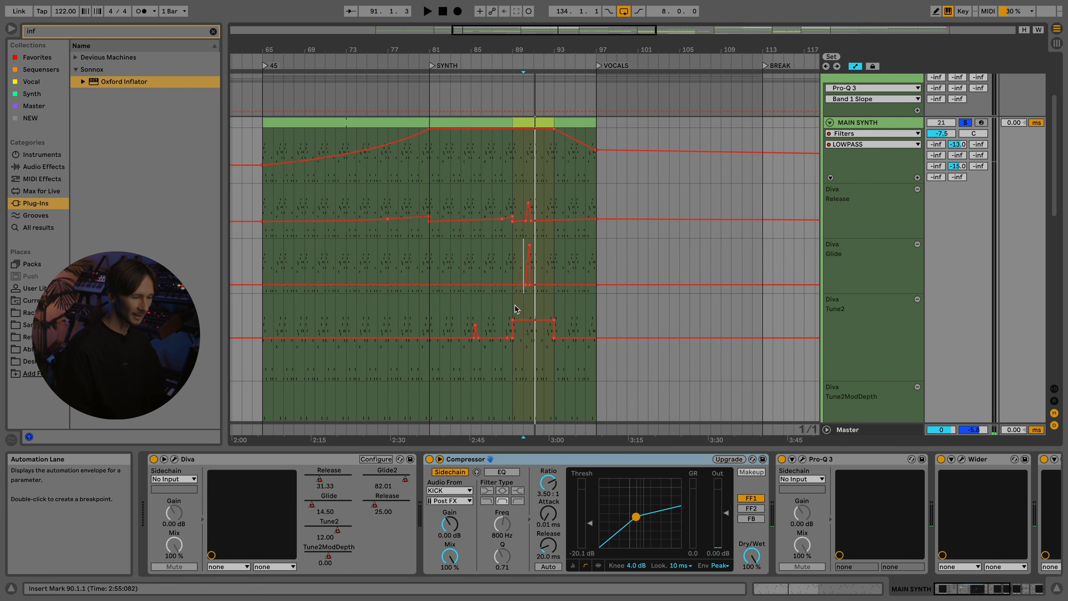
- Fold MAIN SYNTH's automation lanes and bring the devices following its Compressor into view
scroll(436, 286, down, 5)
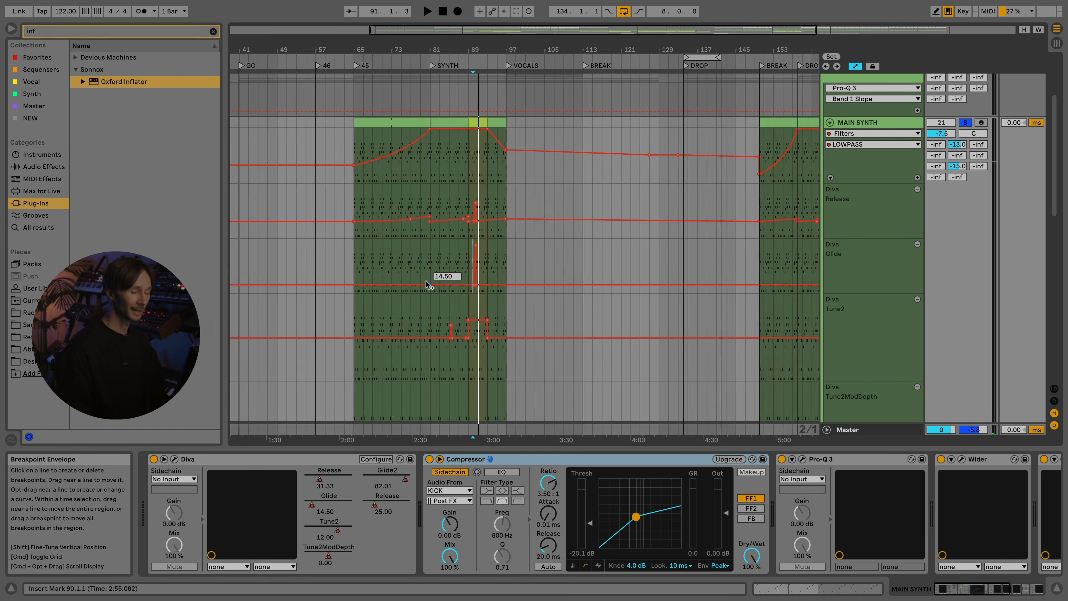
key(u)
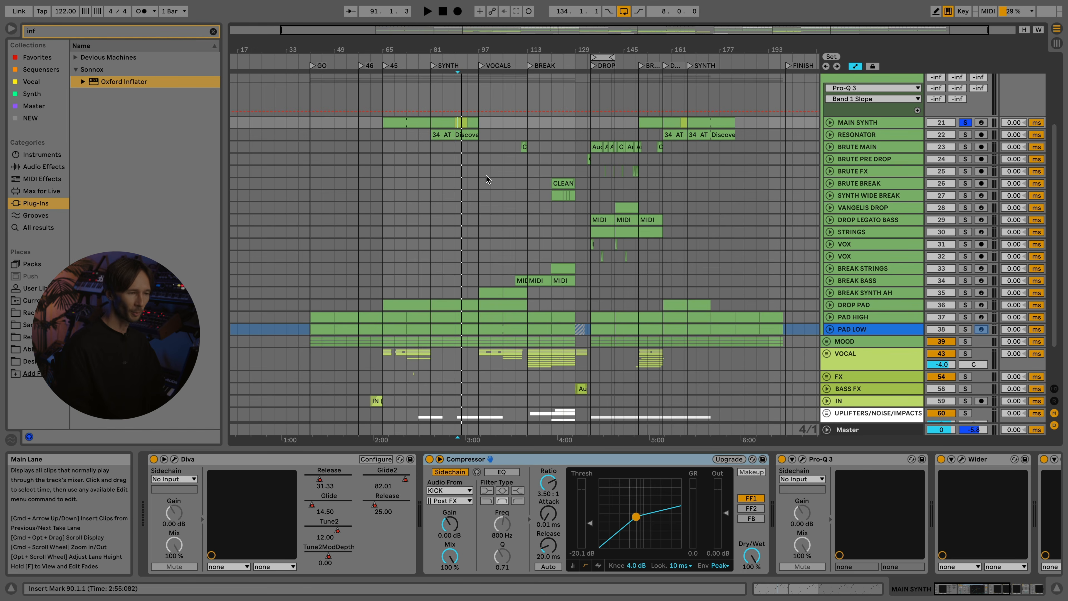
click(853, 135)
click(858, 122)
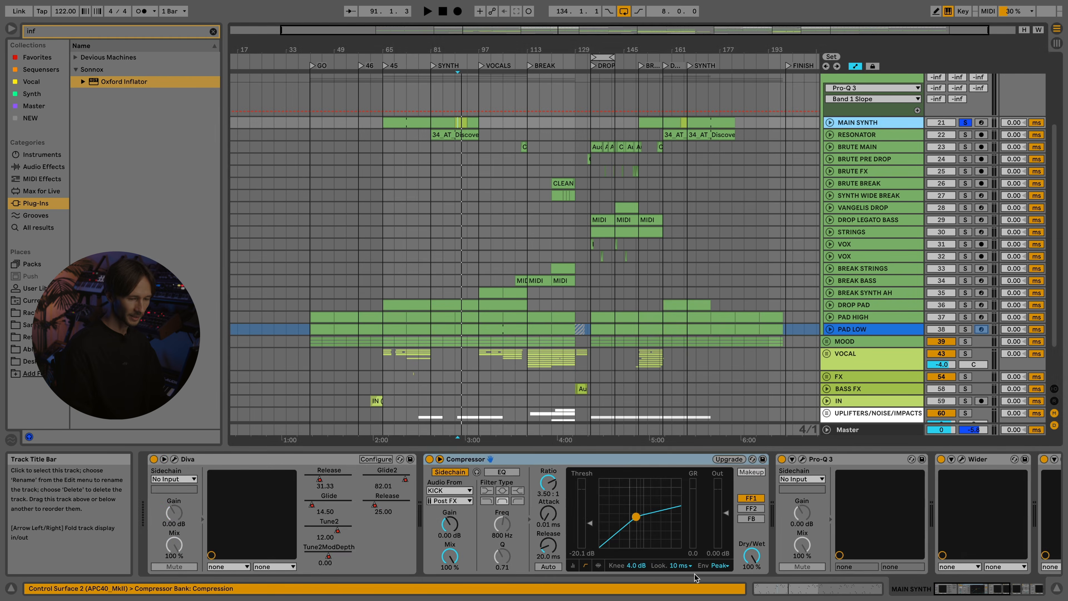
scroll(547, 517, right, 5)
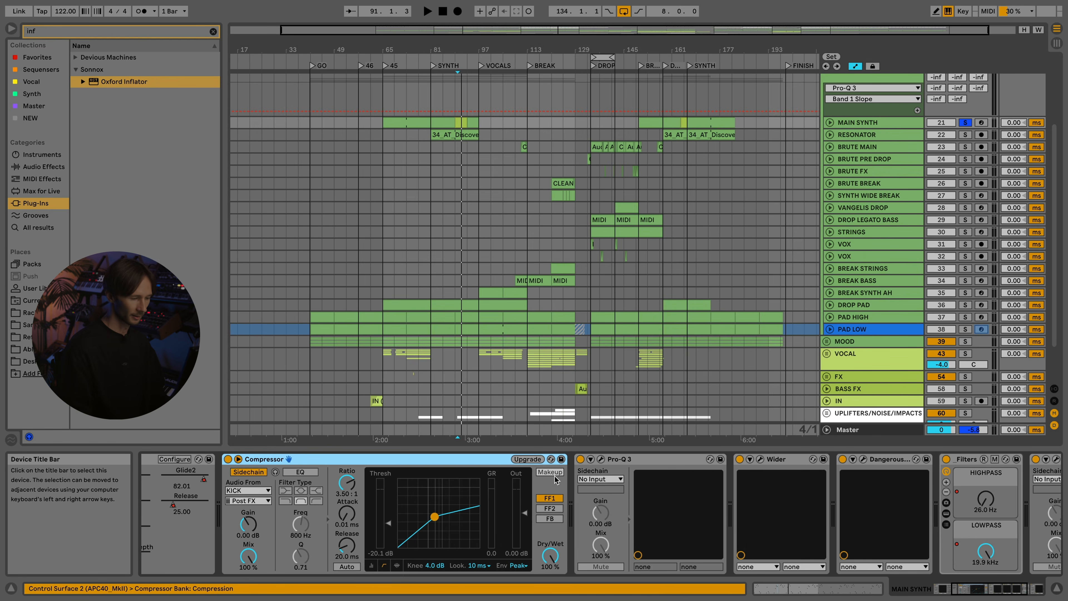
- Examine MAIN SYNTH's Pro-Q 3 bands, check its Wider and Dangerous BAX EQ Master settings, and close the plug-in
click(601, 459)
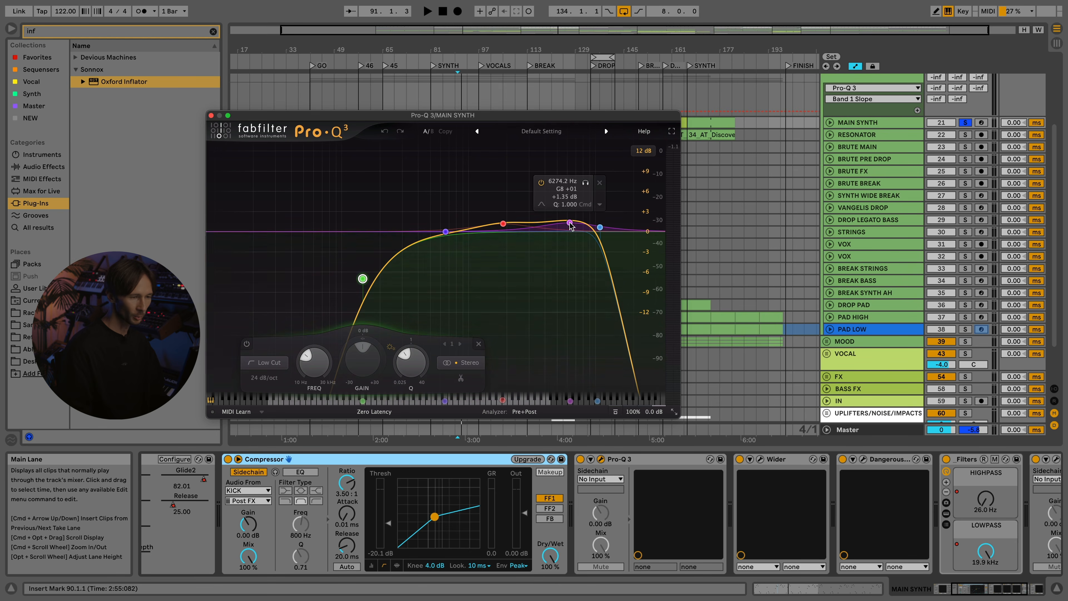
click(531, 223)
click(503, 225)
click(446, 232)
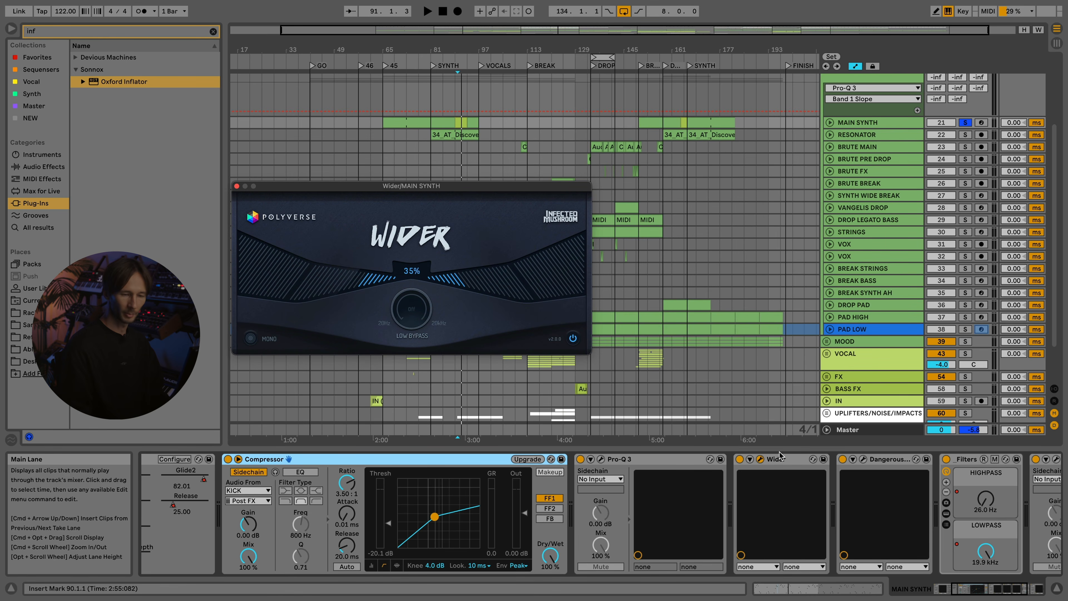
click(863, 458)
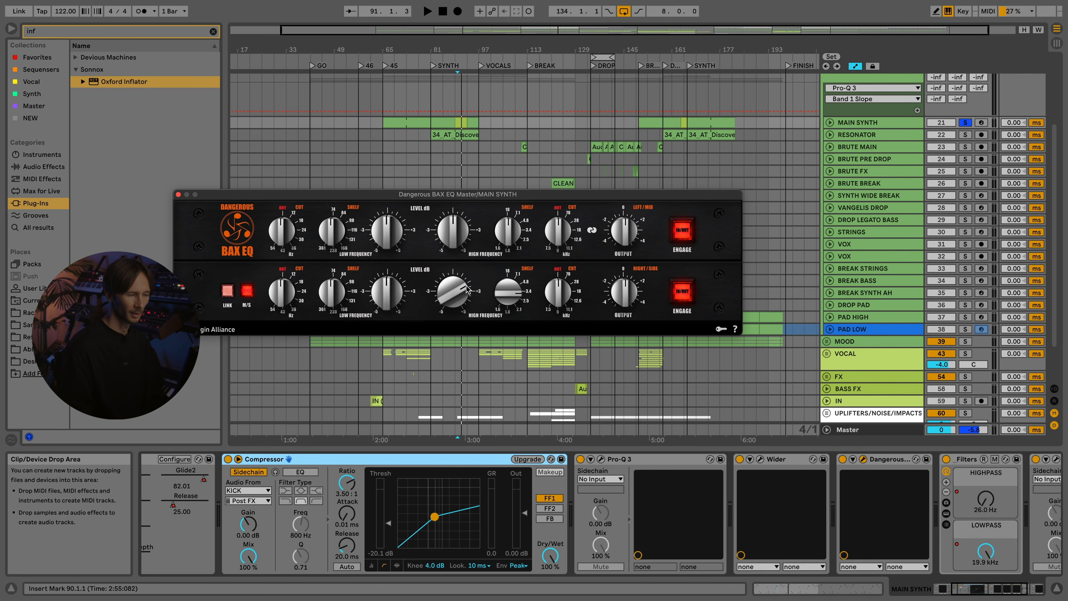
click(179, 195)
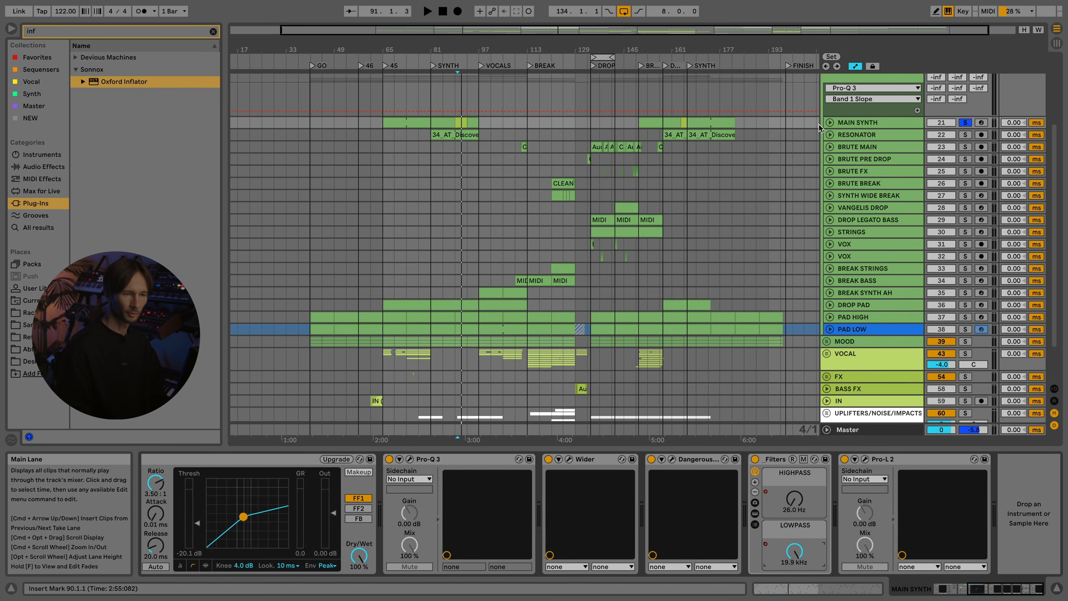
- Unfold MAIN SYNTH's automation and highlight the passages from bar 65 to 81 and from bar 165 to 182
click(829, 123)
drag(382, 125, 432, 125)
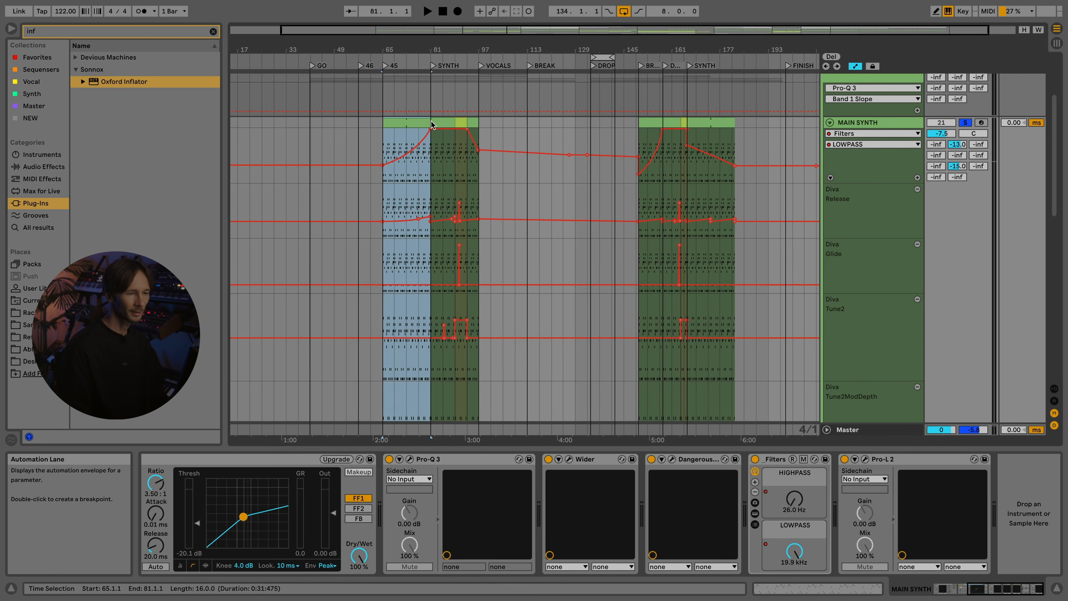
drag(735, 126, 690, 128)
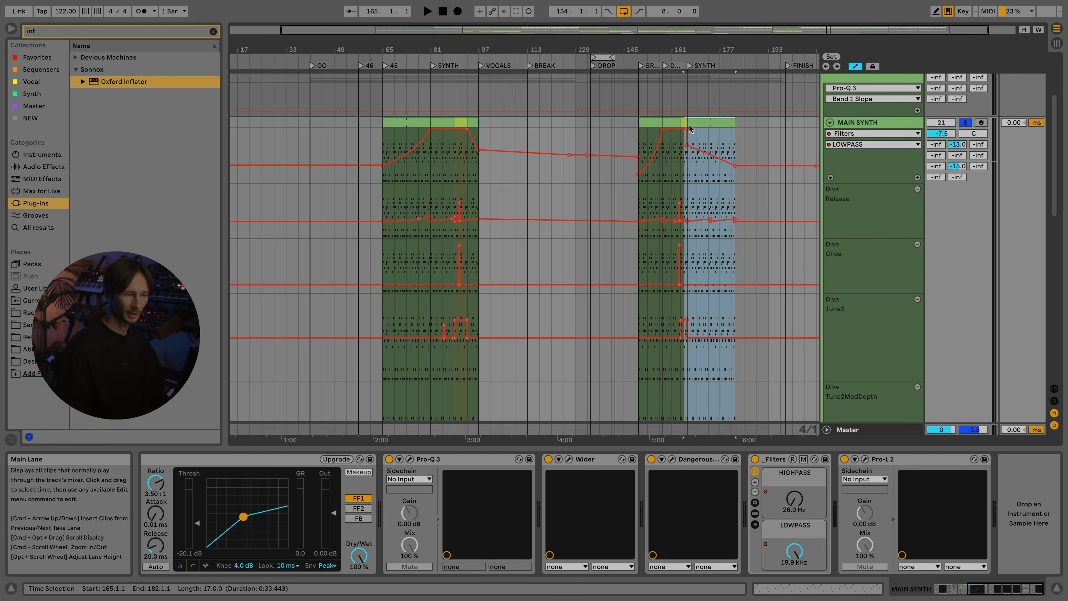
- Open MAIN SYNTH's Pro-L 2, play from bar 81 to watch its limiting, stop playback and hide the plug-in
click(865, 458)
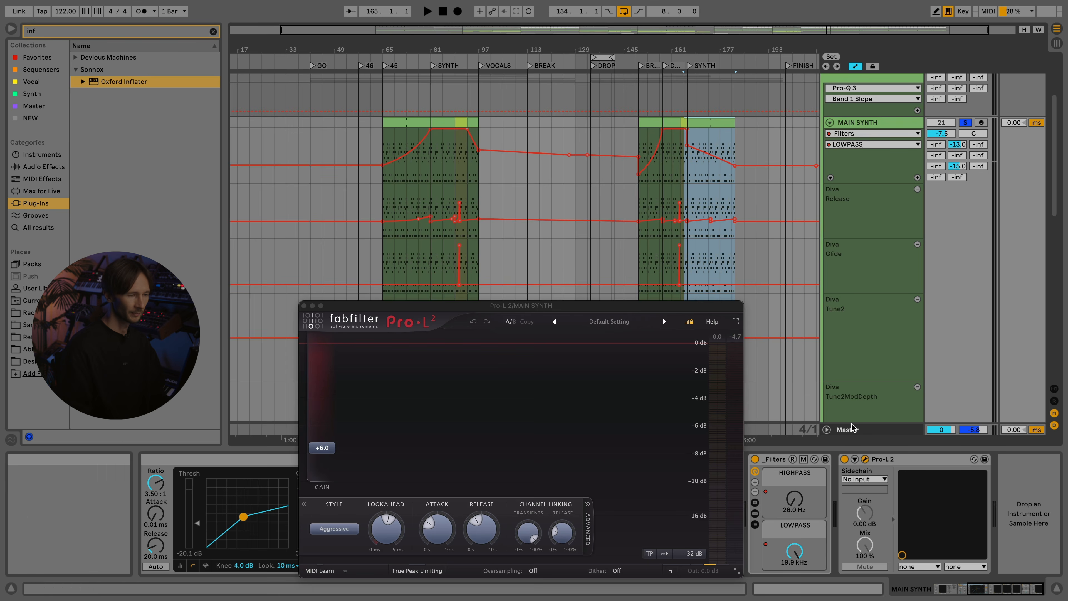
drag(510, 305, 483, 293)
scroll(443, 186, up, 5)
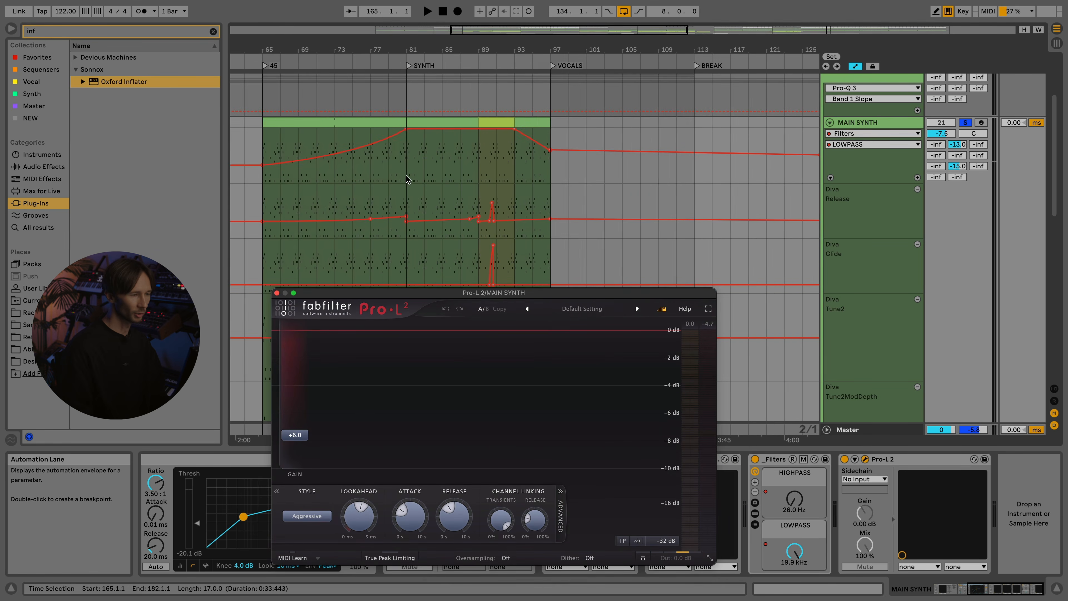
click(406, 181)
key(space)
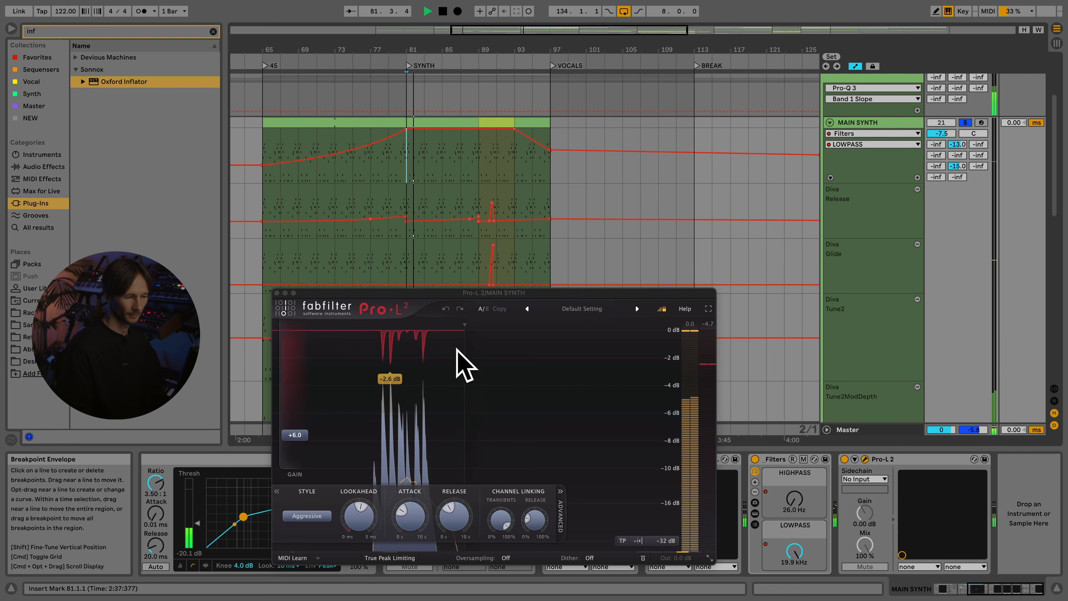
key(space)
key(super+alt+p)
- Fold MAIN SYNTH and unfold the RESONATOR track around the start of its first clip
click(829, 122)
key(minus)
click(839, 134)
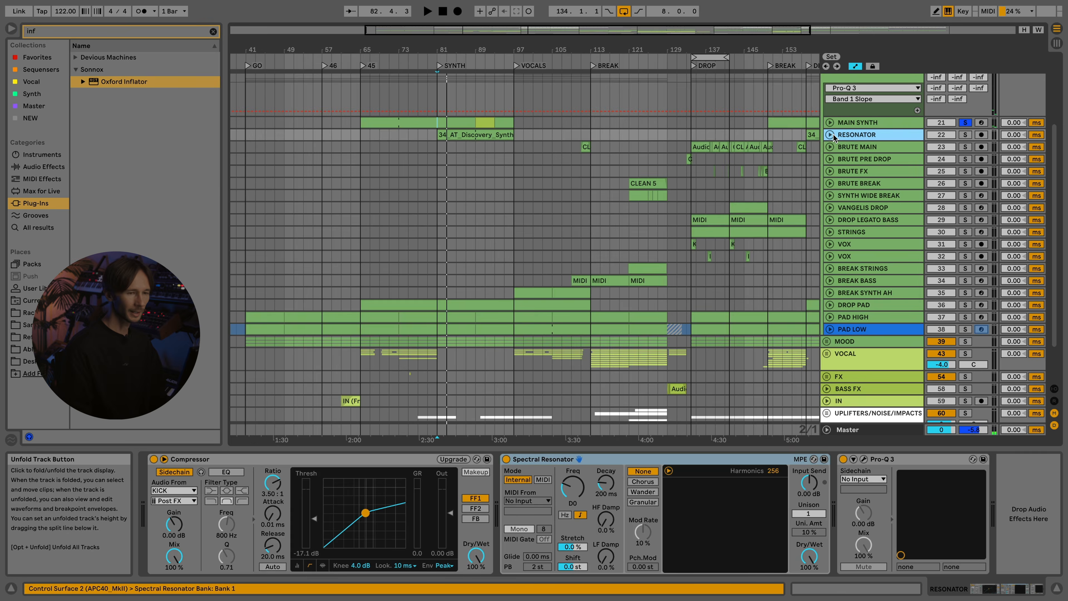
click(830, 135)
key(plus)
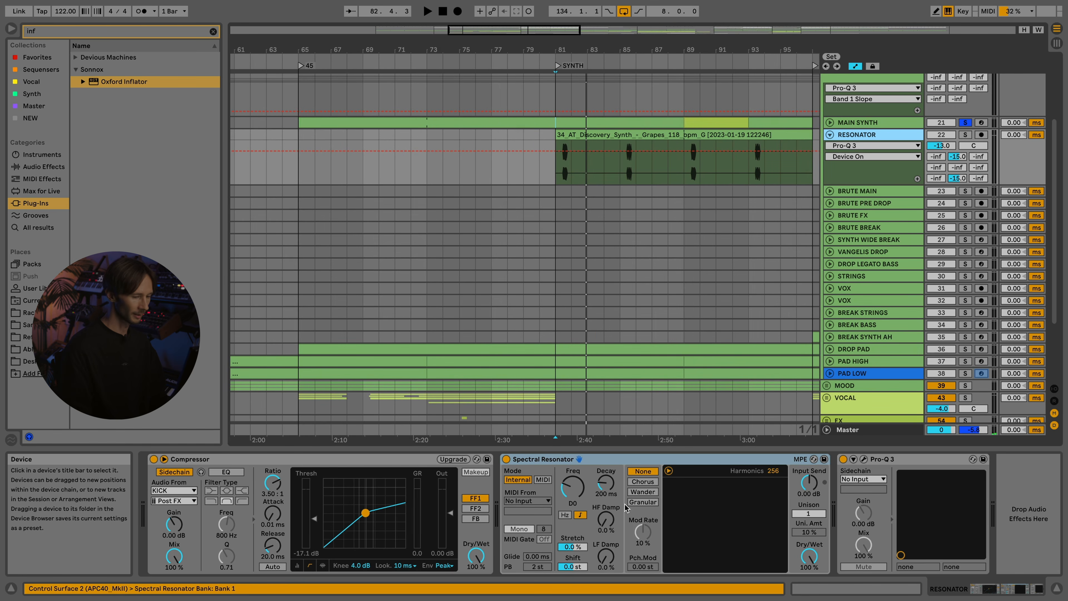
- Turn off Spectral Resonator, solo the RESONATOR track, and play its clip without the effect from 81.2.3
click(506, 459)
key(plus)
key(plus)
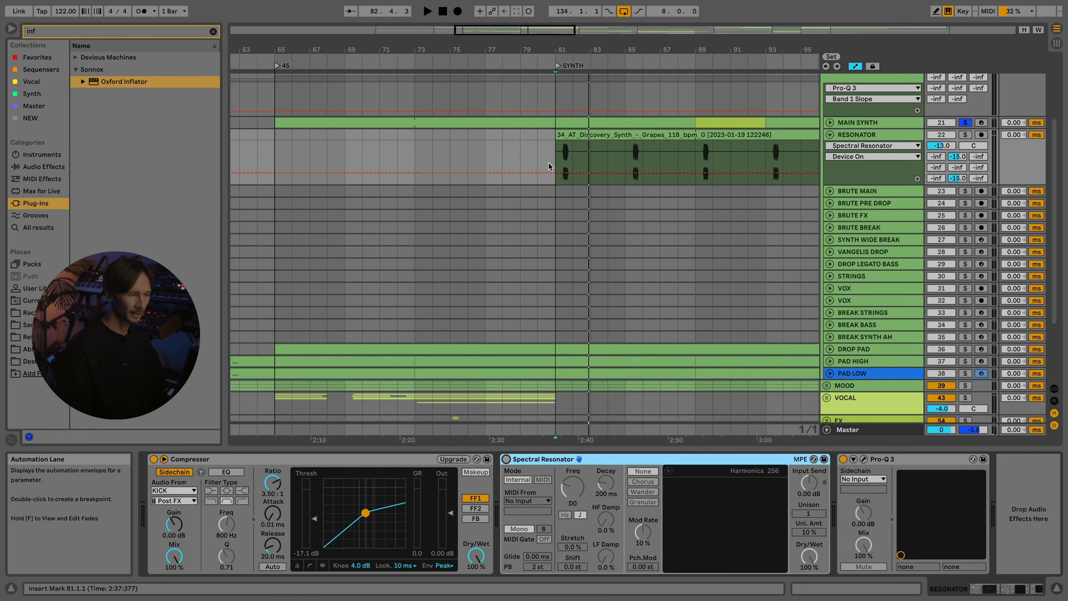
scroll(635, 152, up, 2)
click(519, 152)
scroll(550, 152, up, 5)
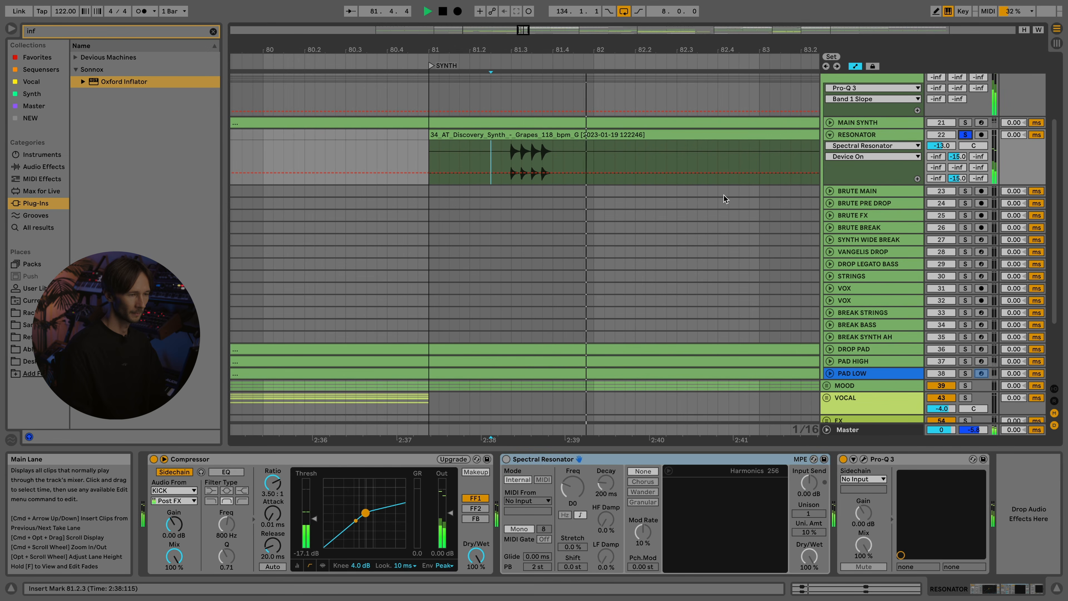
key(space)
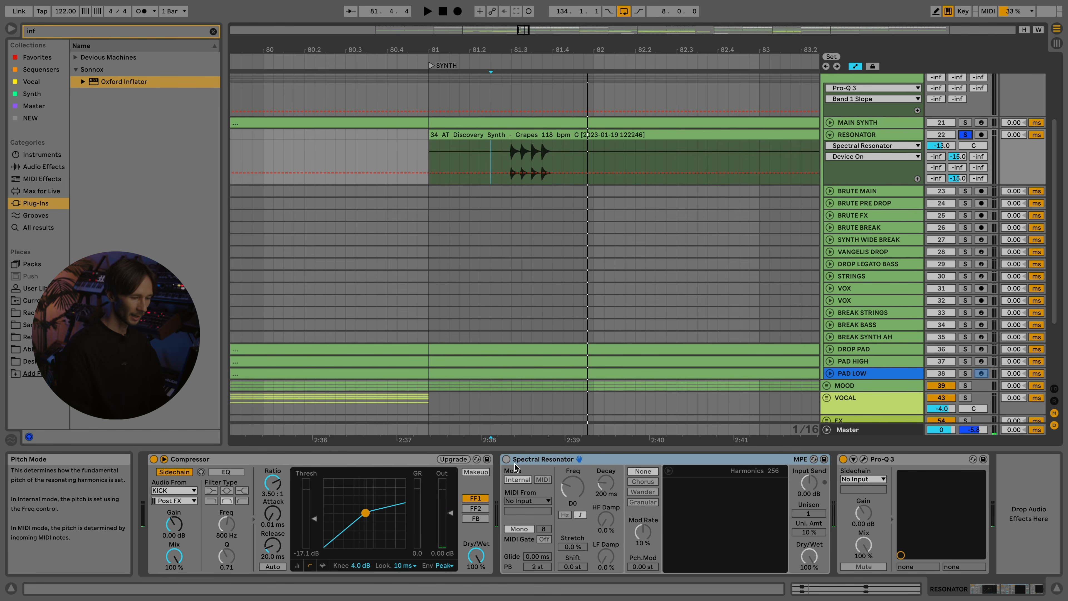
- Turn Spectral Resonator back on, play the soloed clip from 81.2.3, and unsolo RESONATOR
click(506, 459)
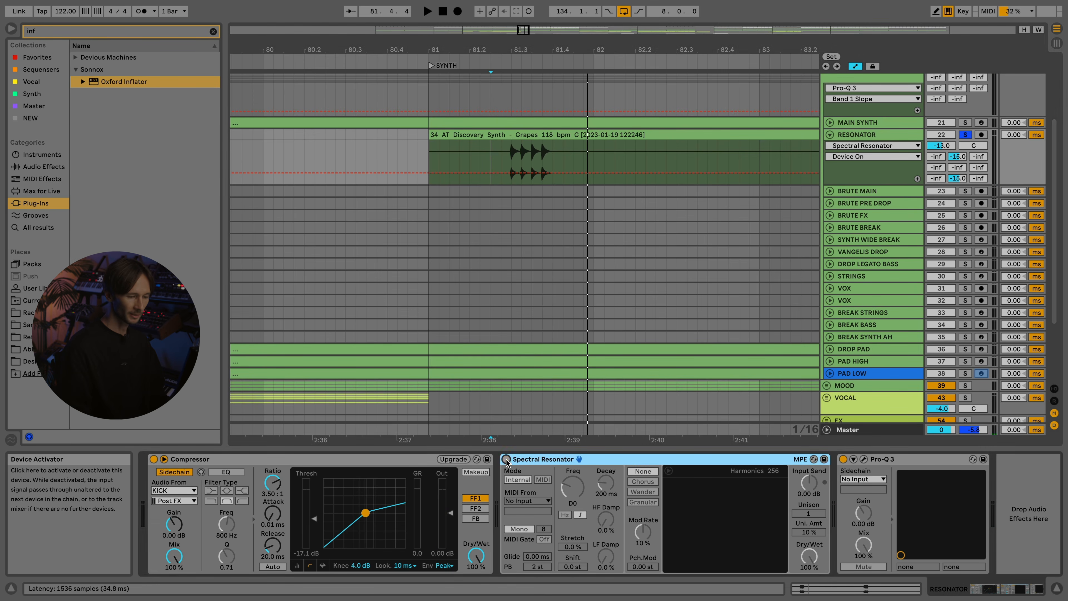
click(564, 515)
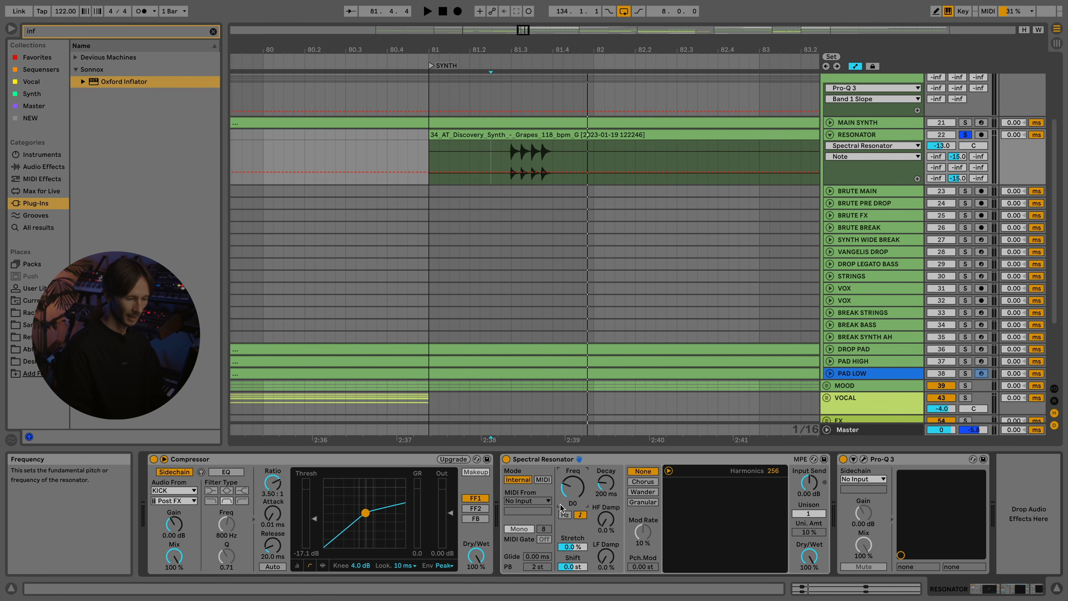
key(space)
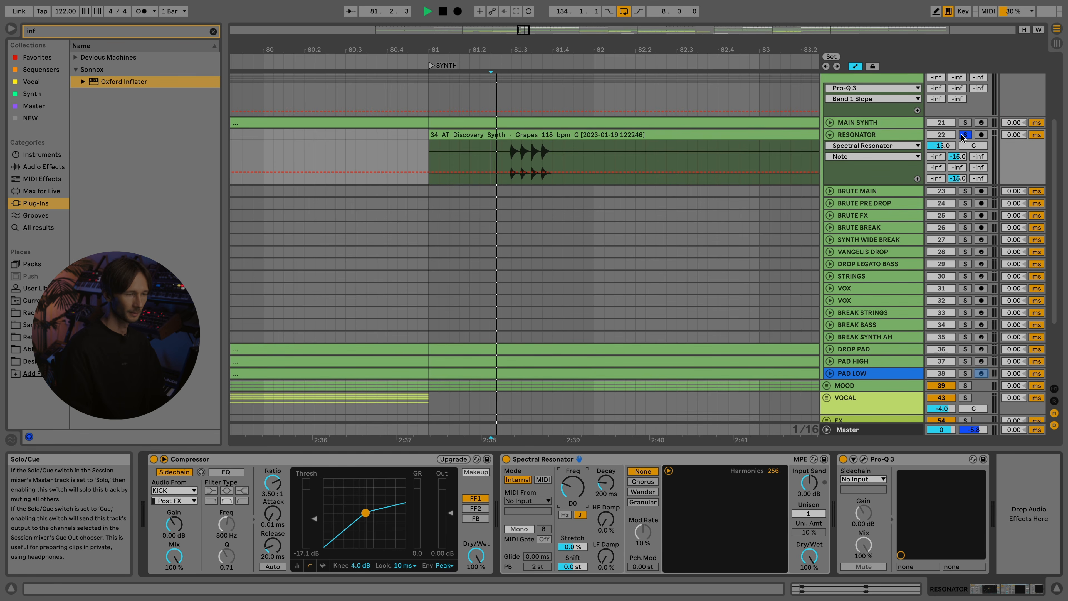
key(space)
click(964, 136)
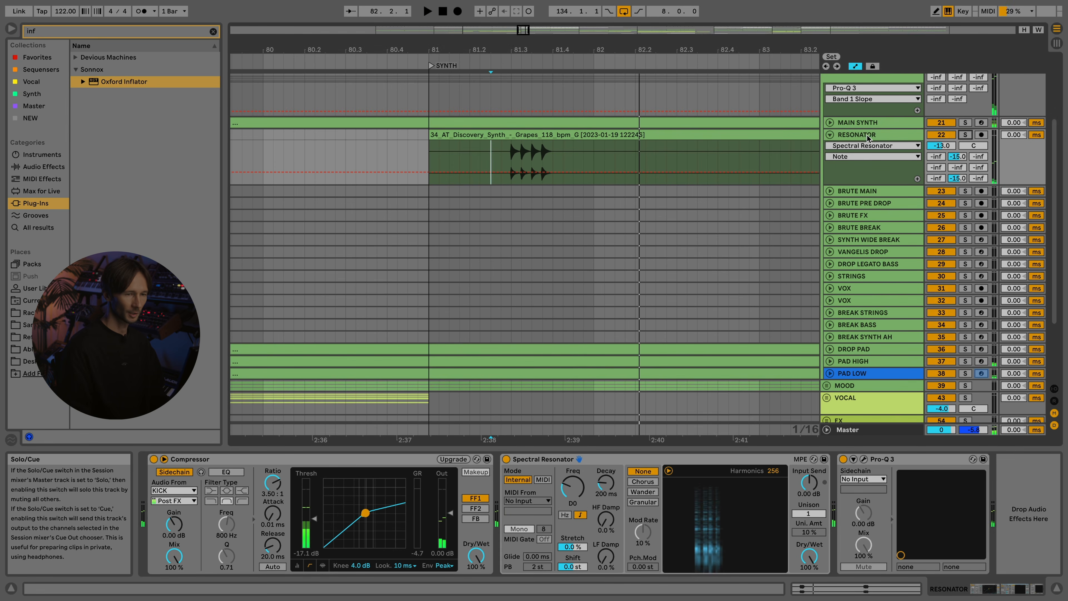
- Fold RESONATOR, select its clip at bar 81, and play it within the full mix
click(857, 136)
click(829, 134)
click(596, 136)
key(space)
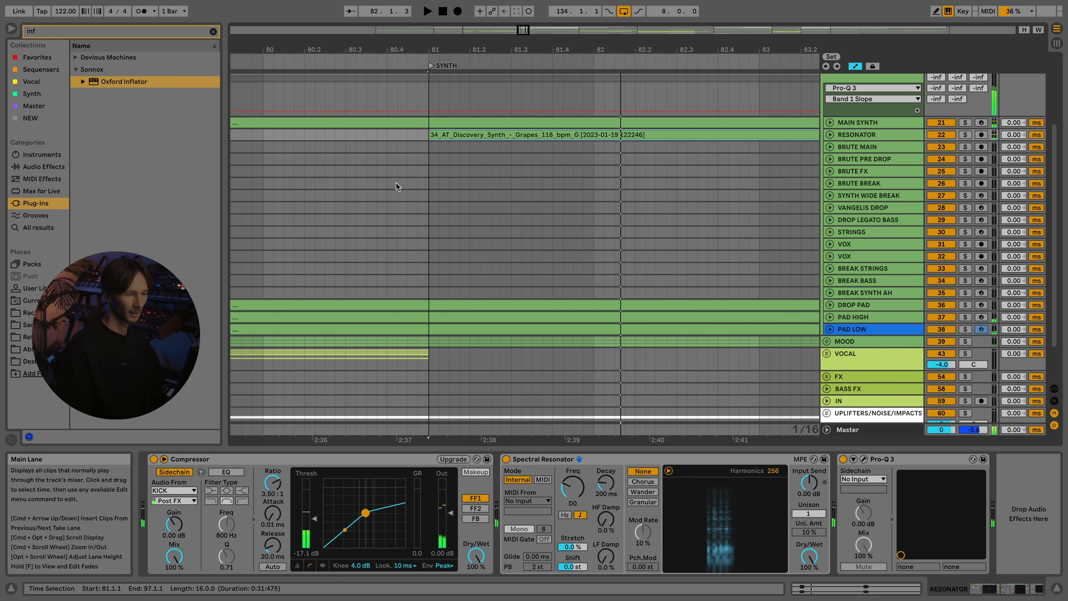
scroll(395, 185, down, 5)
- Bypass Spectral Resonator while playing the full mix from bar 81 for comparison, and turn it back on
click(871, 136)
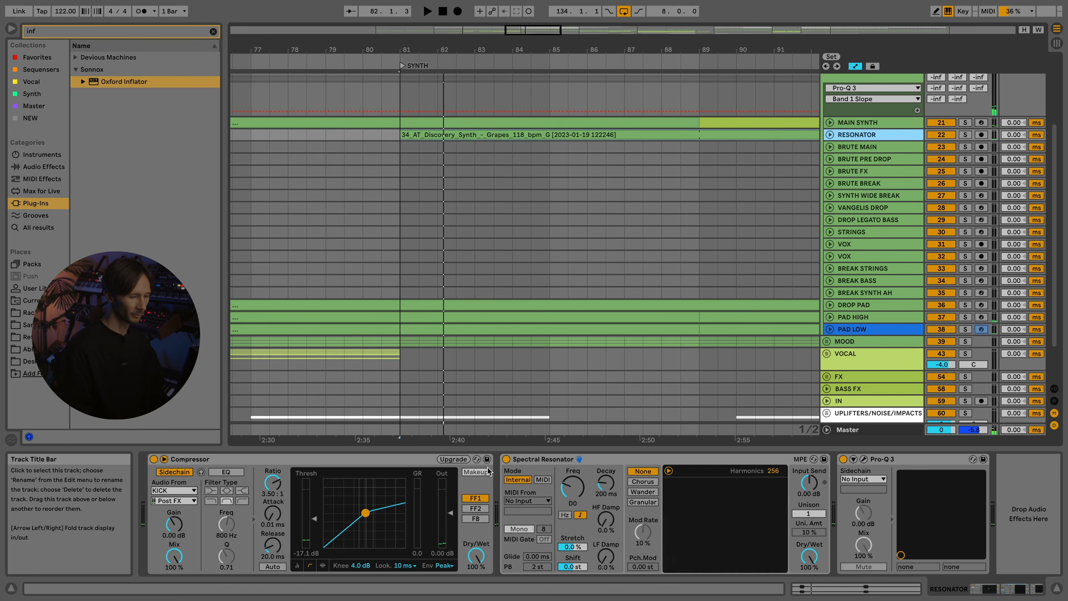
click(506, 459)
key(space)
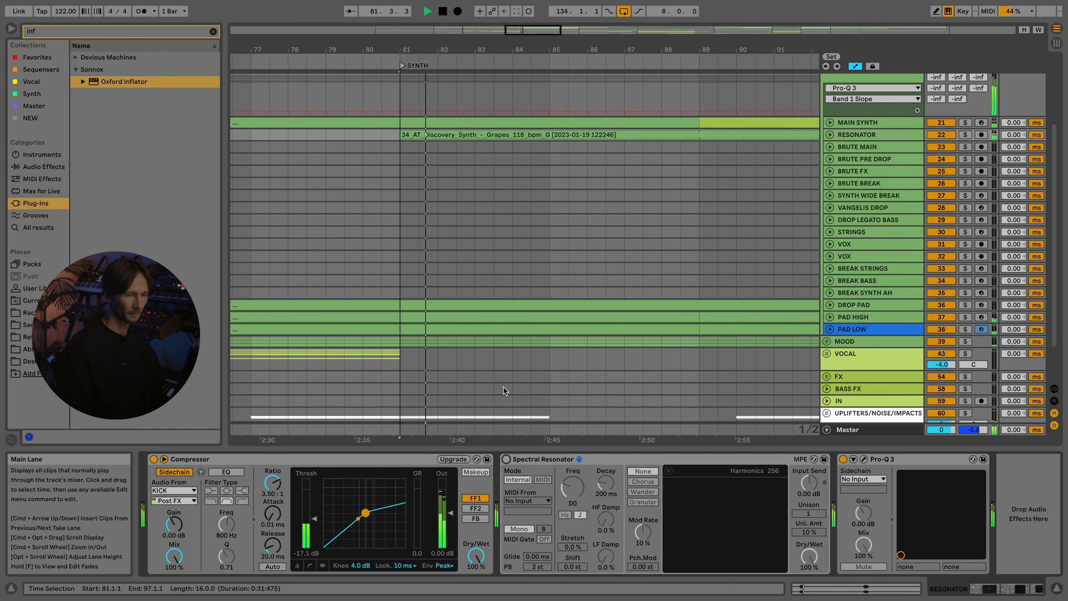
click(506, 459)
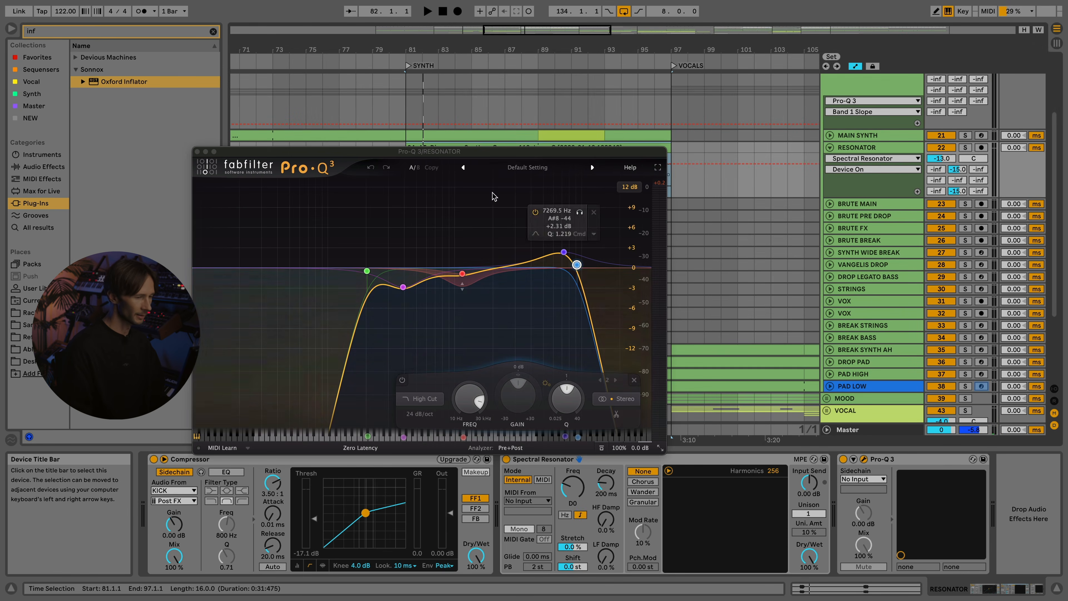
- Examine the RESONATOR Pro-Q 3 bands, nudge the high cut to about 9155 Hz, and close the plug-in
click(405, 286)
click(468, 288)
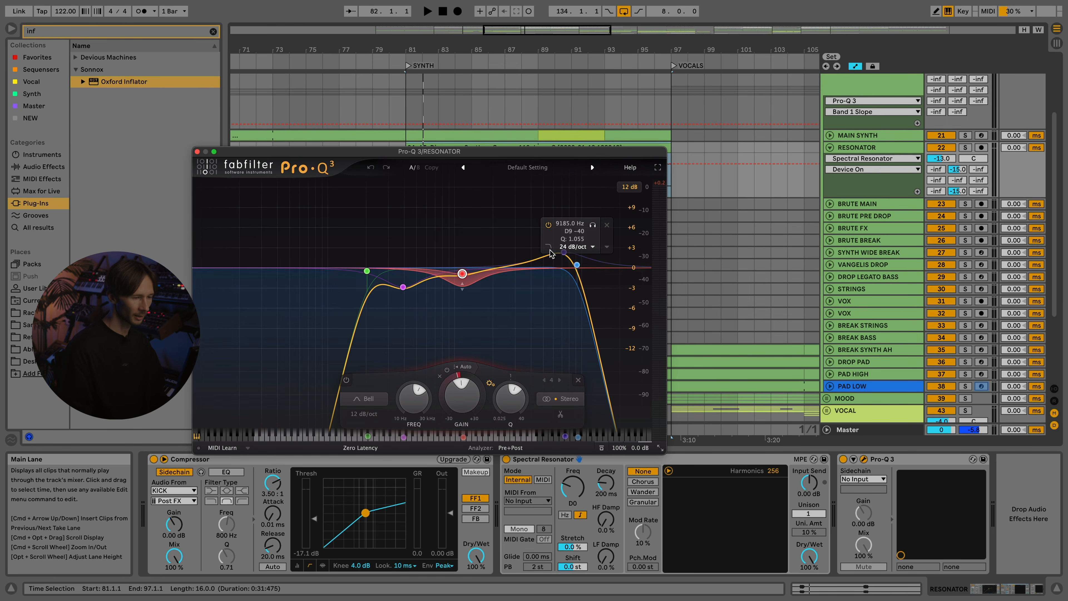
click(578, 265)
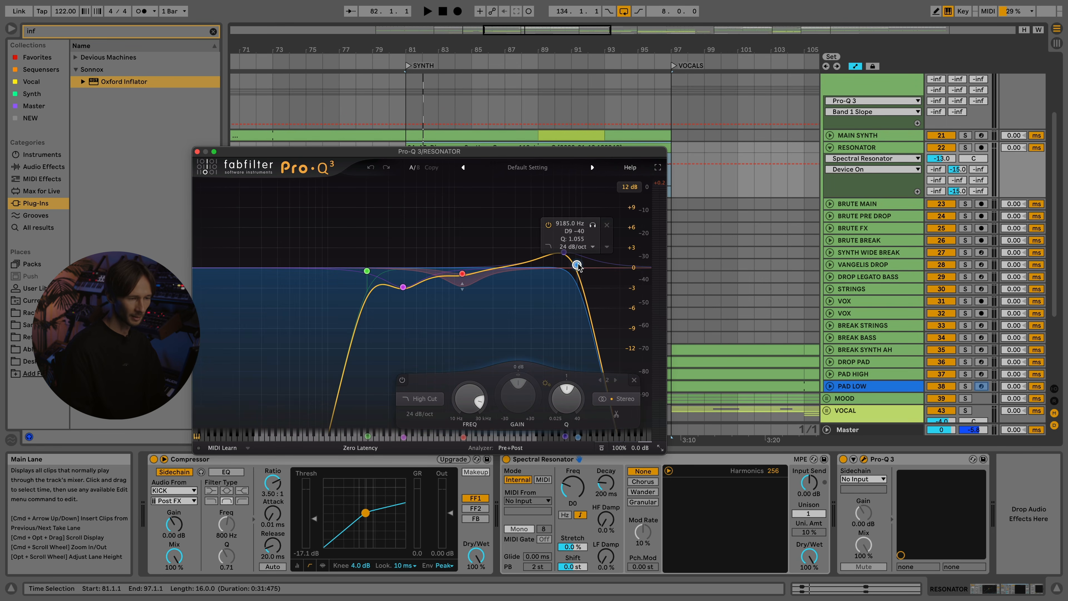
drag(577, 266, 576, 265)
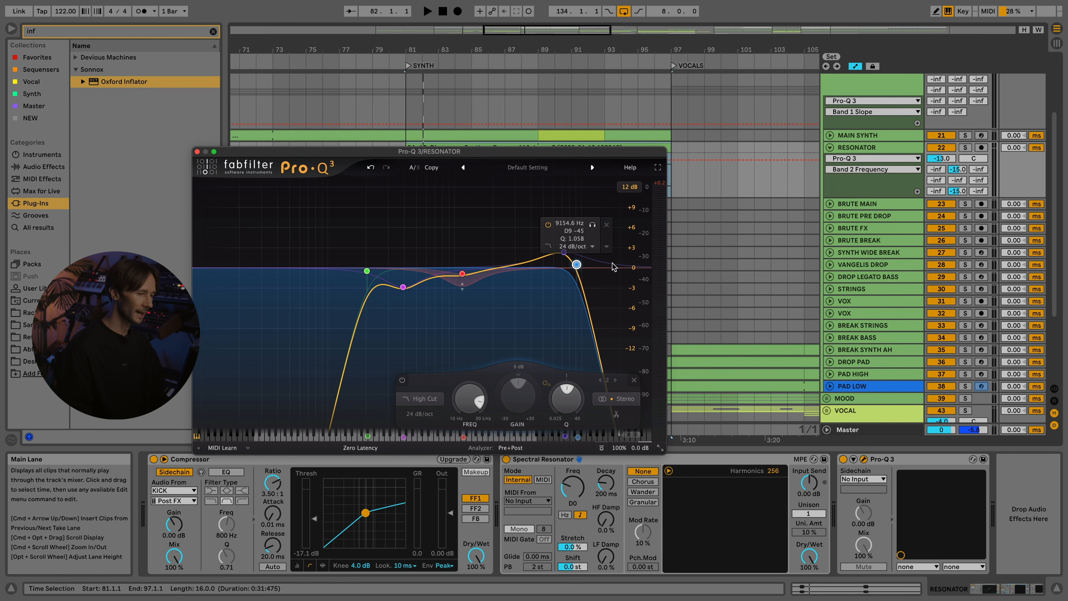
click(366, 271)
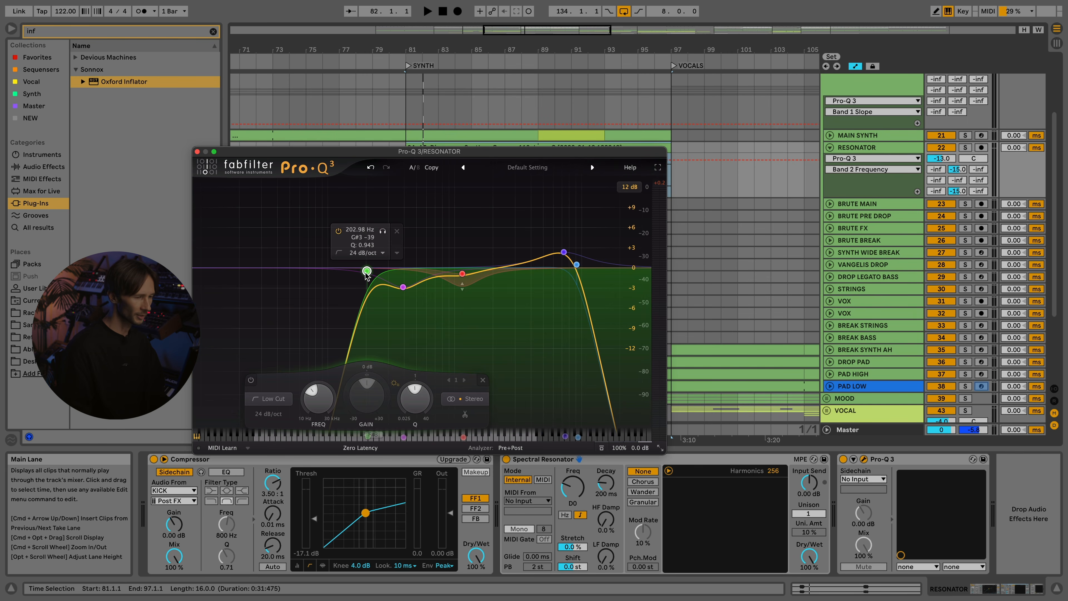
click(197, 151)
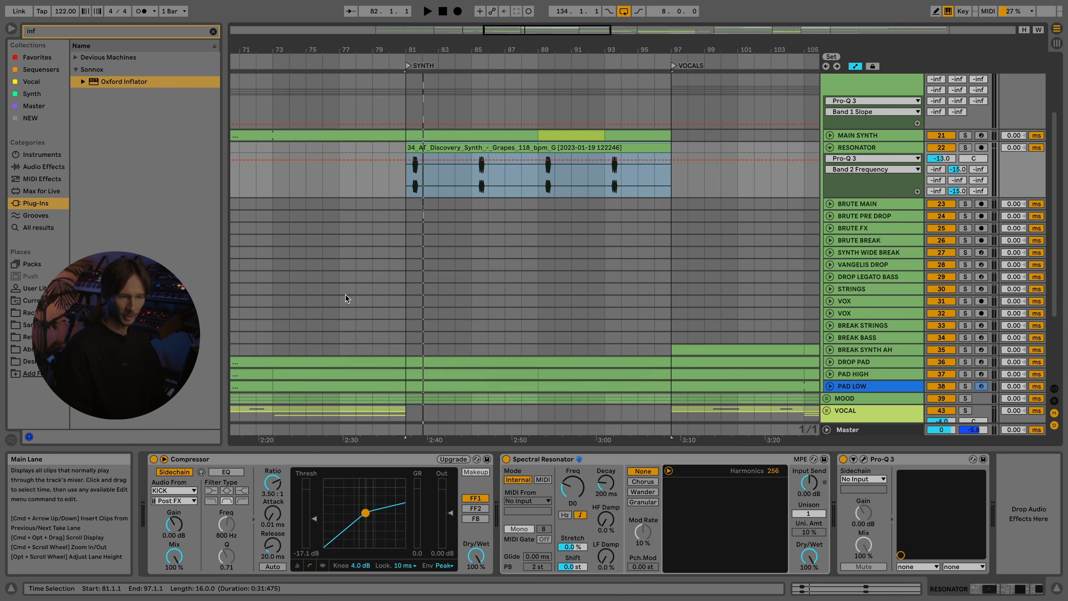
- Fold RESONATOR, unfold BRUTE MAIN, and select its first drop clip from 134.1.1 to 137.4.2
click(841, 148)
key(x)
scroll(836, 173, up, 2)
scroll(836, 174, up, 1)
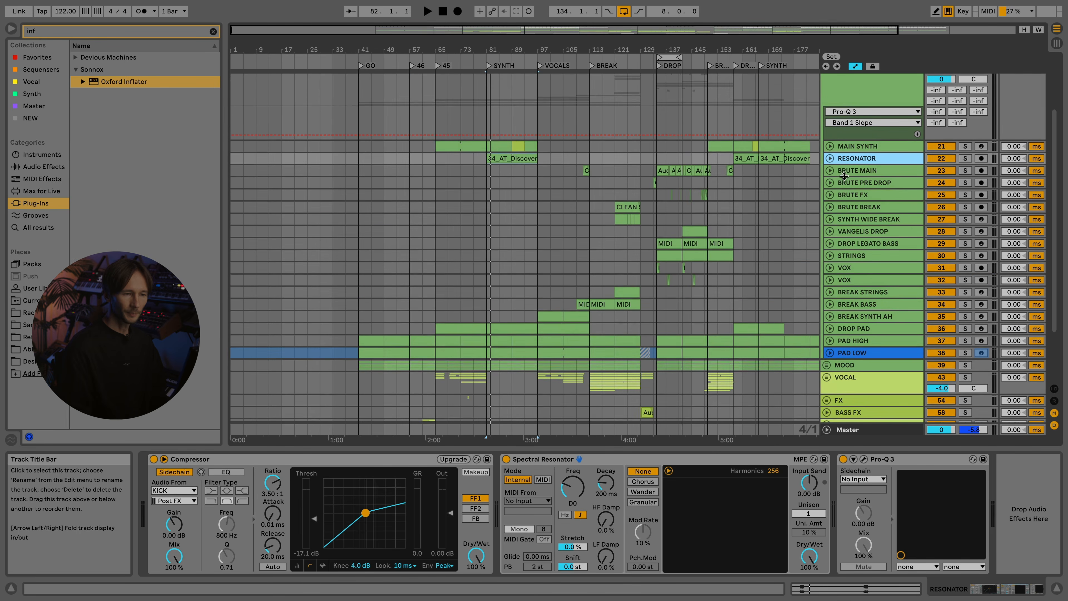
click(843, 170)
click(829, 171)
scroll(706, 181, up, 3)
click(591, 170)
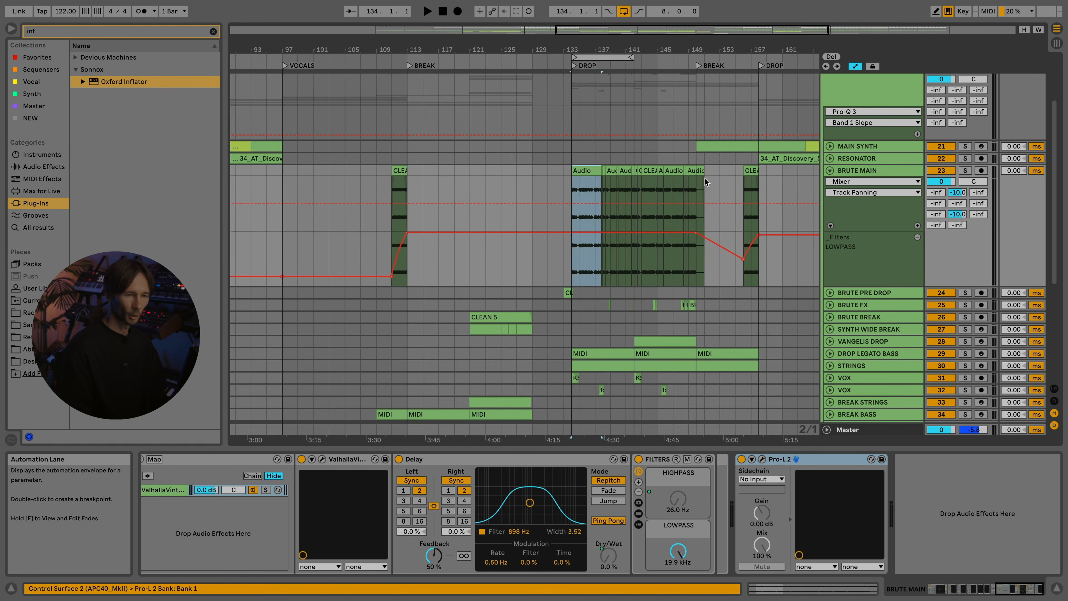
- Solo BRUTE MAIN and play its drop clips from bar 134
scroll(705, 179, up, 3)
scroll(705, 179, down, 1)
click(964, 139)
scroll(675, 141, up, 3)
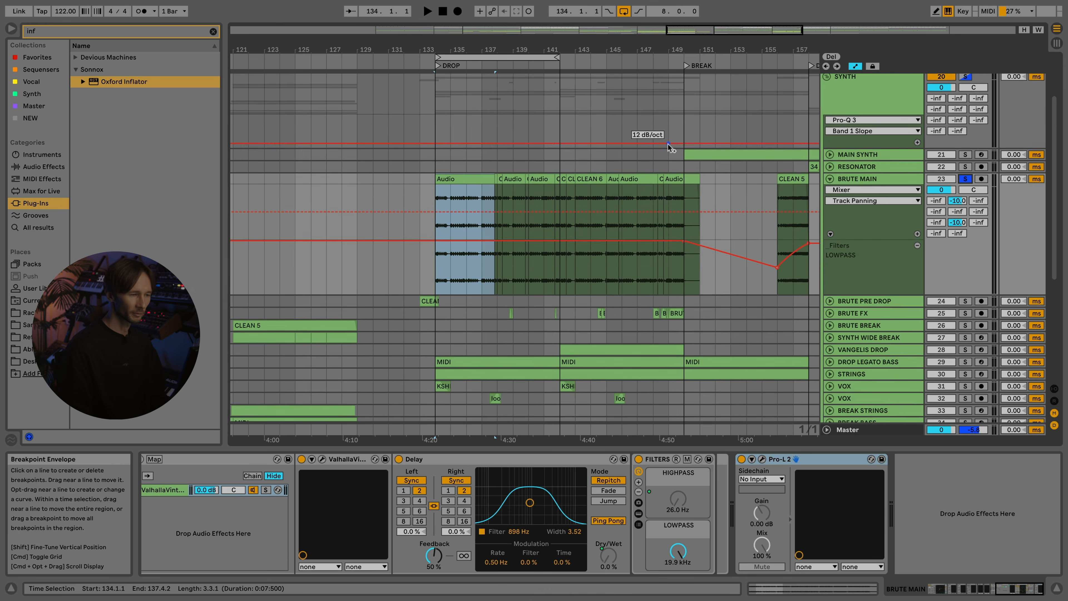
key(space)
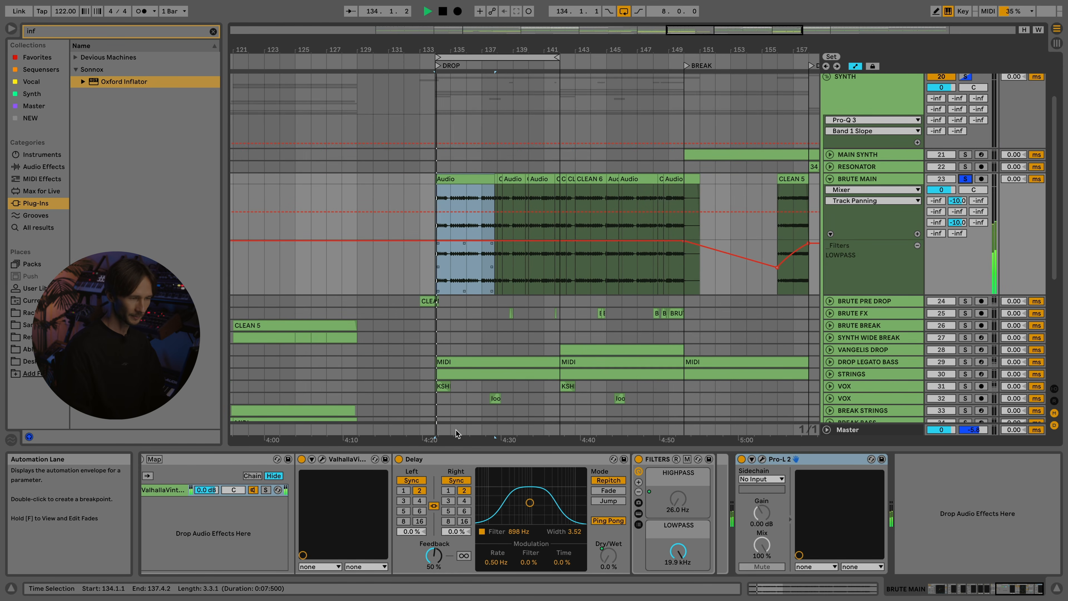
- Examine BRUTE MAIN's device chain during playback, from the ValhallaVintage and Delay devices back to the sidechained Compressor, folding the FR TRANSITION rack's chains
scroll(534, 504, up, 5)
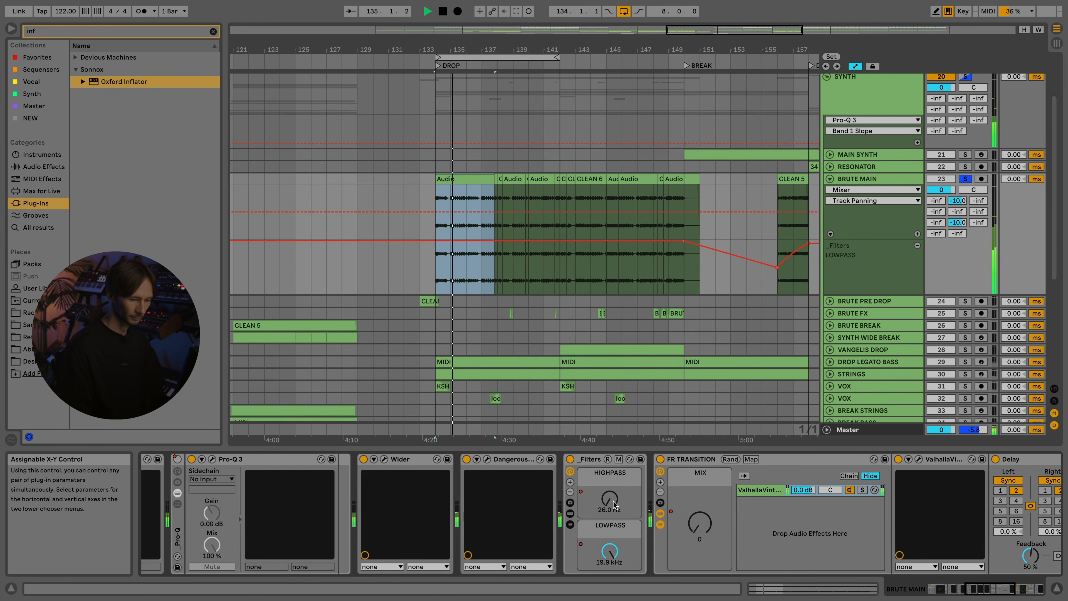
click(652, 513)
click(654, 524)
scroll(659, 528, left, 6)
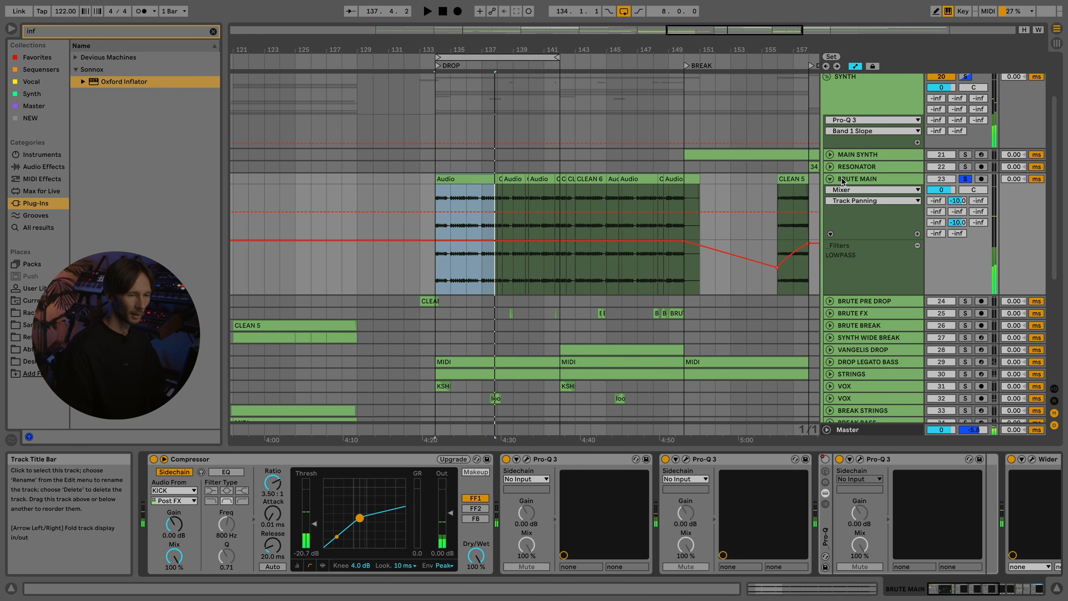
- Unfold the BACKUP group and its BRUTE track to show the original MIDI part at the drop
scroll(483, 195, down, 8)
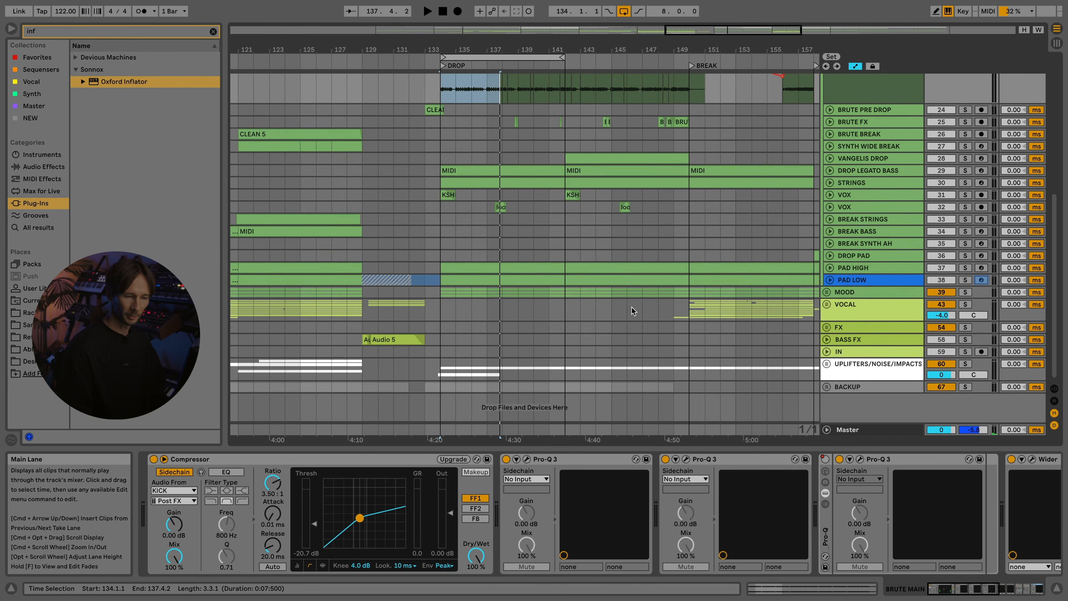
click(826, 386)
scroll(834, 399, down, 2)
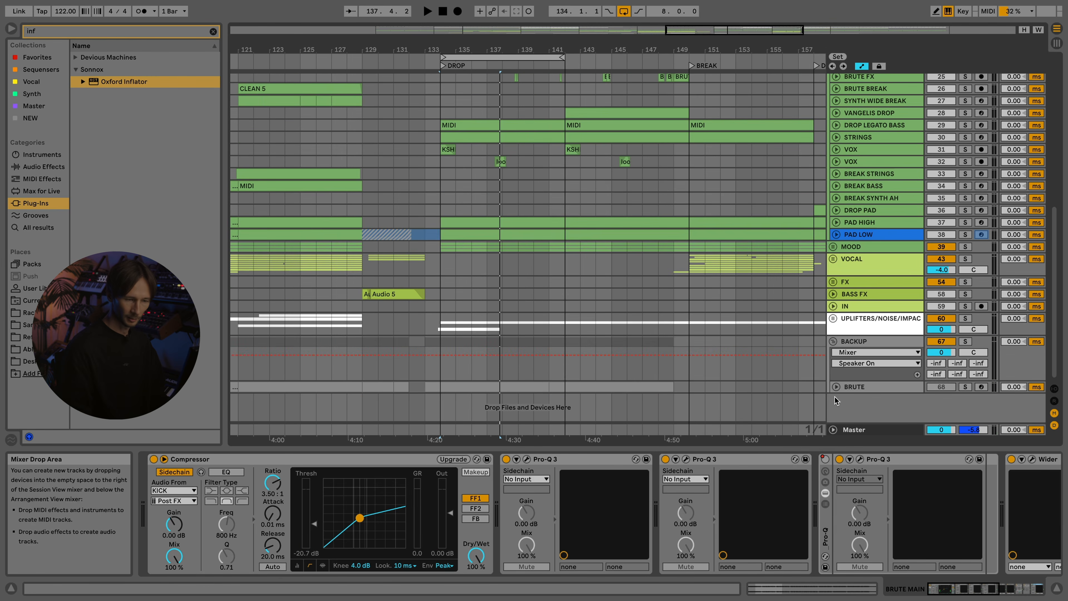
click(835, 387)
scroll(613, 362, down, 8)
scroll(464, 208, up, 4)
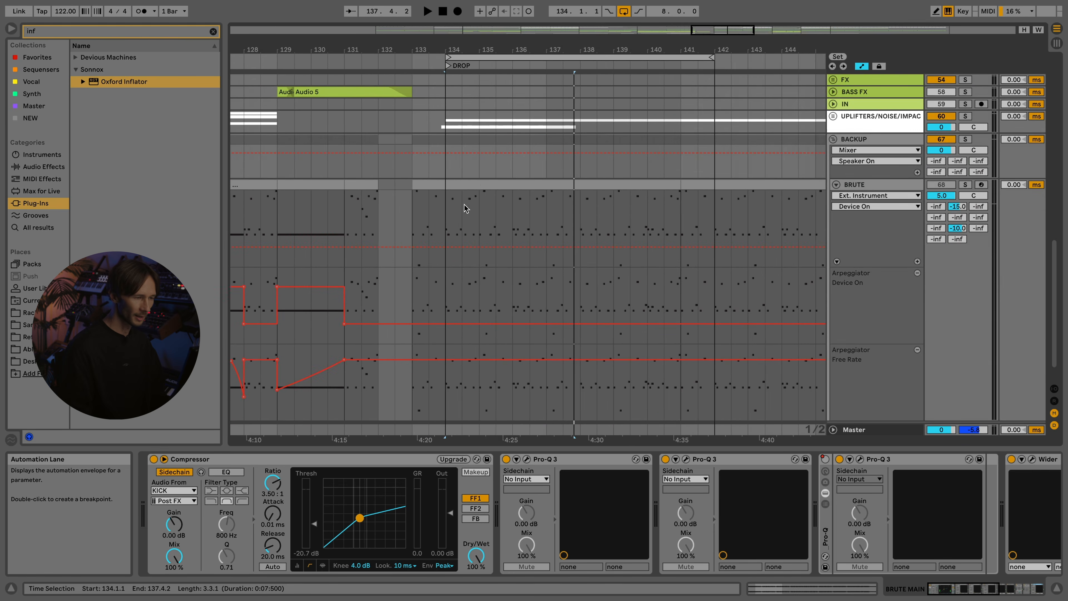
- Open the BRUTE MIDI clip at bar 133, show only the notes of the scale, and hide the note editor
double_click(464, 209)
drag(389, 368, 396, 367)
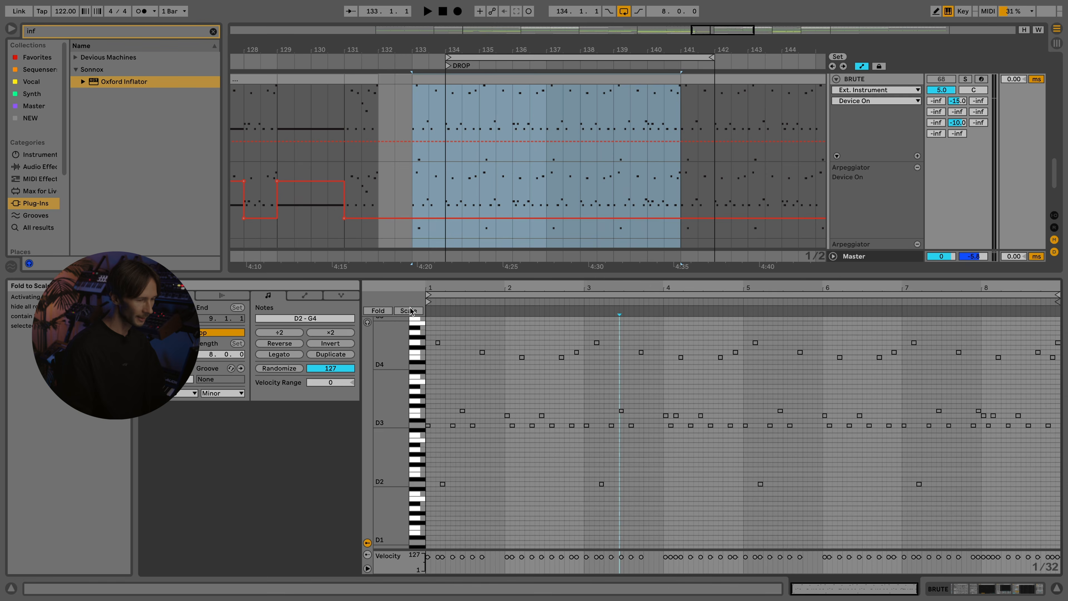
click(409, 310)
click(489, 482)
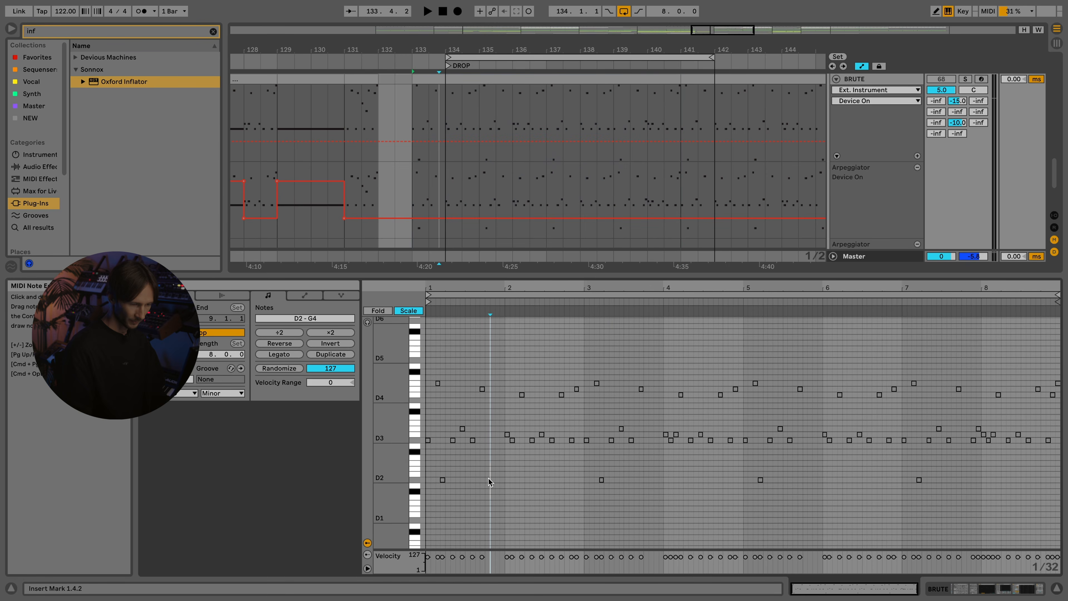
click(1057, 589)
- Select and play the short CLEAN clip at 137.4.2 on BRUTE MAIN and the CLEAN 4 clip that follows it
scroll(685, 244, up, 10)
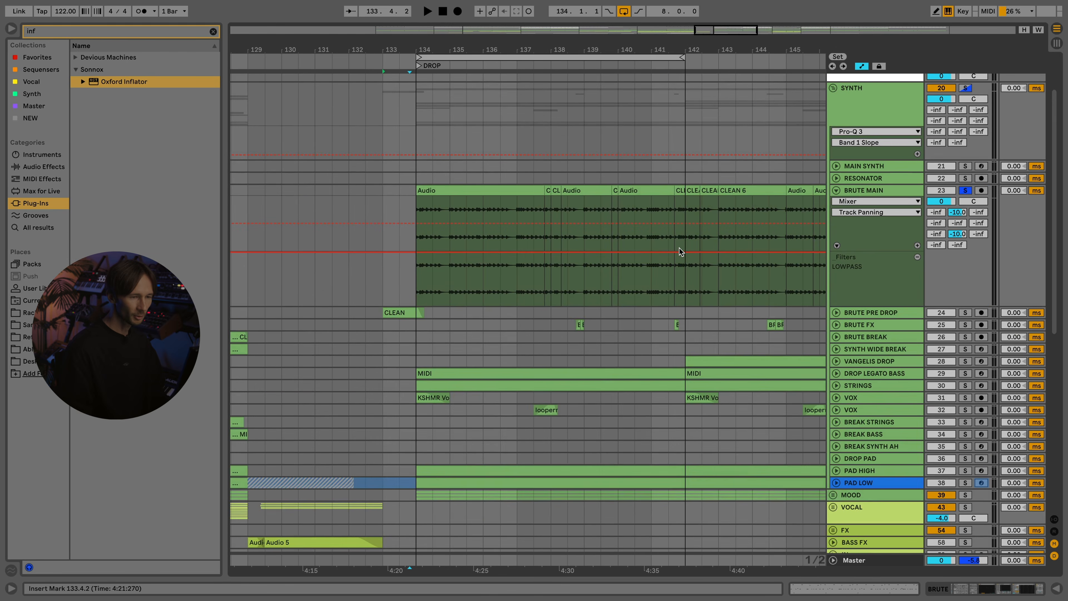
scroll(483, 210, up, 5)
click(508, 206)
scroll(516, 203, up, 3)
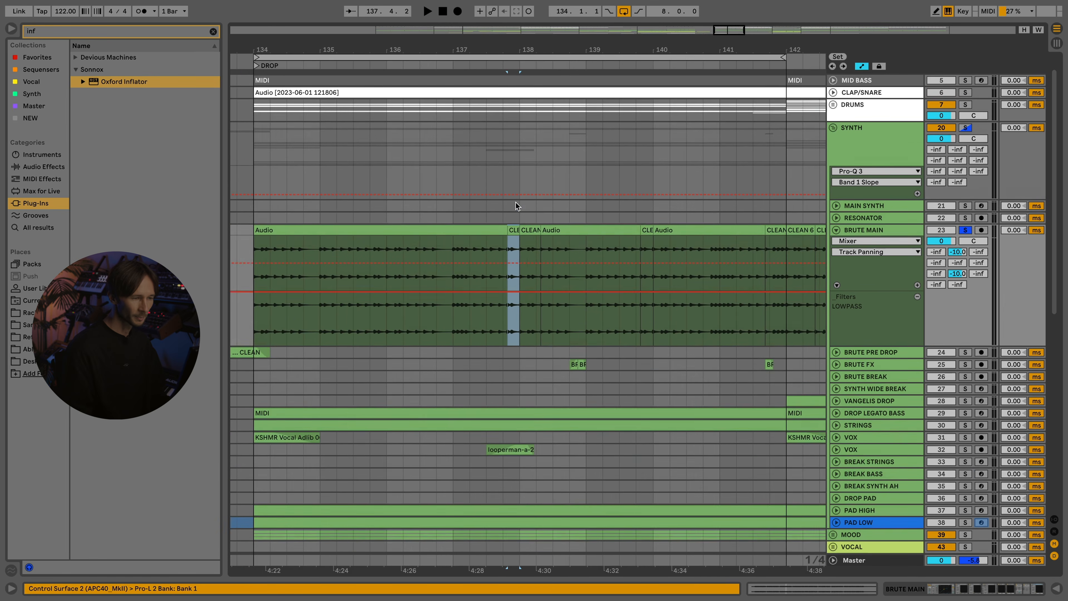
scroll(517, 206, up, 3)
key(space)
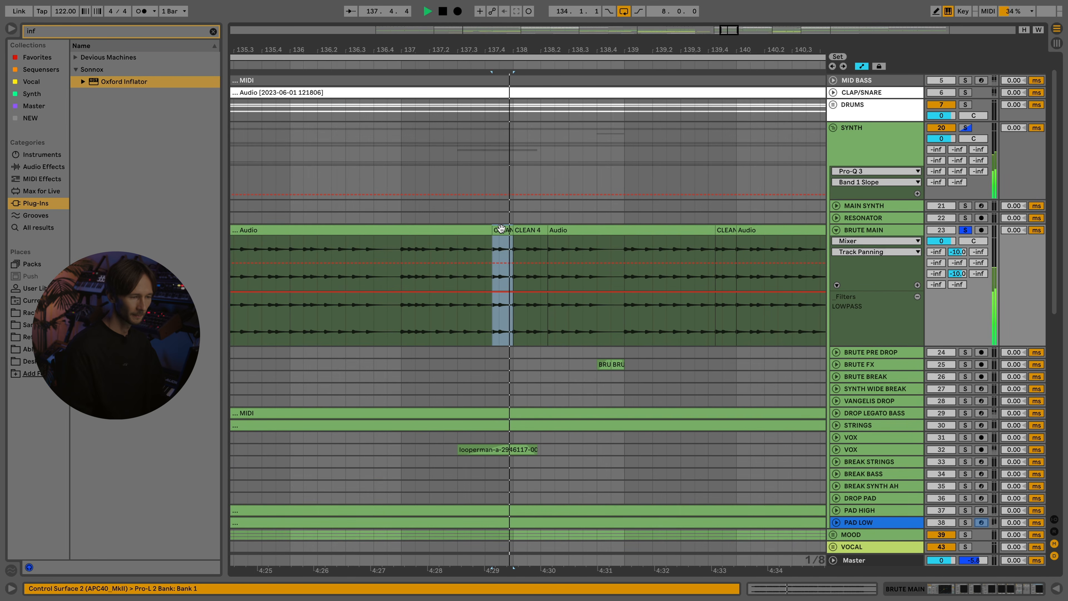
click(527, 230)
key(space)
key(space)
- Select and play BRUTE MAIN's CLEAN 6 clip at 139.4.2 and its CLEAN 4 clip at 141.3.4
scroll(473, 230, down, 1)
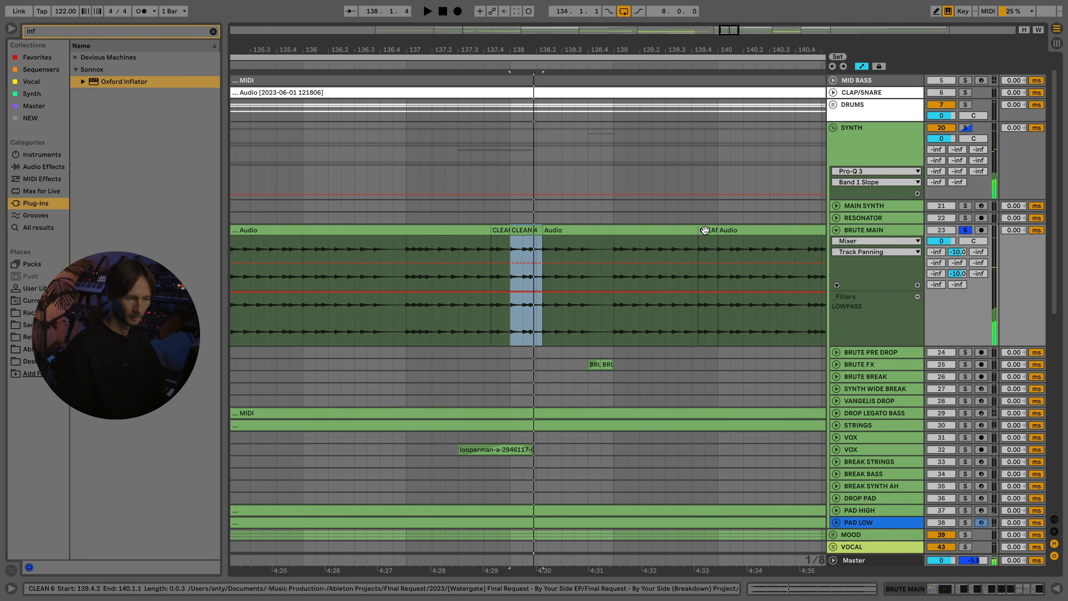
click(707, 230)
key(space)
key(space)
scroll(389, 222, down, 4)
scroll(388, 222, down, 1)
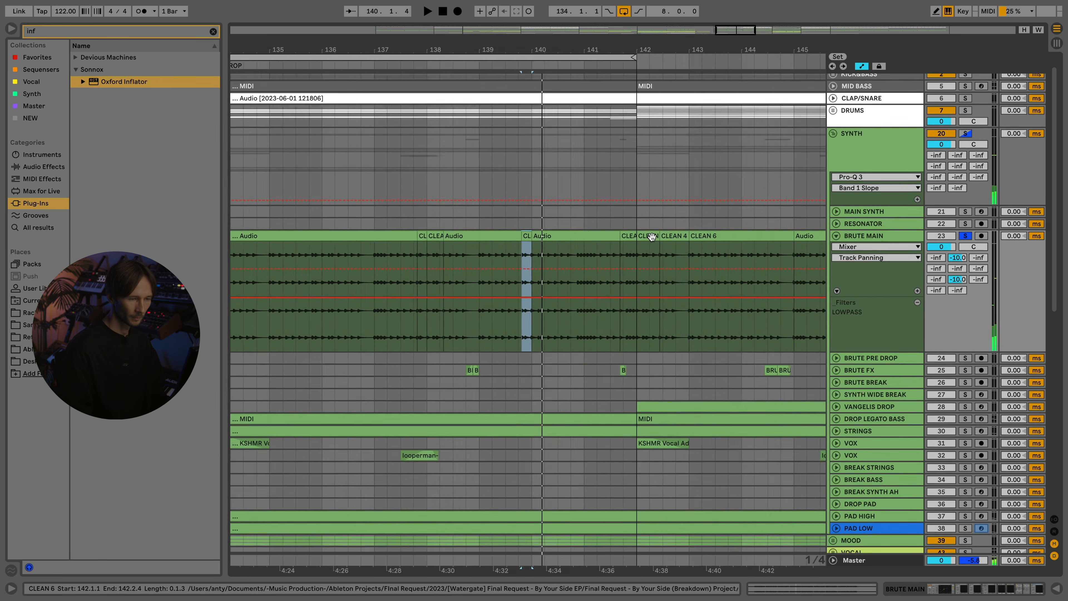
scroll(652, 235, up, 5)
click(631, 236)
key(space)
click(631, 229)
key(space)
key(space)
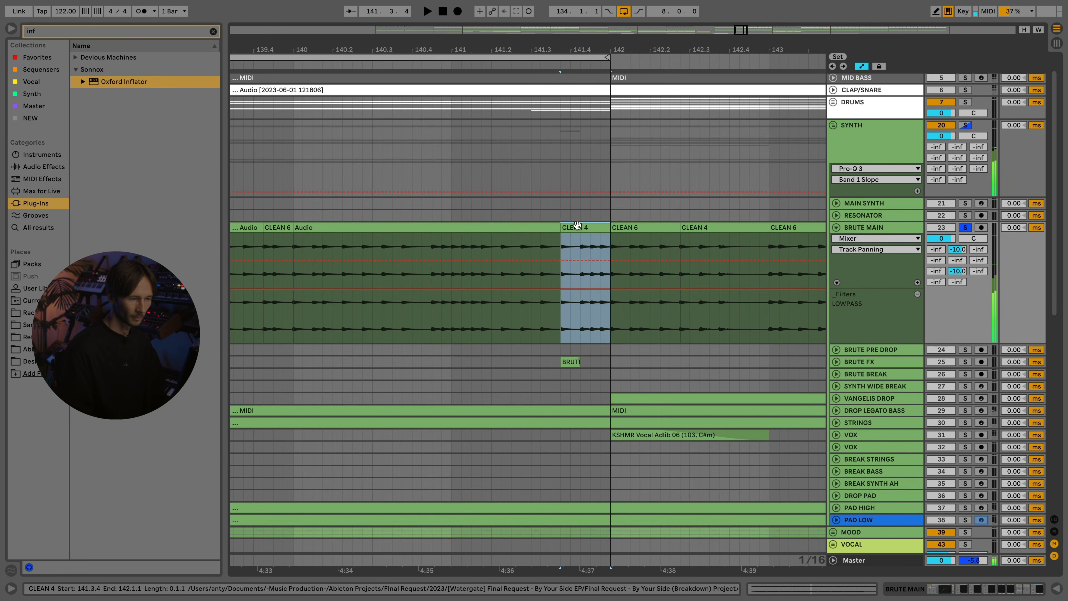
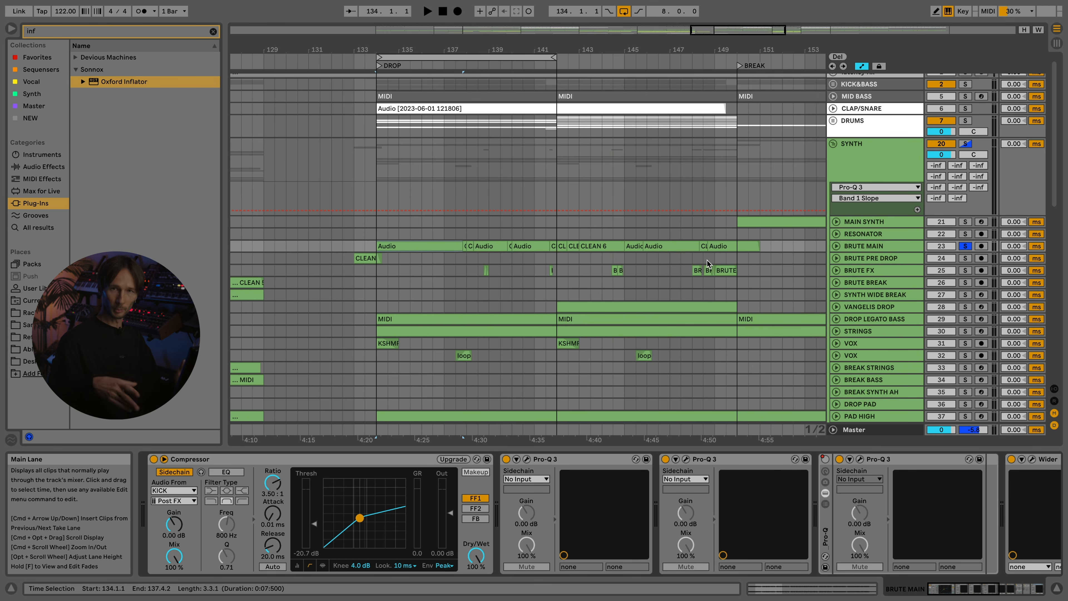
- Unfold BRUTE MAIN and examine the short CLEAN clips cut in between the main audio clips around bar 138
click(836, 245)
scroll(590, 251, down, 4)
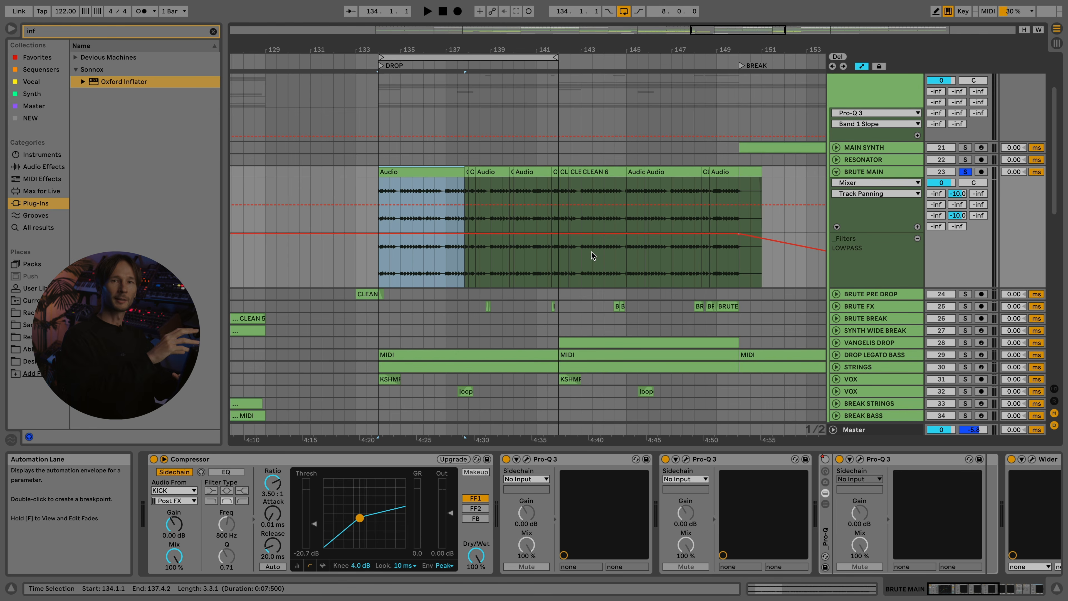
click(466, 180)
scroll(479, 172, up, 6)
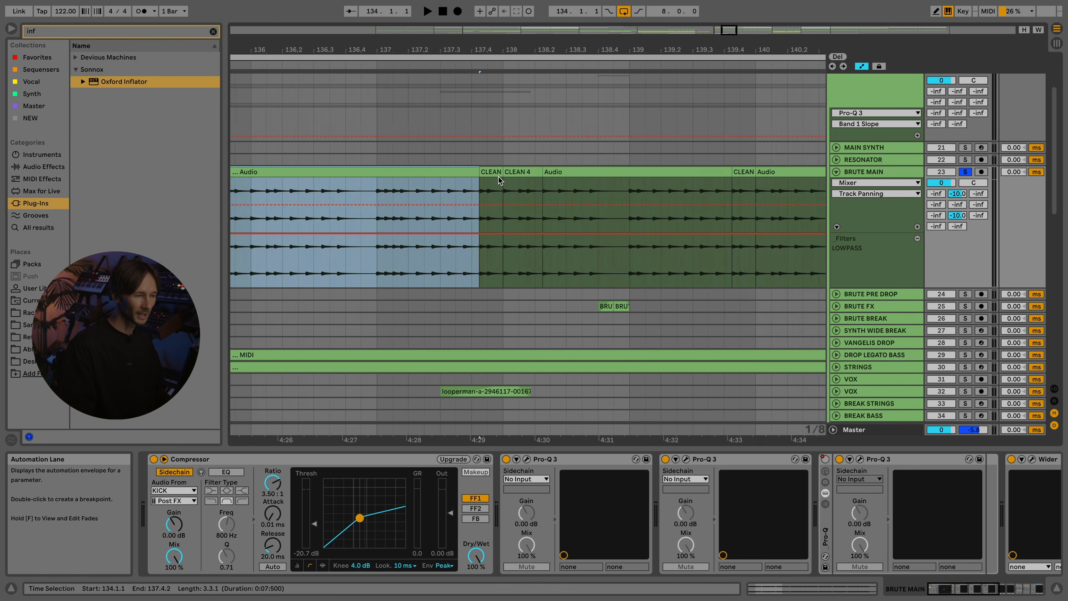
click(479, 169)
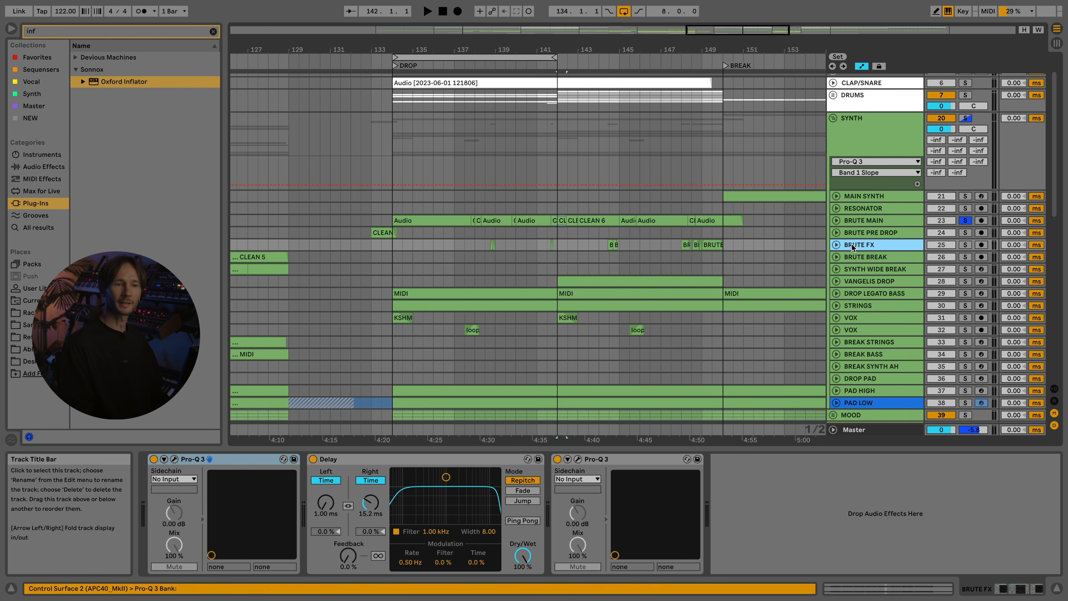
- Move the BRUTE FX track directly below BRUTE MAIN
mouse_move(852, 247)
mouse_down()
mouse_move(852, 229)
mouse_move(843, 231)
mouse_up()
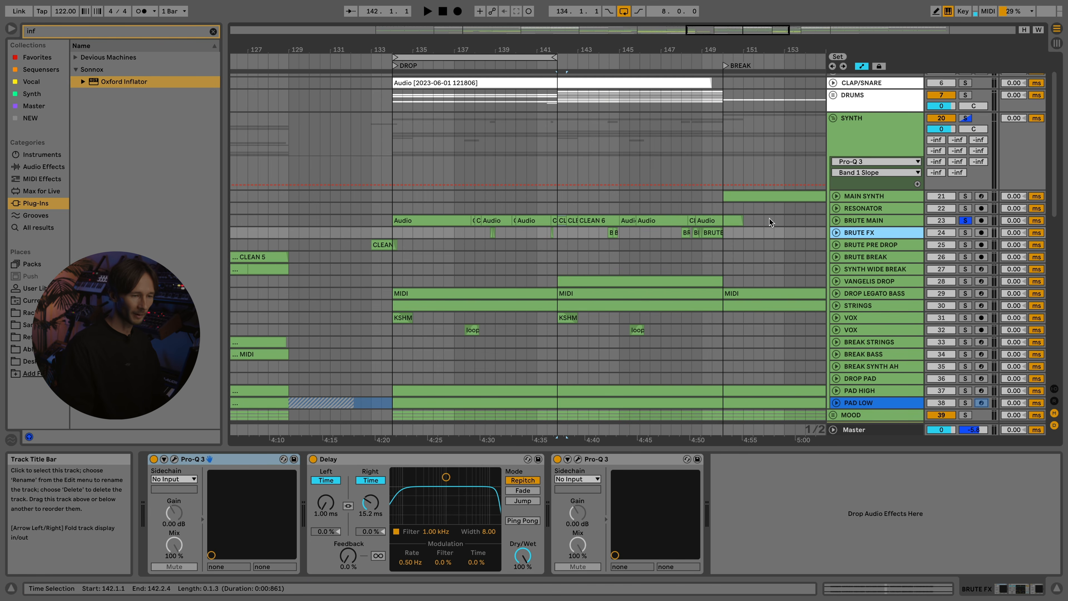
- Select BRUTE MAIN's range from 134.1.1 to 152.3.1 and add Infiltrator after Pro-L 2
drag(769, 219, 390, 224)
click(999, 529)
right_click(1027, 476)
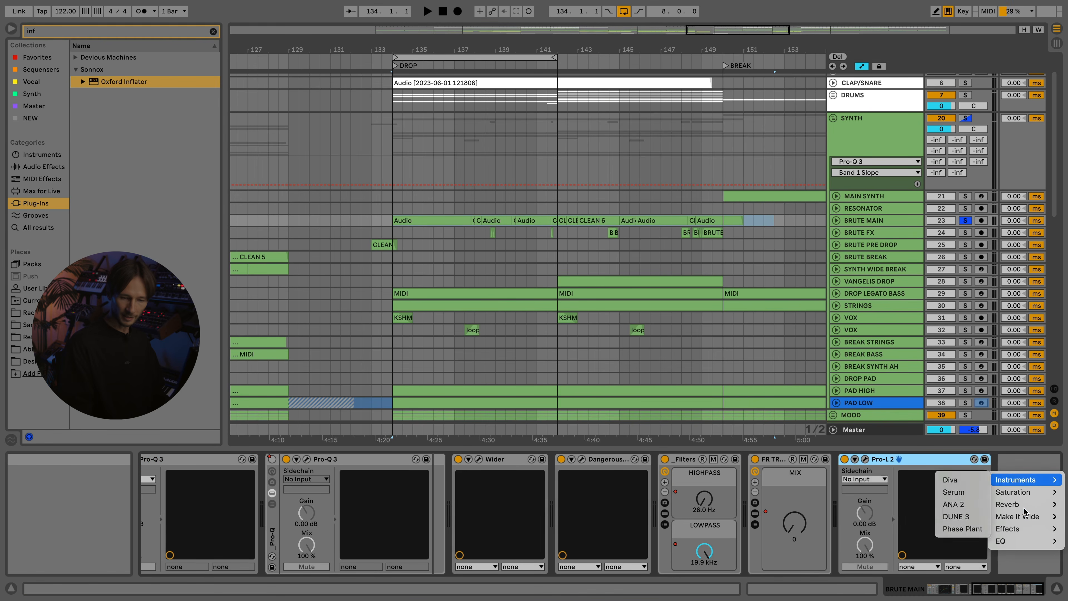
mouse_move(1006, 521)
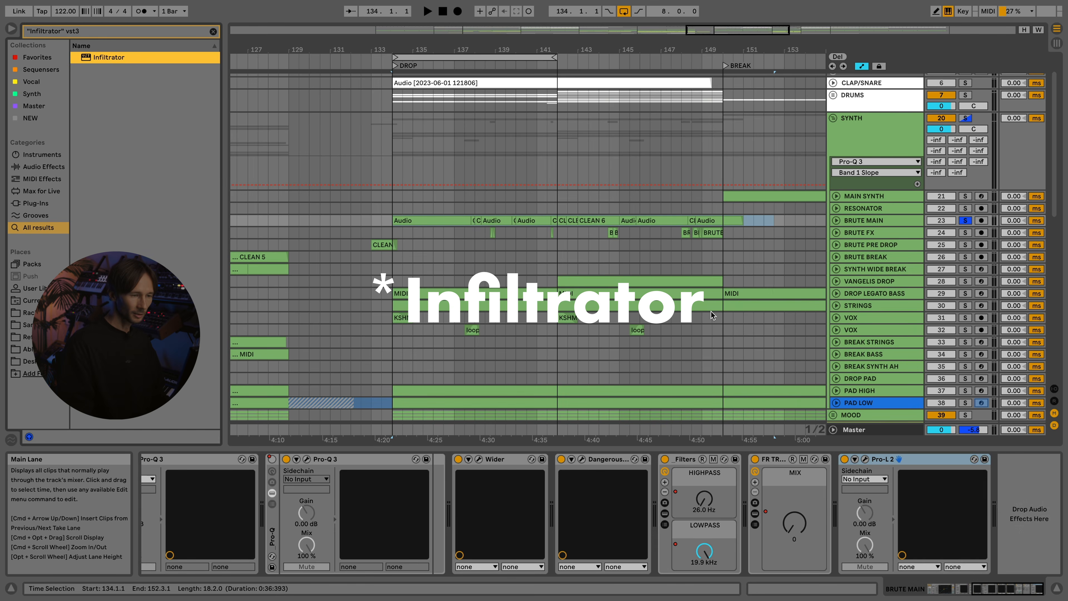
key(Return)
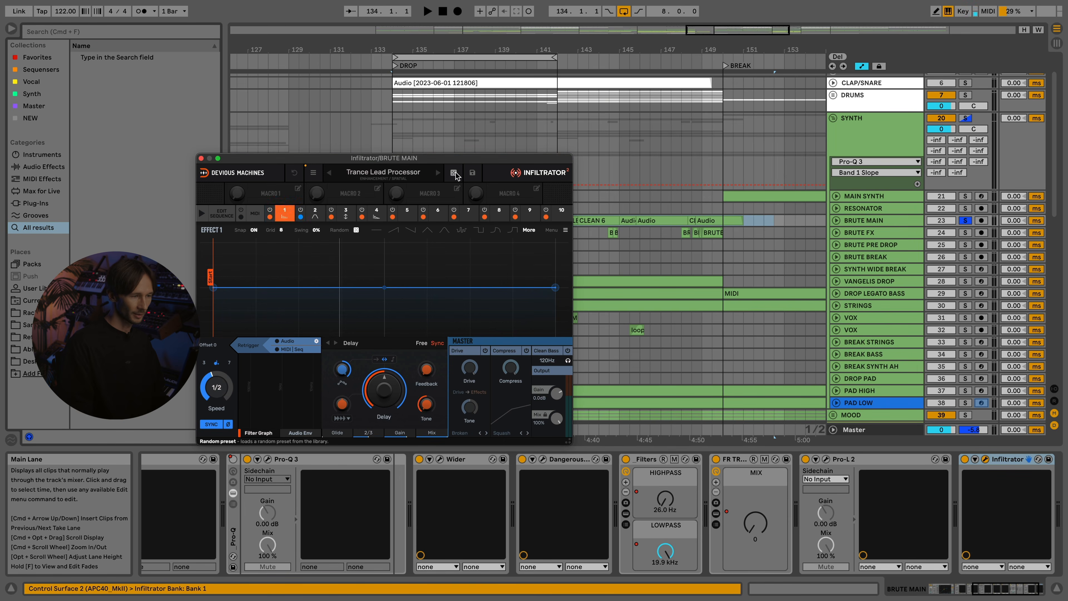
- Load random presets in Infiltrator, ending on Subtle Tape Drift, and delete the plug-in from BRUTE MAIN
click(455, 174)
click(454, 173)
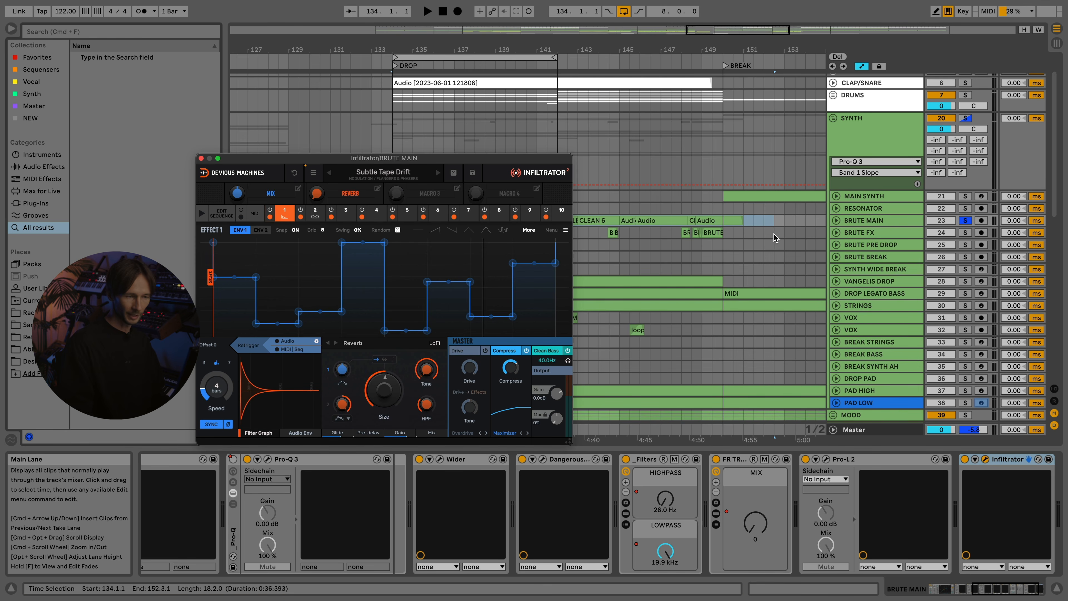
key(Delete)
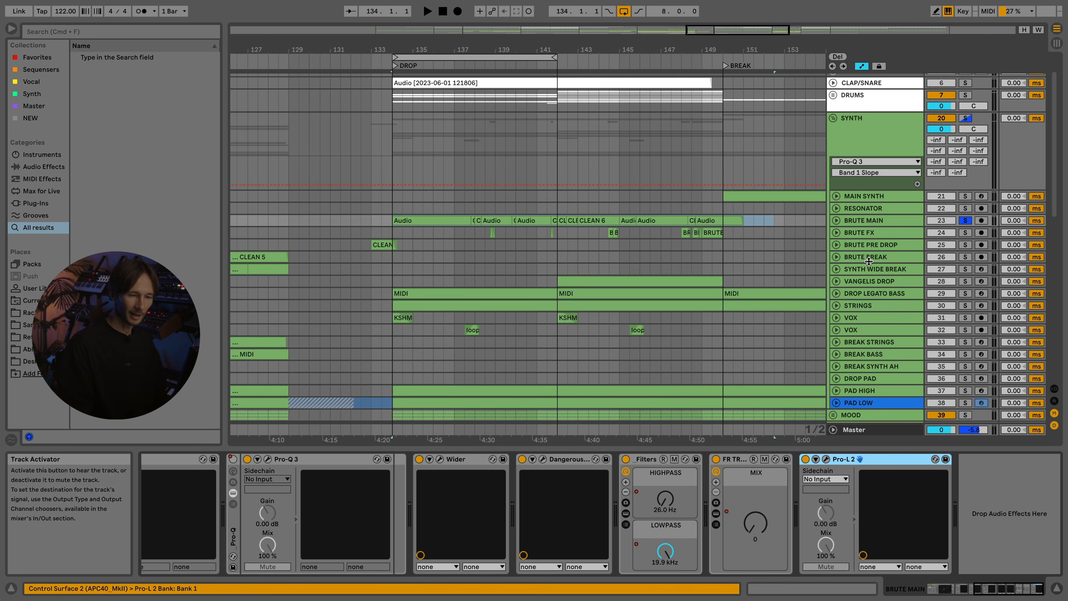
- Unfold and solo BRUTE FX, and play its first effect clips before bar 139 and before bar 142
click(835, 232)
scroll(486, 239, up, 3)
click(499, 233)
click(965, 232)
key(space)
click(647, 248)
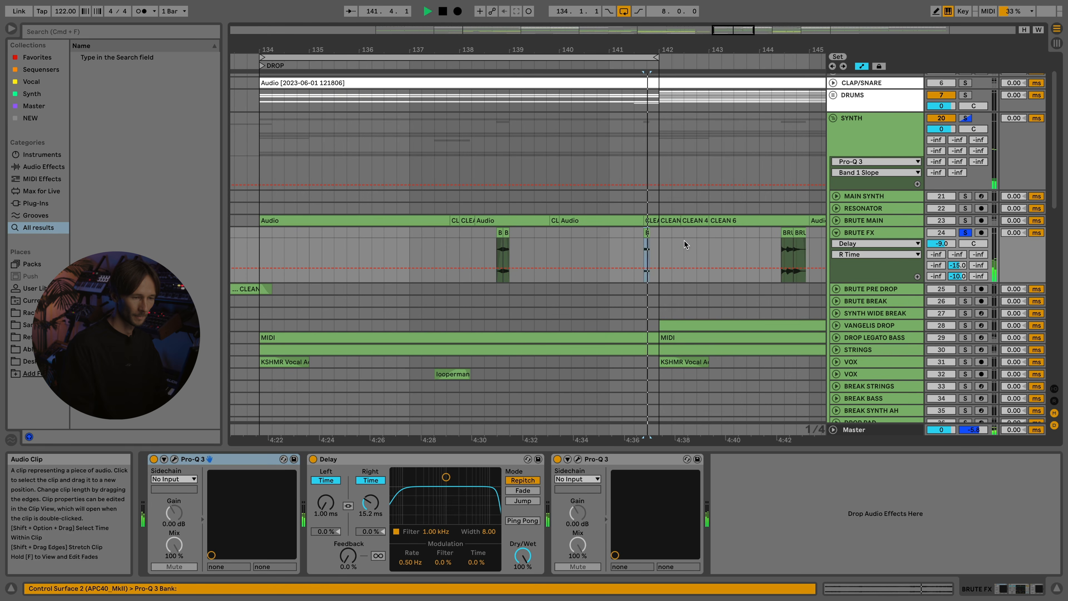
- Play the remaining BRUTE FX clips around bar 144 and from bar 148 up to the break
scroll(683, 239, right, 3)
click(705, 242)
scroll(690, 232, right, 5)
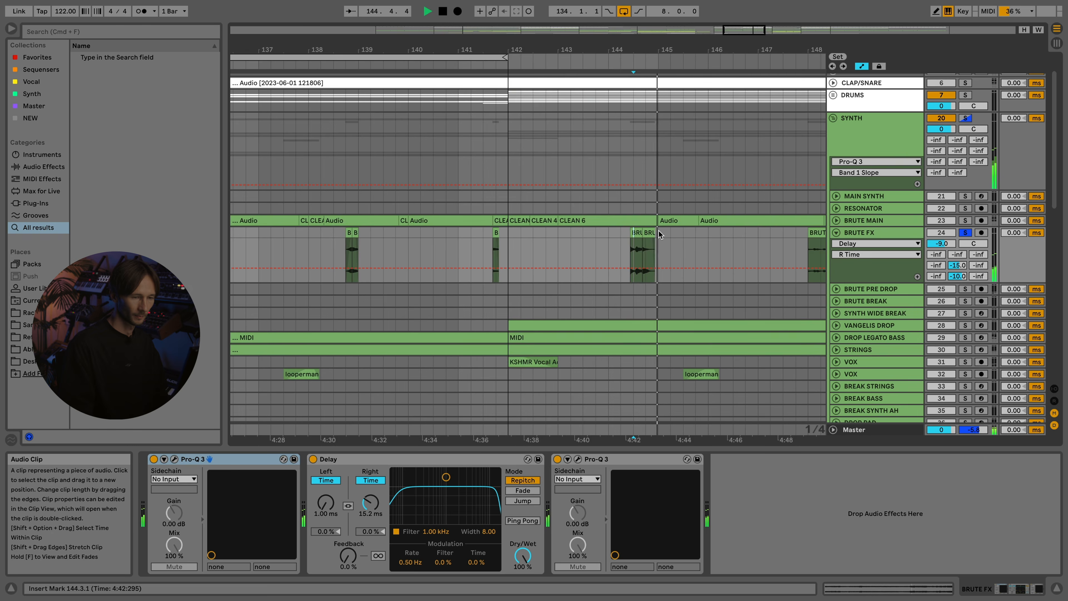
key(space)
click(679, 236)
key(space)
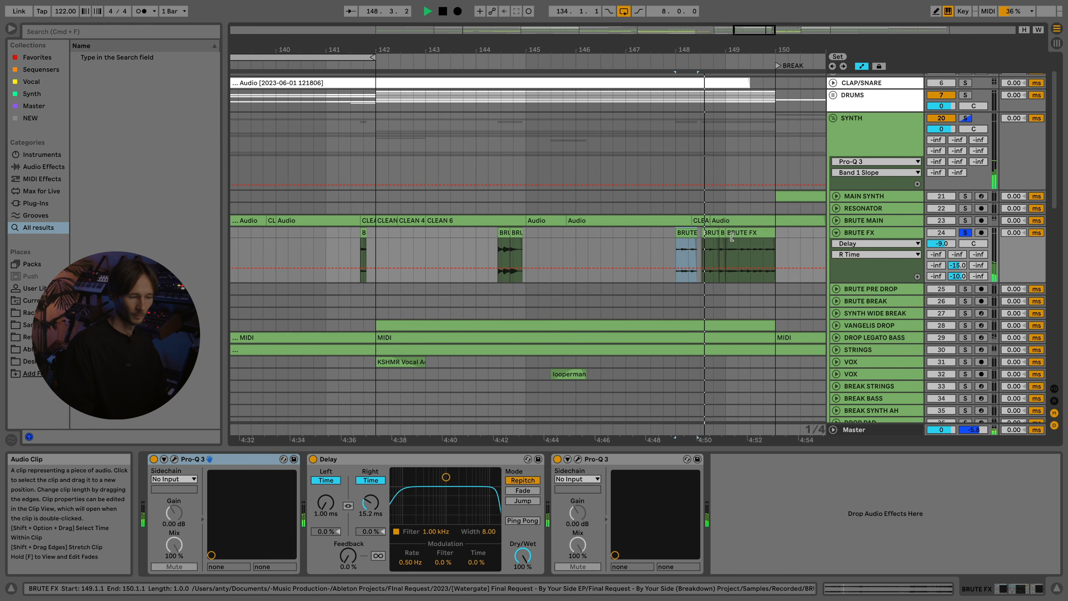
scroll(616, 239, down, 8)
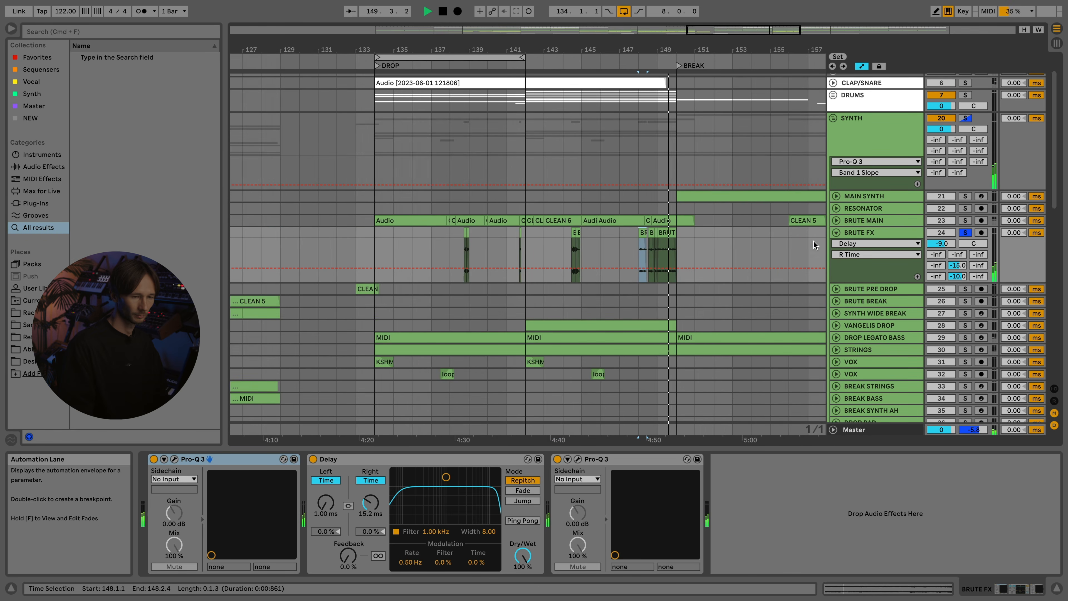
- Fold BRUTE FX and examine the start of BRUTE MAIN's device chain at its sidechained Compressor
click(836, 232)
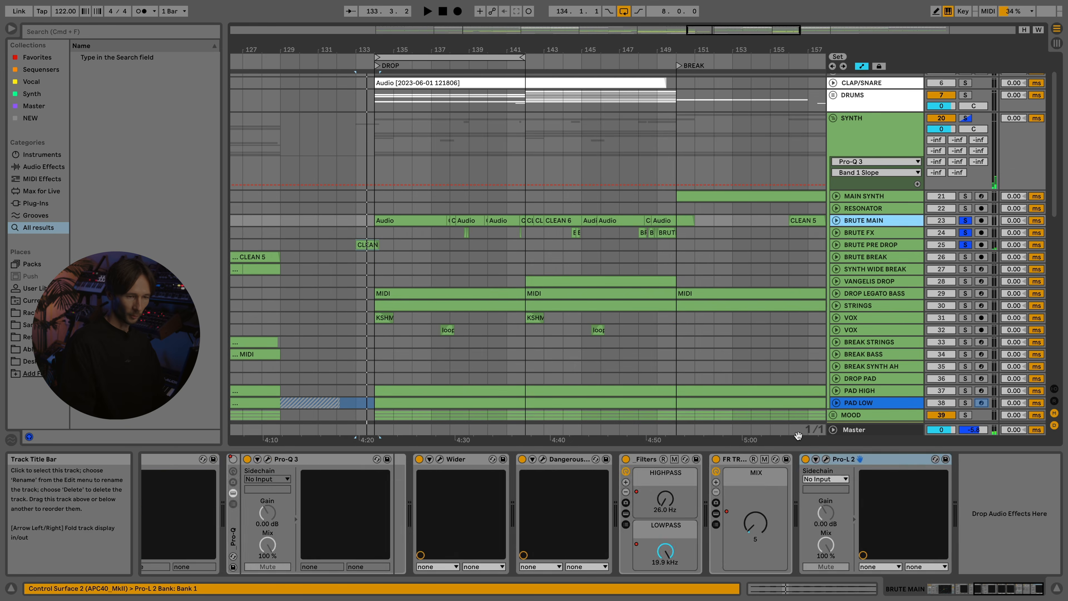
scroll(705, 516, left, 10)
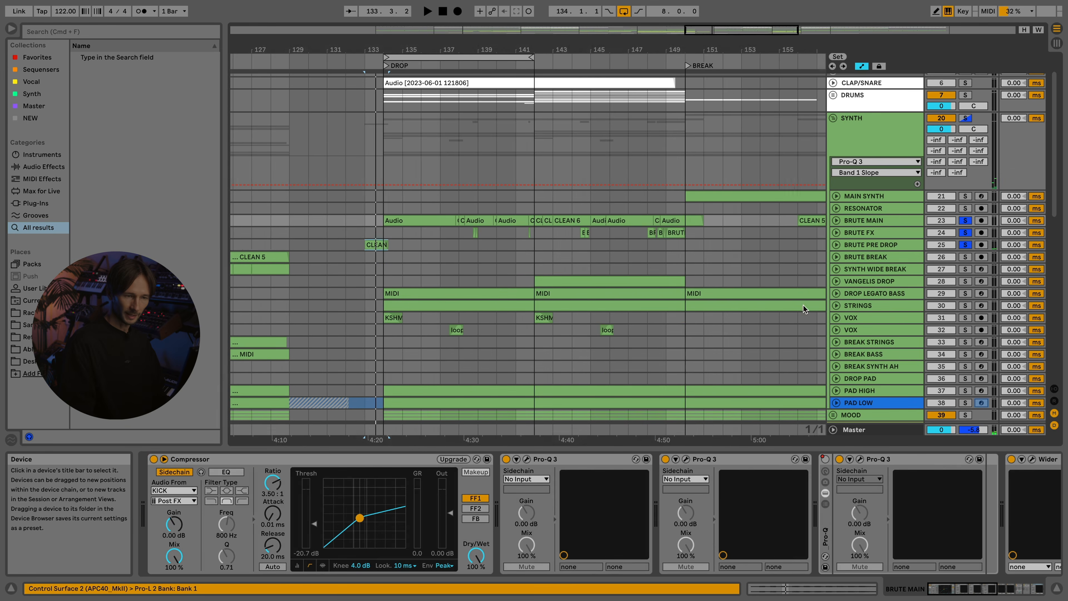
scroll(803, 310, left, 3)
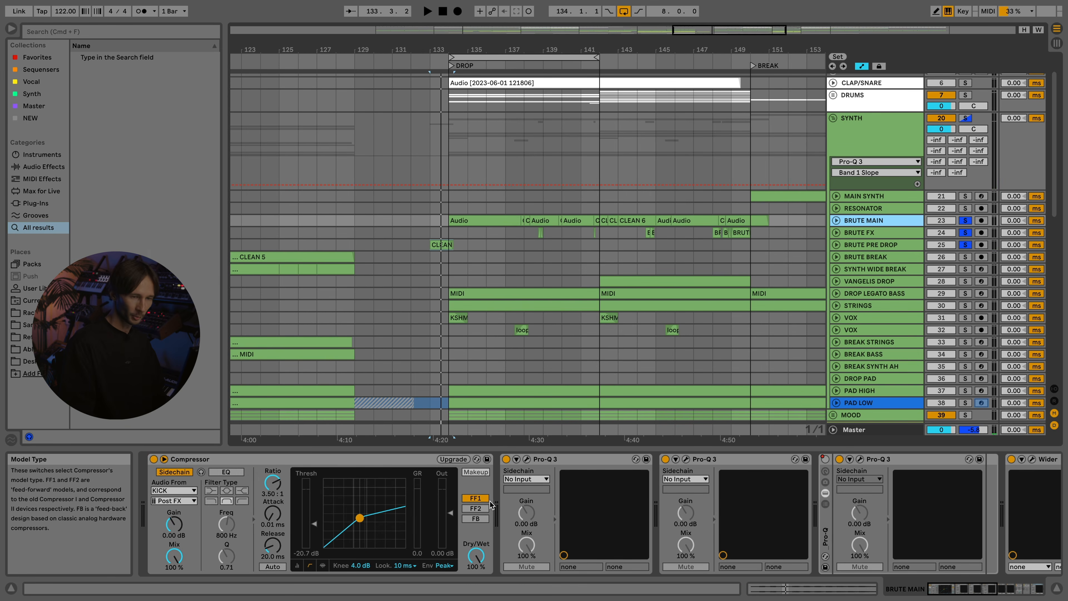
- Inspect the Compressor and the first Pro-Q 3 on BRUTE MAIN, checking the EQ's boost, dip and high-cut bands
click(338, 462)
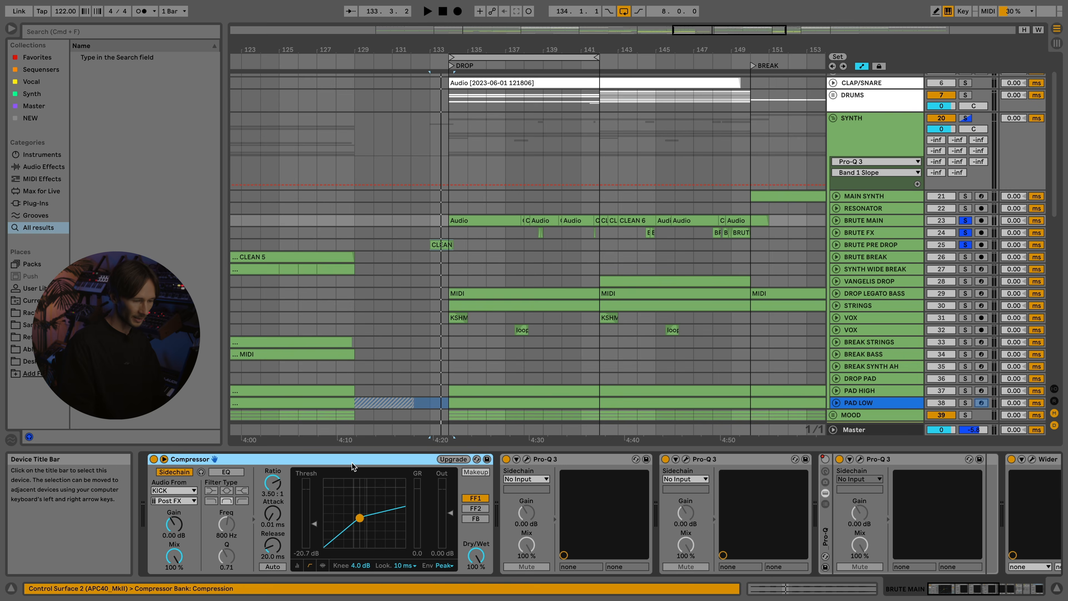
click(526, 459)
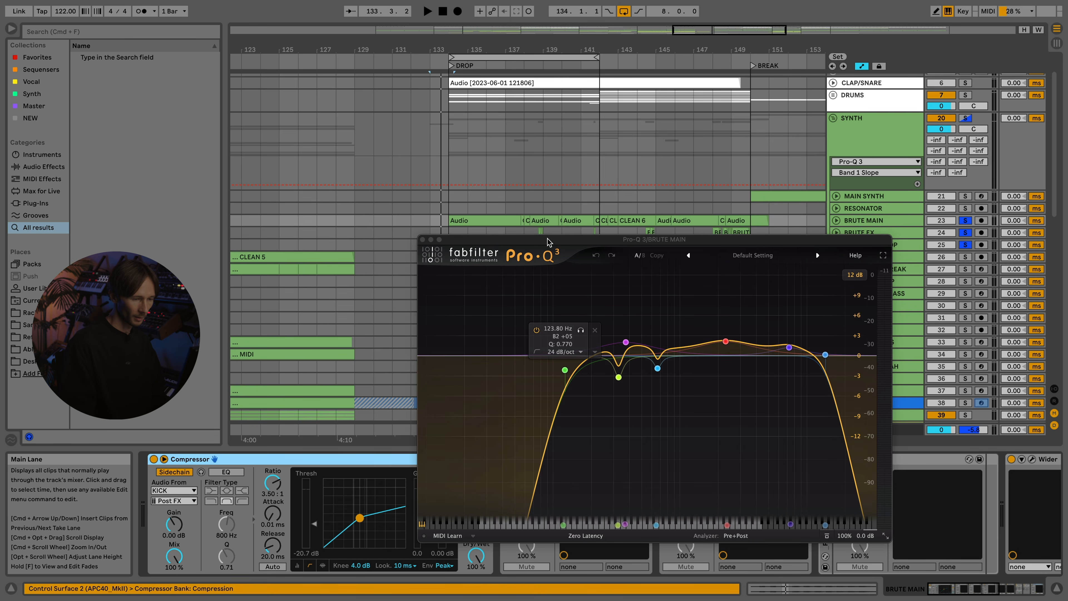
drag(546, 242, 403, 173)
drag(578, 358, 435, 239)
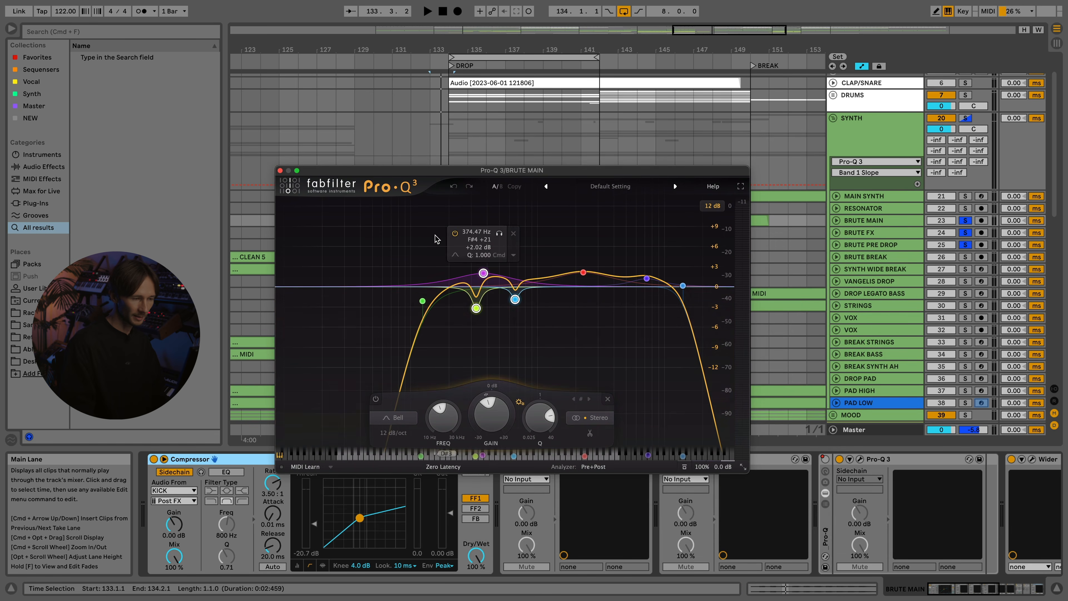
click(682, 285)
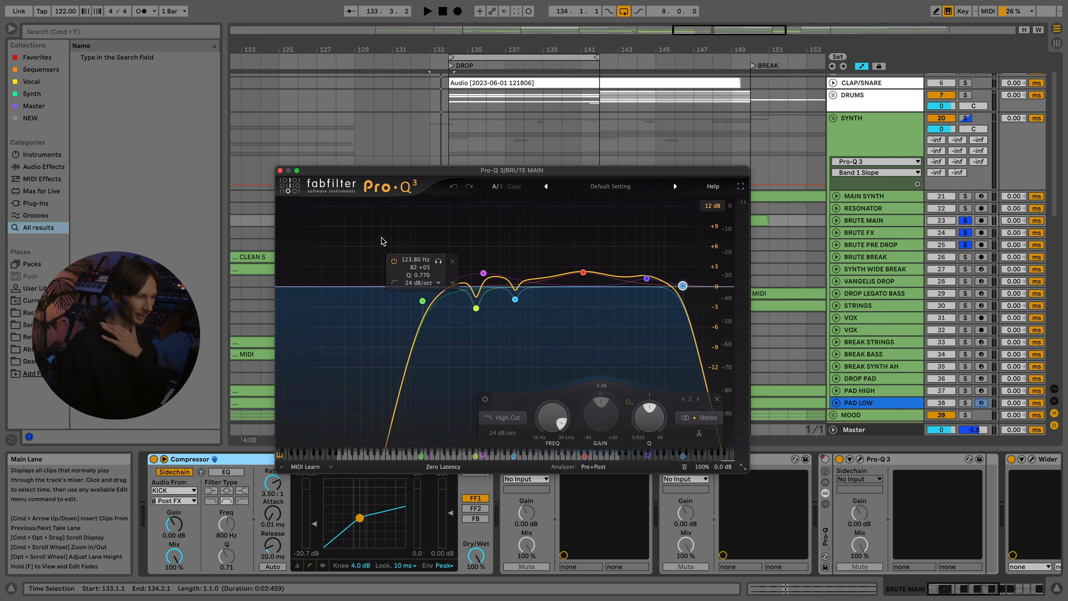
click(280, 170)
- Examine the high-cut band in the second Pro-Q 3 on BRUTE MAIN and close that plug-in window
click(685, 459)
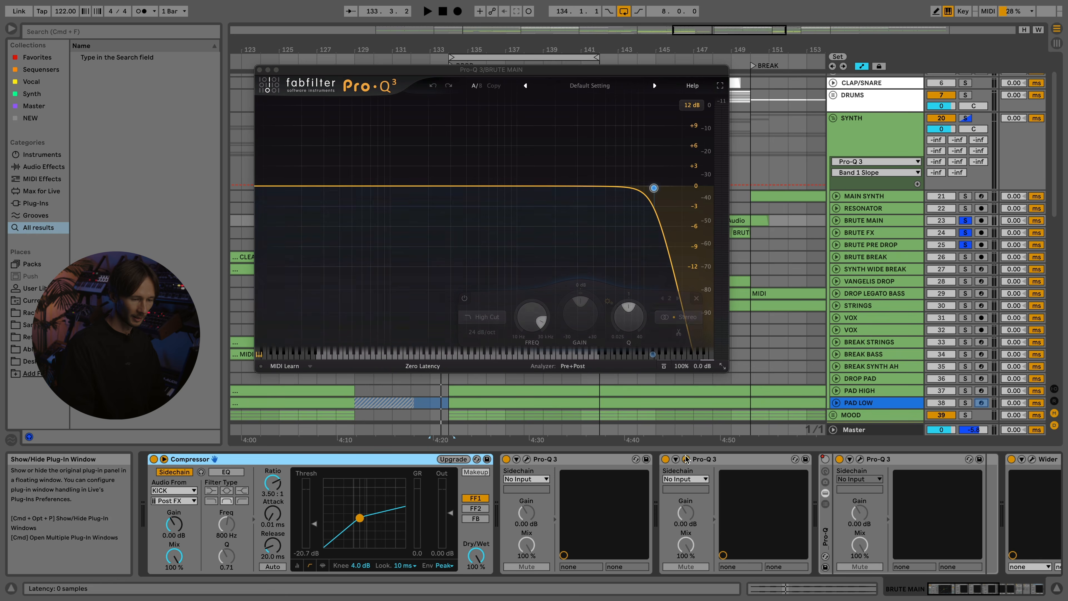
mouse_move(651, 192)
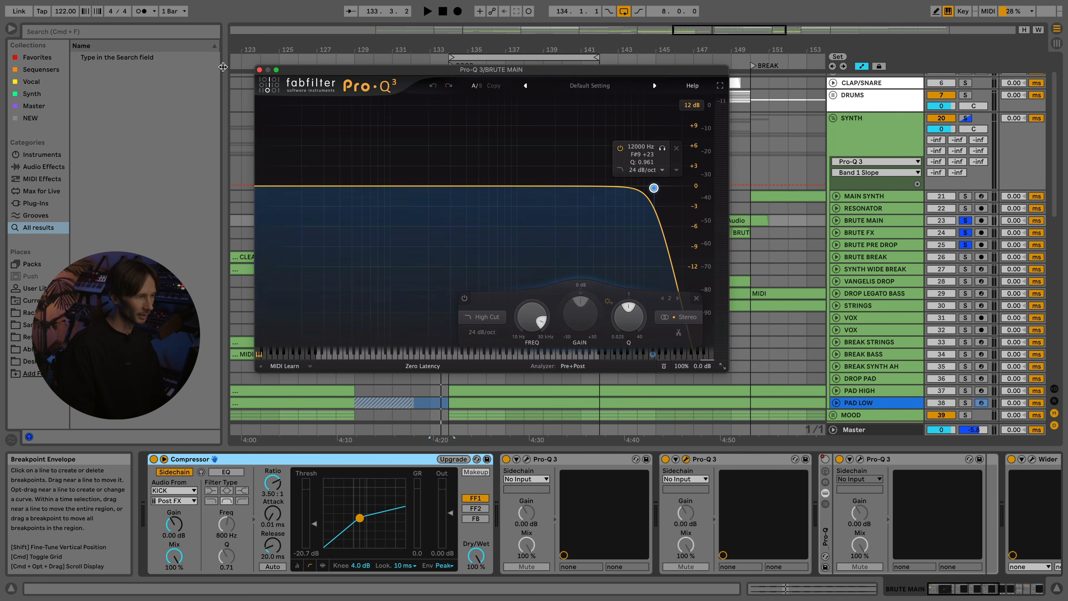
click(686, 459)
- Open the third Pro-Q 3 on BRUTE MAIN and examine its narrow bell band between the two cuts
scroll(681, 459, right, 6)
click(601, 458)
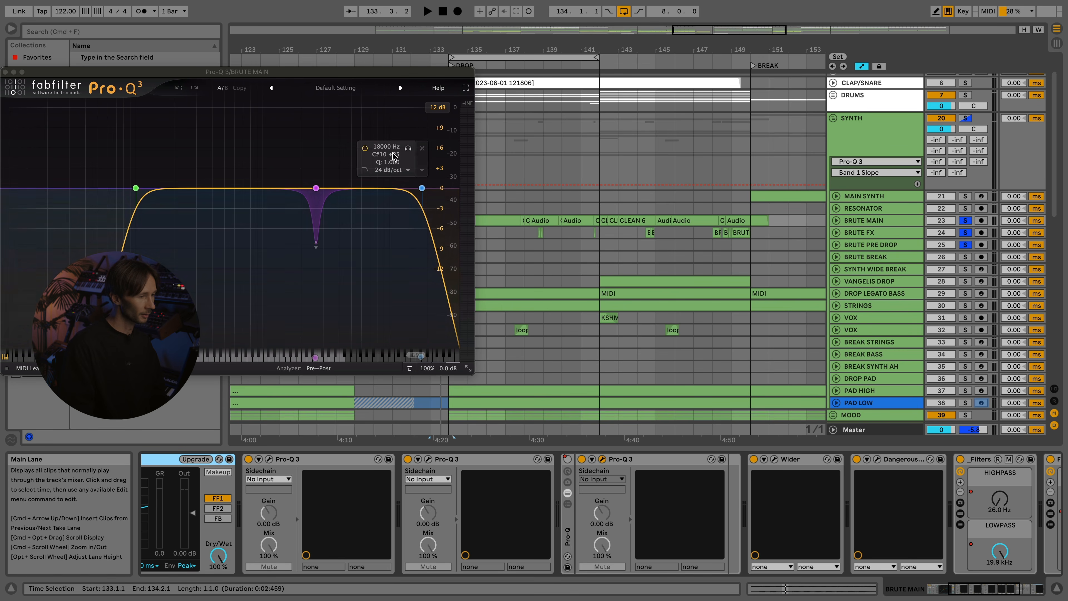
click(316, 188)
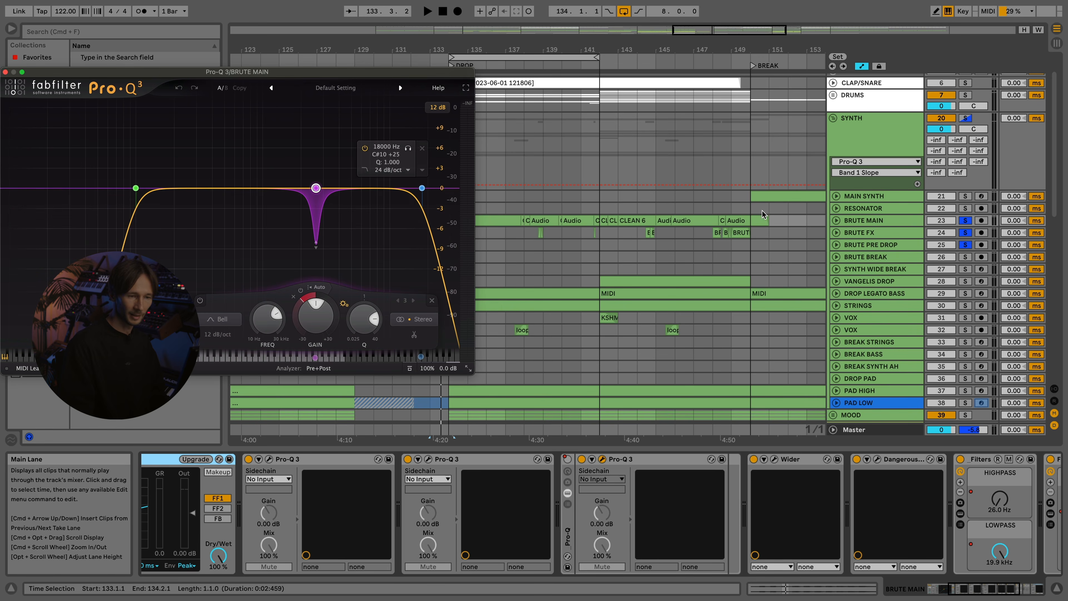
- Unfold the BRUTE MAIN track and show the Device On automation of its Pro-Q rack
click(836, 221)
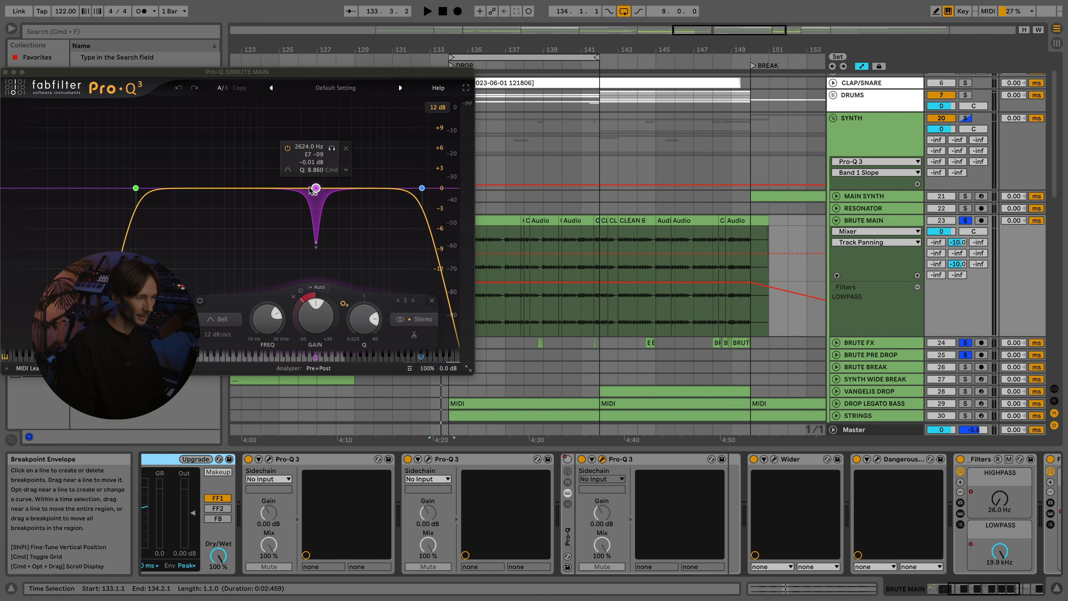
right_click(567, 458)
click(589, 460)
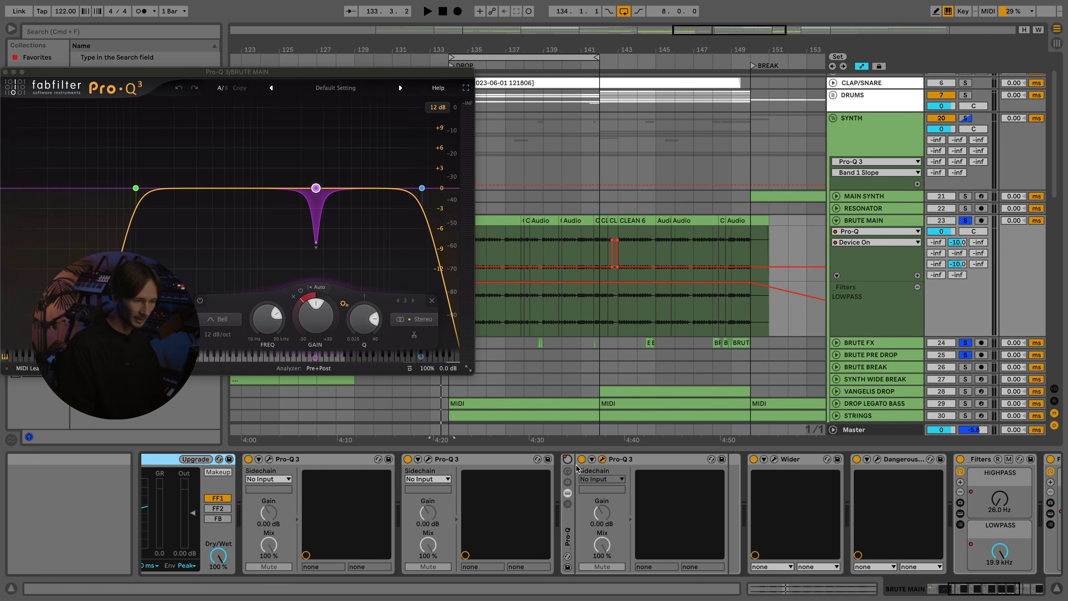
- Play the CLEAN 4 clip around bar 142 to hear the automated Pro-Q notch, and close the EQ window
scroll(613, 220, up, 10)
click(570, 220)
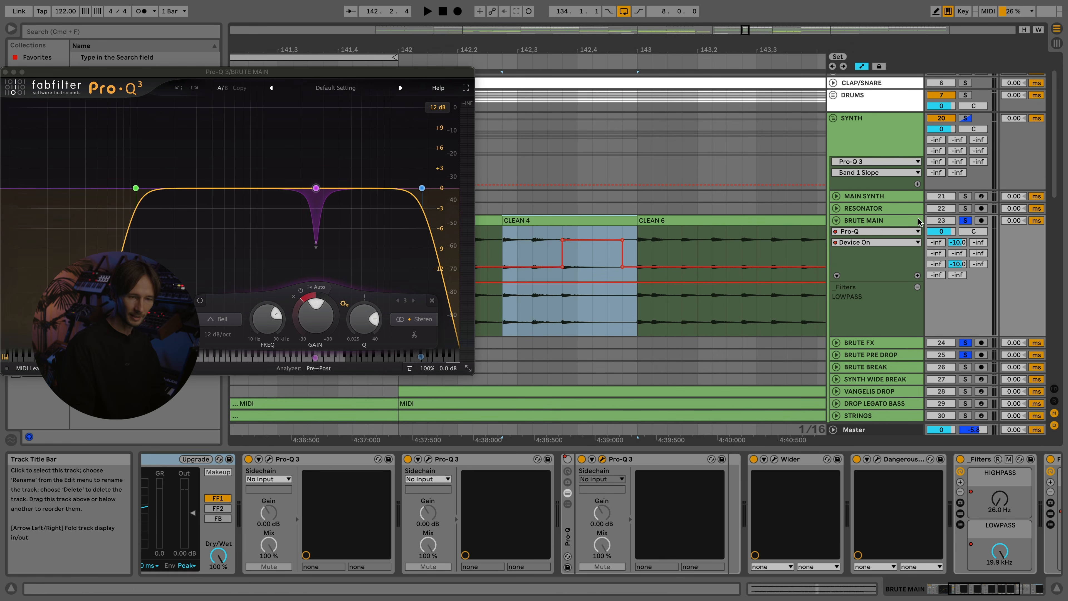
key(space)
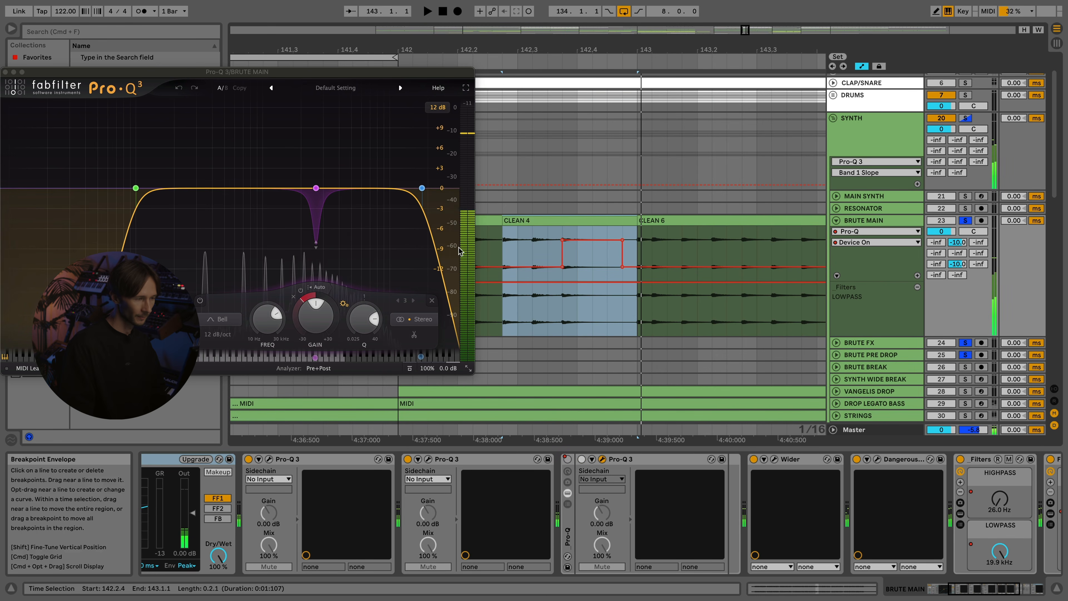
key(space)
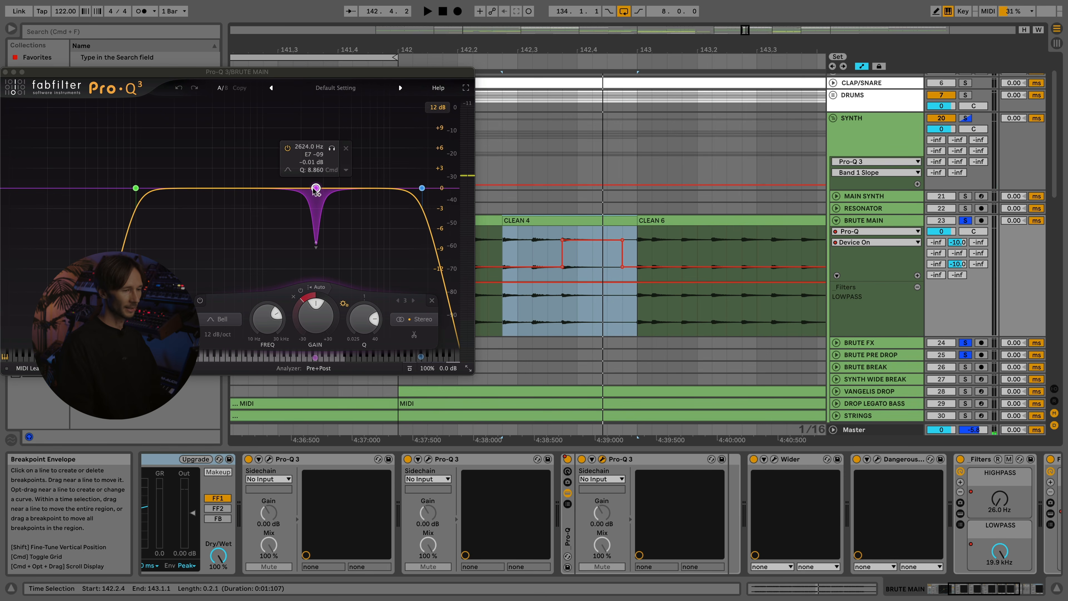
click(602, 459)
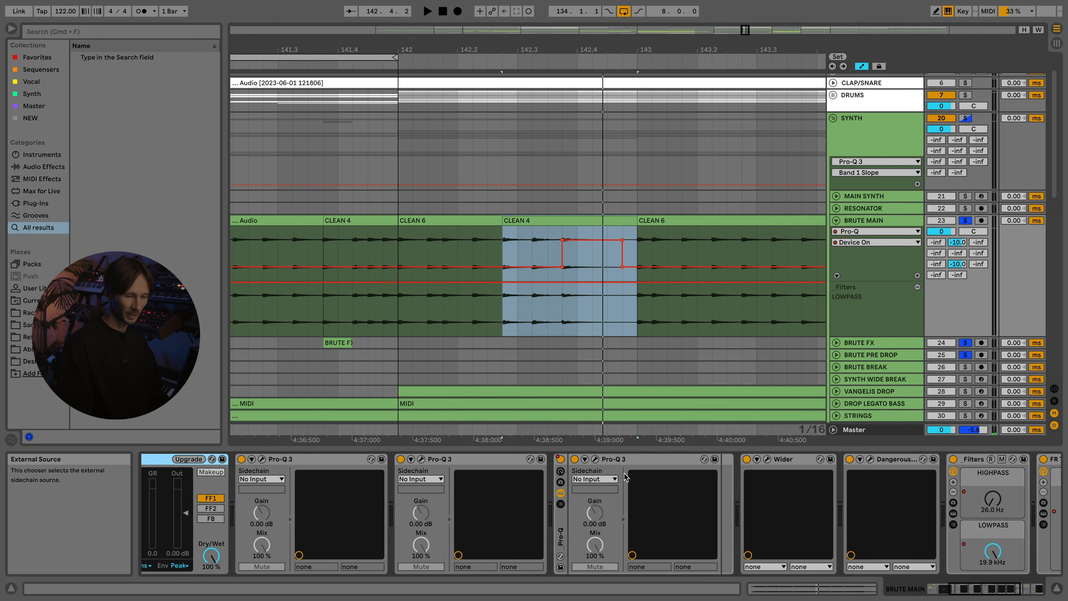
- Open the Wider plug-in on BRUTE MAIN to check its stereo width amount and close its window
scroll(625, 477, right, 2)
click(737, 458)
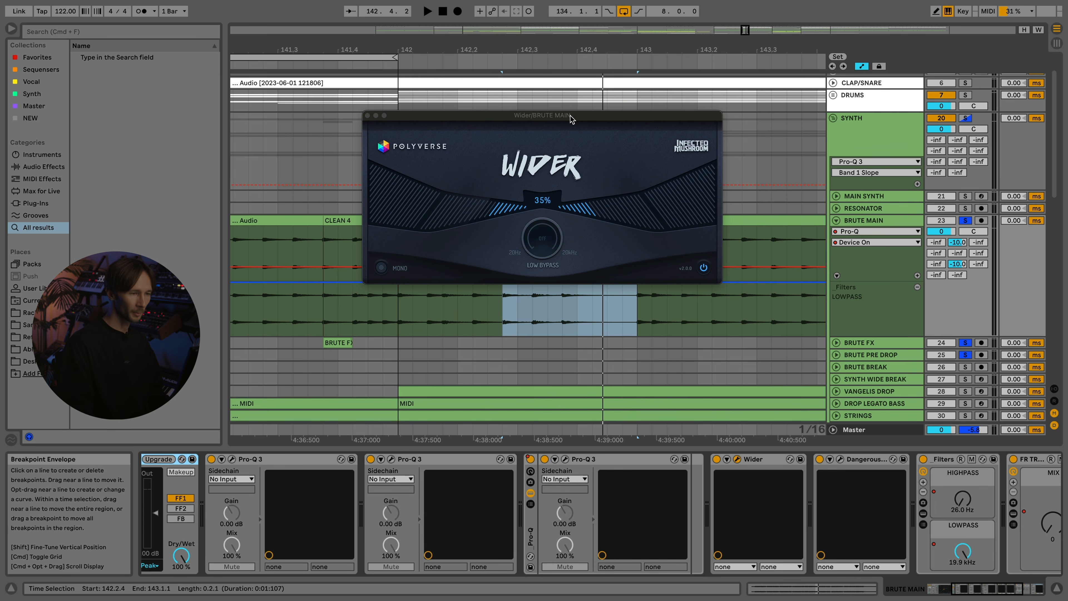
drag(570, 116, 540, 122)
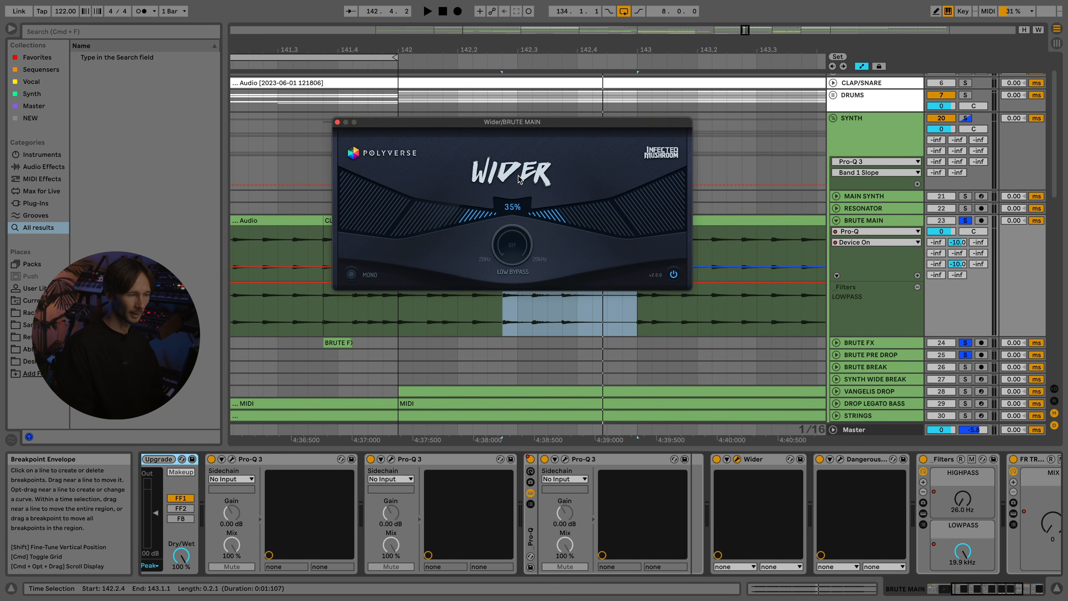
click(337, 122)
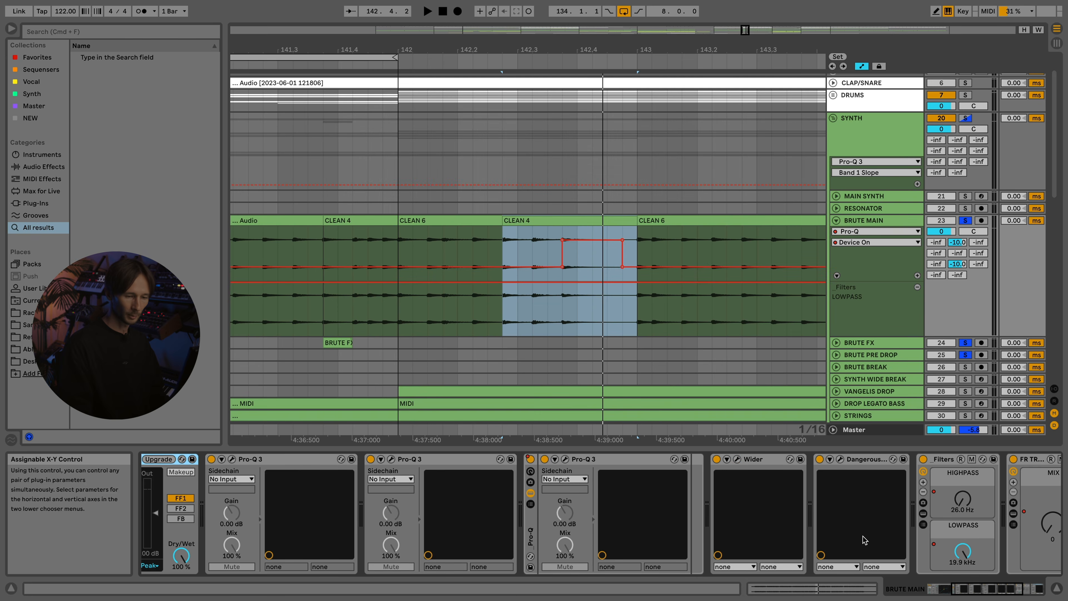
- Inspect the Dangerous BAX EQ's side high-shelf settings and show the Filters rack's LOWPASS automation on BRUTE MAIN
scroll(611, 465, right, 15)
click(608, 458)
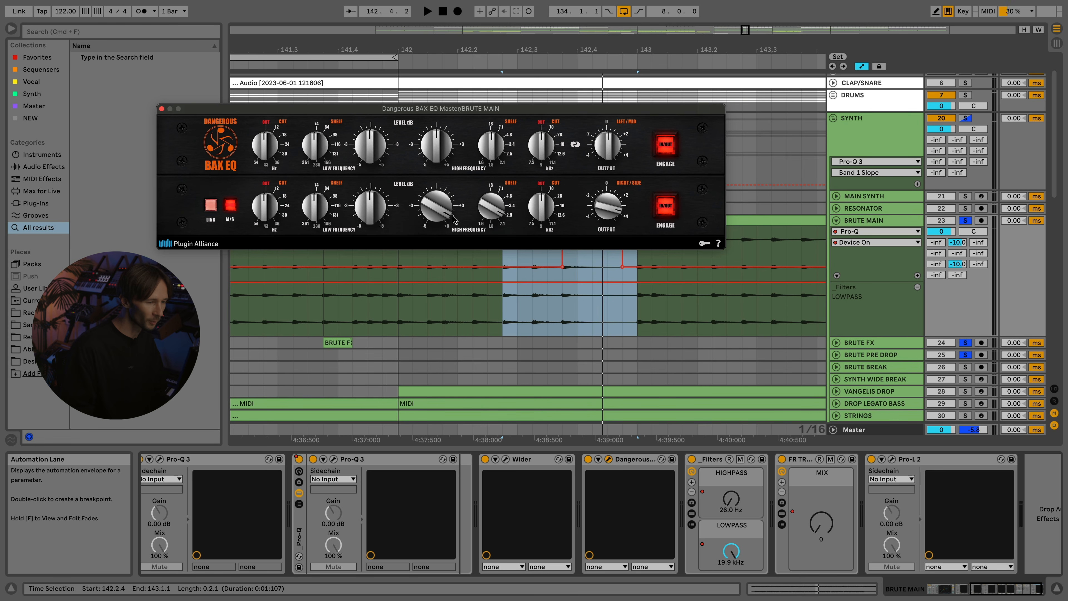
click(506, 216)
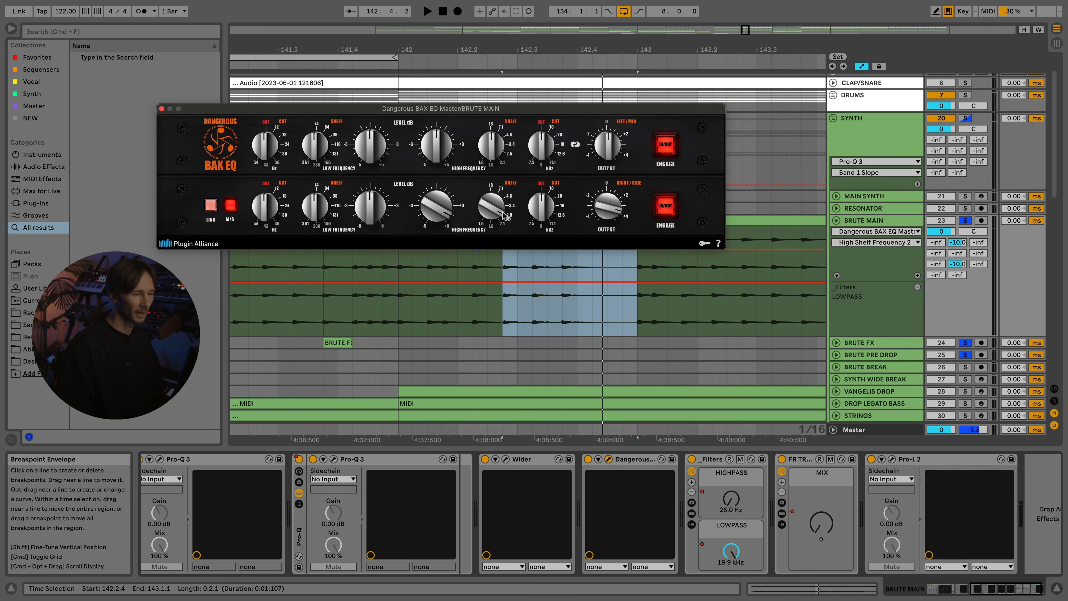
click(731, 553)
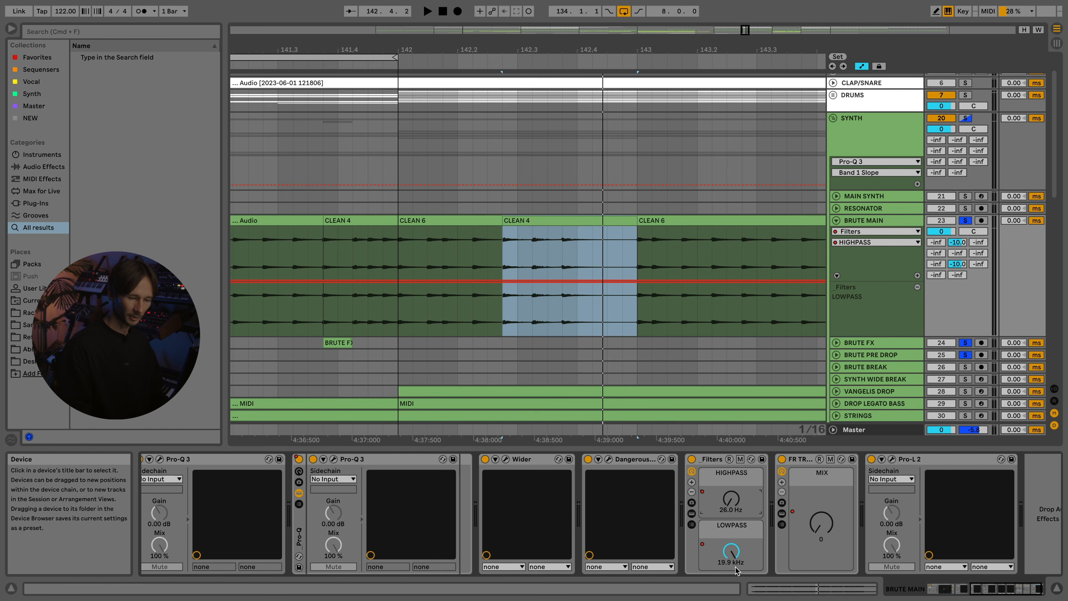
scroll(808, 514, right, 2)
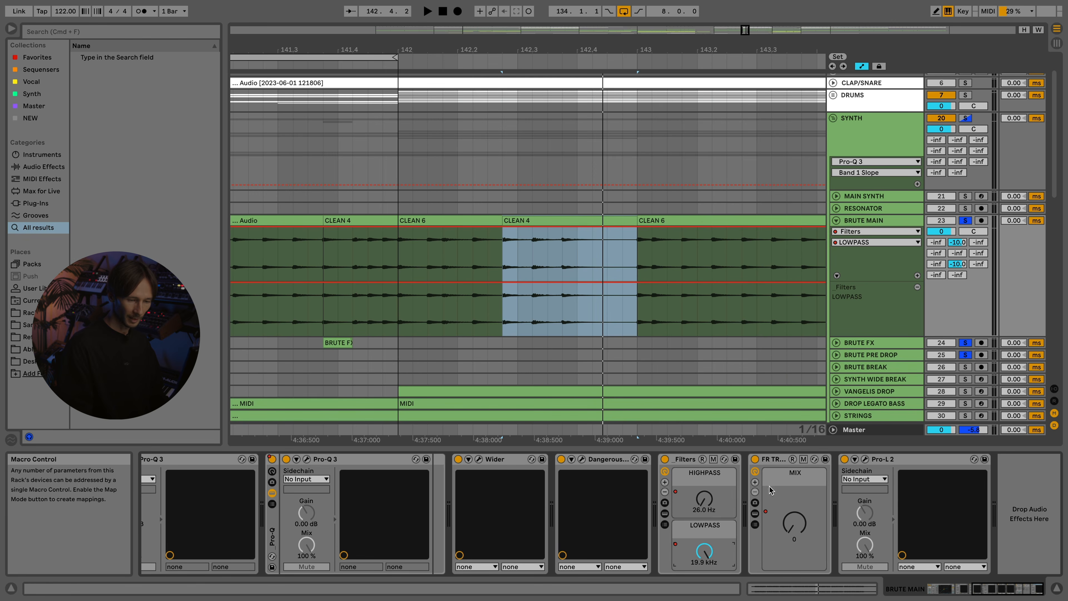
- Reveal the devices inside the FR TRANSITION rack and inspect its ValhallaVintageVerb and Delay settings
click(775, 462)
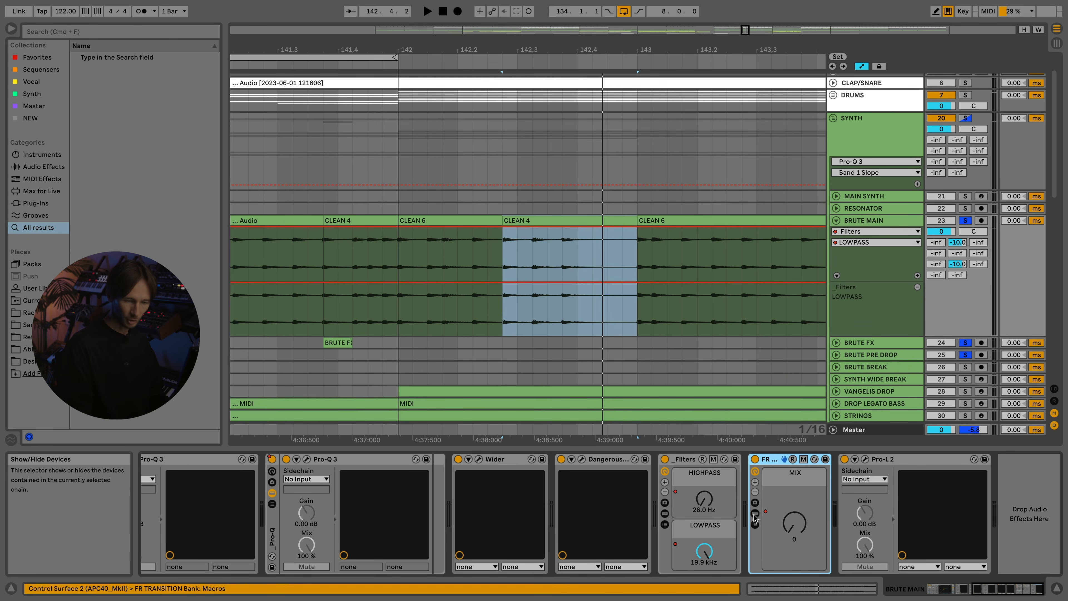
click(755, 524)
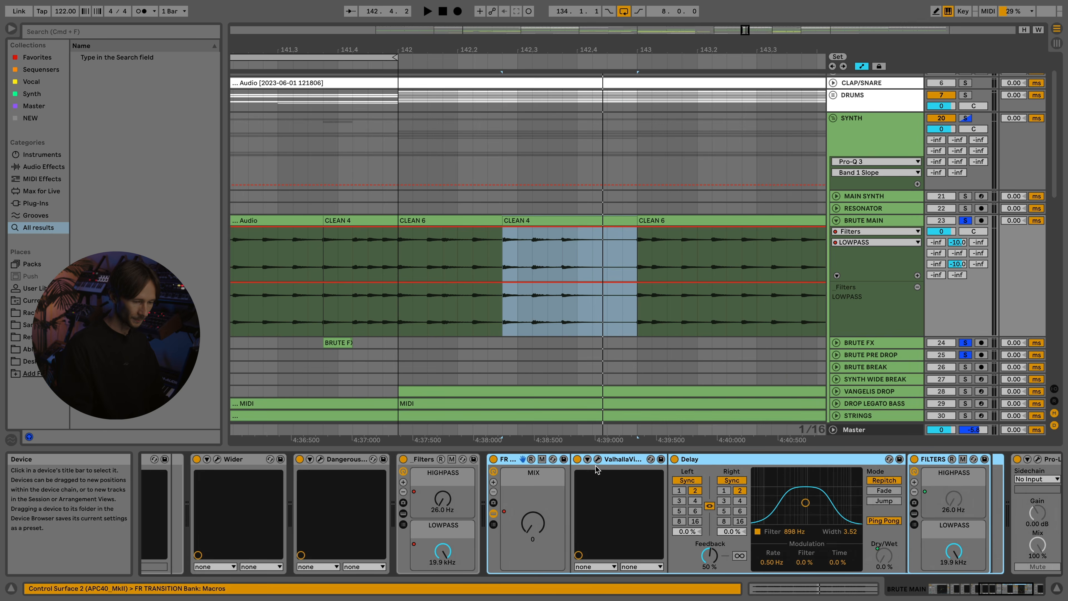
click(597, 459)
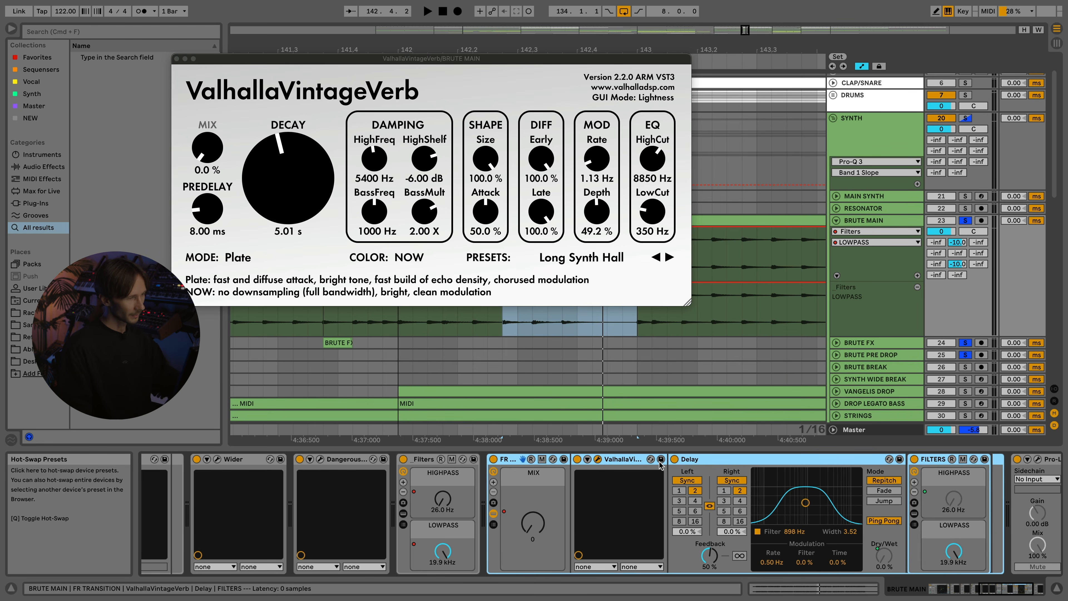
key(super+alt+p)
click(724, 463)
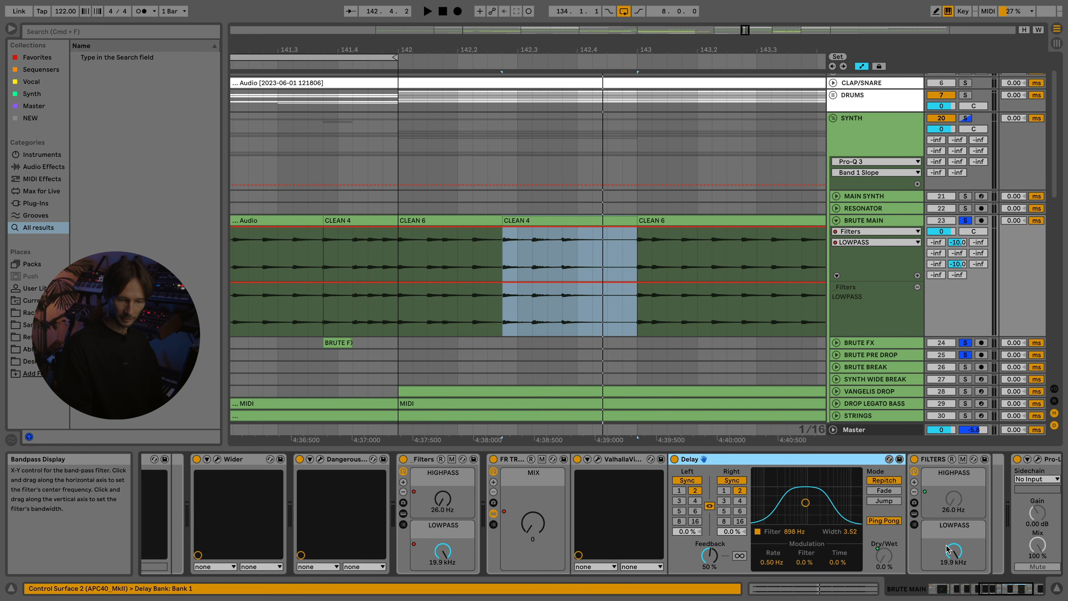
- Show the FR TRANSITION MIX automation on BRUTE MAIN and play the CLEAN 5 clip from bar 156 into the drop
scroll(492, 276, down, 10)
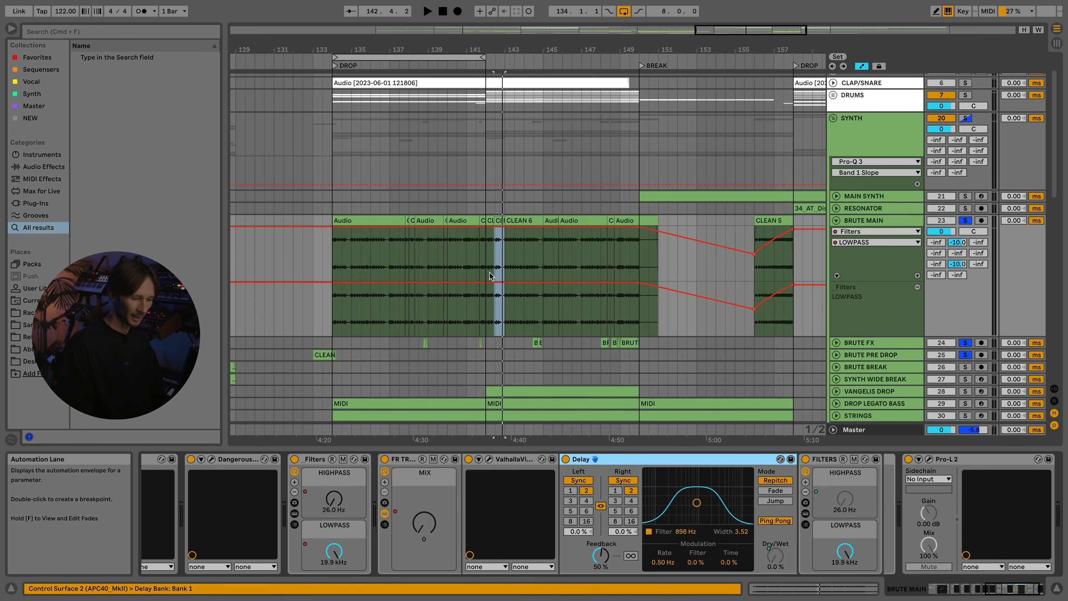
click(433, 529)
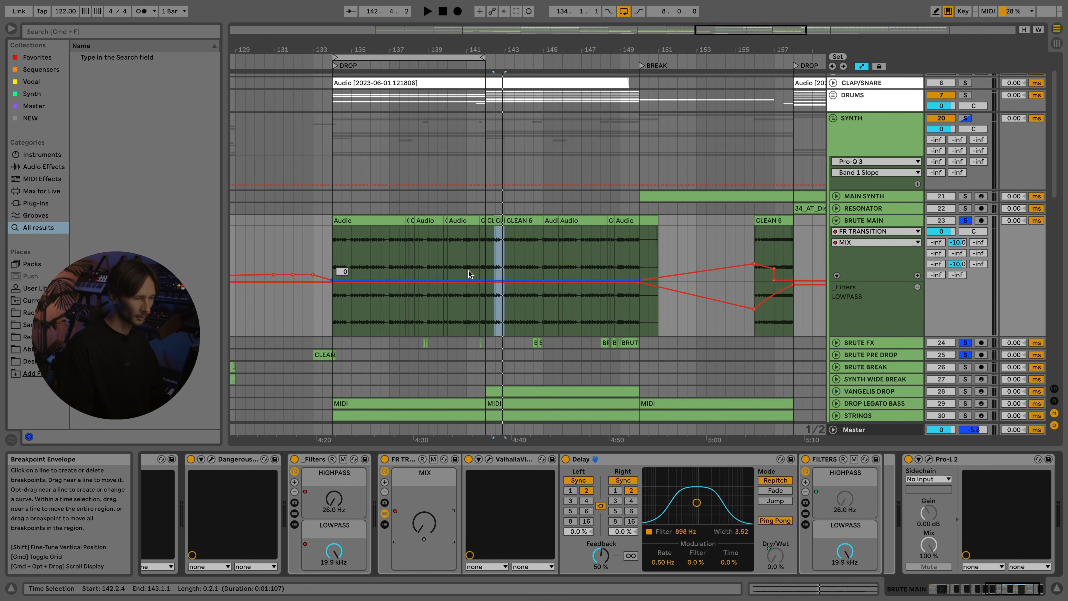
scroll(776, 256, up, 1)
drag(742, 248, 756, 246)
scroll(761, 246, up, 5)
click(705, 249)
key(space)
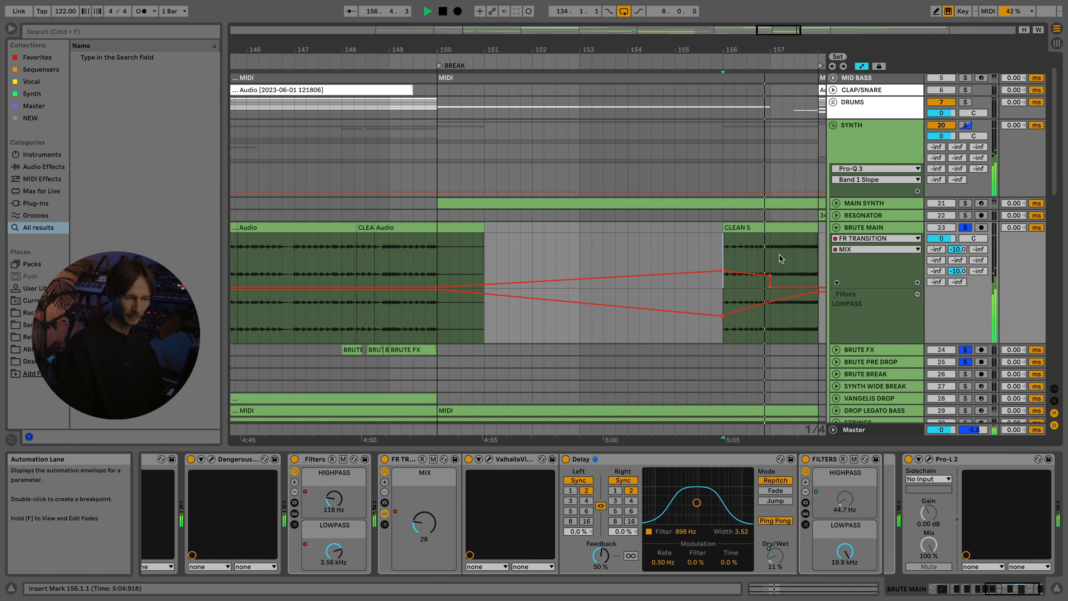
scroll(665, 255, down, 5)
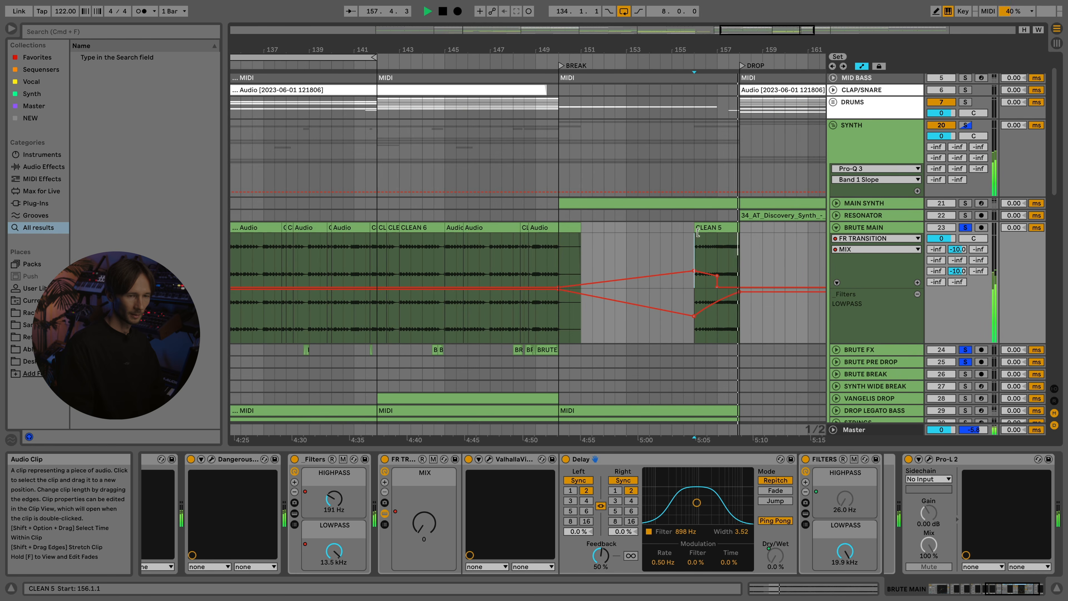
key(space)
scroll(626, 250, down, 5)
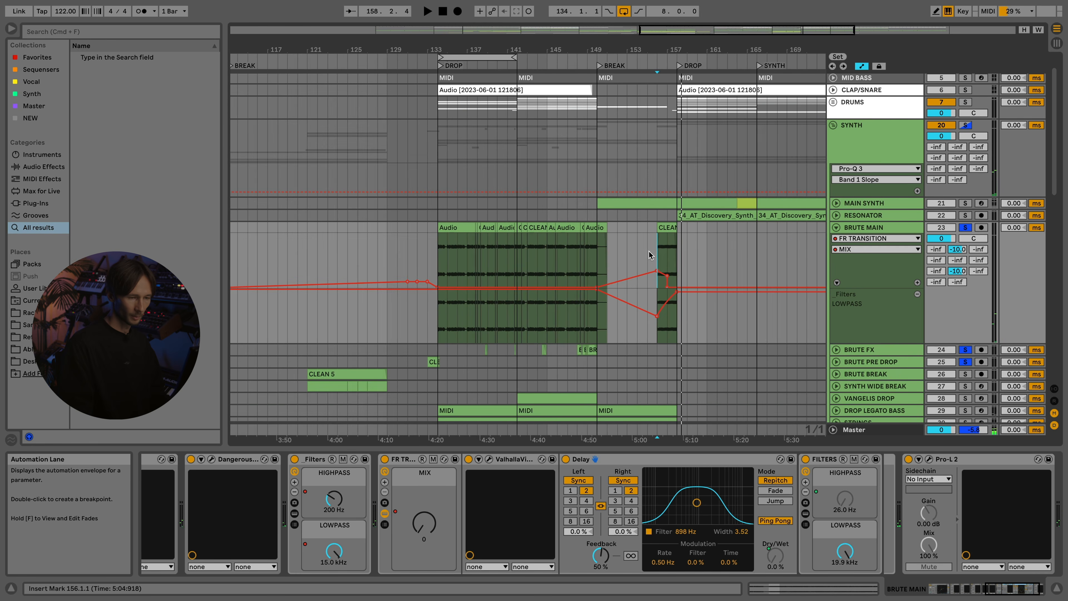
scroll(609, 509, left, 5)
scroll(557, 234, down, 8)
scroll(632, 245, up, 8)
scroll(631, 295, down, 2)
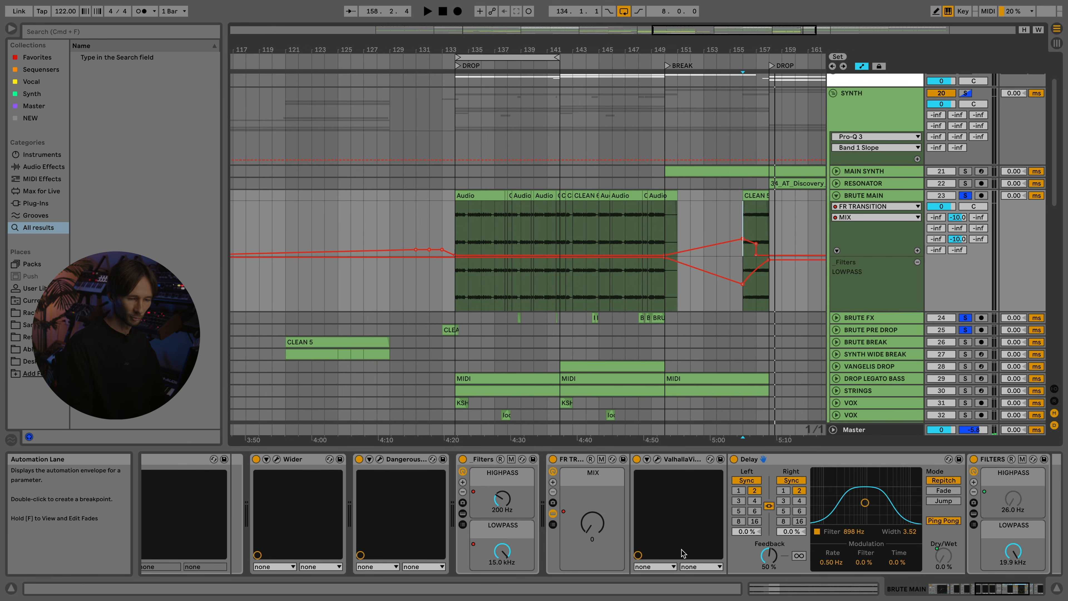
click(612, 256)
drag(648, 255, 664, 225)
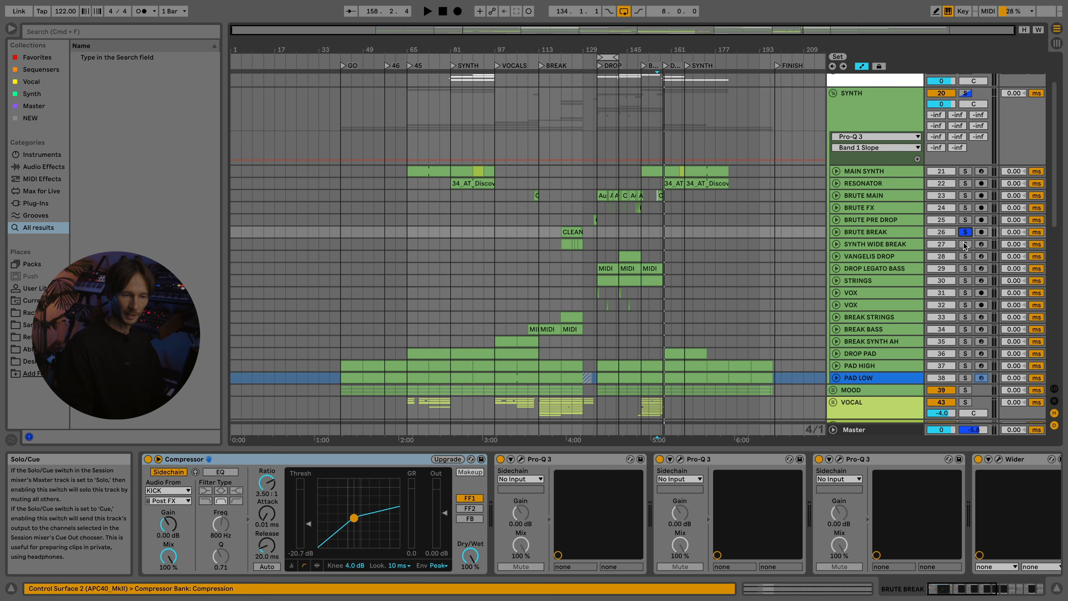
- Solo the SYNTH WIDE BREAK track together with BRUTE BREAK and display its device chain
click(965, 244)
click(854, 244)
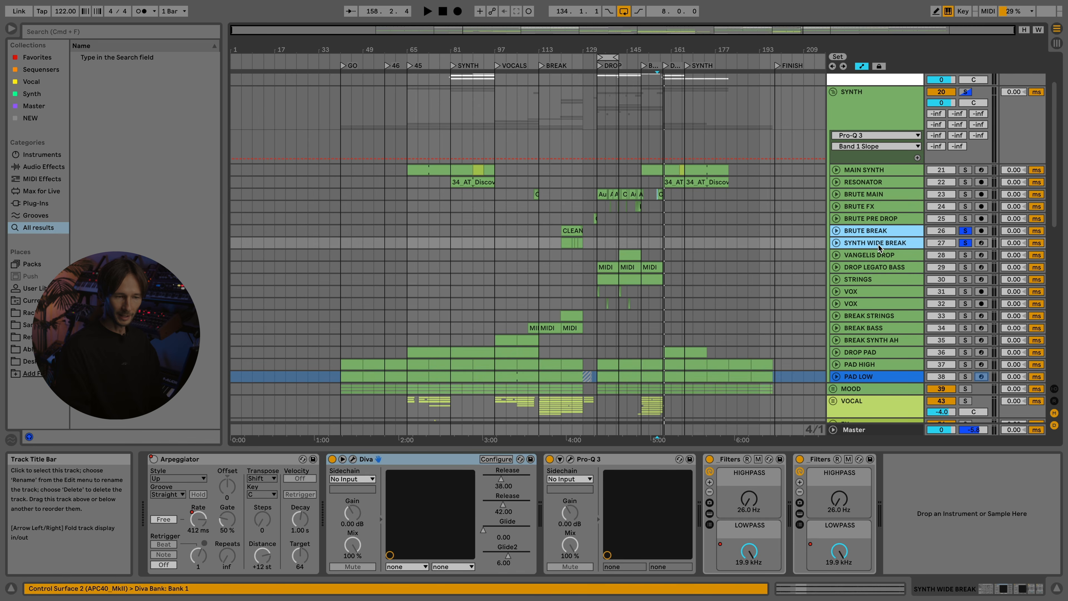
- Play the CLEAN 5 section of the break to hear BRUTE BREAK and SYNTH WIDE BREAK together
scroll(874, 242, down, 5)
scroll(872, 241, up, 4)
scroll(574, 221, up, 8)
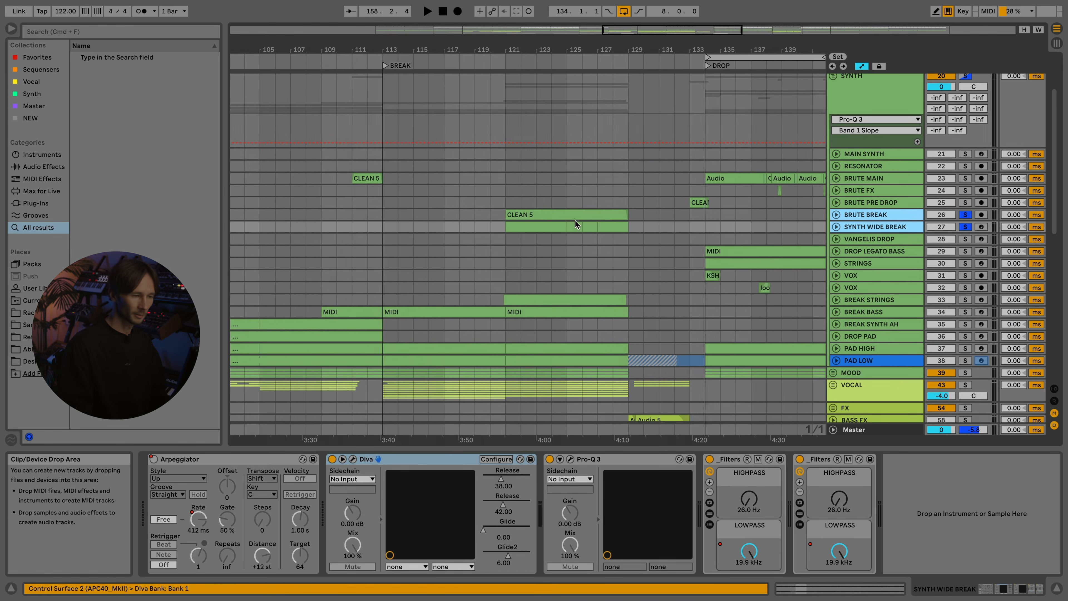
click(575, 219)
key(space)
scroll(452, 242, down, 4)
scroll(452, 239, down, 1)
scroll(497, 227, up, 1)
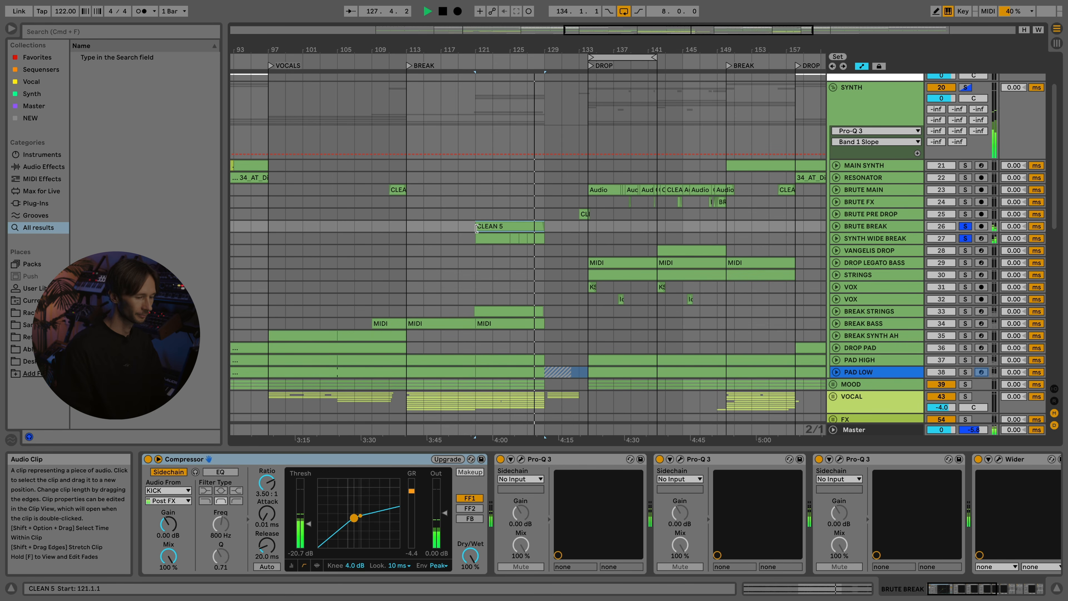
- Stop playback and display the BRUTE BREAK device chain
key(space)
drag(558, 228, 467, 227)
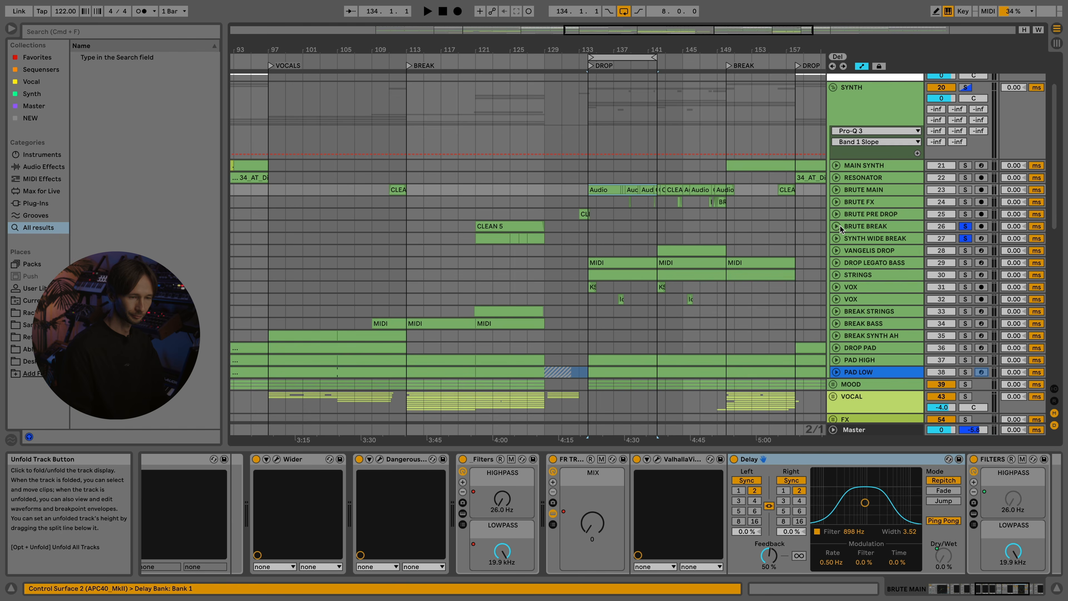
click(858, 226)
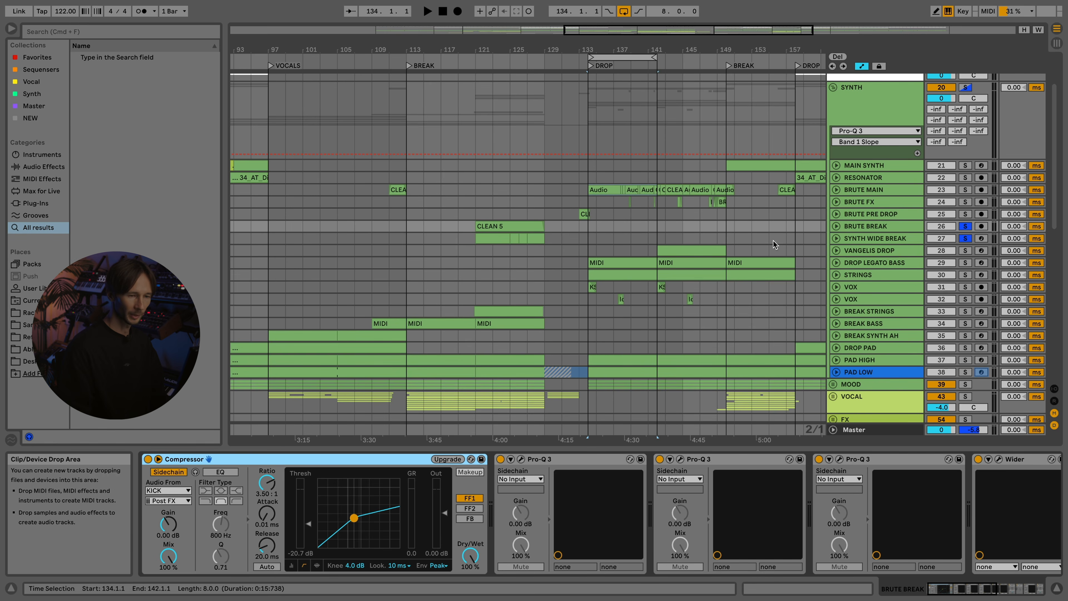
- Unfold the SYNTH WIDE BREAK track and open the notes of its first MIDI clip at bar 121
click(857, 241)
click(836, 238)
scroll(467, 248, up, 3)
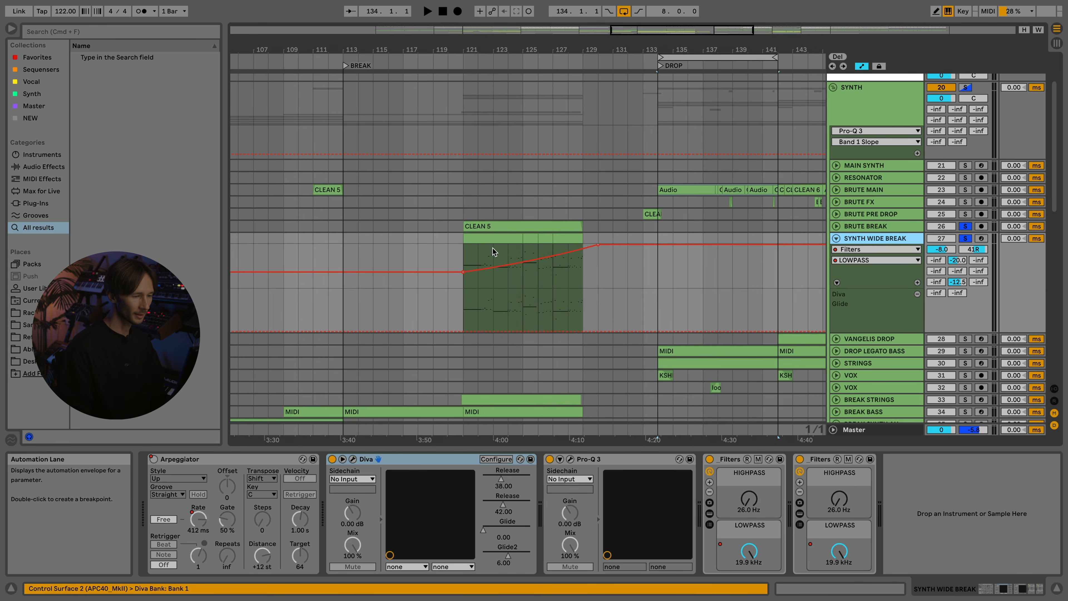
click(483, 239)
double_click(484, 238)
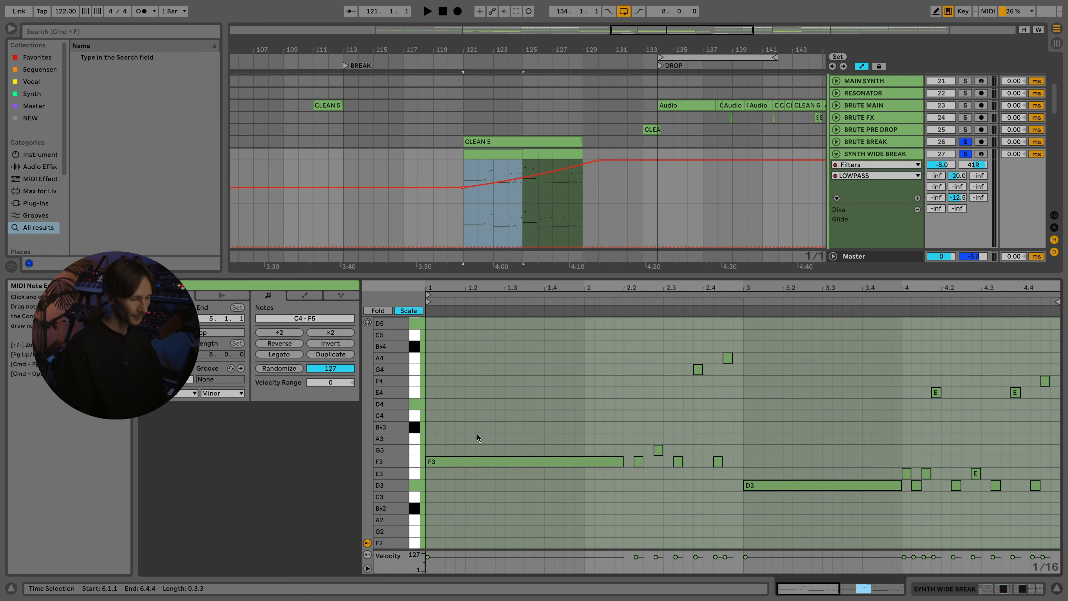
- Examine the clip's long F3 and D3 notes and the group of short notes between them, and close the note editor
click(480, 461)
click(772, 485)
drag(640, 490, 734, 345)
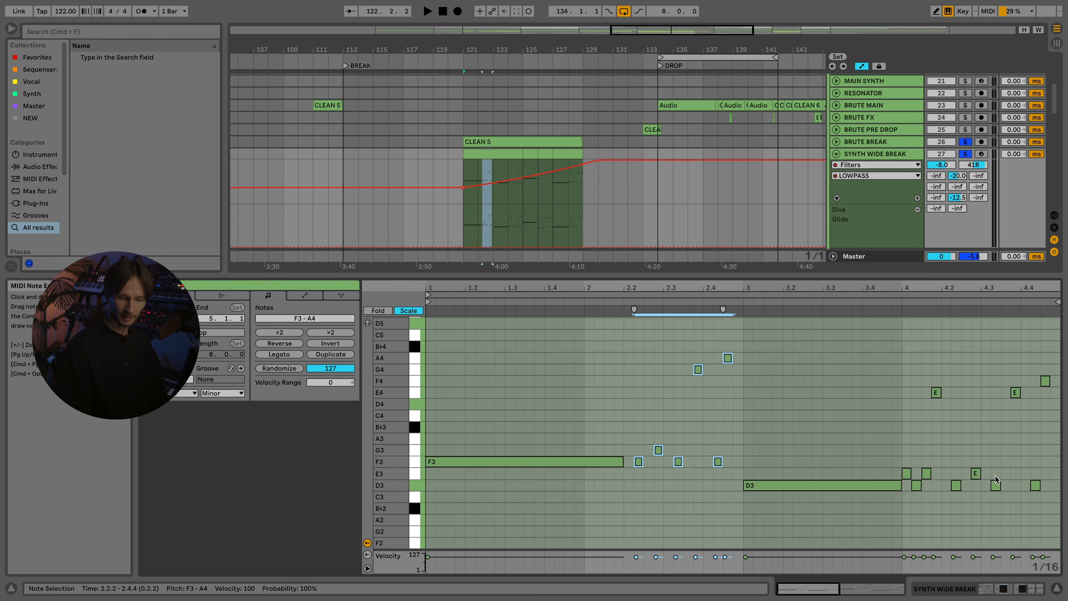
key(super+alt+l)
- Display the SYNTH WIDE BREAK devices and show the Arpeggiator's Free Rate automation on the track
scroll(620, 231, up, 2)
double_click(847, 199)
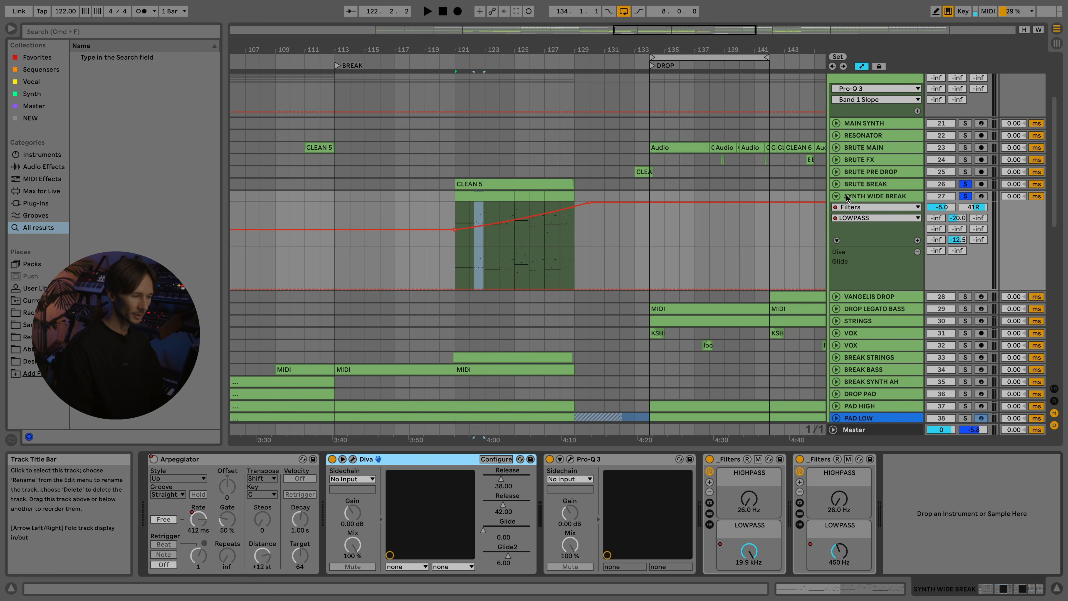
click(211, 454)
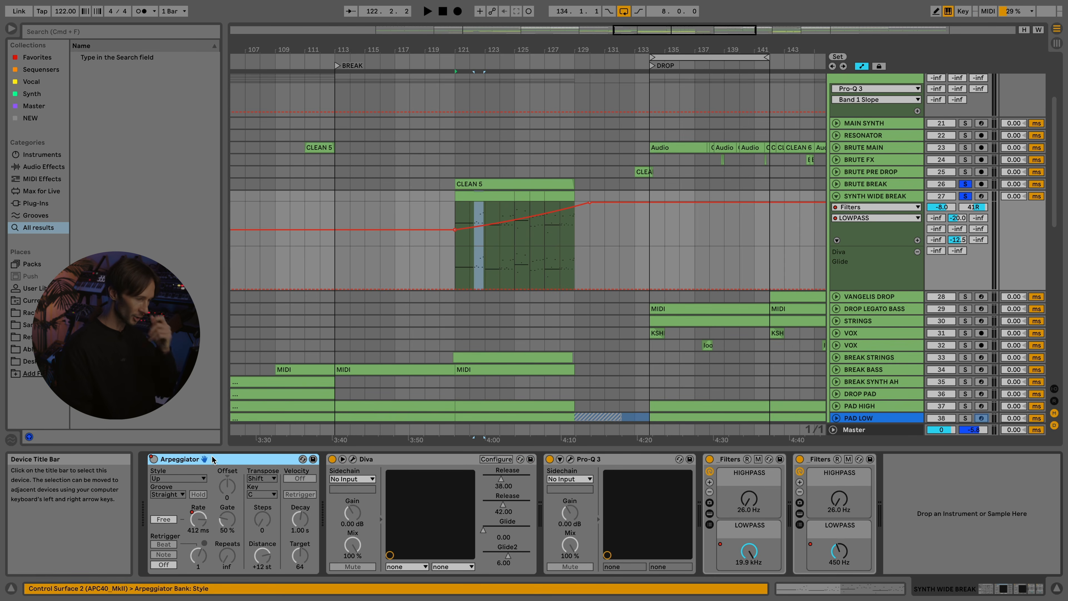
click(194, 529)
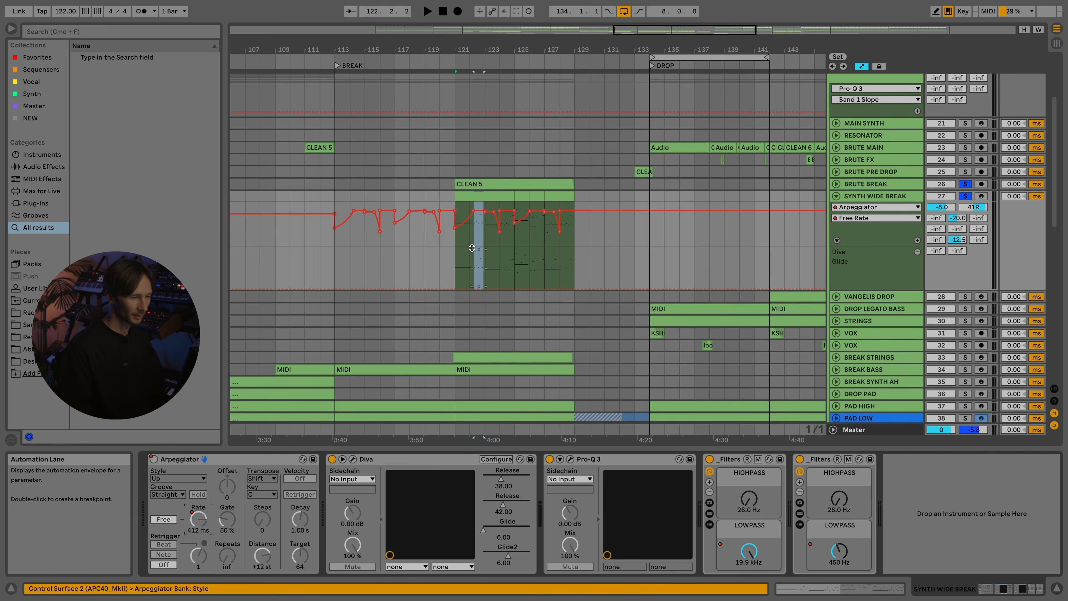
- Play the break from bar 121 to hear how the Free Rate automation affects SYNTH WIDE BREAK
scroll(463, 242, up, 3)
scroll(473, 224, up, 2)
click(441, 248)
key(space)
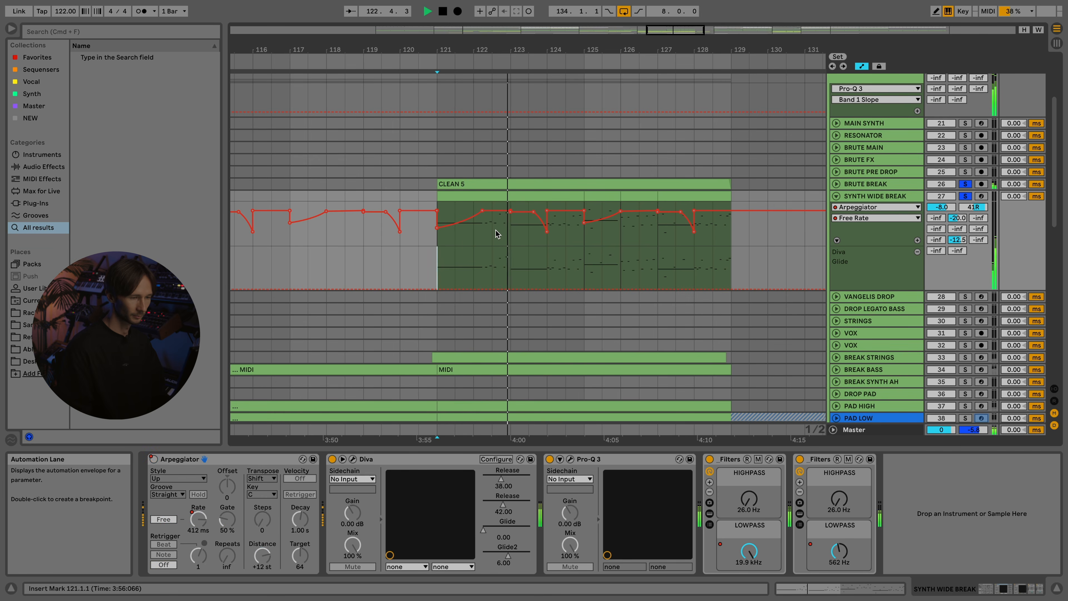
key(space)
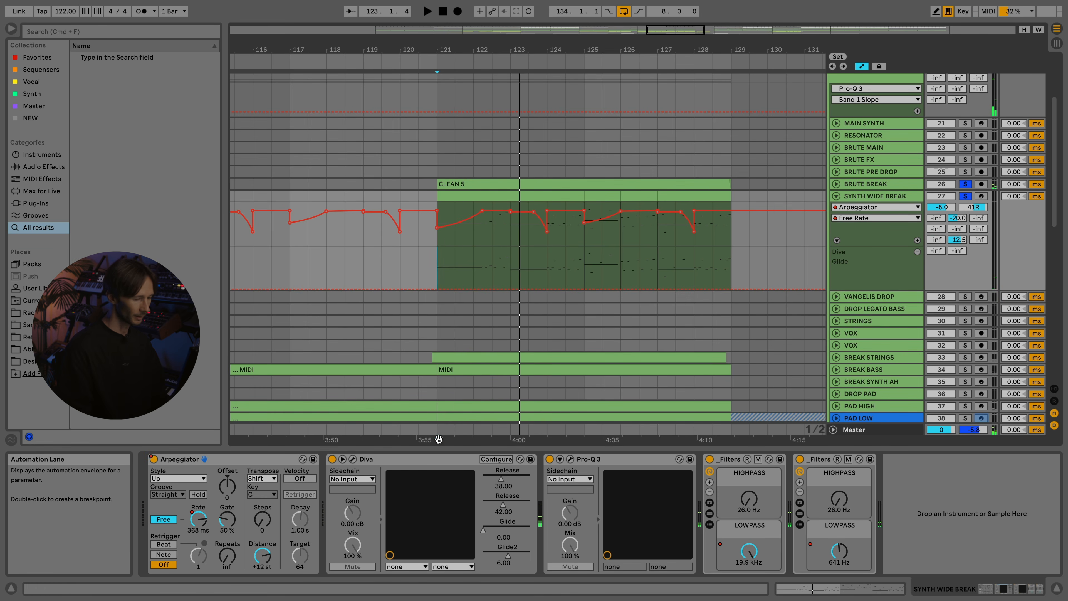
- Inspect the low cut, mid bell and high cut bands in SYNTH WIDE BREAK's Pro-Q 3, and close the plug-in
click(570, 458)
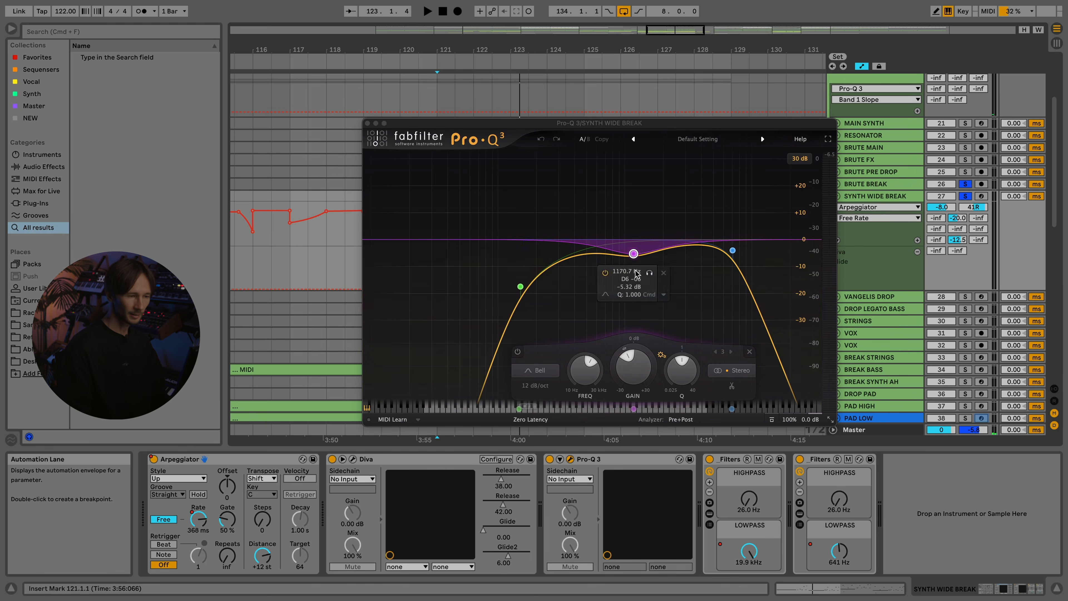
click(520, 286)
click(732, 251)
drag(580, 212, 640, 310)
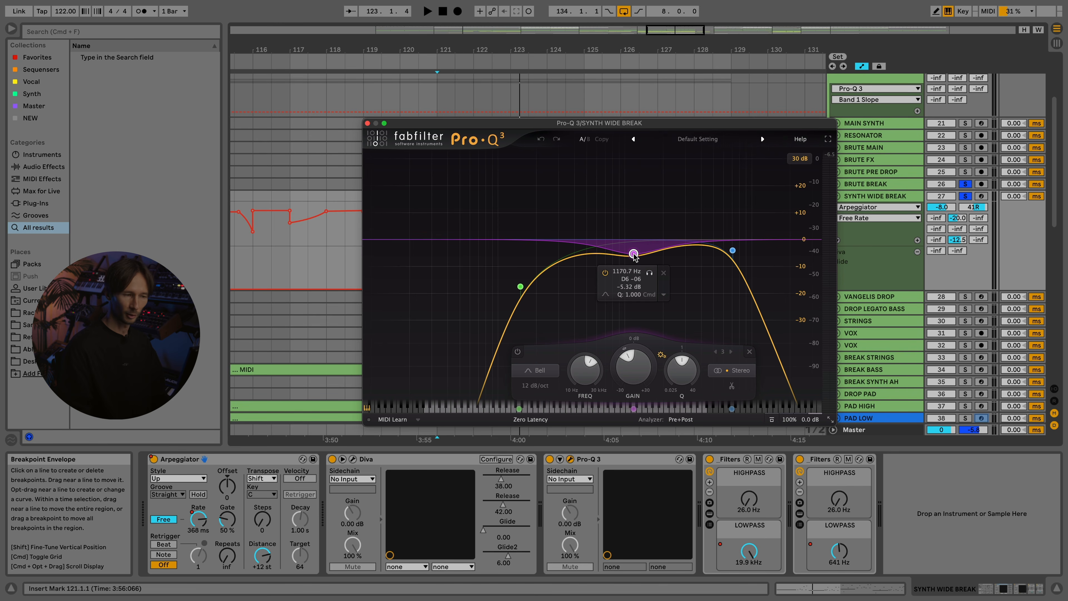
click(367, 123)
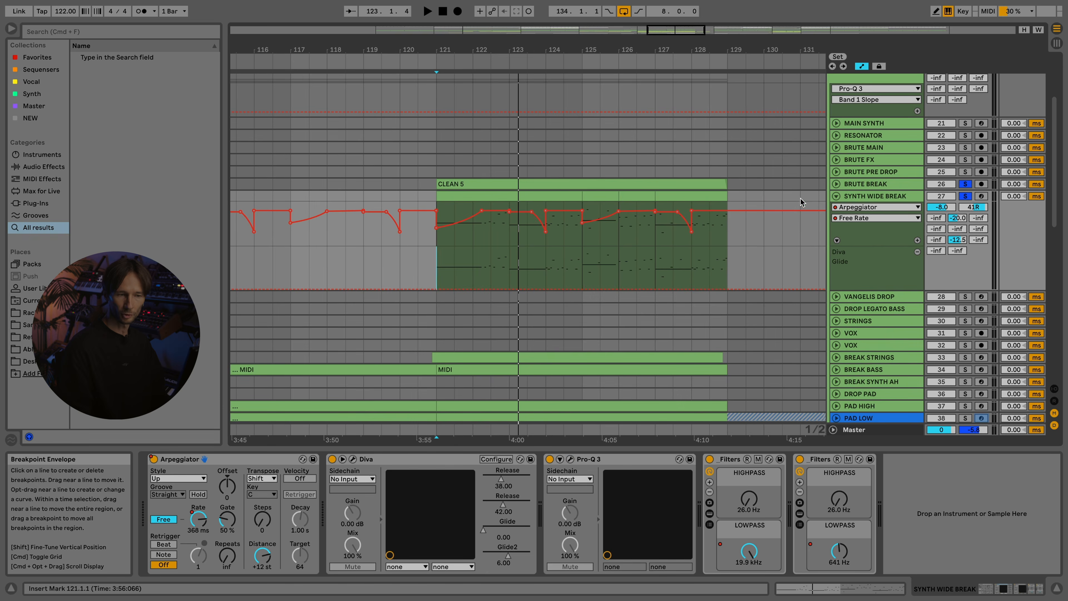
- Fold the SYNTH WIDE BREAK track, and solo and unfold the VANGELIS DROP track
key(alt+u)
scroll(496, 201, up, 3)
click(661, 265)
key(minus)
key(minus)
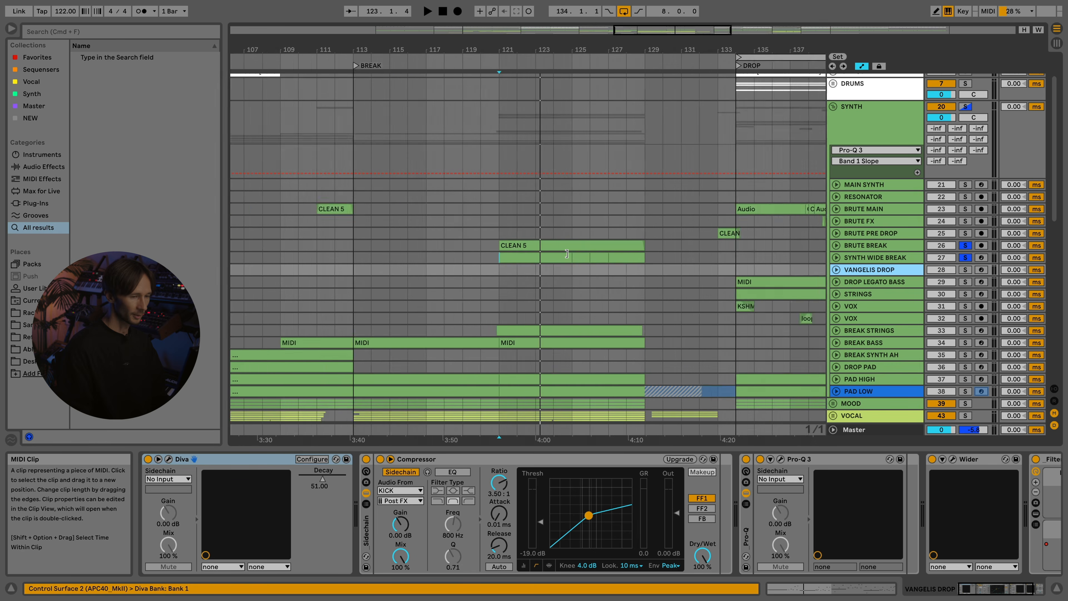
click(965, 269)
click(836, 269)
- Play the two VANGELIS DROP phrases in the drop, starting from bars 143 and 147
key(space)
key(plus)
key(plus)
key(plus)
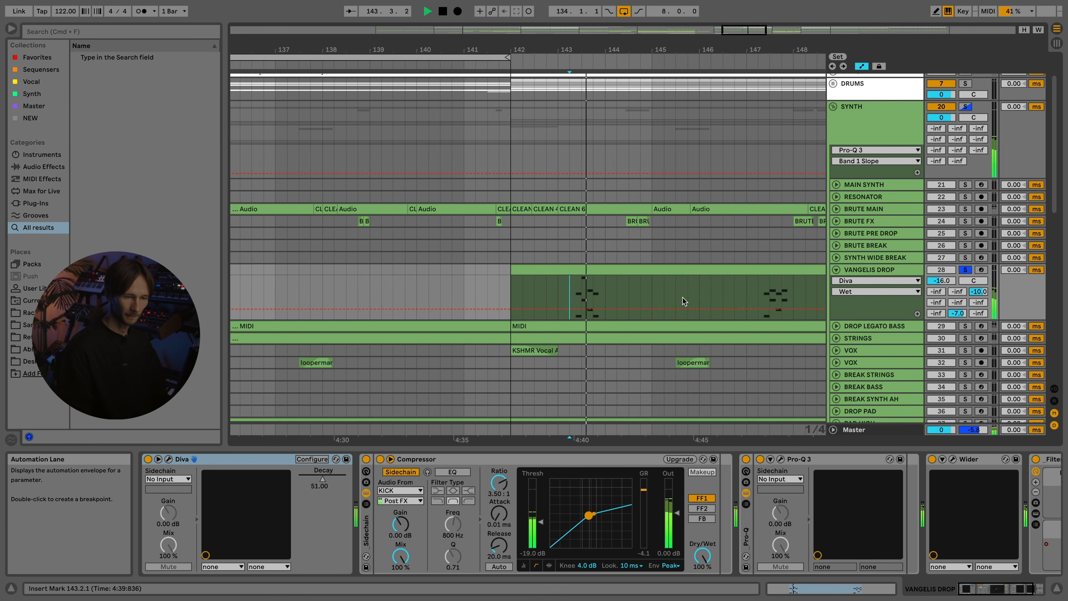
scroll(697, 293, right, 3)
click(648, 285)
key(space)
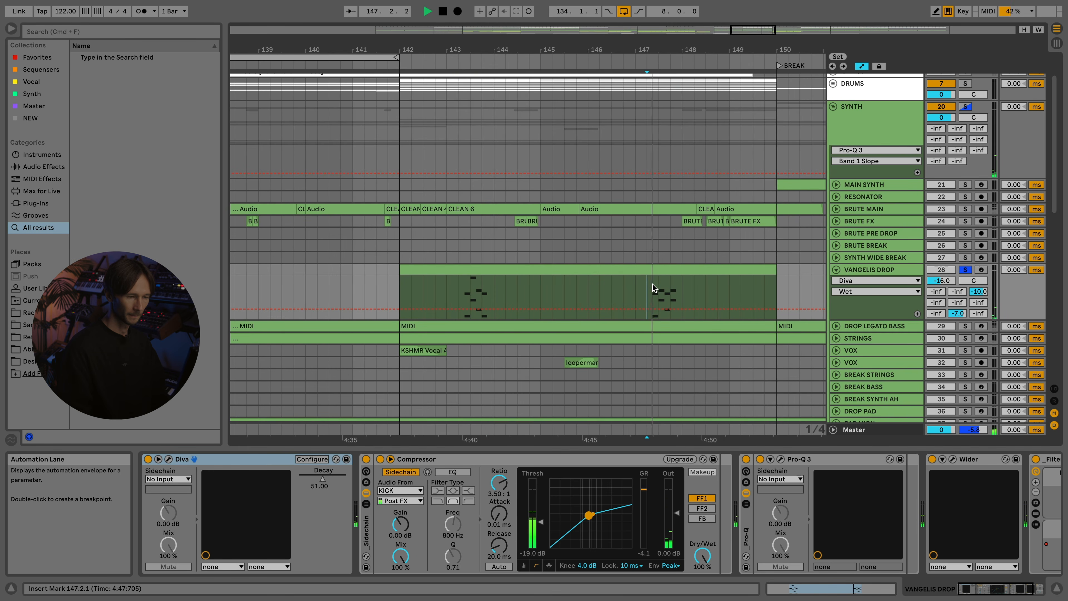
key(space)
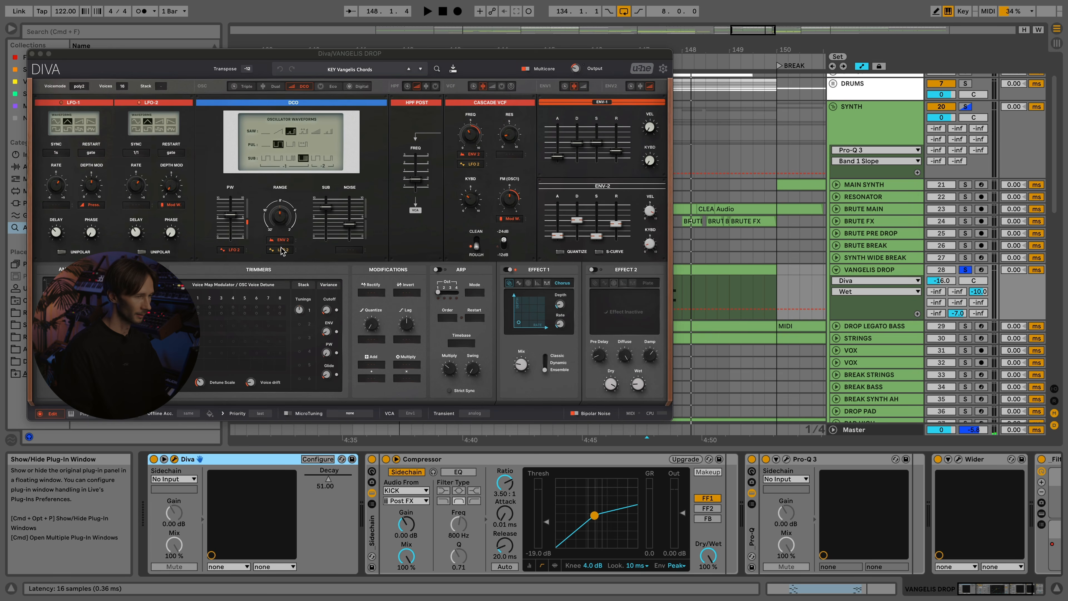
- Inspect the KEY Vangelis Chords patch in VANGELIS DROP's Diva, close it, and look at the sidechain Compressor after it
drag(425, 57, 479, 55)
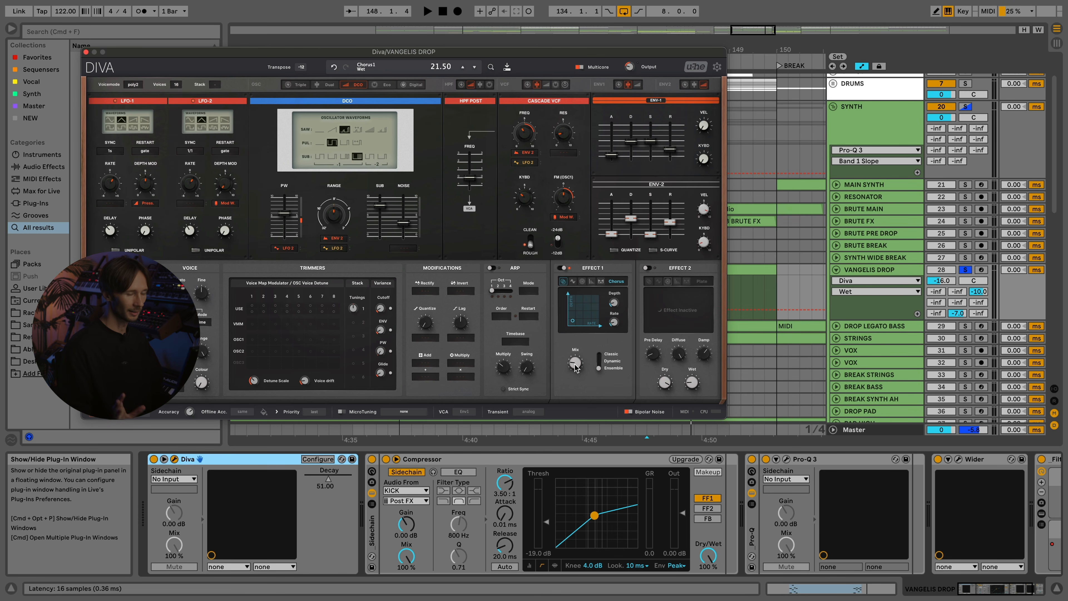
key(super+alt+p)
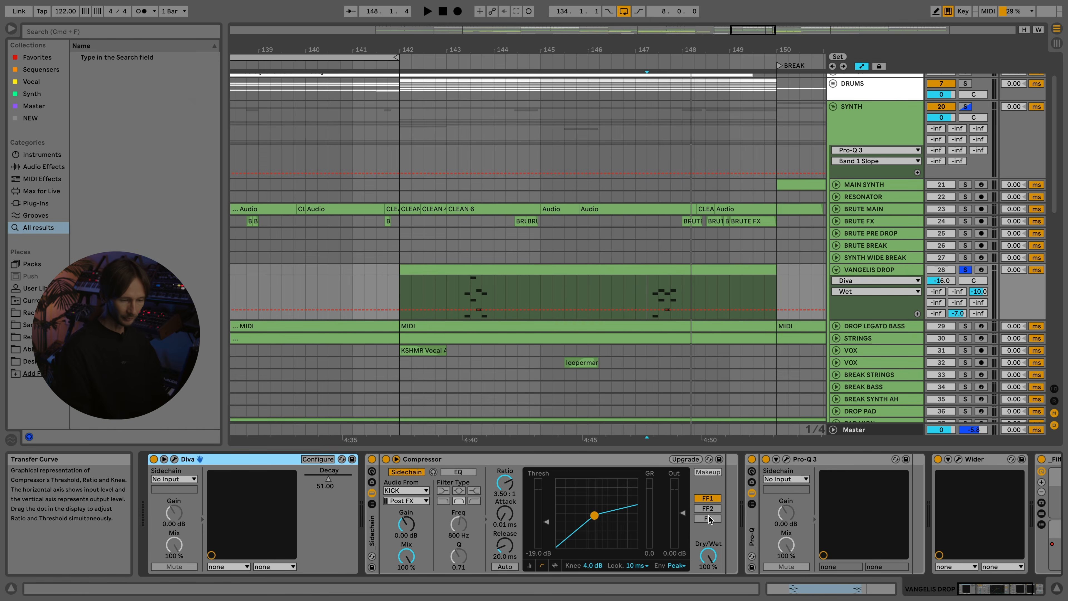
click(638, 502)
scroll(638, 502, right, 3)
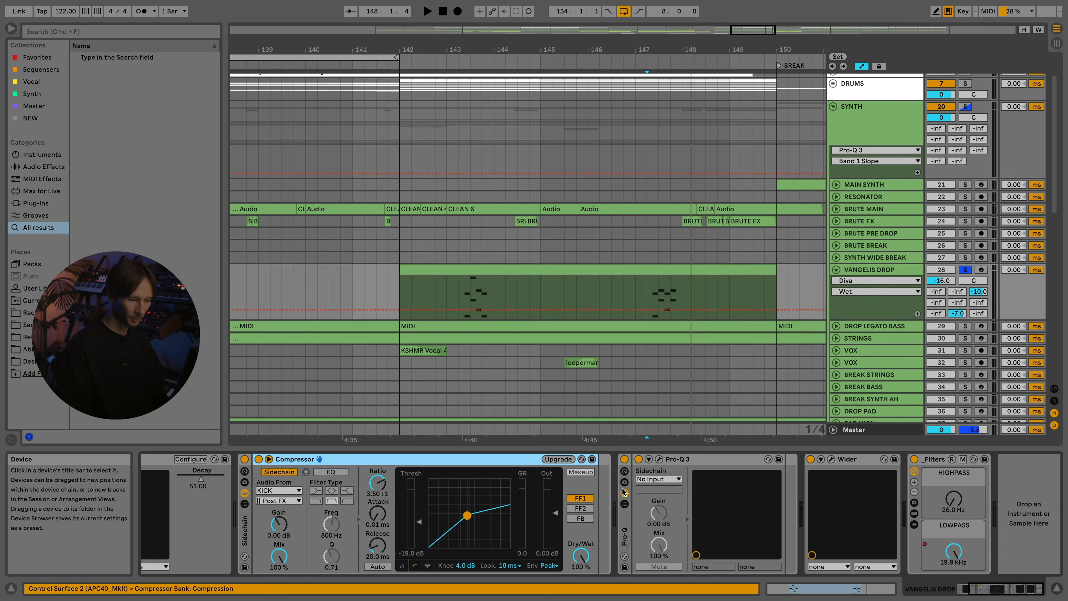
- Inspect the low cut and the two bell bands in VANGELIS DROP's Pro-Q 3, and close the plug-in
click(659, 458)
click(652, 264)
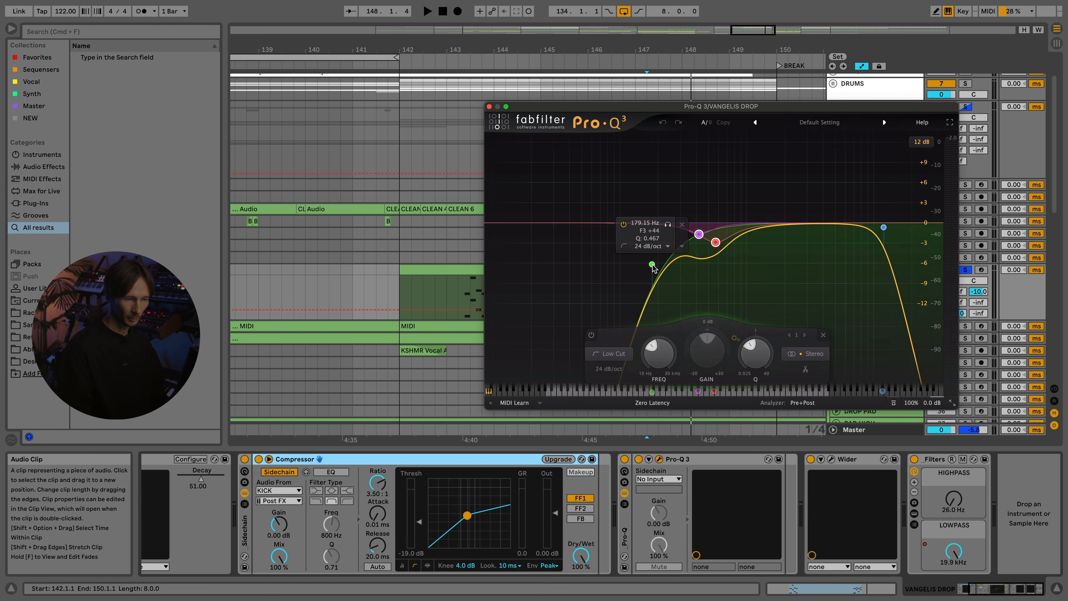
drag(682, 201, 721, 250)
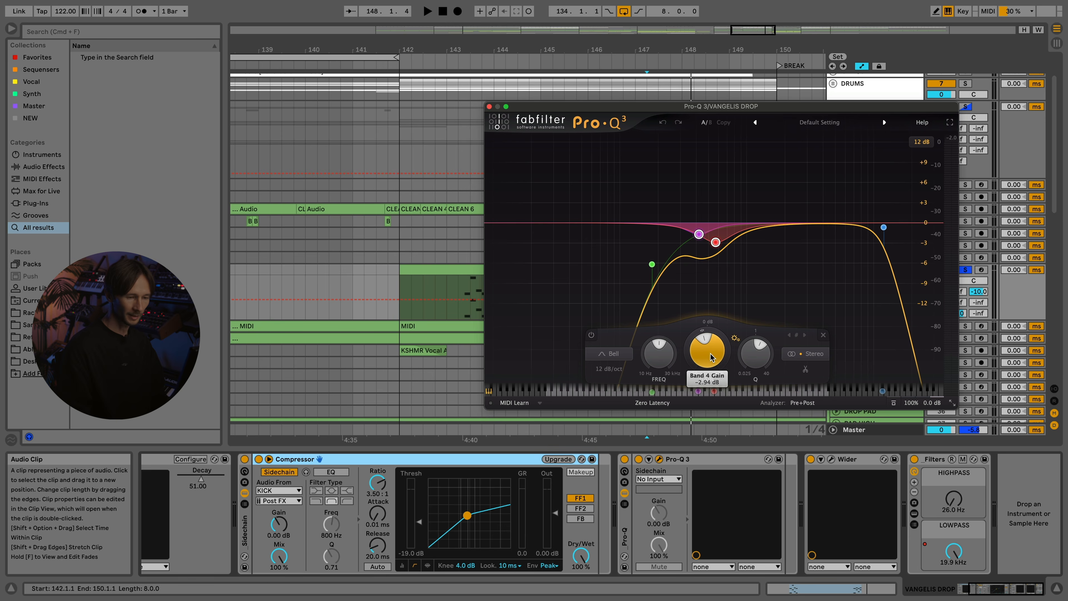
click(651, 264)
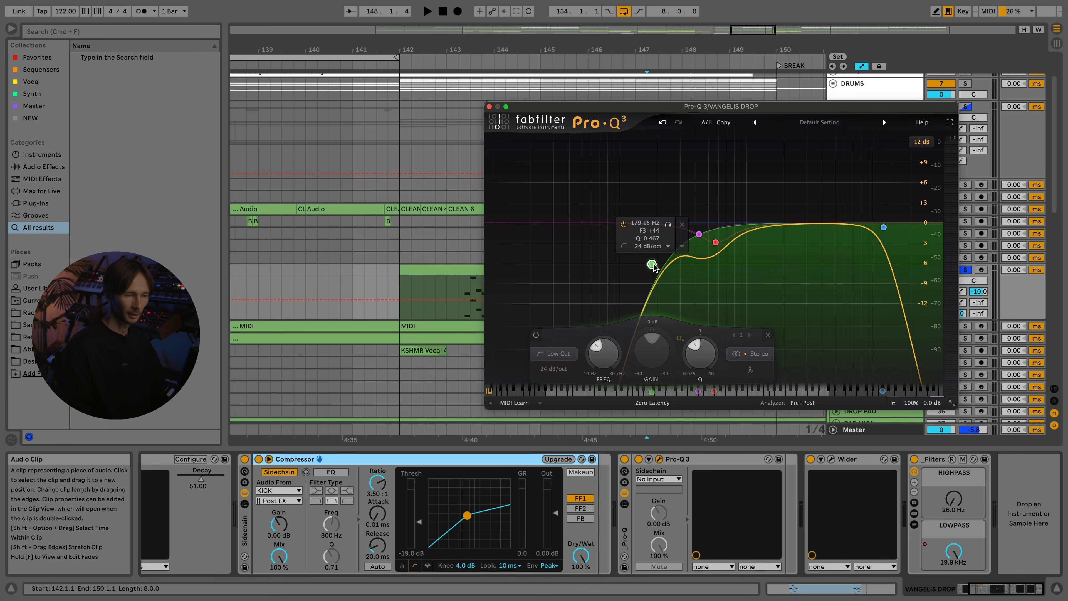
key(super+alt+p)
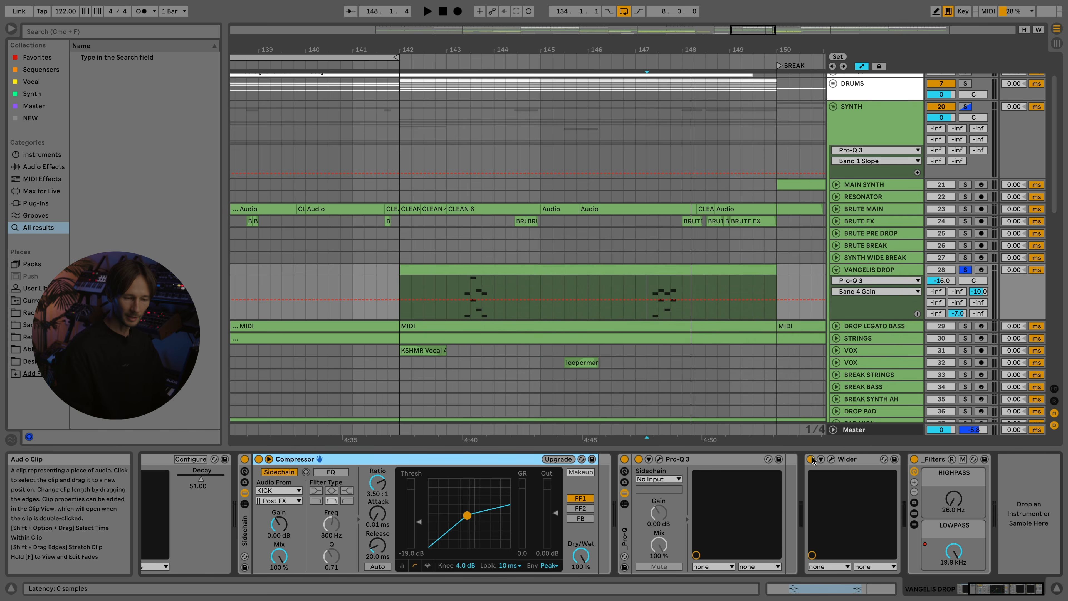
- Check the width setting of the Wider plug-in on VANGELIS DROP and close its window
click(833, 461)
click(831, 459)
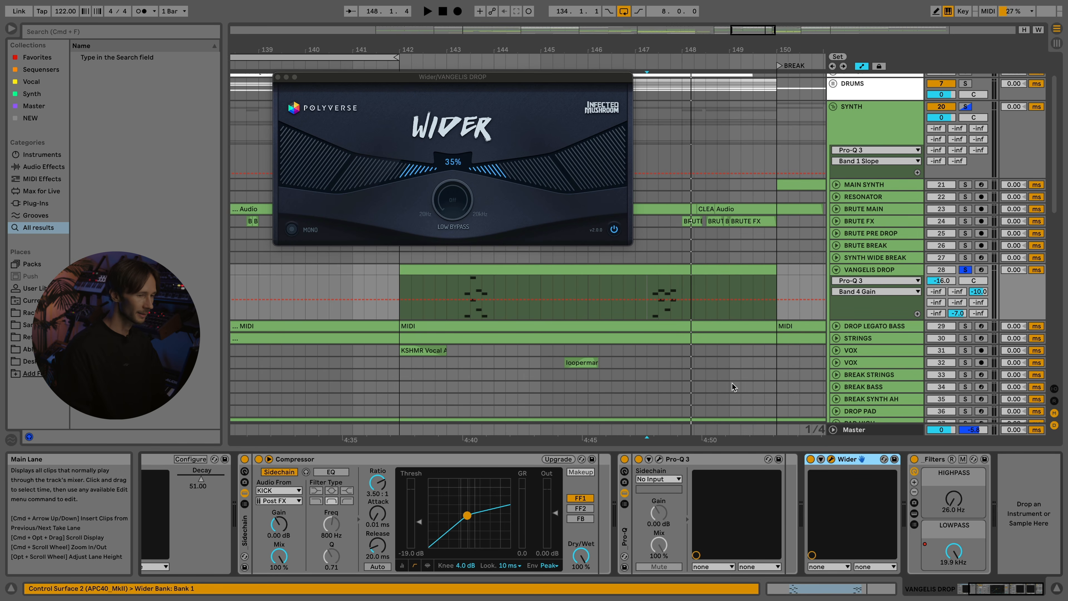
click(278, 77)
- Fold VANGELIS DROP, unfold DROP LEGATO BASS and review its MIDI clips across the drop and break
click(837, 270)
click(836, 282)
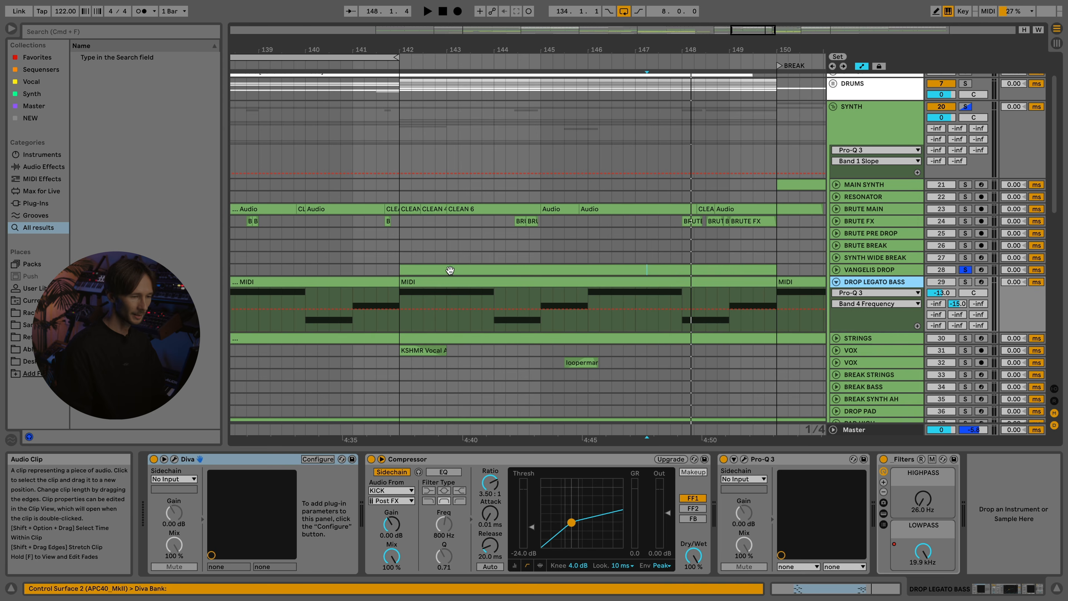
click(450, 281)
scroll(533, 296, down, 4)
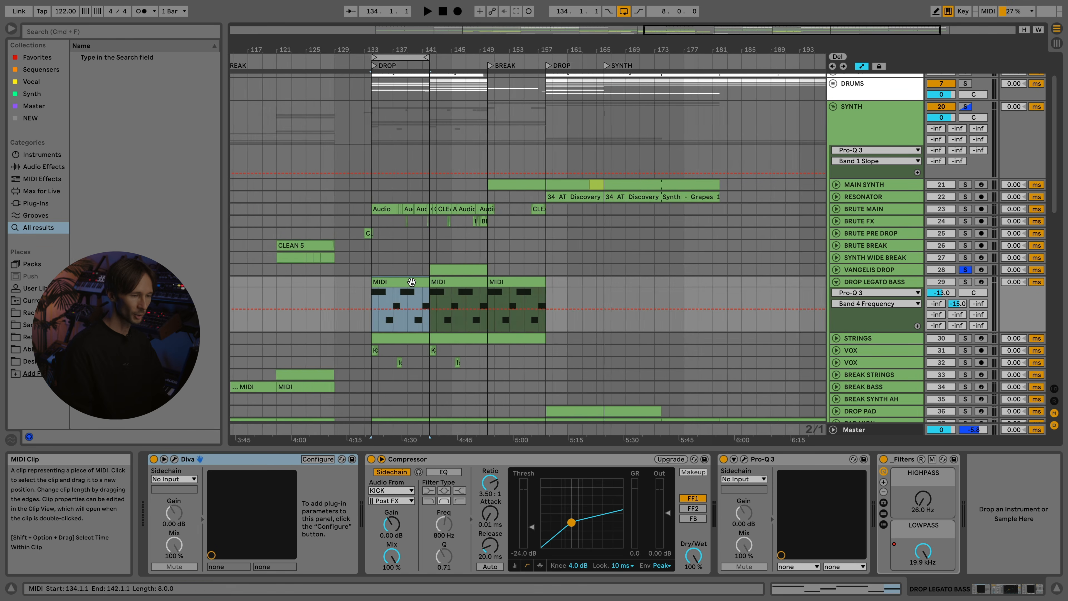
scroll(524, 297, down, 8)
drag(569, 288, 694, 289)
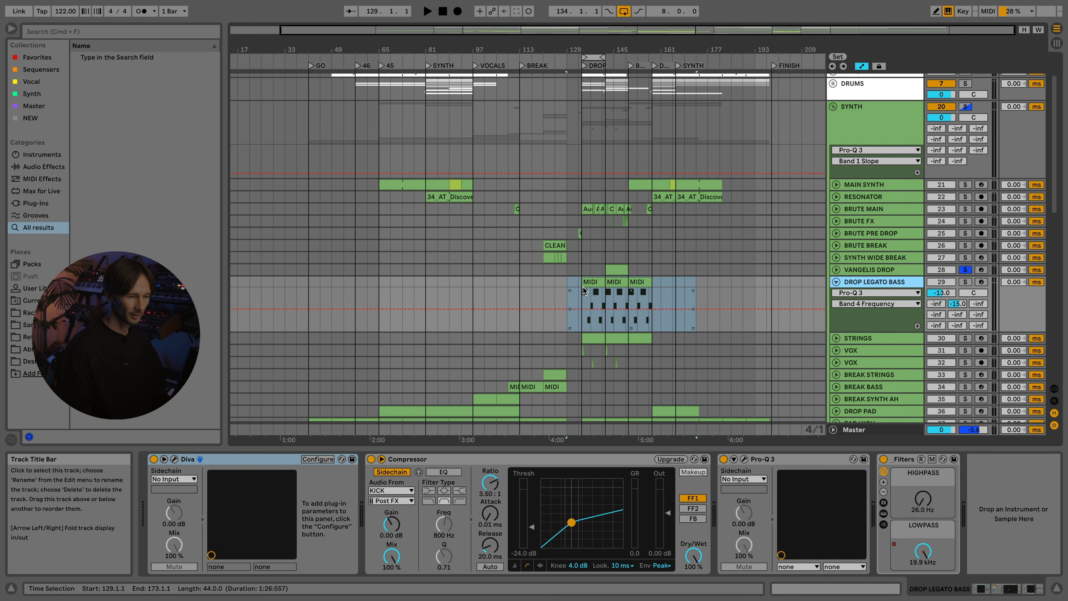
click(584, 289)
scroll(584, 291, up, 4)
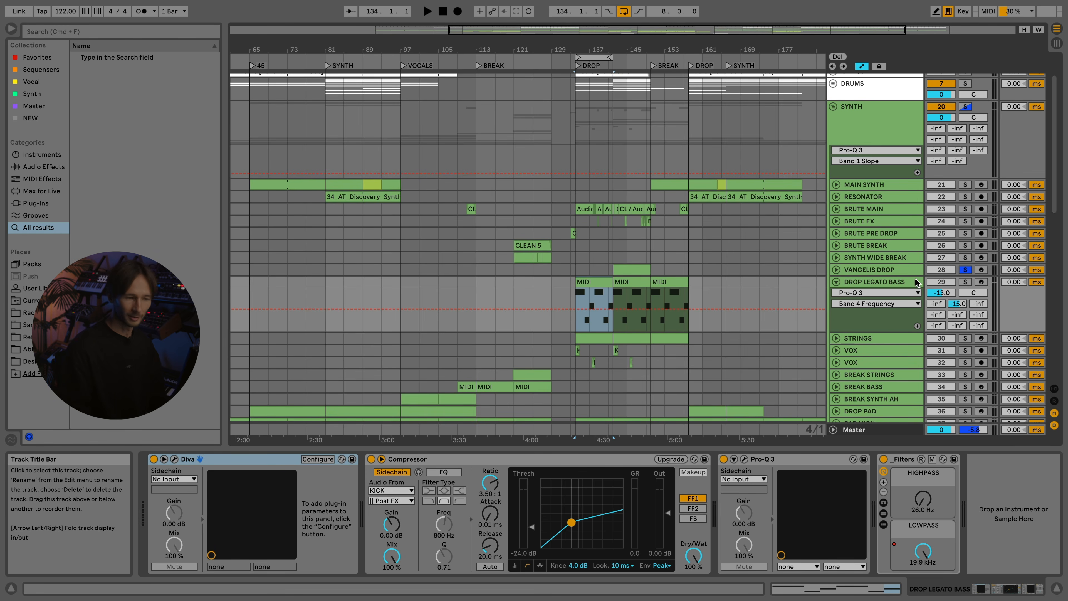
- Solo DROP LEGATO BASS, inspect the 015 MTA Bass - Mocean patch in its Diva, and close the synth
scroll(880, 263, down, 2)
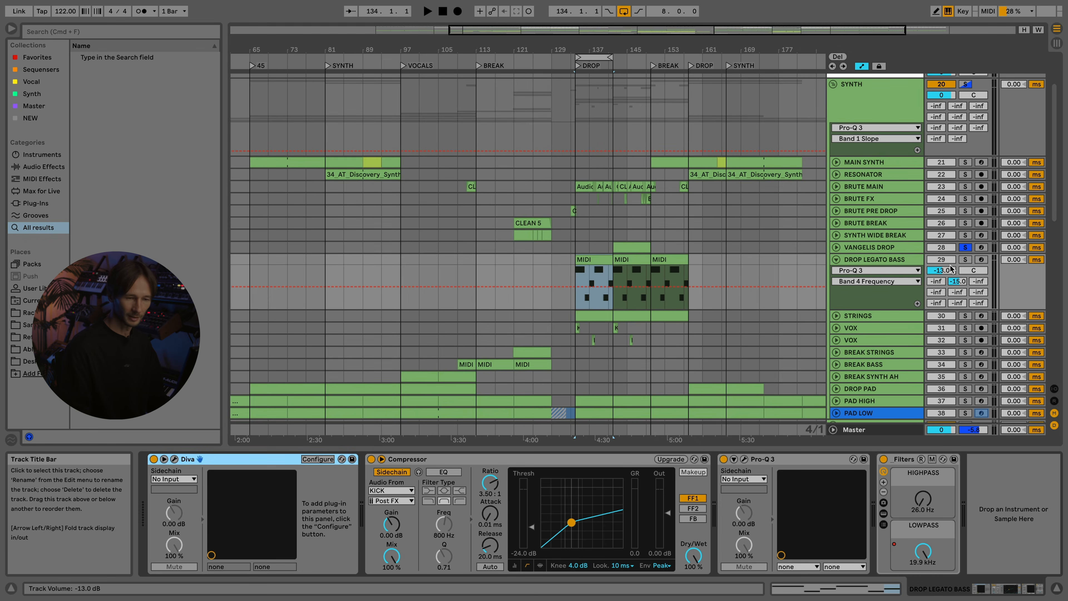
click(965, 260)
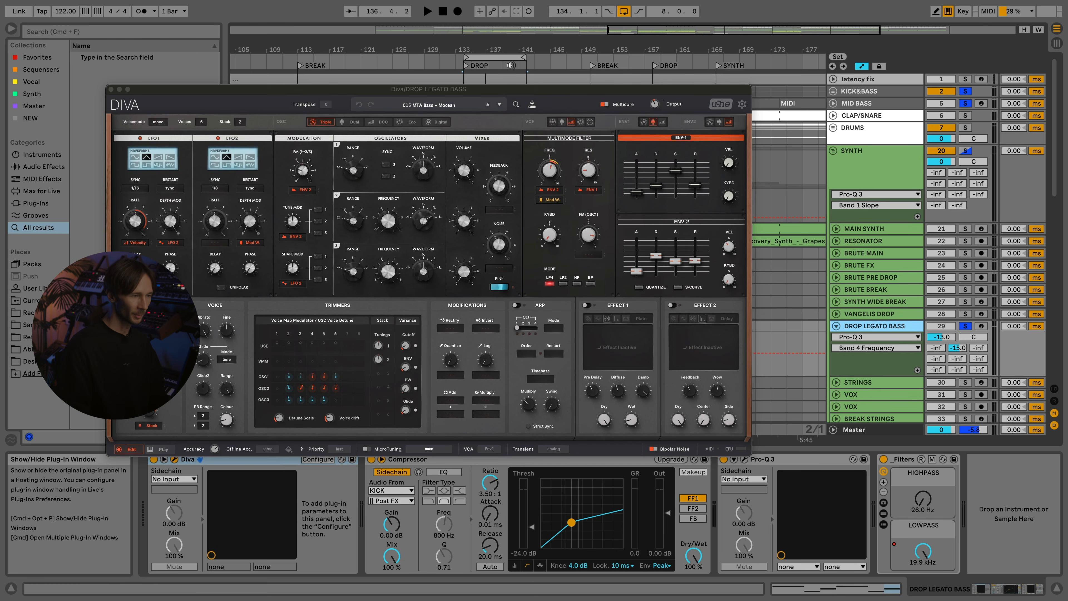
drag(465, 90, 526, 78)
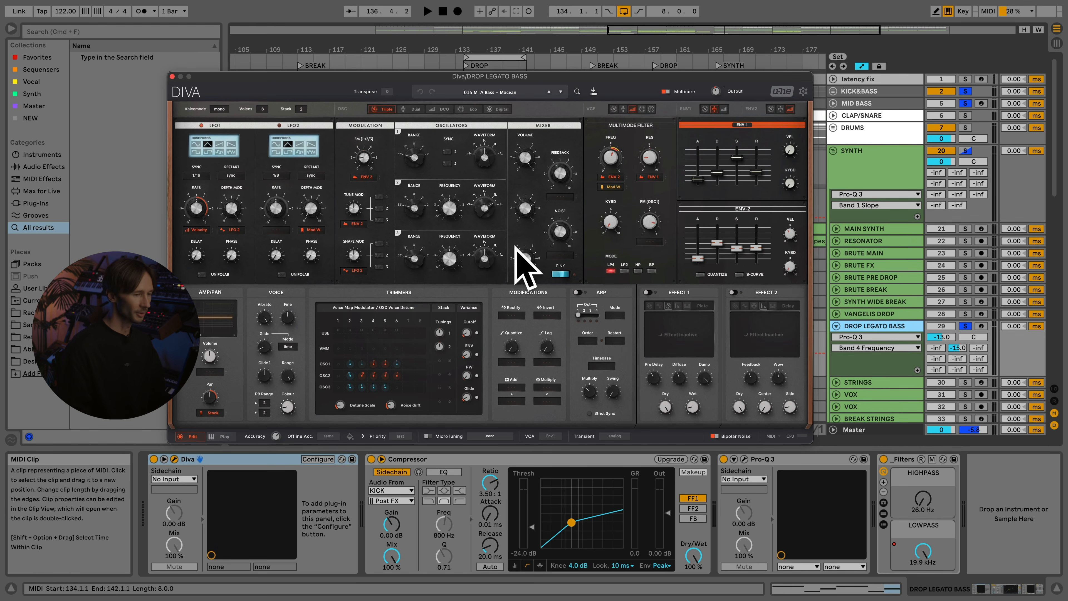
key(super+alt+p)
- Show the Filters LOWPASS automation on DROP LEGATO BASS and examine its curve around bar 155 of the break
click(877, 337)
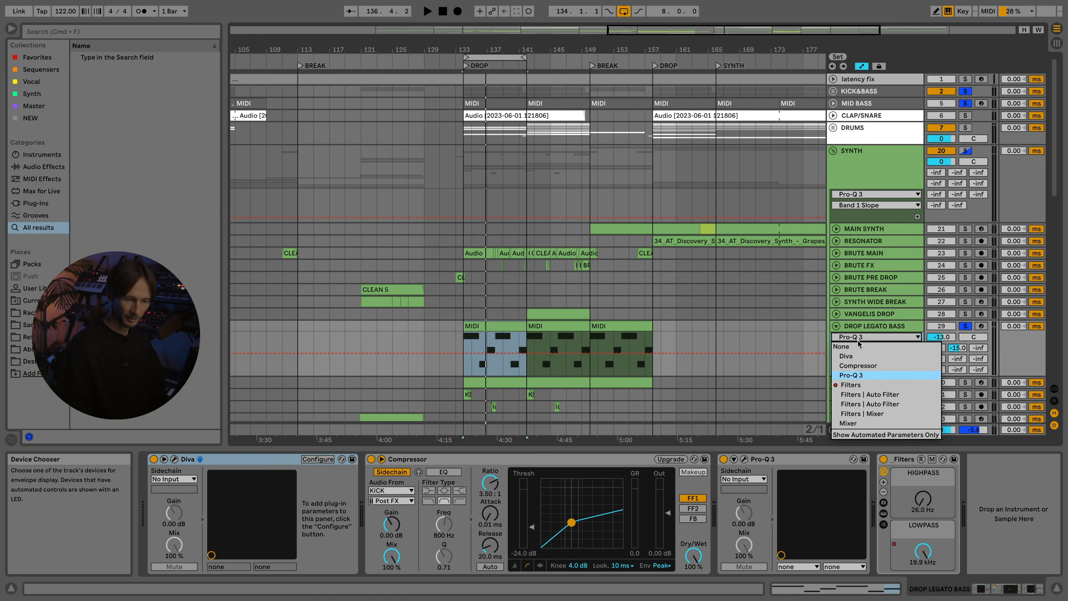
click(876, 384)
scroll(630, 331, down, 2)
scroll(629, 331, down, 5)
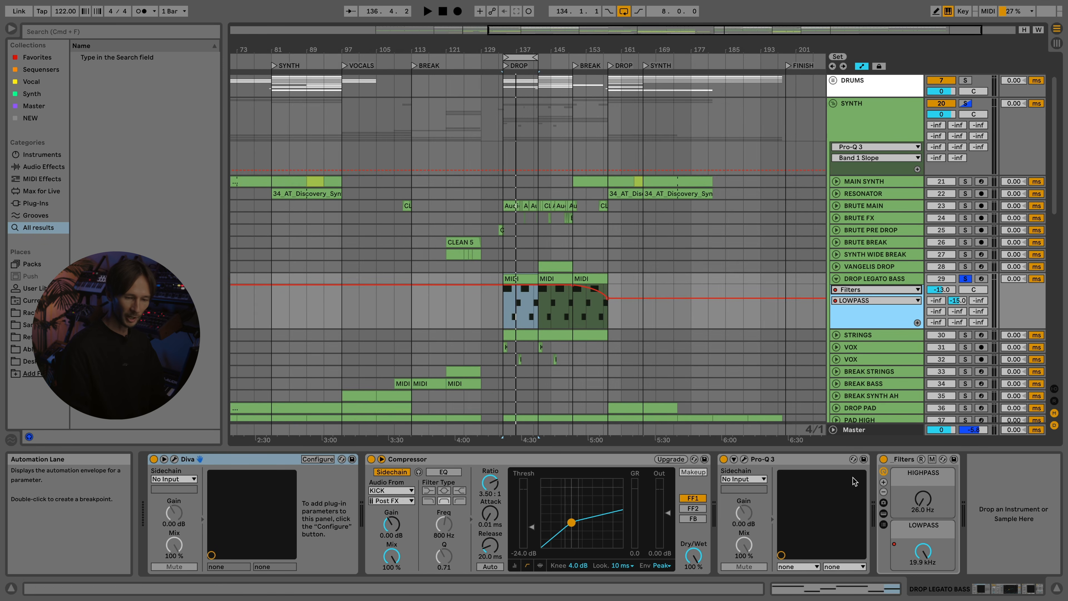
click(923, 552)
scroll(589, 317, up, 4)
click(601, 314)
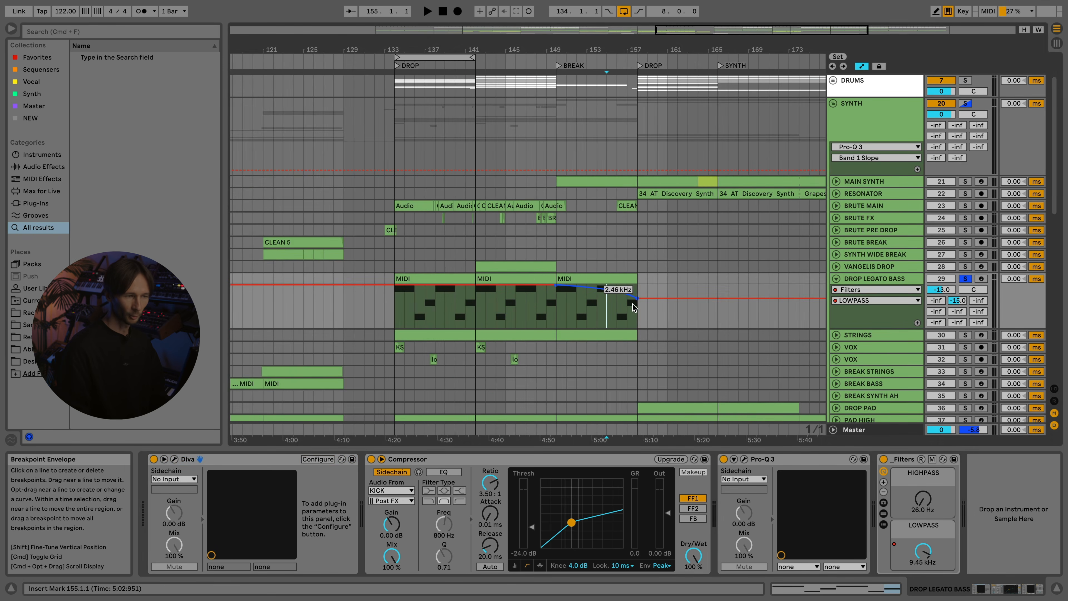
- Open the Pro-Q 3 on DROP LEGATO BASS, move its red side band to about 548 Hz and +7 dB, and close the equalizer
scroll(524, 276, down, 2)
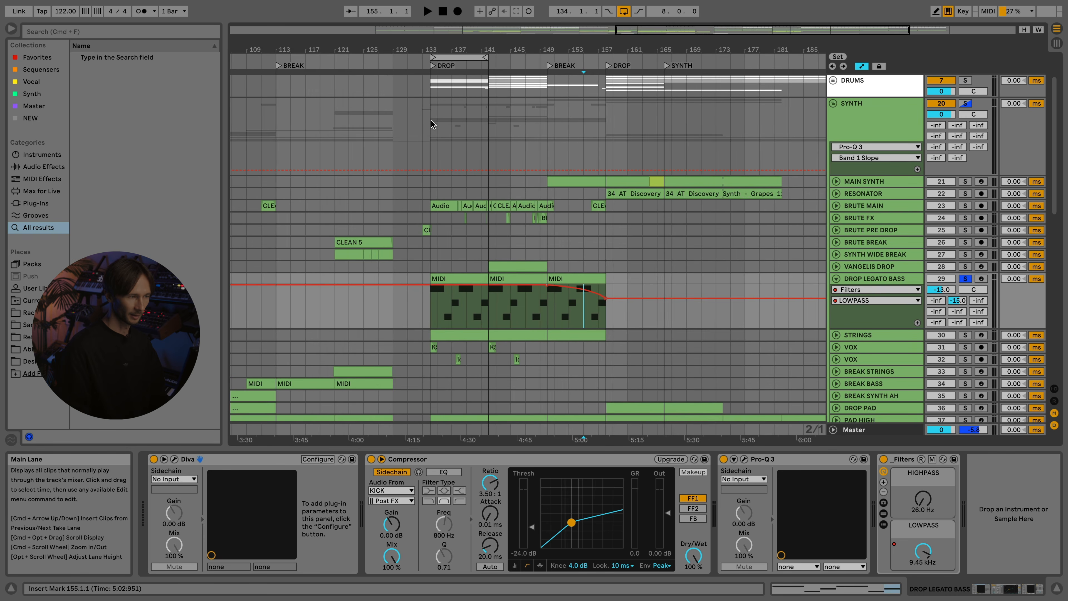
drag(431, 120, 607, 130)
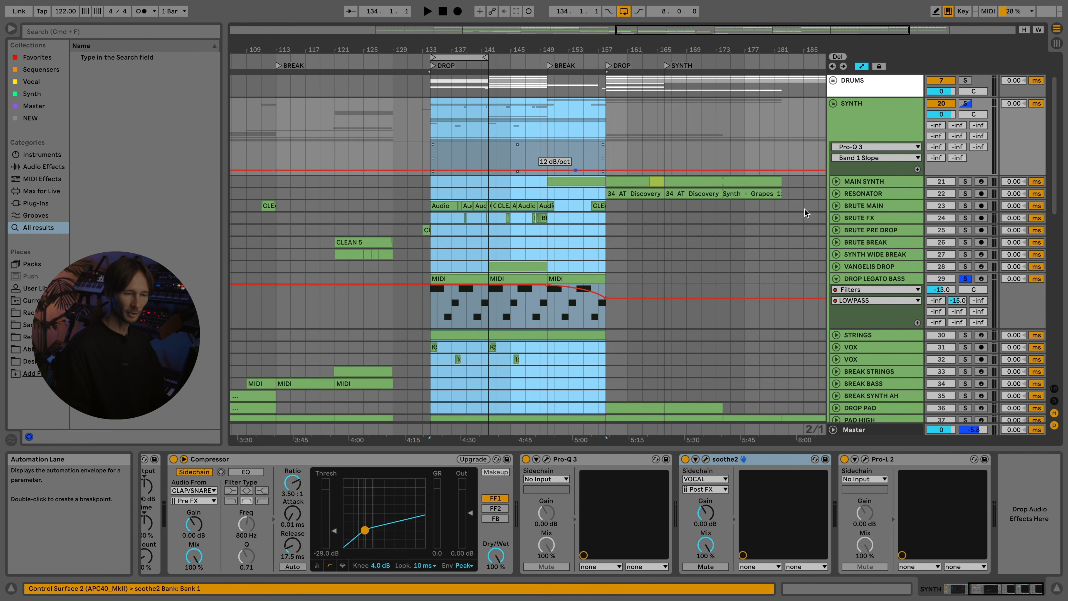
click(903, 277)
click(479, 458)
click(744, 458)
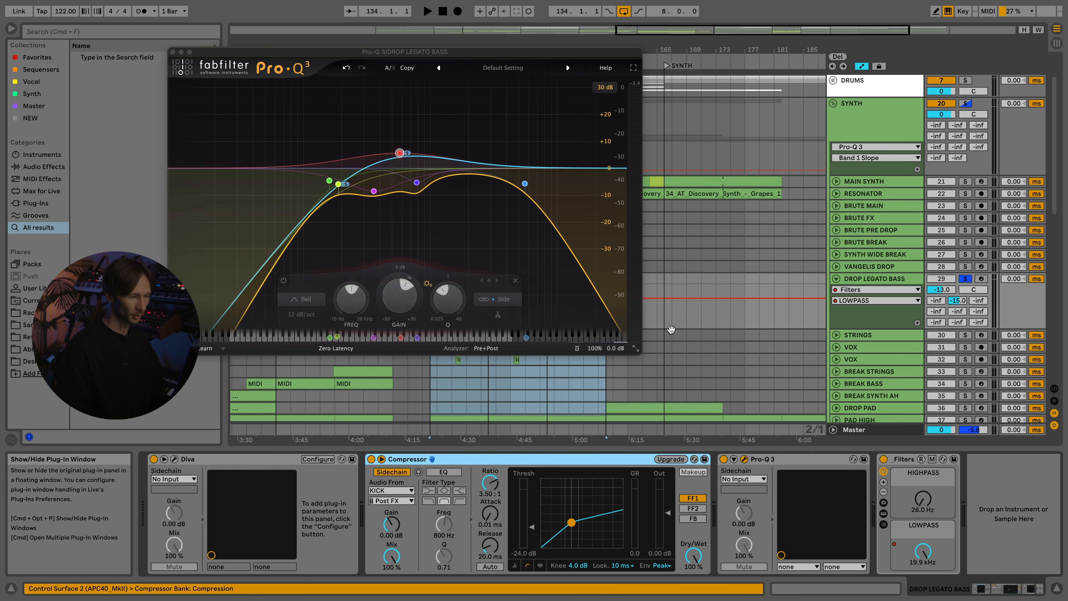
mouse_move(403, 157)
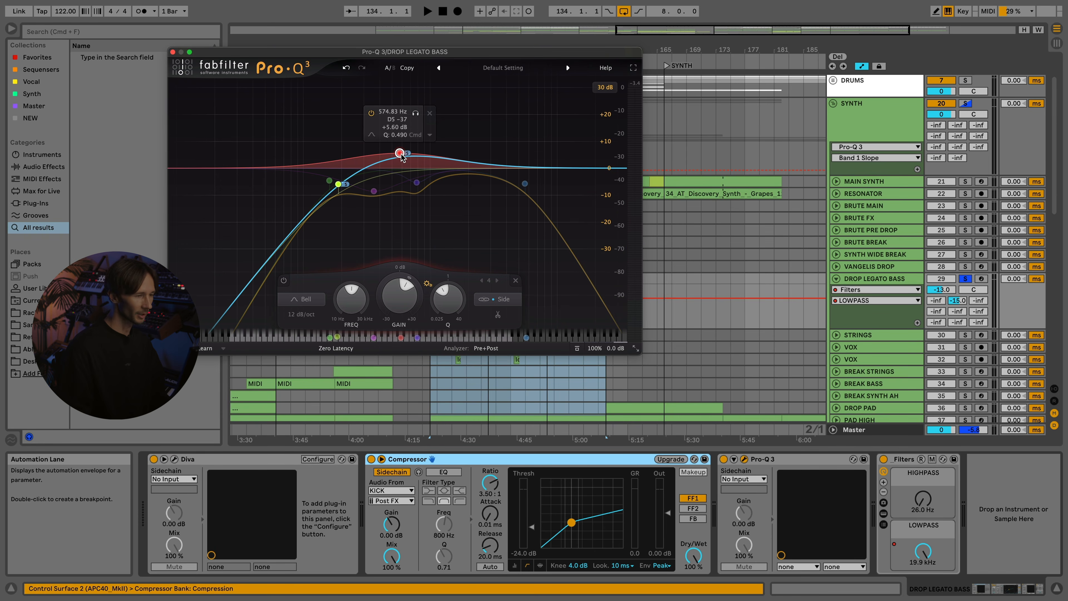
drag(401, 154, 399, 149)
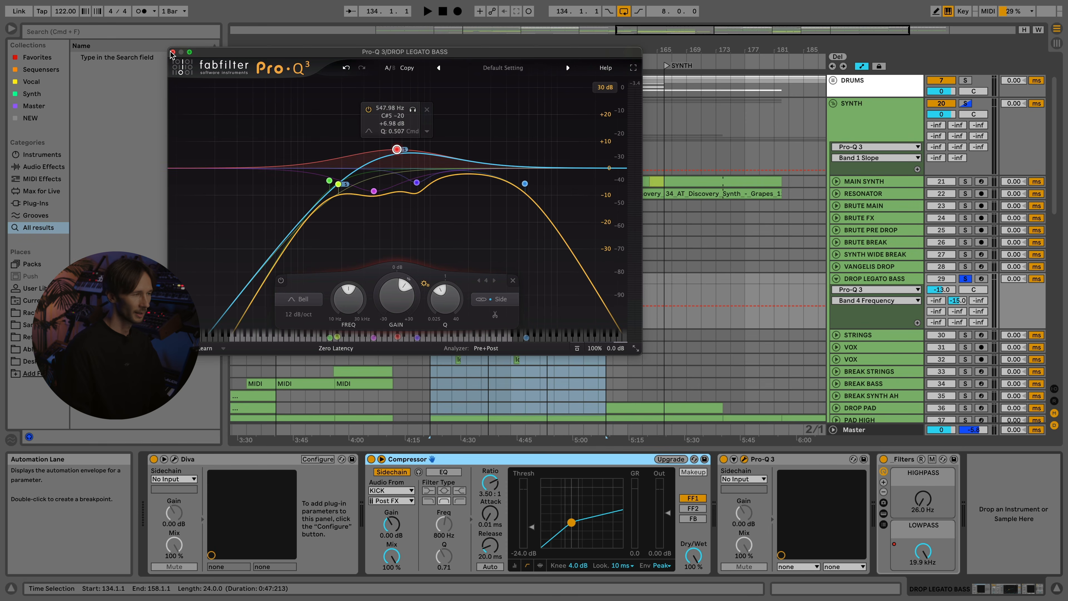
click(172, 52)
- Fold DROP LEGATO BASS, solo the STRINGS track, and inspect its Originals Intimate Strings instrument before closing it
click(836, 279)
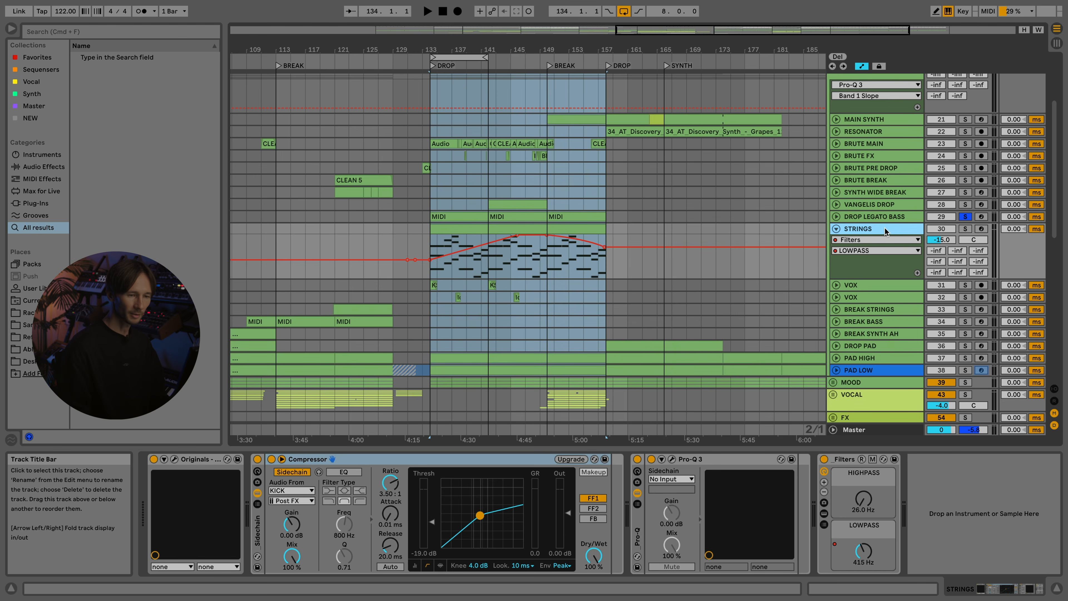
click(964, 229)
click(878, 229)
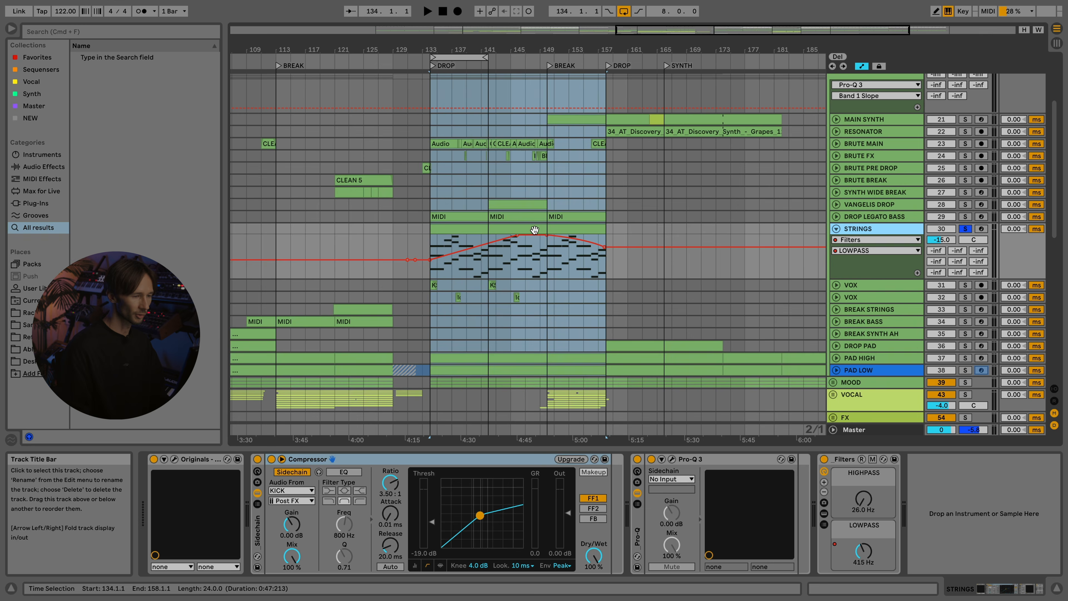
click(446, 227)
click(175, 460)
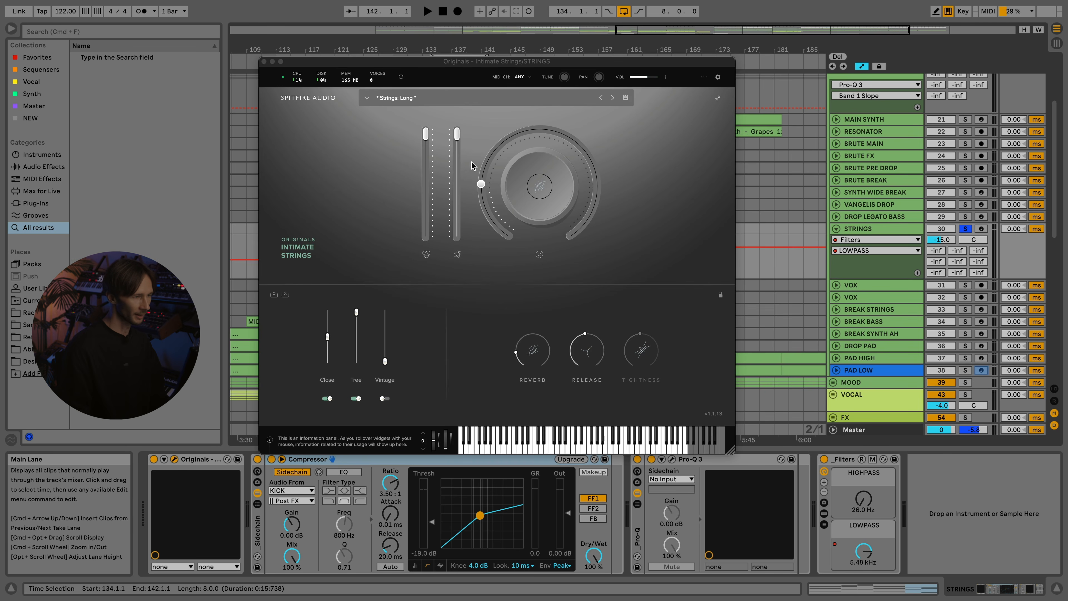
drag(429, 63, 401, 76)
click(237, 74)
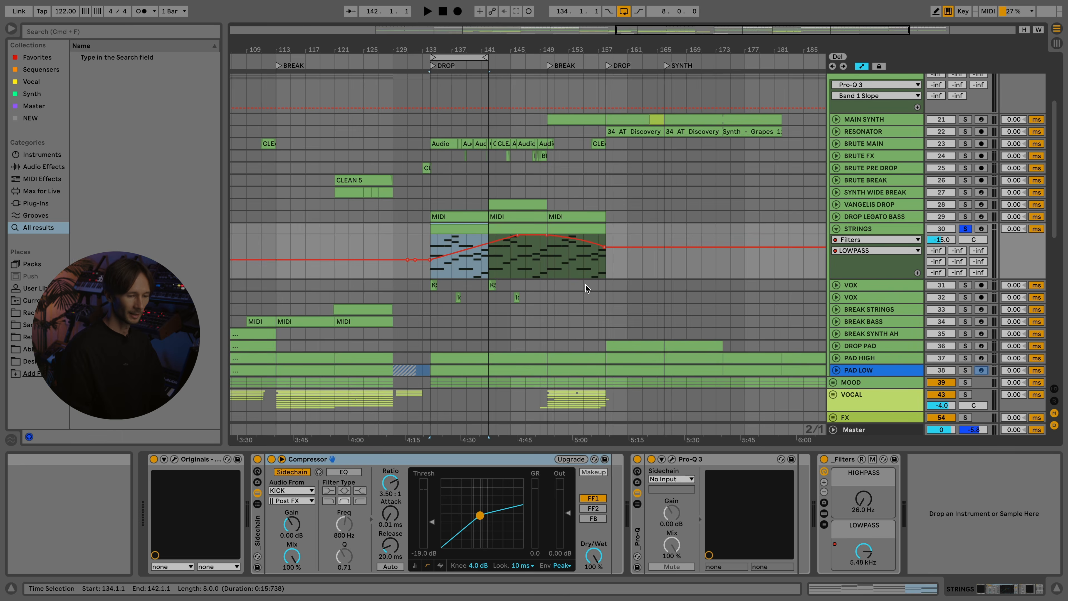
- Play the soloed STRINGS from bar 142 and follow the Filters LOWPASS automation over its notes
click(487, 265)
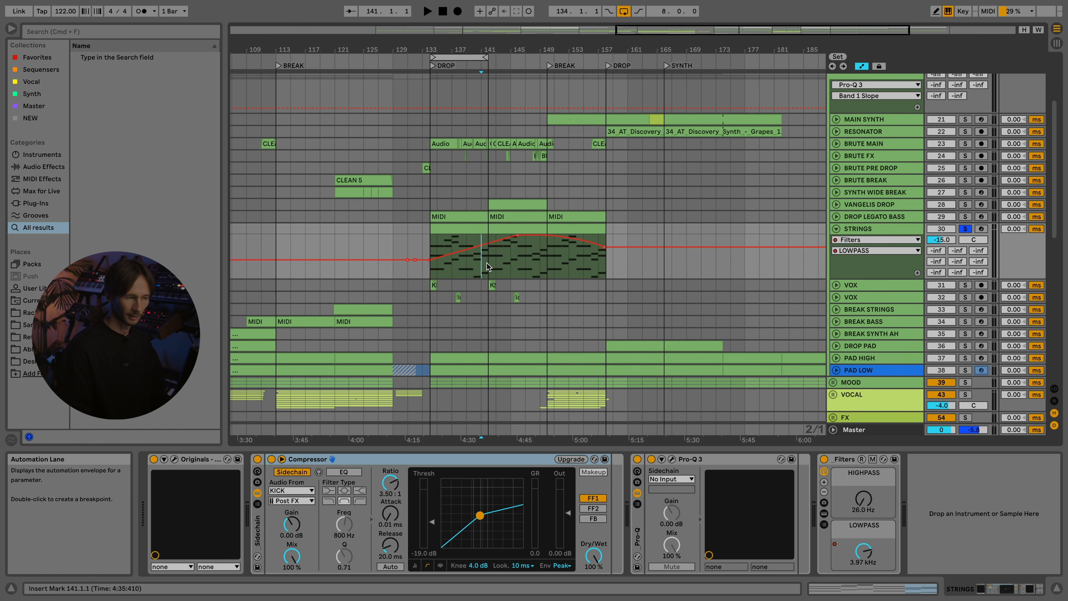
scroll(487, 257, up, 3)
click(507, 265)
key(space)
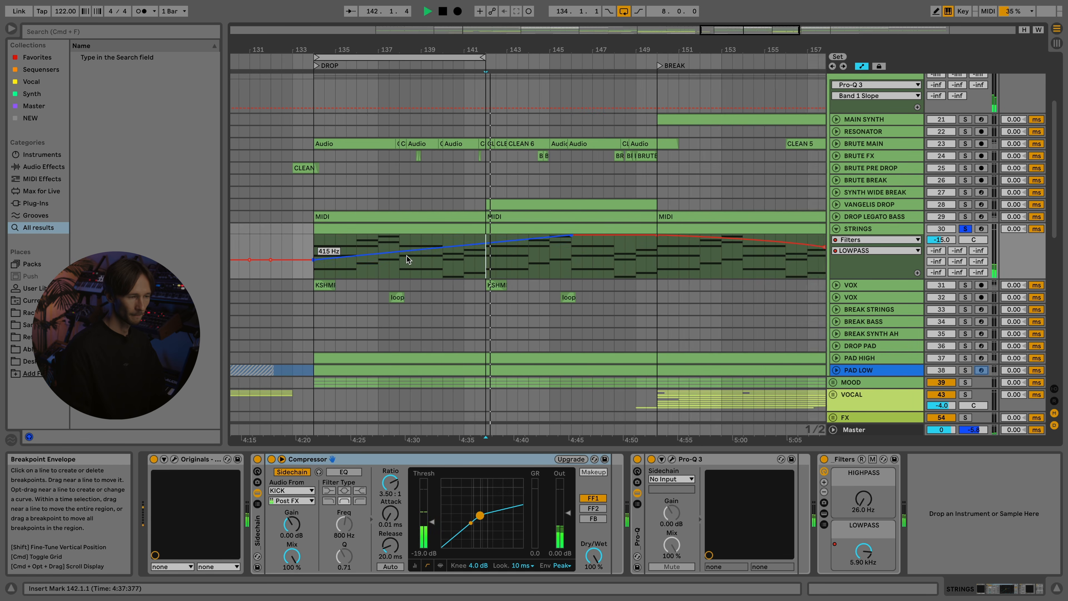
scroll(483, 263, down, 3)
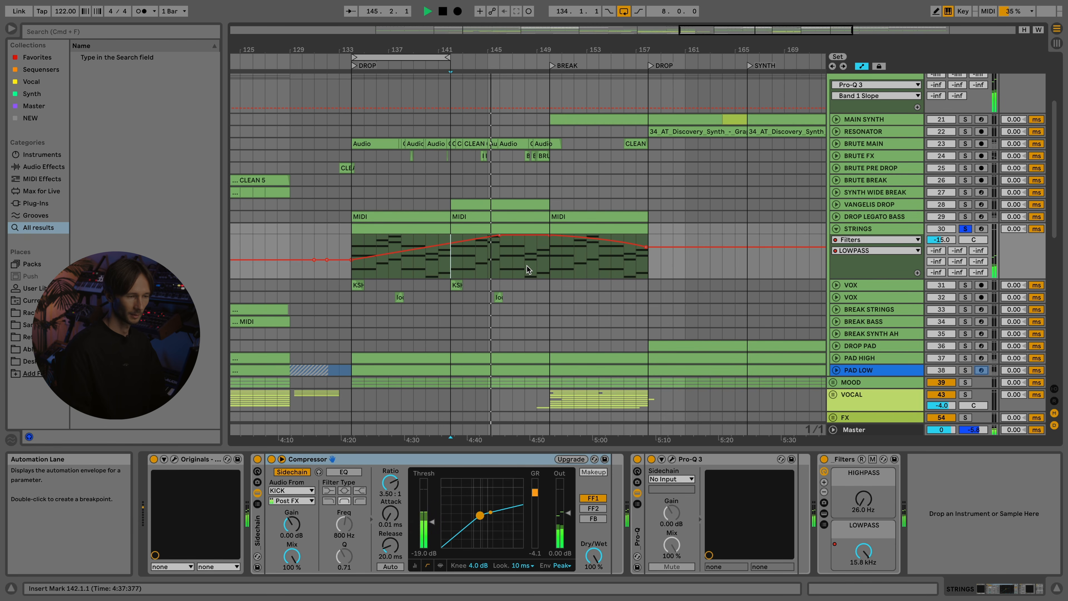
key(space)
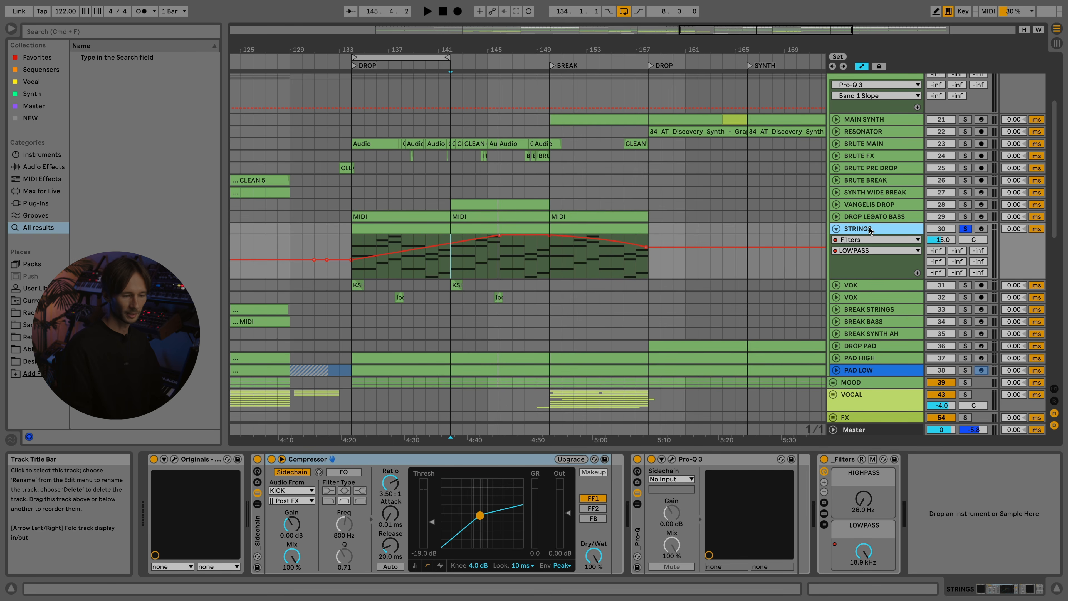
- Examine the bell, low-cut and high-cut bands in the Pro-Q 3 on STRINGS, and close the equalizer
click(672, 458)
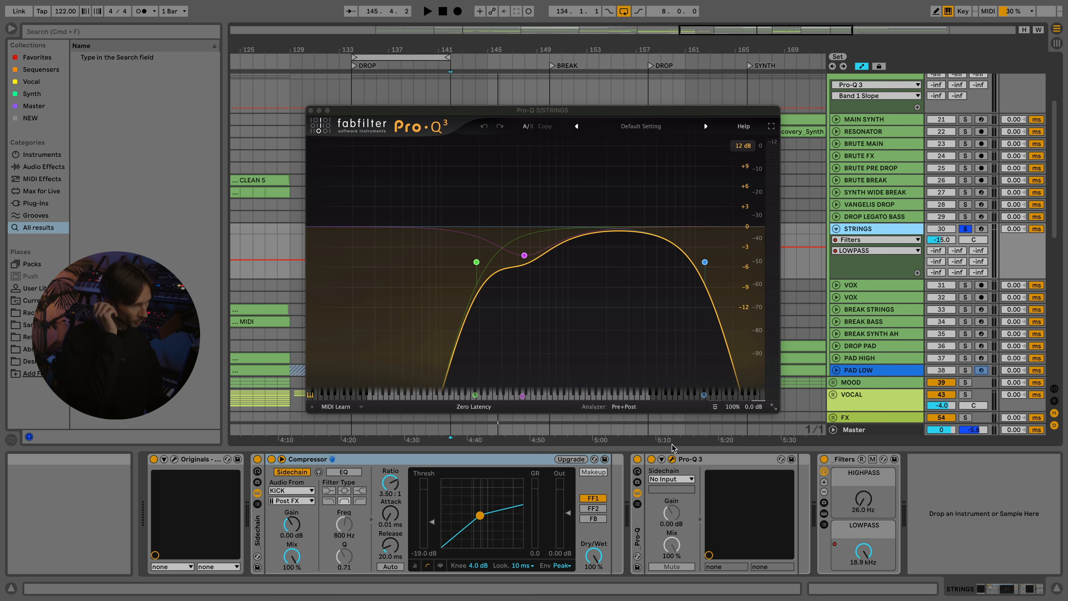
drag(497, 190, 524, 257)
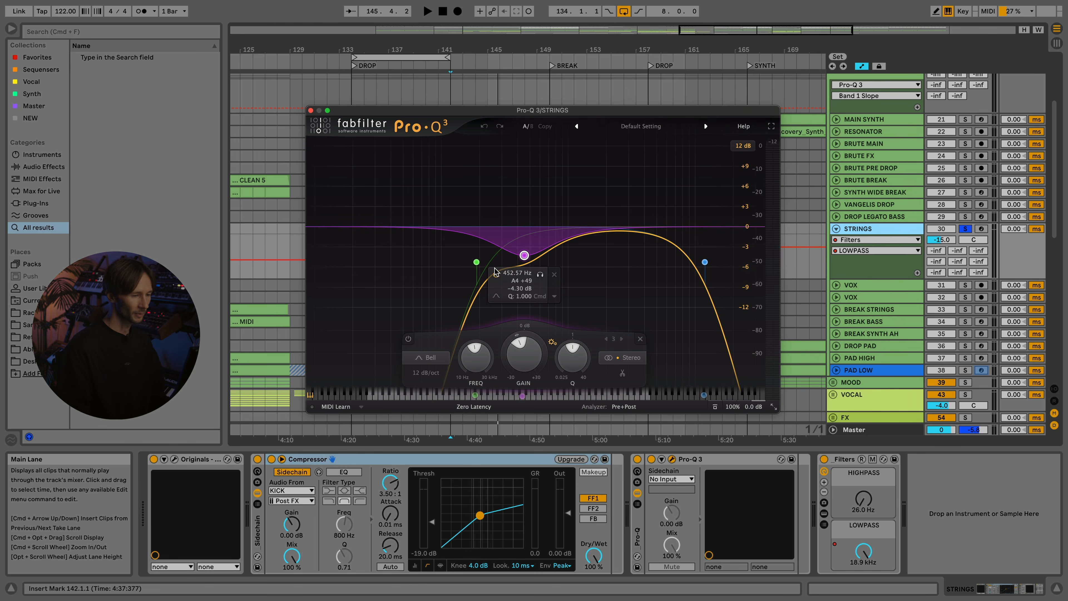
click(476, 262)
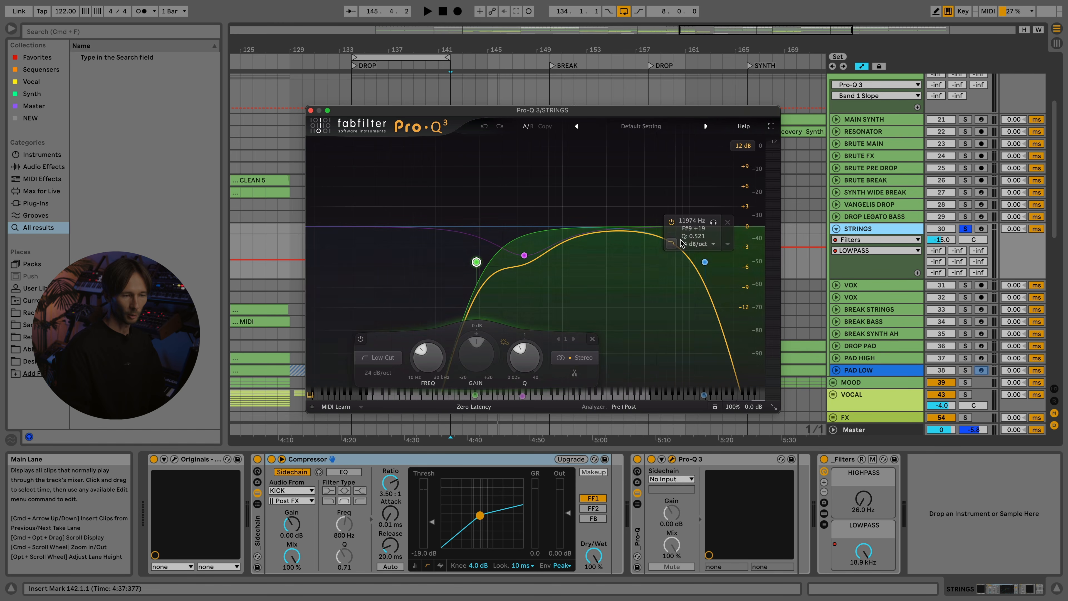
click(704, 262)
key(super+w)
- Check the Filters LOWPASS macro on STRINGS and its automation across the drop from bar 135 to 147, and fold the track
click(873, 557)
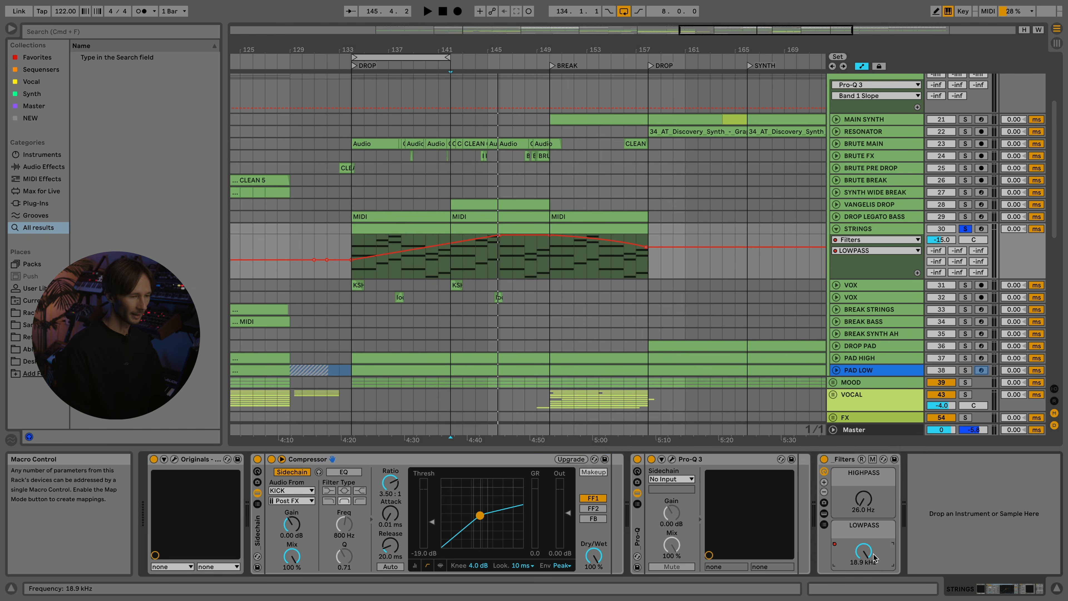
scroll(561, 336, down, 3)
scroll(561, 336, up, 1)
drag(421, 273, 516, 254)
click(842, 249)
click(836, 249)
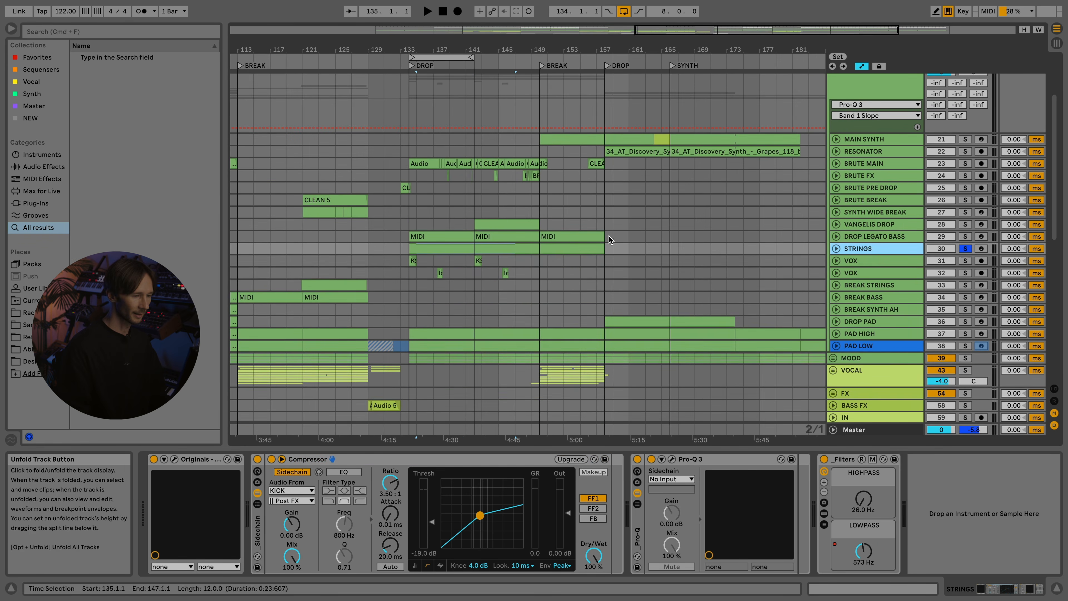
- Solo both VOX tracks together and take STRINGS out of solo
click(866, 260)
shift+click(866, 273)
click(965, 272)
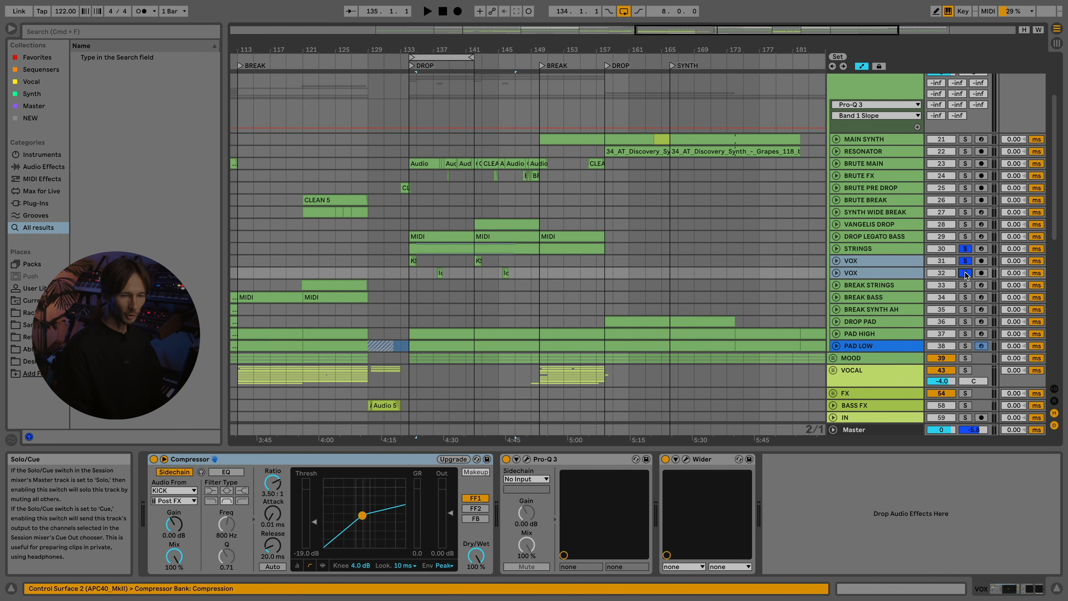
click(961, 249)
click(965, 248)
- Play the soloed VOX tracks from bar 134 and listen to their vocal samples through the drop
scroll(412, 272, up, 5)
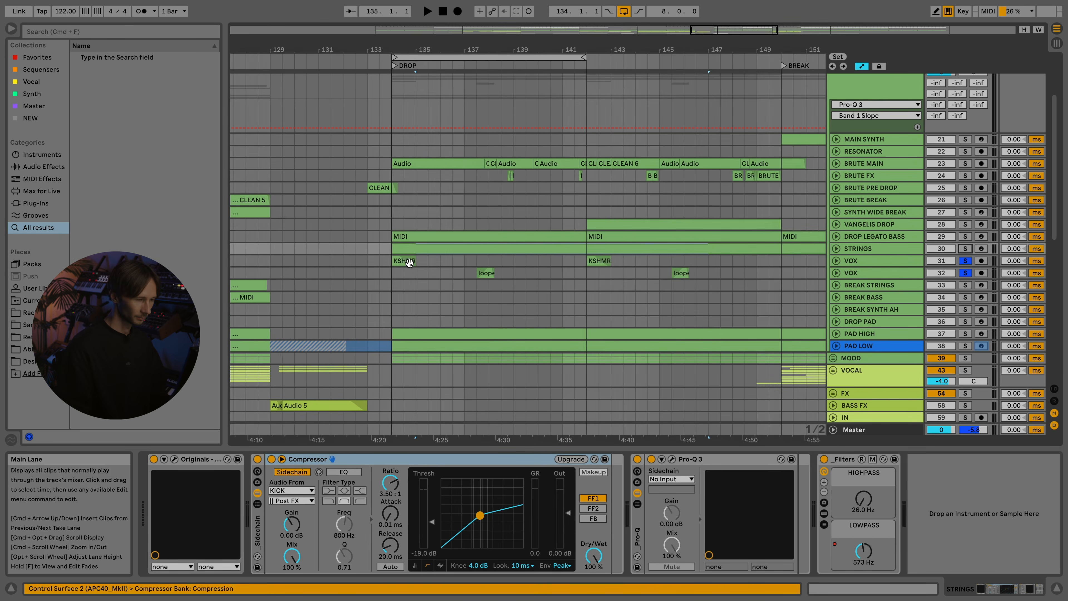
click(409, 261)
key(space)
scroll(456, 255, up, 3)
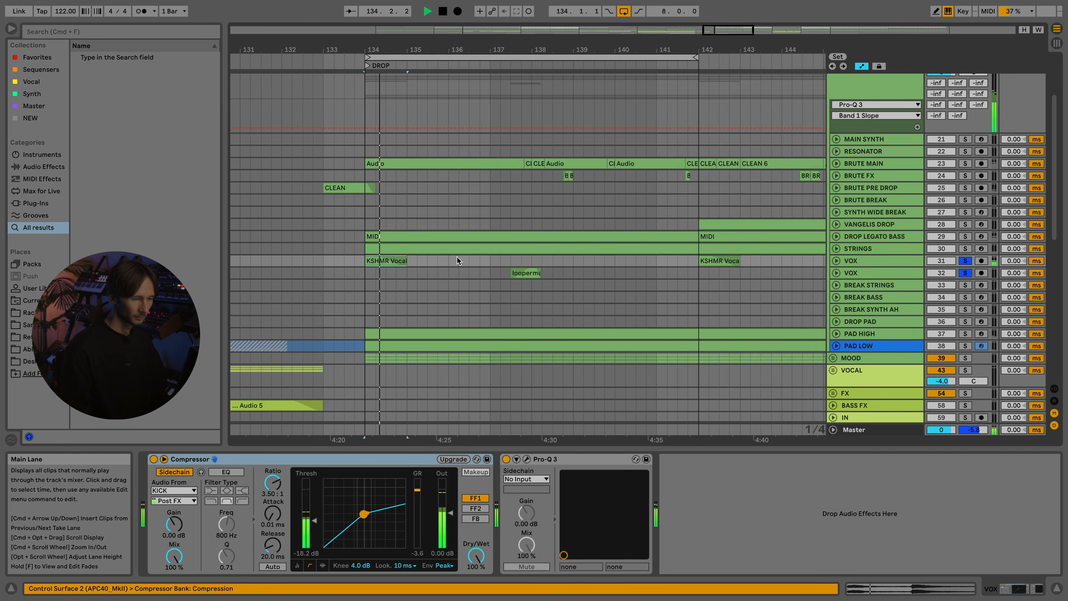
click(528, 273)
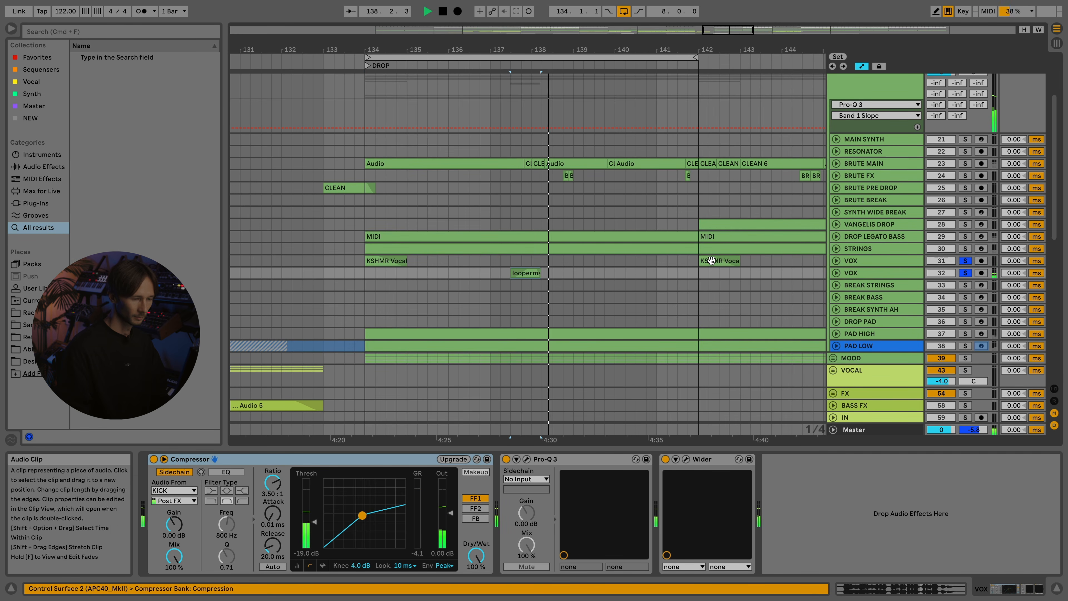
scroll(473, 268, down, 3)
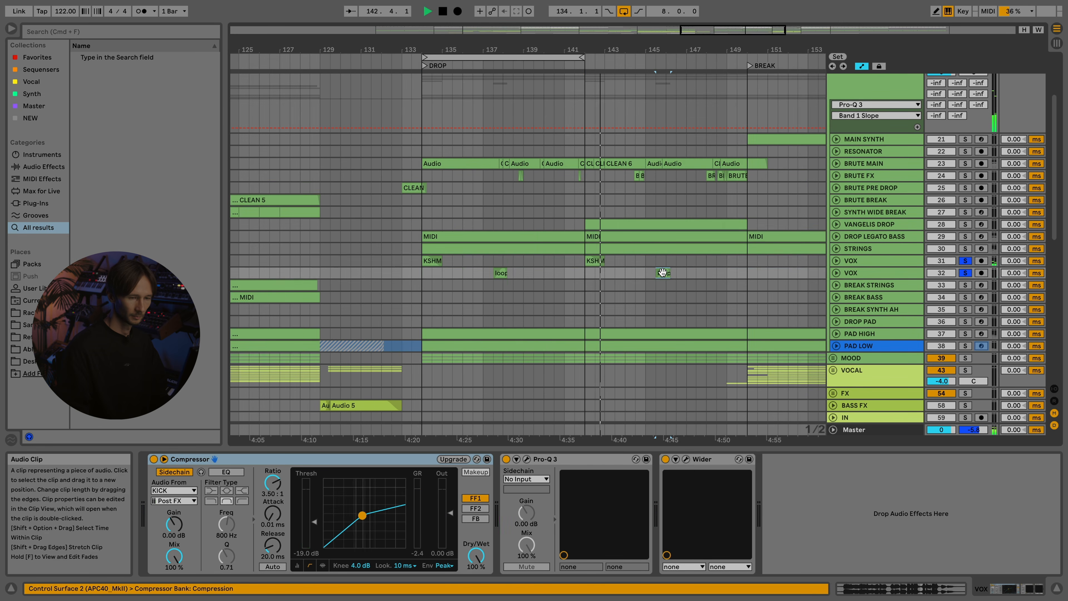
- Stop playback, inspect the Pro-Q 3 and Wider on VOX track 32, and examine the Pro-Q 3 on VOX track 31
click(526, 459)
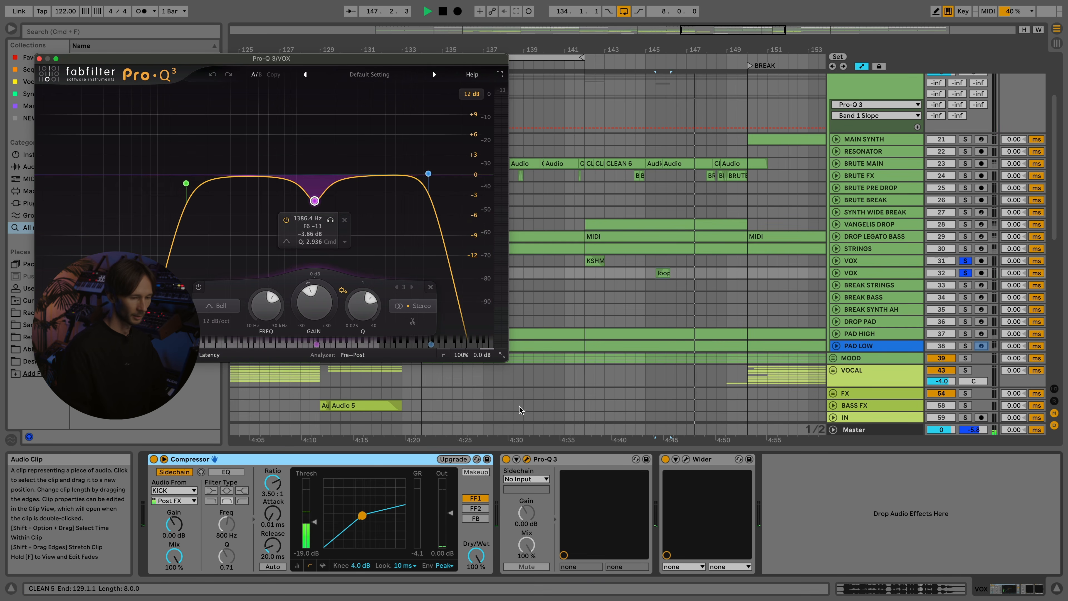
key(space)
click(686, 459)
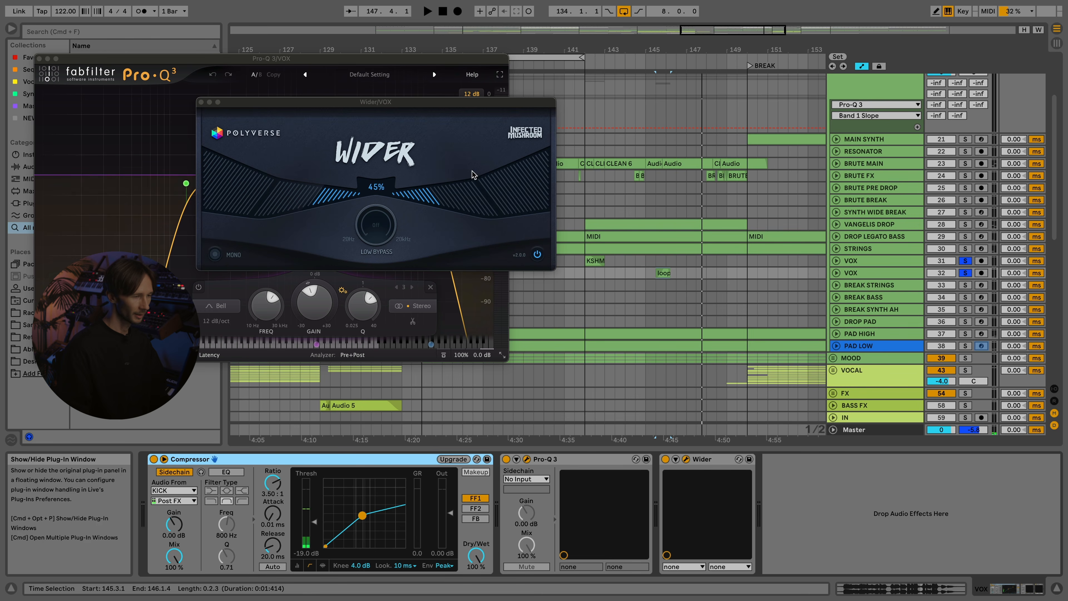
click(201, 102)
drag(112, 139, 484, 247)
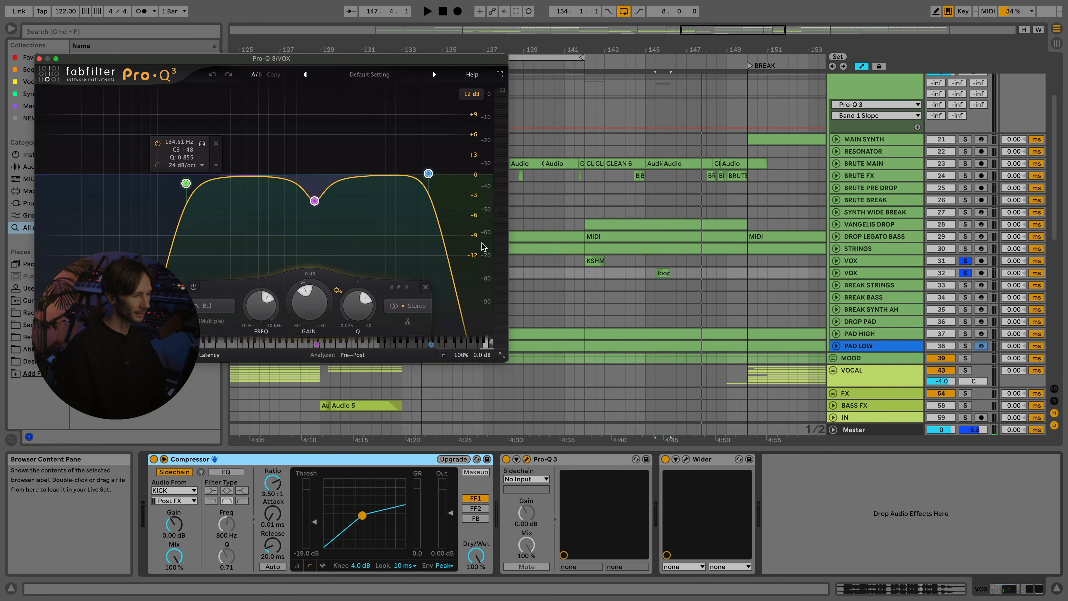
click(39, 58)
click(853, 260)
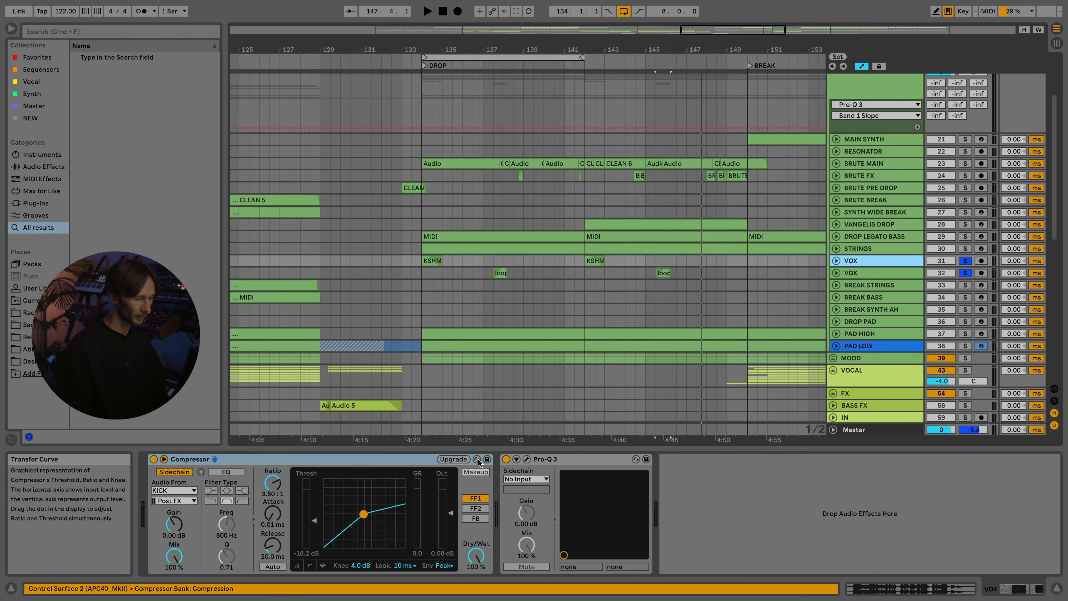
click(526, 458)
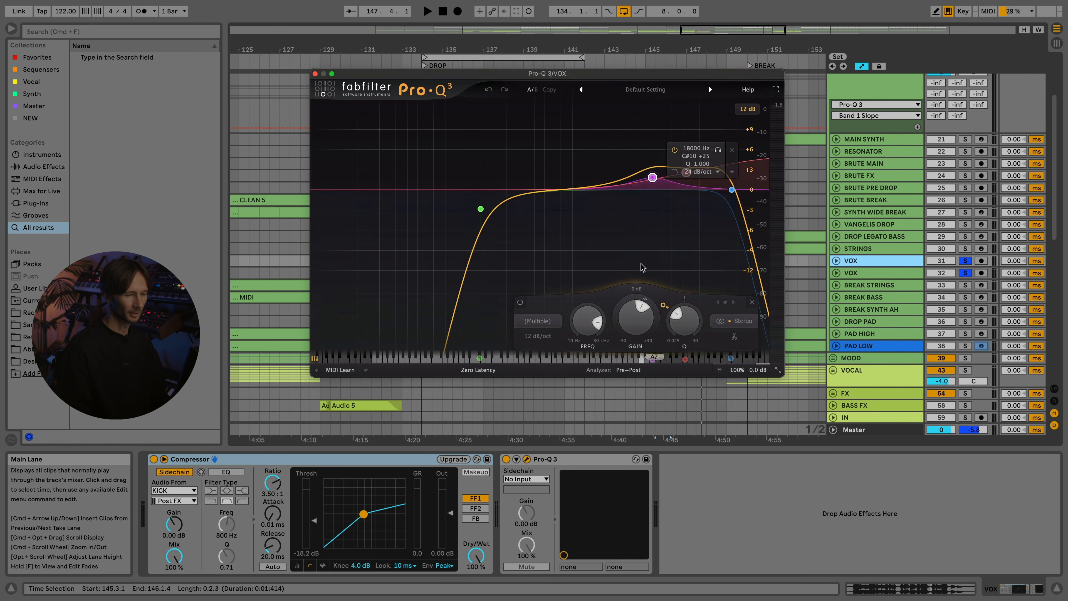
- Unfold the BREAK STRINGS track, select its MIDI clip in the break, and solo only this track
click(834, 285)
click(836, 285)
drag(338, 49, 440, 41)
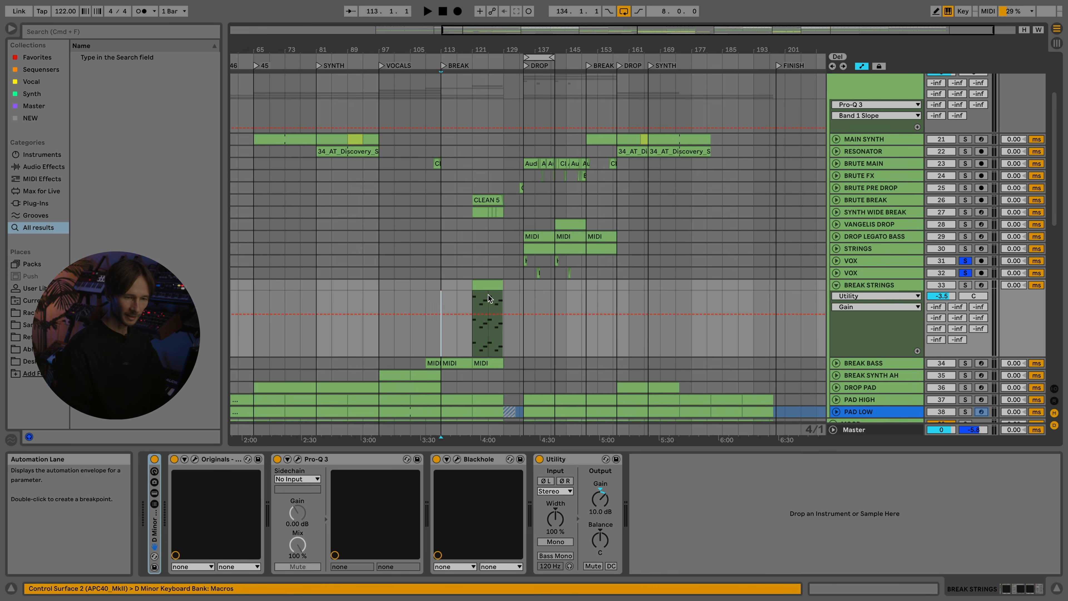
click(487, 320)
click(965, 285)
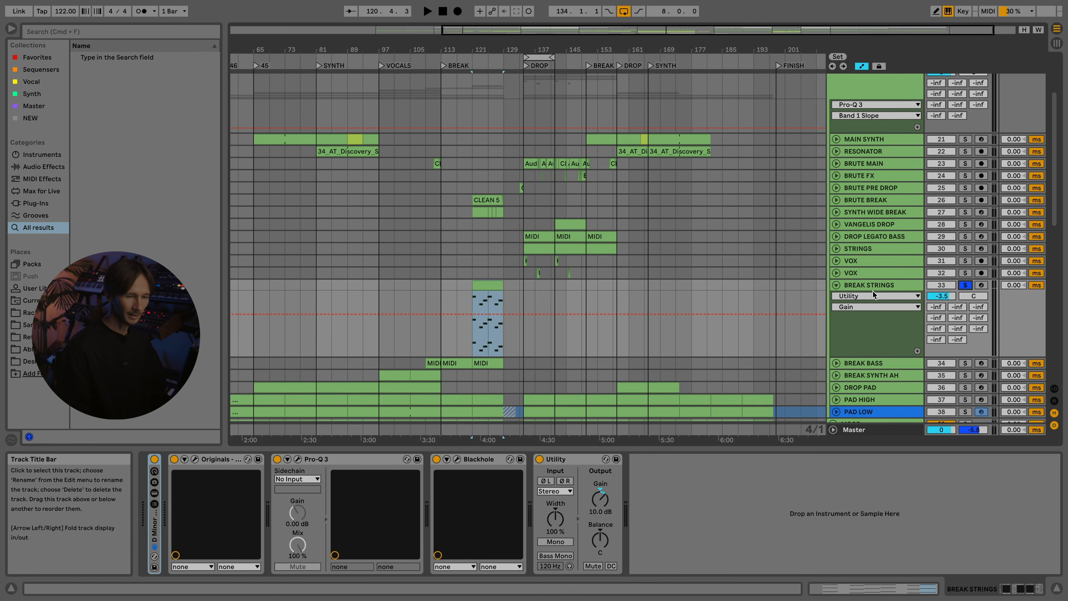
click(847, 288)
- Play the BREAK STRINGS clip, inspect its Originals Intimate Strings instrument, and close the window and stop playback
key(space)
scroll(483, 294, up, 10)
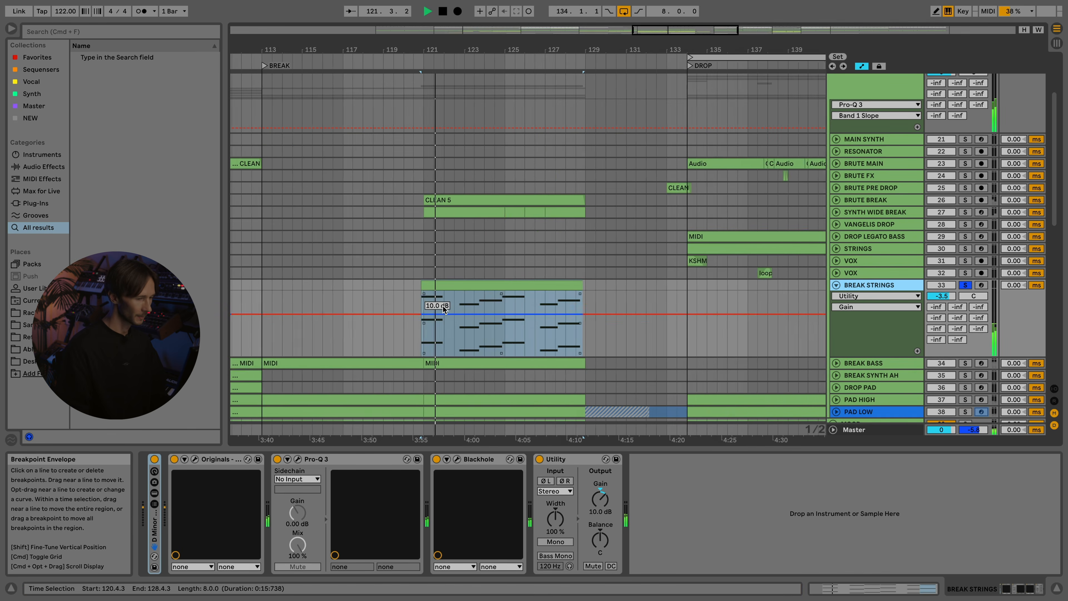
click(194, 458)
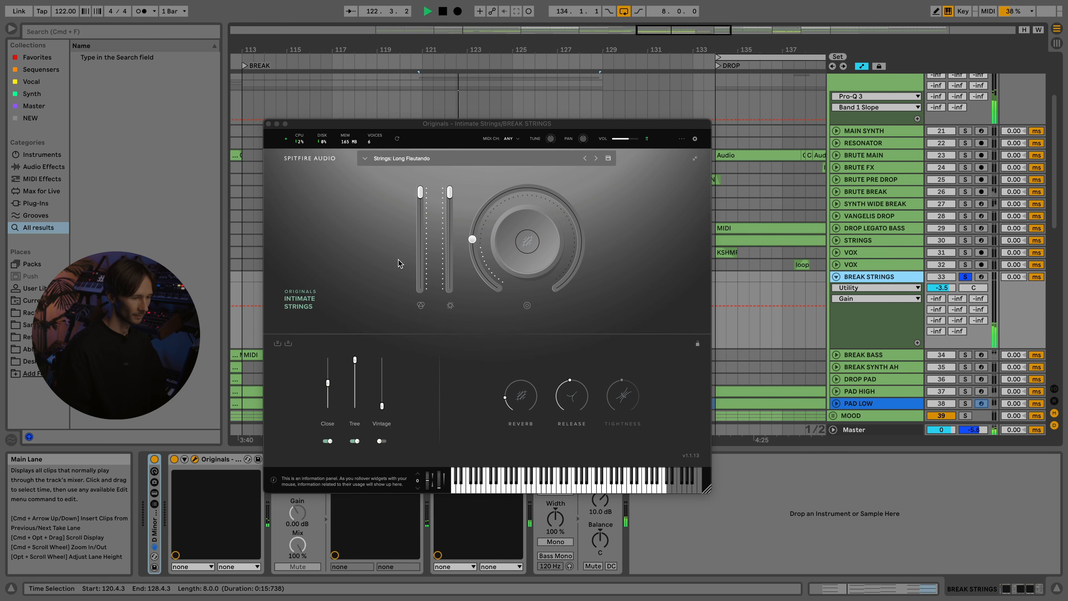
click(268, 124)
key(space)
- Open the Blackhole reverb on BREAK STRINGS to examine its settings
scroll(499, 291, down, 5)
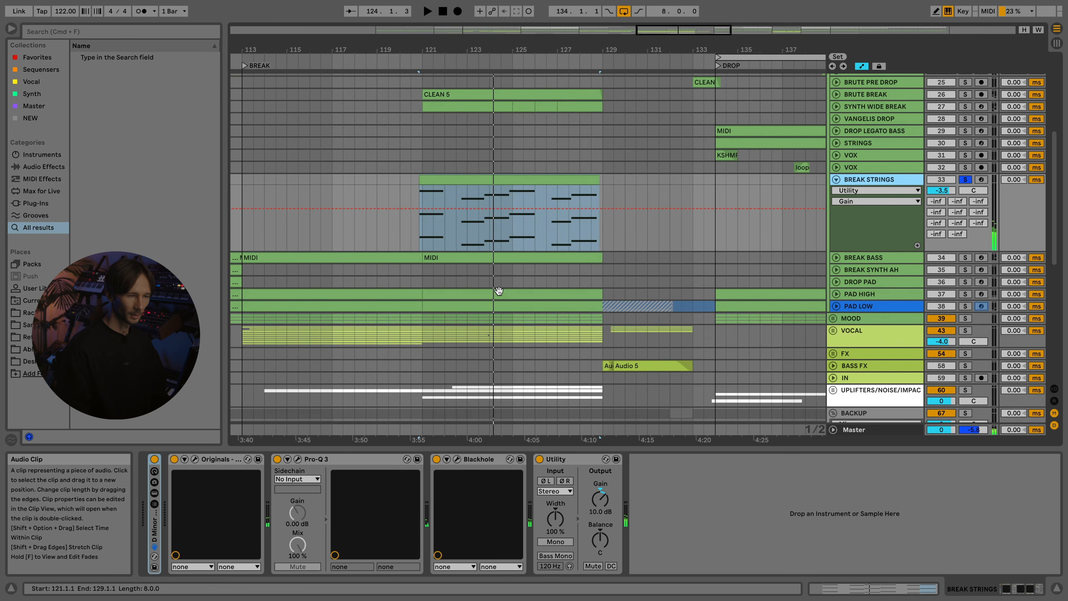
scroll(499, 291, down, 4)
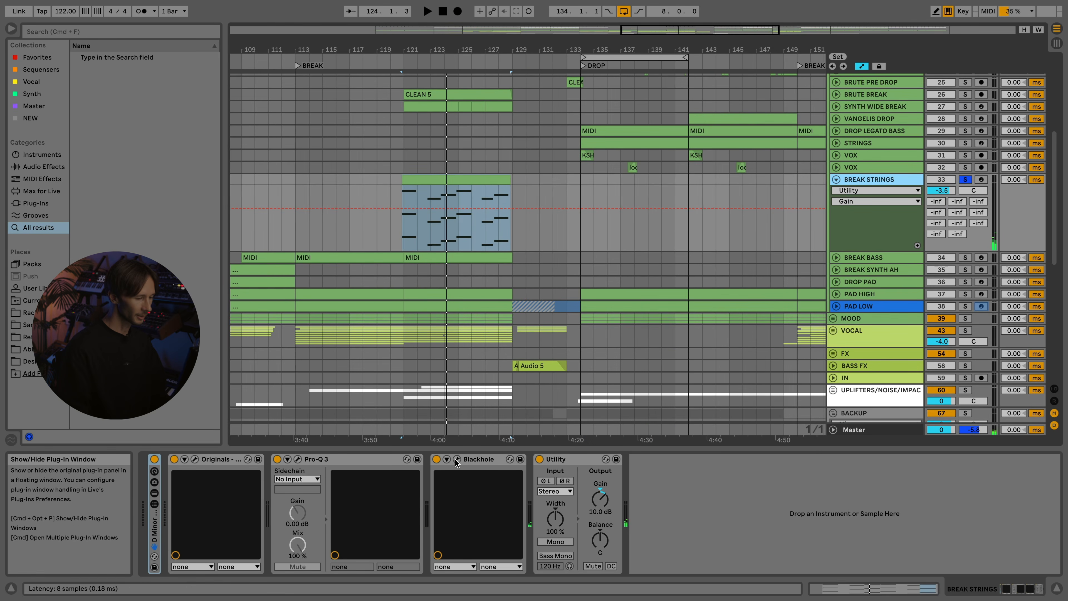
click(457, 459)
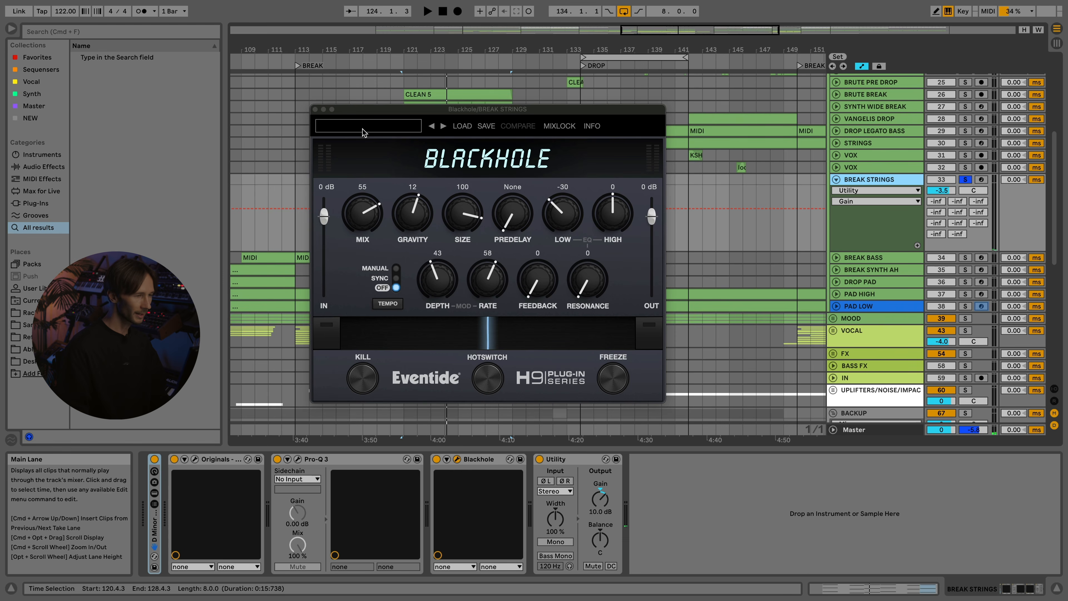
- Close the Blackhole window and play the BREAK BASS track soloed from bar 121 in the break
click(315, 110)
click(403, 216)
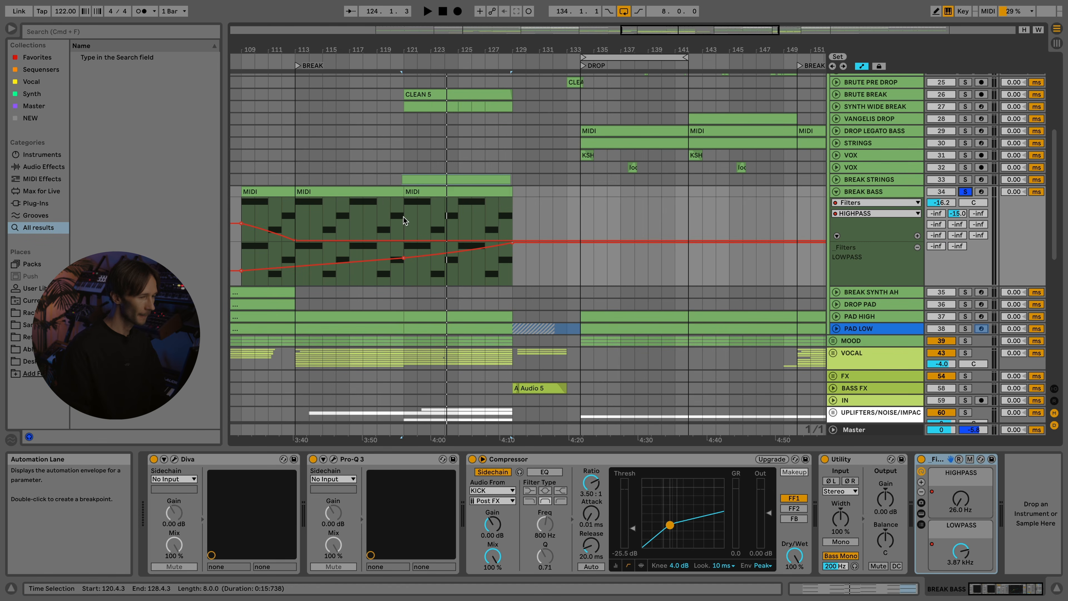
key(space)
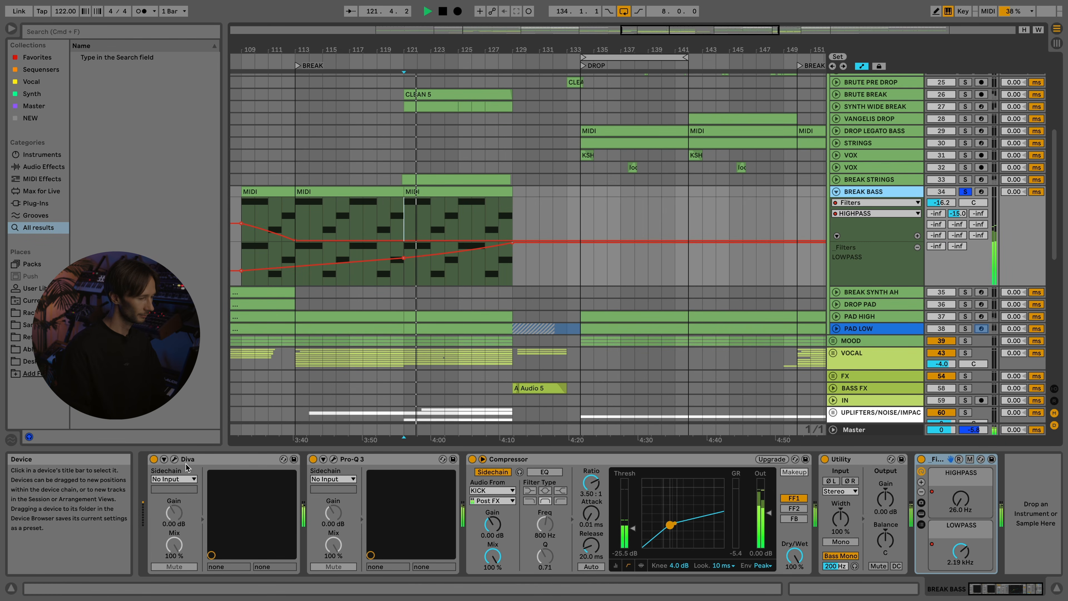
- Open the Diva instrument on BREAK BASS to examine its patch and effects during playback, and close its window
click(177, 458)
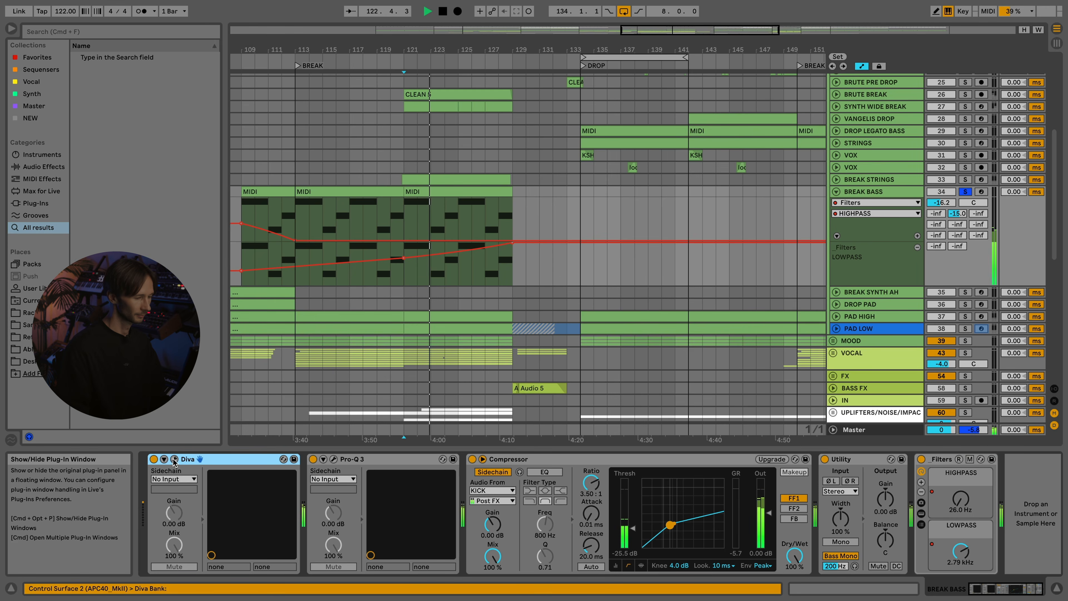
click(178, 457)
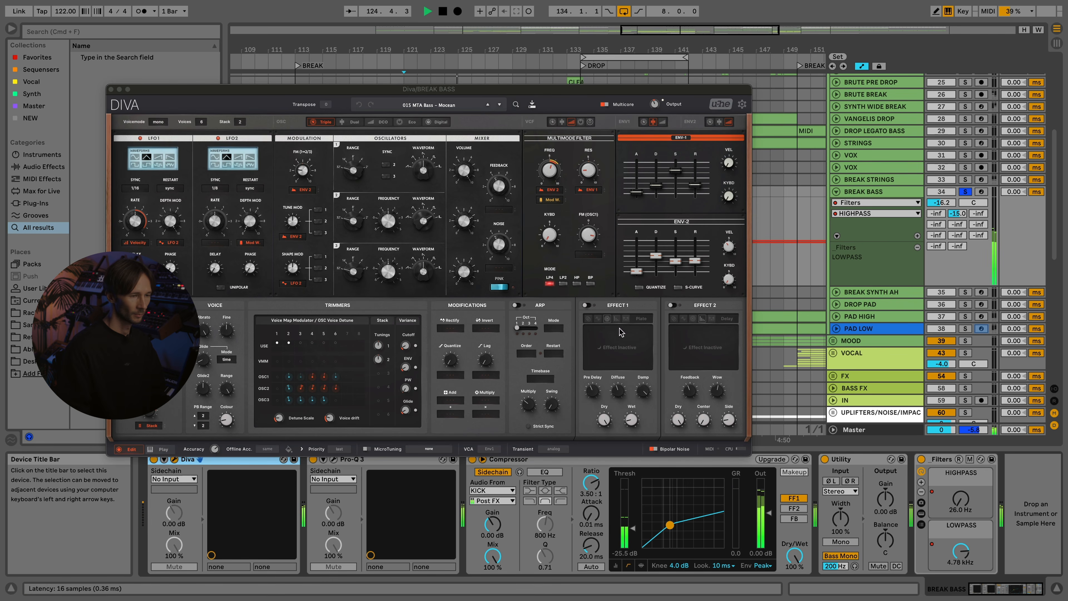
key(super+alt+p)
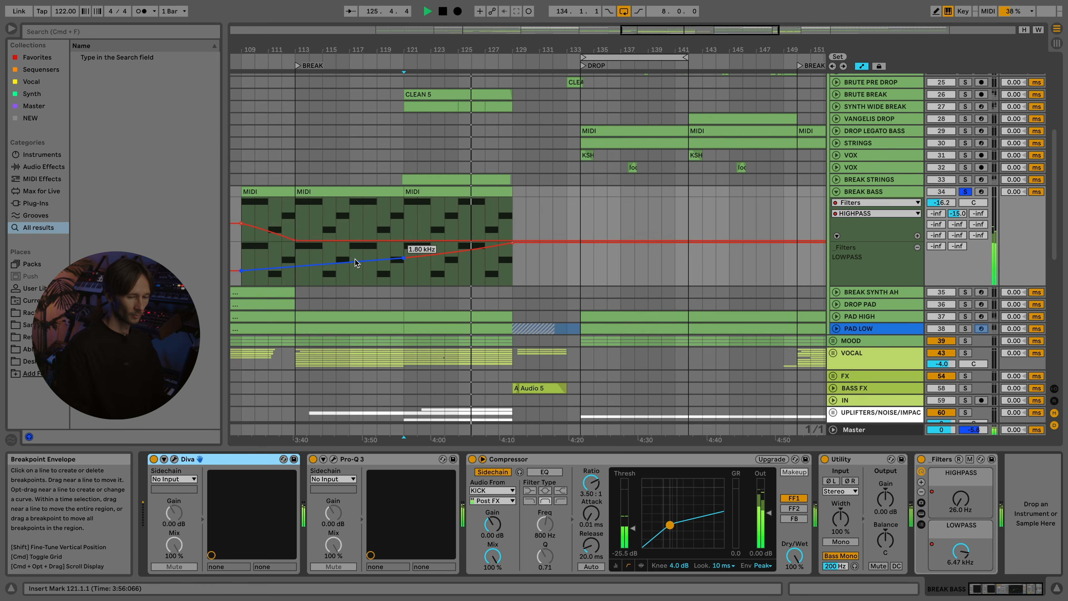
- Display the Filters rack's LOWPASS automation on BREAK BASS, stop playback, and examine the curve across the break
drag(962, 559, 962, 546)
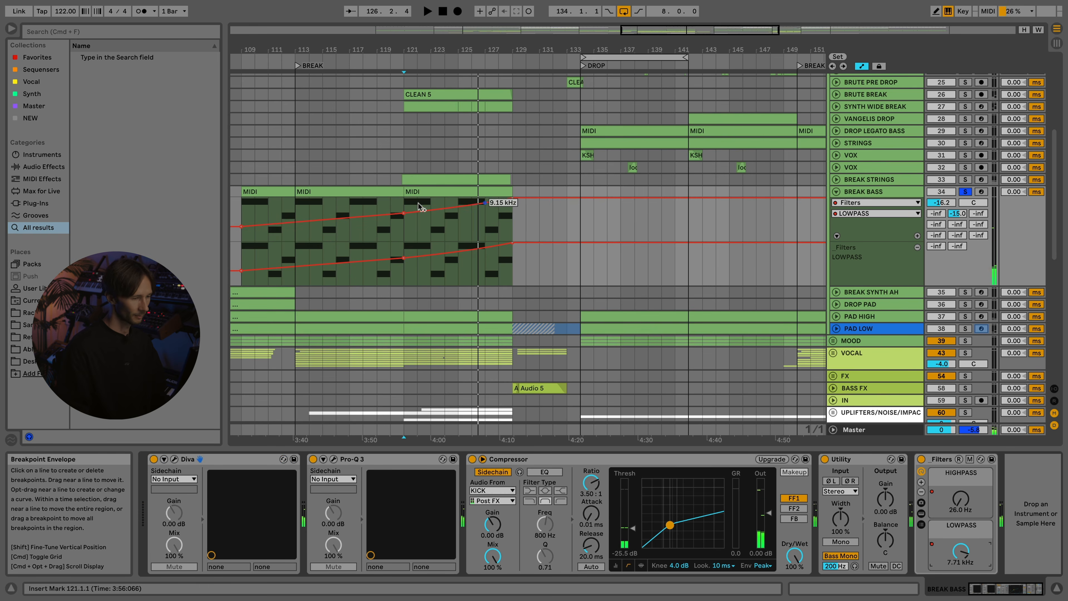
key(minus)
key(minus)
key(minus)
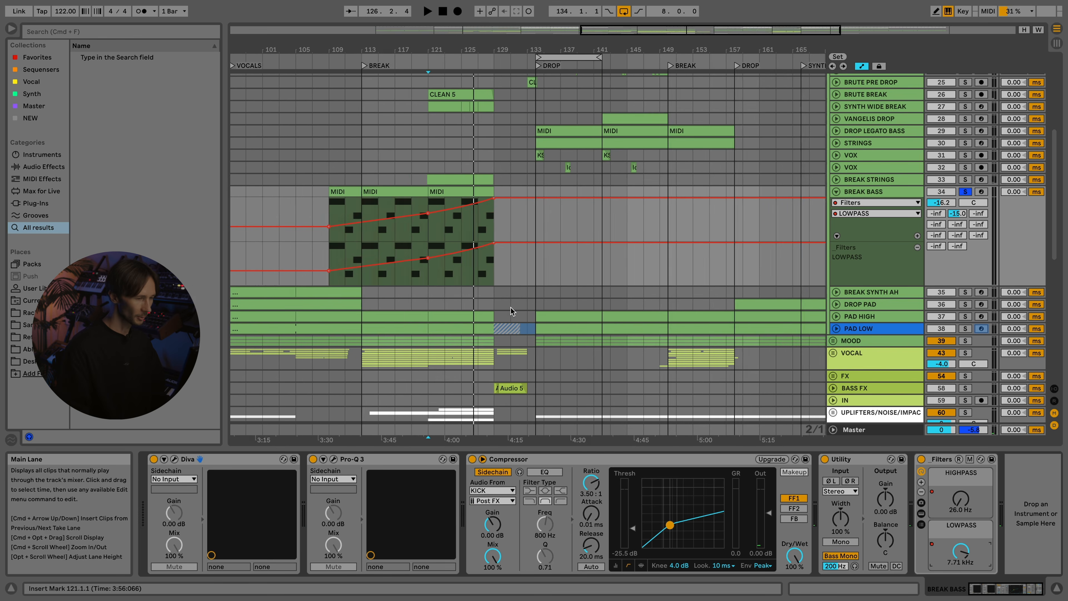
- Examine the Compressor, the Utility's Bass Mono, and the low-cut and high-cut bands of the Pro-Q 3 on BREAK BASS
click(551, 459)
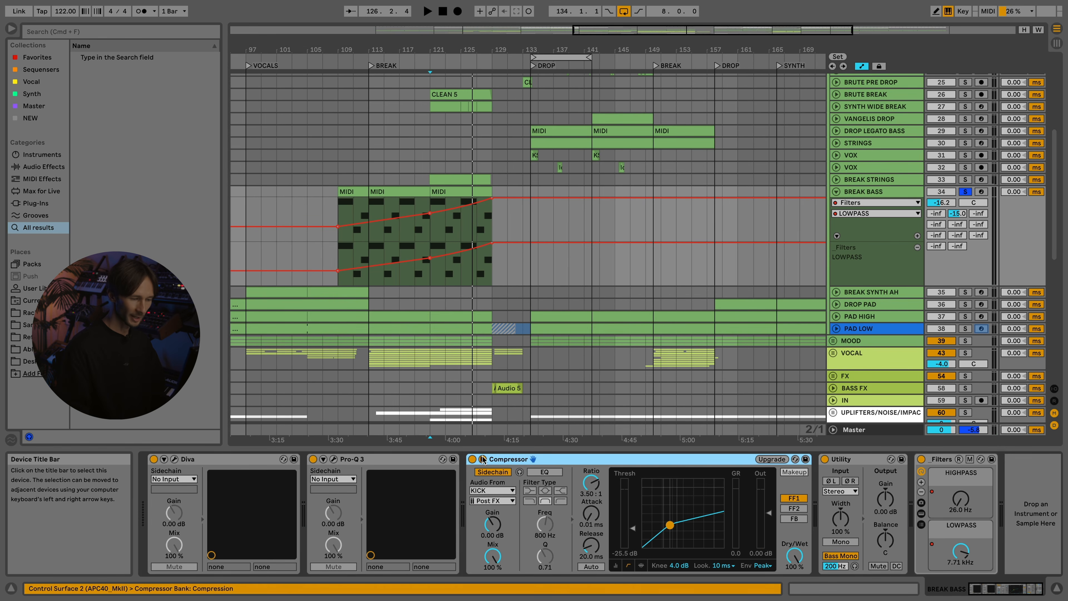
click(850, 462)
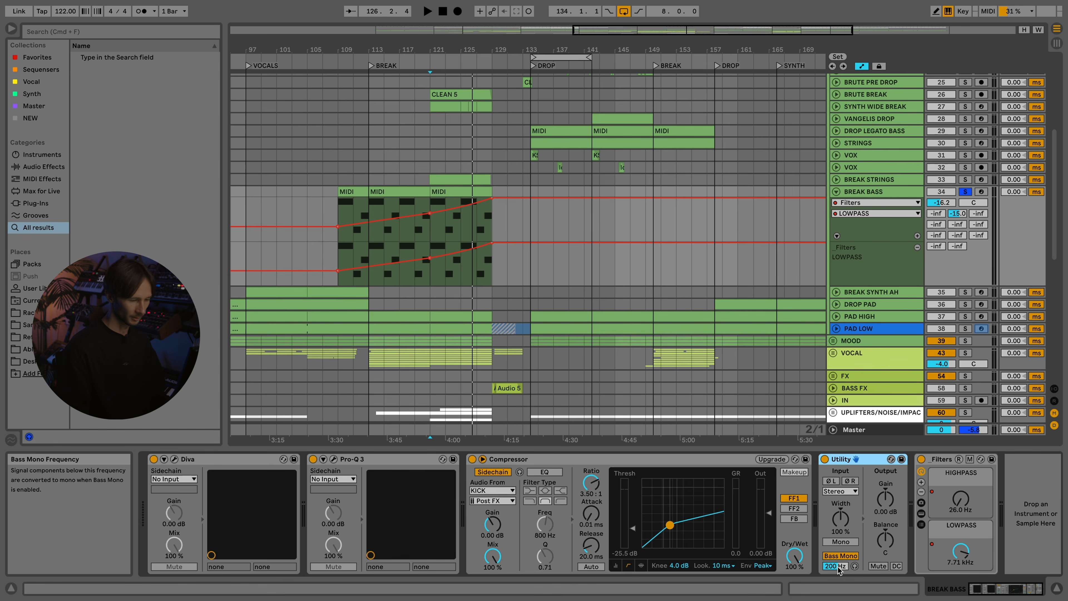
click(333, 459)
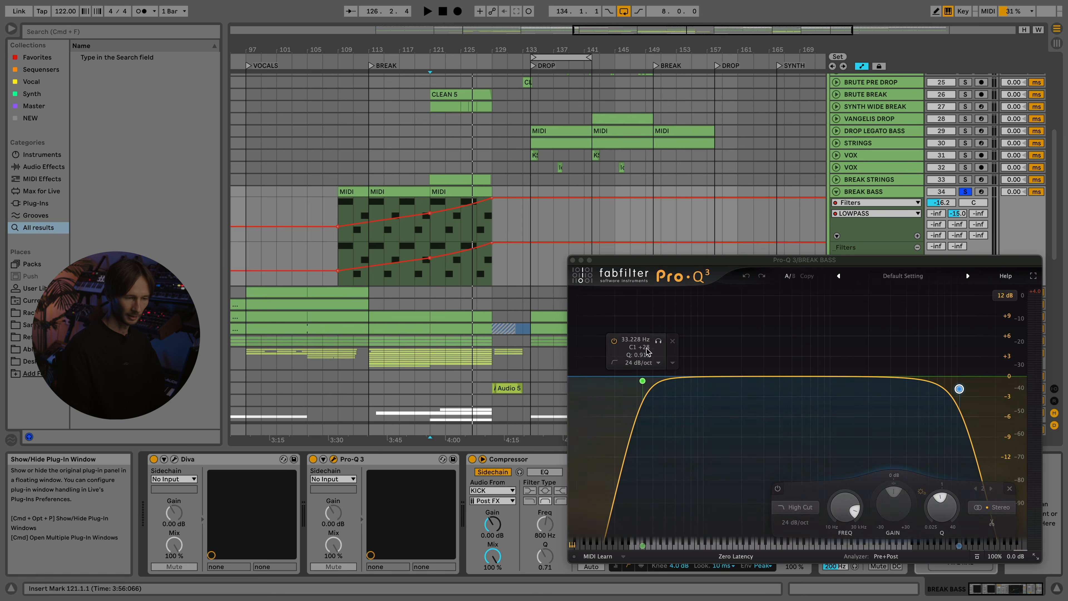
click(642, 382)
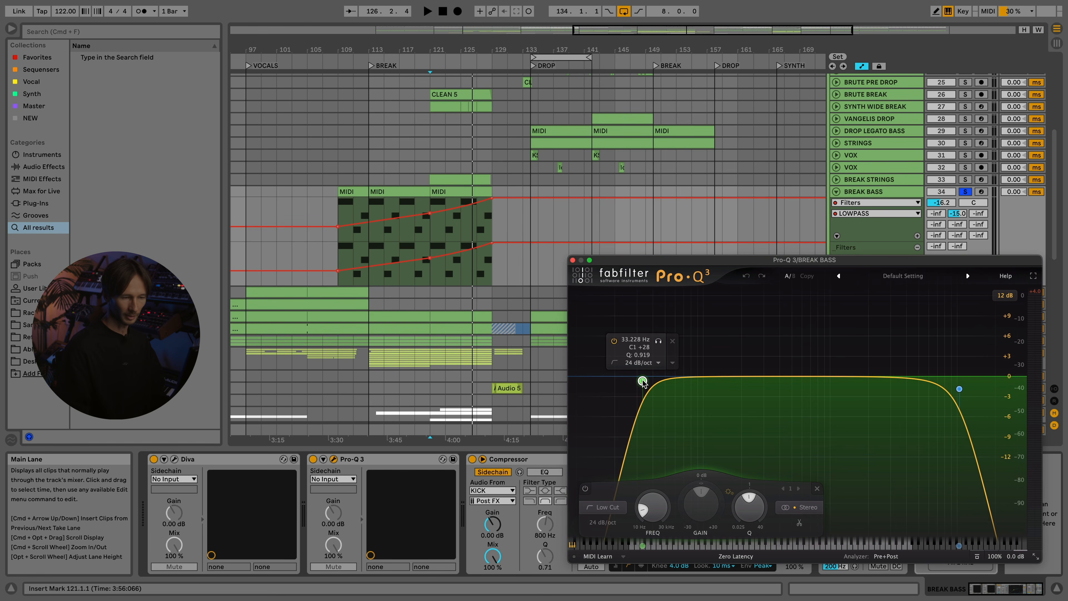
click(959, 388)
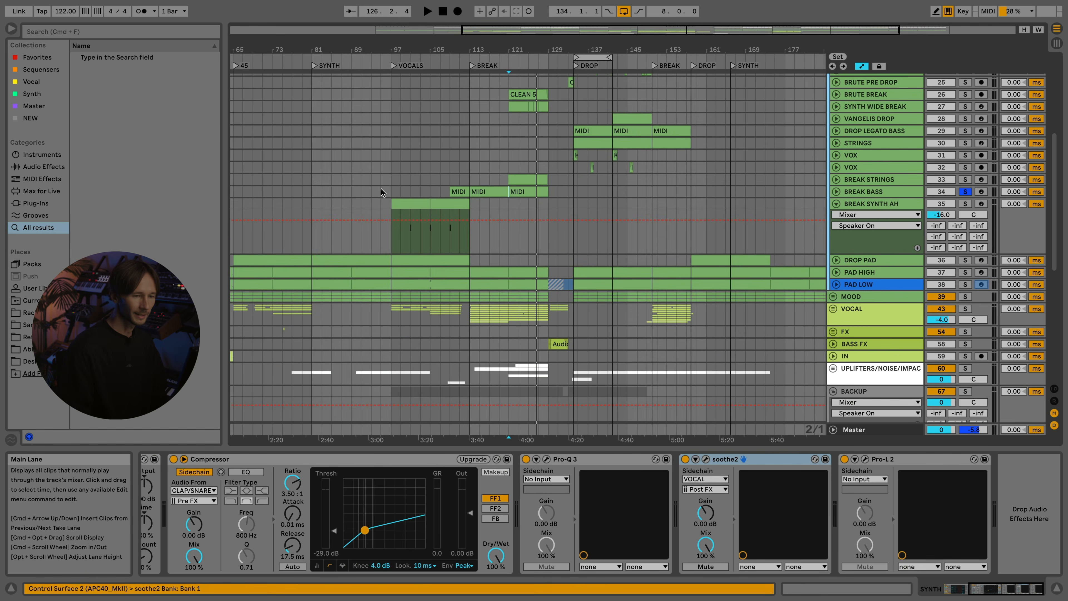
- Unfold the BREAK SYNTH AH track, select its clip at the start of the VOCALS section, and solo only this track
scroll(382, 192, up, 5)
click(574, 201)
scroll(482, 201, up, 5)
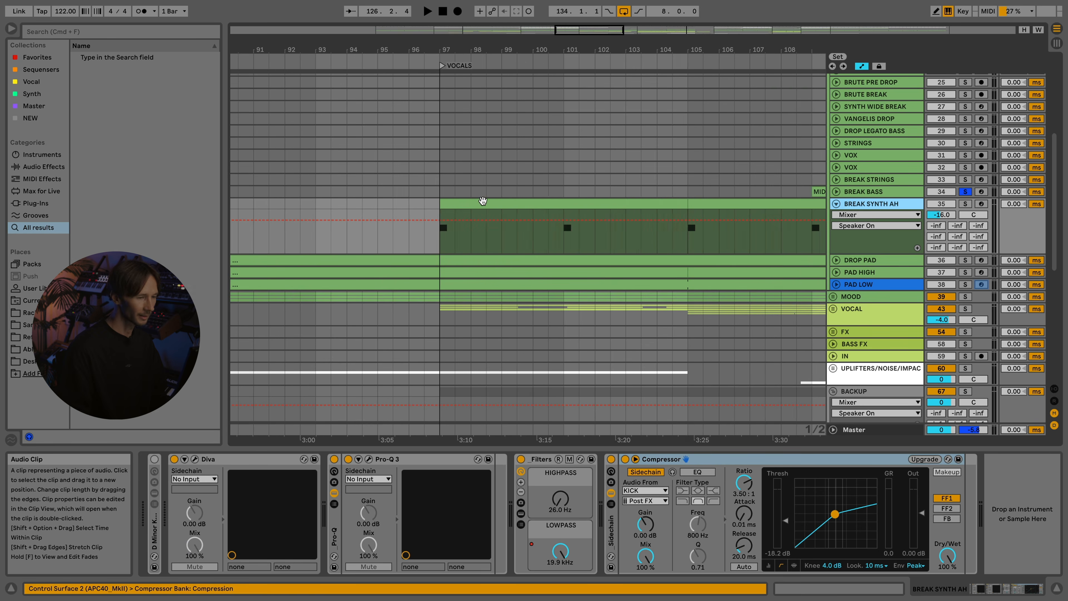
click(482, 201)
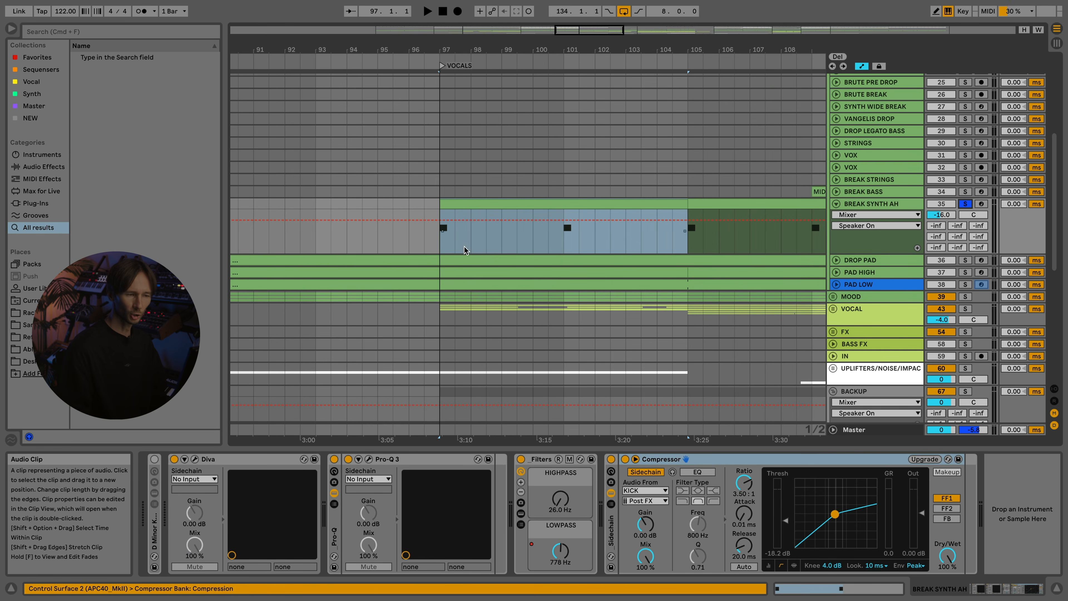
- Play the BREAK SYNTH AH notes from bars 97, 101 and 109 to hear the filter opening
click(436, 245)
key(space)
click(564, 239)
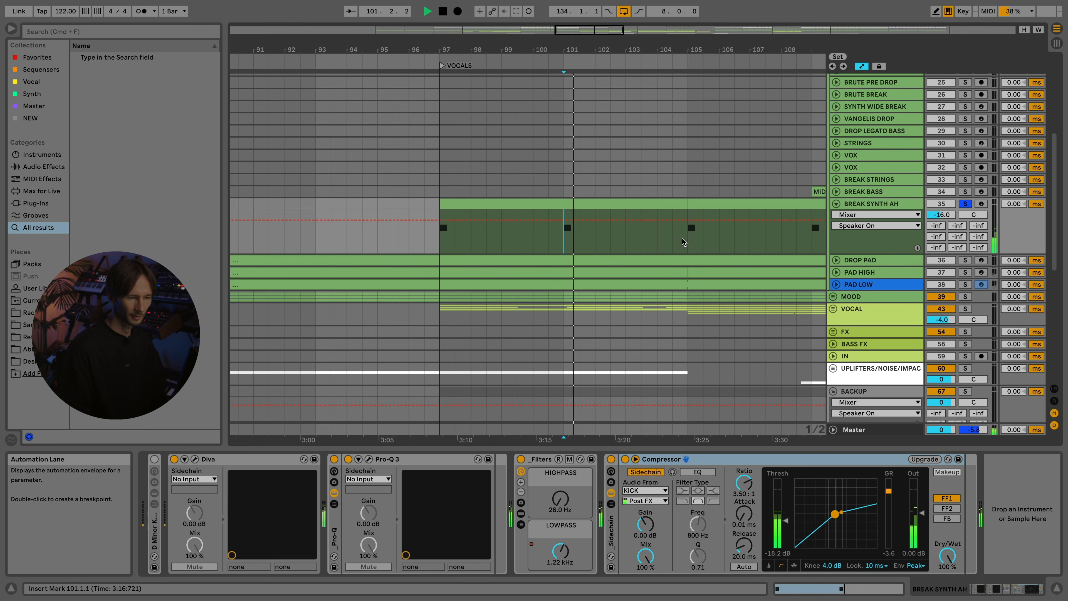
key(minus)
click(666, 241)
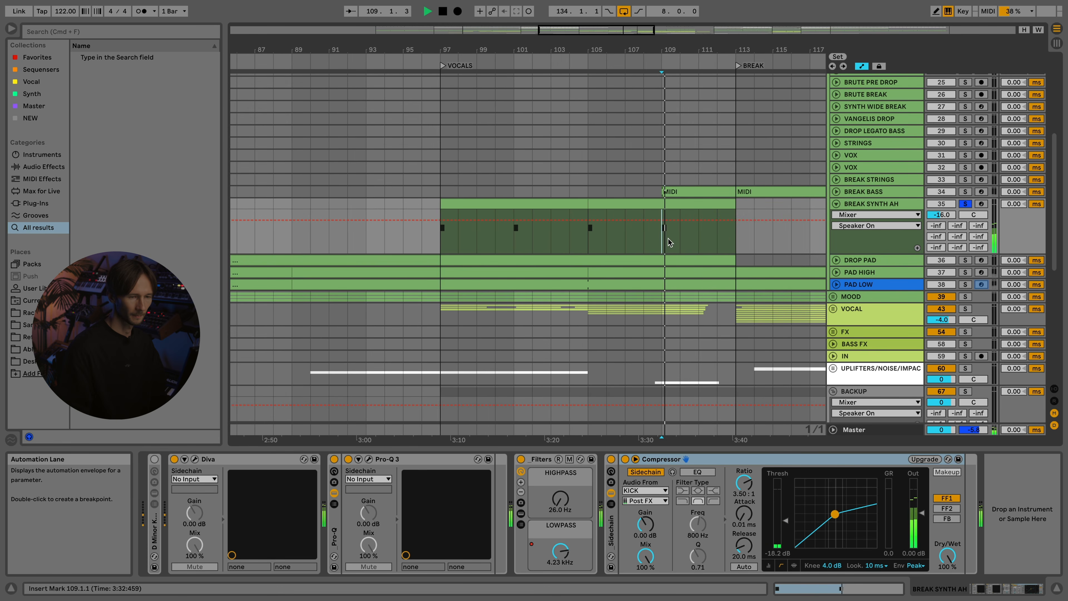
- Stop playback, inspect the Diva patch and its effects on BREAK SYNTH AH, and close its window
key(space)
click(836, 204)
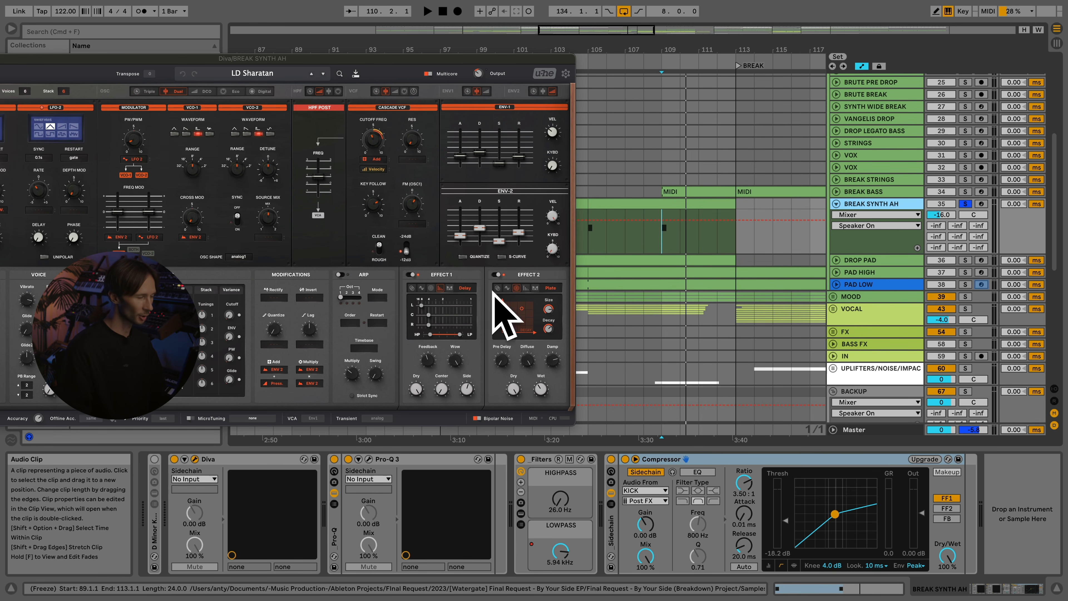
key(super+alt+p)
- Examine the Pro-Q 3 curve on BREAK SYNTH AH, close it, and display the Filters rack's LOWPASS automation
click(374, 459)
click(370, 459)
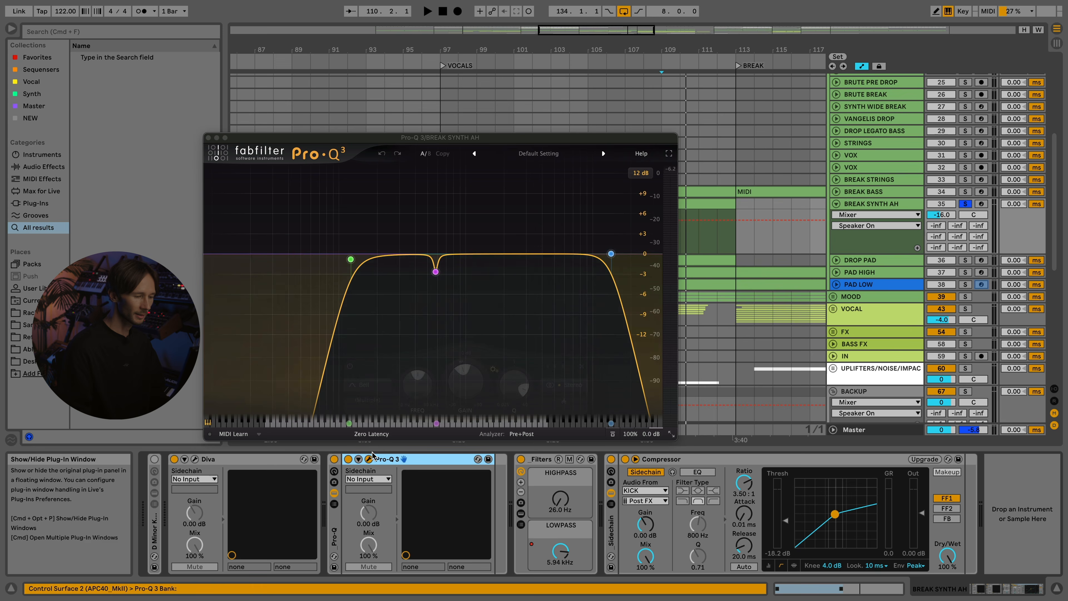
click(611, 254)
click(209, 138)
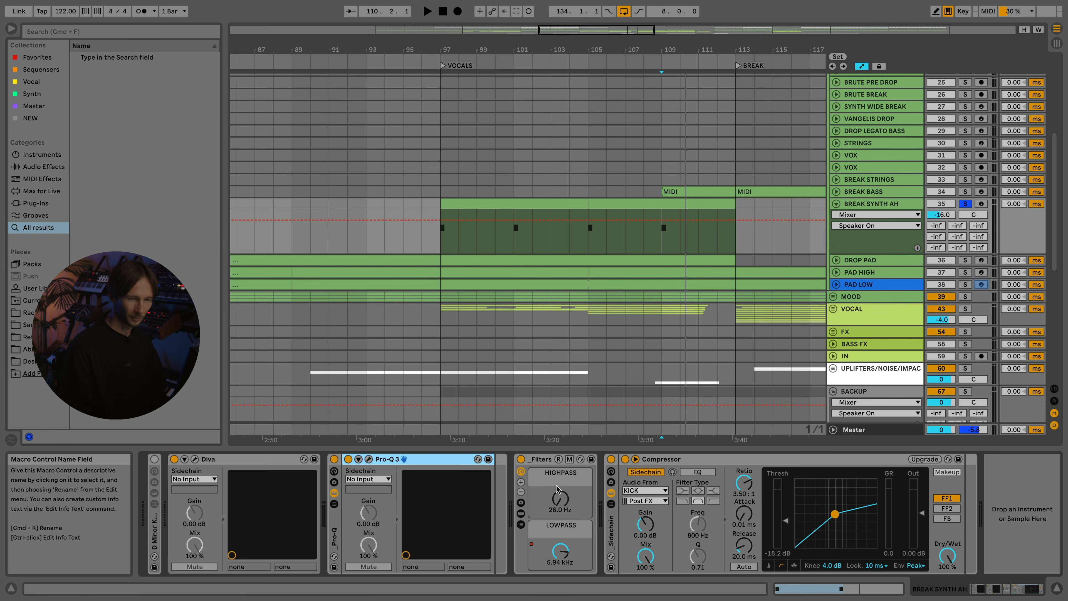
click(560, 550)
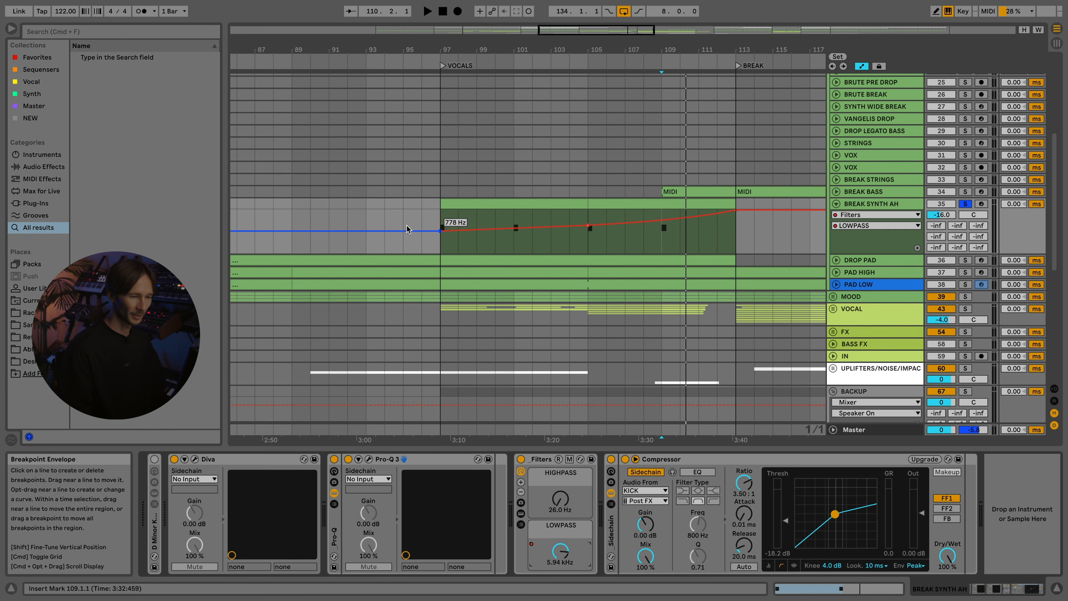
- Play the soloed DROP PAD track from bars 67 and 83, and examine its LOWPASS automation up to the SYNTH section
scroll(409, 229, down, 10)
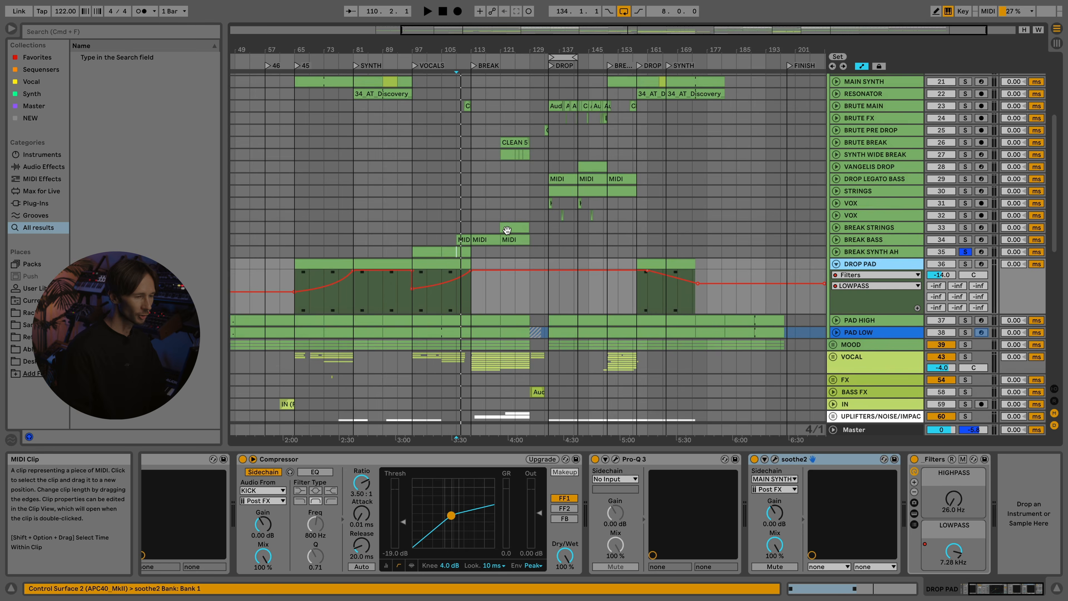
scroll(437, 273, down, 3)
scroll(318, 225, up, 5)
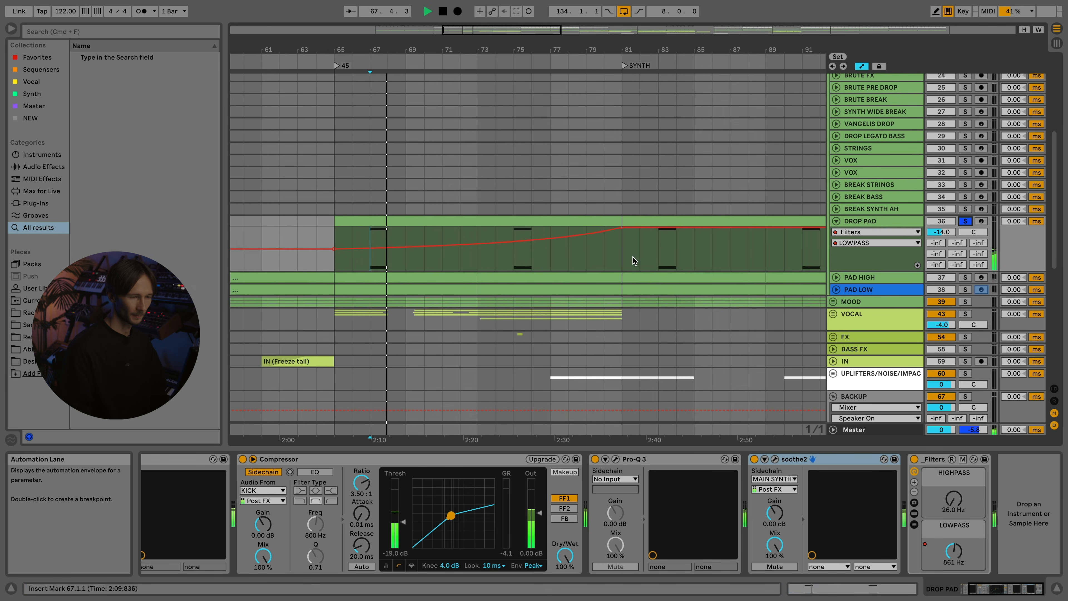
click(658, 250)
scroll(494, 248, down, 4)
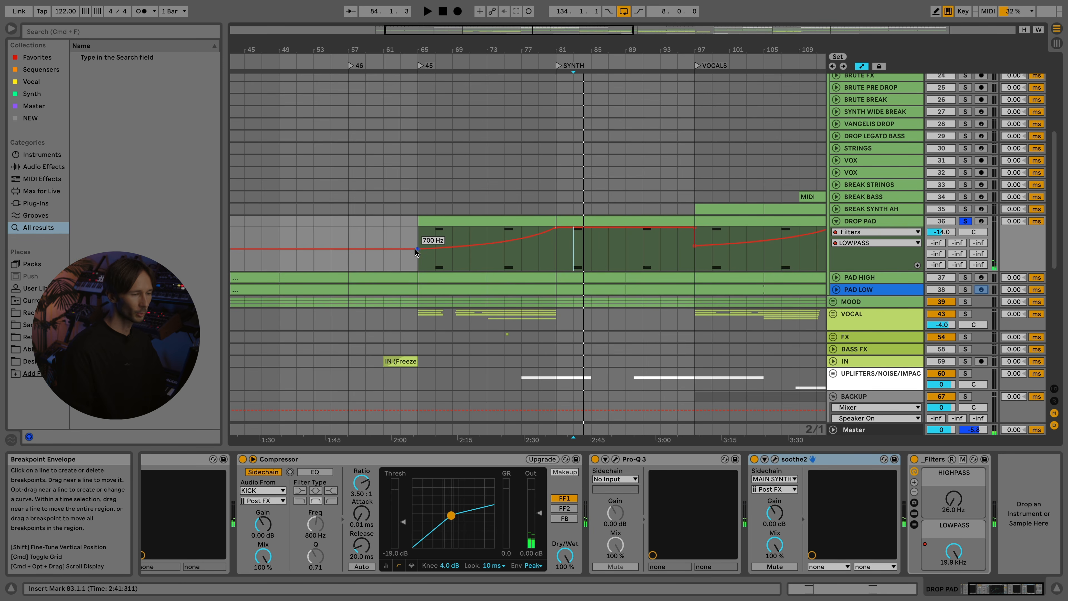
click(571, 225)
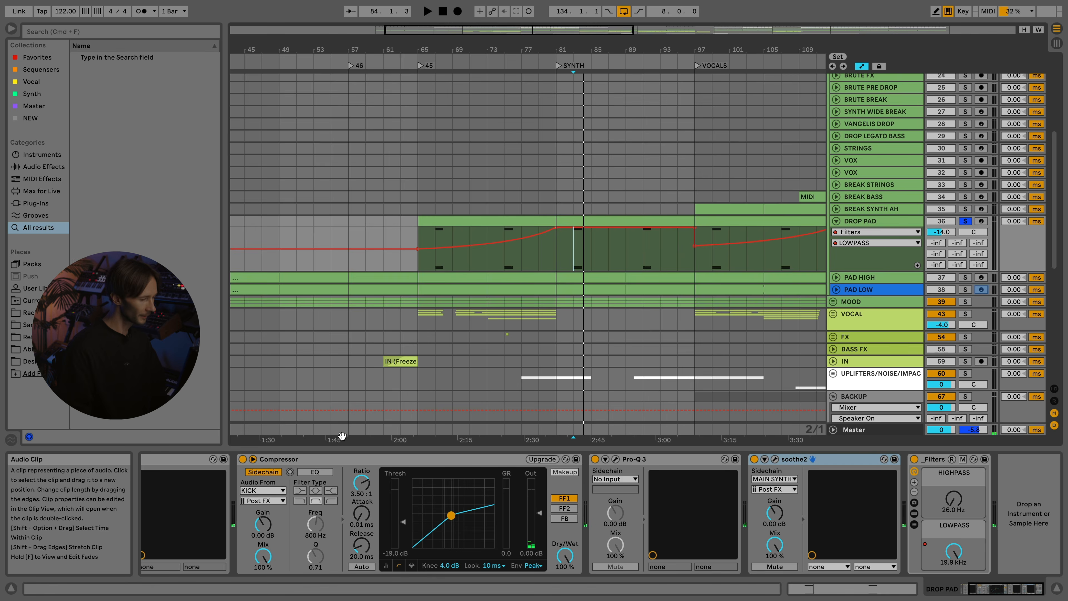
- Examine the Diva instrument, the sidechained Compressor and the Pro-Q 3 bands on DROP PAD
click(196, 459)
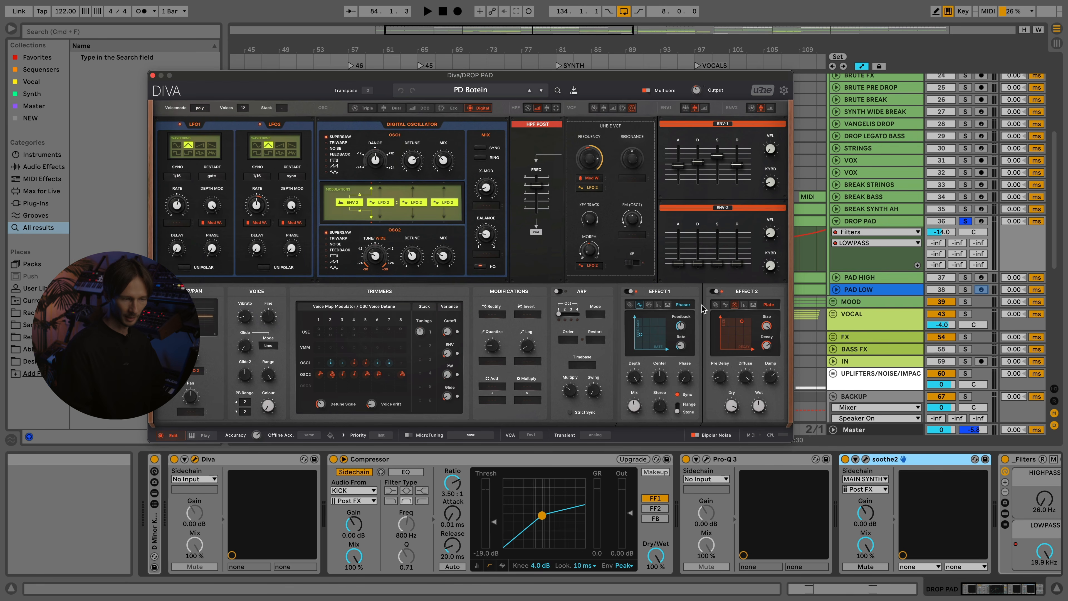
key(super+w)
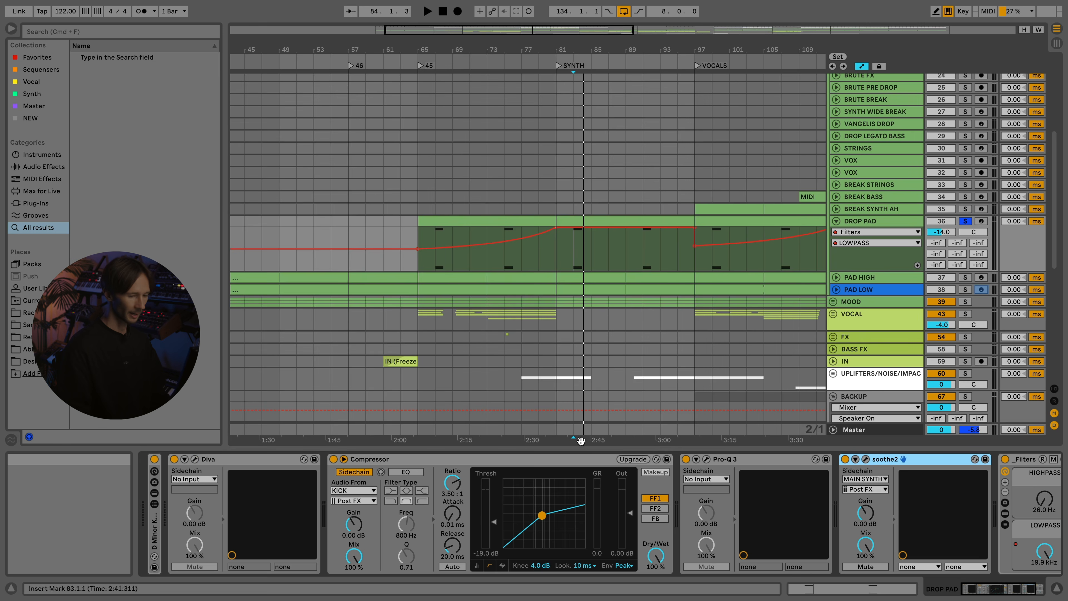
click(436, 457)
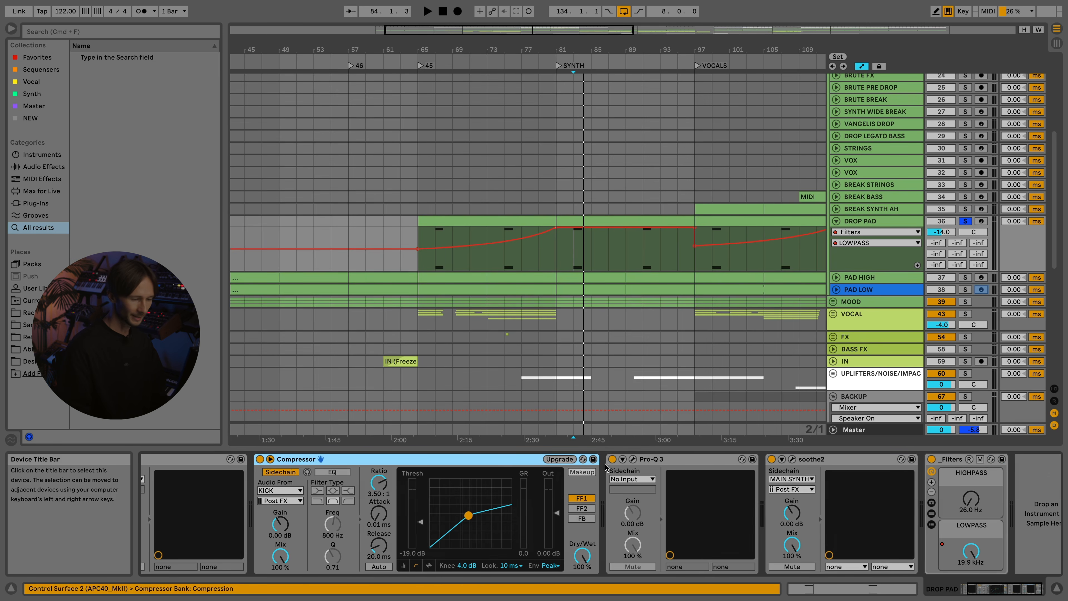
click(632, 459)
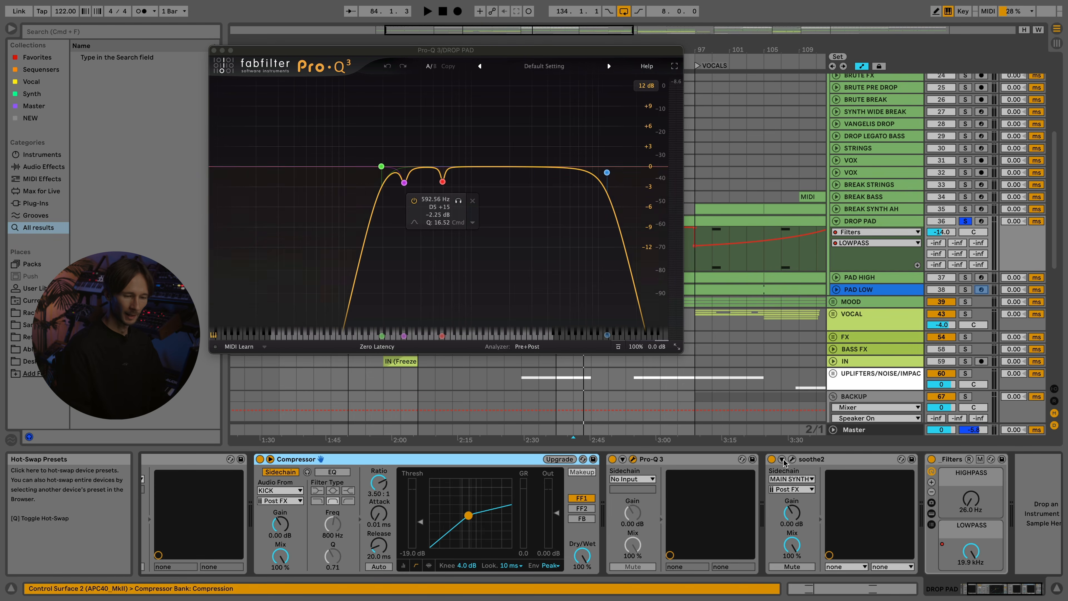
- Open soothe2 on DROP PAD, move its window aside, and solo MAIN SYNTH together with DROP PAD
click(791, 458)
drag(308, 89, 115, 193)
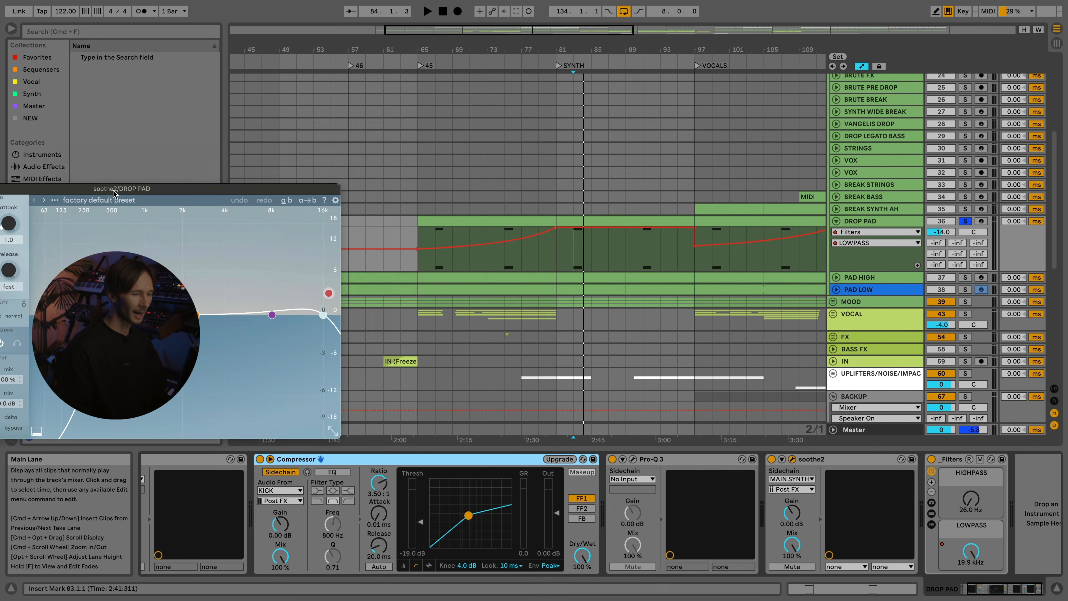
scroll(587, 175, up, 5)
super+click(965, 186)
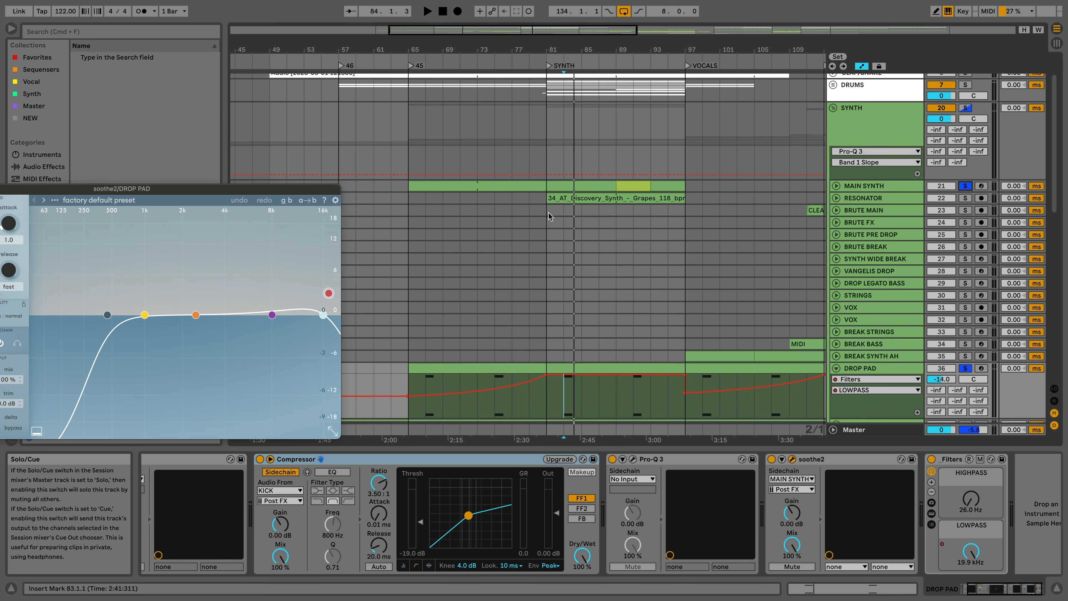
- Unfold the MAIN SYNTH track, review its Diva automation lanes, and select its clip at the start of the SYNTH section
scroll(809, 141, down, 2)
click(836, 136)
scroll(509, 186, down, 2)
scroll(509, 183, down, 3)
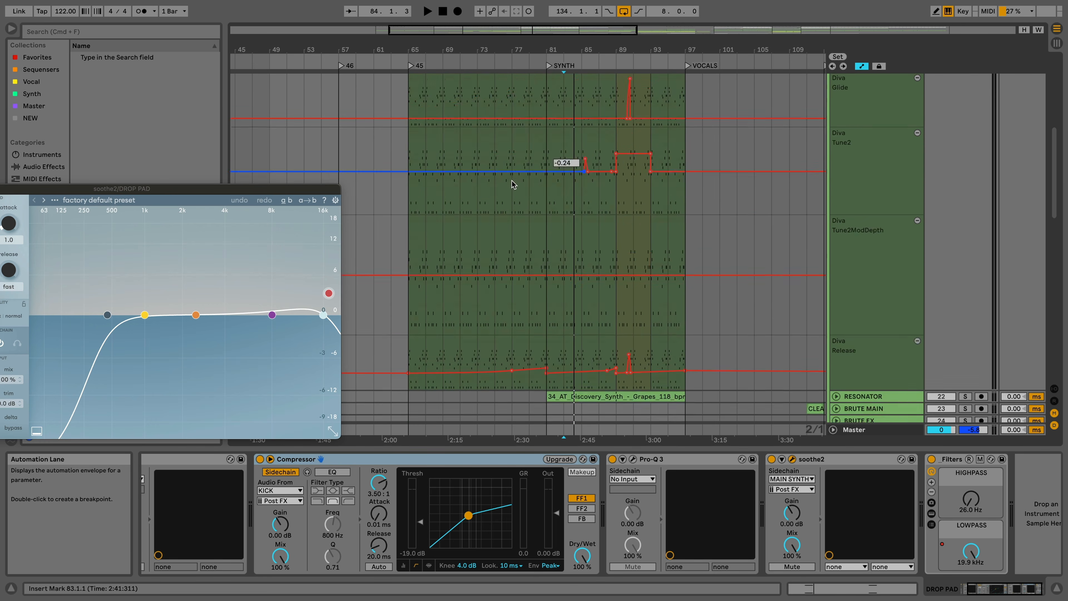
scroll(558, 179, up, 8)
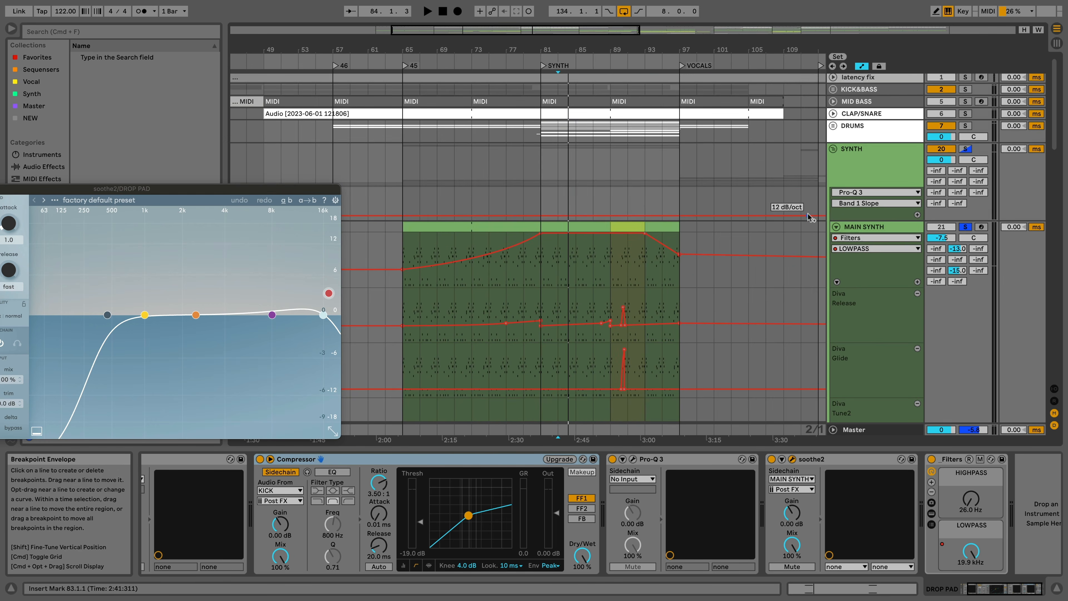
click(561, 236)
scroll(561, 239, down, 3)
scroll(560, 240, down, 5)
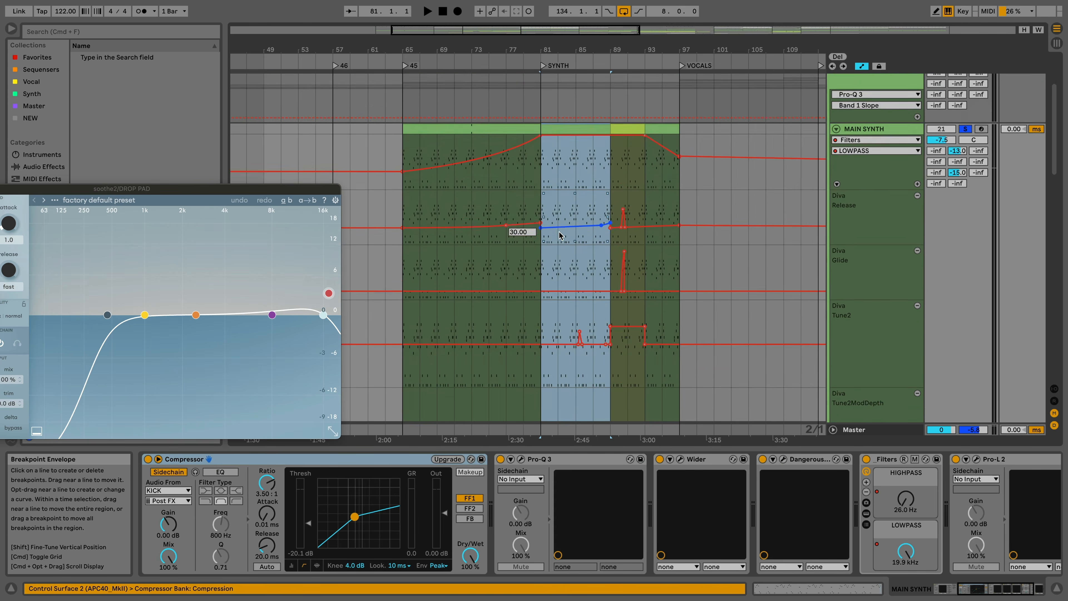
- Play MAIN SYNTH and DROP PAD together from bar 81, and reposition the soothe2 window to observe its sidechain reduction
key(space)
scroll(590, 227, down, 5)
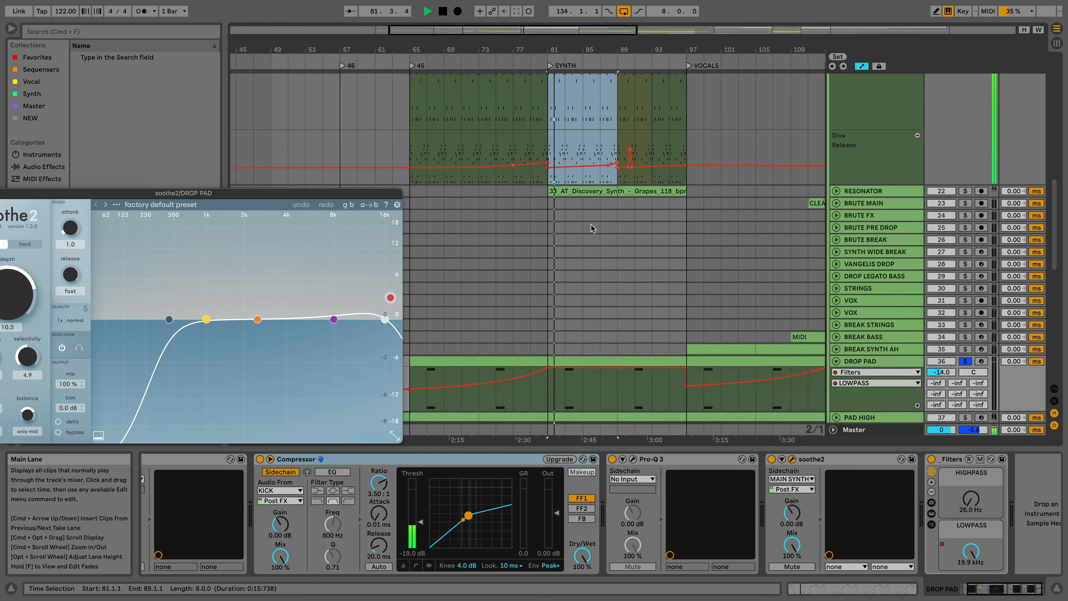
drag(207, 193, 425, 170)
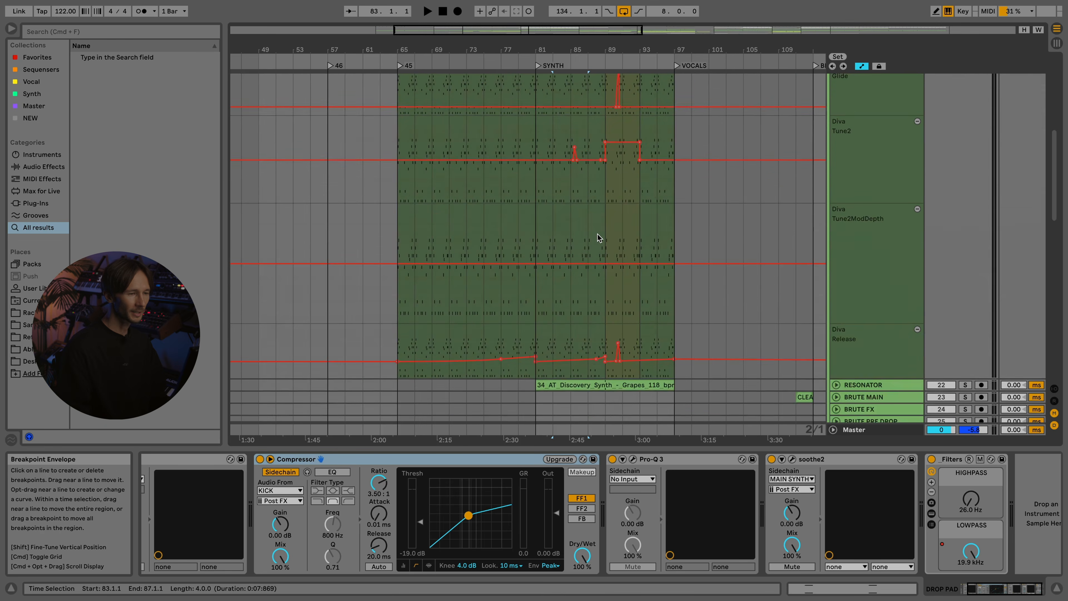
- Unfold the PAD HIGH track, select its clip at the start of the SYNTH section, and solo the track
scroll(598, 238, up, 5)
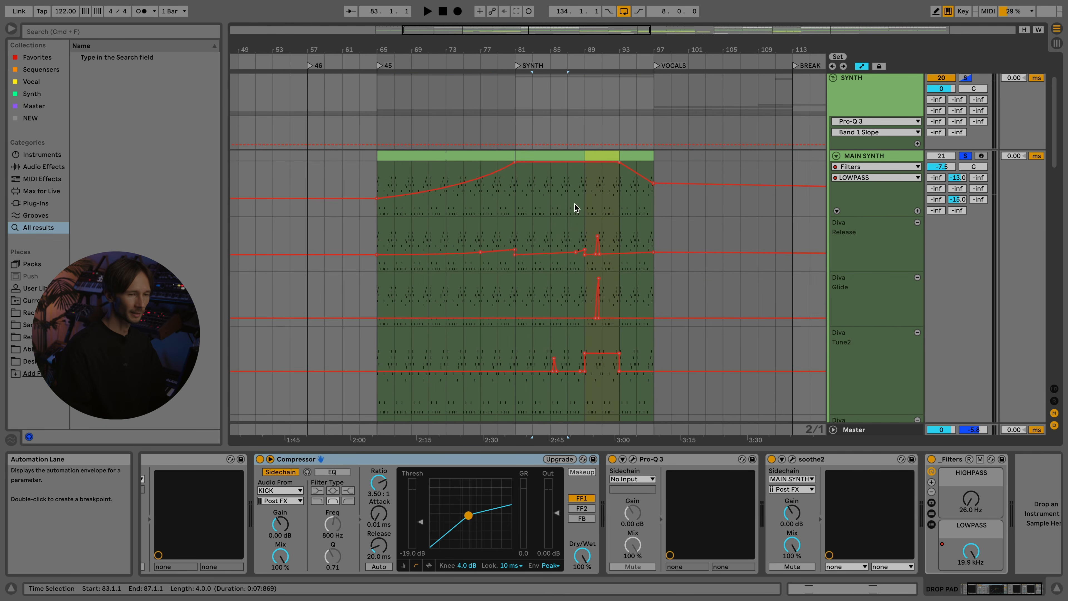
scroll(550, 206, down, 15)
scroll(568, 218, up, 7)
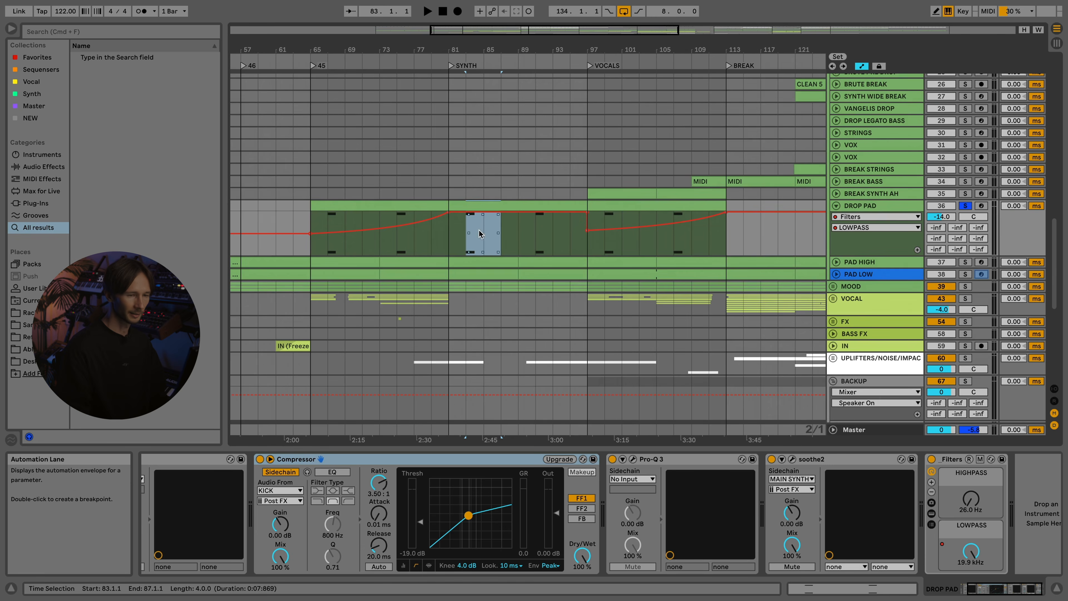
click(465, 233)
click(857, 208)
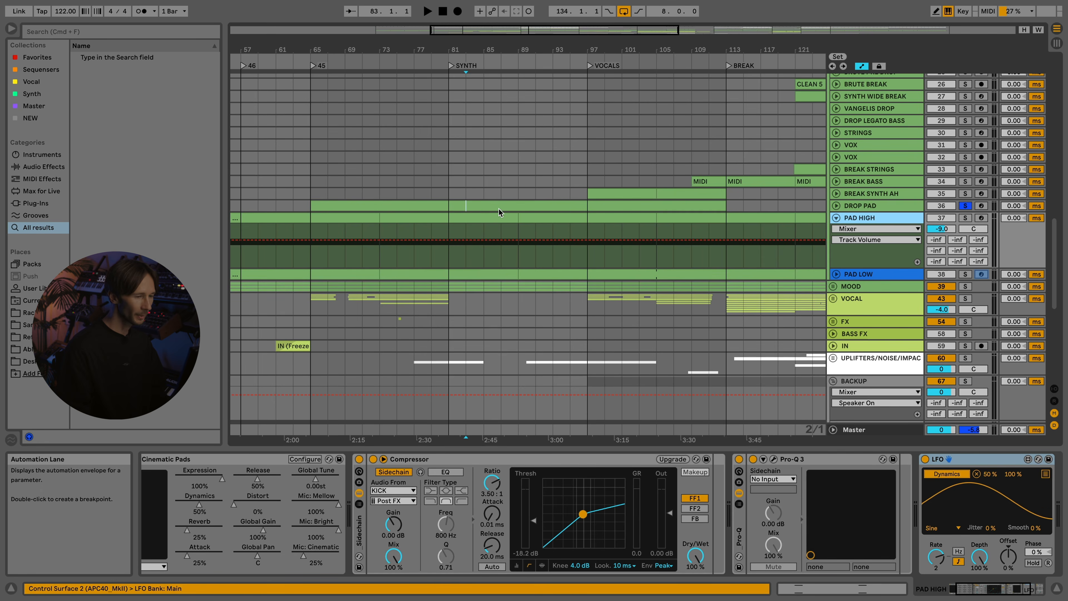
click(459, 216)
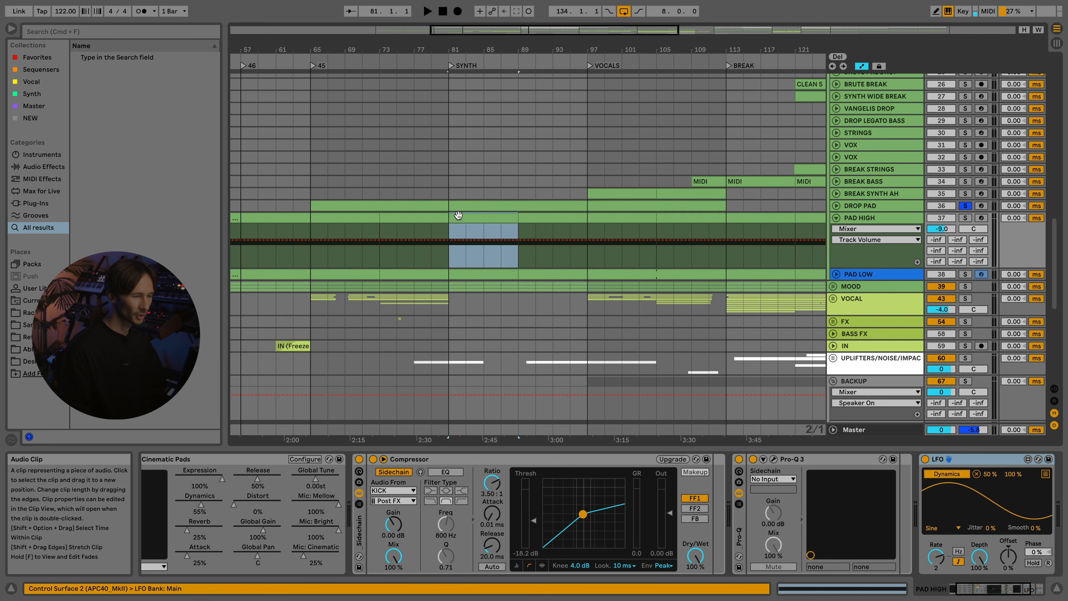
click(965, 218)
- Open the Cinematic Pads instrument on PAD HIGH, reposition its window while reviewing the LFO and device chain, and close it
scroll(463, 513, left, 3)
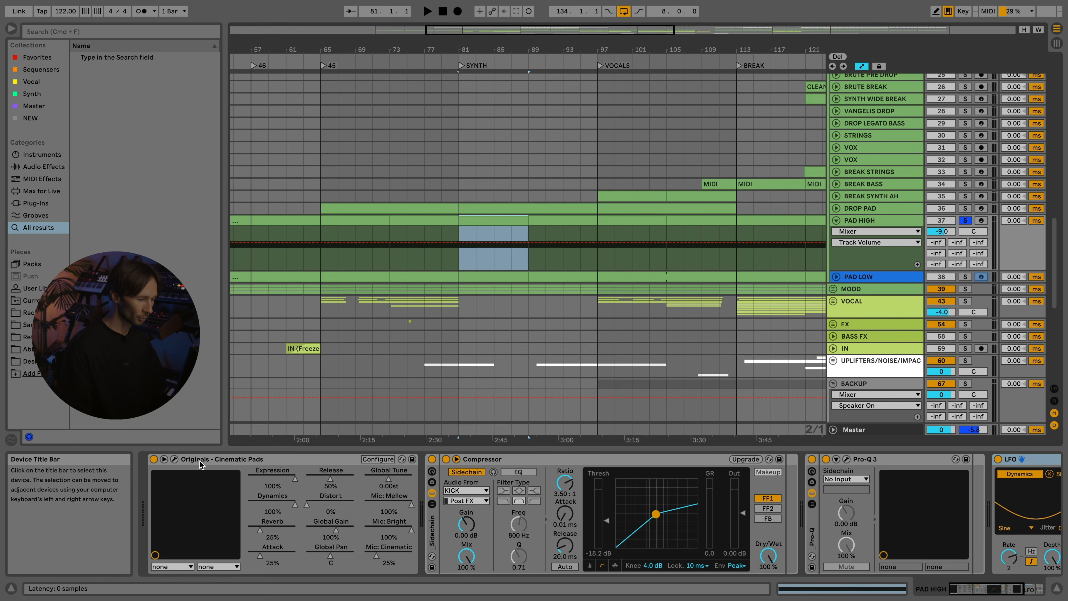
click(174, 459)
drag(462, 125, 337, 45)
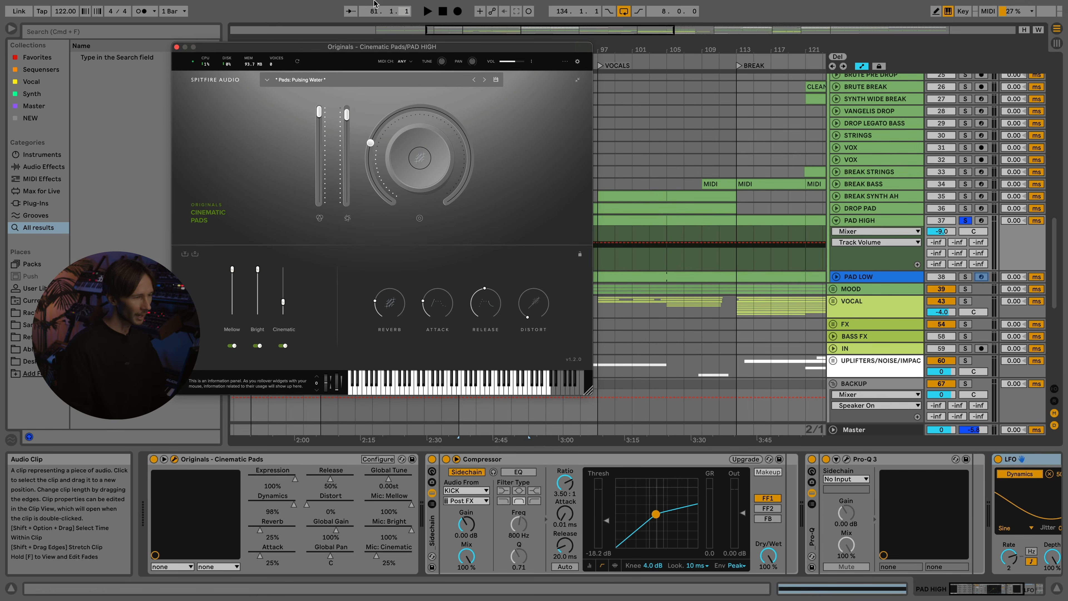
scroll(860, 533, right, 5)
click(823, 458)
drag(504, 47, 629, 21)
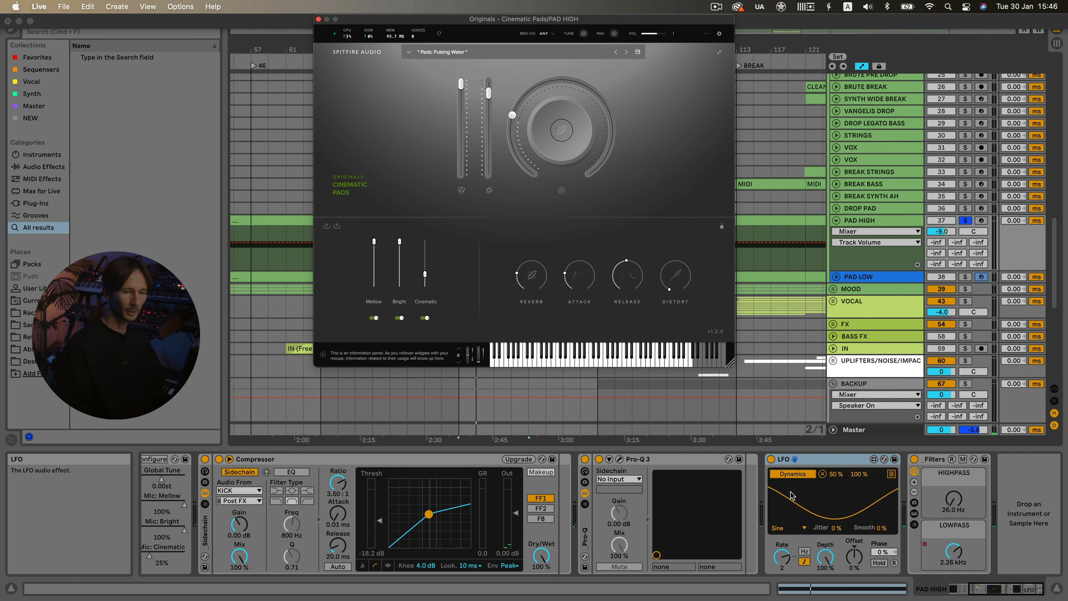
key(super+w)
- Unfold PAD LOW, solo it together with PAD HIGH, and play both pads from bar 81
click(855, 276)
key(Right)
super+click(965, 276)
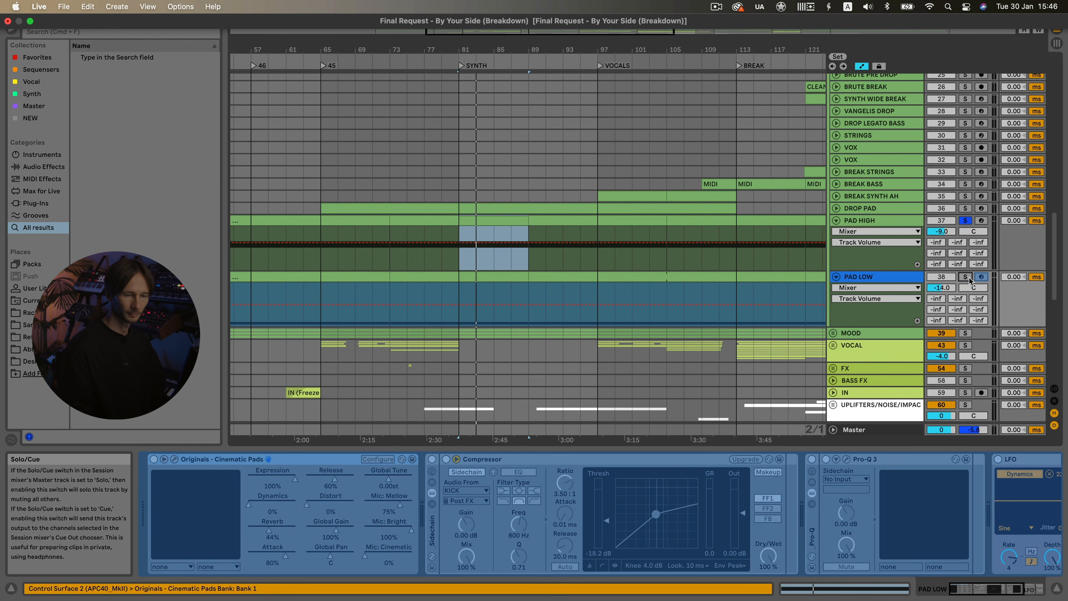
key(space)
- Inspect the Pro-Q 3 on PAD HIGH during playback, hide its window, and fold both pad tracks
click(860, 230)
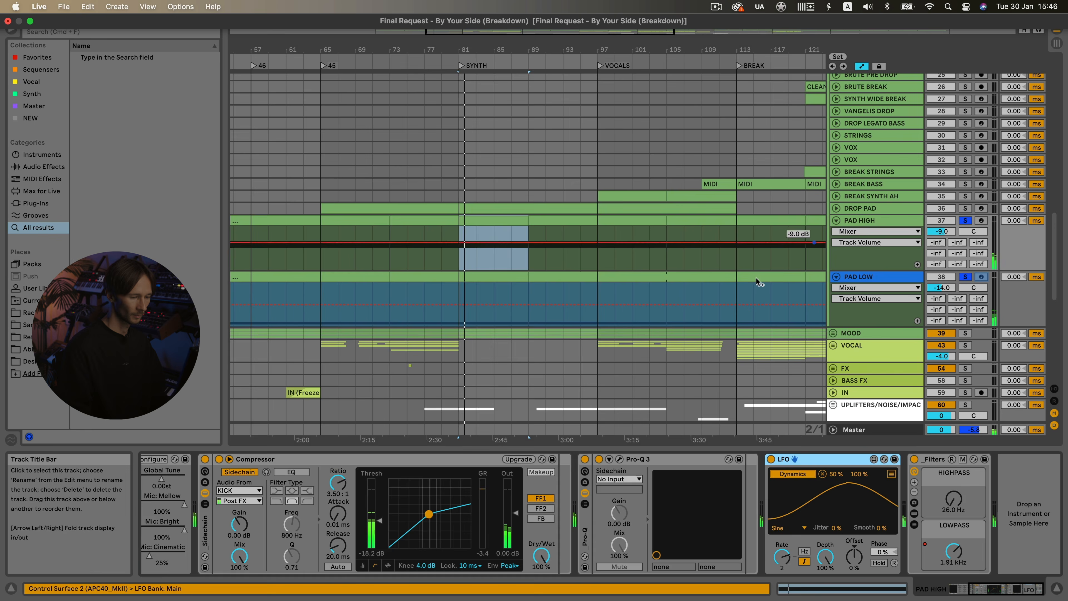
click(612, 459)
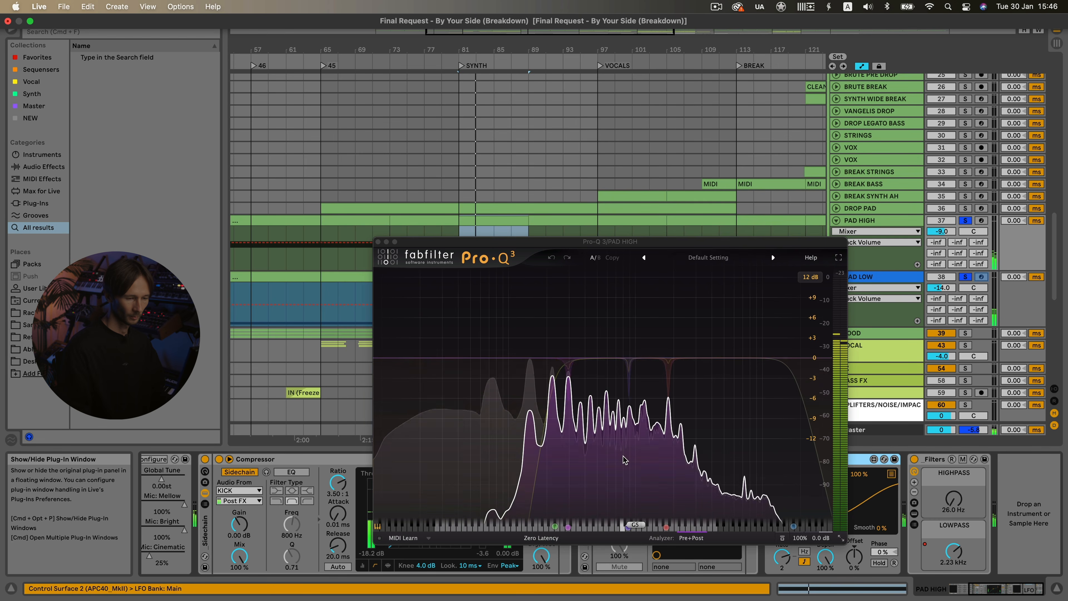
key(super+alt+p)
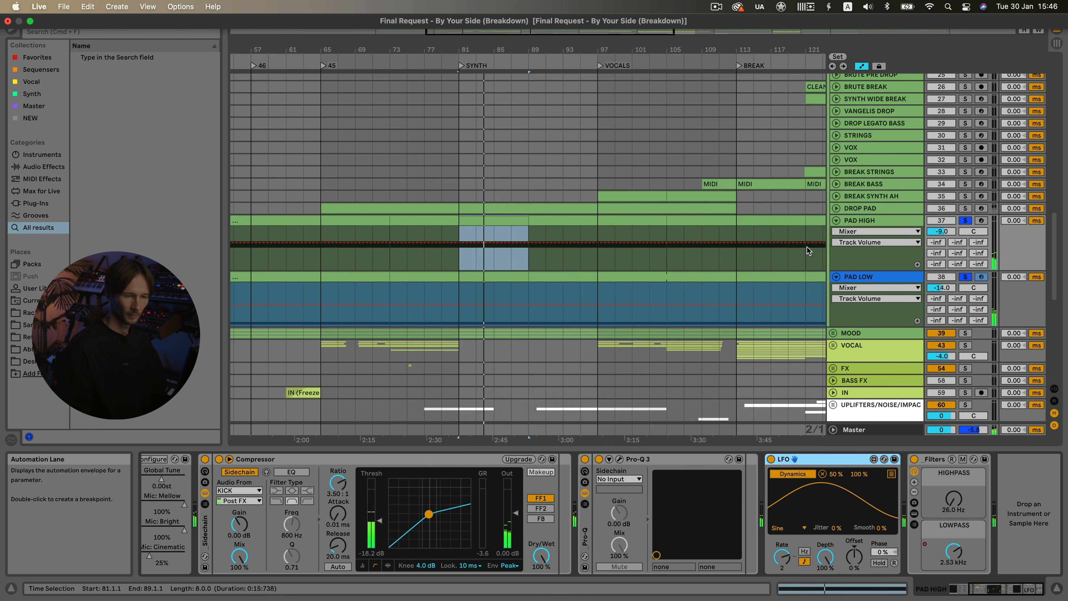
click(835, 221)
click(835, 232)
- Unfold the MOOD group and play it soloed from the start of the SYNTH section while viewing the DRONE and TAPE NOISE devices
scroll(503, 241, down, 5)
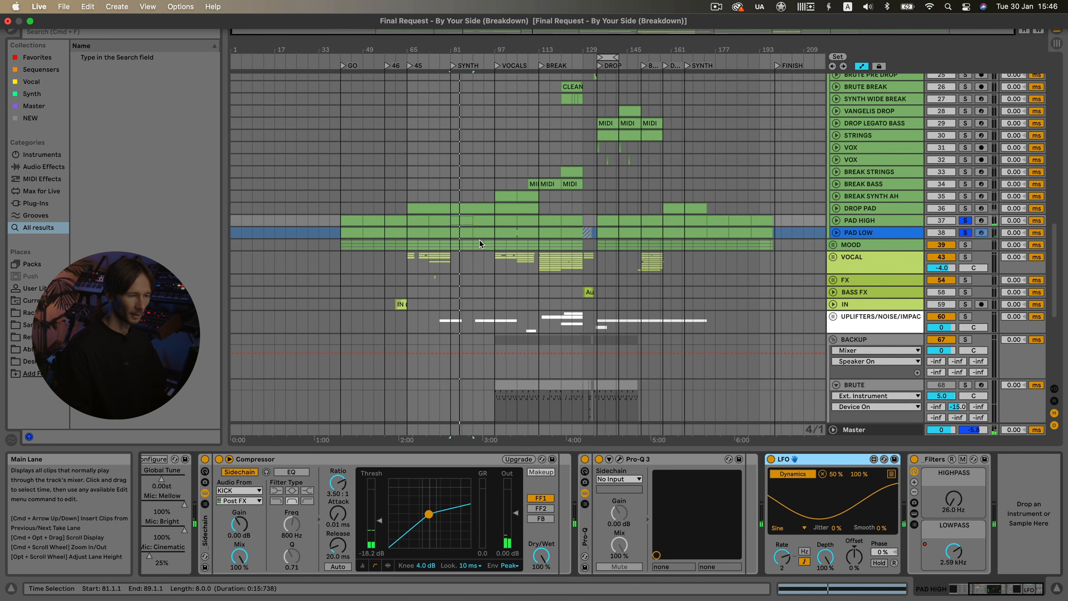
scroll(479, 241, up, 2)
click(832, 264)
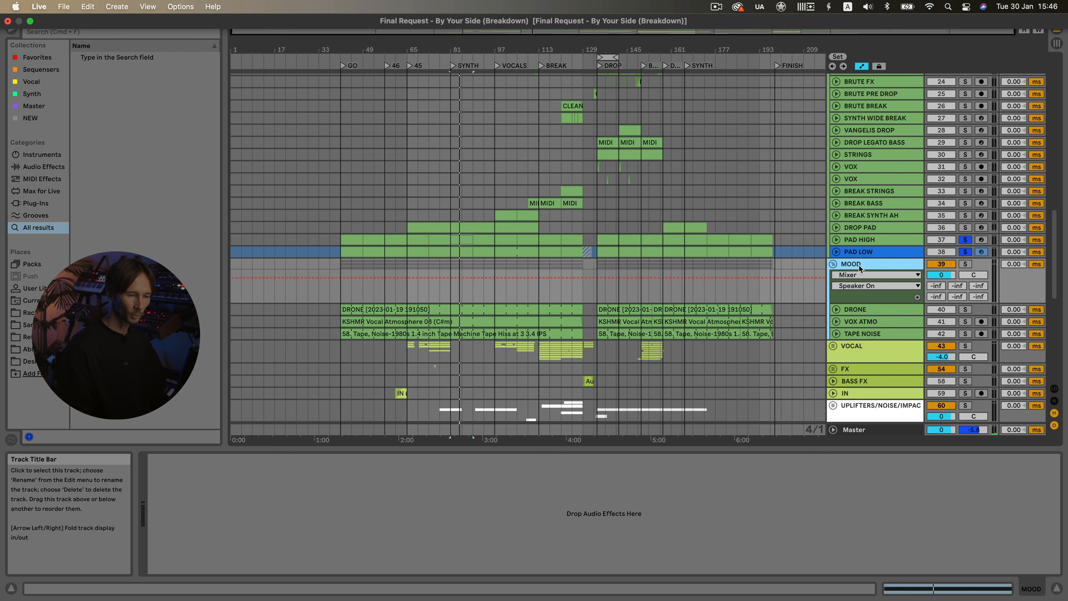
click(877, 312)
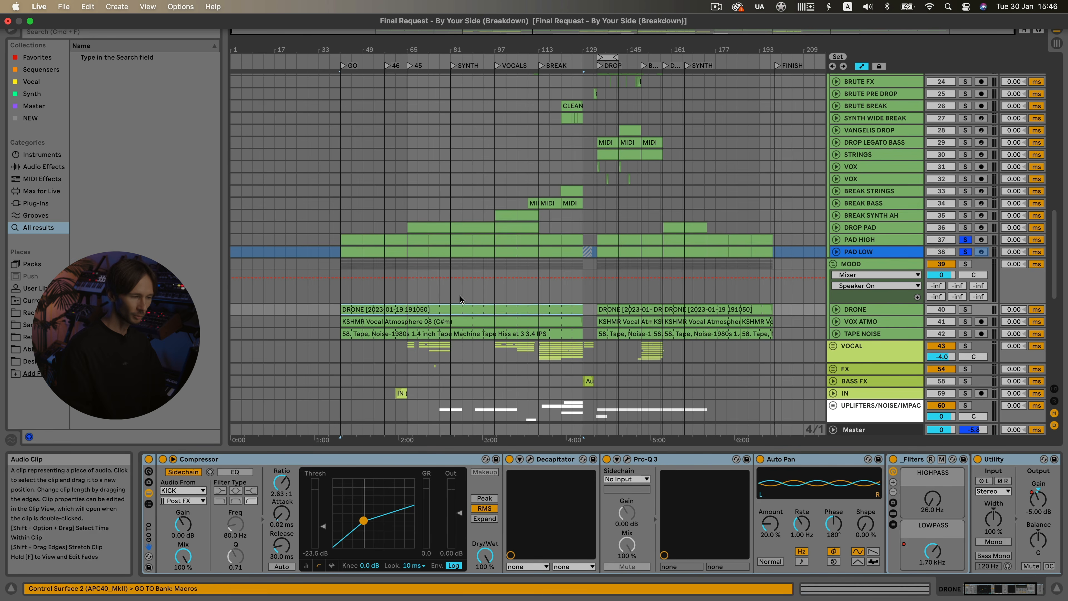
click(450, 321)
click(858, 332)
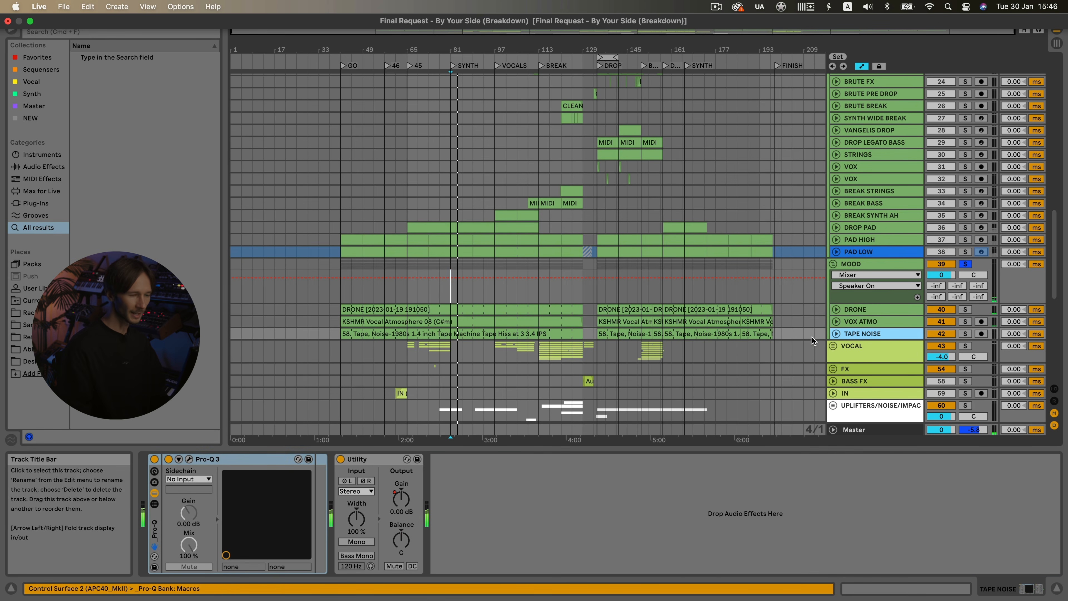
- Check the MOOD group's track levels in the Session View mixer and return to the arrangement
scroll(558, 314, down, 3)
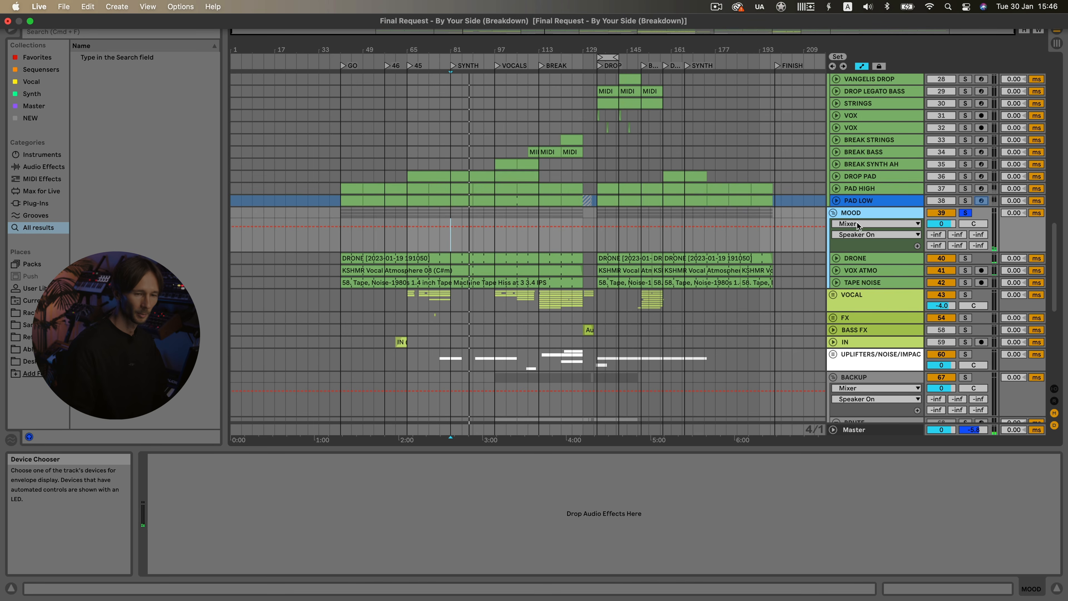
key(Tab)
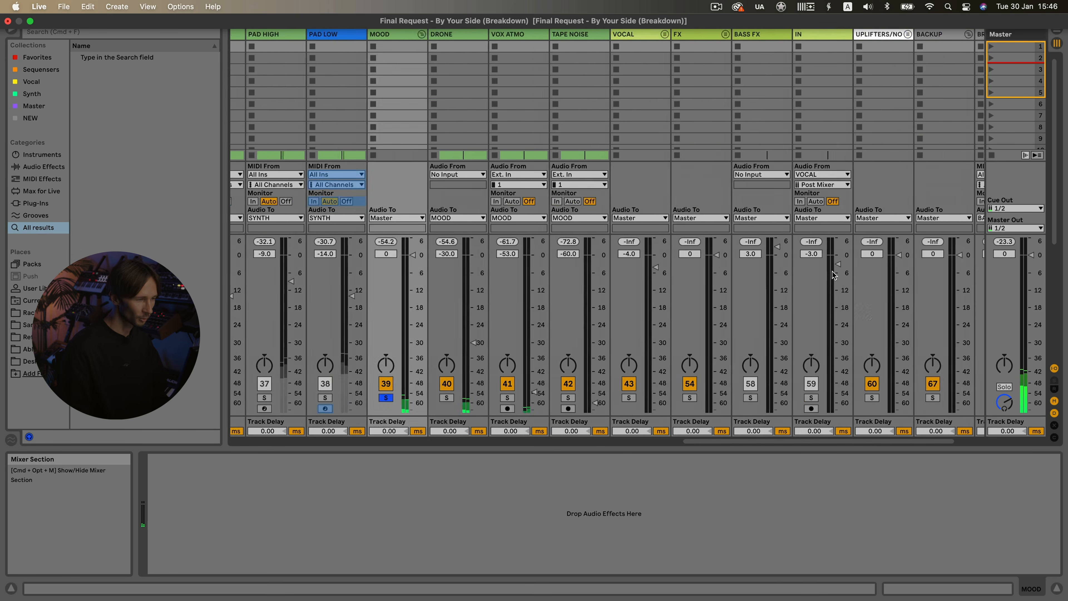
scroll(832, 272, left, 4)
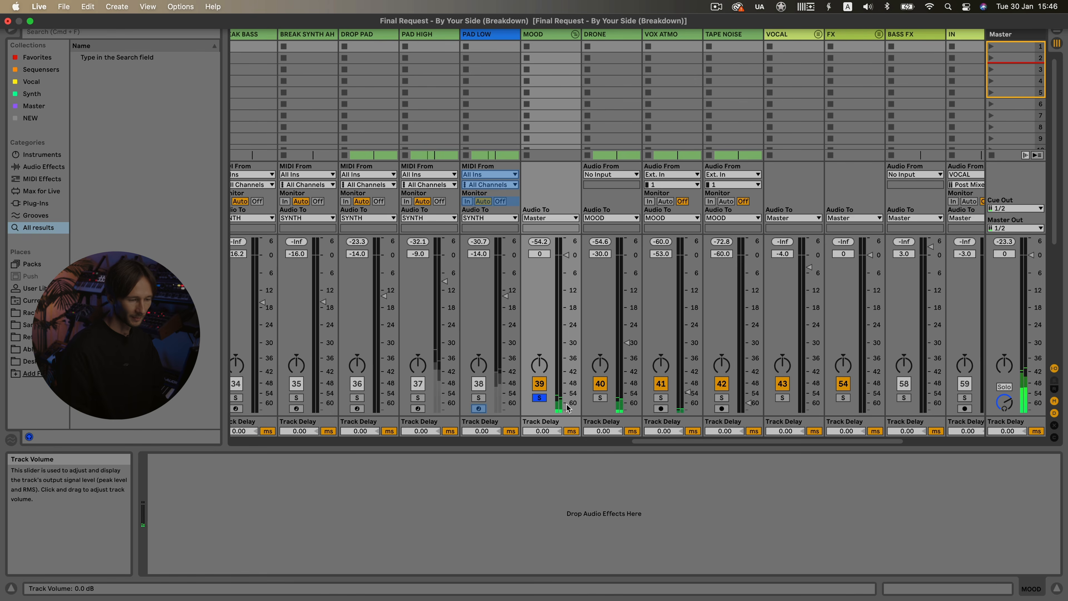
key(Tab)
- Unfold the DRONE track, open its audio clip to view the looped waveform, and return to the track's devices
click(863, 256)
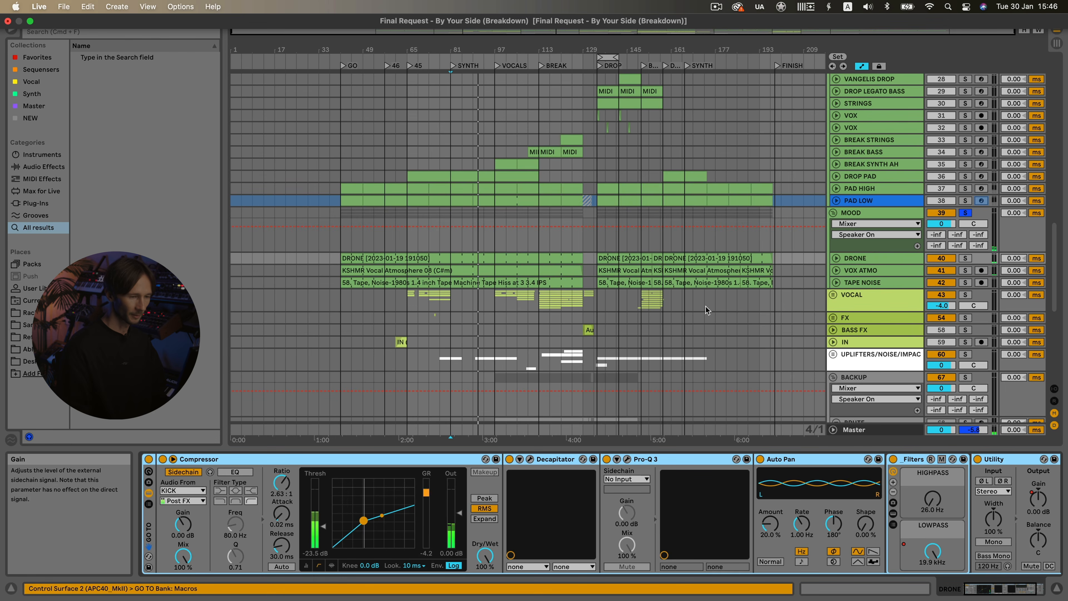
click(836, 258)
scroll(450, 286, up, 5)
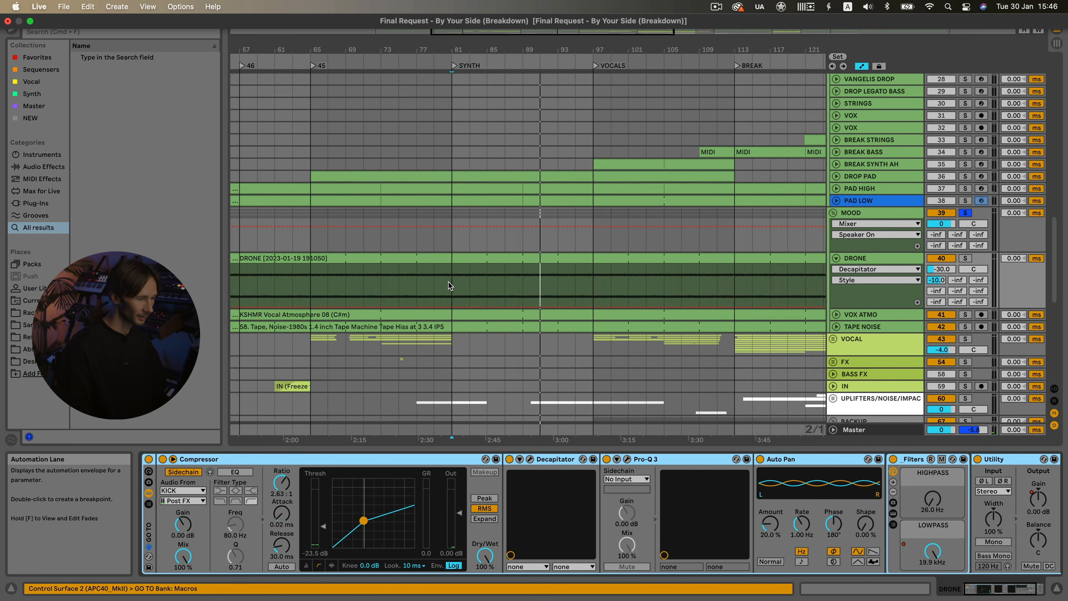
scroll(458, 276, down, 6)
scroll(470, 271, up, 3)
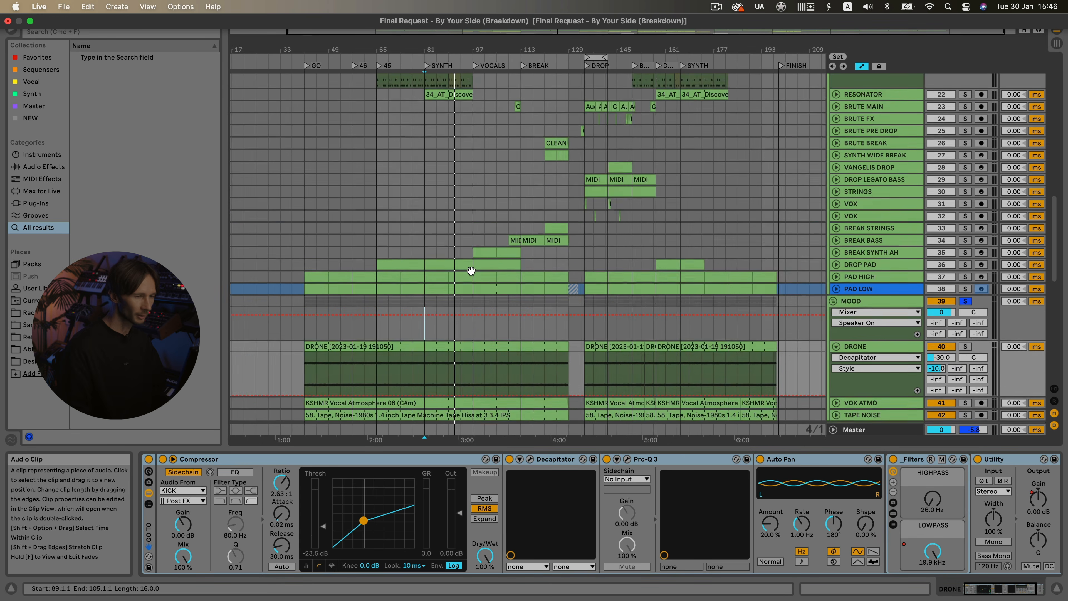
scroll(470, 270, up, 3)
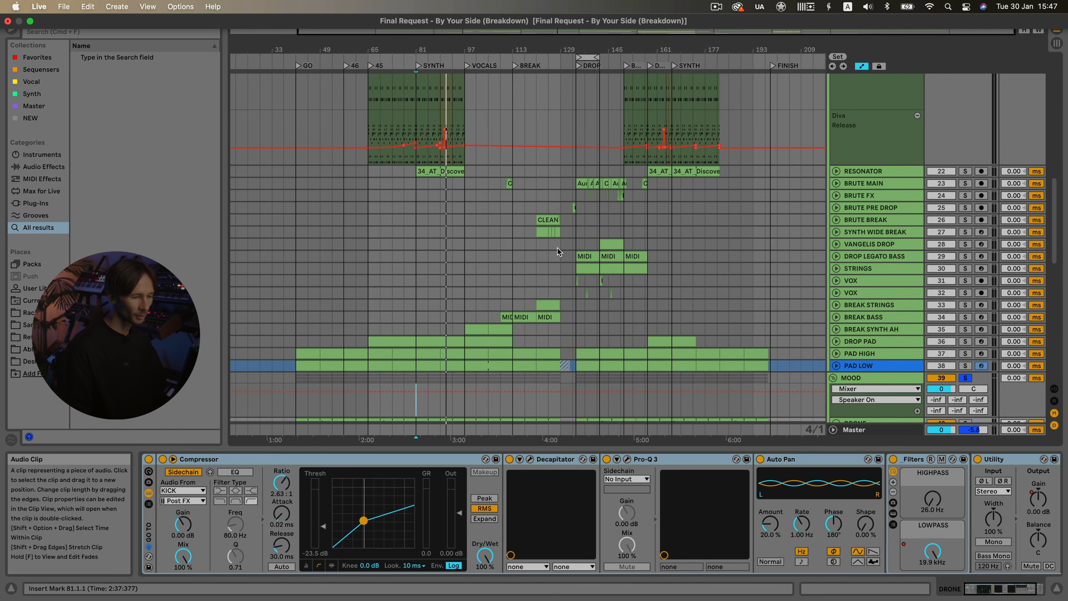
scroll(558, 252, down, 10)
scroll(459, 148, up, 5)
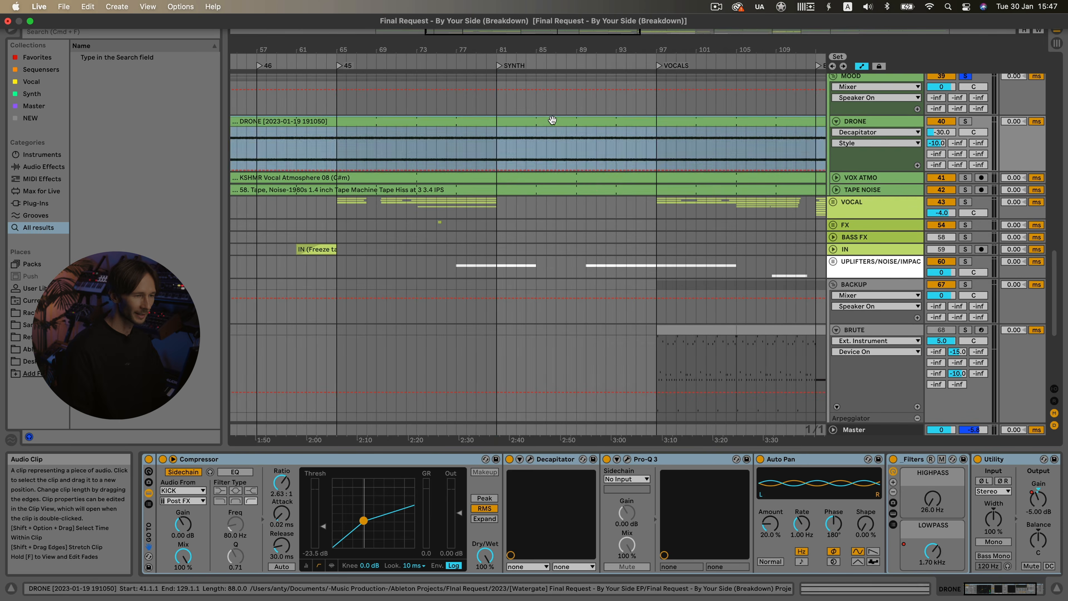
double_click(552, 120)
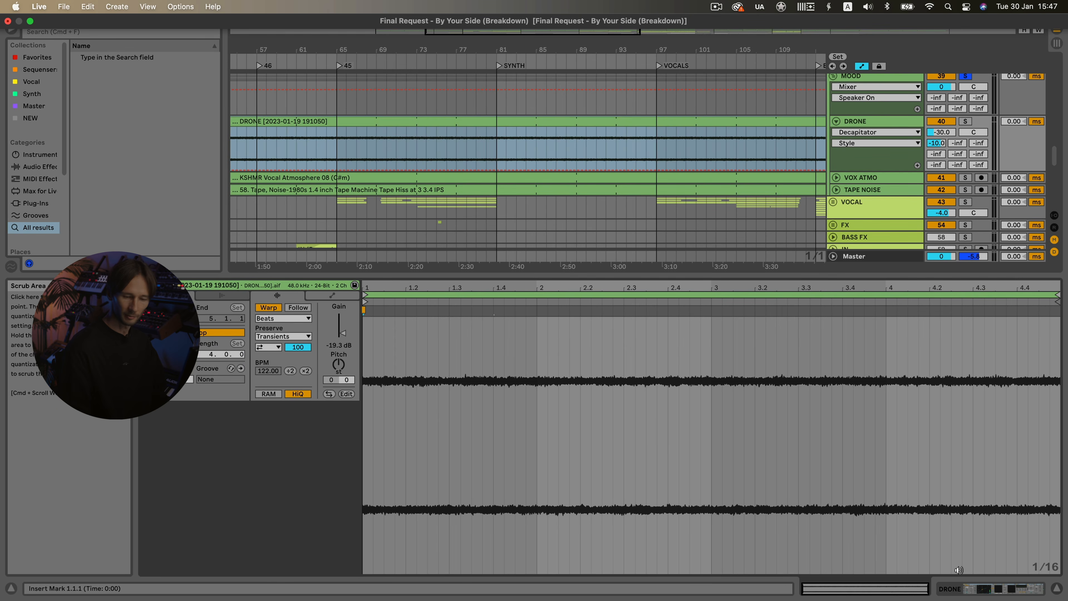
click(1056, 587)
- Review the Compressor, Decapitator, Pro-Q 3 and Auto Pan devices on DRONE
double_click(856, 121)
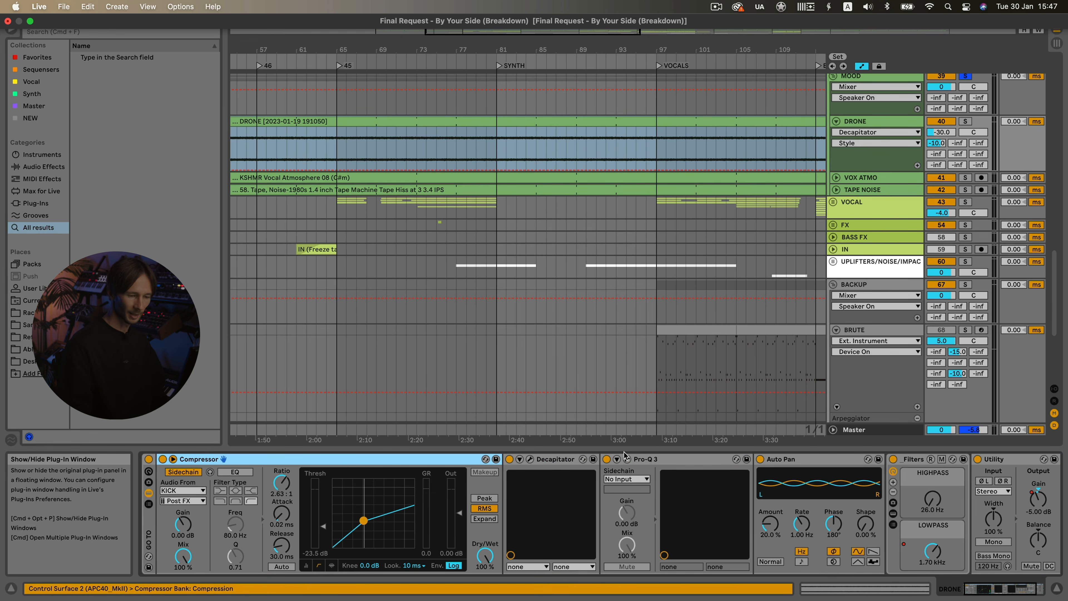
click(530, 459)
click(627, 459)
scroll(815, 508, right, 3)
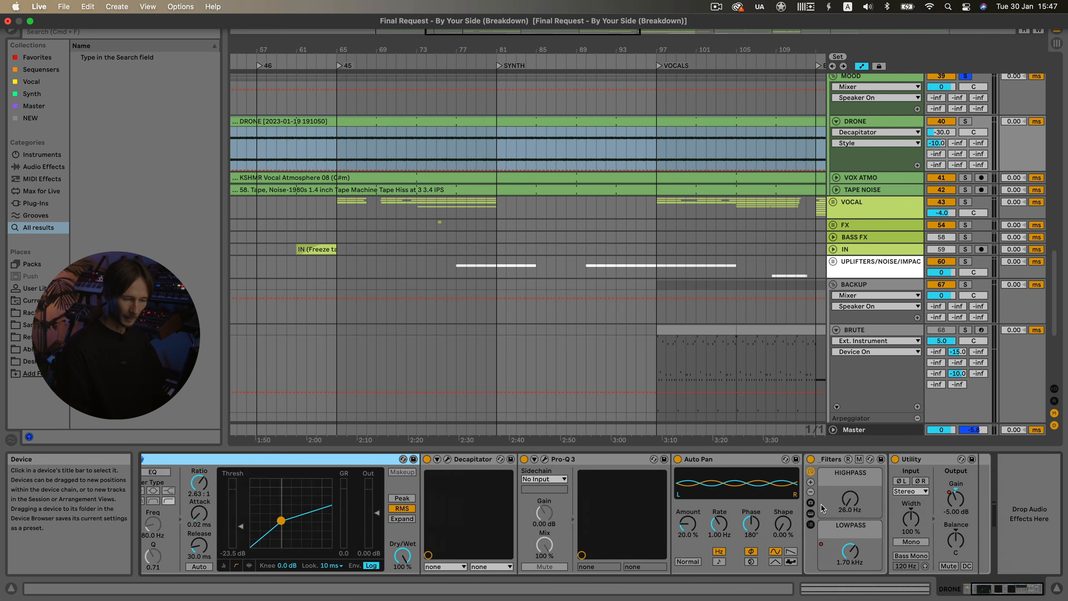
- Display DRONE's Filters LOWPASS automation across the arrangement and fold the track
click(954, 499)
click(850, 550)
scroll(393, 238, down, 5)
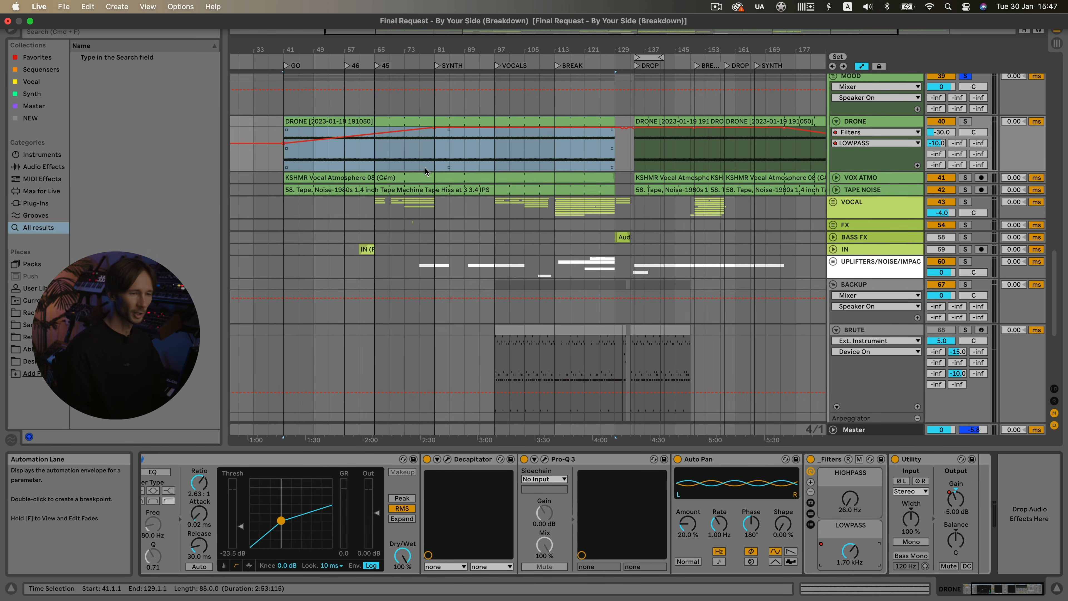
click(835, 121)
- Unfold VOX ATMO and TAPE NOISE to view their LOWPASS and Utility Gain automation
click(837, 134)
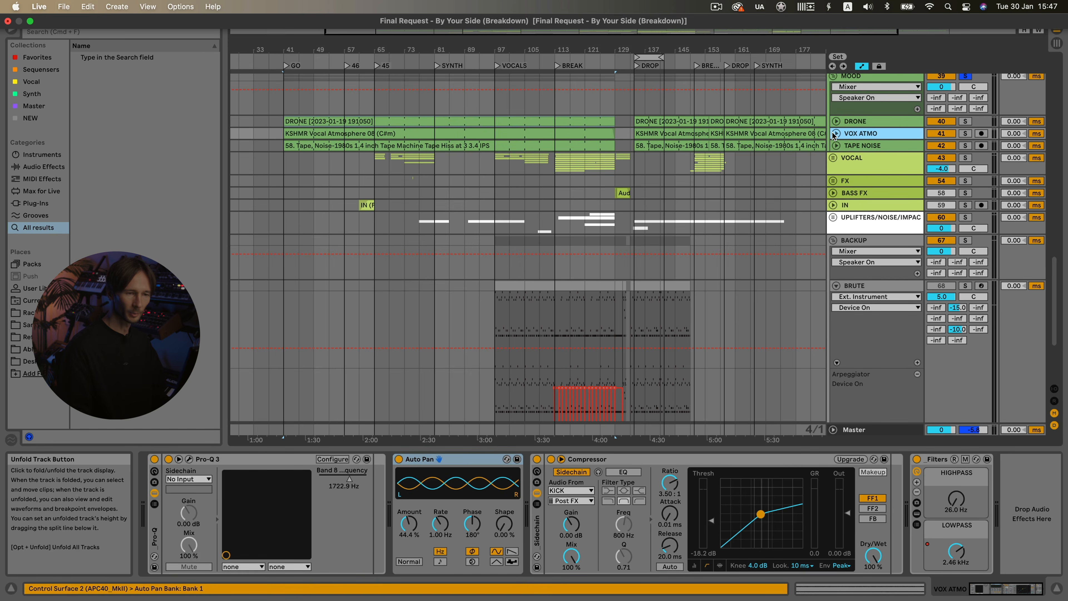
click(835, 133)
click(836, 189)
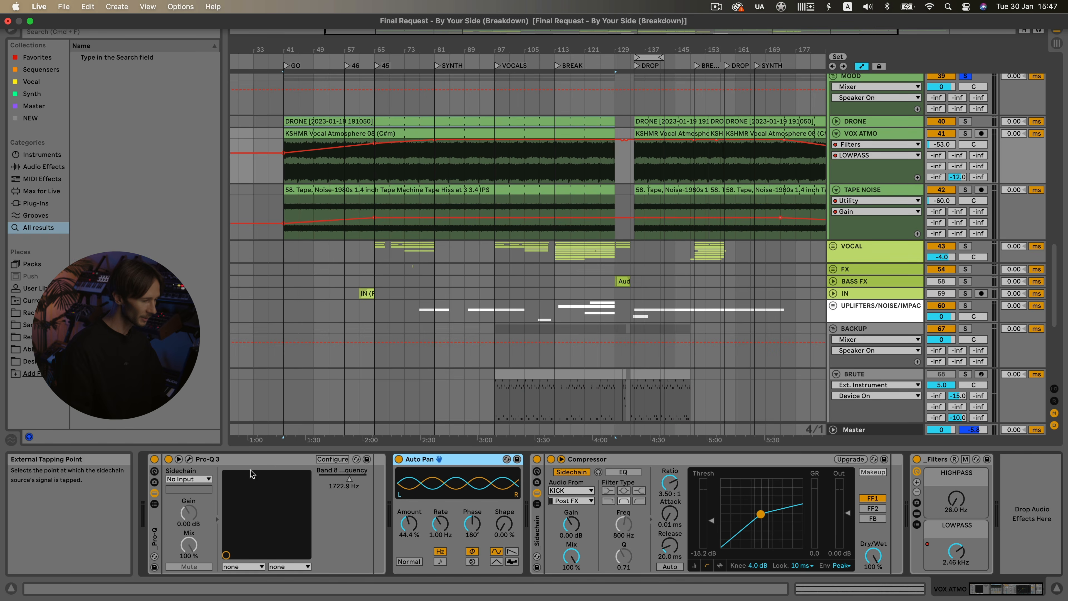
- Examine the Pro-Q 3 bands, the sidechained Compressor and the Filters rack on VOX ATMO
click(189, 459)
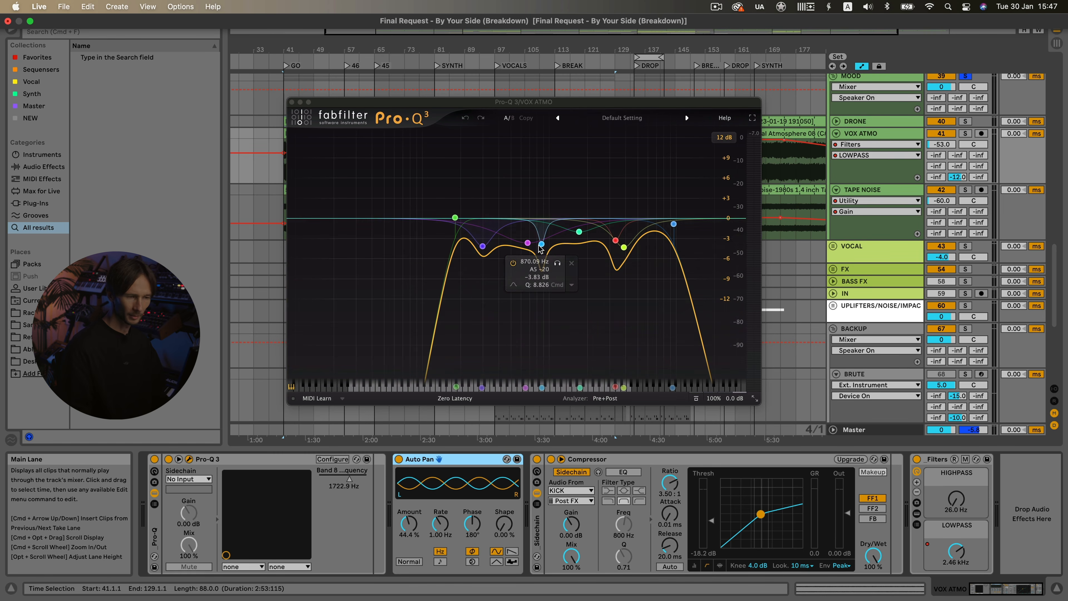
drag(648, 177, 479, 311)
key(Escape)
click(735, 459)
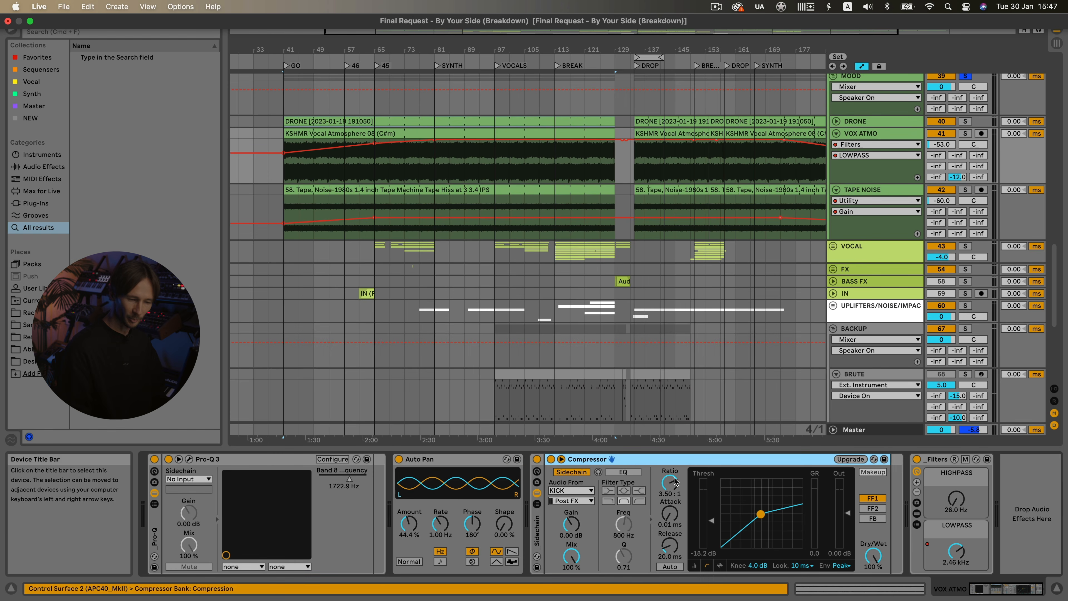
scroll(781, 493, right, 1)
click(927, 459)
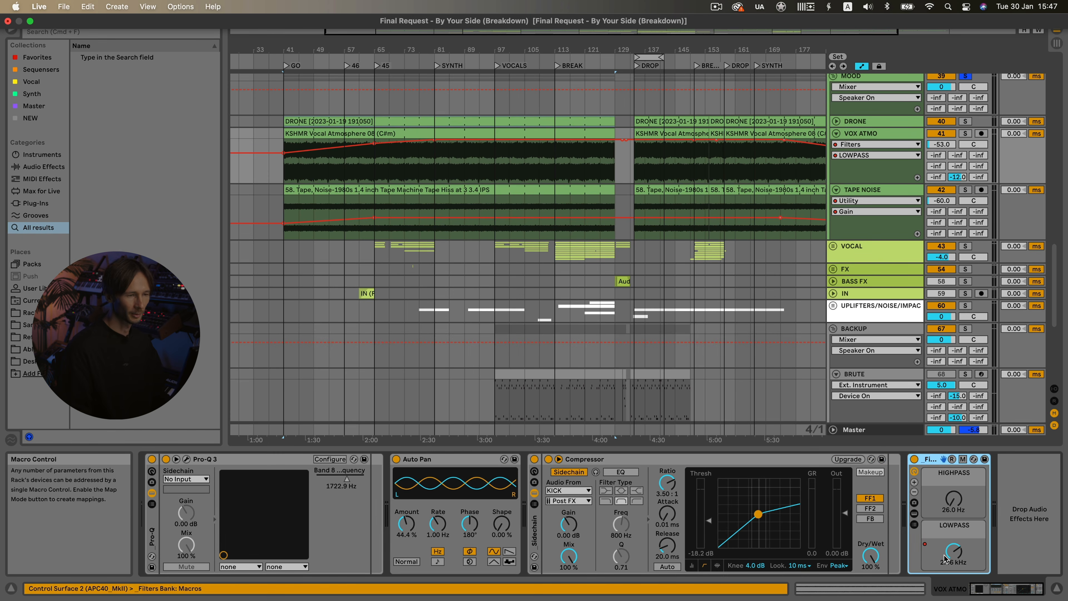
- Fold VOX ATMO, select TAPE NOISE, and inspect its Pro-Q 3 from the start of the SYNTH section
click(836, 134)
click(858, 145)
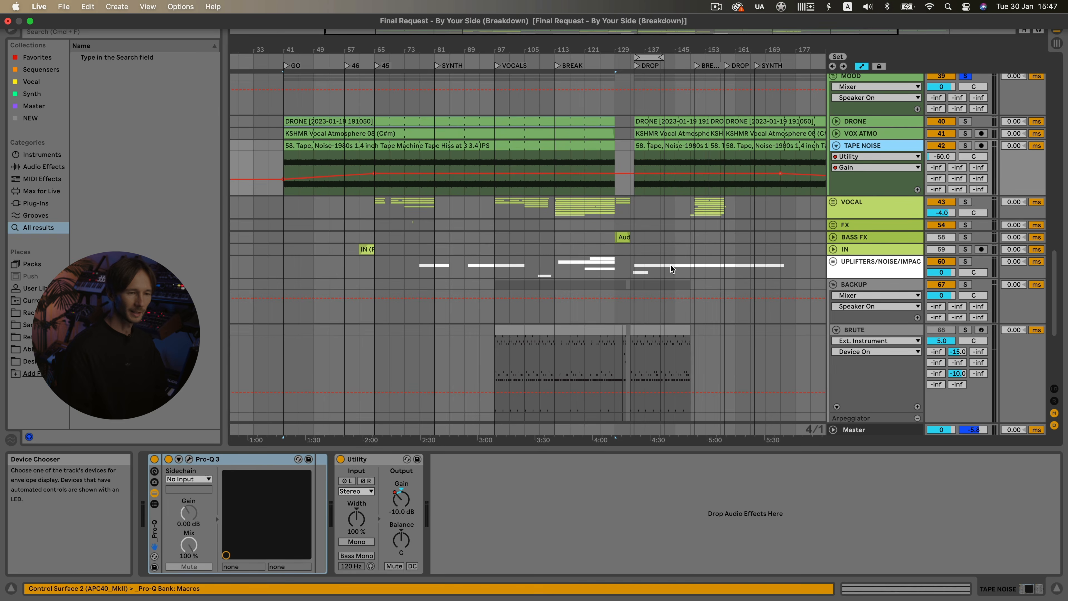
click(436, 166)
click(189, 459)
key(Escape)
- Fold the MOOD and SYNTH groups and select the SYNTH group to show its device chain
scroll(492, 337, up, 10)
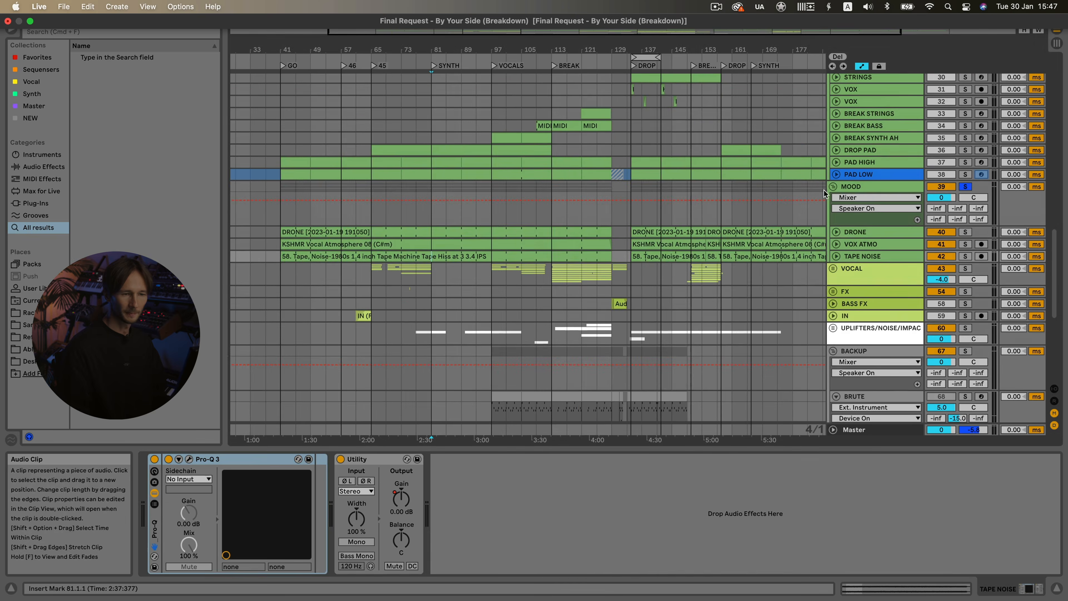
click(853, 217)
click(835, 229)
click(833, 150)
click(890, 150)
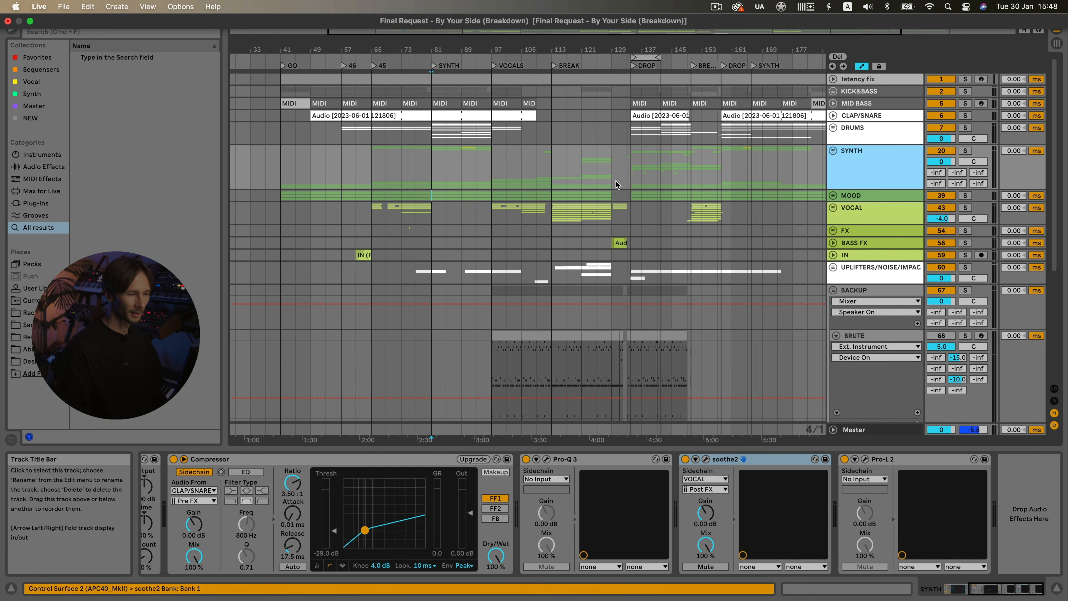
- Examine the OTT and the sidechained Compressor on the SYNTH group and return to the start of the SYNTH section
click(491, 168)
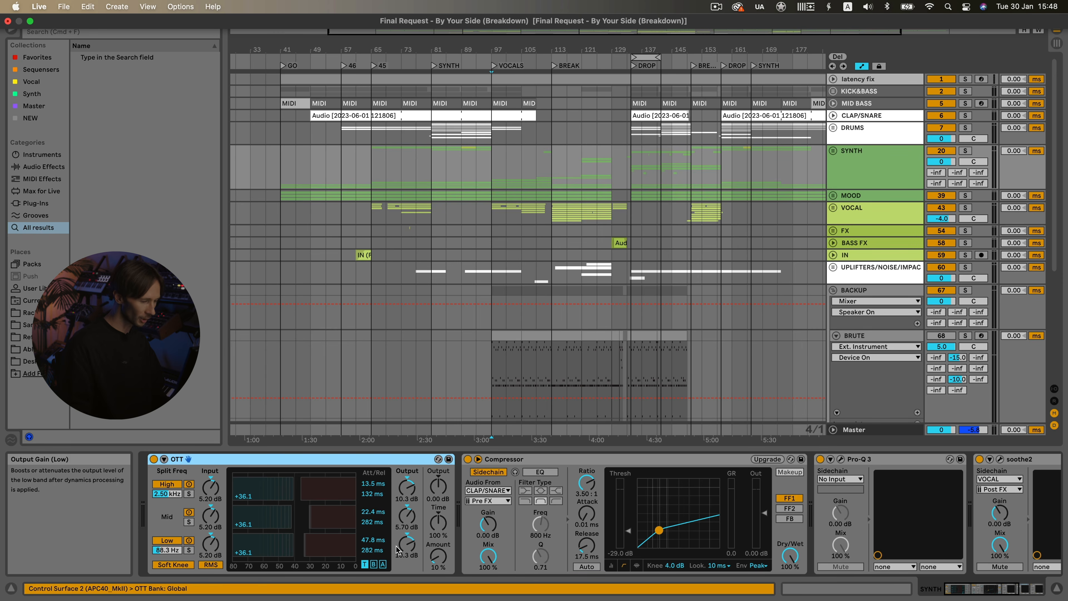
drag(437, 566, 437, 567)
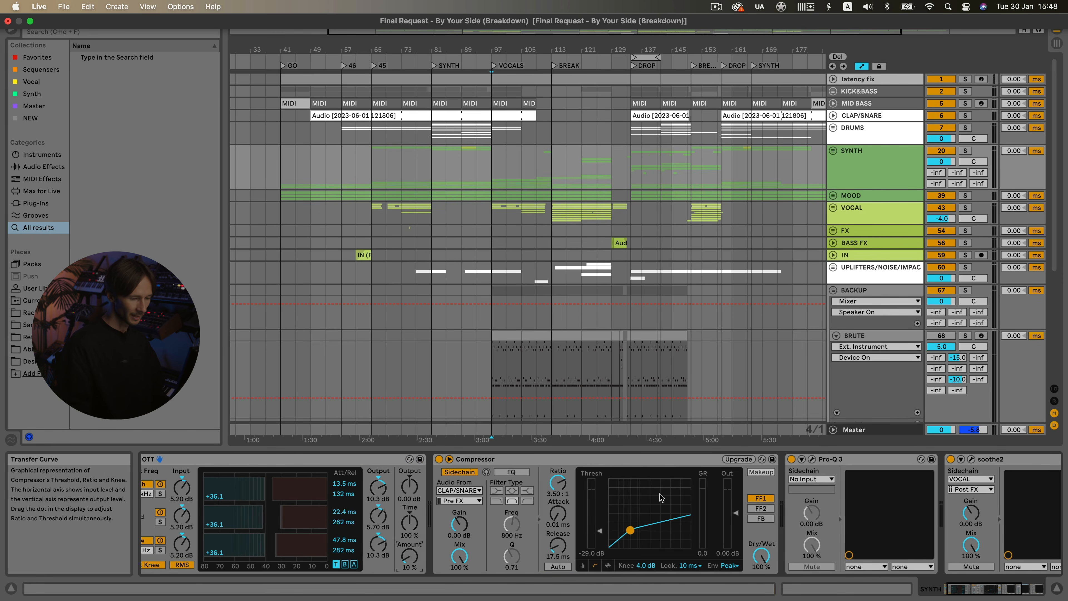
click(584, 459)
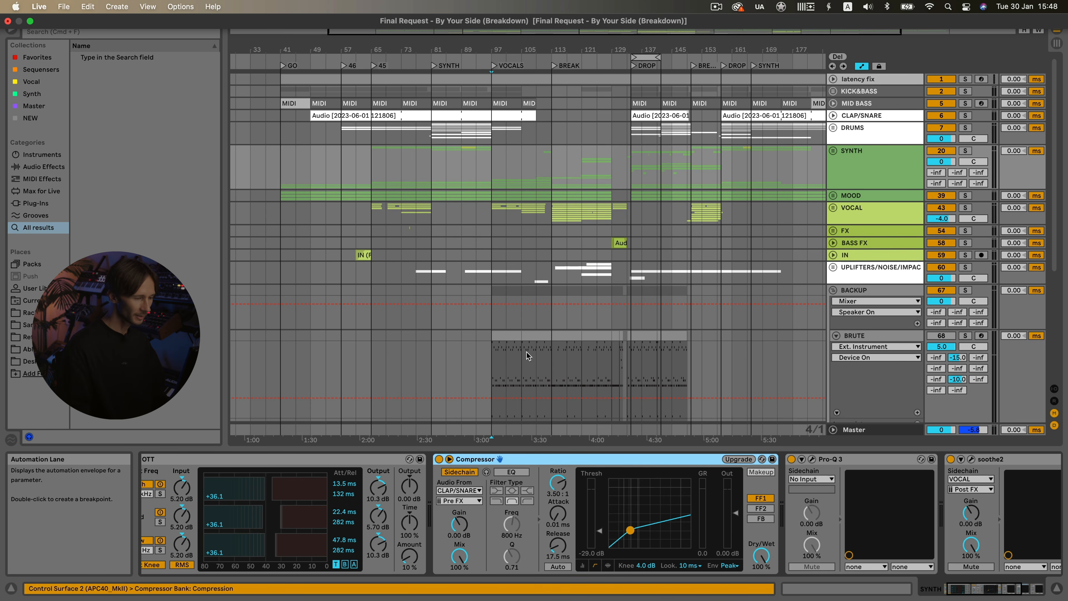
click(426, 161)
scroll(428, 162, up, 2)
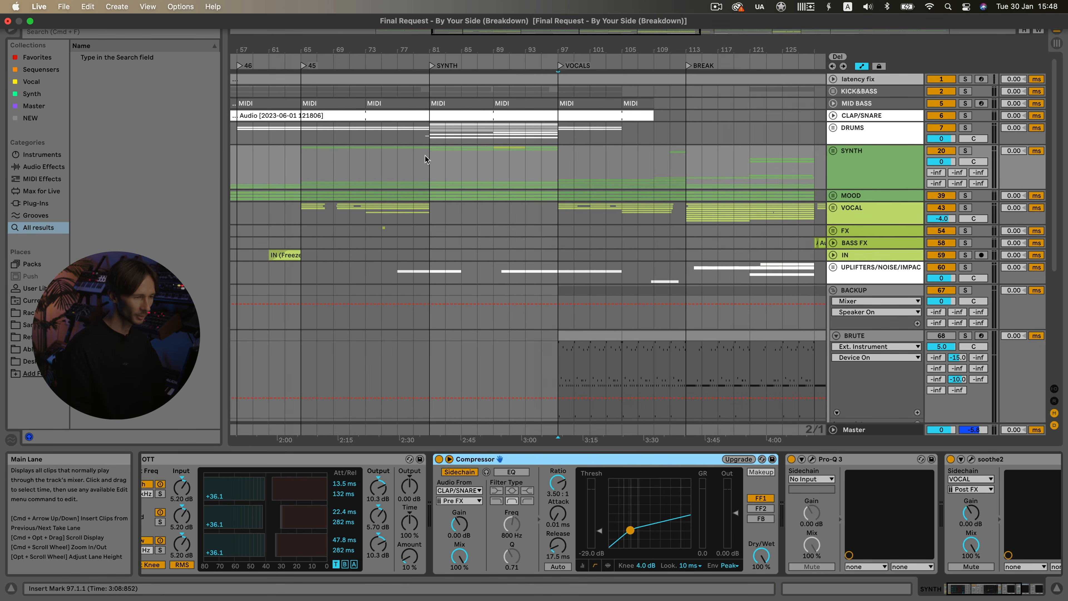
- Solo SYNTH and CLAP/SNARE, unfold CLAP/SNARE, and play bars 81 to 89 to watch the SYNTH Compressor react to the claps
click(859, 116)
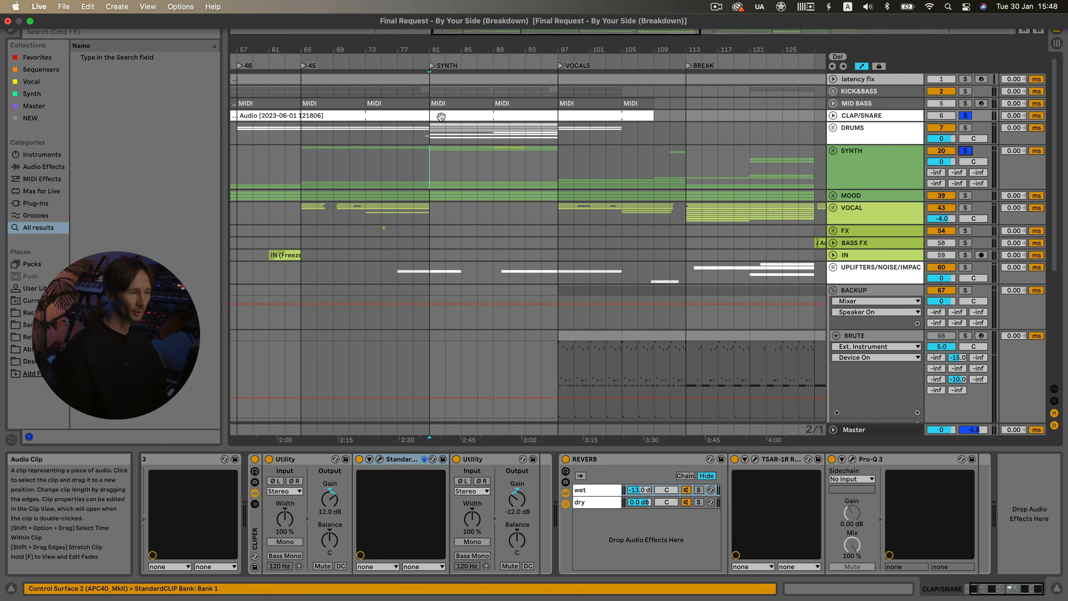
click(832, 116)
drag(430, 156, 475, 114)
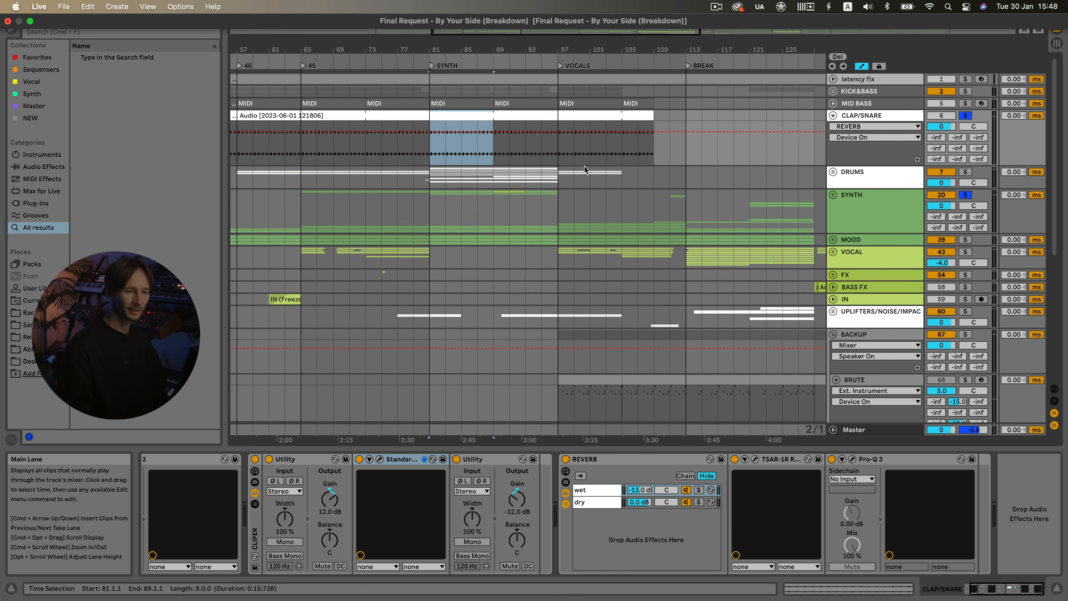
click(862, 209)
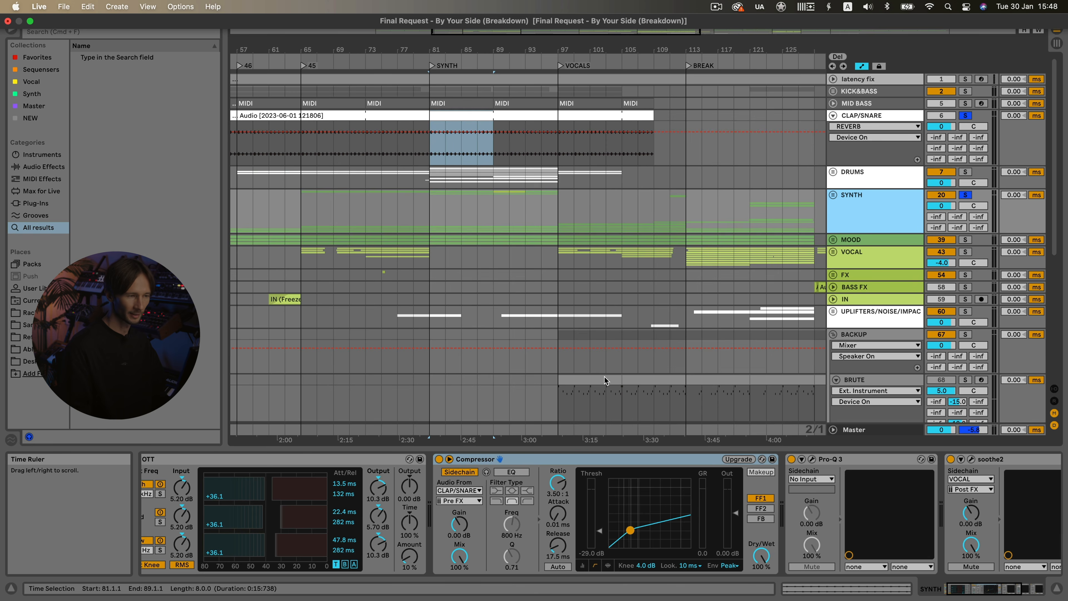
key(space)
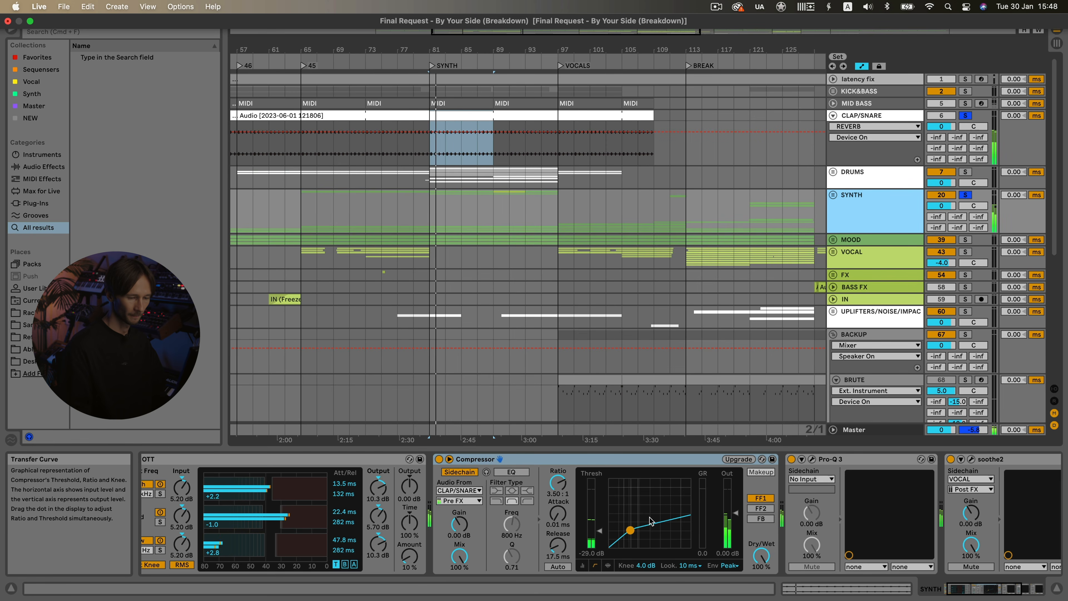
scroll(698, 502, right, 5)
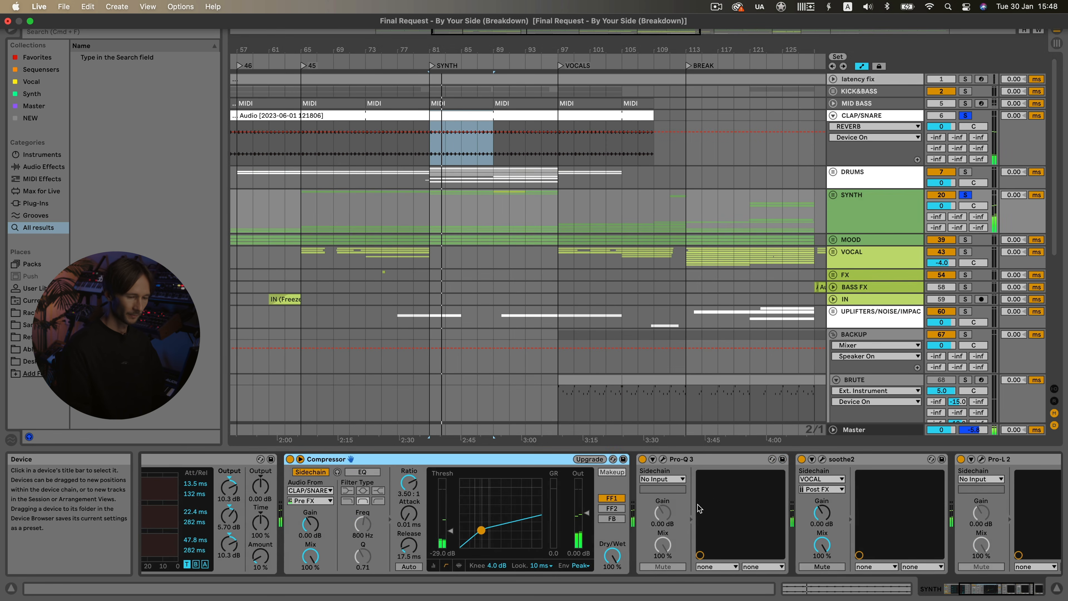
- Open the SYNTH group's Pro-Q 3 and examine its low cut, low shelf and high cut bands
click(662, 459)
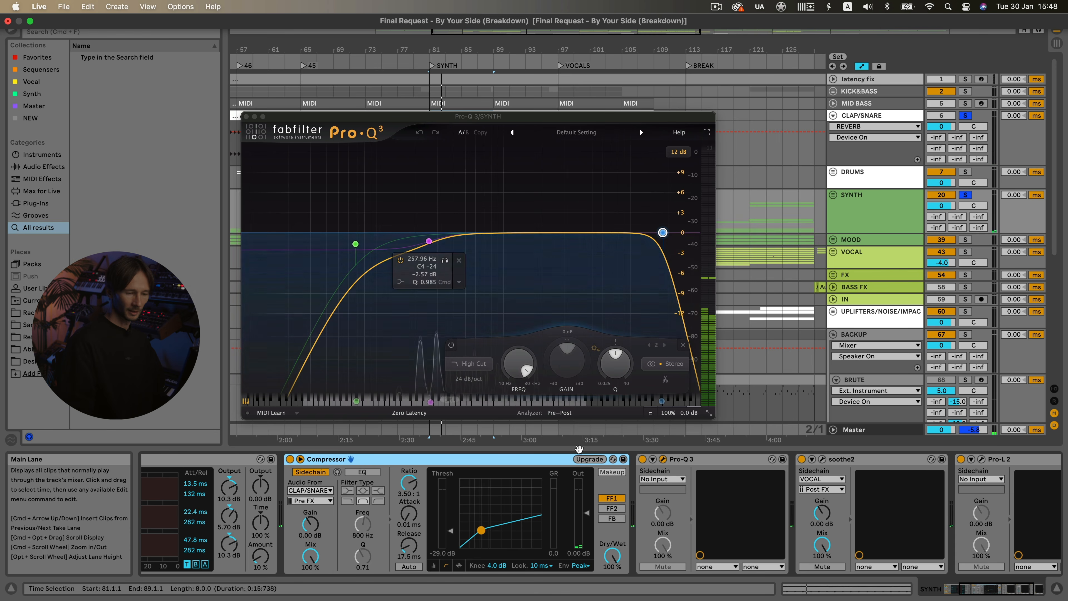
drag(279, 180, 384, 269)
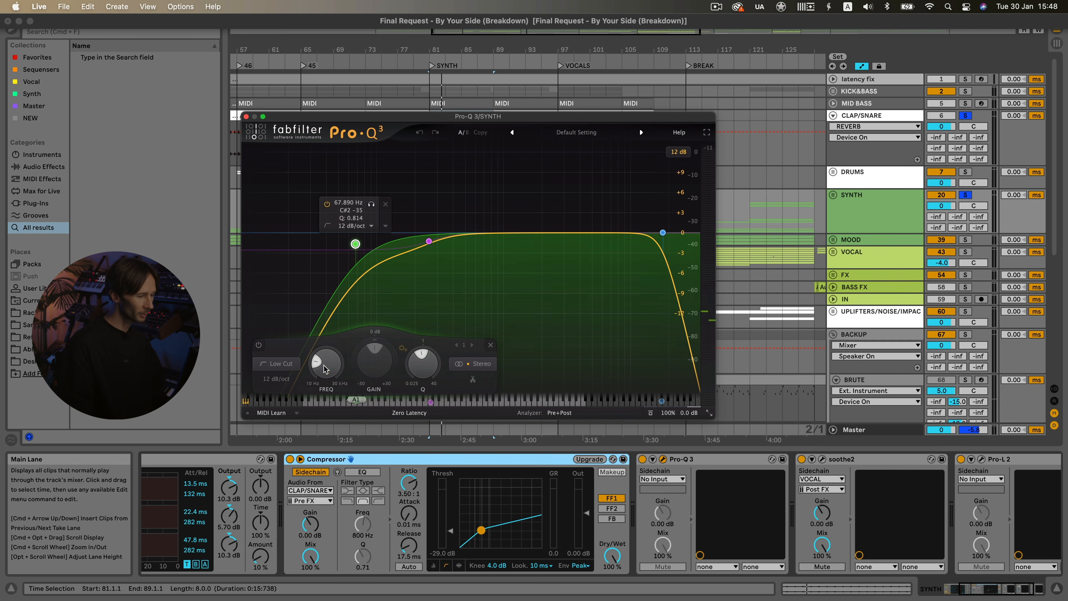
click(277, 378)
click(344, 334)
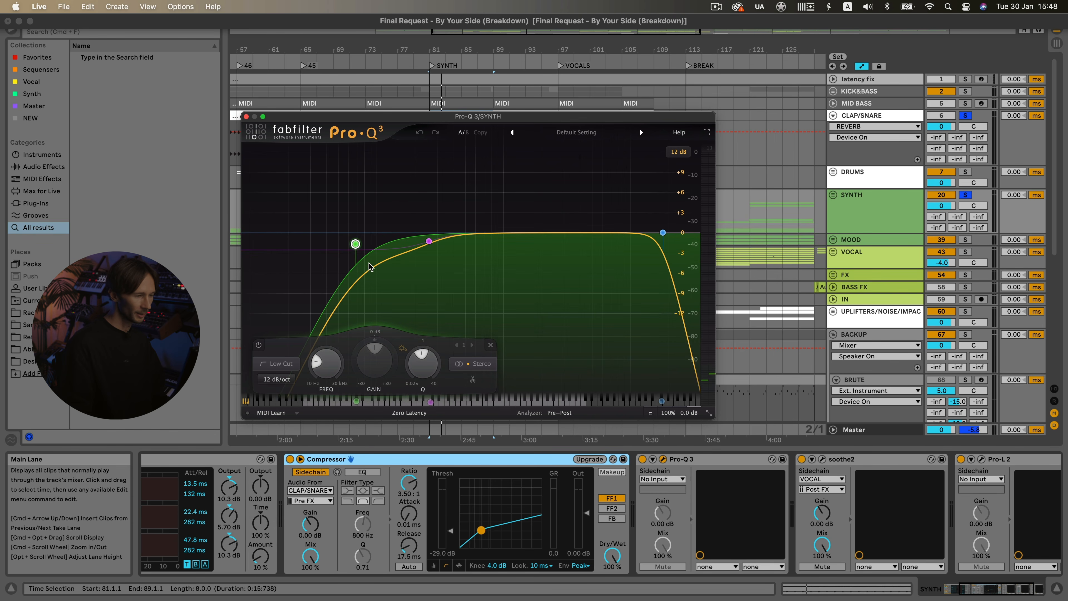
click(429, 242)
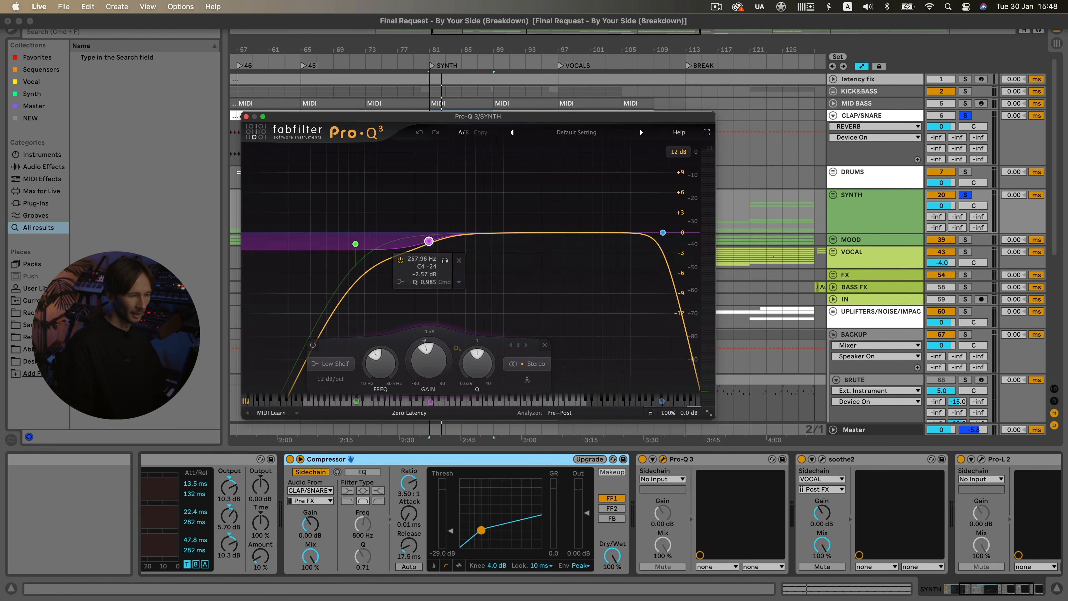
click(663, 232)
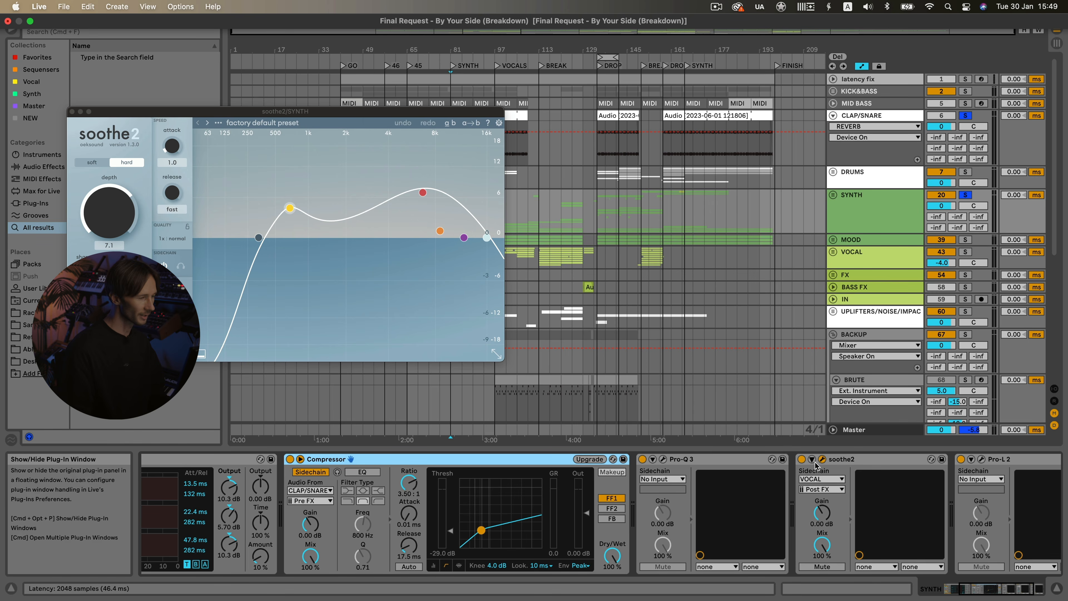
- Inspect the SYNTH group's vocal-sidechained soothe2 curve and its Pro-L 2 limiter, closing the plug-in window
drag(439, 111, 295, 101)
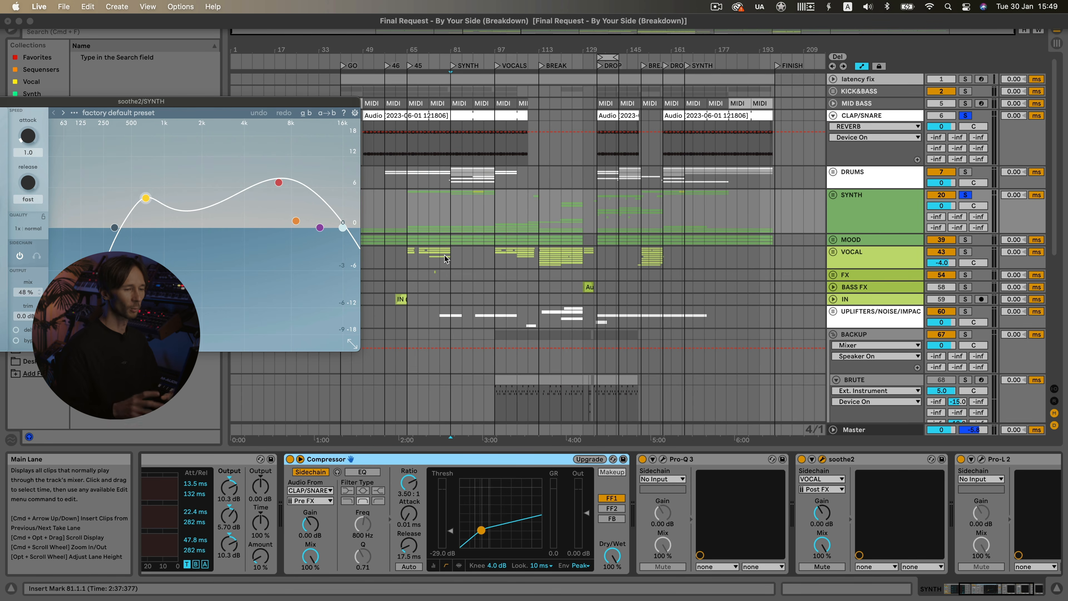
click(865, 459)
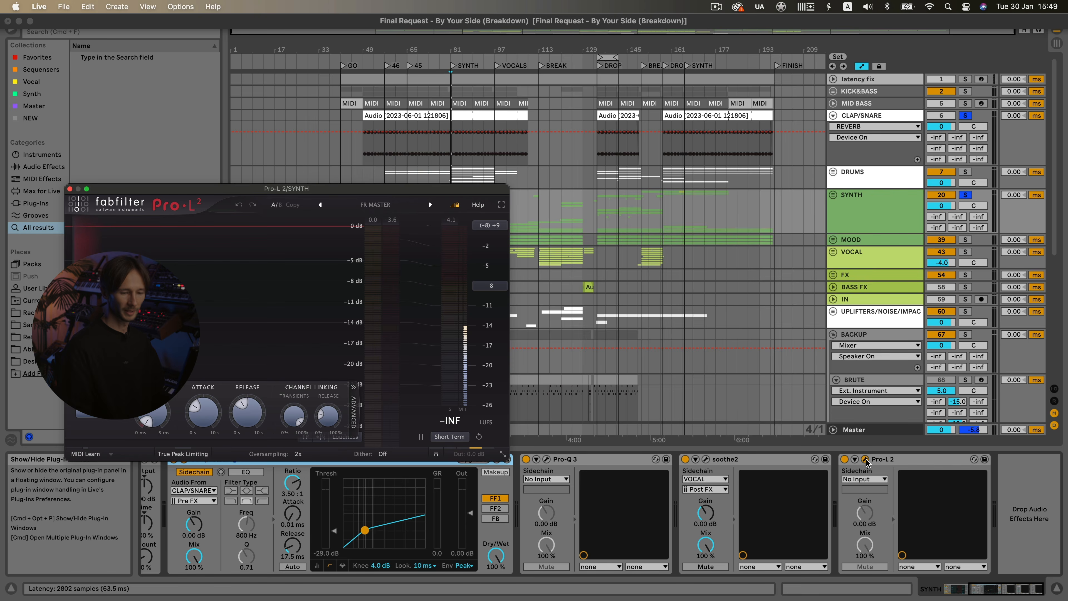
click(866, 460)
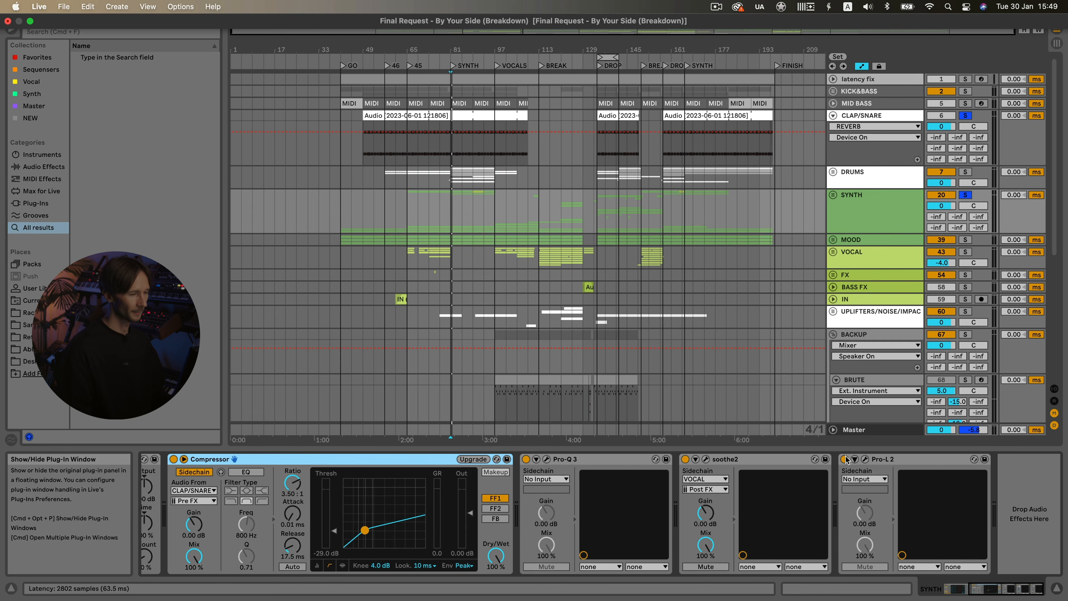
- Play the soloed SYNTH group with the claps from the SYNTH section and turn the solo off
click(927, 199)
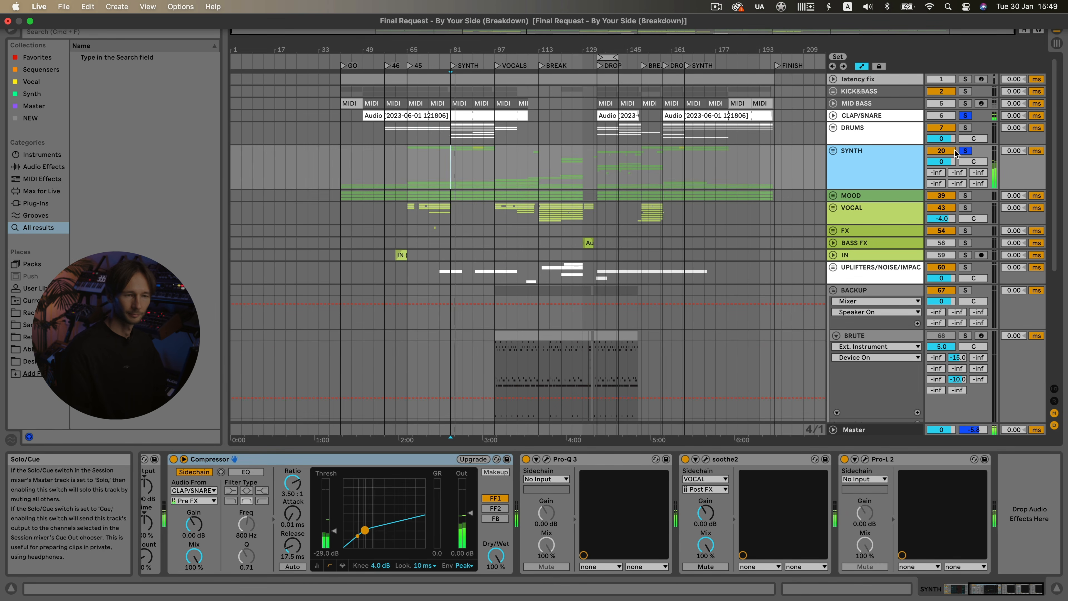
click(965, 151)
- Select the VOCAL group, fold the BACKUP group, and unfold VOCAL to show its tracks and automation
click(855, 219)
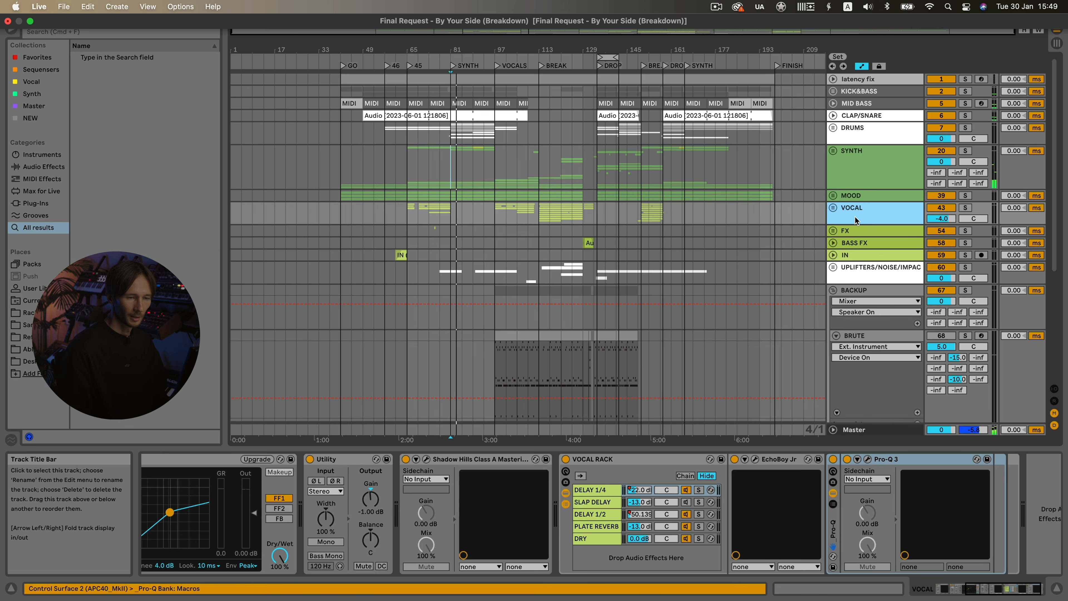
click(832, 290)
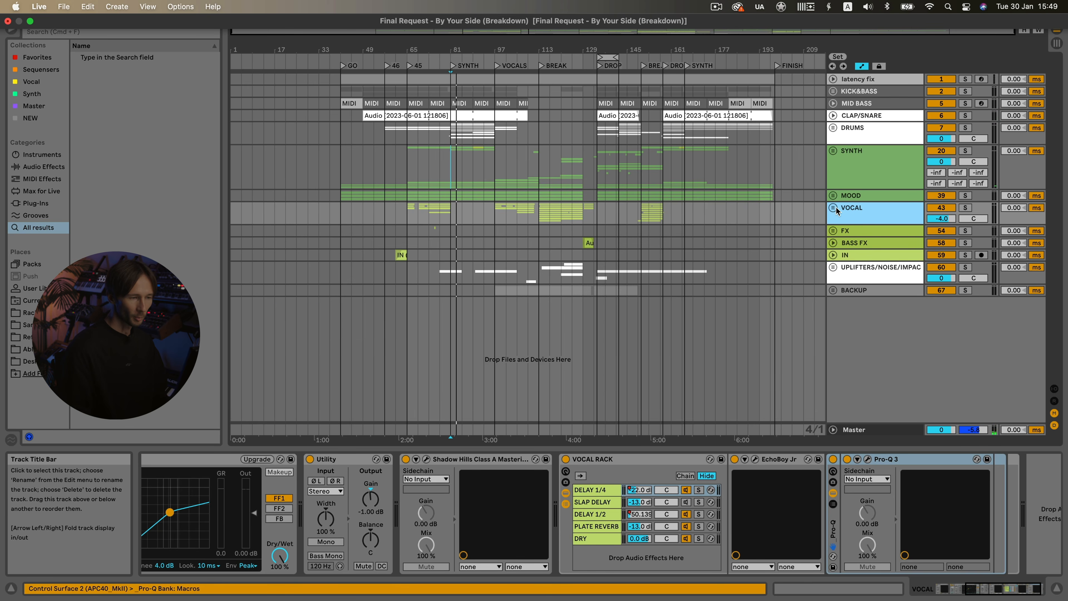
click(833, 208)
scroll(845, 235, down, 4)
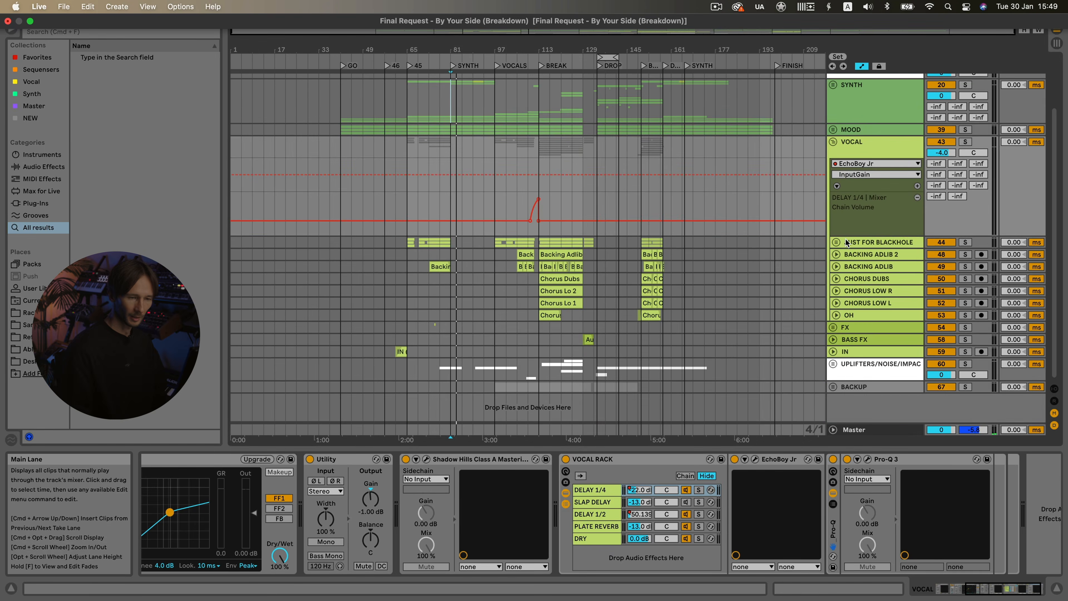
- Select JUST FOR BLACKHOLE, solo it within the VOCAL group, and play it from the start of the BREAK section
click(846, 242)
scroll(615, 276, up, 5)
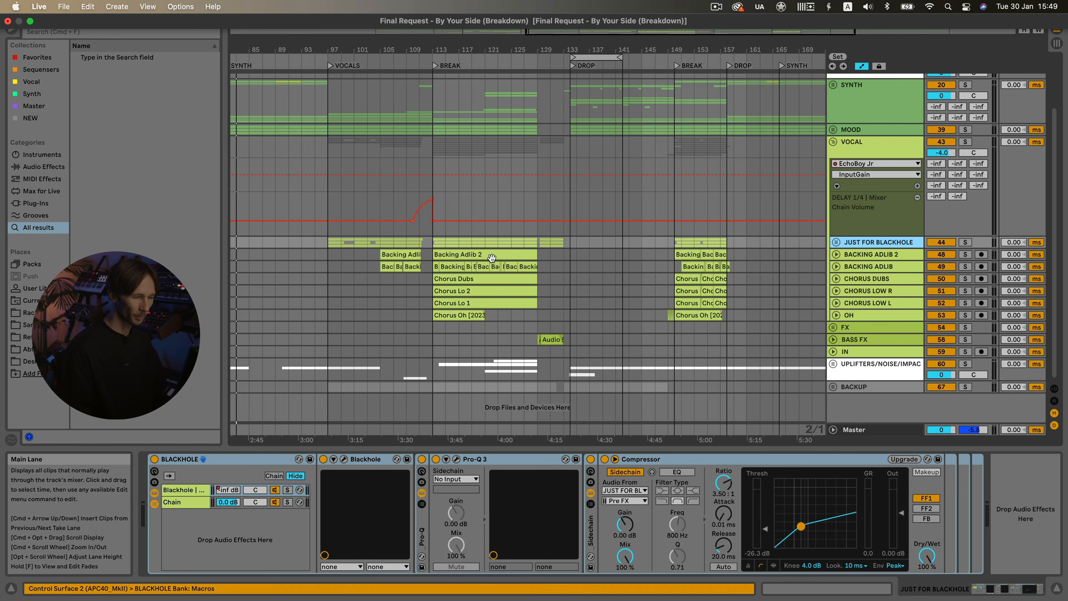
scroll(429, 248, up, 3)
click(965, 142)
key(space)
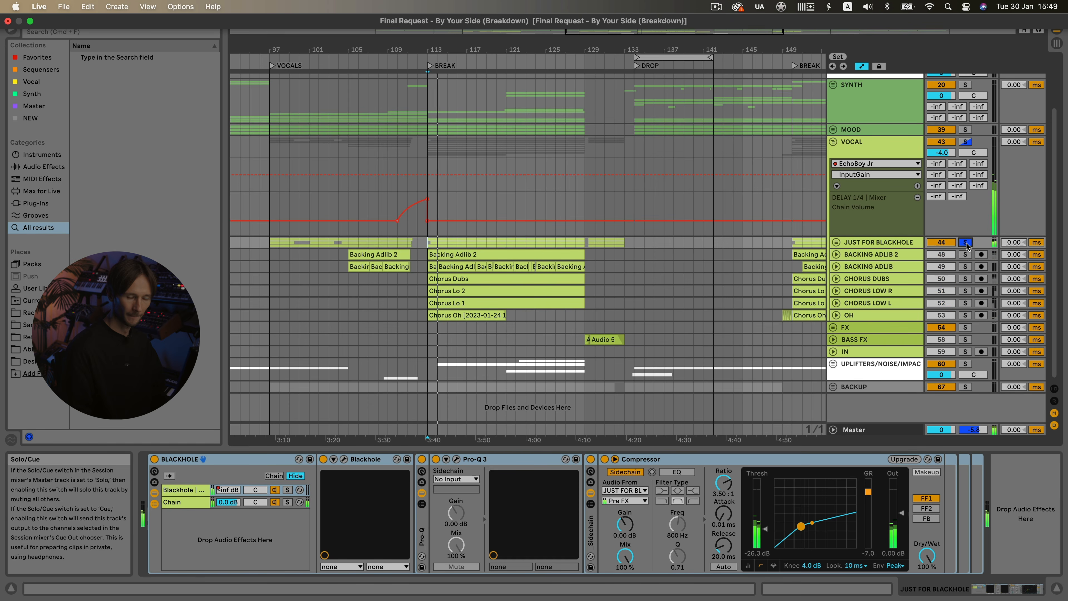
- Unfold the JUST FOR BLACKHOLE group and check the Utility device on LEAD VOCAL, WIDE and PARALLEL
click(836, 242)
scroll(860, 219, down, 3)
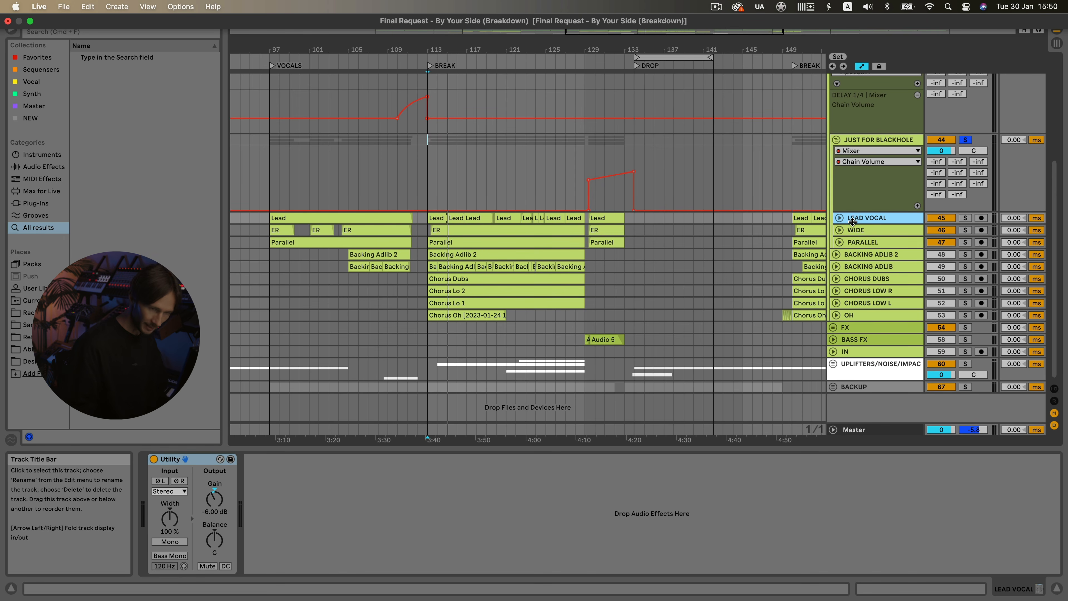
click(853, 231)
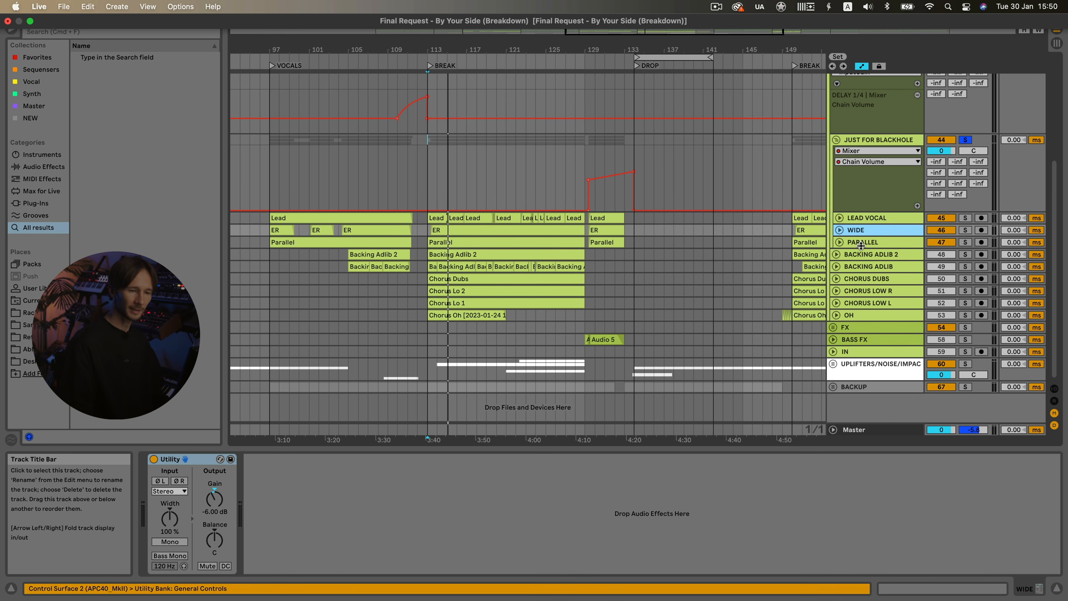
click(856, 243)
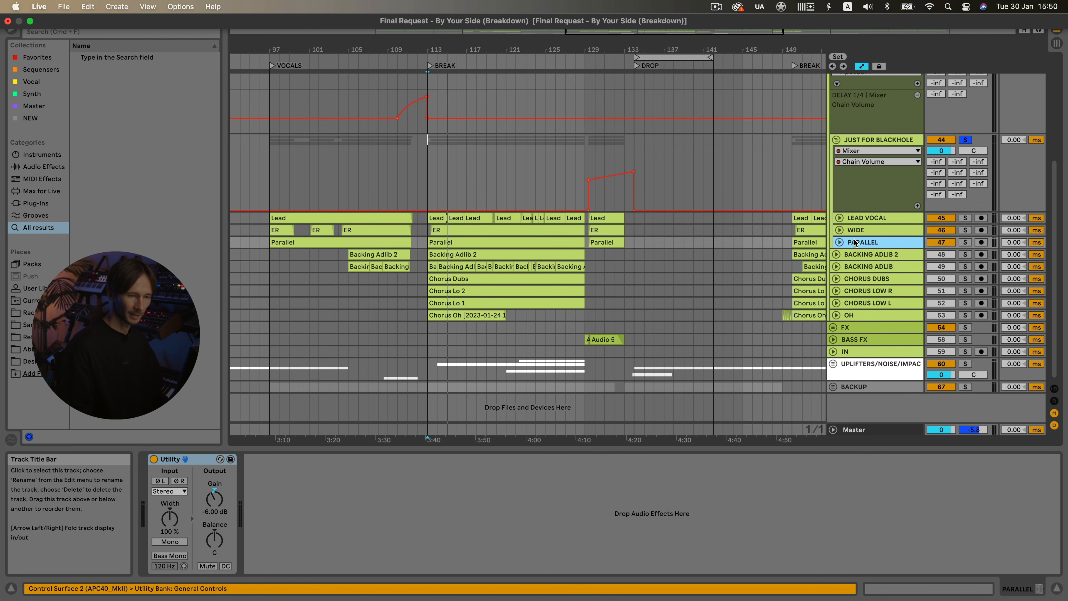
- Select BACKING ADLIB and inspect its BLACKHOLE rack, including the Blackhole chain's volume
click(855, 262)
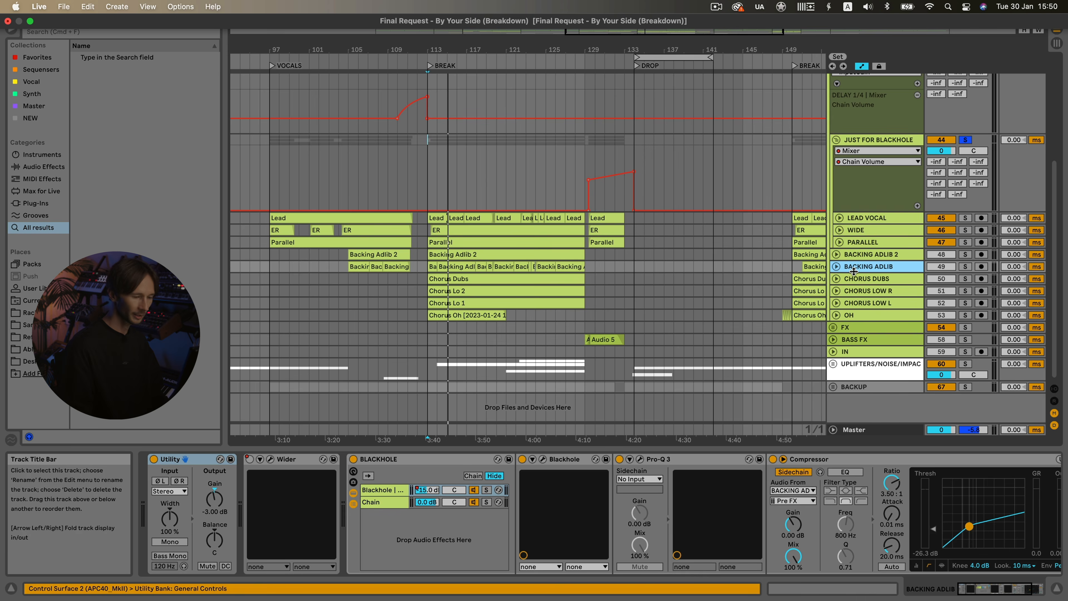
click(446, 461)
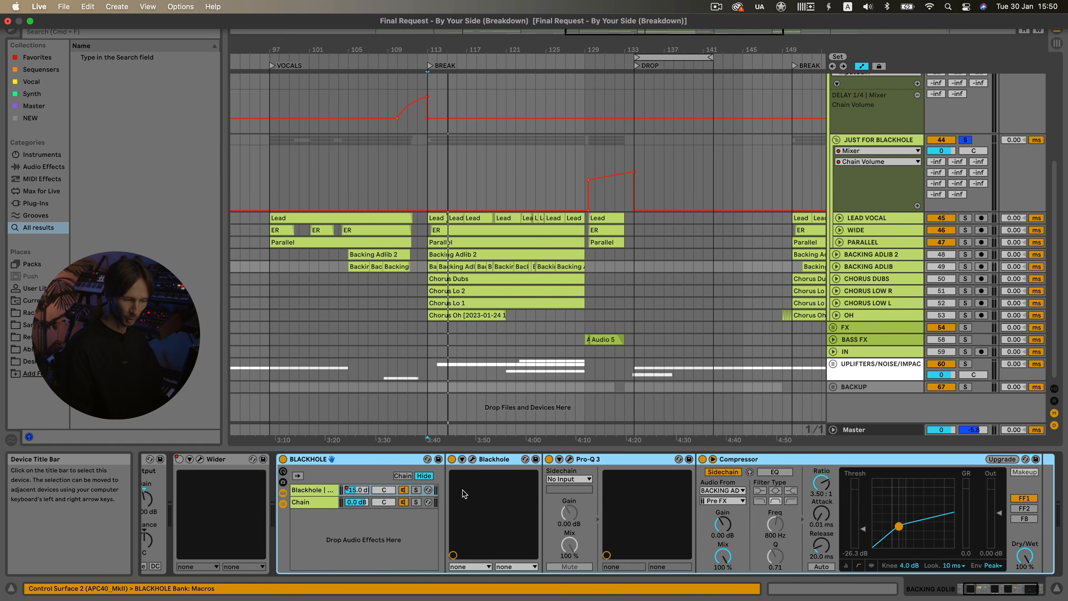
scroll(573, 506, right, 1)
click(332, 492)
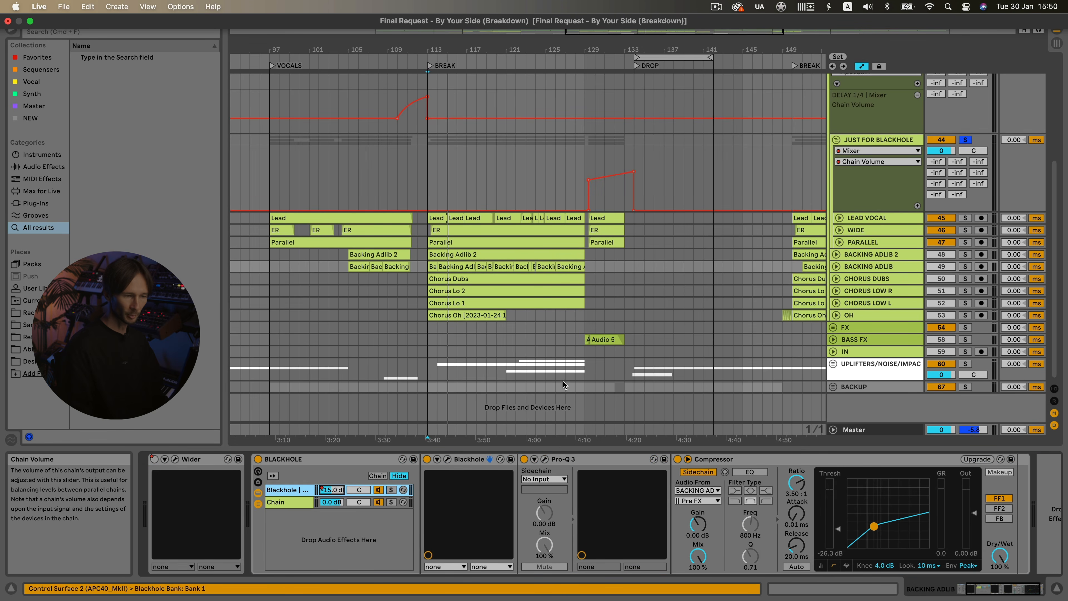
- Select CHORUS DUBS and inspect its Utility and Pro-Q 3
click(861, 279)
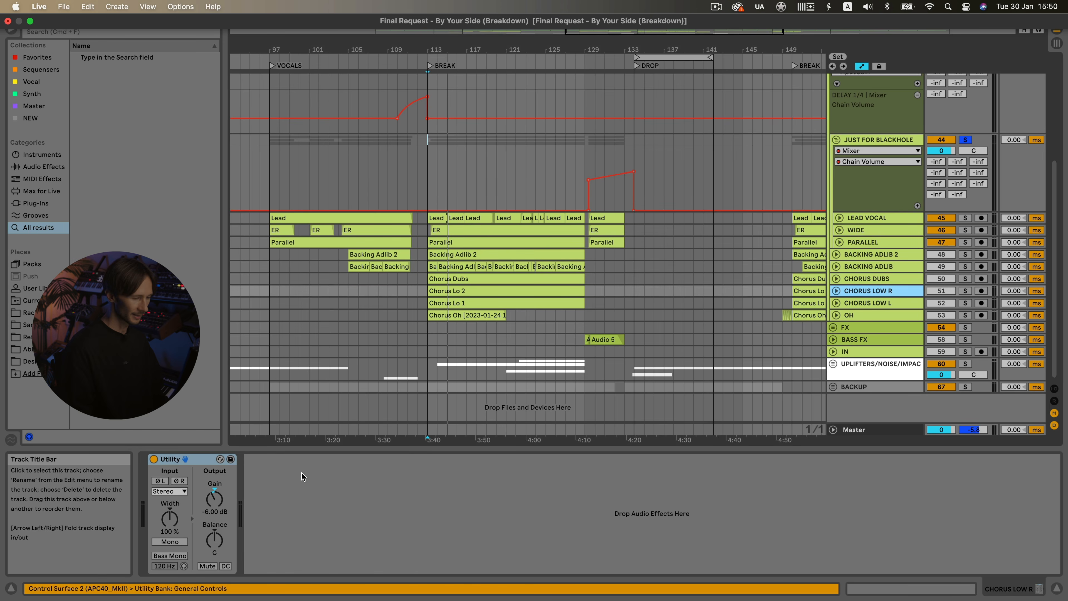
click(284, 458)
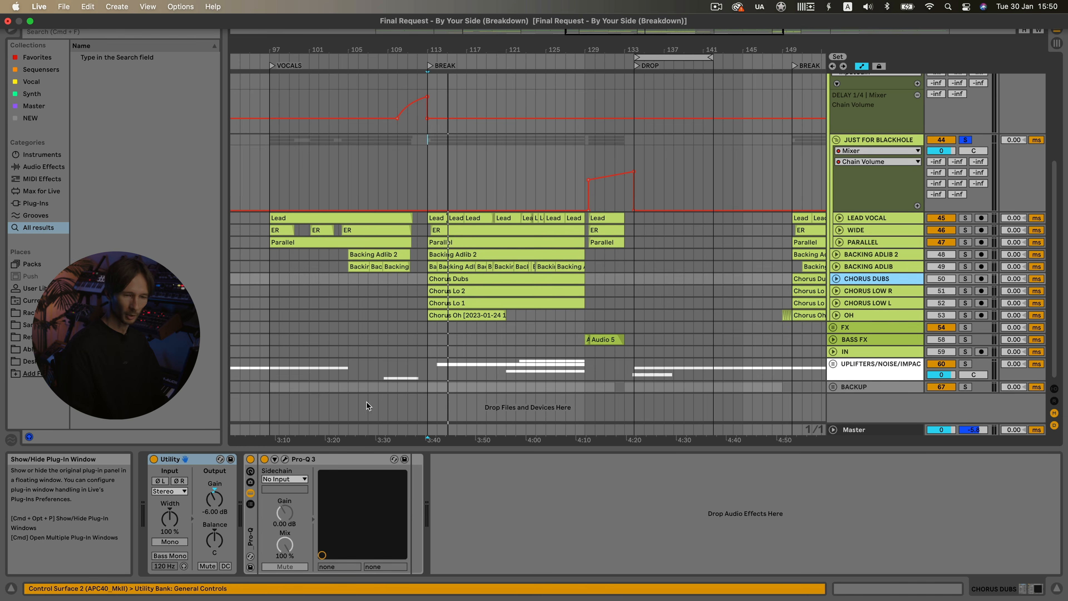
click(205, 144)
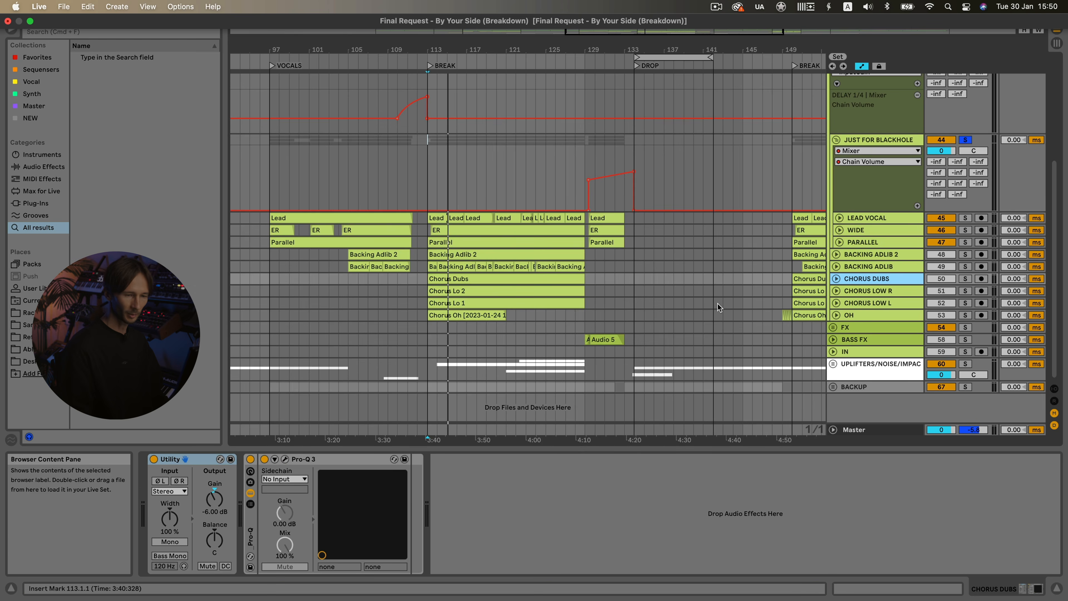
scroll(503, 252, down, 5)
- Check the Utility gain on CHORUS LOW R and CHORUS LOW L, and fold the JUST FOR BLACKHOLE group
click(860, 290)
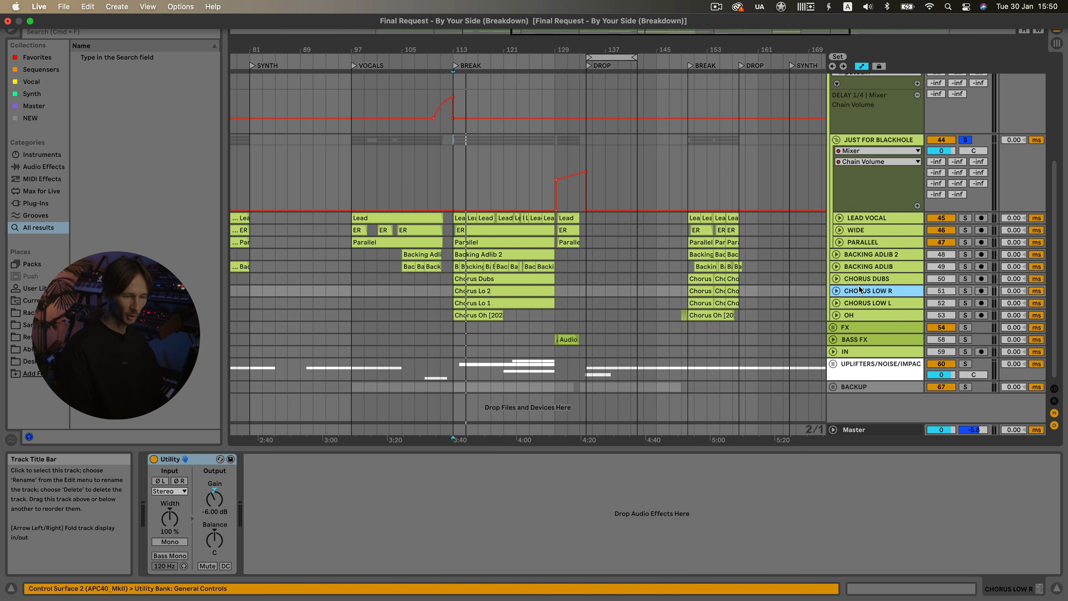
click(855, 302)
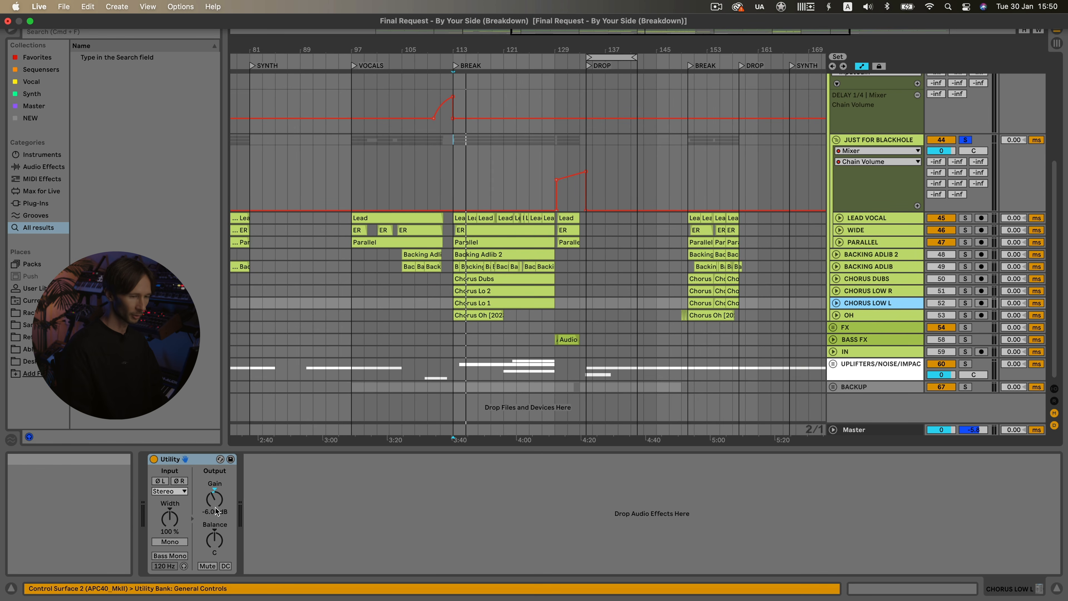
scroll(697, 343, up, 3)
click(836, 204)
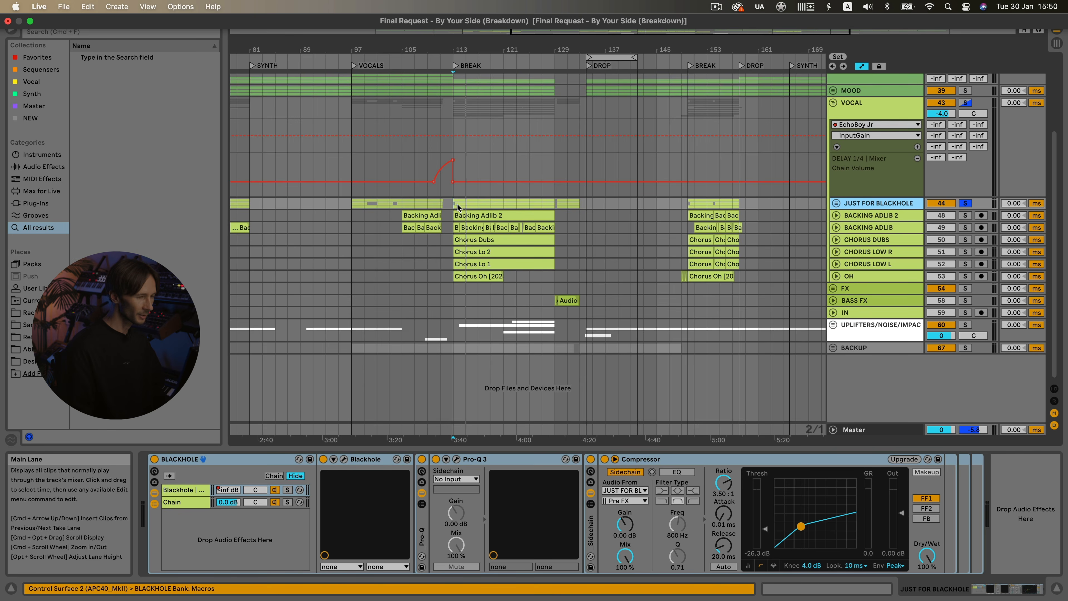
- Unfold the JUST FOR BLACKHOLE group and solo PARALLEL, WIDE and LEAD VOCAL in turn while playing the BREAK
click(836, 203)
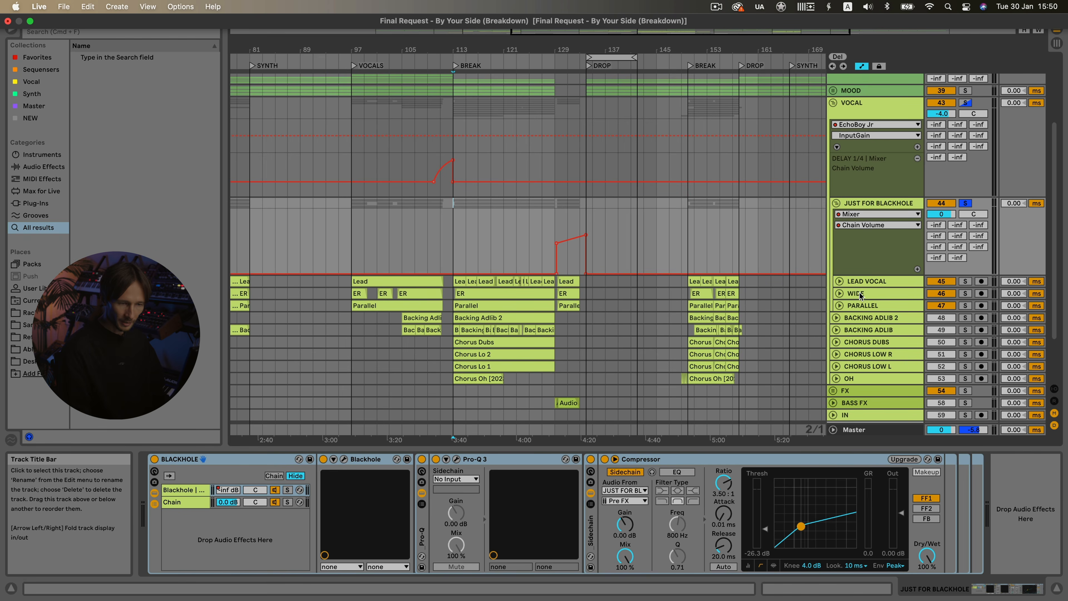
click(860, 305)
click(838, 306)
click(965, 305)
key(space)
click(966, 294)
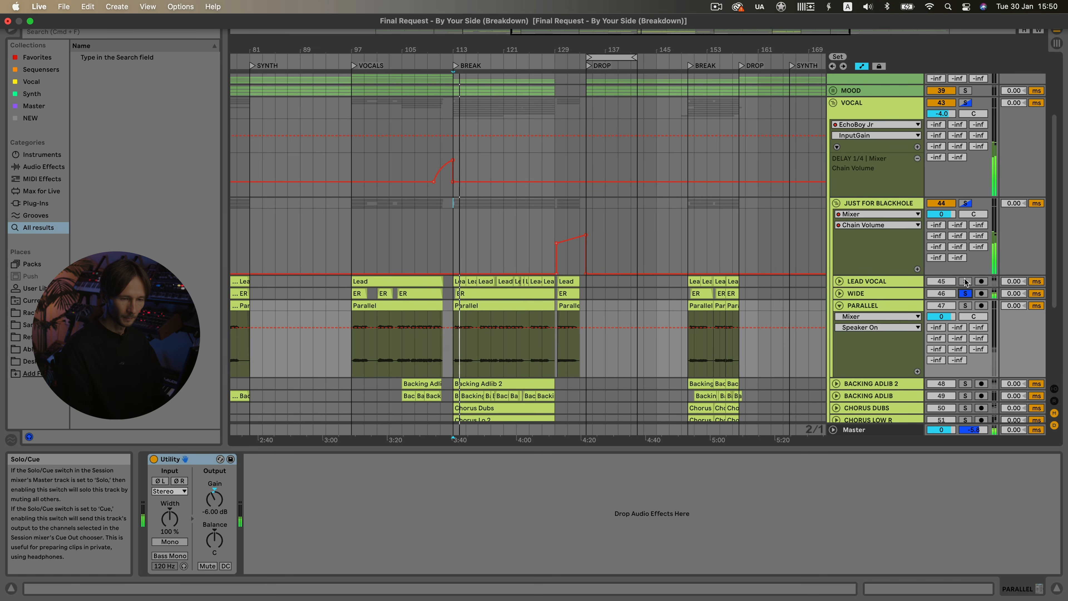
click(965, 281)
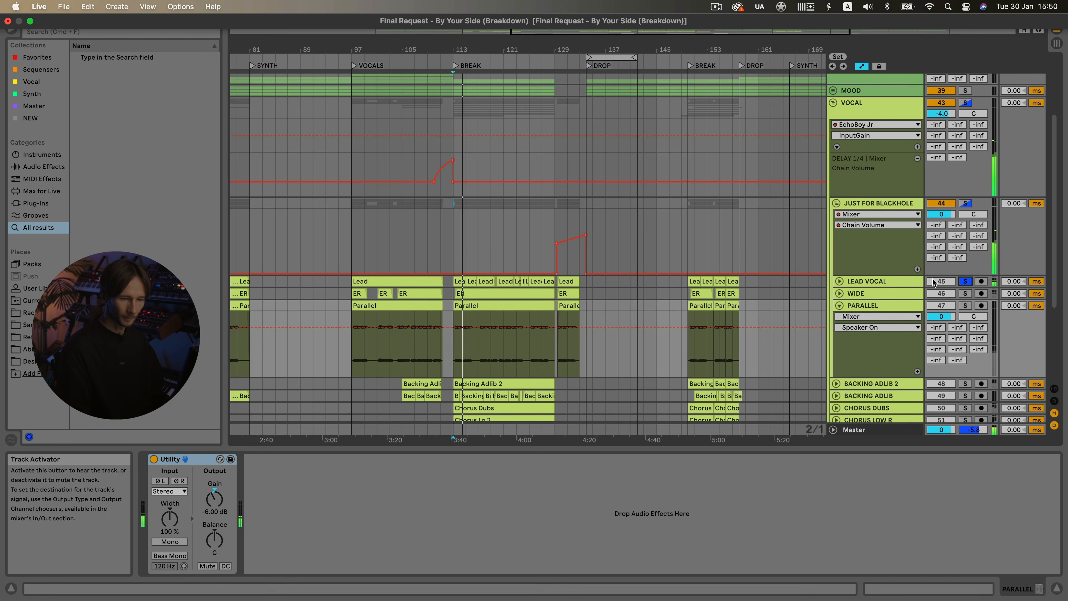
click(839, 306)
- Inspect the JUST FOR BLACKHOLE chain volume automation by highlighting bars 129 to 134, and fold the group
click(878, 203)
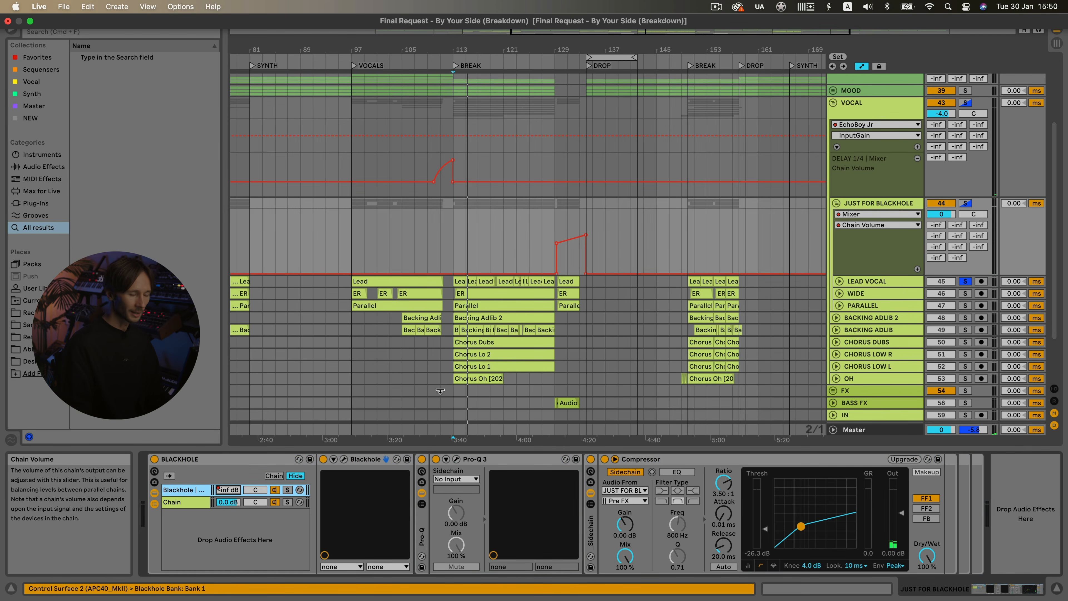
drag(555, 222, 601, 221)
scroll(583, 221, up, 5)
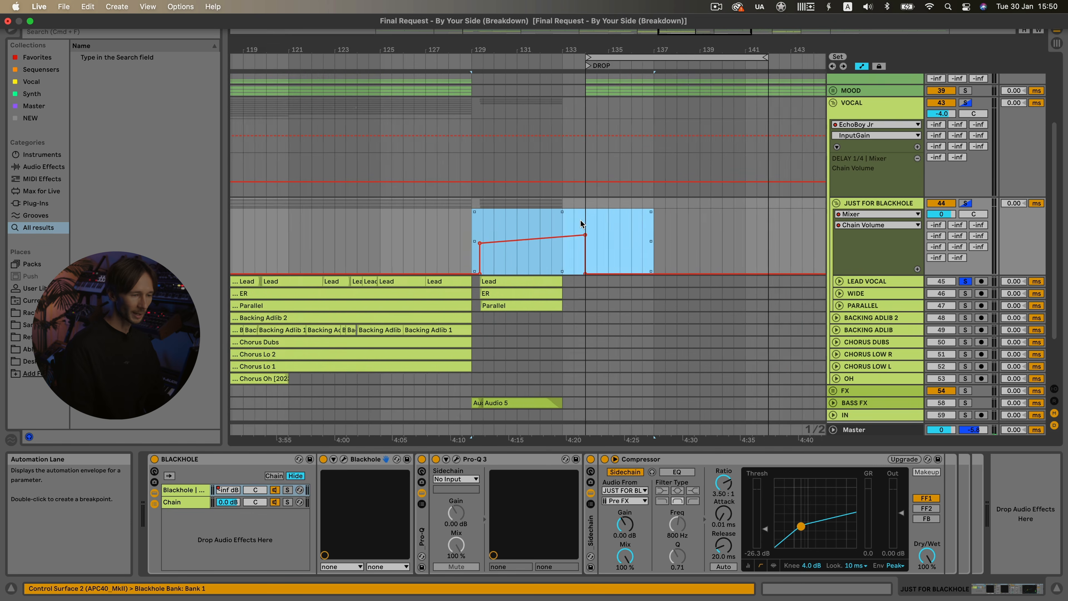
drag(467, 218, 569, 219)
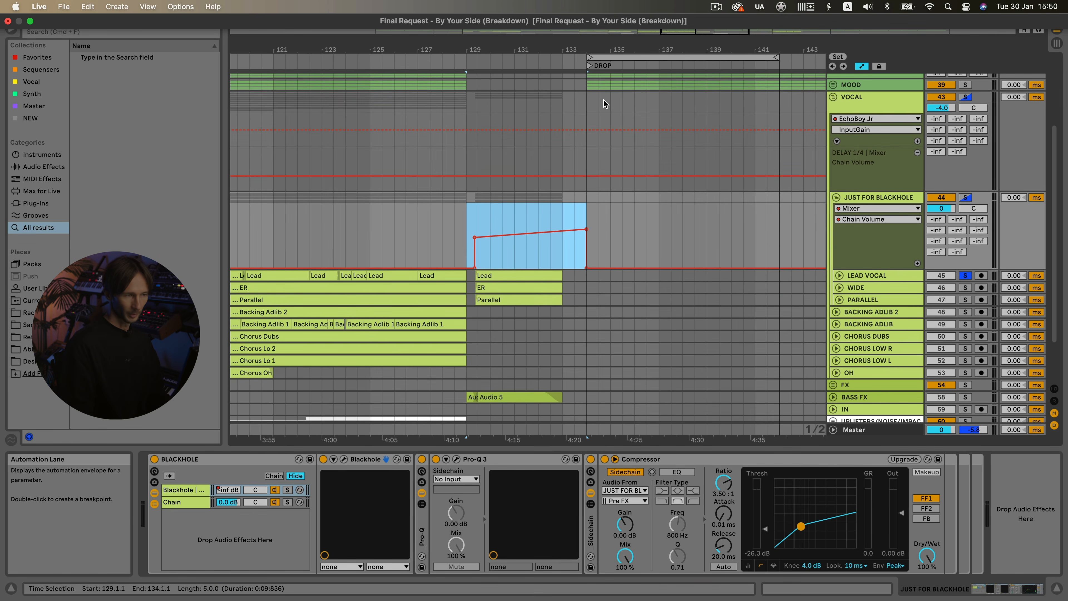
click(835, 198)
scroll(586, 240, down, 4)
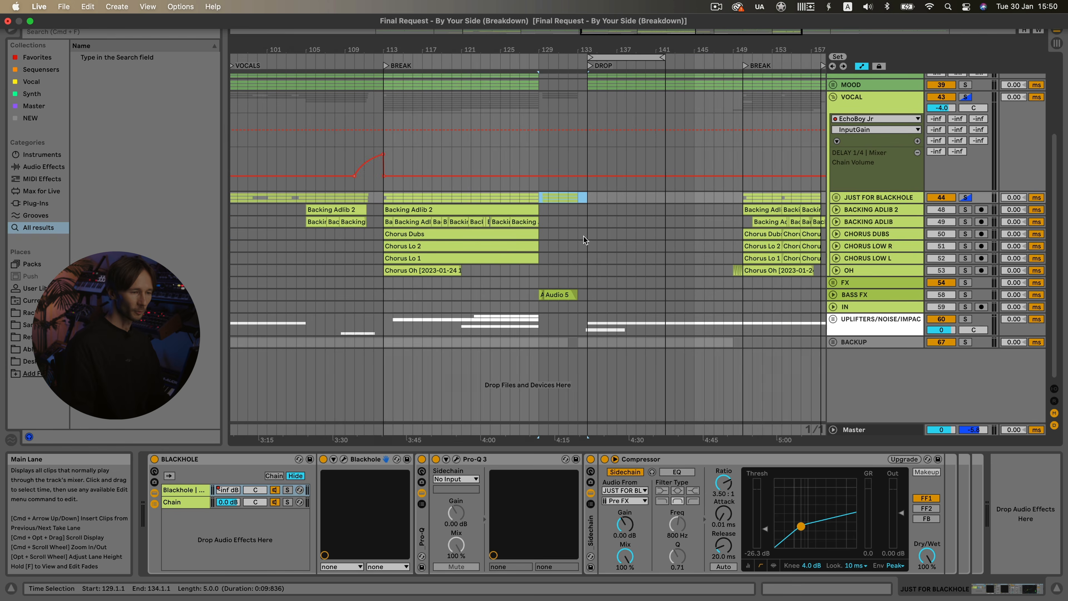
- Select the VOCAL group and inspect the low-cut band and curve of its first Pro-Q 3
click(893, 100)
drag(308, 548, 330, 549)
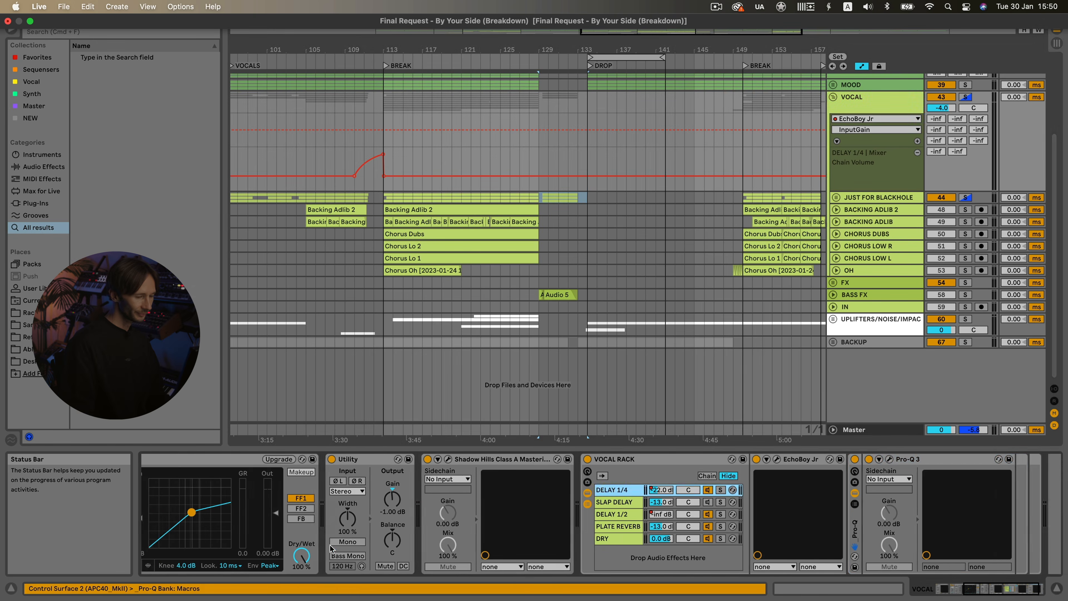
scroll(330, 548, left, 8)
click(174, 459)
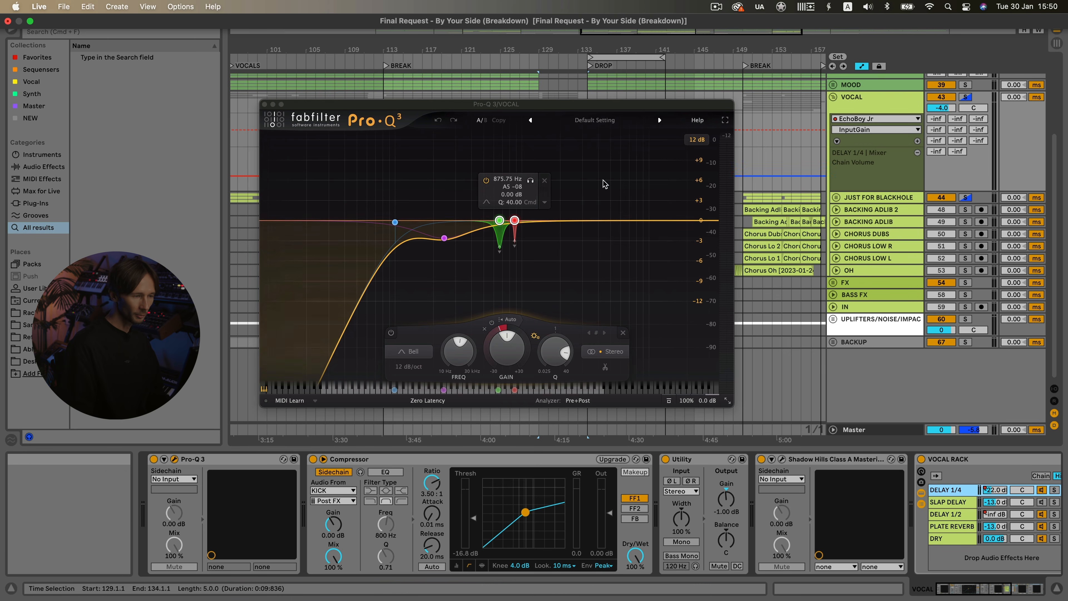
drag(561, 282, 478, 188)
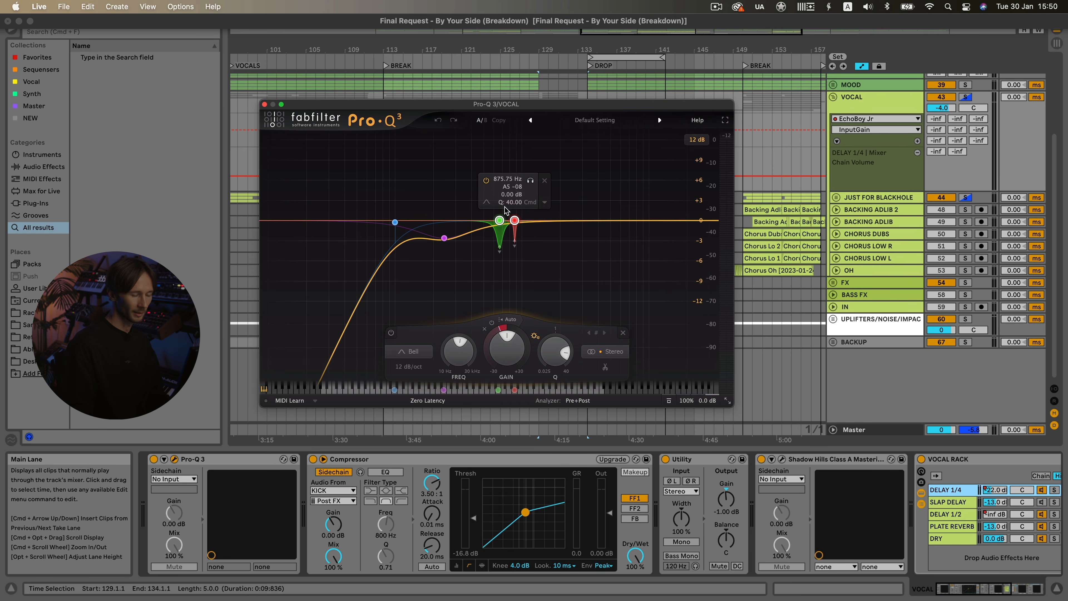
click(394, 222)
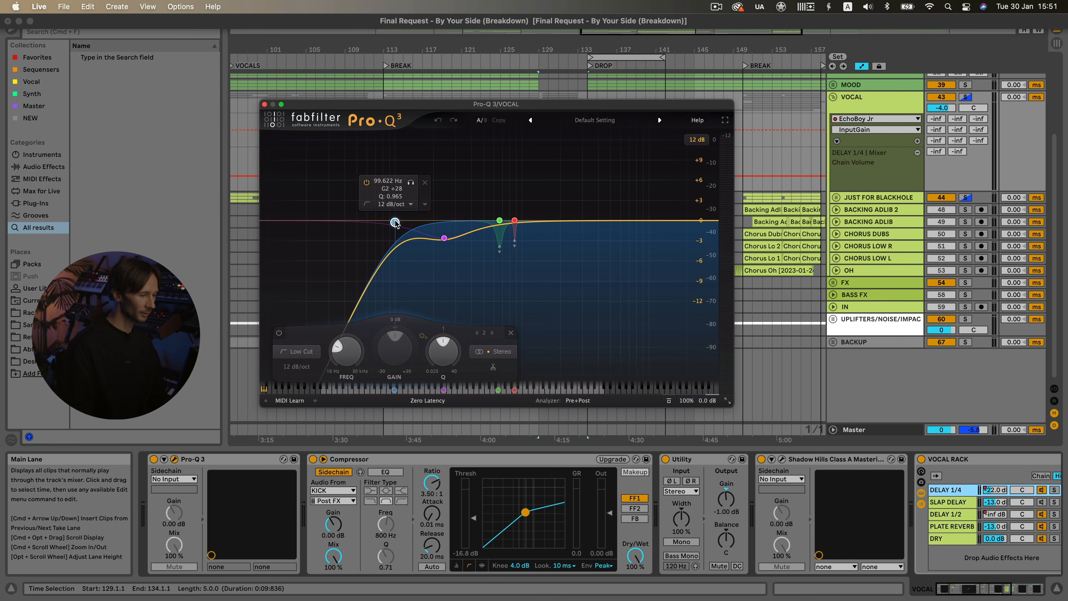
key(super+w)
- Review the kick-sidechained Compressor and the Utility in the VOCAL group's device chain
click(388, 457)
scroll(533, 191, down, 3)
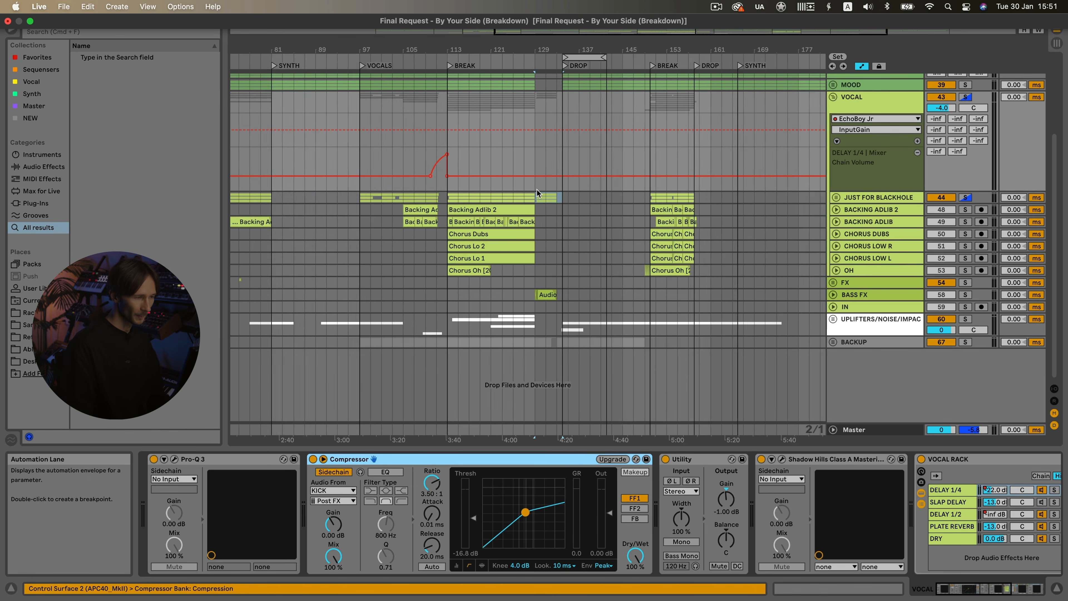
scroll(536, 188, down, 5)
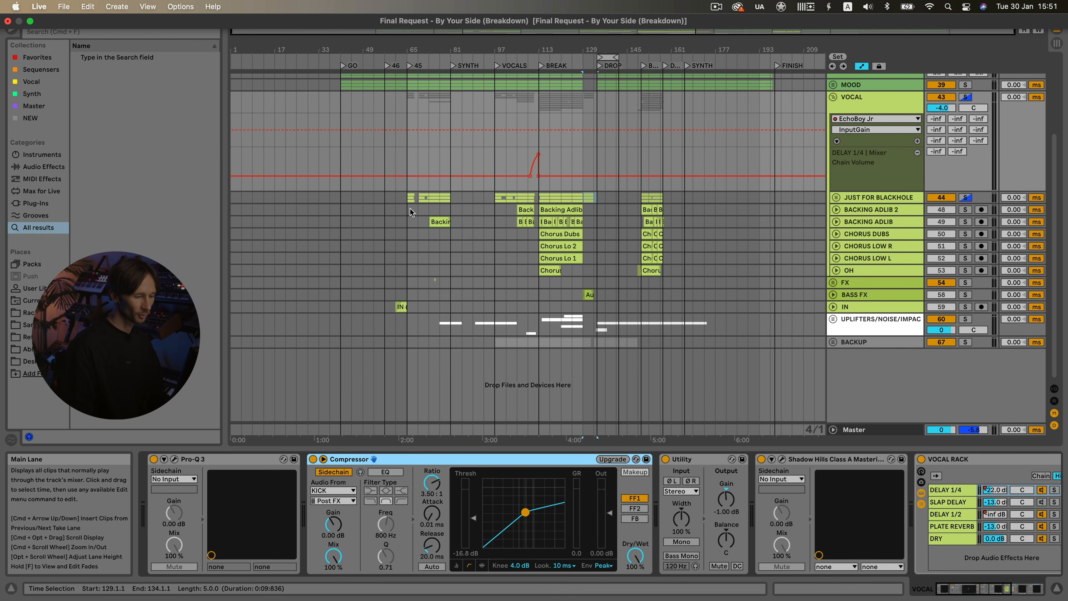
click(411, 208)
click(691, 459)
scroll(718, 494, right, 4)
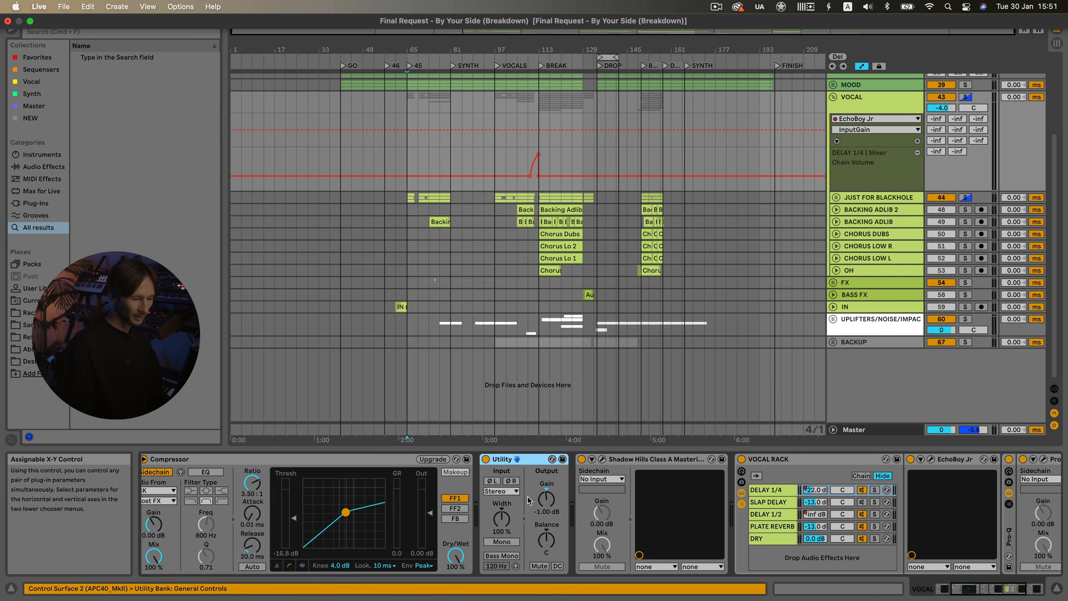
scroll(612, 520, right, 5)
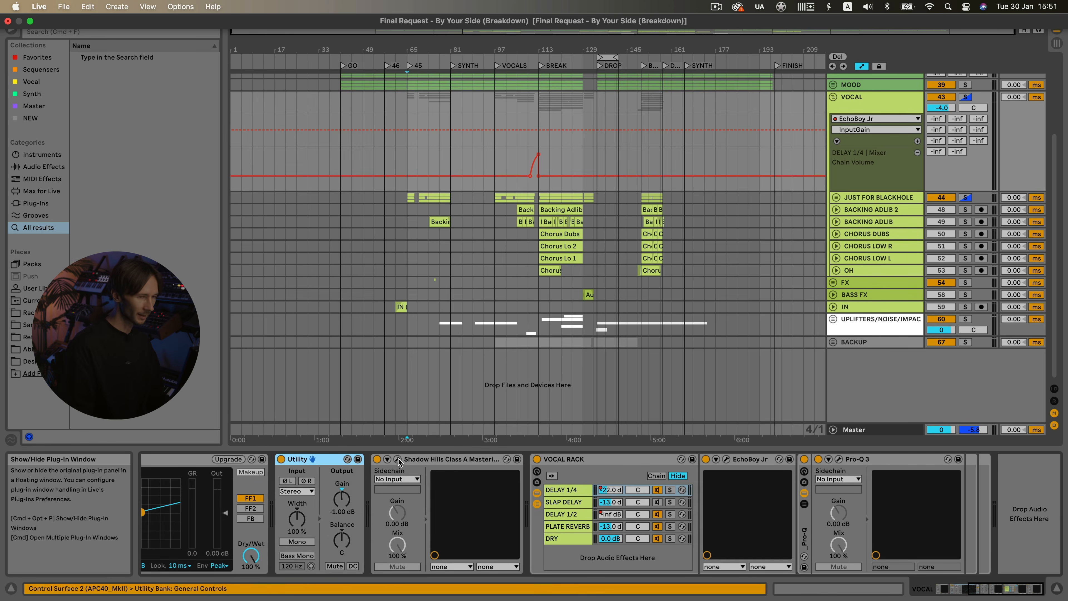
- Open VOCAL's Shadow Hills Class A Mastering Comp and watch its meters while playing from the BREAK at bar 113
click(399, 459)
drag(541, 51, 581, 255)
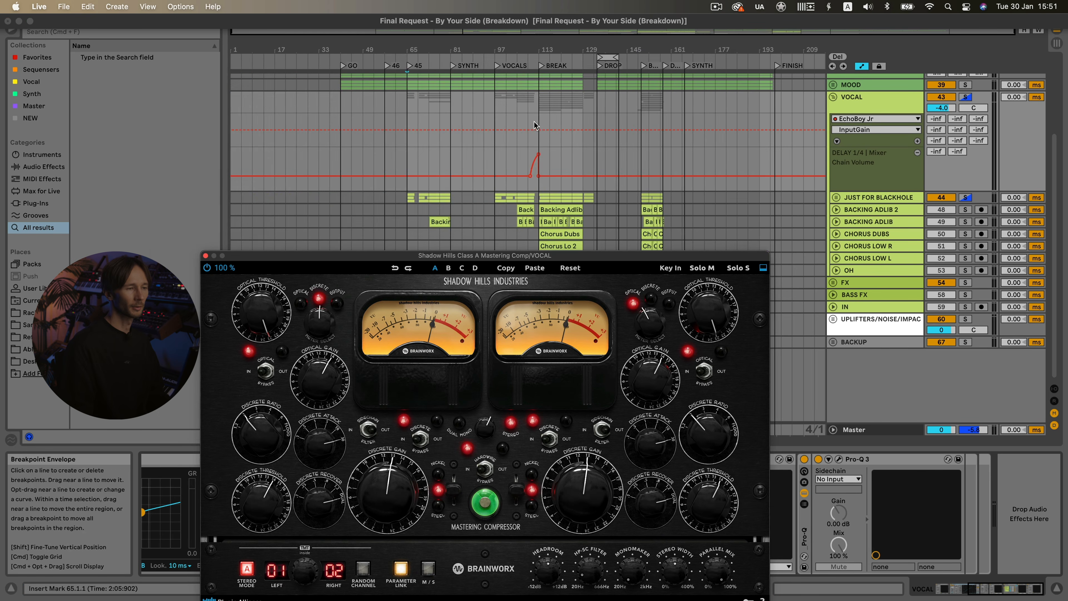
scroll(534, 125, up, 8)
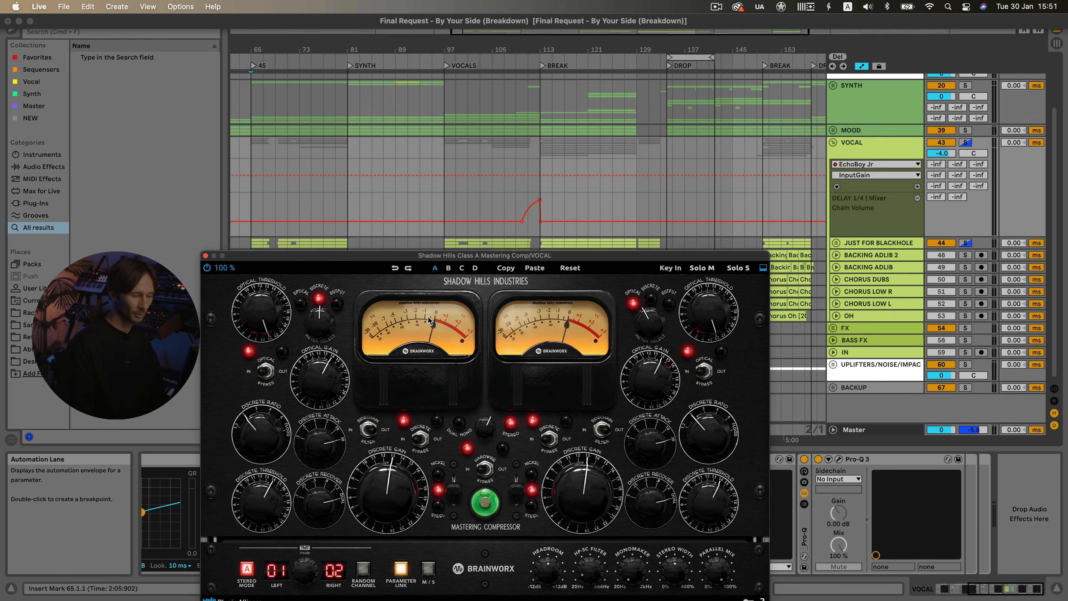
click(548, 187)
key(space)
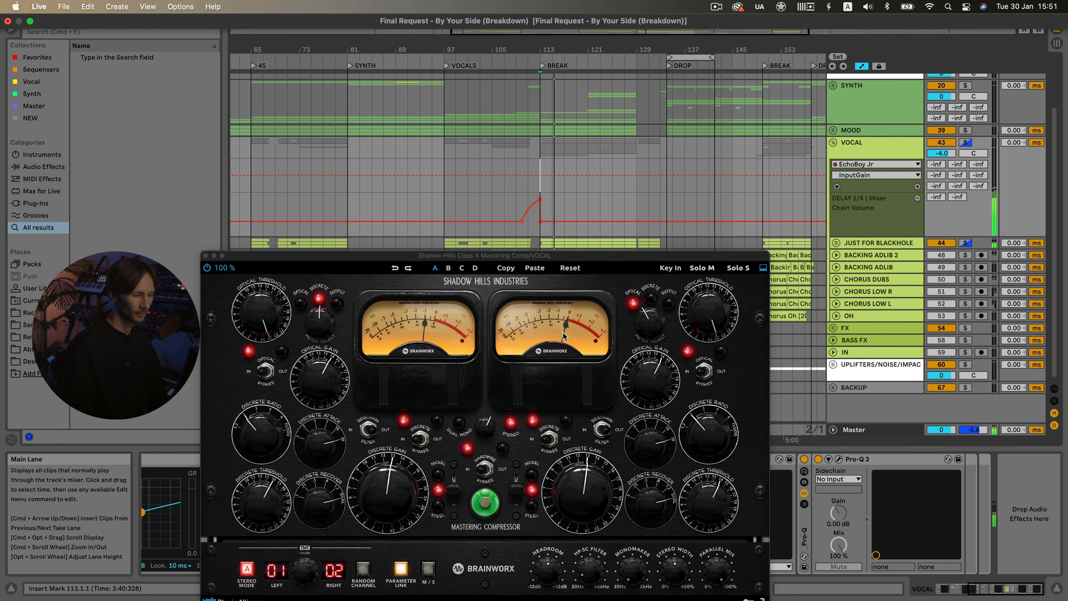
key(space)
key(super+alt+p)
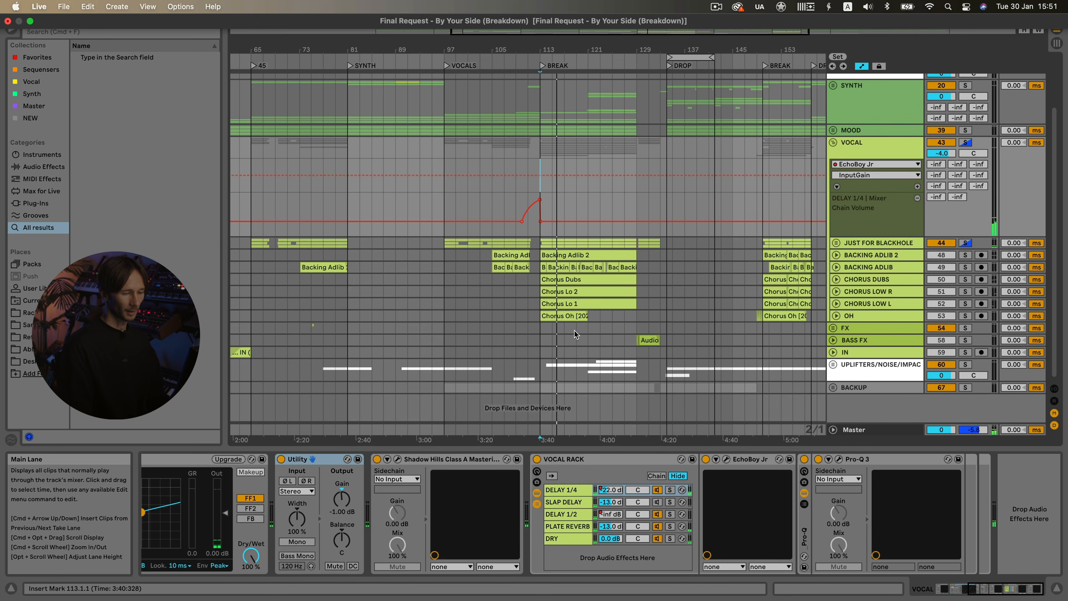
- Select the DELAY 1/4 chain of the VOCAL RACK and inspect its EchoBoy Jr settings
click(487, 459)
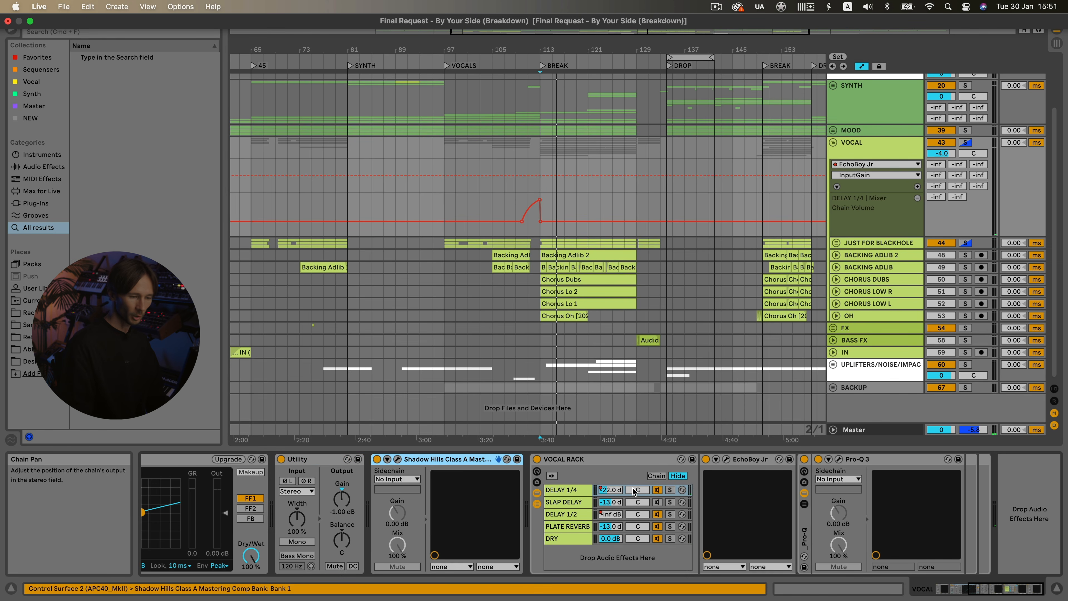
click(568, 490)
click(567, 490)
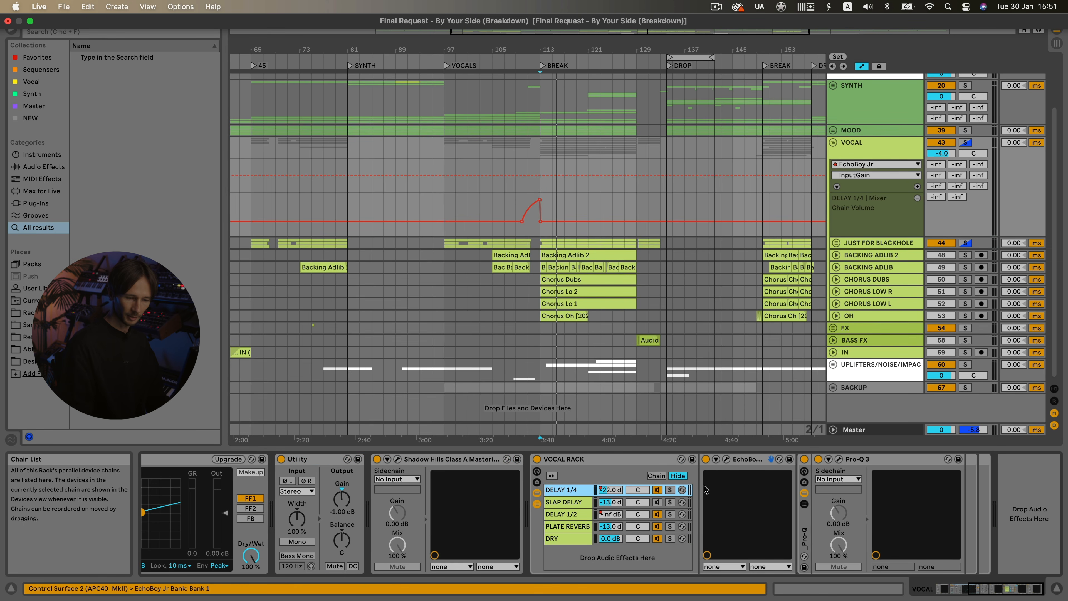
click(726, 458)
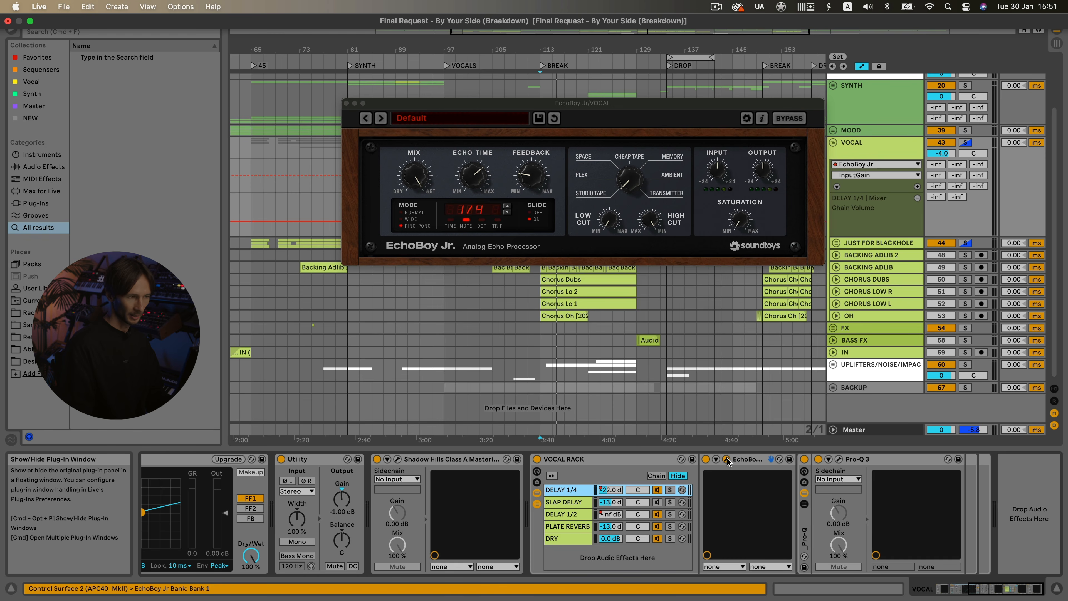
key(super+alt+p)
key(super+alt+p)
key(super+alt+p)
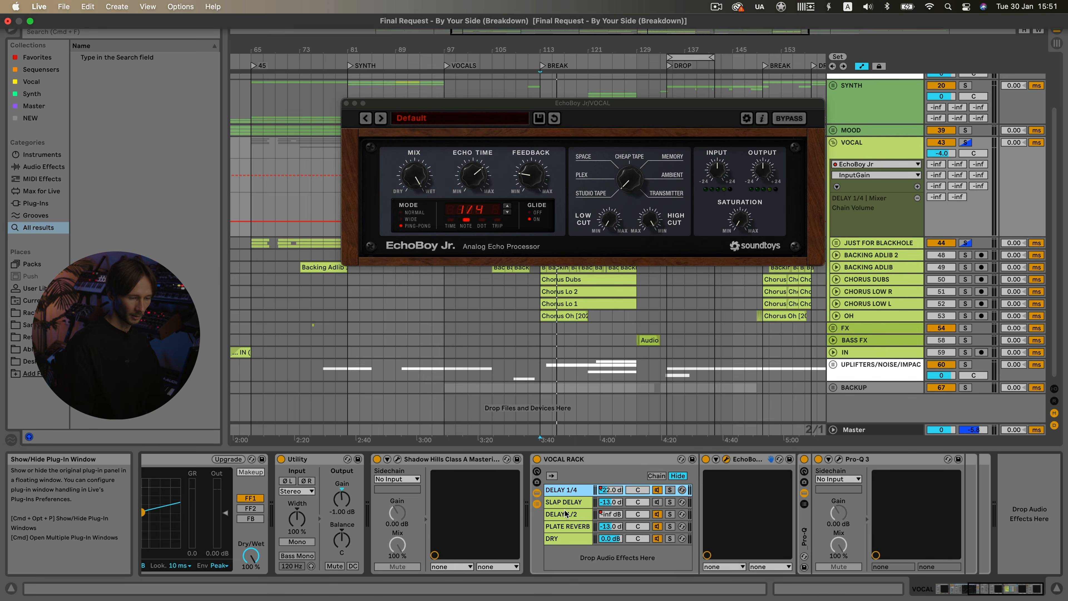
- Inspect the echo plug-ins on the SLAP DELAY and DELAY 1/2 chains of the VOCAL RACK
click(569, 502)
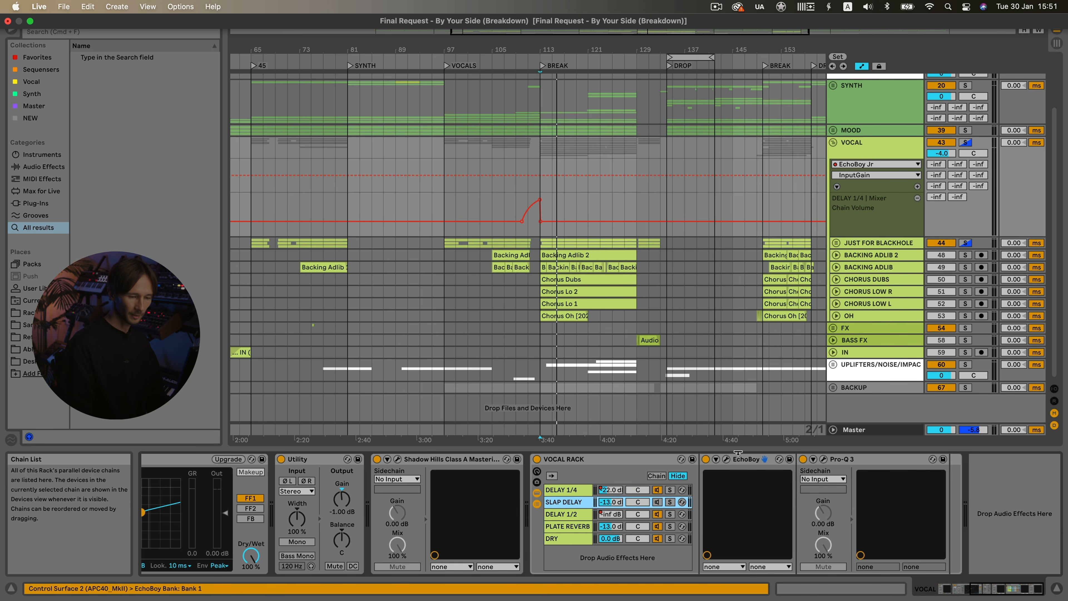
click(728, 459)
click(565, 514)
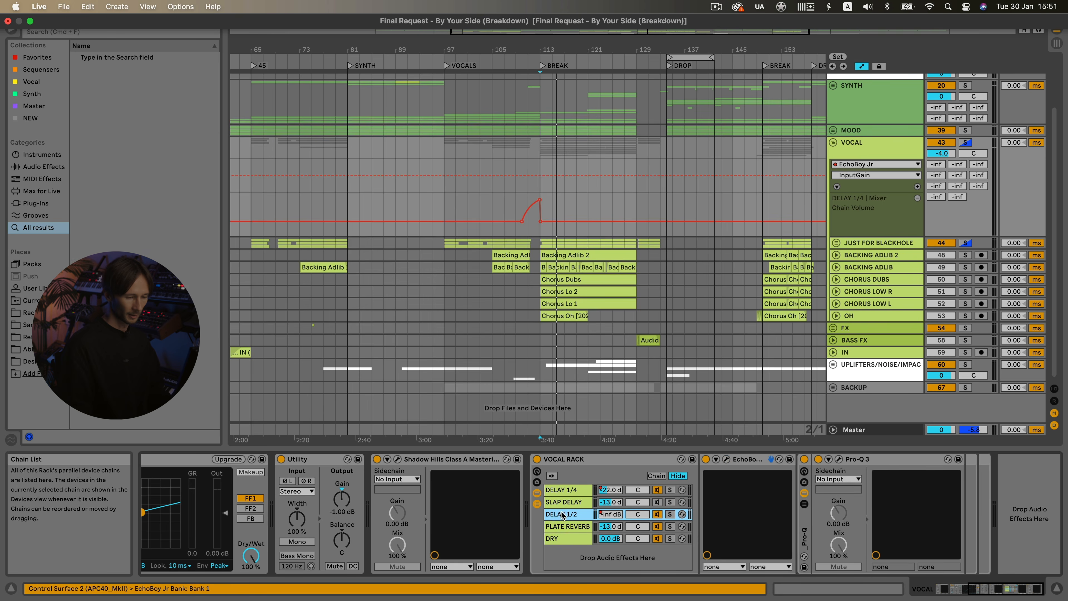
click(731, 458)
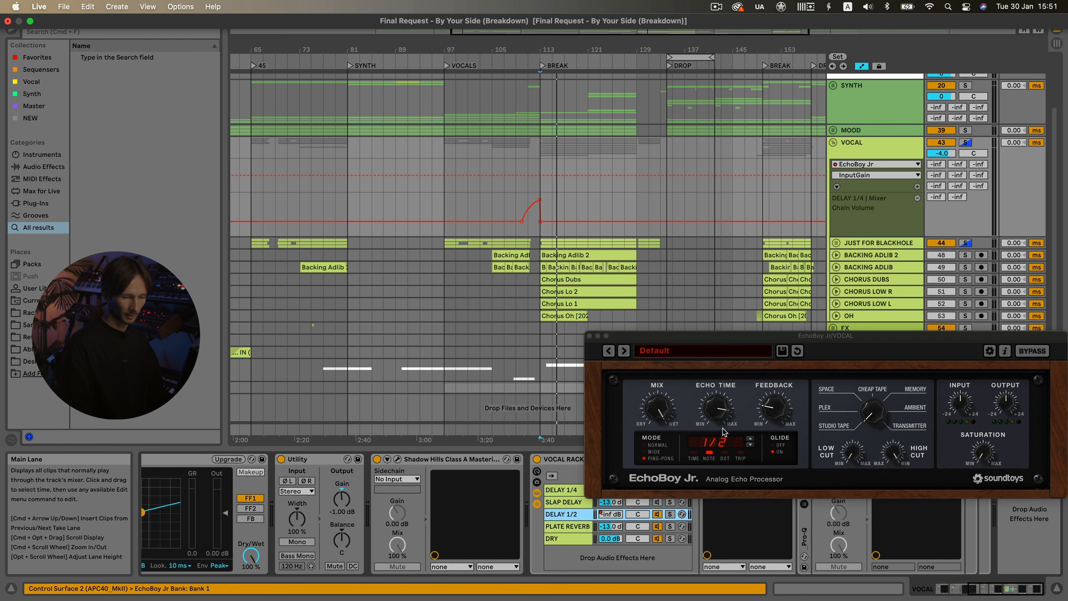
- Inspect ValhallaVintageVerb on the PLATE REVERB chain of the VOCAL RACK and check the DRY chain
click(565, 526)
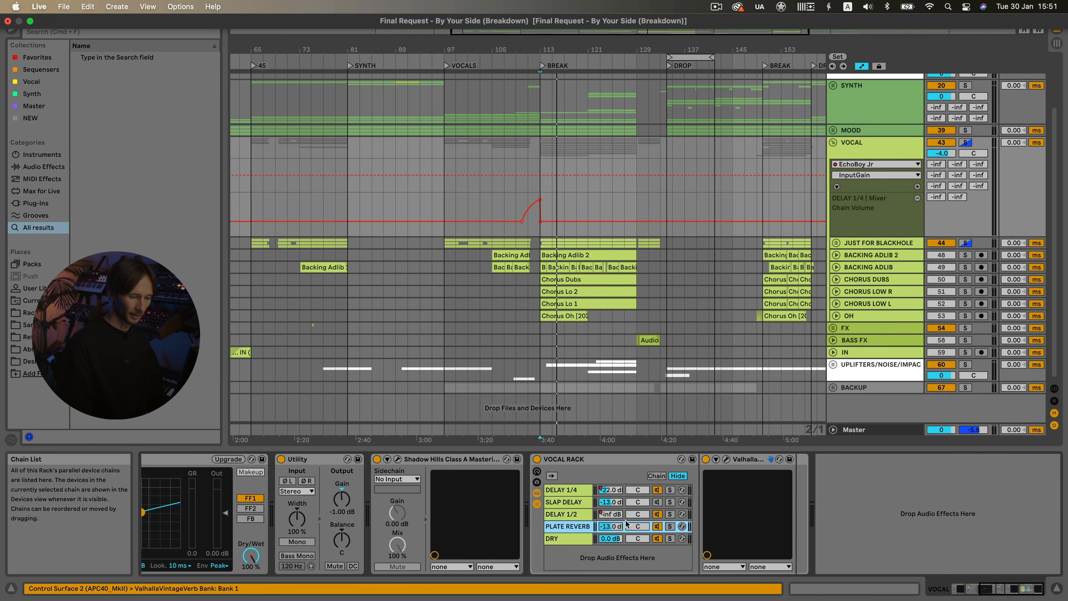
click(726, 459)
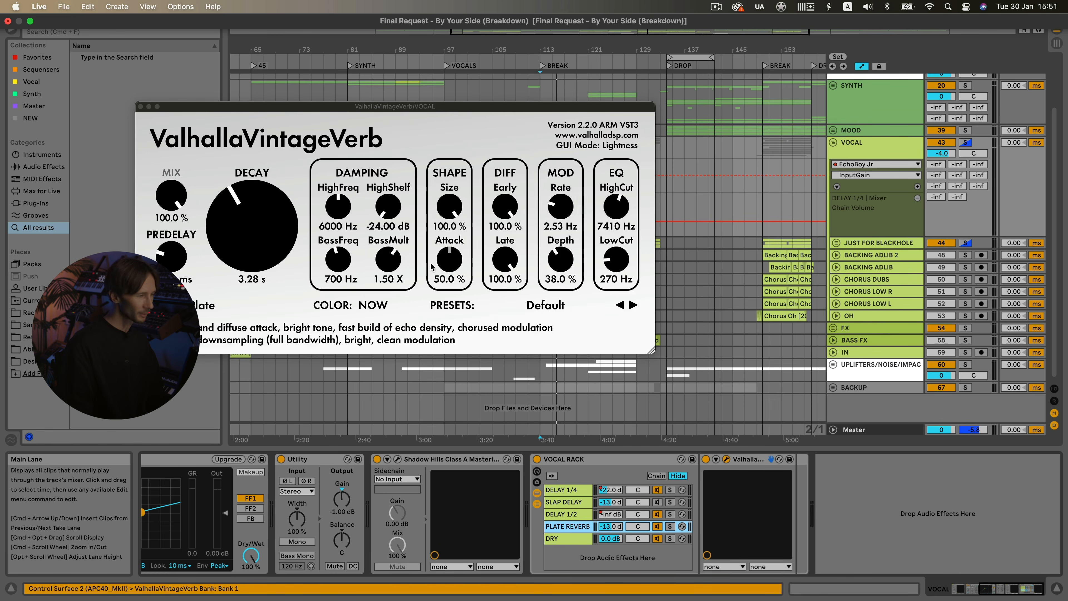
click(141, 107)
click(562, 539)
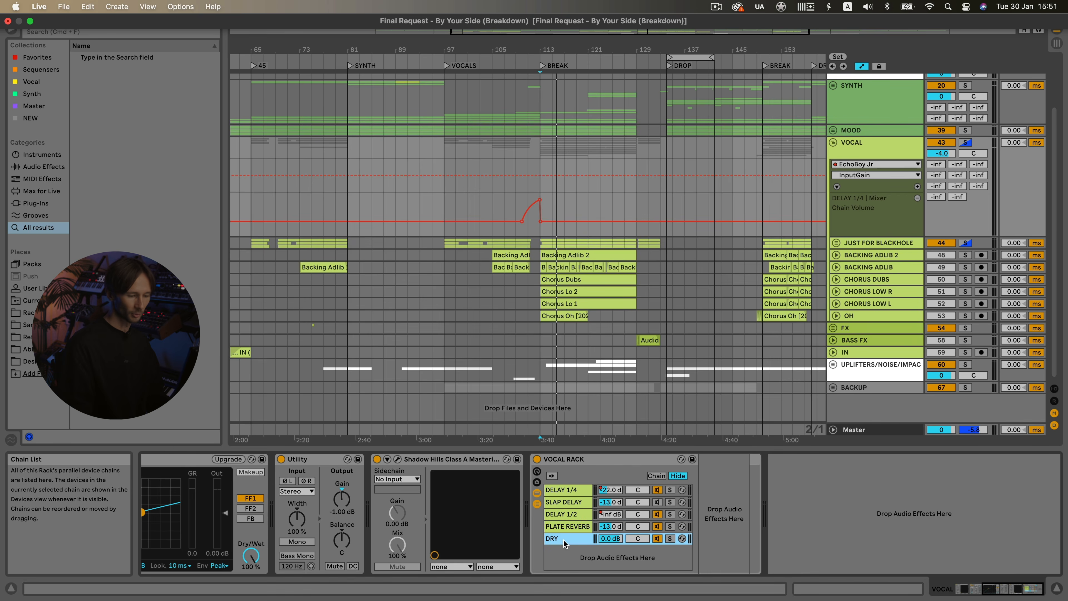
- Show the chain volume automation of DELAY 1/4 and DELAY 1/2 on the VOCAL group across the arrangement
click(610, 490)
scroll(471, 238, down, 3)
click(610, 515)
scroll(416, 218, up, 3)
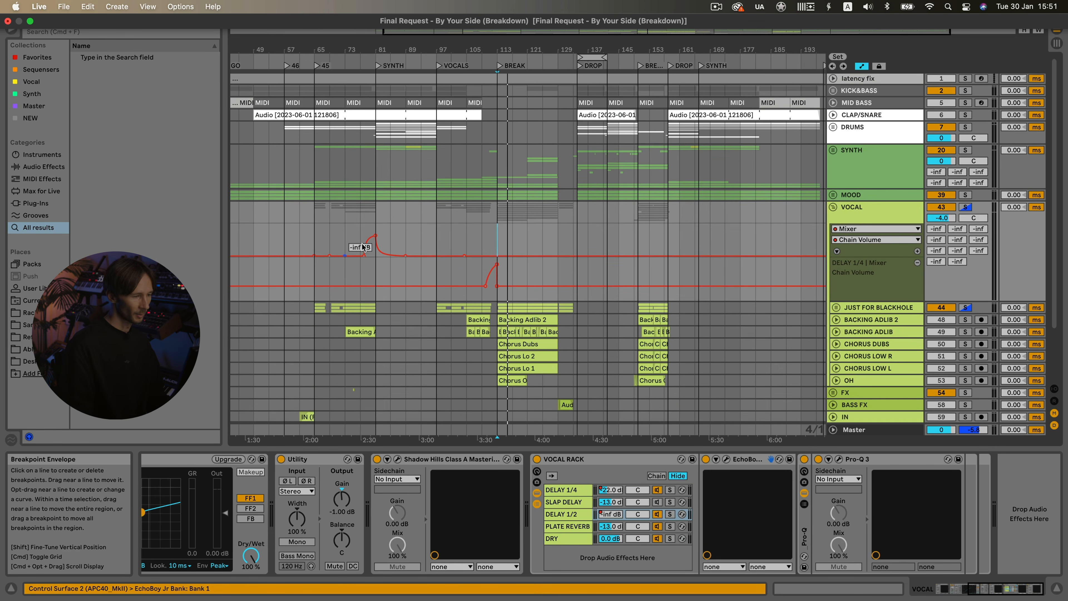
- Fold VOCAL, unfold the FX group and solo it, and play the VOX FX clip from bar 75
click(832, 201)
click(520, 255)
scroll(362, 261, up, 10)
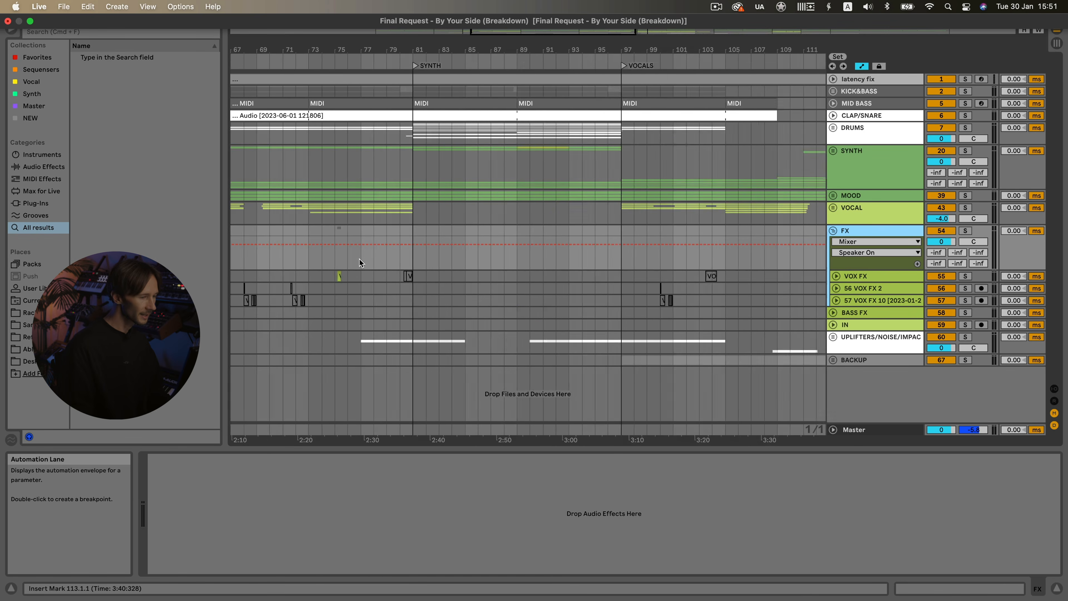
click(510, 276)
click(965, 231)
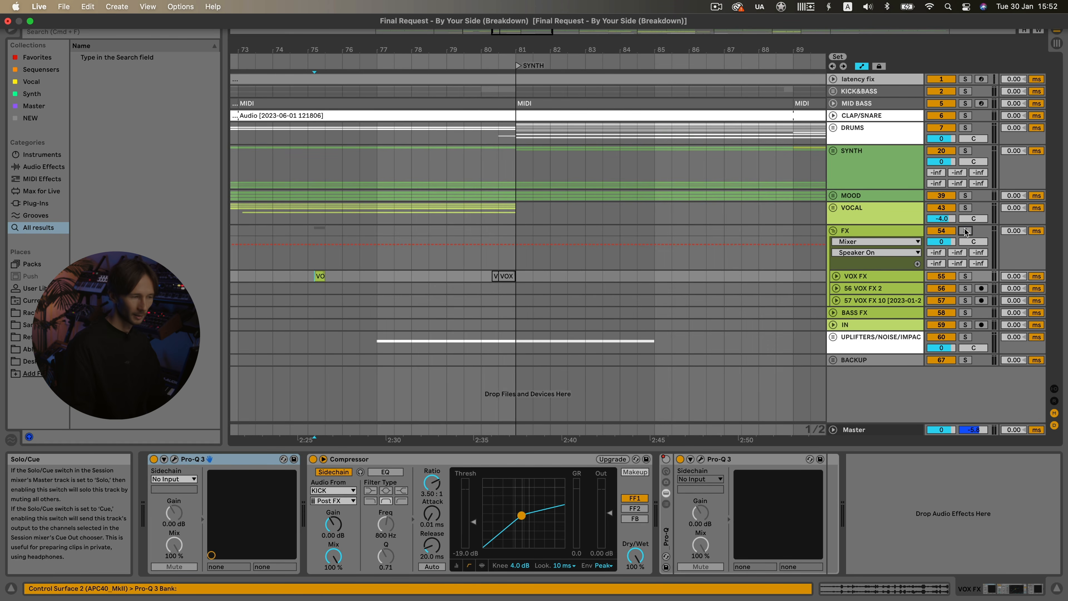
key(space)
- Play the soloed FX group from bar 67 to hear the clips on both lower VOX FX tracks
scroll(513, 278, down, 5)
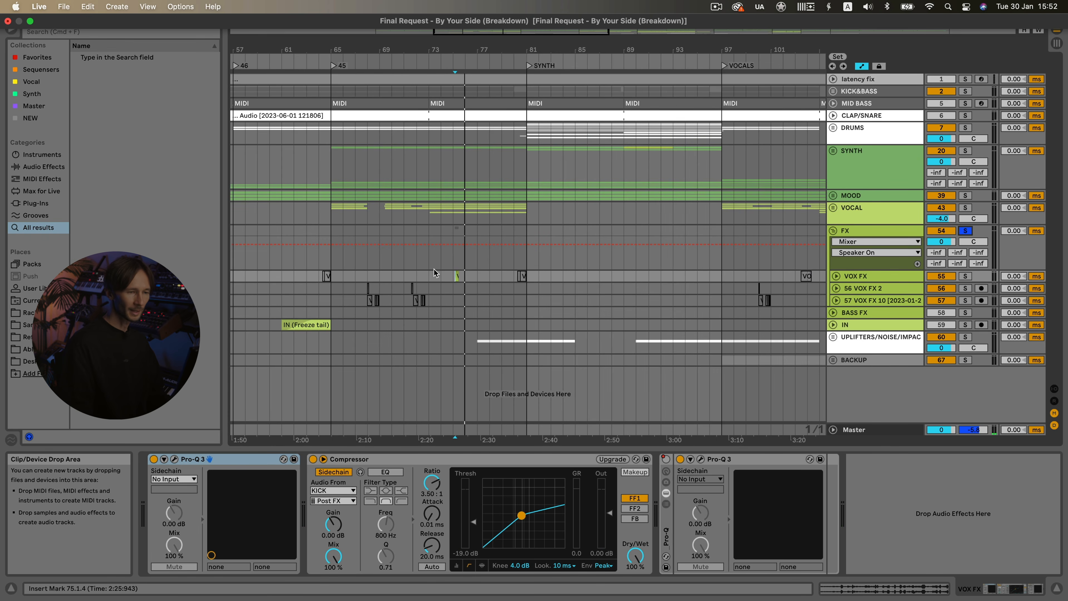
scroll(400, 263, down, 5)
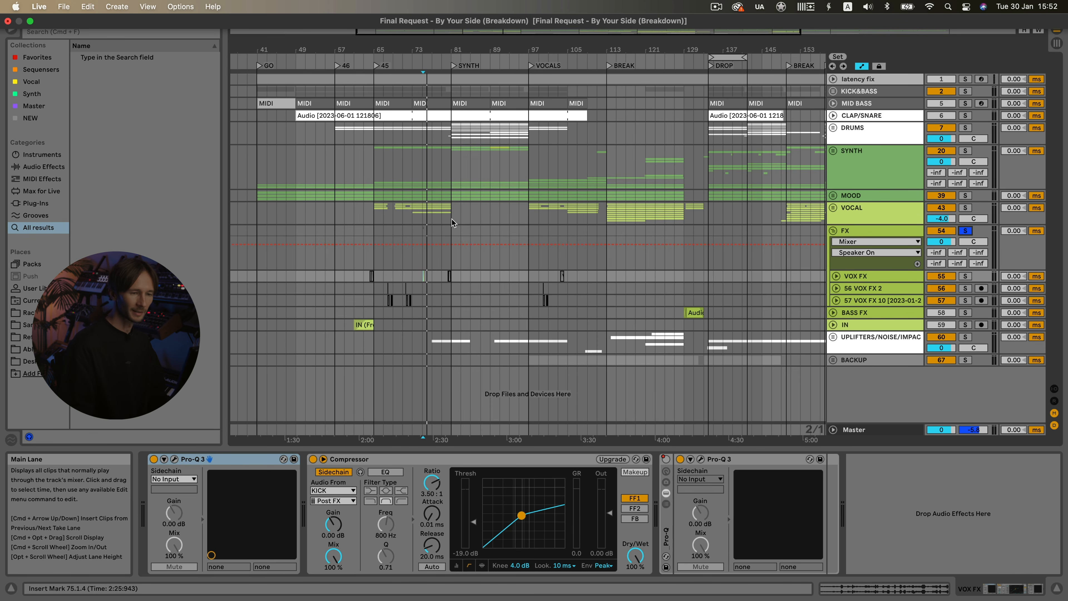
click(388, 278)
key(space)
scroll(383, 278, up, 8)
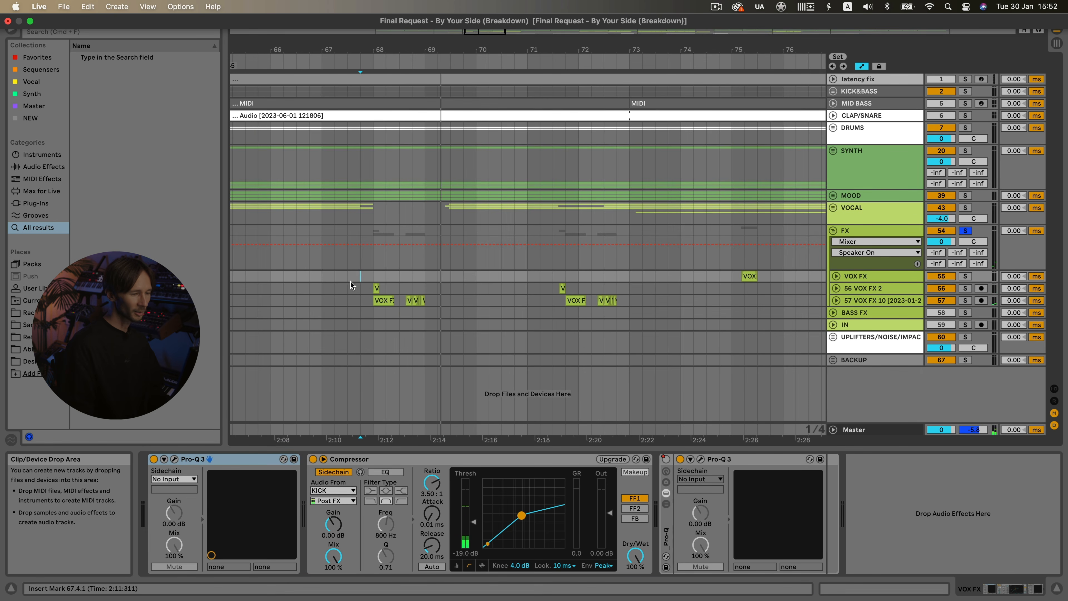
- Deactivate the clips on the two lower VOX FX tracks between bars 67 and 73
click(347, 299)
drag(336, 293, 655, 313)
click(759, 277)
- Temporarily activate the VOX FX clips just before the SYNTH marker at bar 81 and play them with the FX group soloed
scroll(423, 280, down, 8)
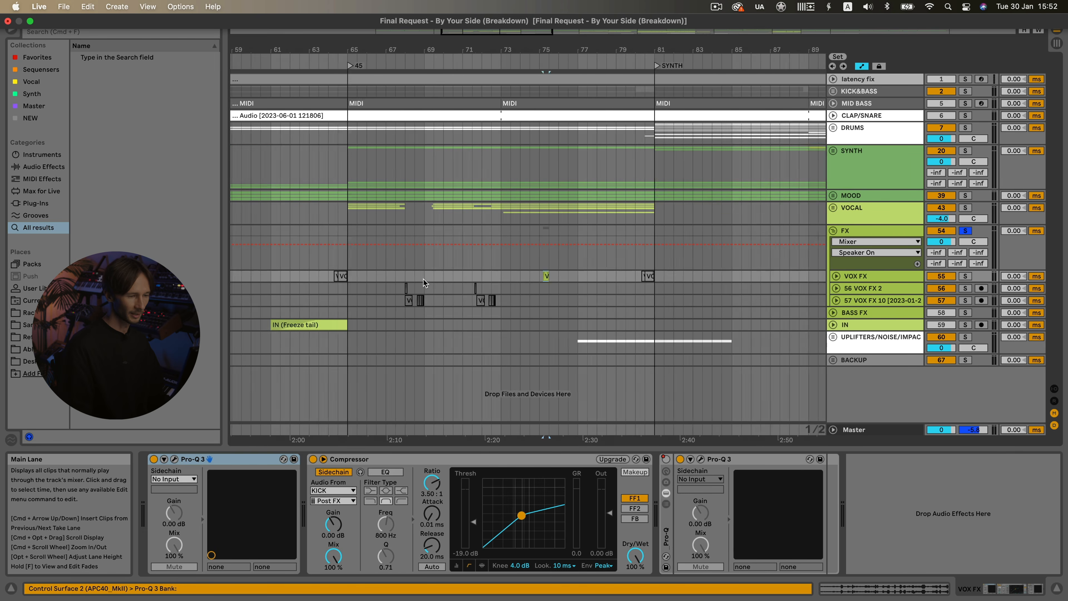
scroll(499, 278, up, 5)
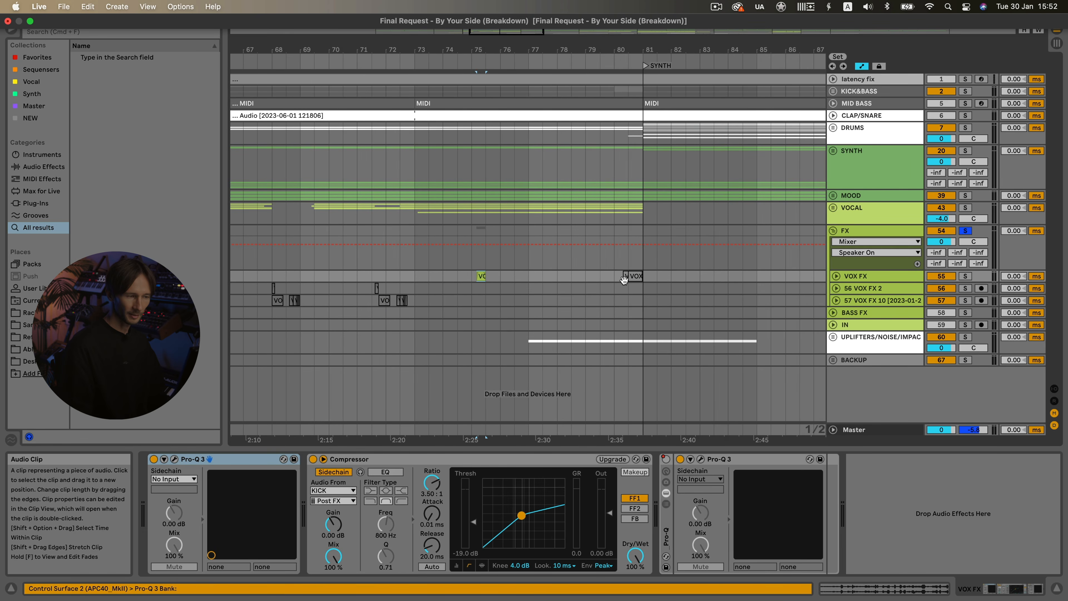
drag(608, 280, 689, 281)
key(space)
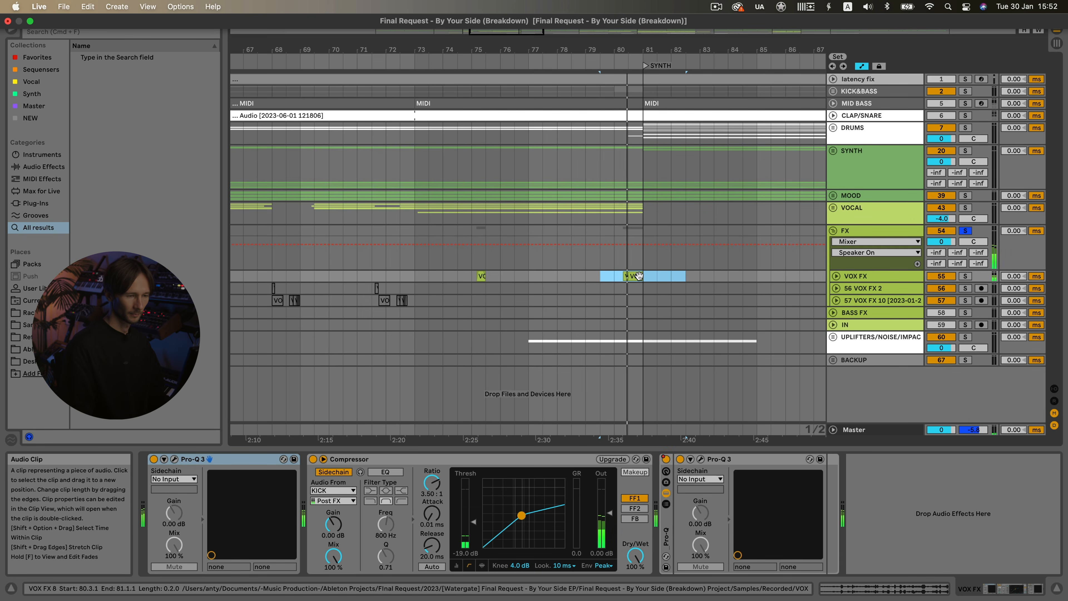
drag(663, 277, 592, 278)
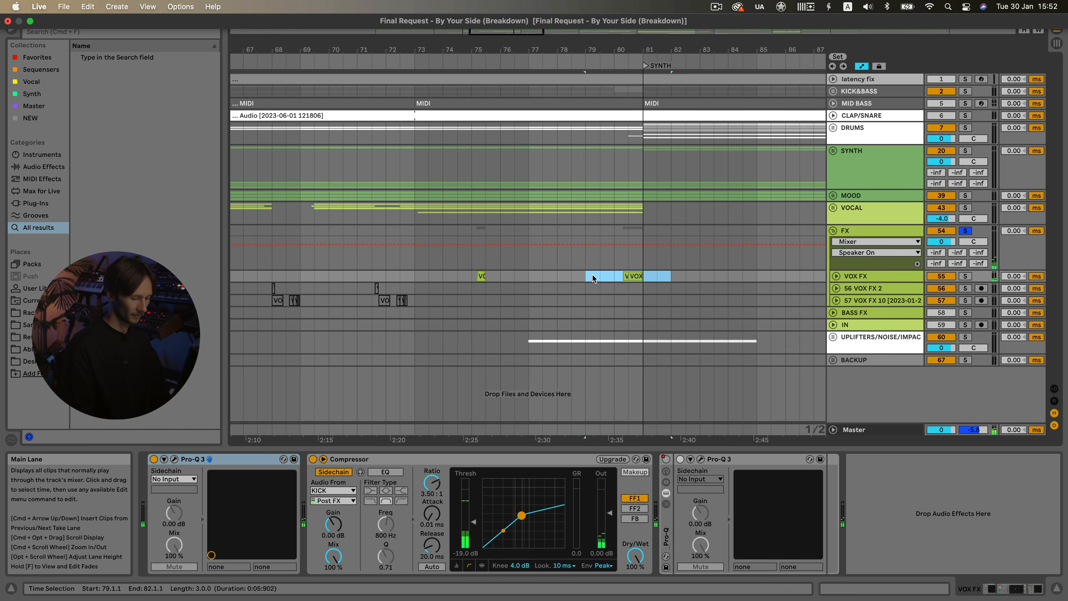
click(478, 276)
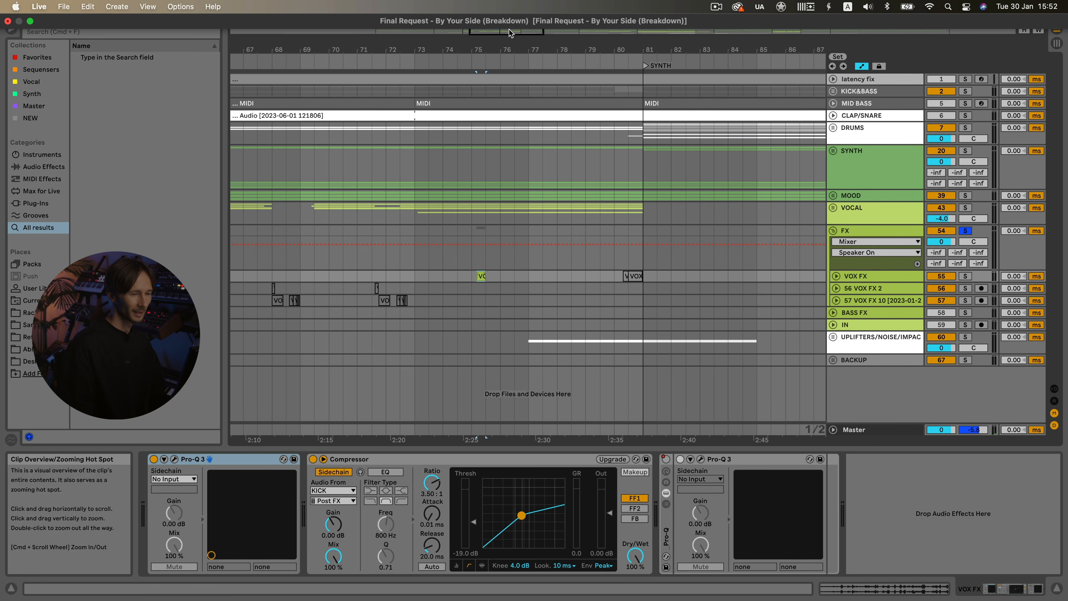
- Fold the FX group, unfold and solo BASS FX, and play its audio clips from bar 129
click(859, 243)
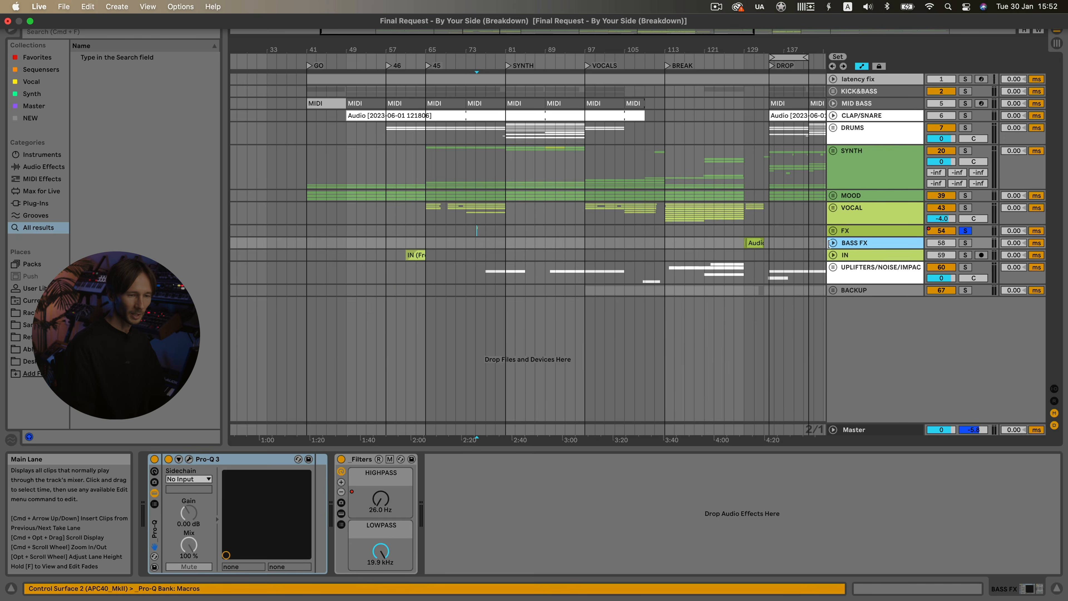
click(833, 242)
key(z)
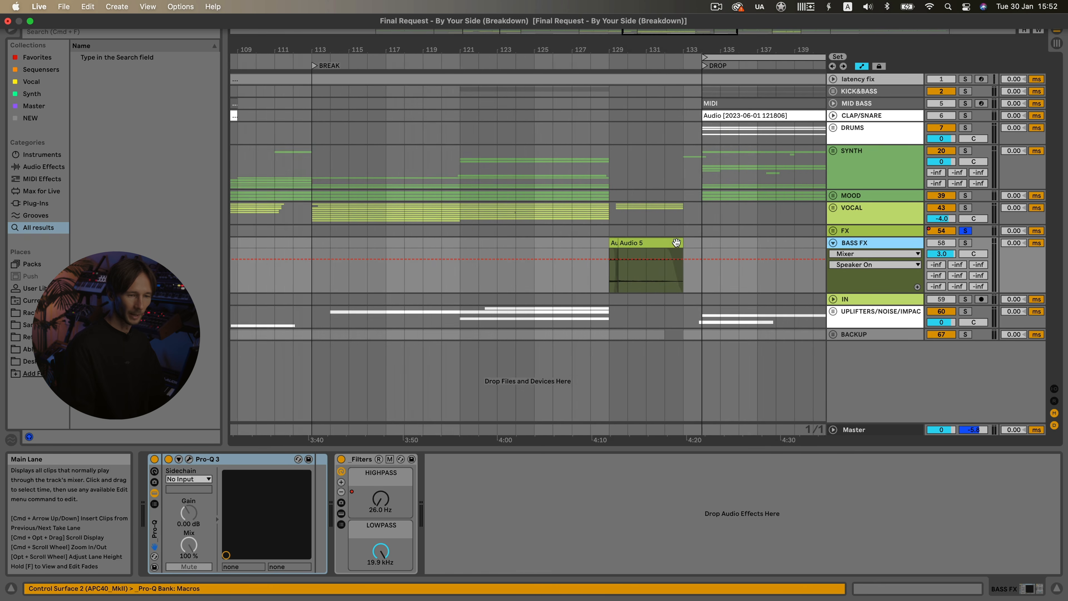
click(965, 243)
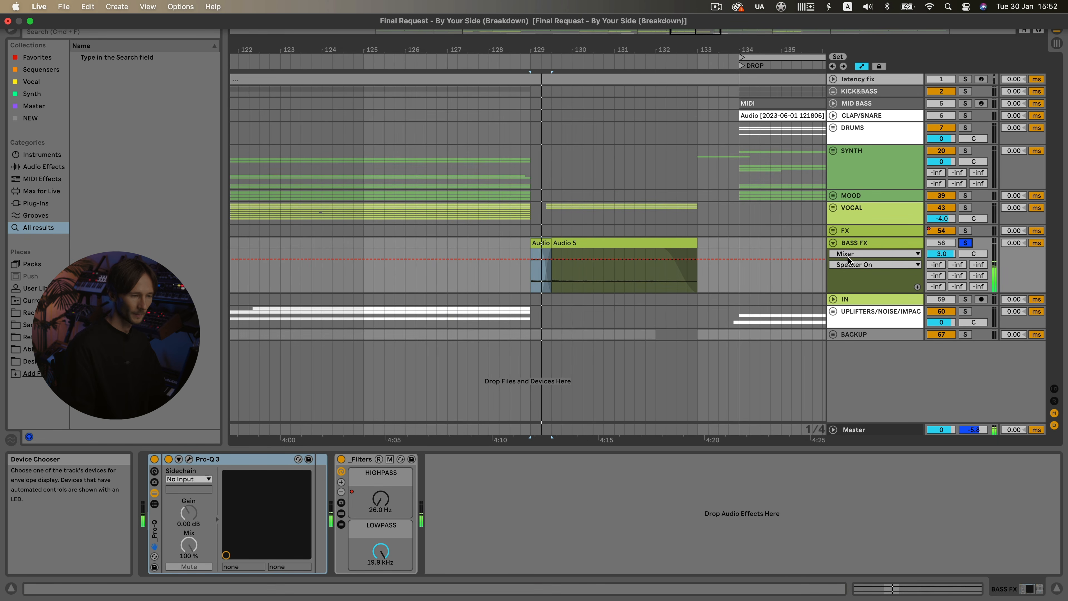
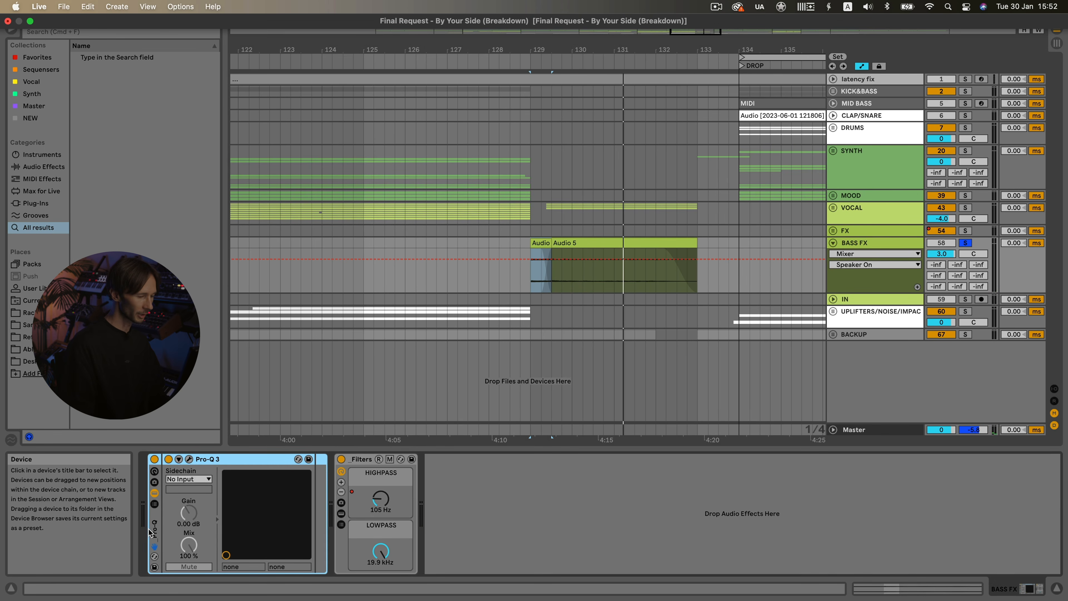
- Ungroup the rack around Pro-Q 3 on BASS FX and inspect the equaliser's low cut band
right_click(160, 504)
click(203, 459)
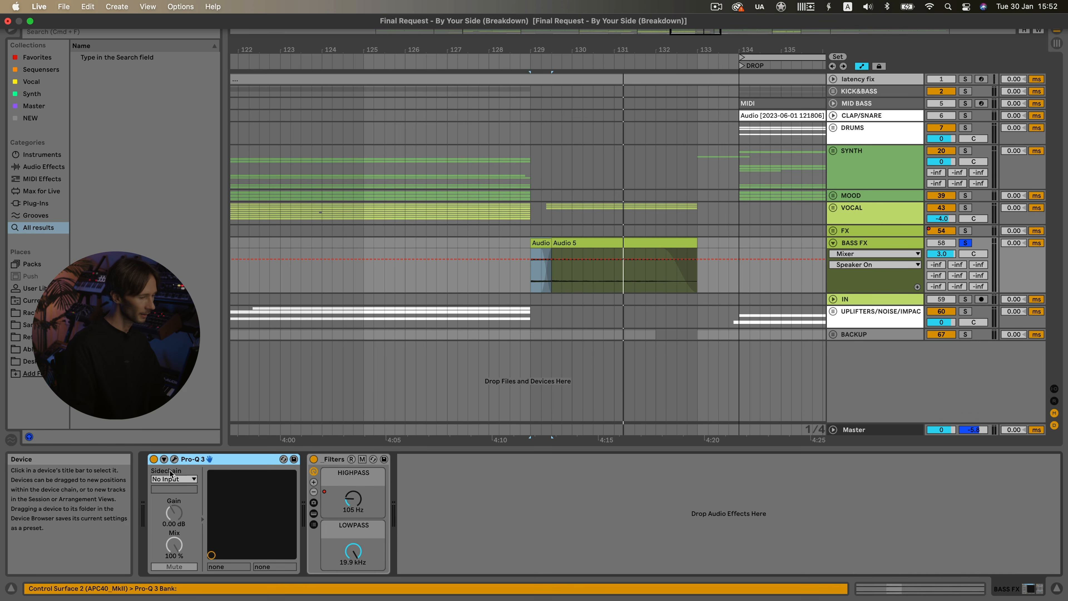
click(174, 459)
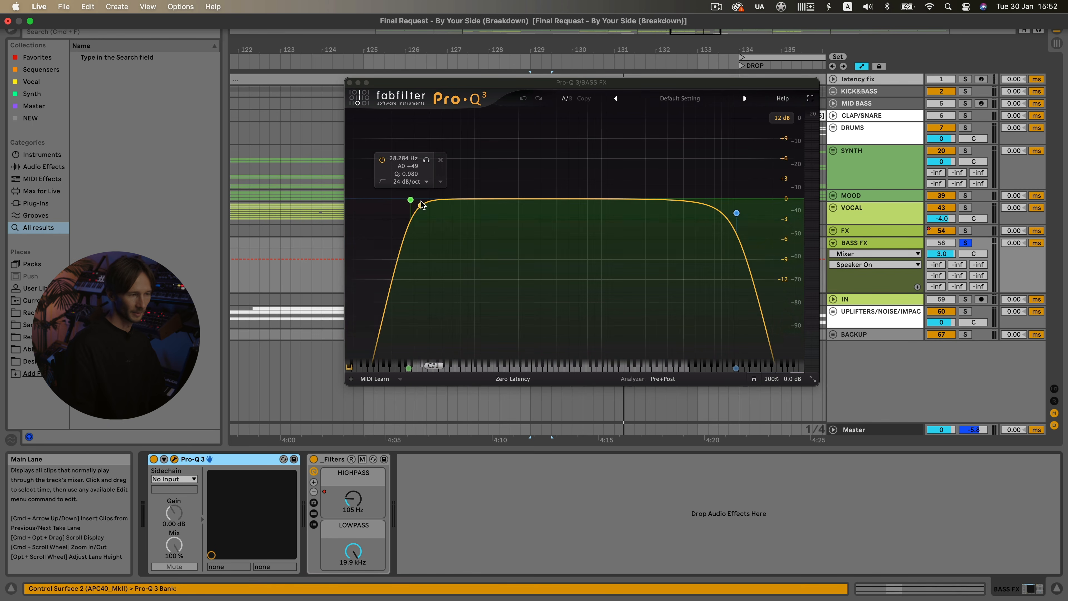
click(411, 200)
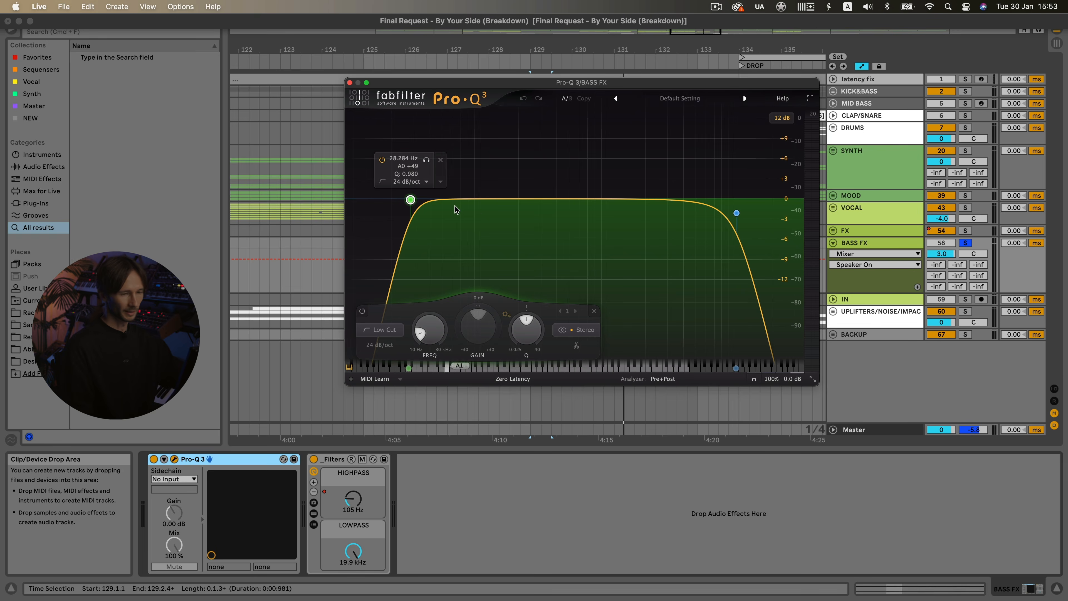
key(super+alt+p)
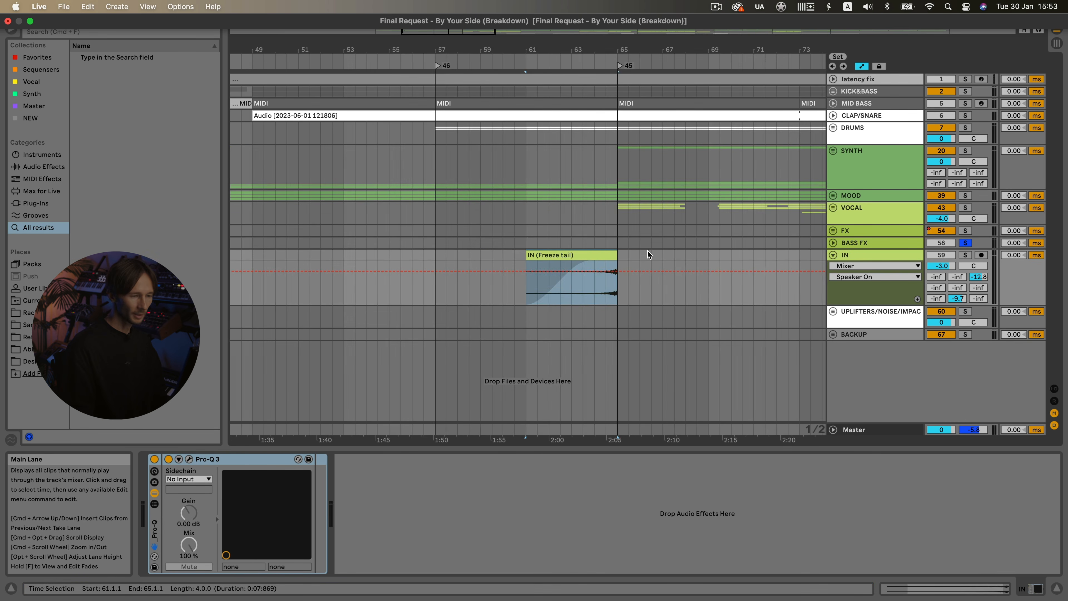
- Solo the IN track, play the end of its freeze-tail clip before bar 65, and fold the track
click(591, 243)
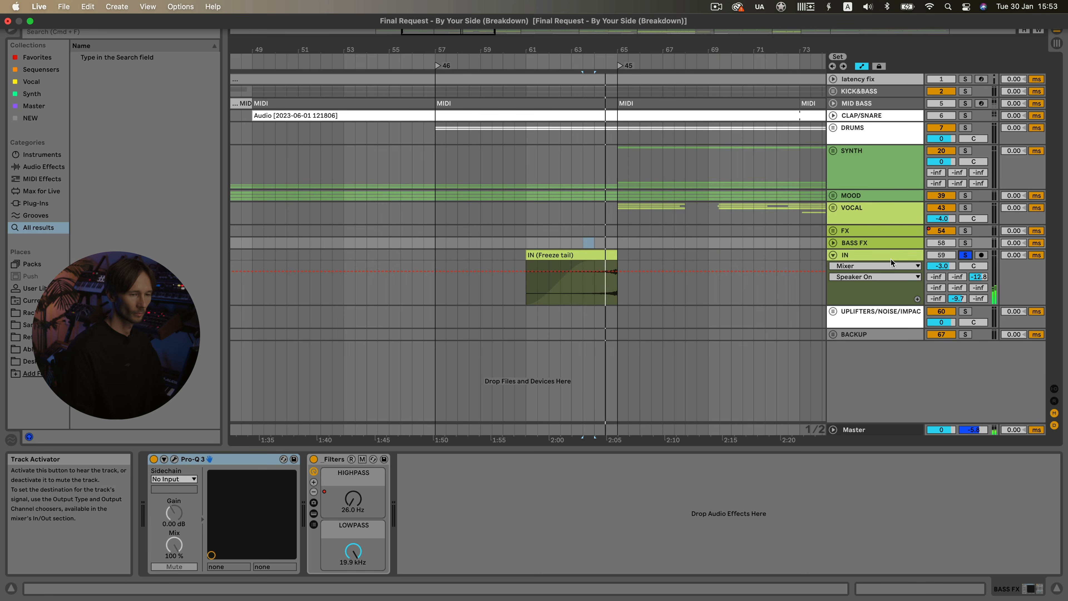
click(685, 286)
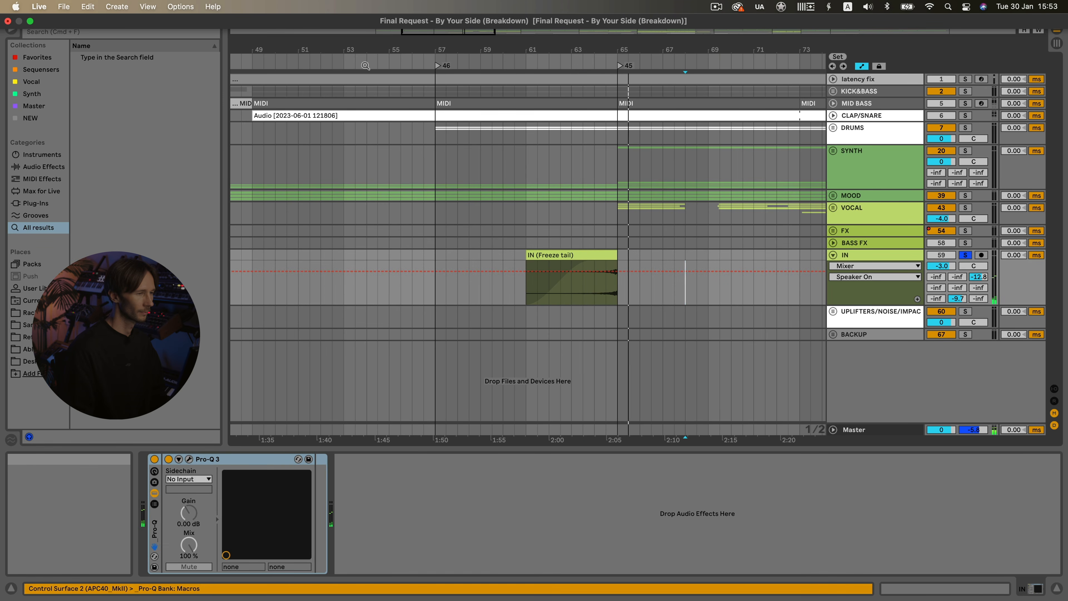
key(Left)
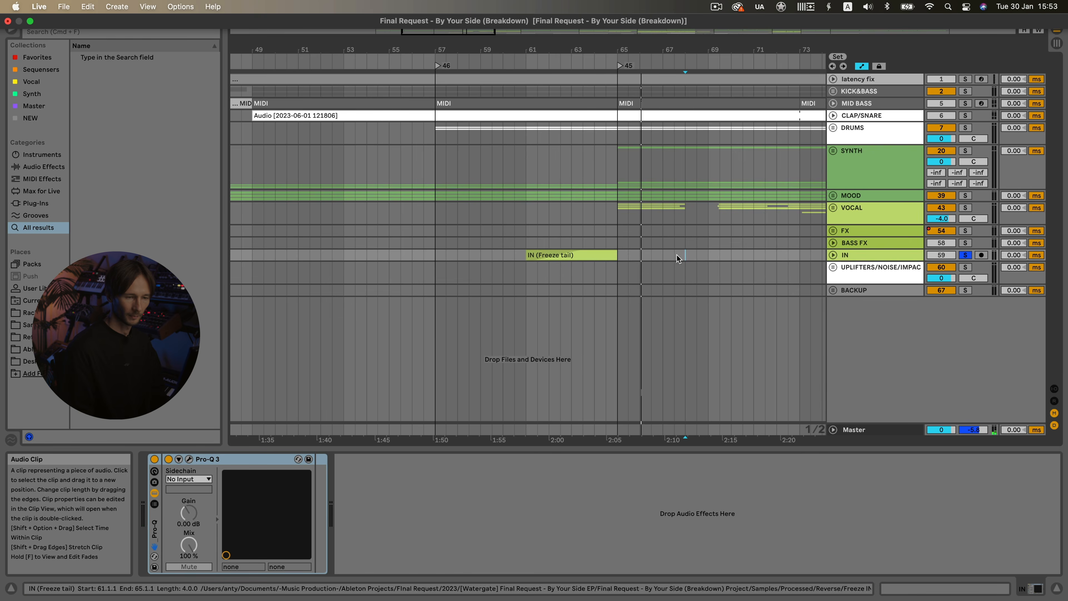
- Unfold the UPLIFTERS/NOISE/IMPACTS group and show the waveform of the MID UPLIFTER track
click(837, 276)
click(833, 268)
key(w)
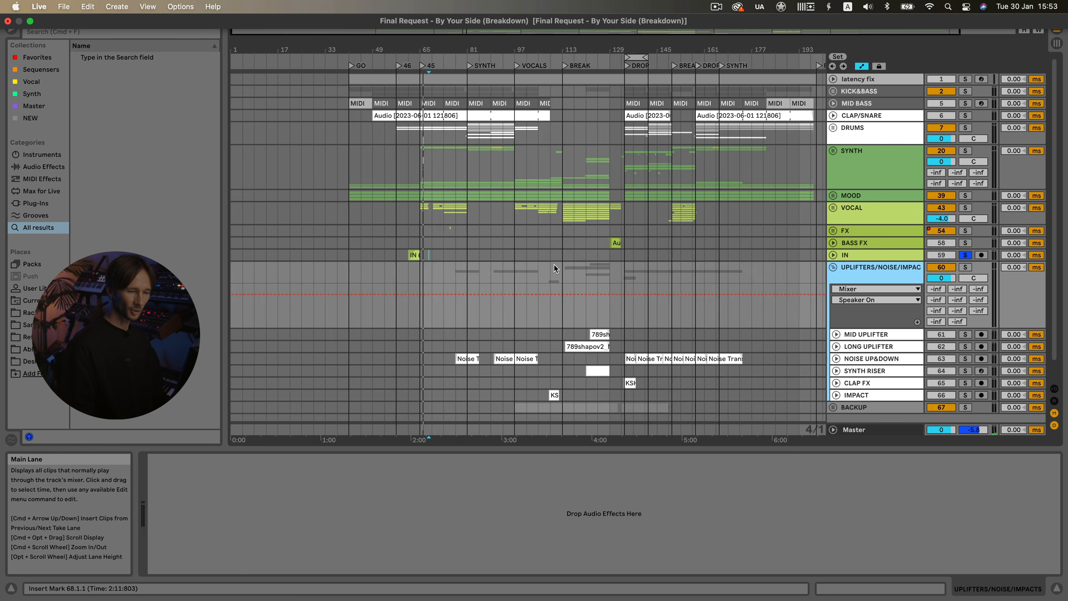
scroll(588, 289, down, 3)
scroll(590, 290, up, 5)
click(530, 314)
click(835, 314)
scroll(809, 318, down, 3)
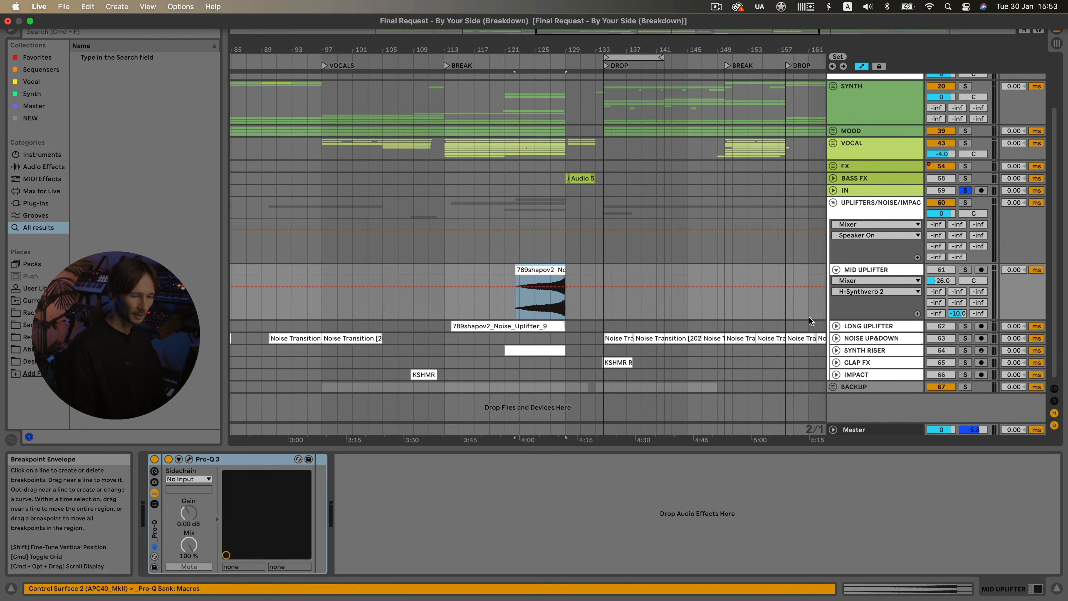
- Unfold LONG UPLIFTER and NOISE UP&DOWN to show their waveforms, reducing the height of NOISE UP&DOWN
click(836, 325)
scroll(835, 332, down, 3)
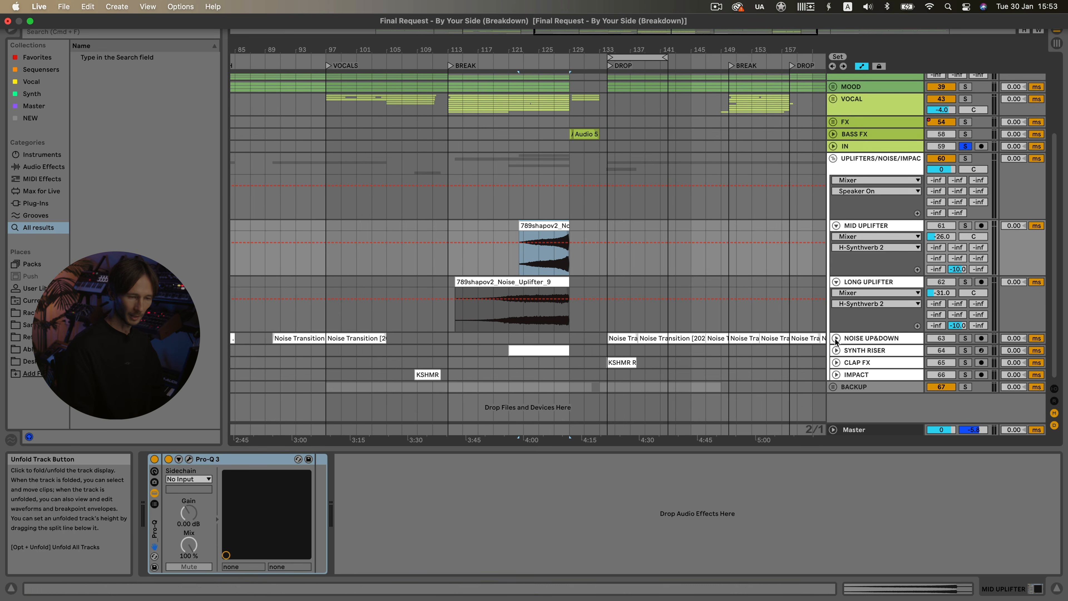
click(836, 339)
scroll(837, 341, down, 3)
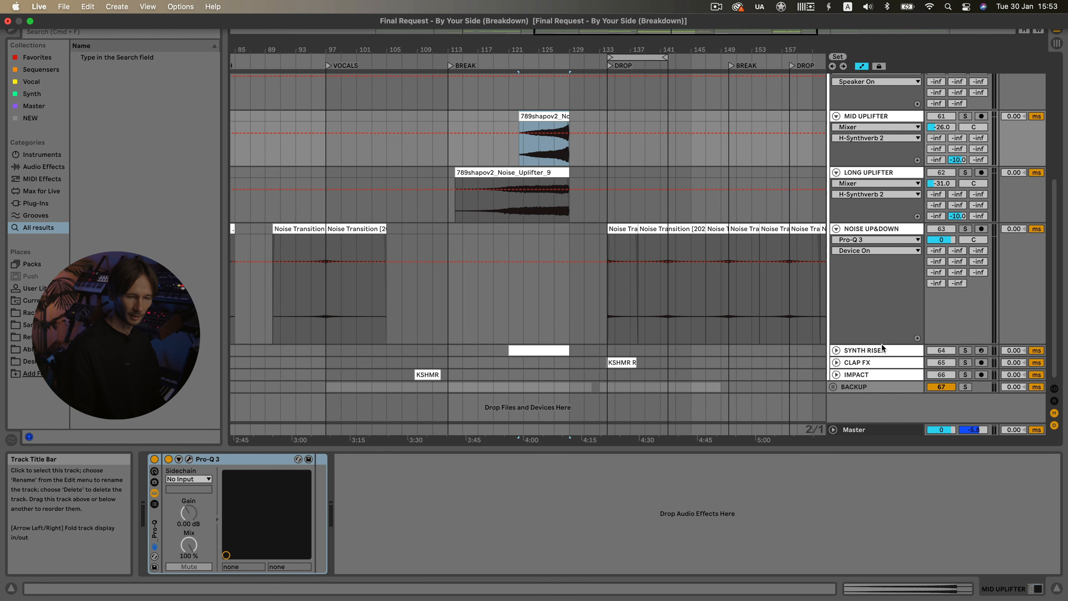
drag(881, 344, 882, 274)
- Solo the UPLIFTERS/NOISE/IMPACTS group with its uplifter, noise, clap and impact tracks active, and play from bar 127
scroll(957, 115, up, 2)
click(965, 97)
click(554, 135)
click(934, 324)
key(space)
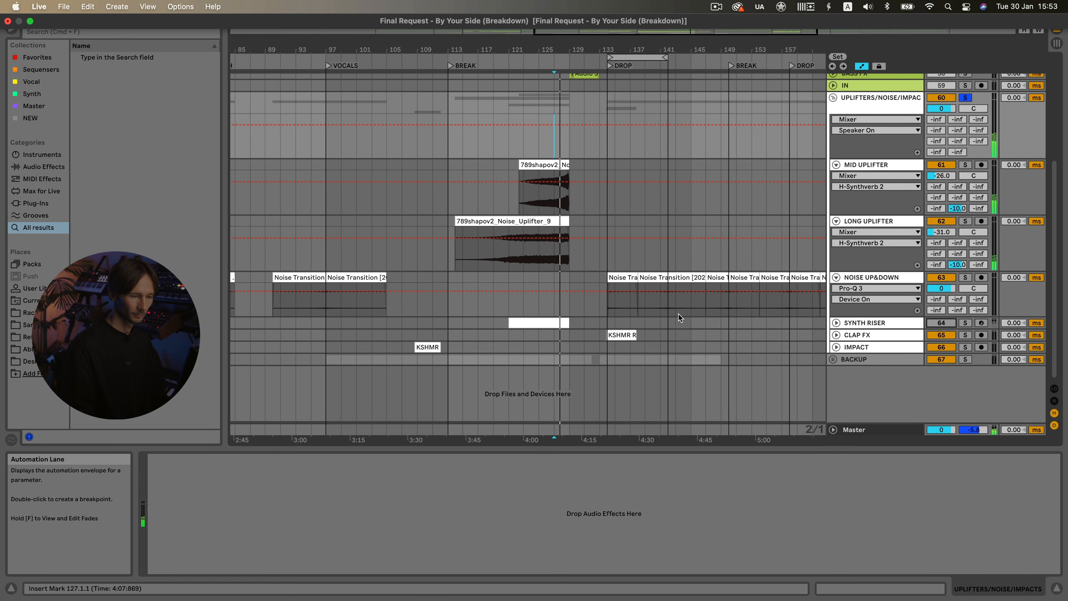
- Play the noise transition clips on NOISE UP&DOWN around the DROP section and check the track's plug-in windows
scroll(678, 318, up, 5)
click(639, 302)
key(space)
key(space)
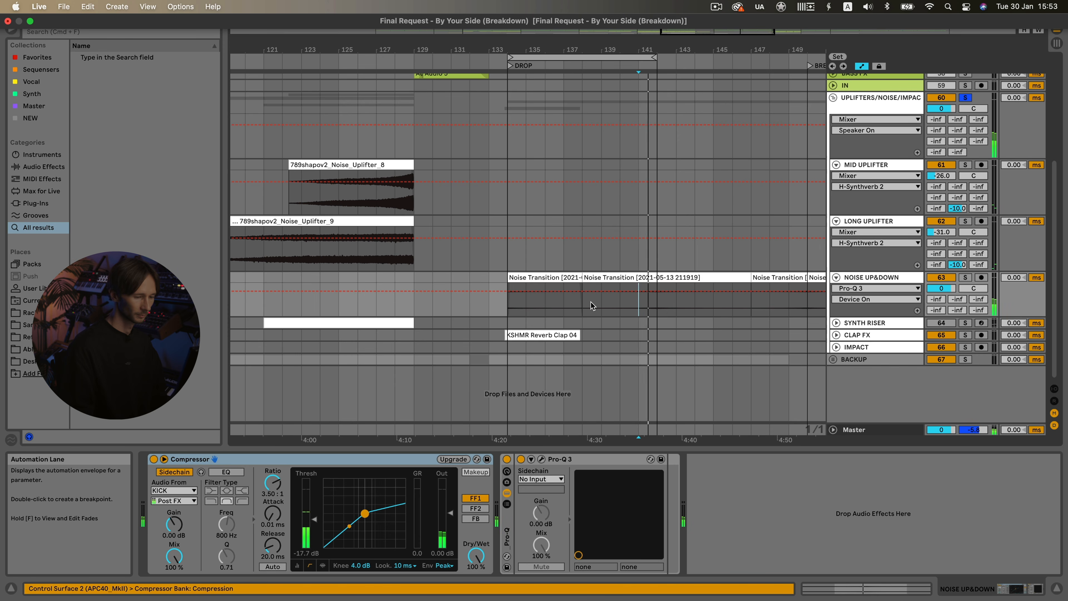
scroll(592, 306, down, 4)
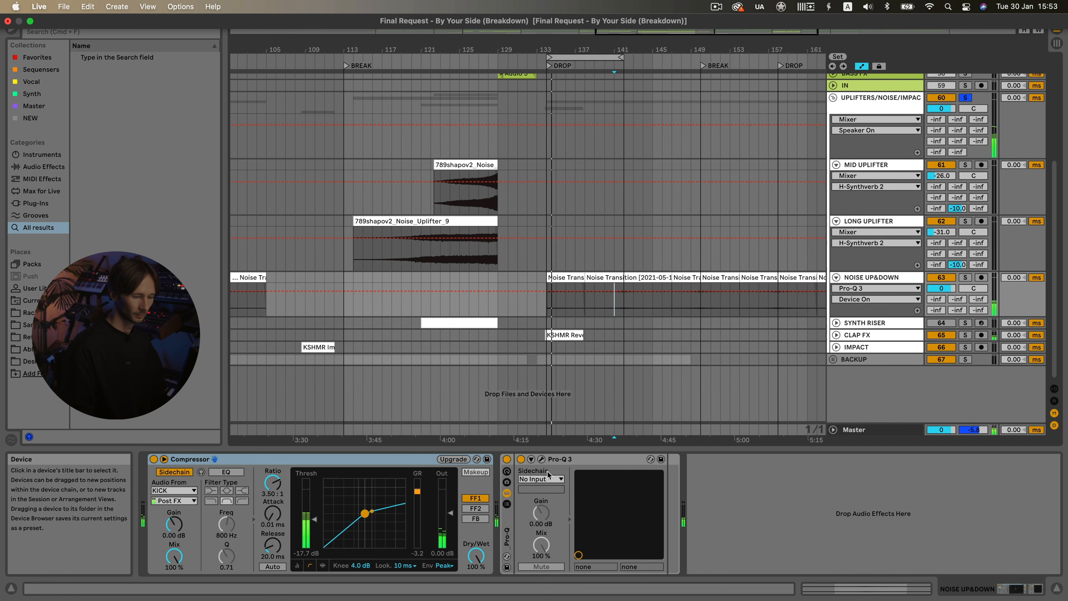
key(super+alt+p)
key(super+alt+p)
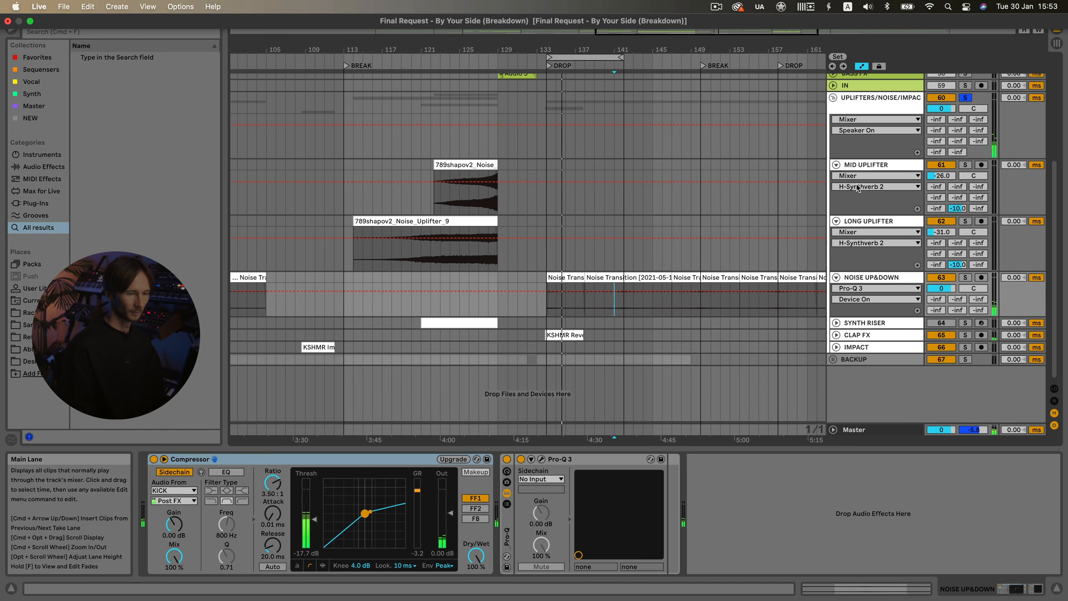
- Fold MID UPLIFTER, LONG UPLIFTER and NOISE UP&DOWN, and inspect the Sylenth1 instrument on SYNTH RISER
click(868, 221)
click(836, 164)
click(835, 176)
click(836, 189)
click(854, 202)
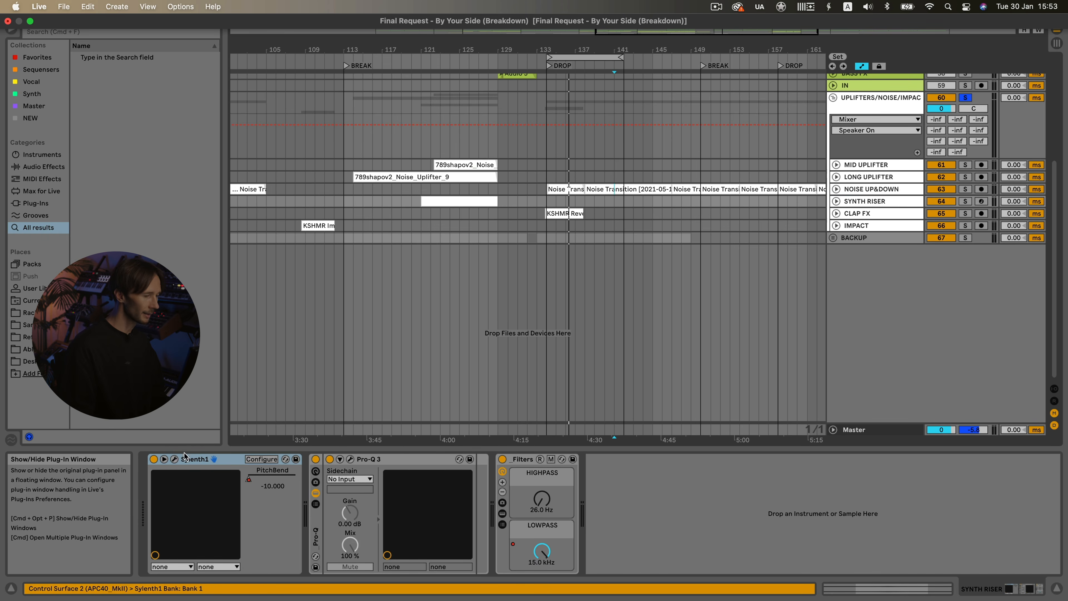
click(174, 459)
drag(428, 171, 411, 96)
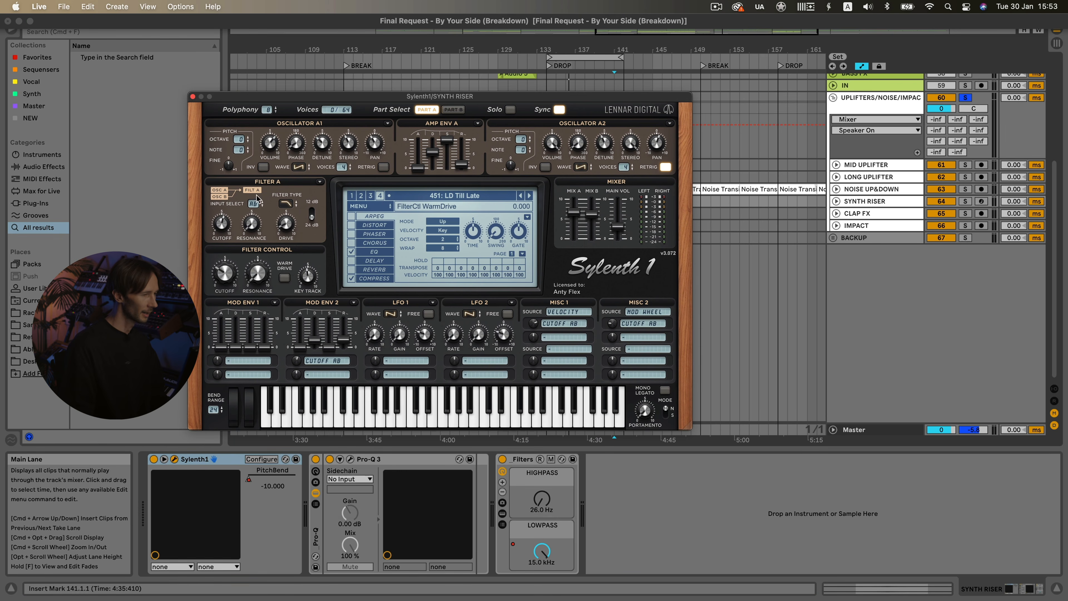
click(192, 97)
- Show the PitchBend automation of SYNTH RISER and inspect the notes in its MIDI clip
drag(813, 207, 812, 423)
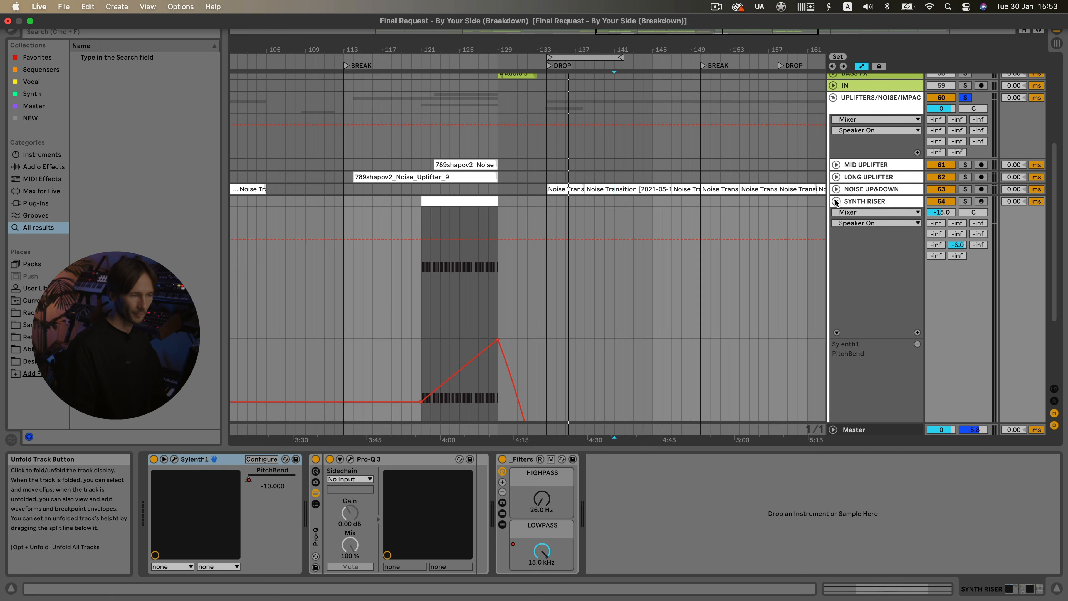
double_click(459, 202)
drag(395, 466, 433, 465)
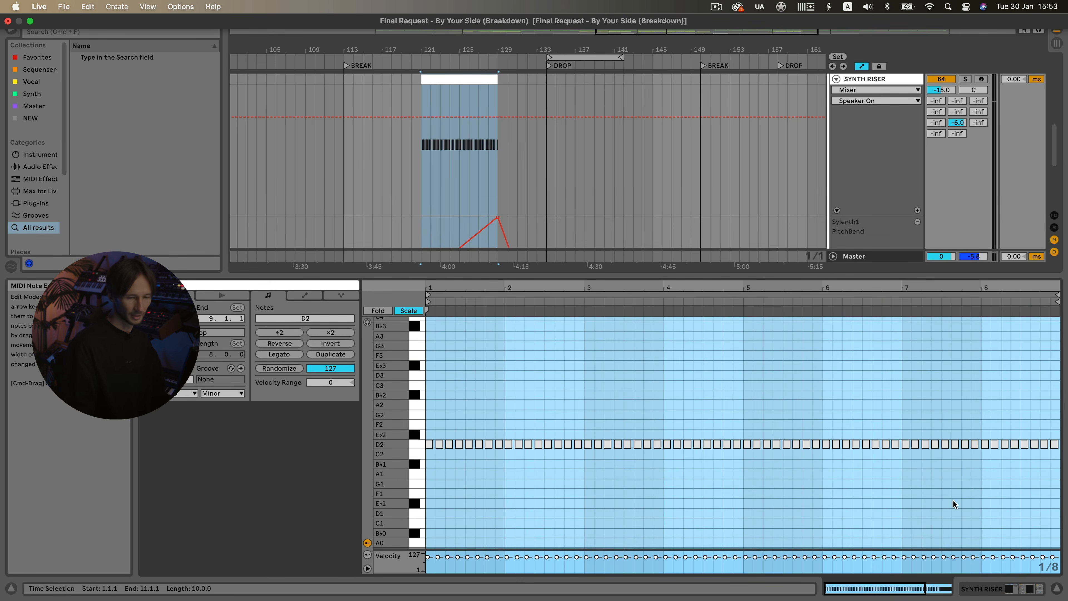
click(1057, 588)
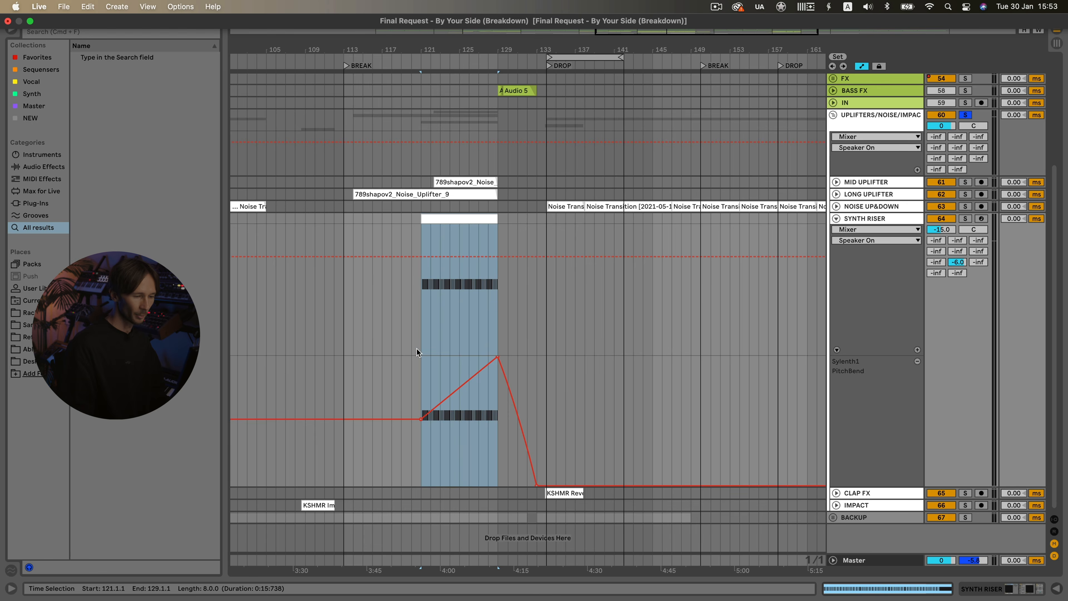
- Highlight SYNTH RISER's PitchBend automation from bar 121 to 130, solo the track and play from bar 126
drag(420, 365, 508, 366)
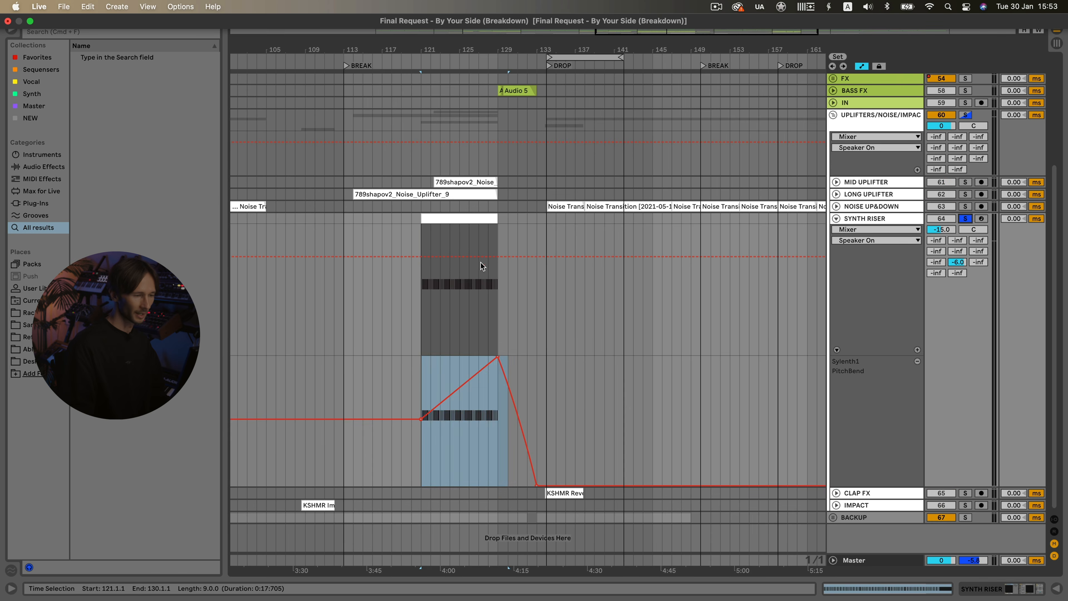
click(478, 266)
key(plus)
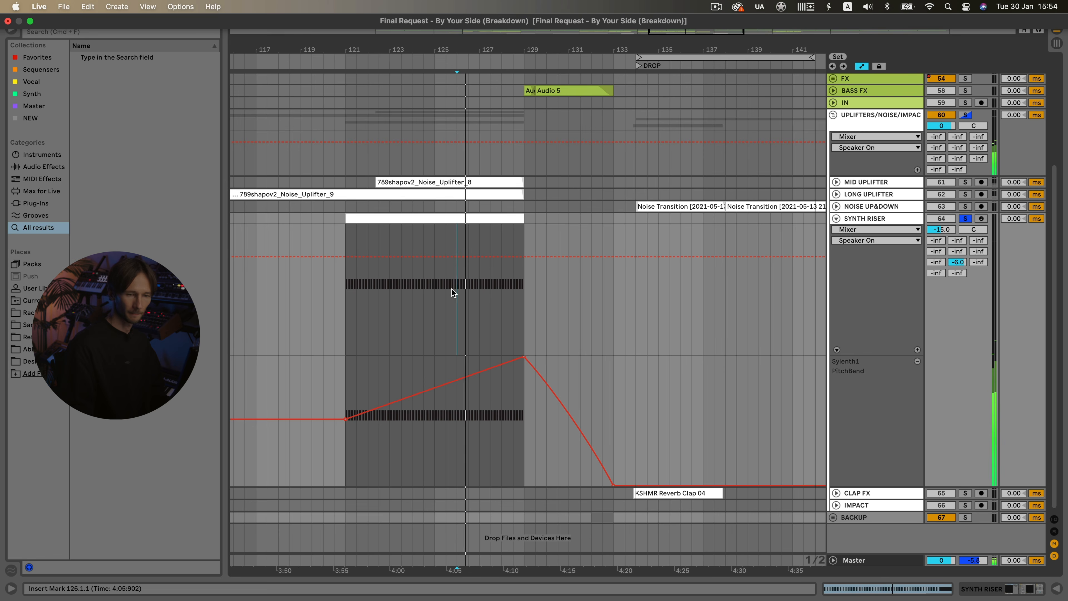
- Unsolo and fold SYNTH RISER and listen to it in the full mix, briefly toggling its solo
click(964, 218)
click(871, 219)
click(836, 219)
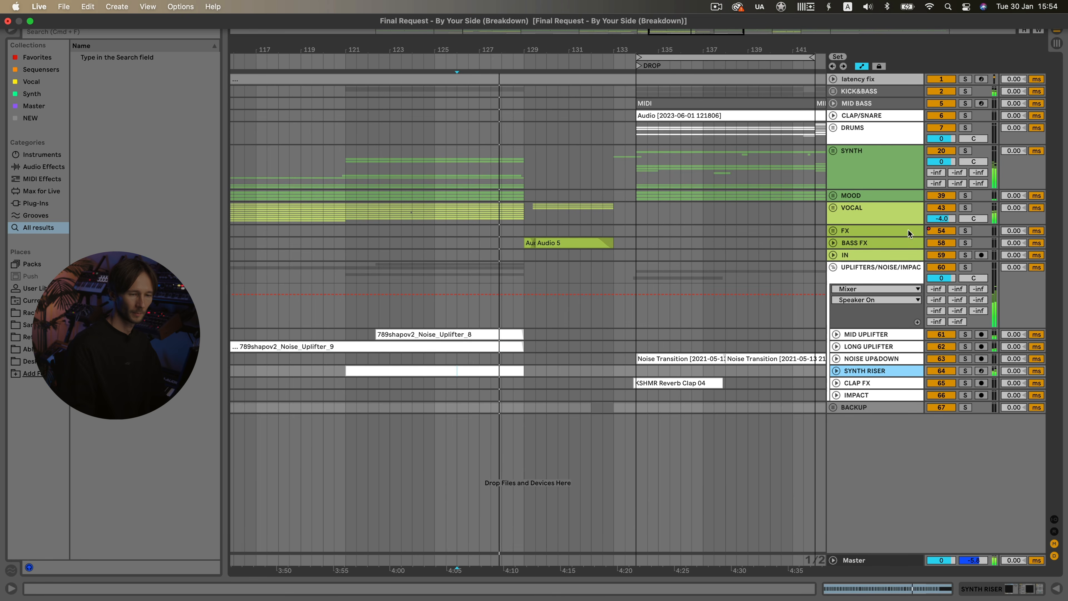
click(965, 370)
click(965, 370)
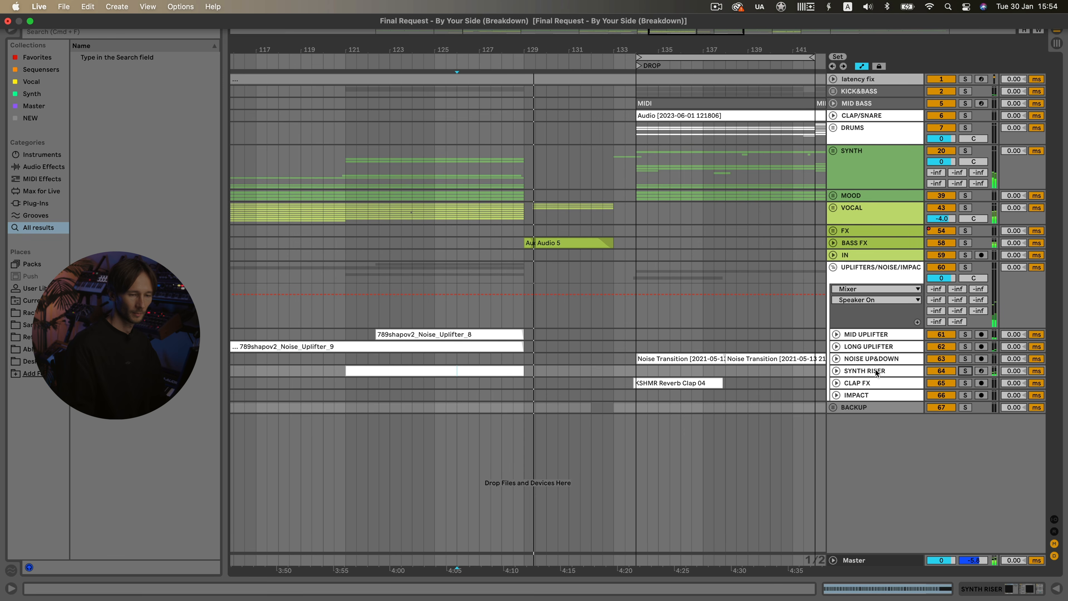
- Inspect StandardCLIP on the Master and play from the start of the drop to watch its clipping
double_click(407, 309)
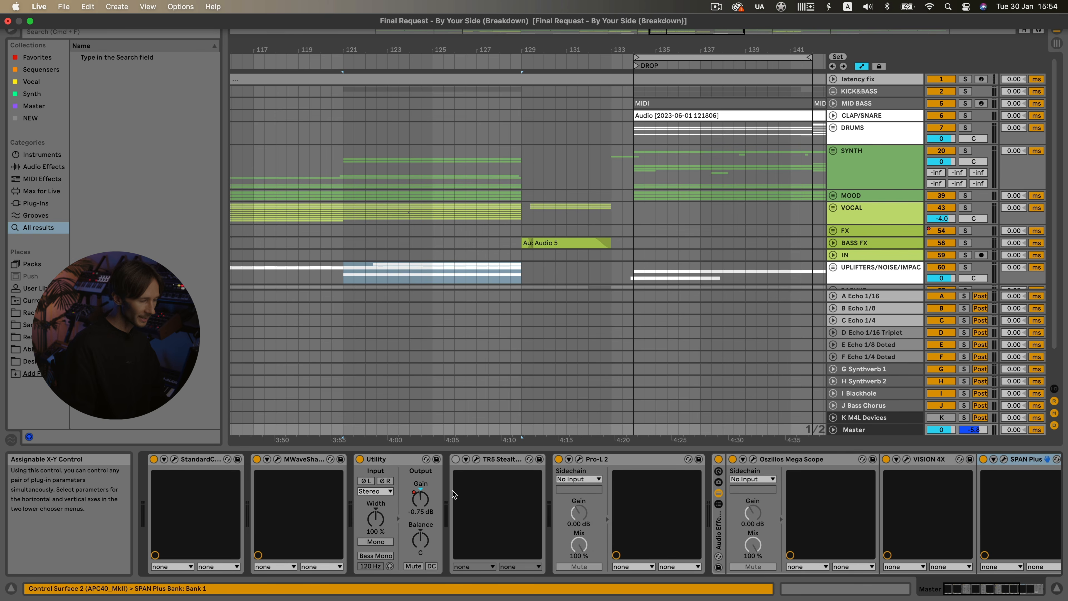
click(174, 459)
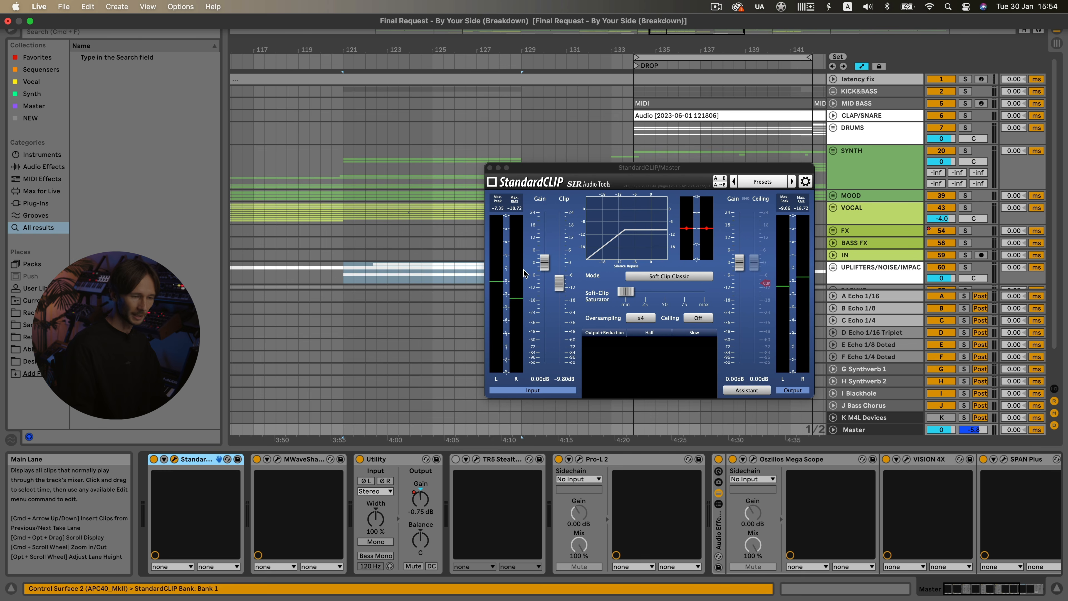
drag(555, 167, 340, 198)
scroll(583, 148, down, 3)
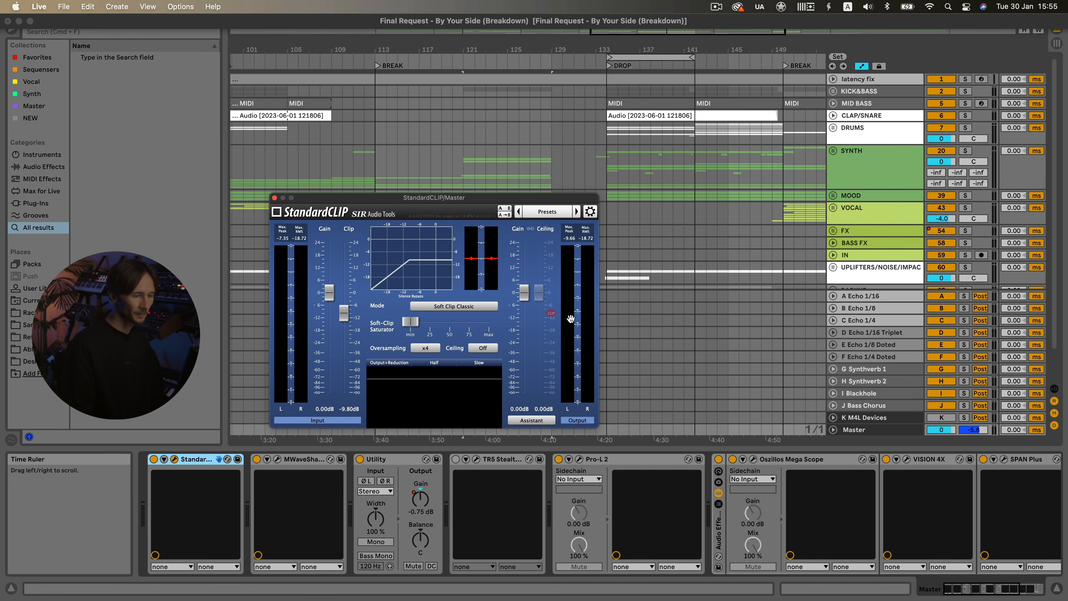
click(607, 166)
key(space)
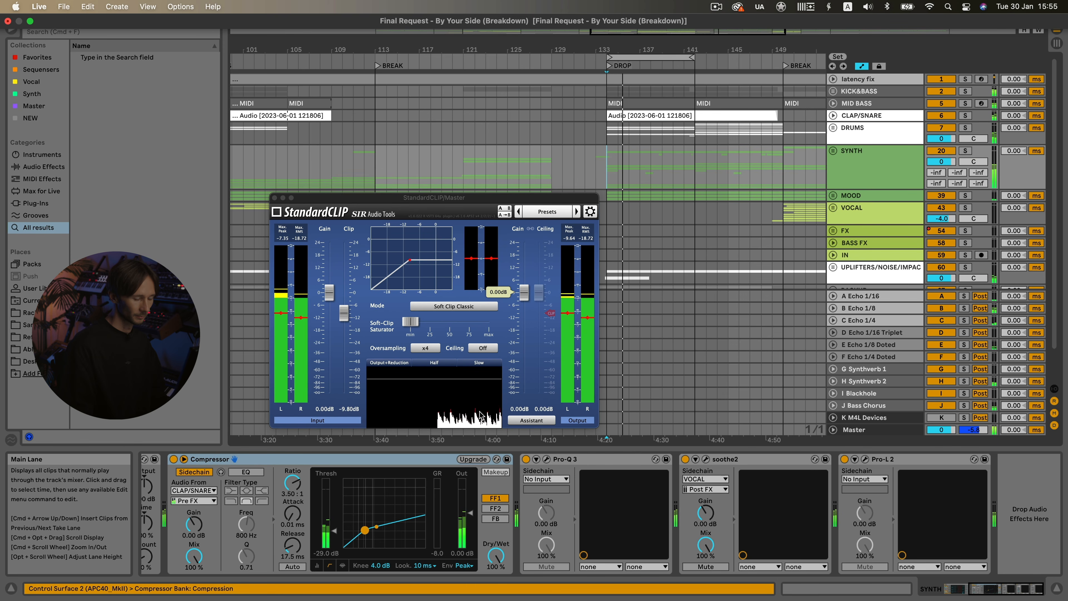
- Inspect MWaveShaper on the Master and browse the plug-in library for Sonnox Oxford Inflator
click(854, 429)
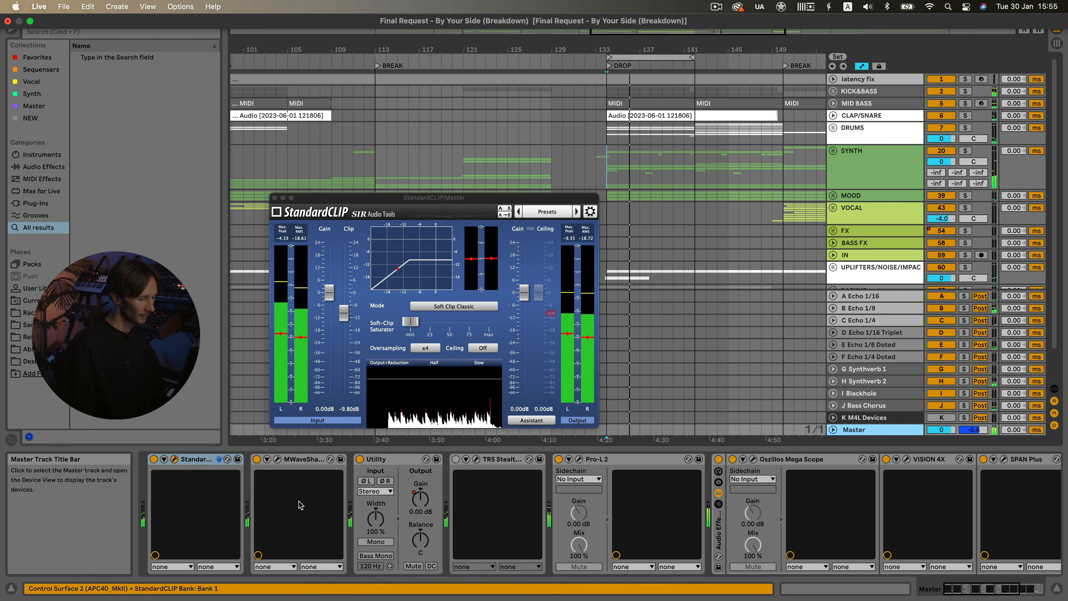
click(276, 459)
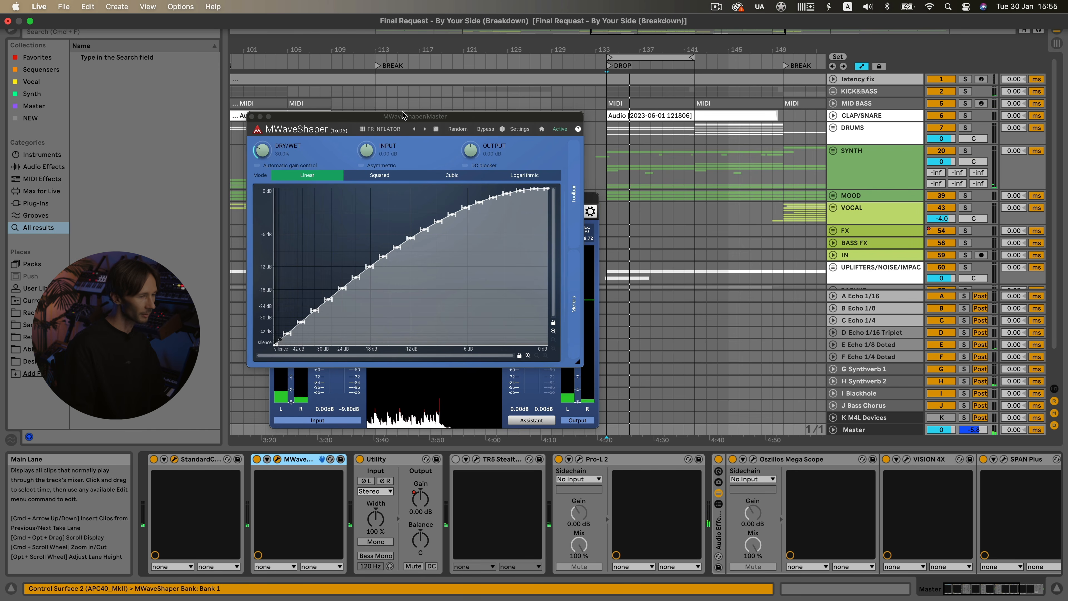
click(62, 37)
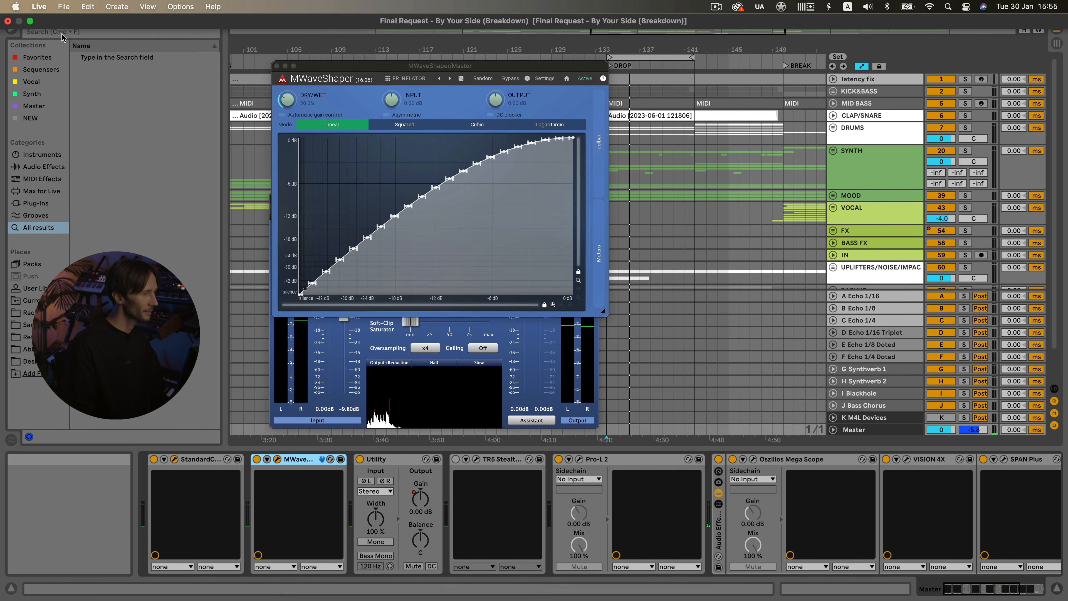
click(36, 202)
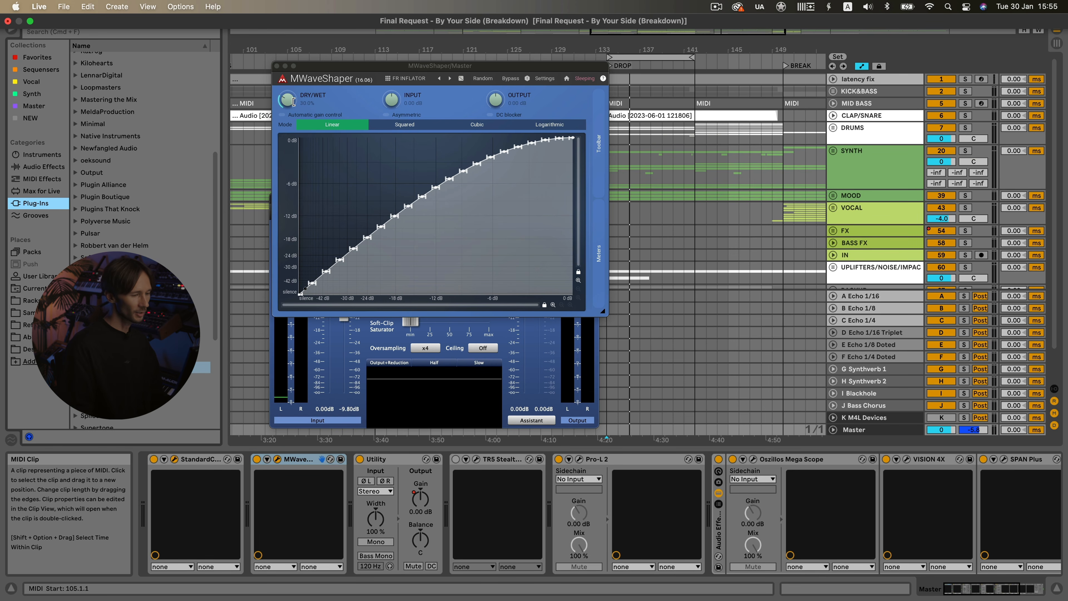
- Show the Master's Utility Gain automation, highlight bars 113 to 125 and 134 to 143, and fold the track again
click(835, 430)
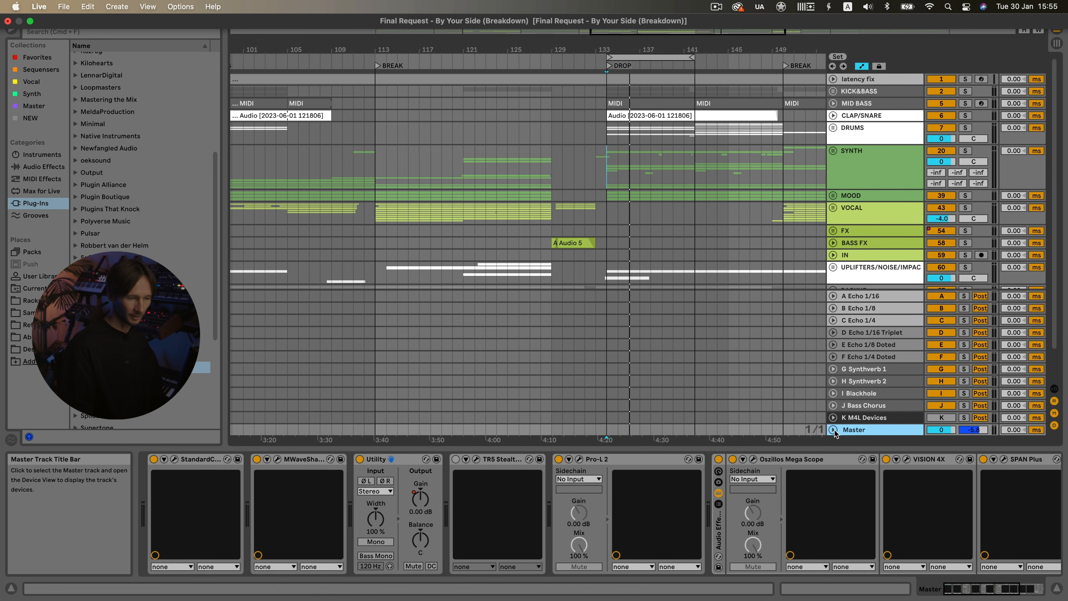
click(833, 430)
drag(399, 340, 531, 344)
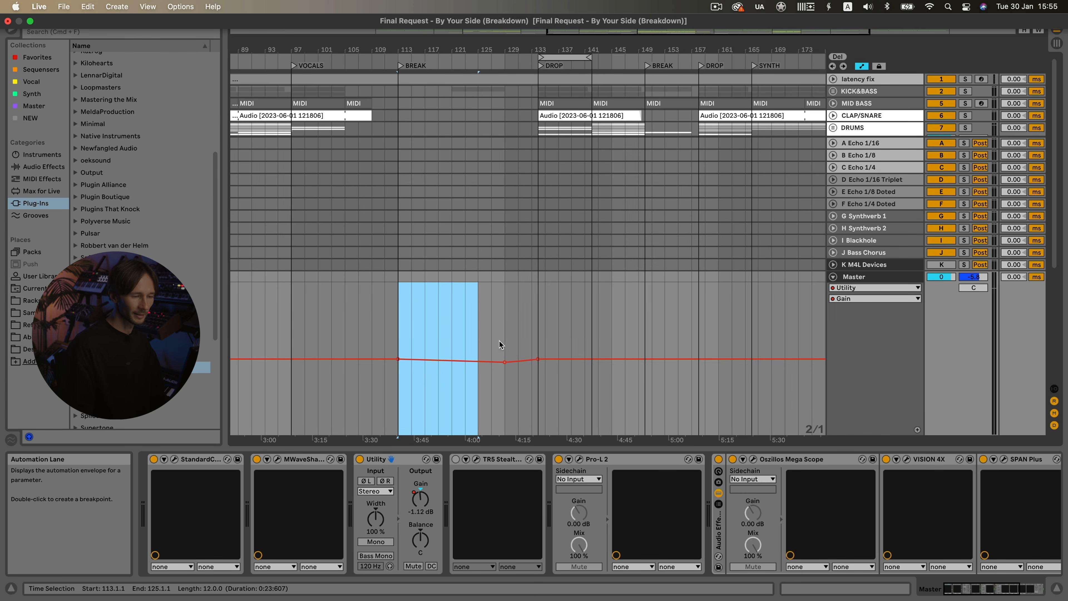
click(478, 330)
mouse_move(504, 363)
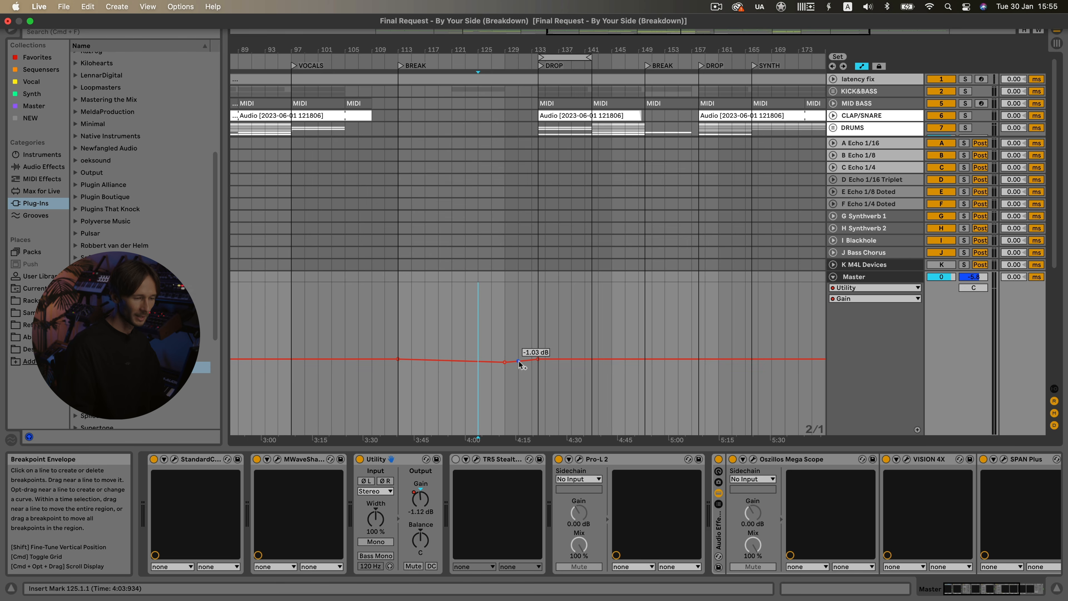
drag(537, 343, 597, 334)
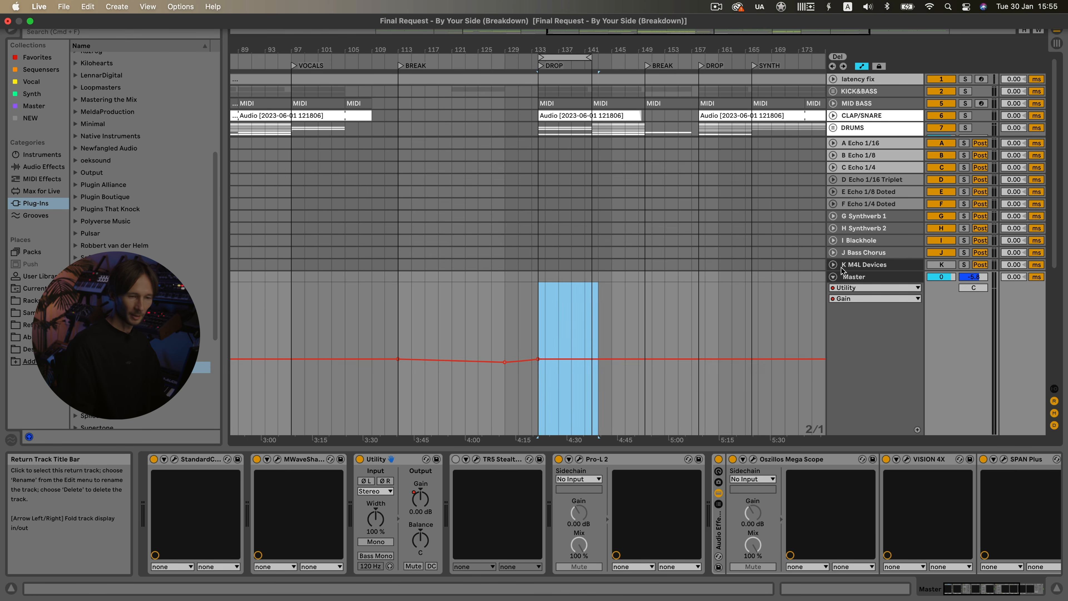
click(833, 277)
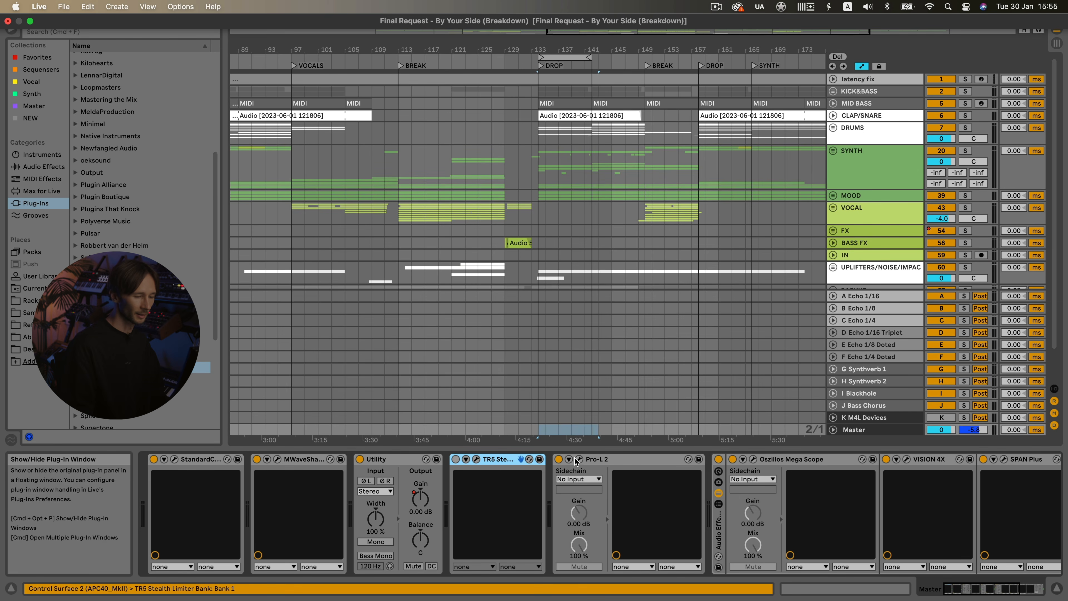
- Examine the TR5 Stealth Limiter on the Master and lower its Input to 0.0 dB
click(475, 459)
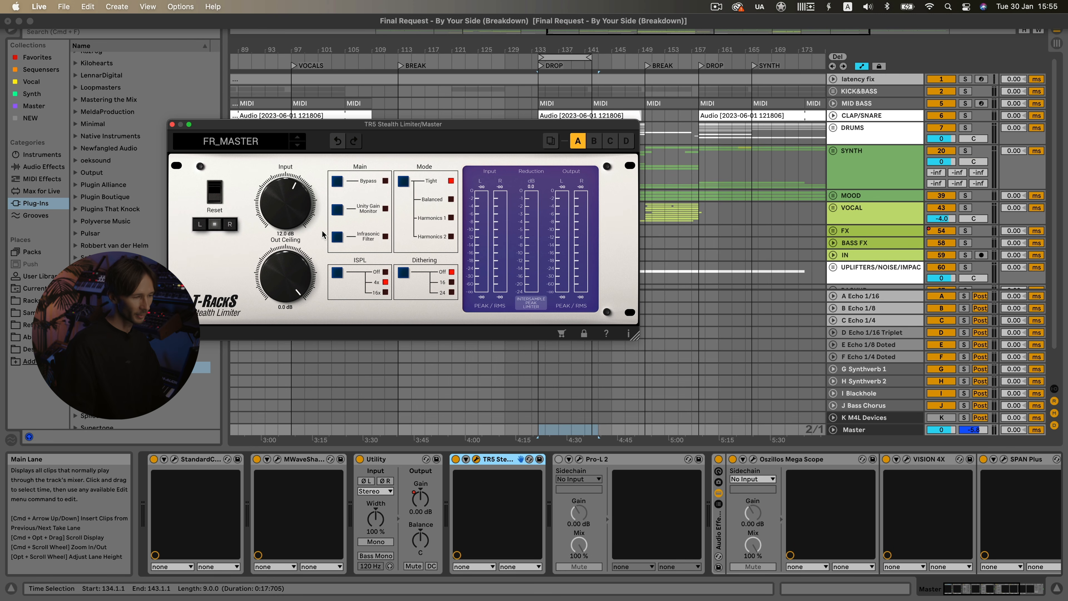
drag(403, 127, 463, 158)
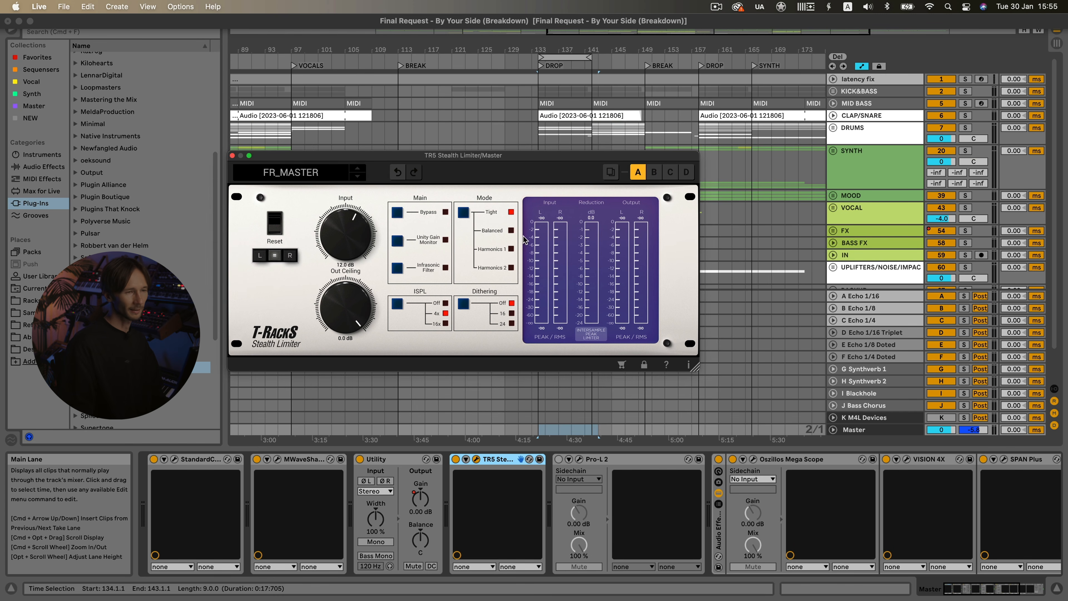
double_click(351, 235)
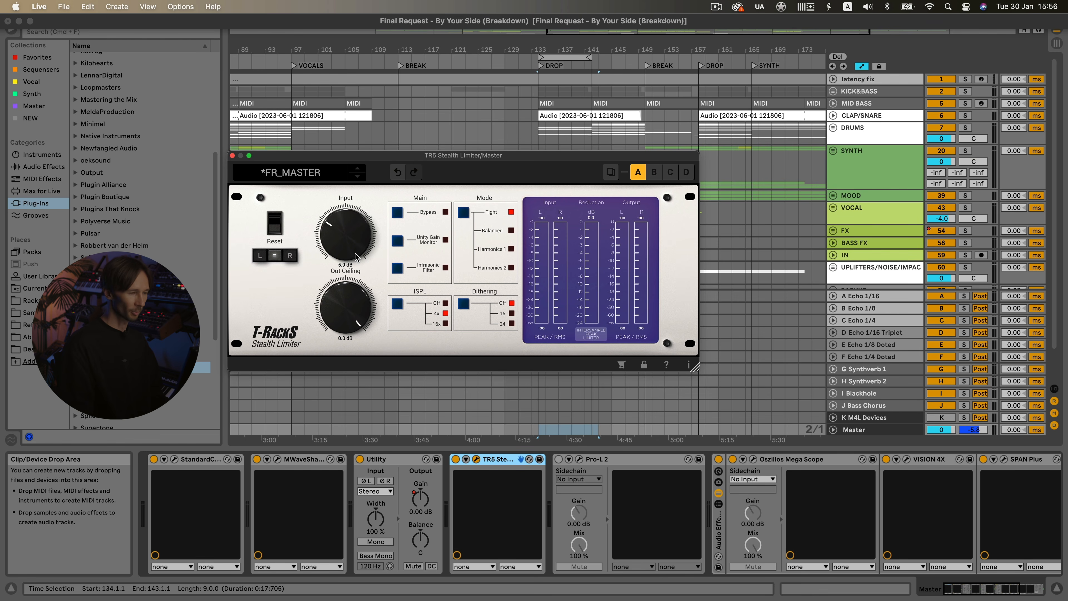
drag(347, 231, 453, 278)
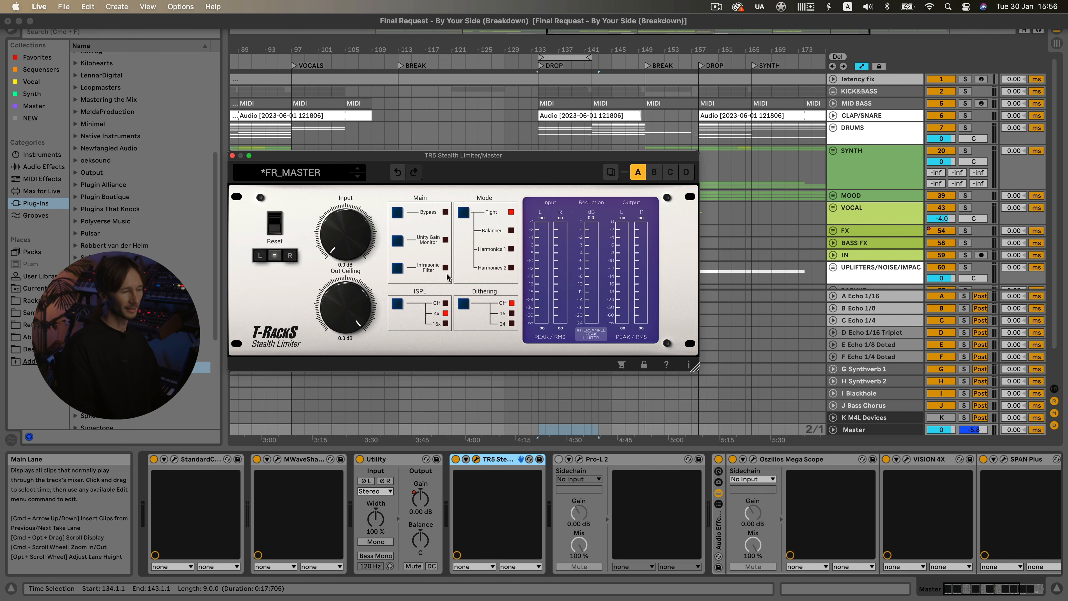
click(476, 459)
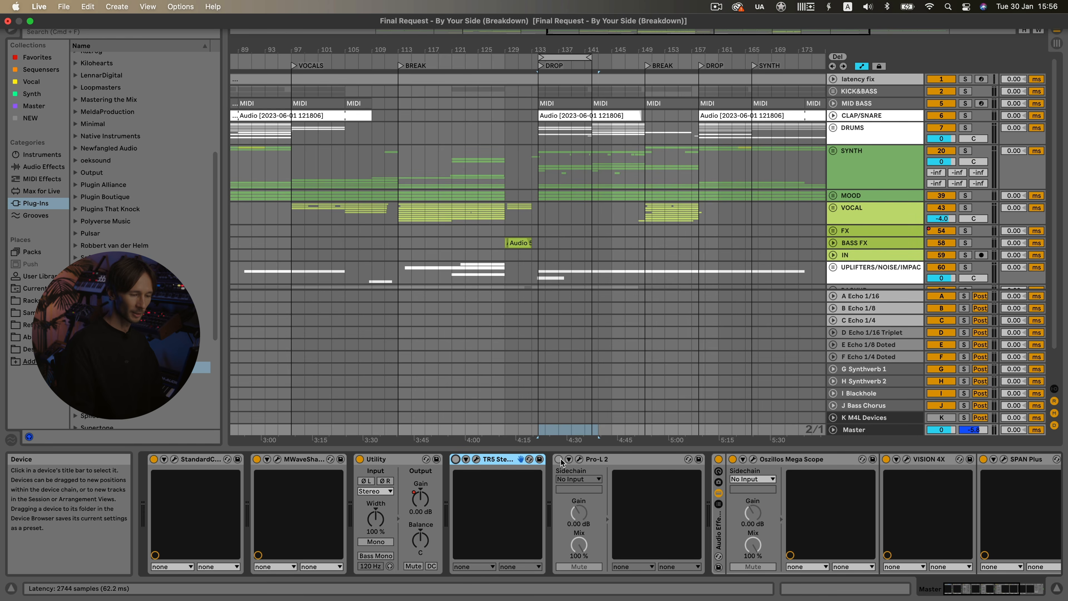
- Inspect the Pro-L 2 limiter on the Master and compare it with the TR5 Stealth Limiter
click(579, 459)
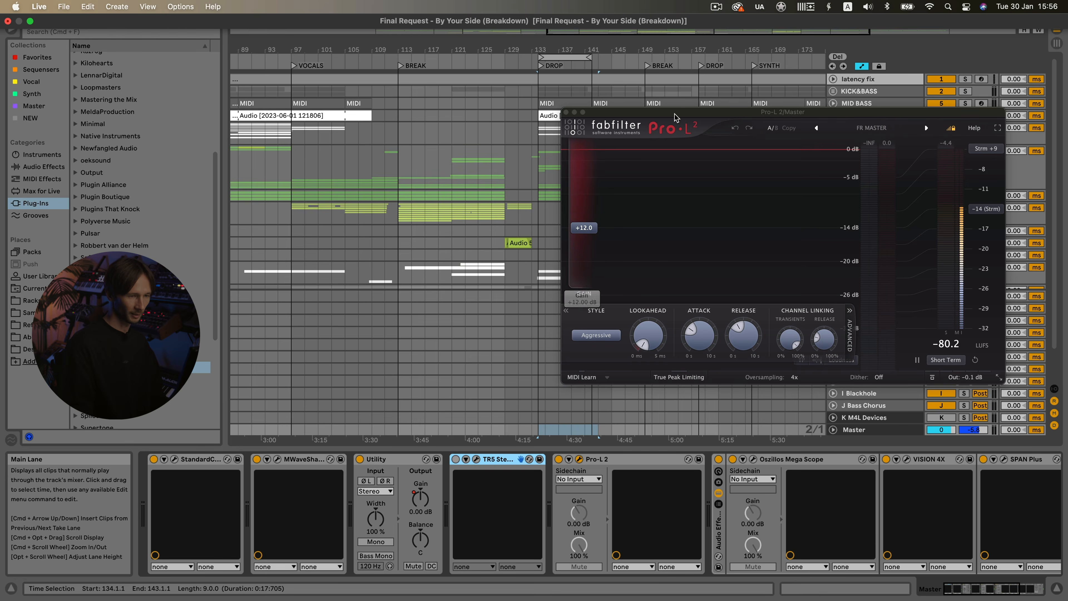
drag(674, 113, 477, 101)
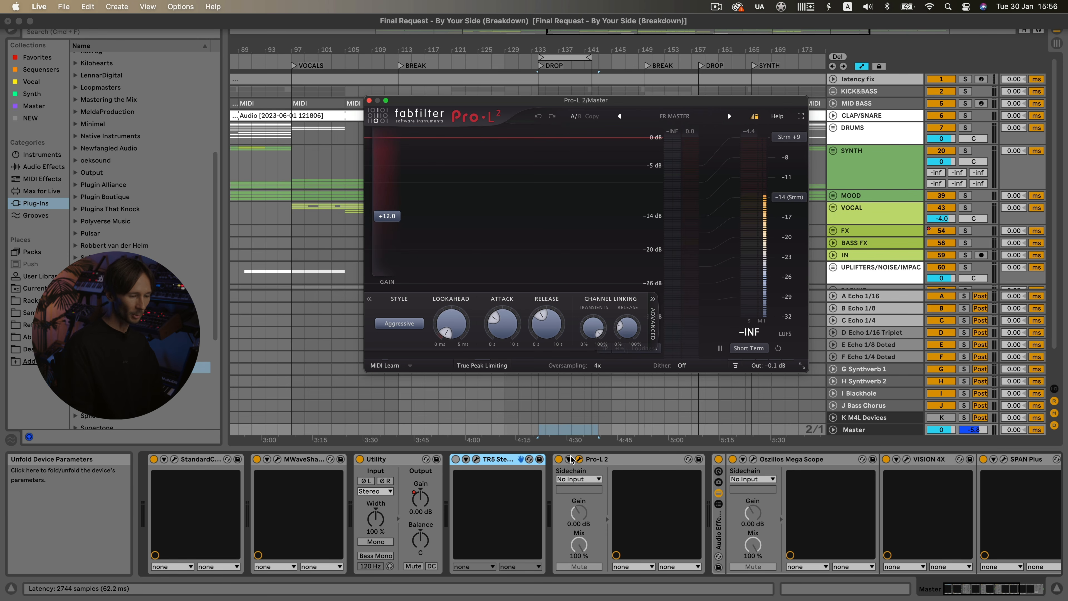
click(579, 459)
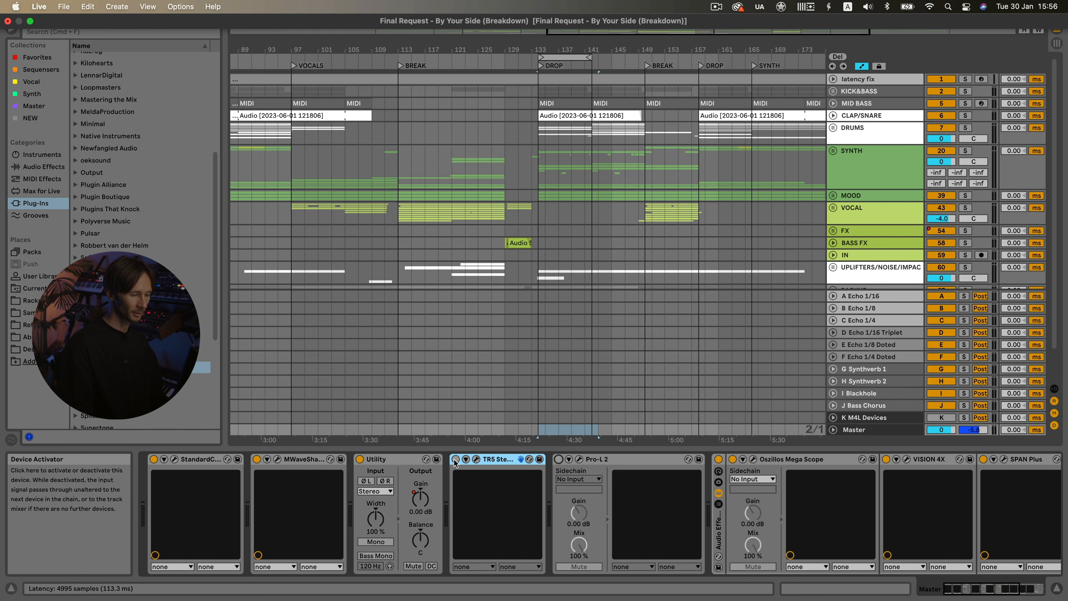
click(477, 459)
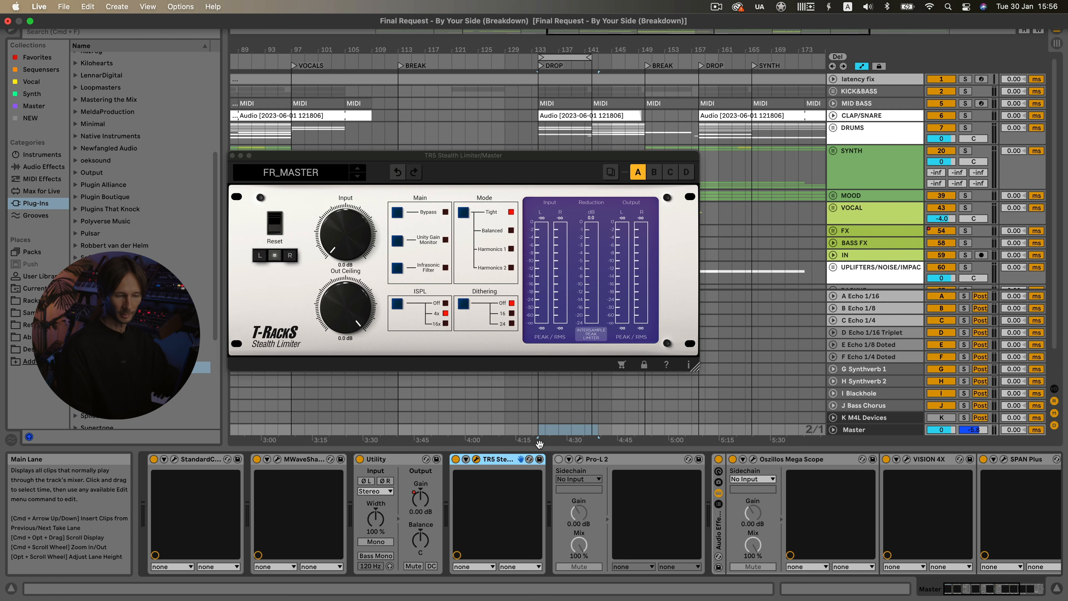
click(476, 459)
- Inspect the waveform display and Sweep control of Oszillos Mega Scope on the Master
scroll(475, 459, right, 5)
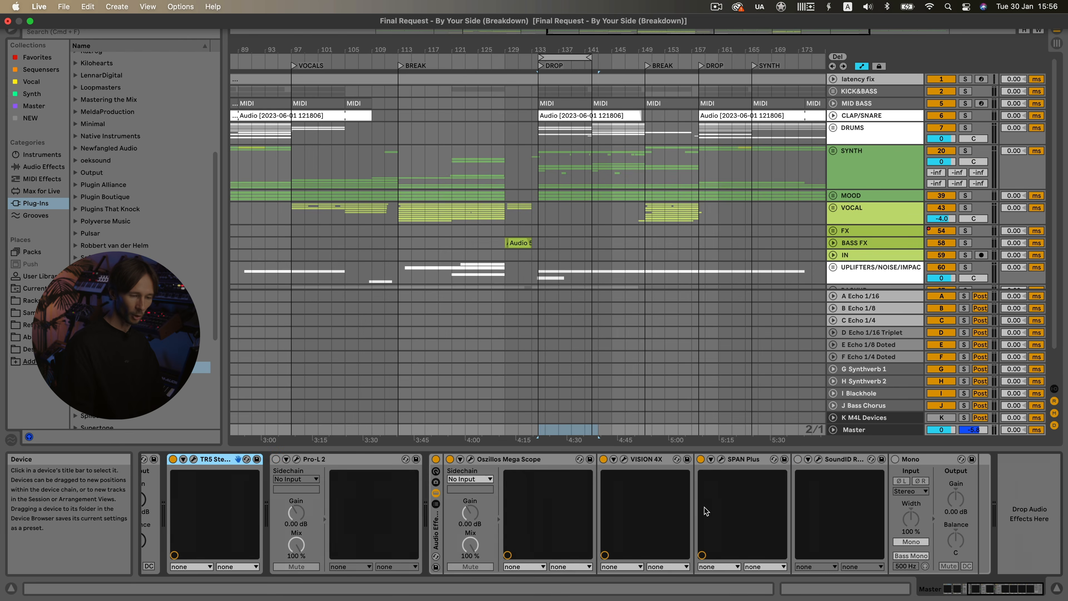
click(470, 459)
drag(251, 413, 256, 389)
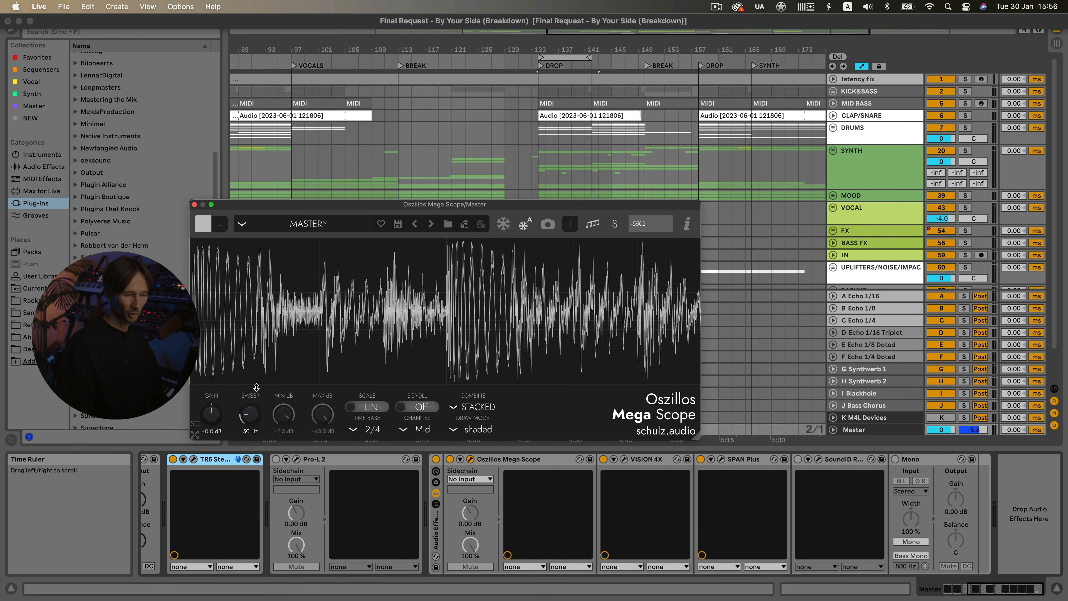
- Open VISION 4X on the Master and play the looped drop from bar 134 to examine its spectrogram
click(623, 459)
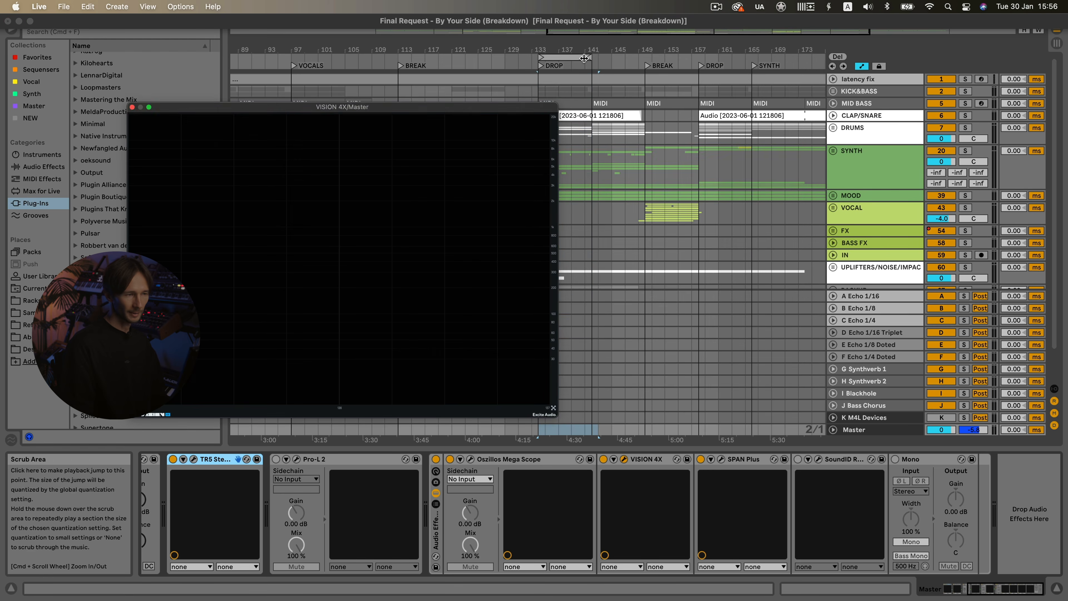
click(569, 57)
key(space)
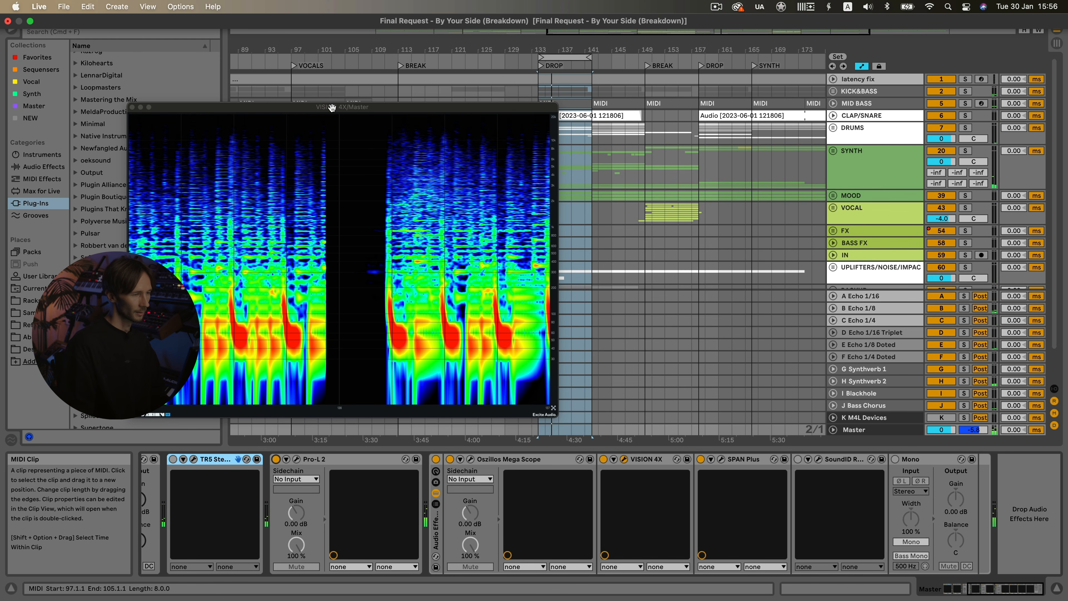
drag(315, 107, 468, 59)
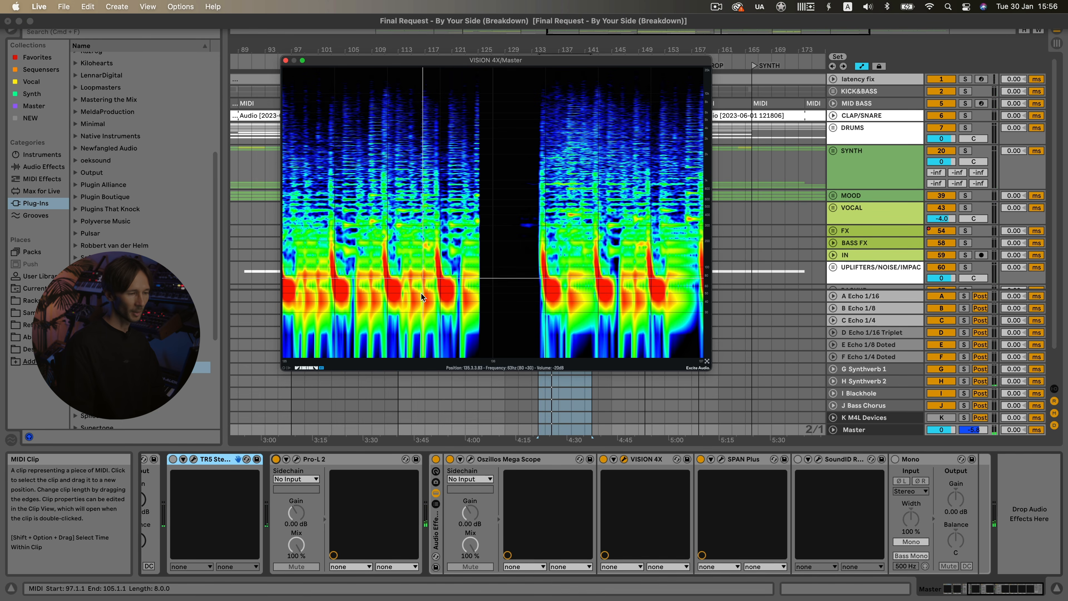
click(720, 459)
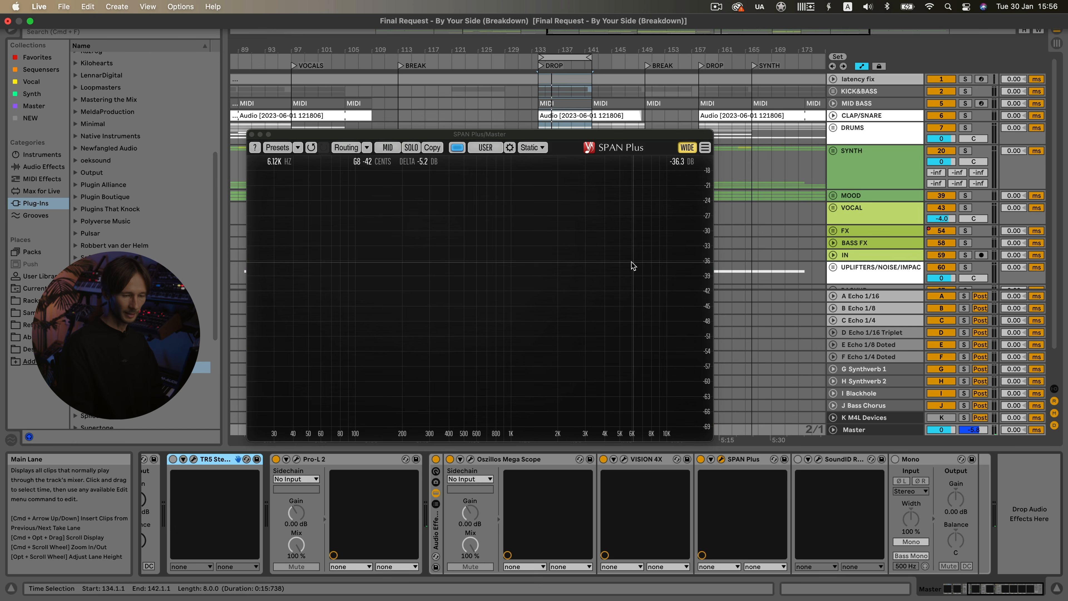
drag(643, 143, 518, 167)
click(548, 137)
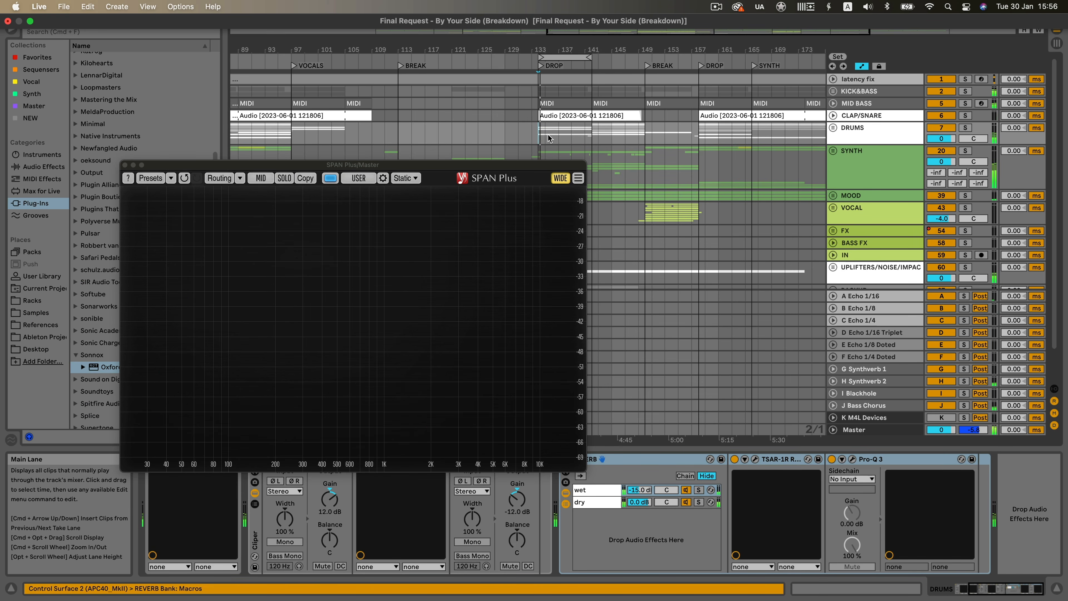
key(space)
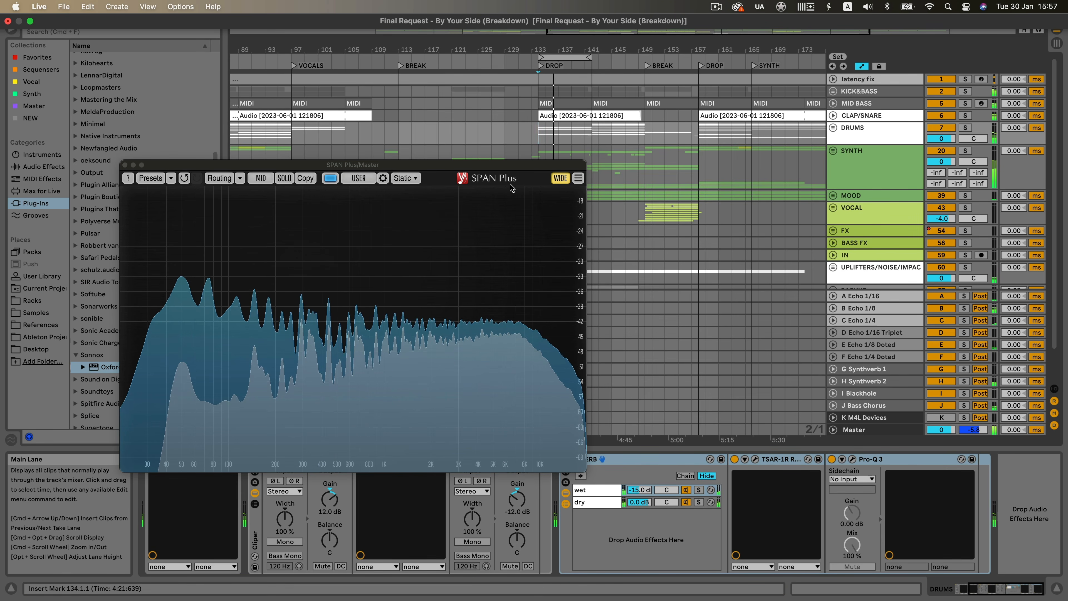
key(super+alt+p)
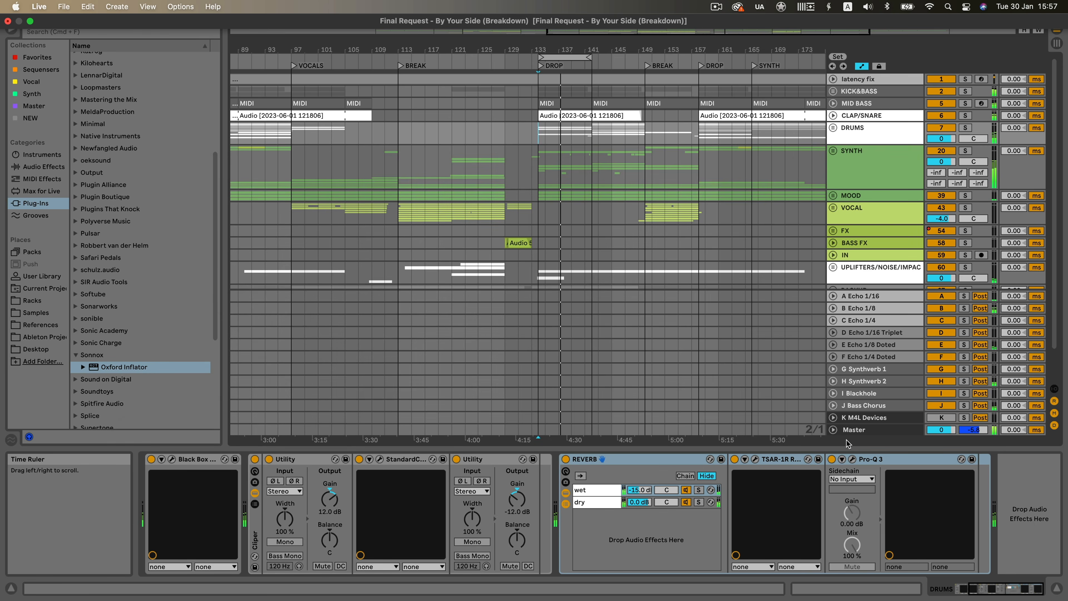
click(857, 429)
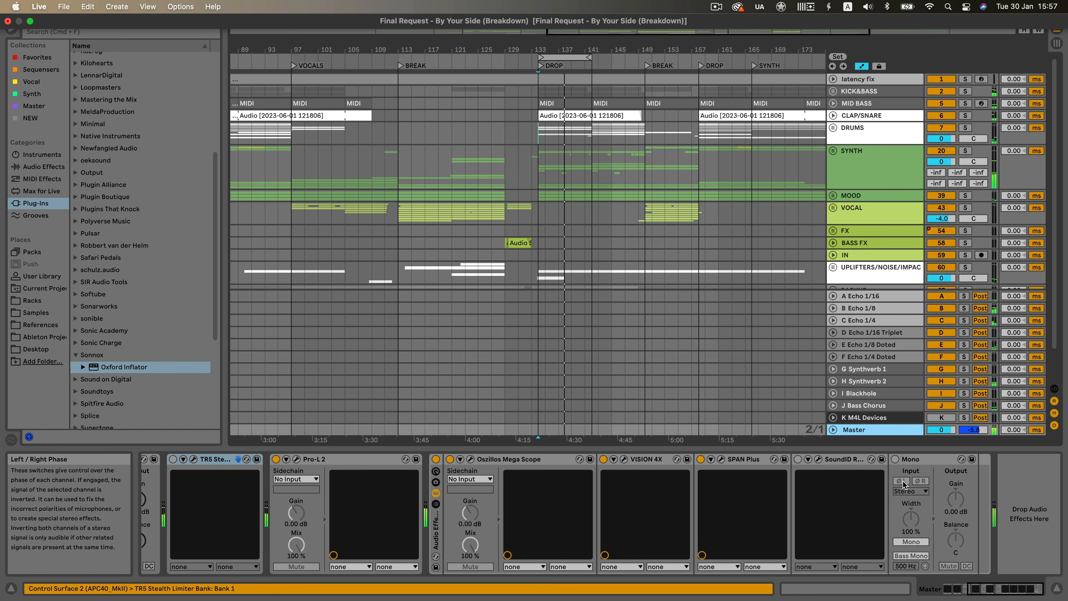